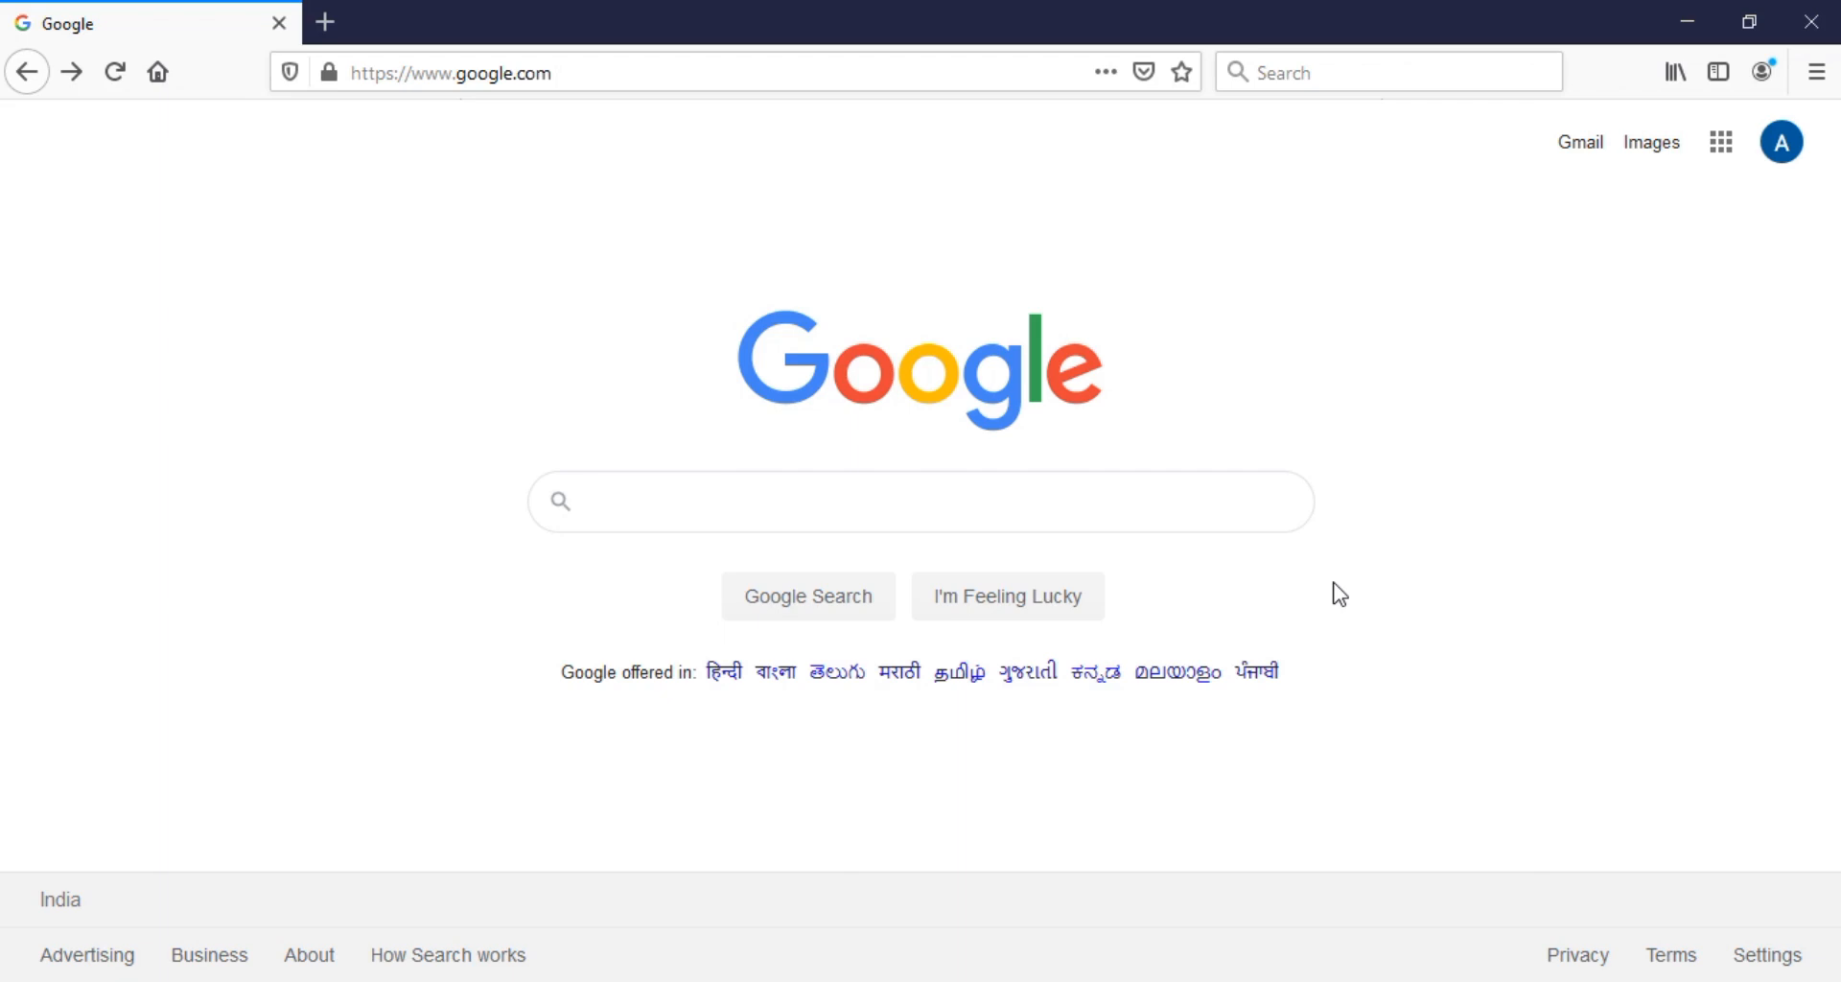
Search Google for 'microsoft forms'
text(microsoft)
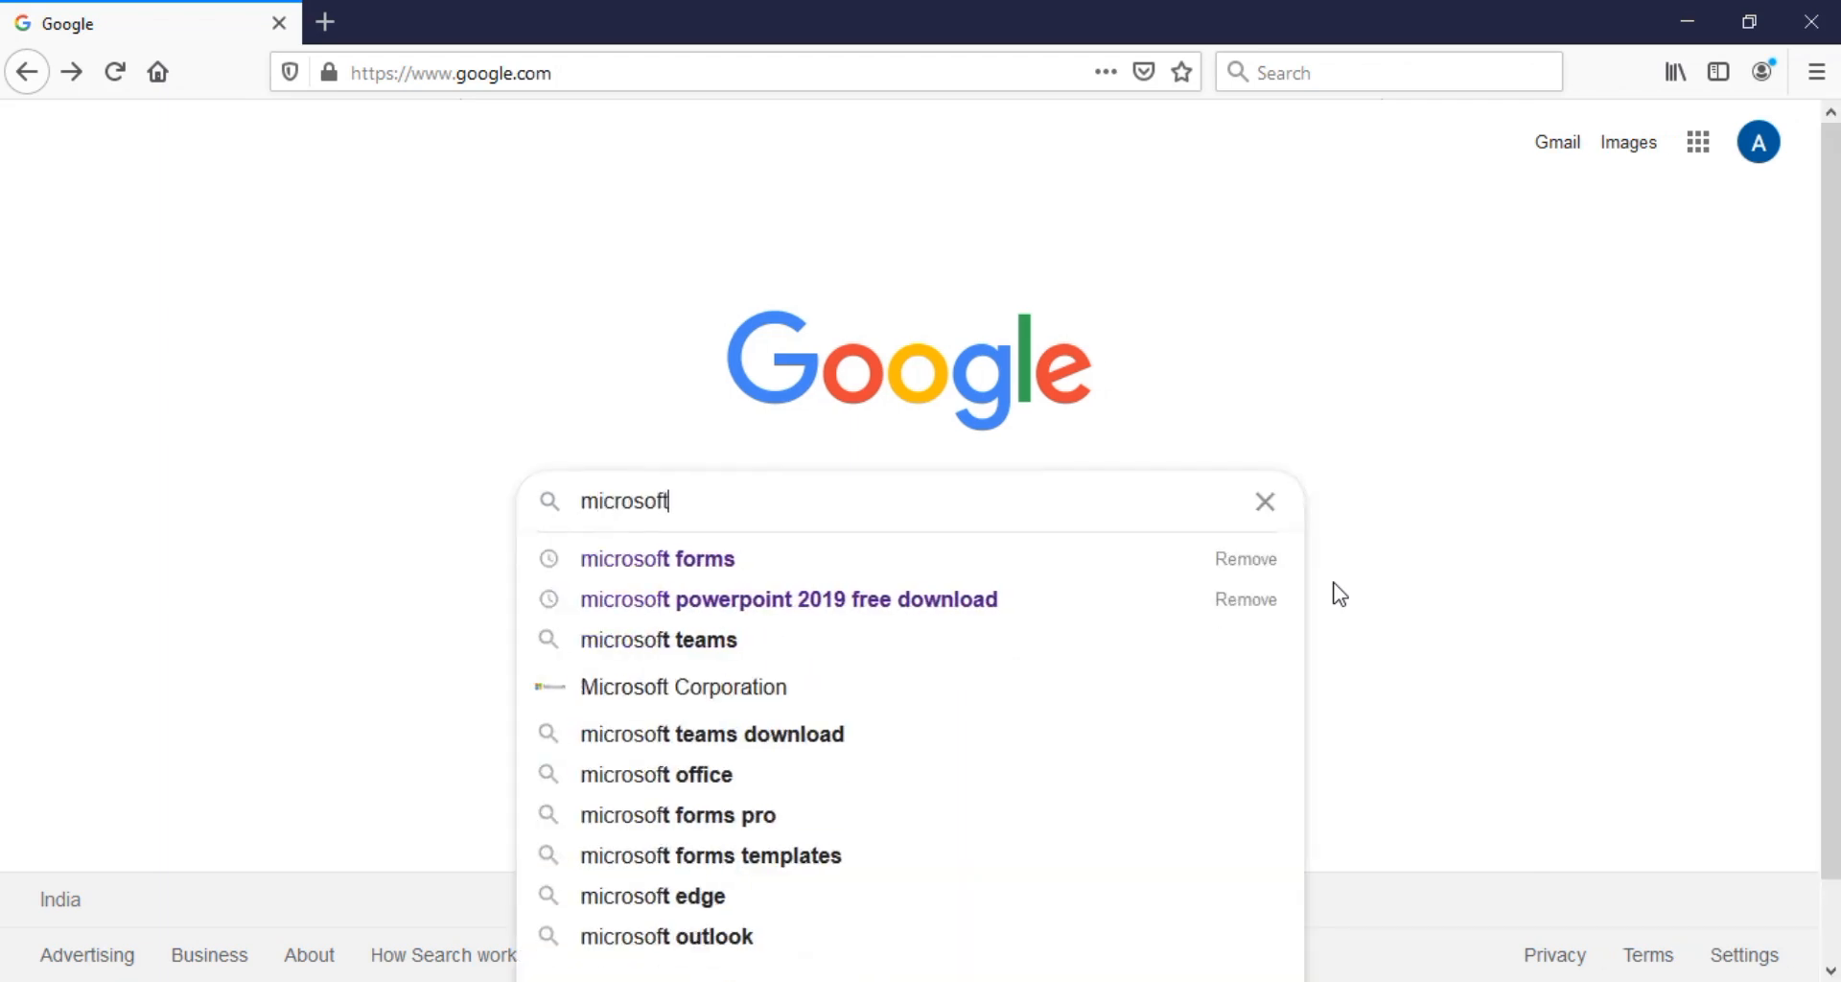
text( forms)
key(Return)
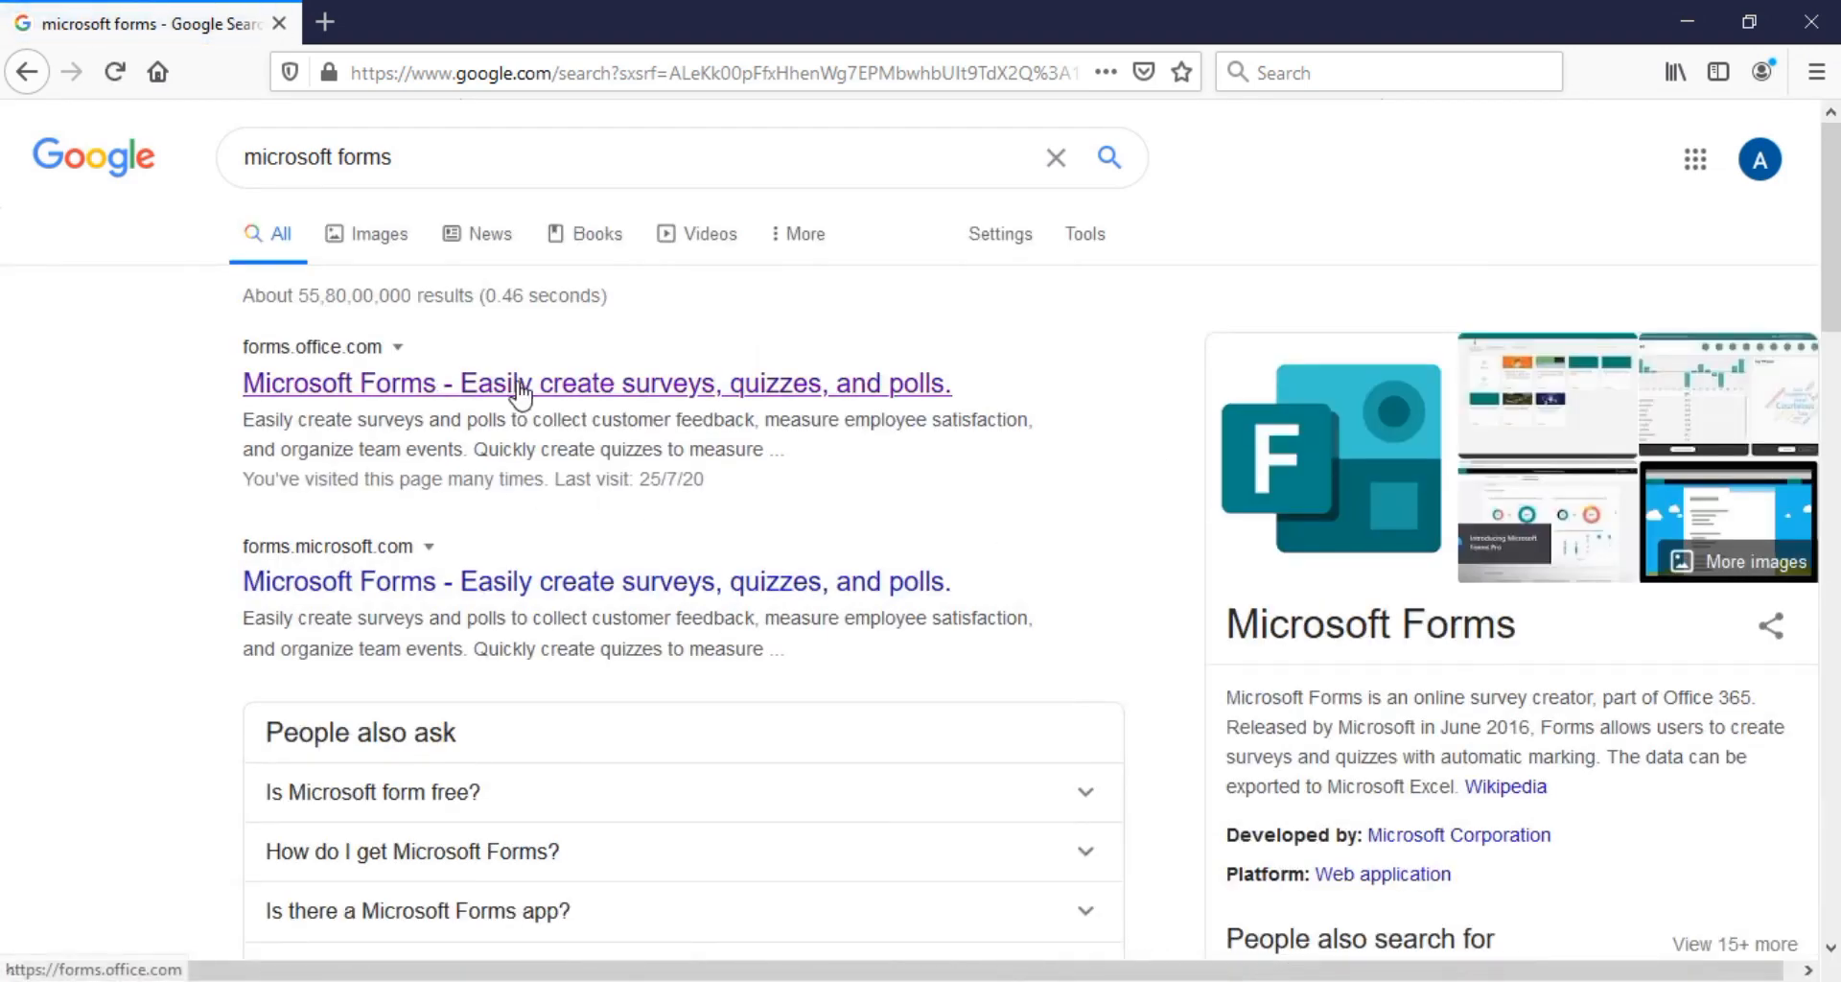
Go to forms.office.com from the top result and create a new blank form, Untitled form (3)
click(621, 387)
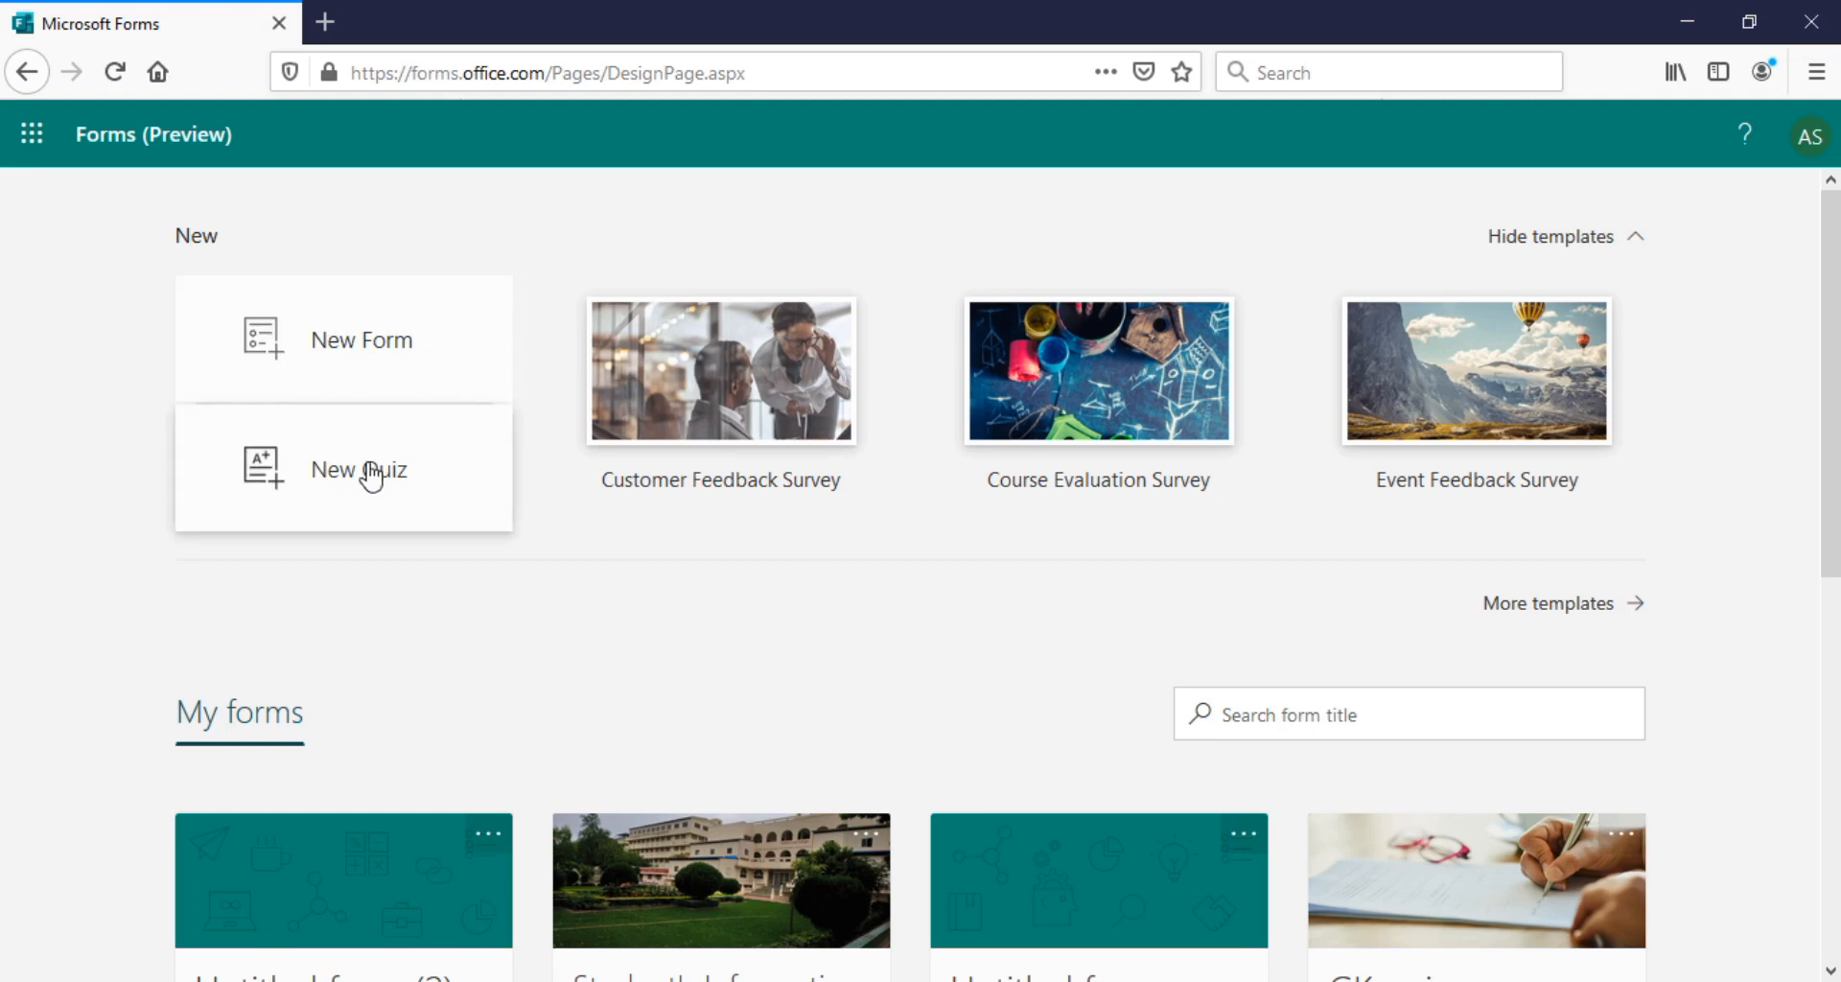
click(353, 357)
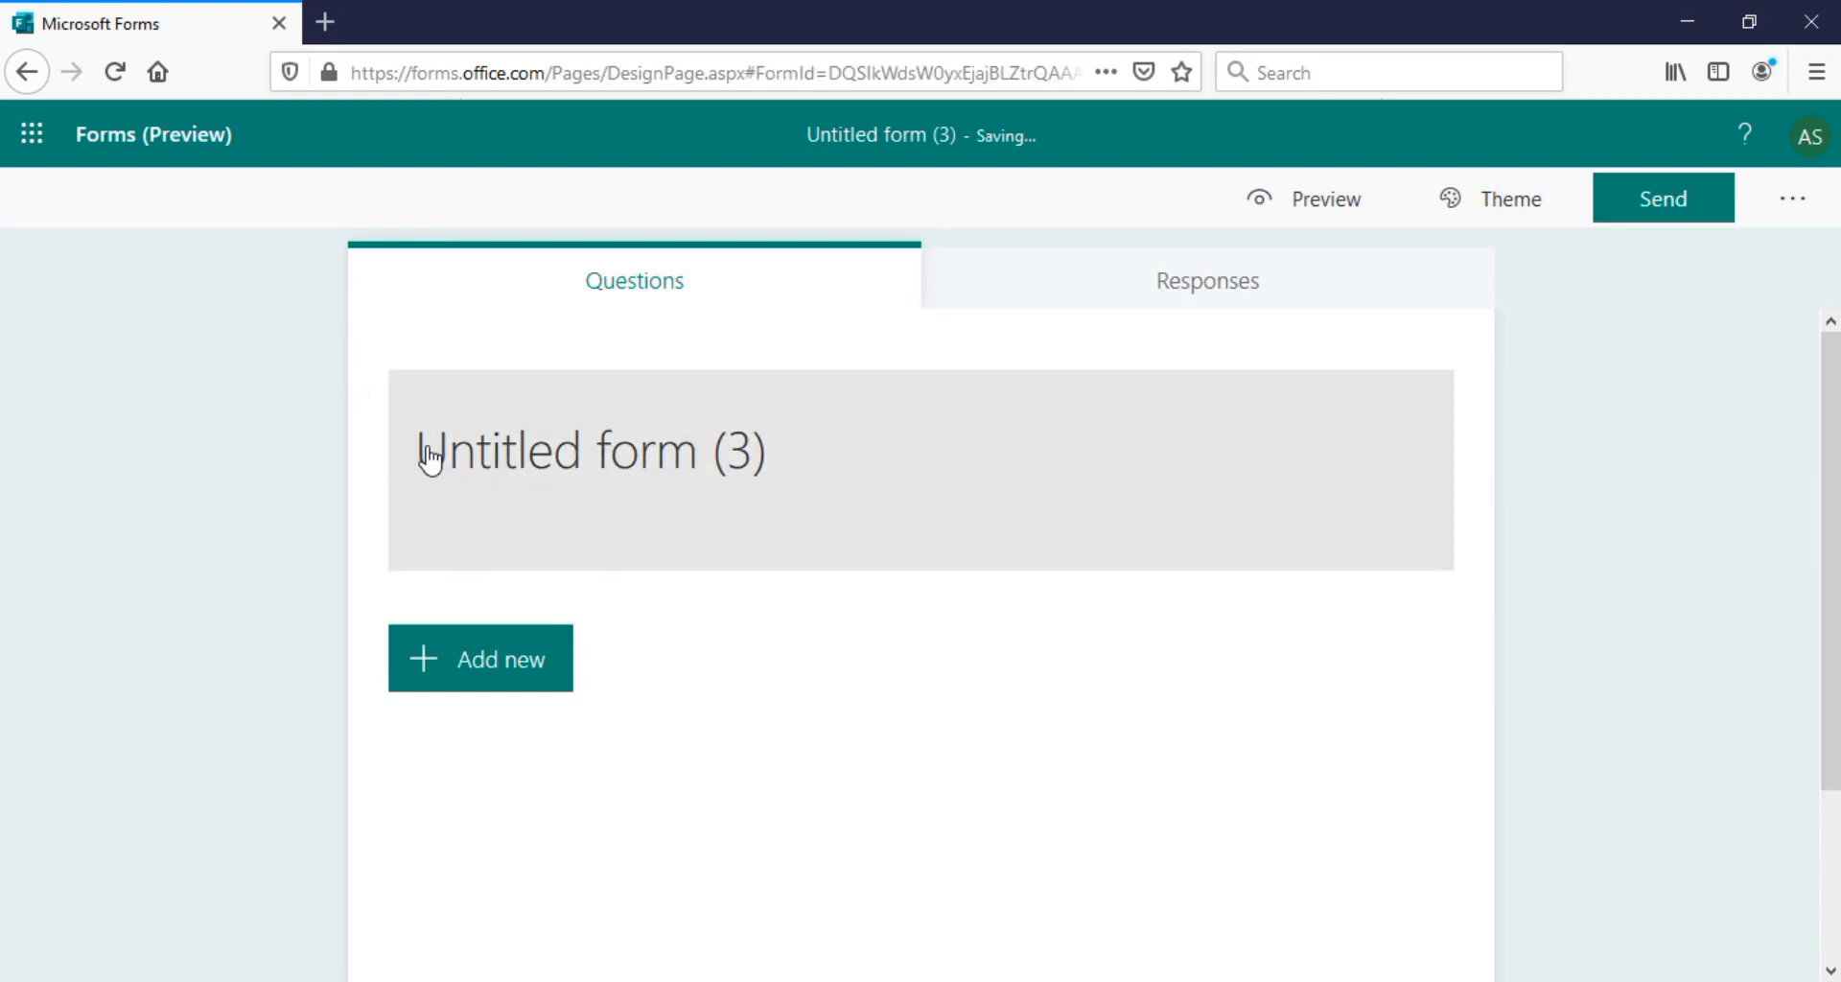
Replace the form title with 'Student's Information'
click(431, 456)
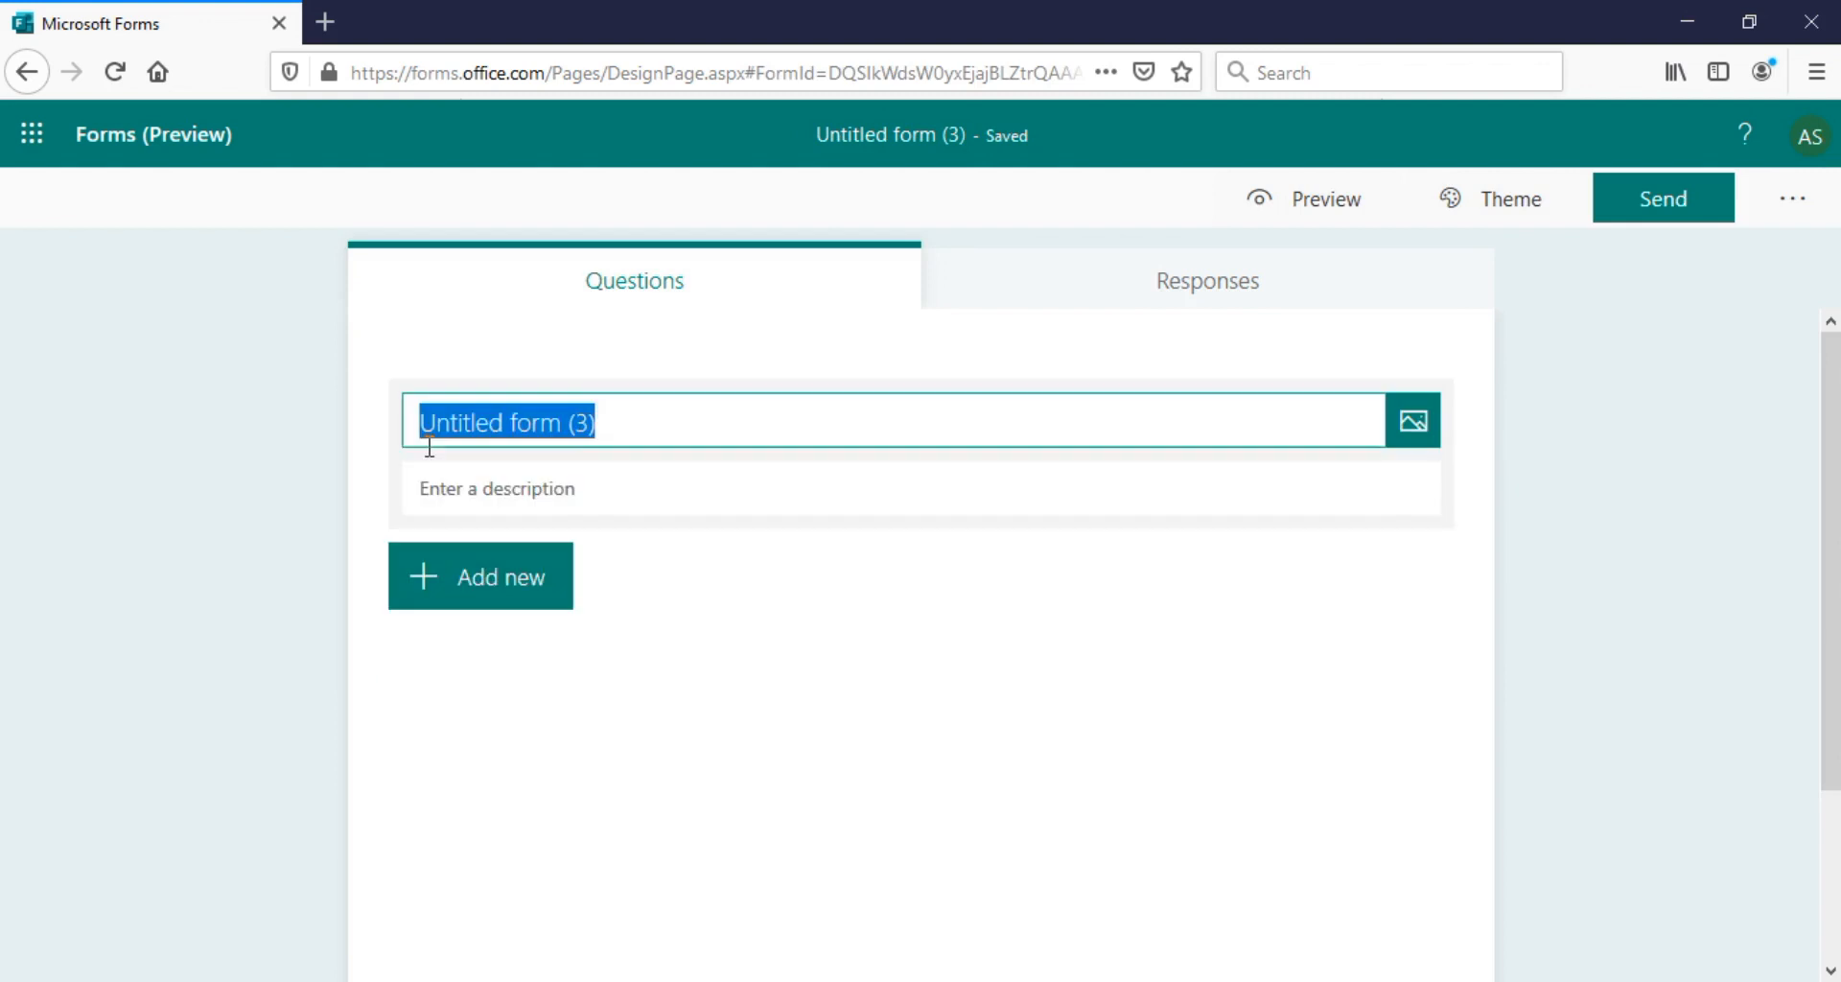
click(634, 422)
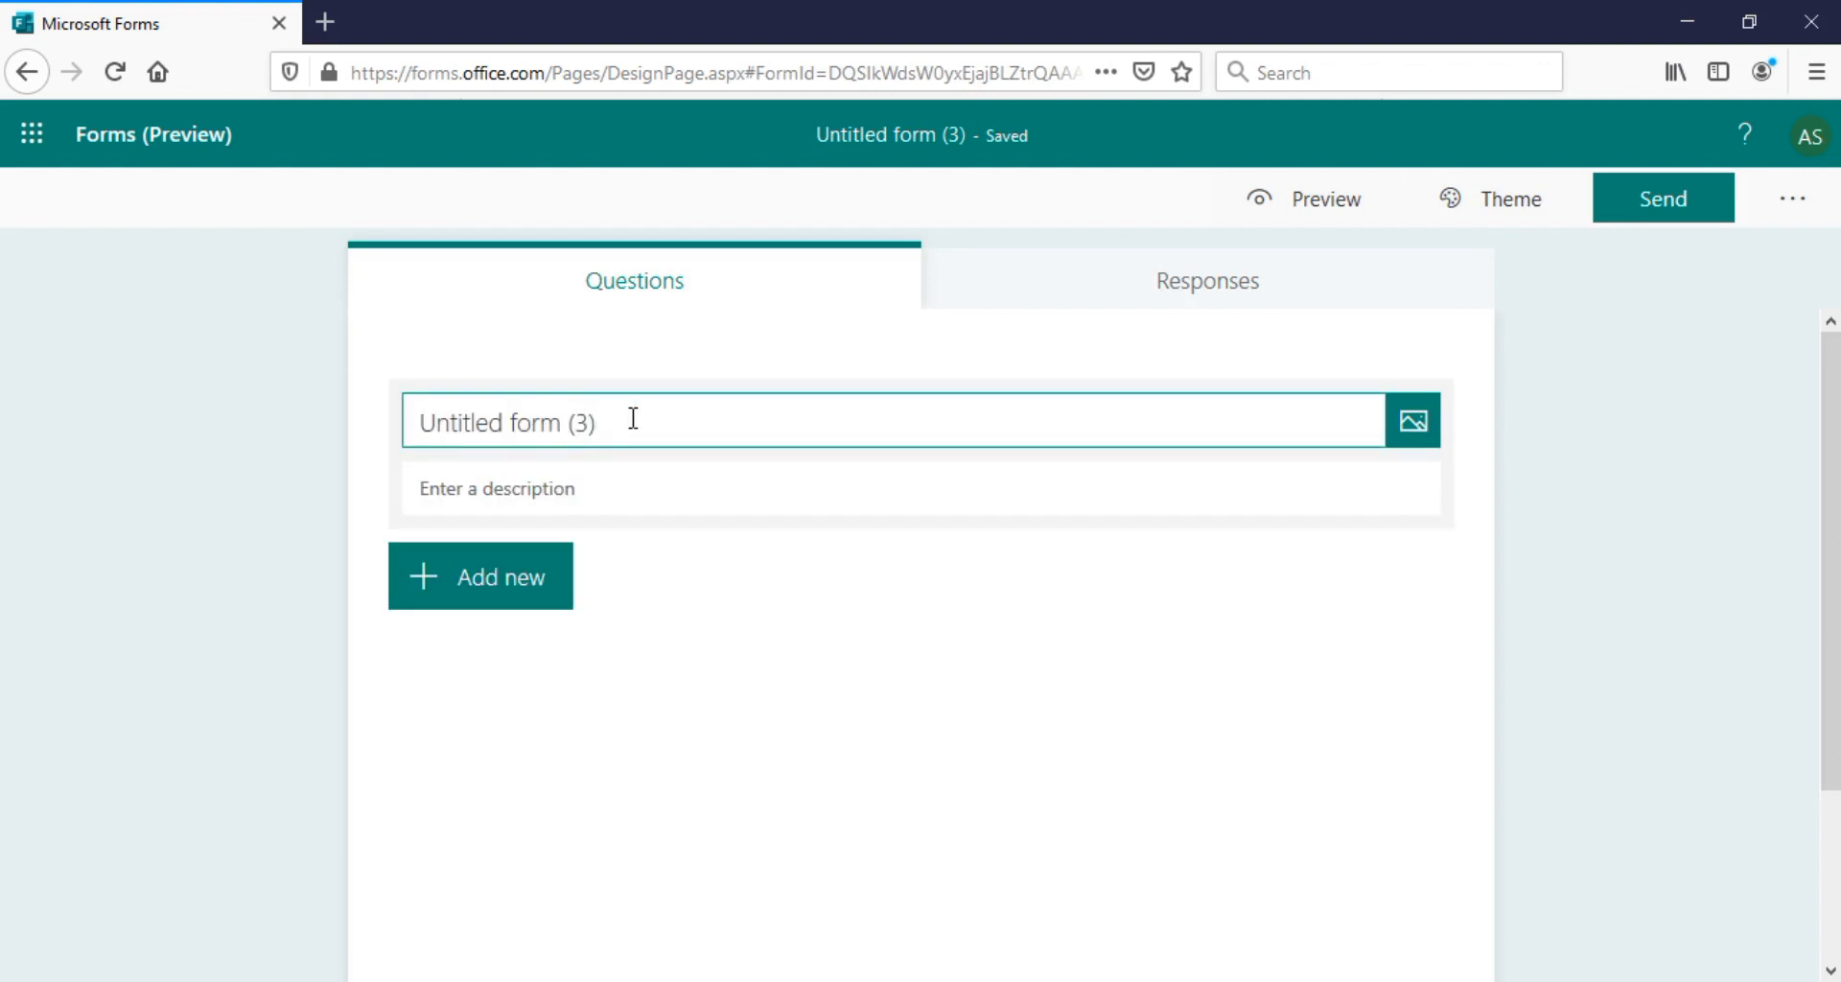
text(Stude)
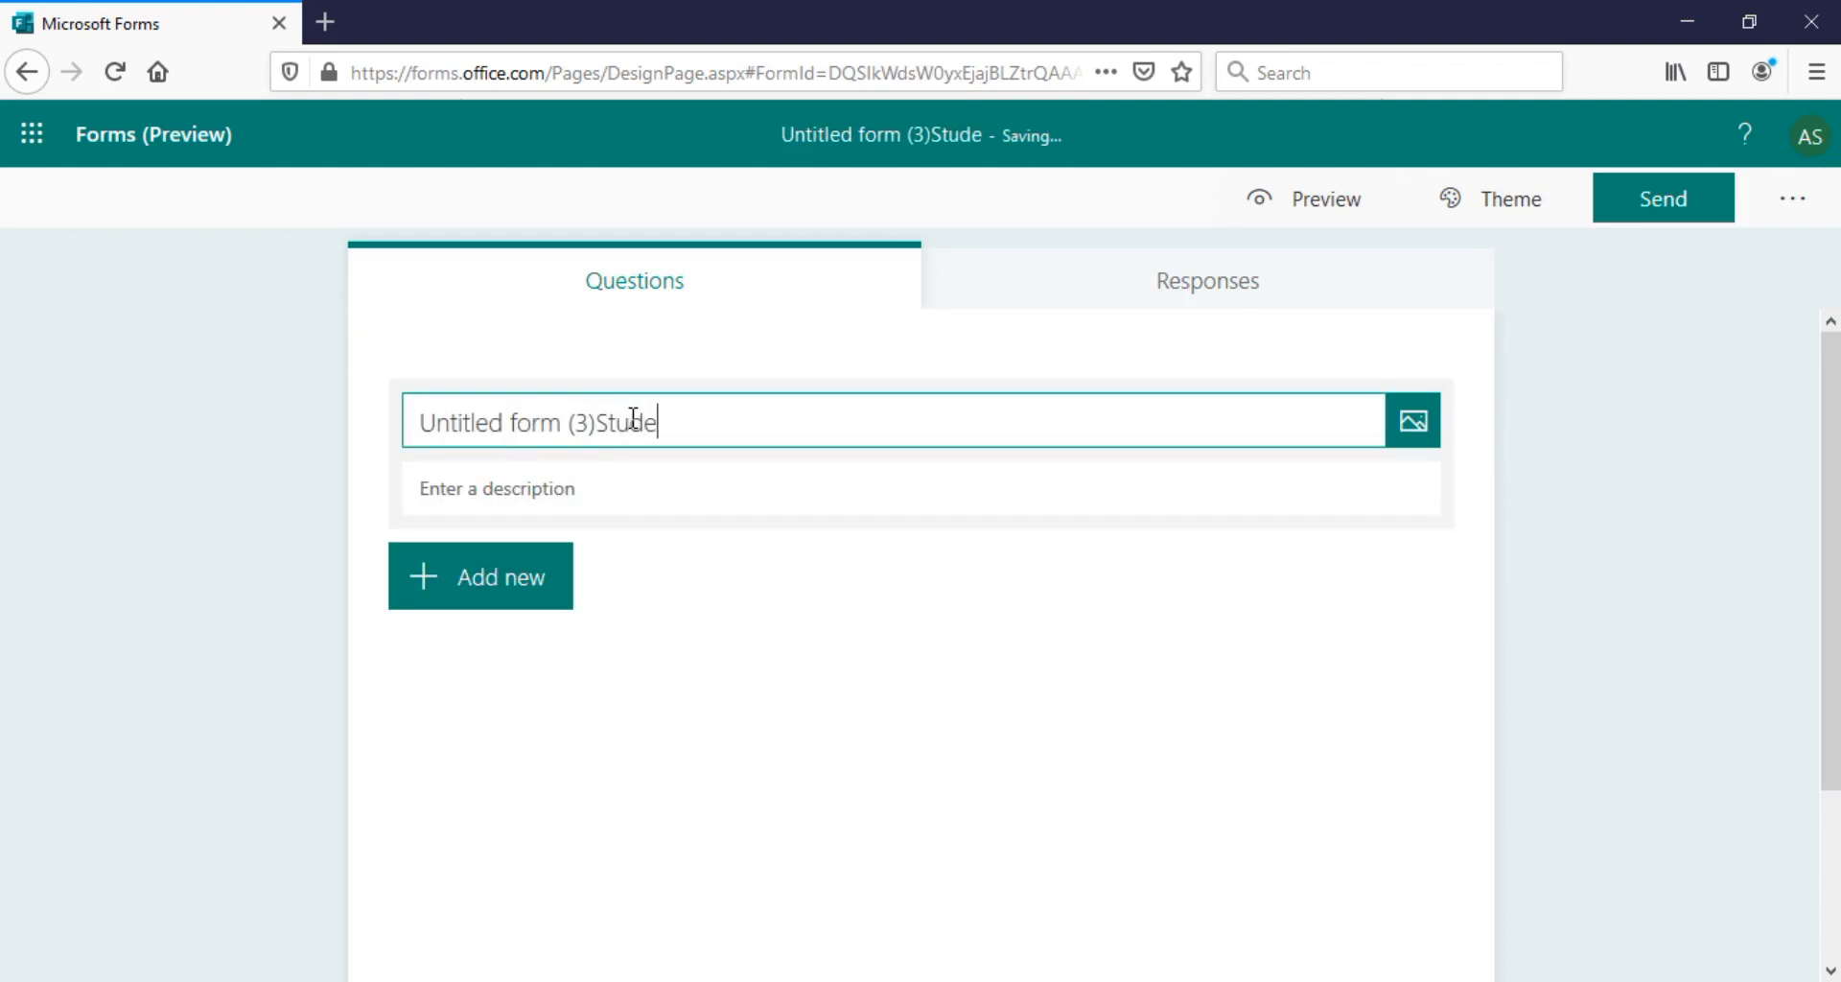
key(BackSpace)
key(BackSpace)
key(BackSpace)
key(BackSpace)
key(BackSpace)
key(BackSpace)
key(BackSpace)
key(BackSpace)
key(BackSpace)
key(BackSpace)
key(BackSpace)
key(BackSpace)
key(BackSpace)
key(BackSpace)
key(BackSpace)
key(BackSpace)
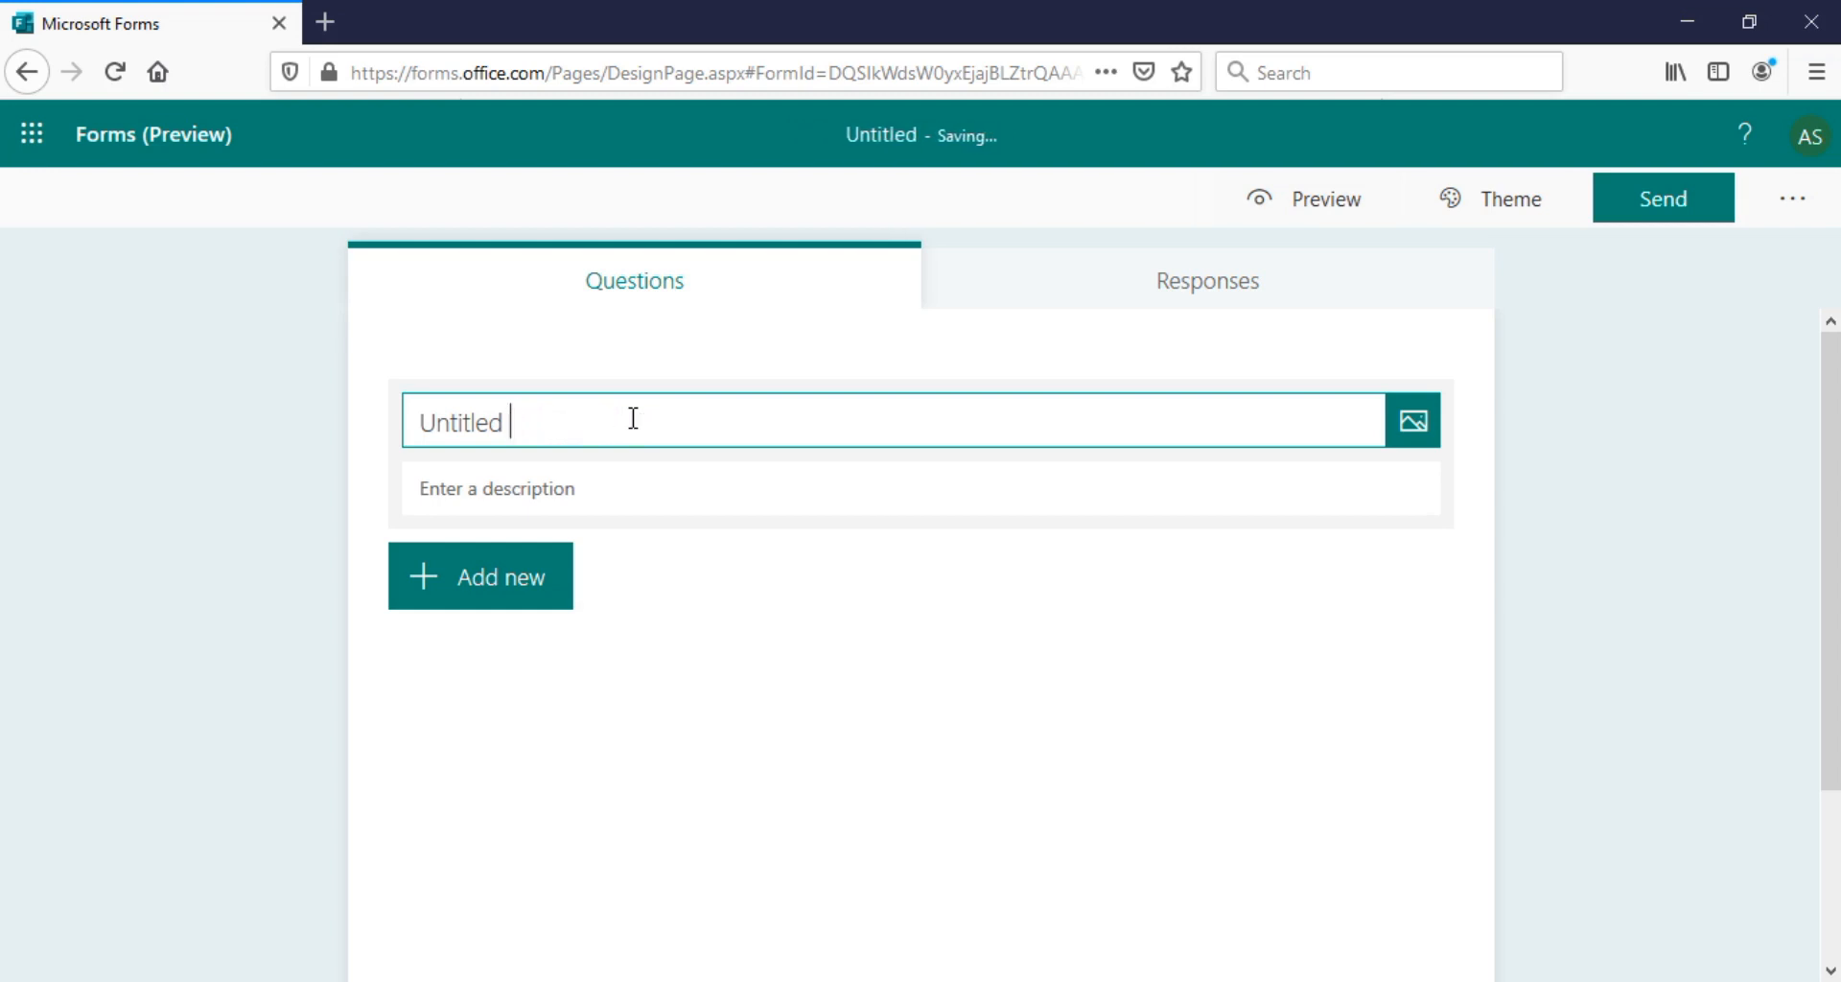
key(BackSpace)
key(BackSpace)
key(BackSpace)
key(BackSpace)
key(BackSpace)
key(BackSpace)
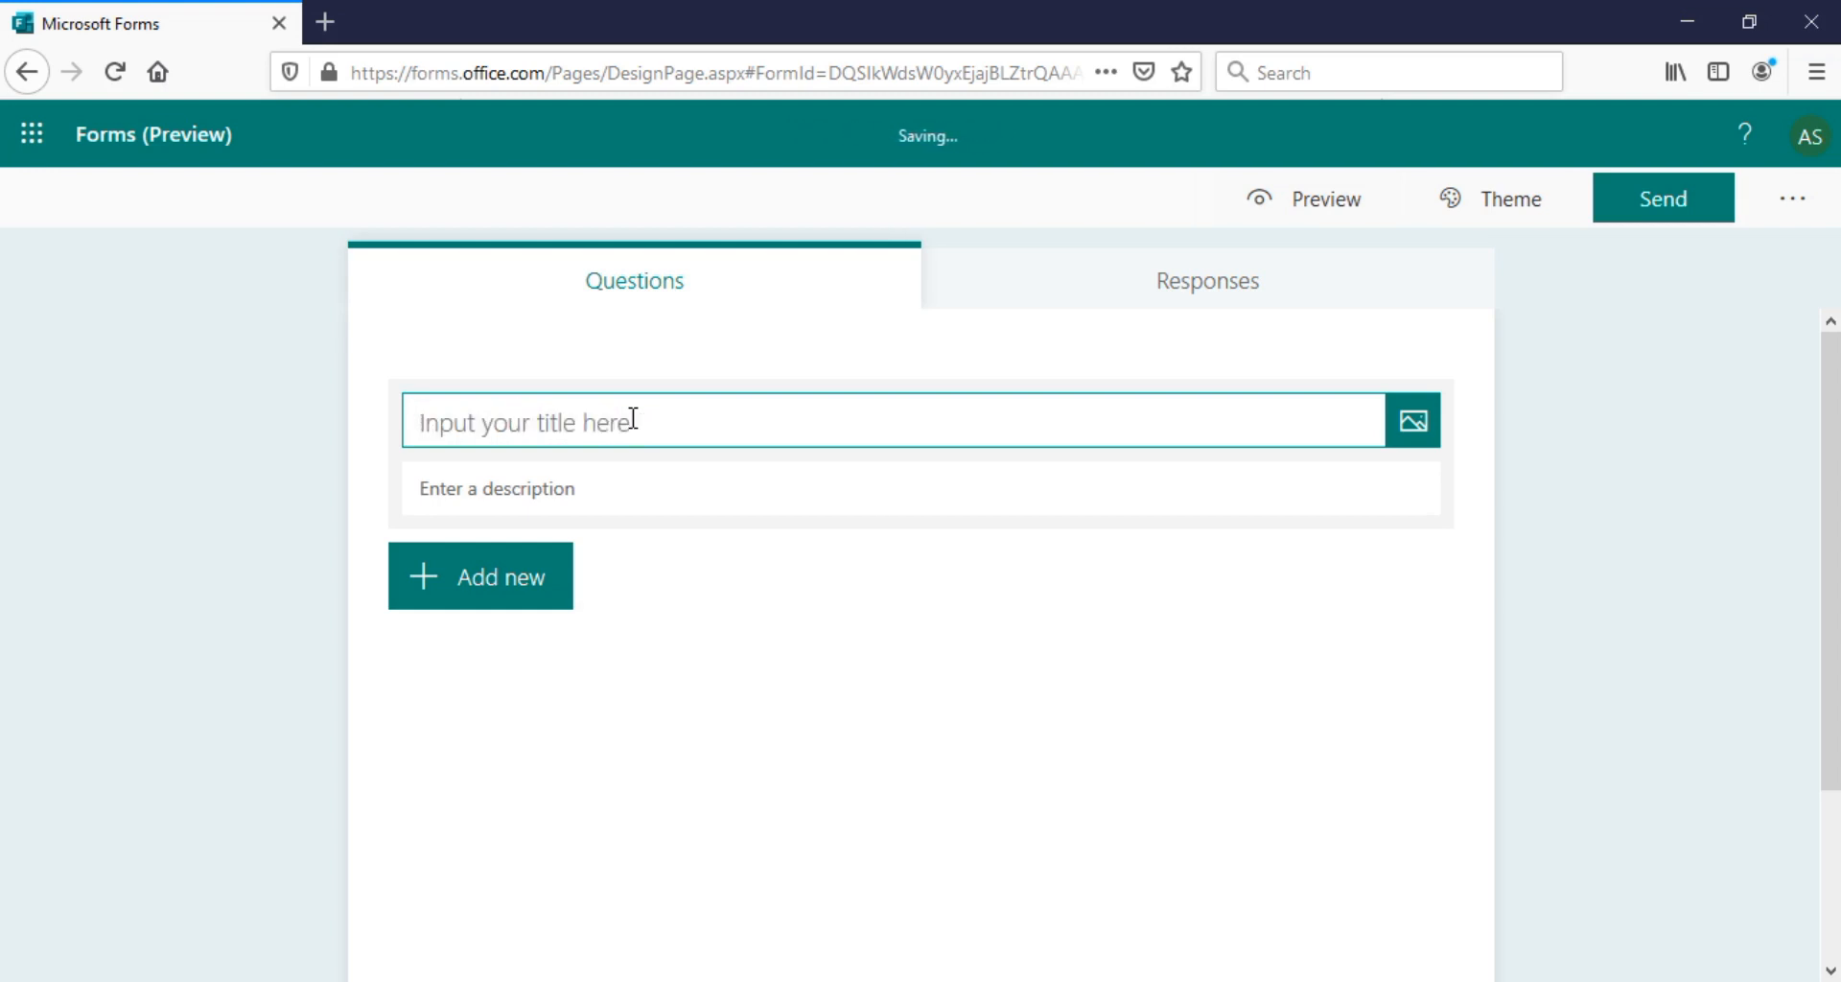
text(Student)
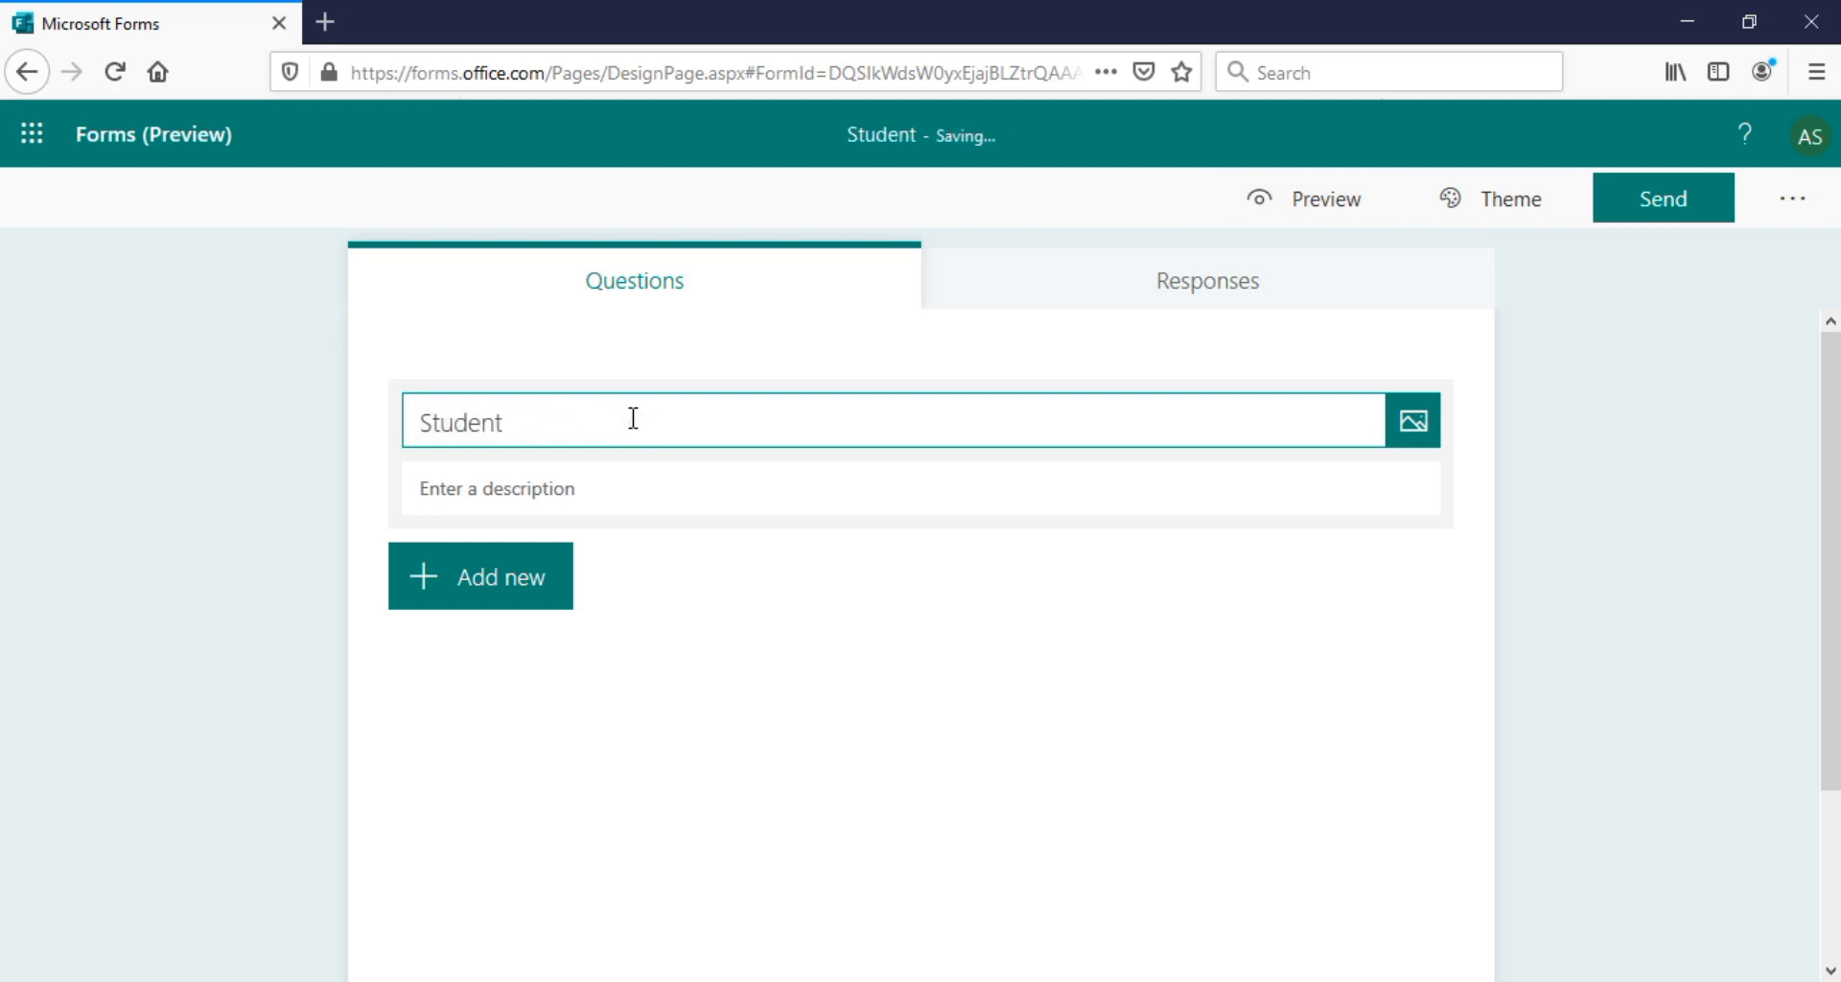
key(BackSpace)
key(BackSpace)
text(nts)
key(BackSpace)
text('s Inforamtio)
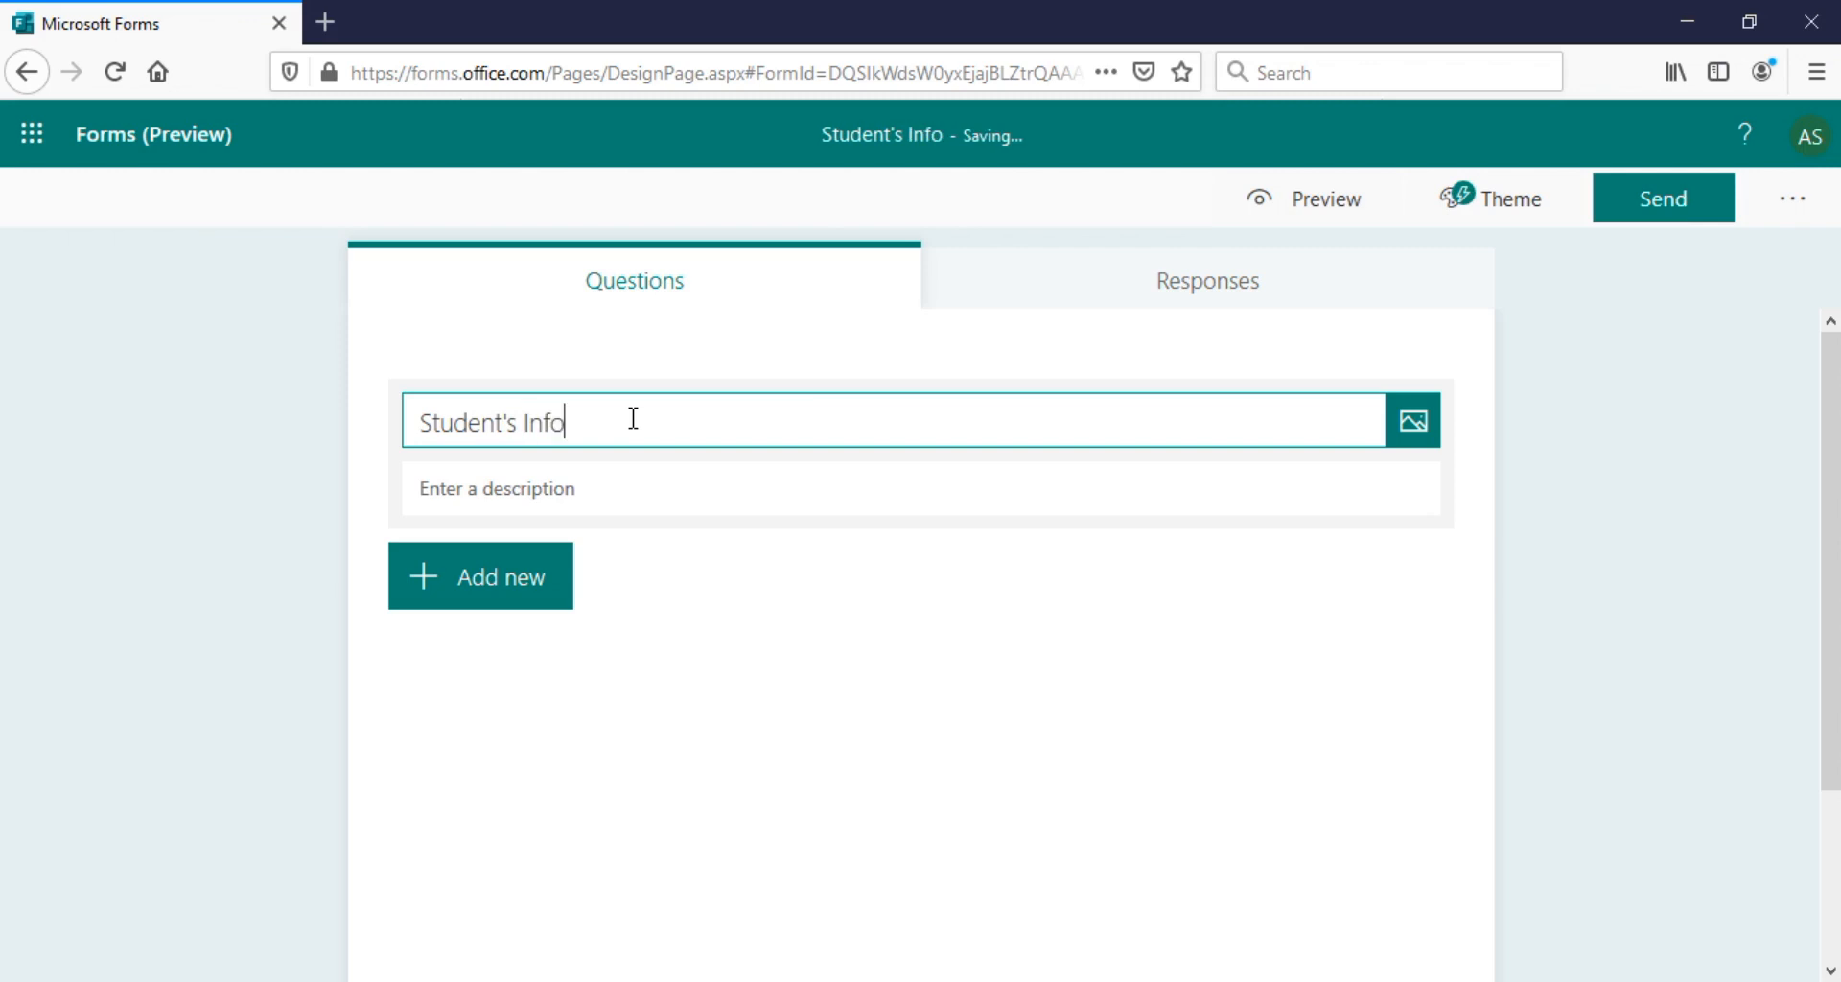
key(BackSpace)
key(BackSpace)
key(BackSpace)
text(ation)
Correct the misspelled 'Inforamation' in the title to 'Information' using the spelling suggestion
click(527, 498)
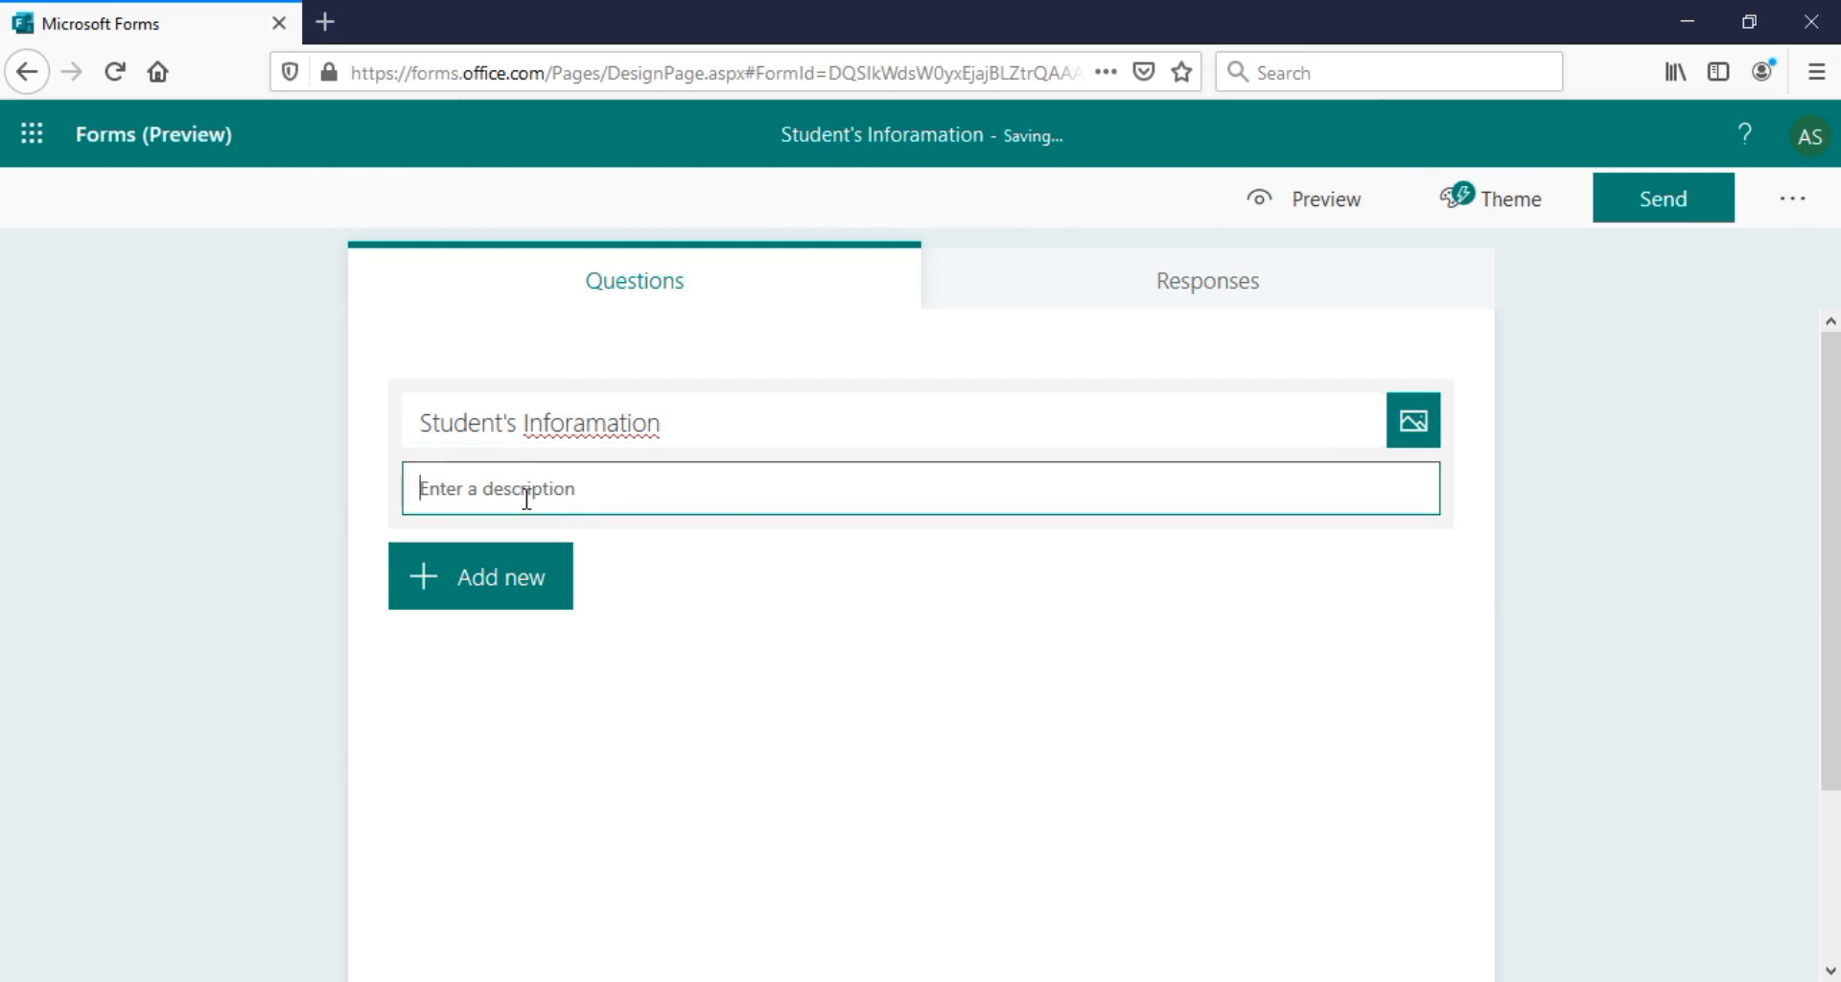
click(611, 419)
key(ctrl+a)
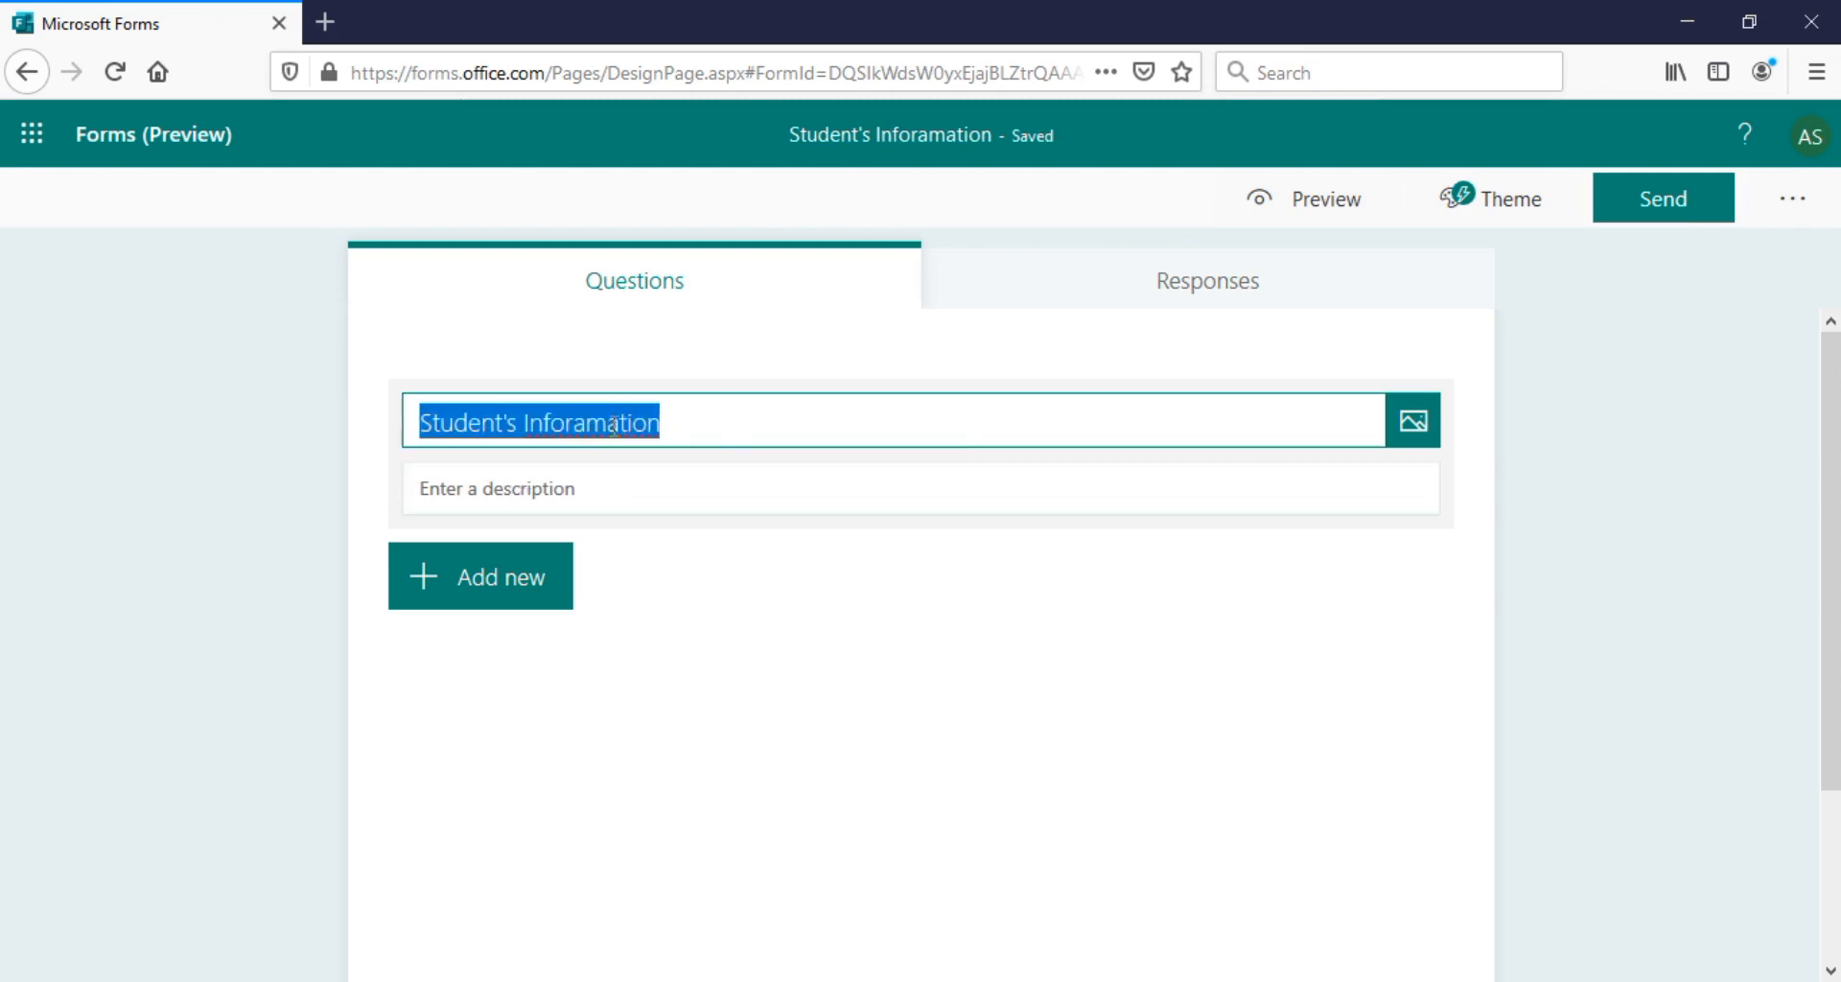
right_click(617, 431)
click(648, 444)
Enter the form description 'All questions are compulsory'
click(528, 487)
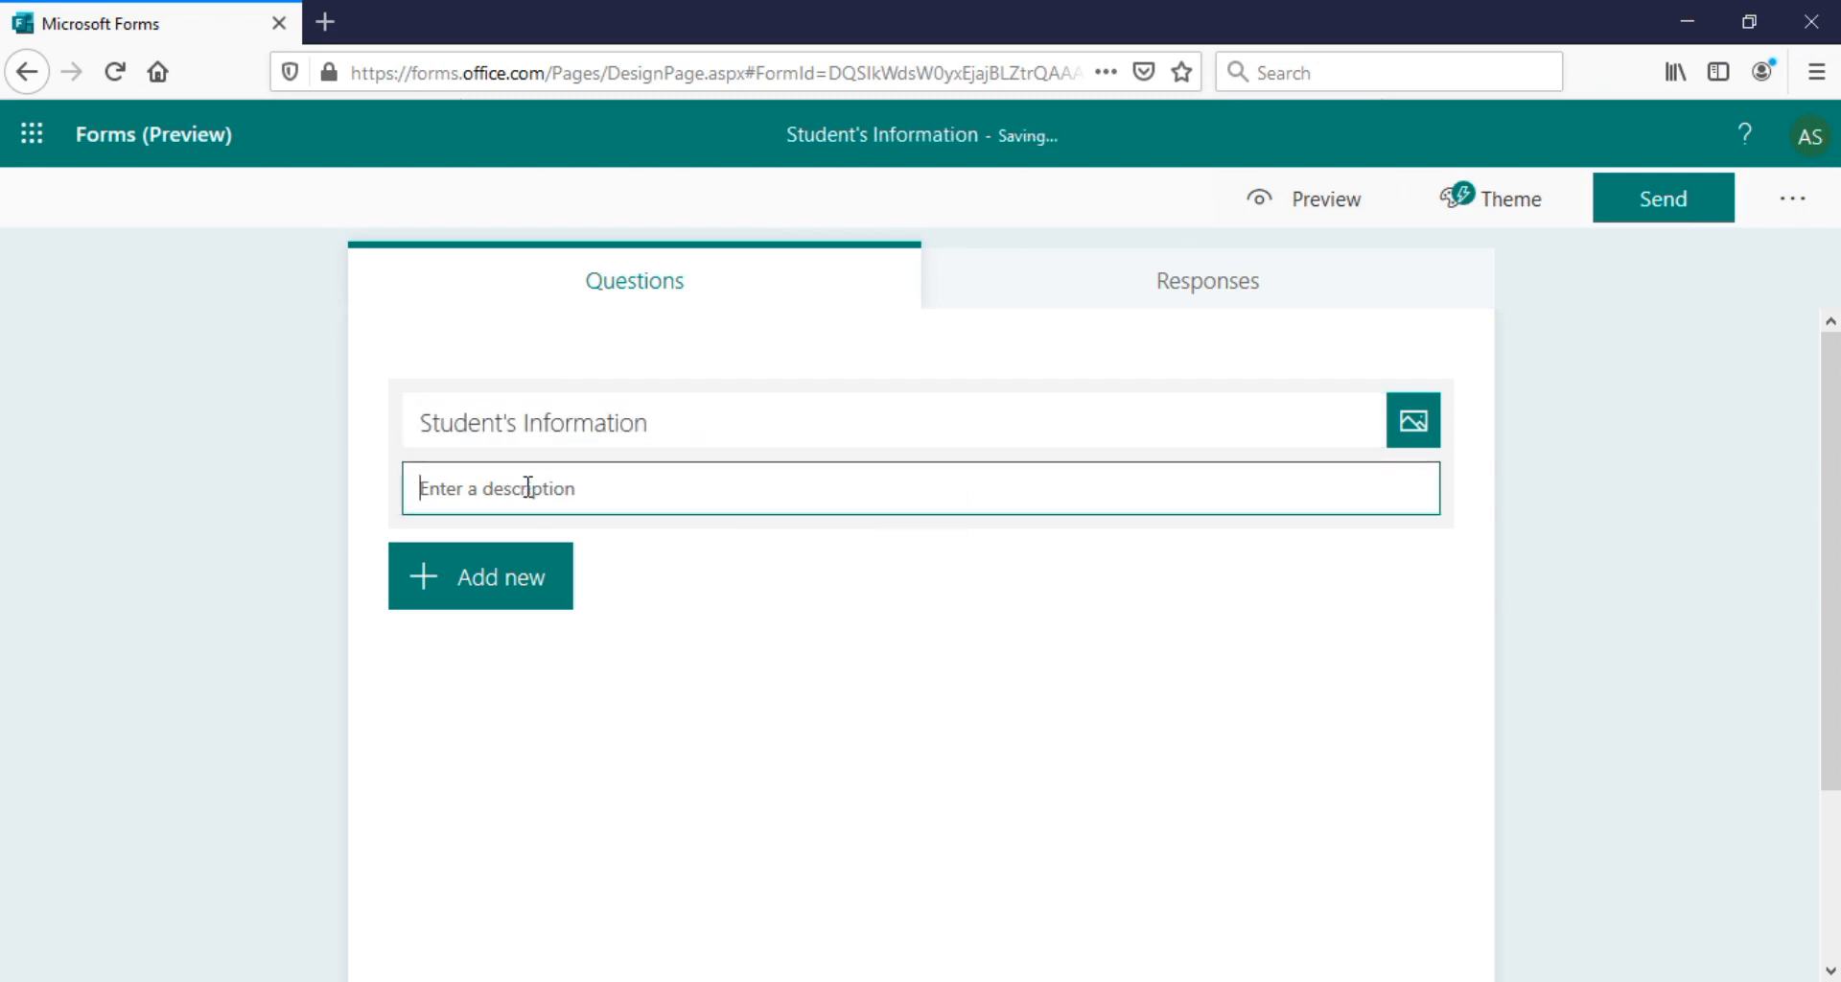
text(F)
key(BackSpace)
key(BackSpace)
key(BackSpace)
key(BackSpace)
key(BackSpace)
key(BackSpace)
key(BackSpace)
key(BackSpace)
key(BackSpace)
key(BackSpace)
key(BackSpace)
key(BackSpace)
text(All questions are compulsory)
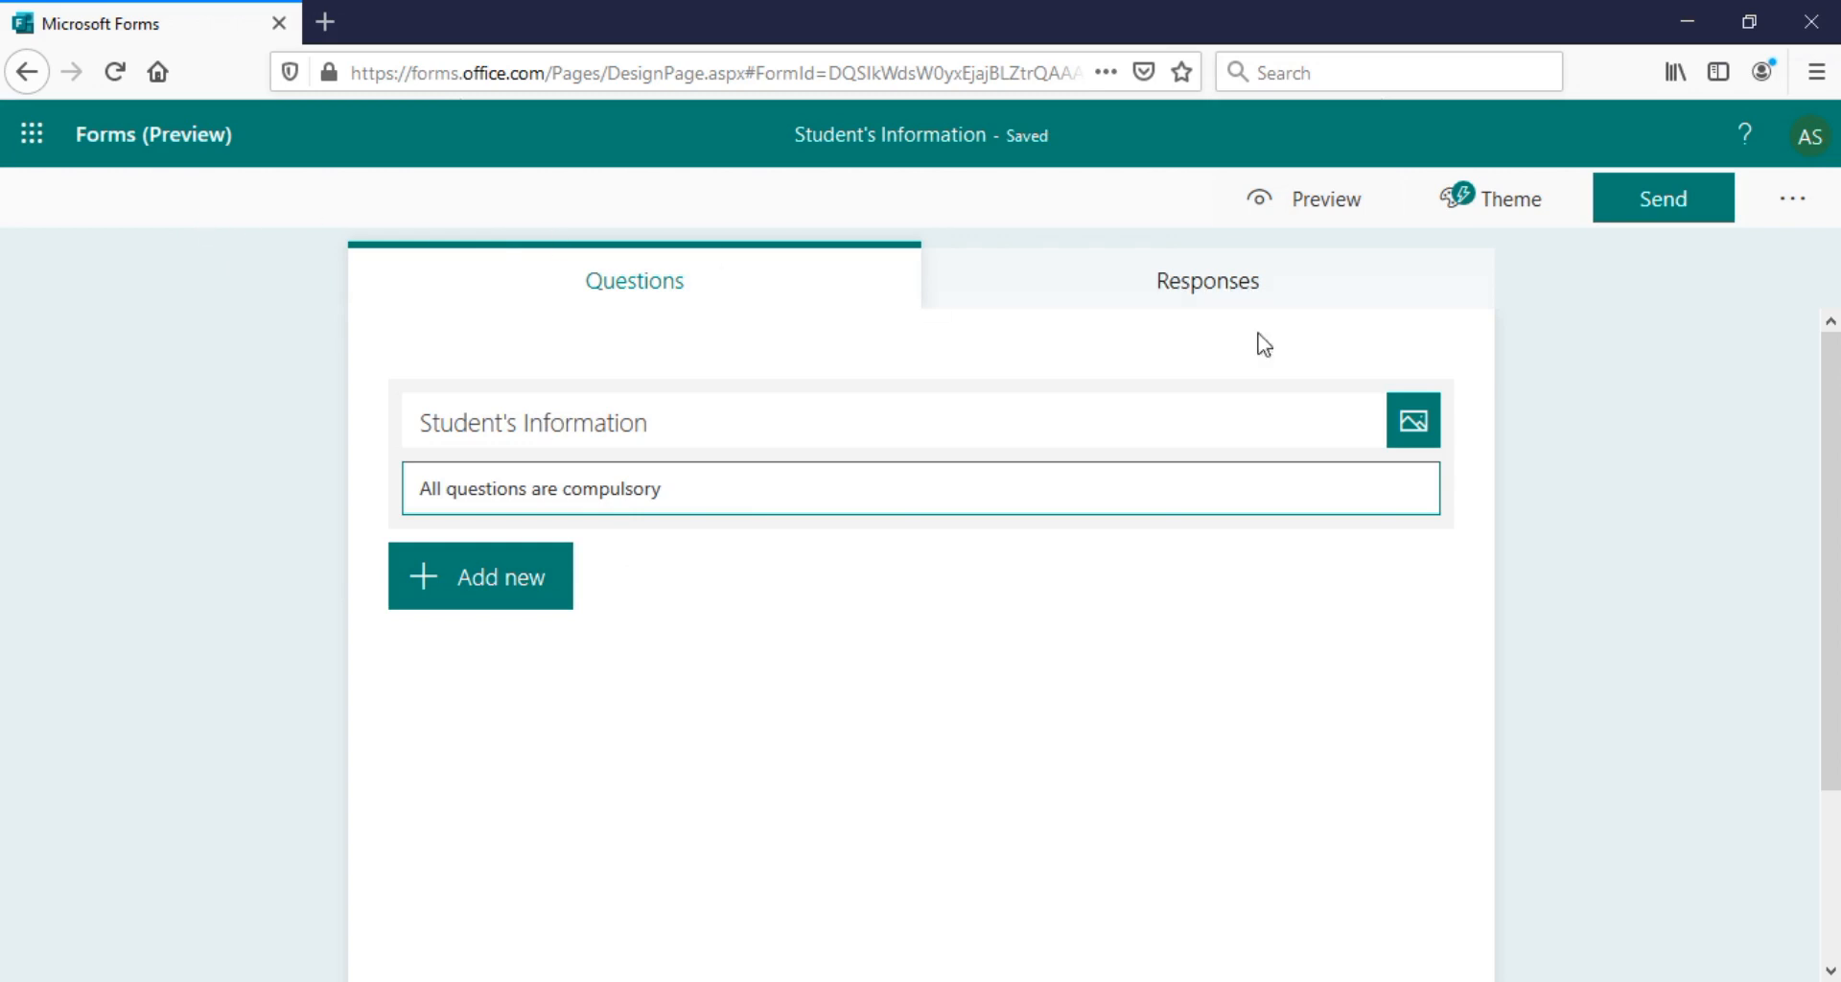
Try out the theme choices, applying the classroom theme and then the plain teal theme
click(1502, 207)
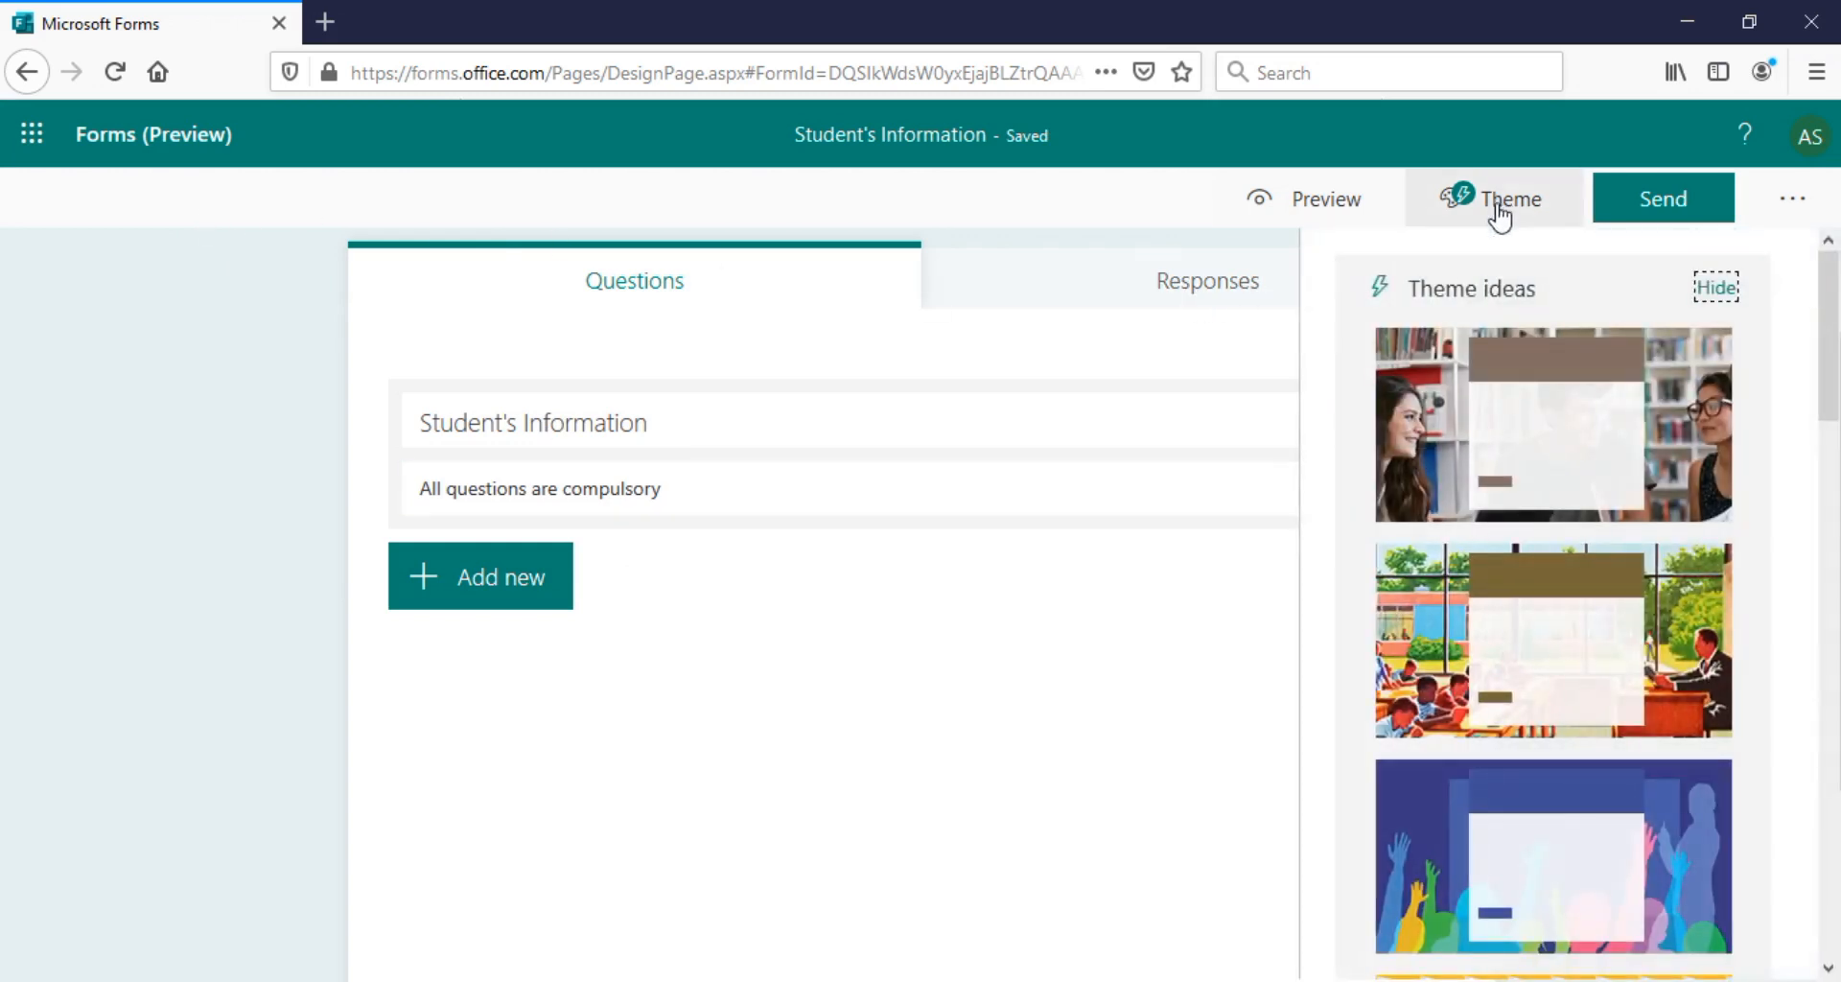
drag(1830, 373, 1829, 399)
click(1656, 554)
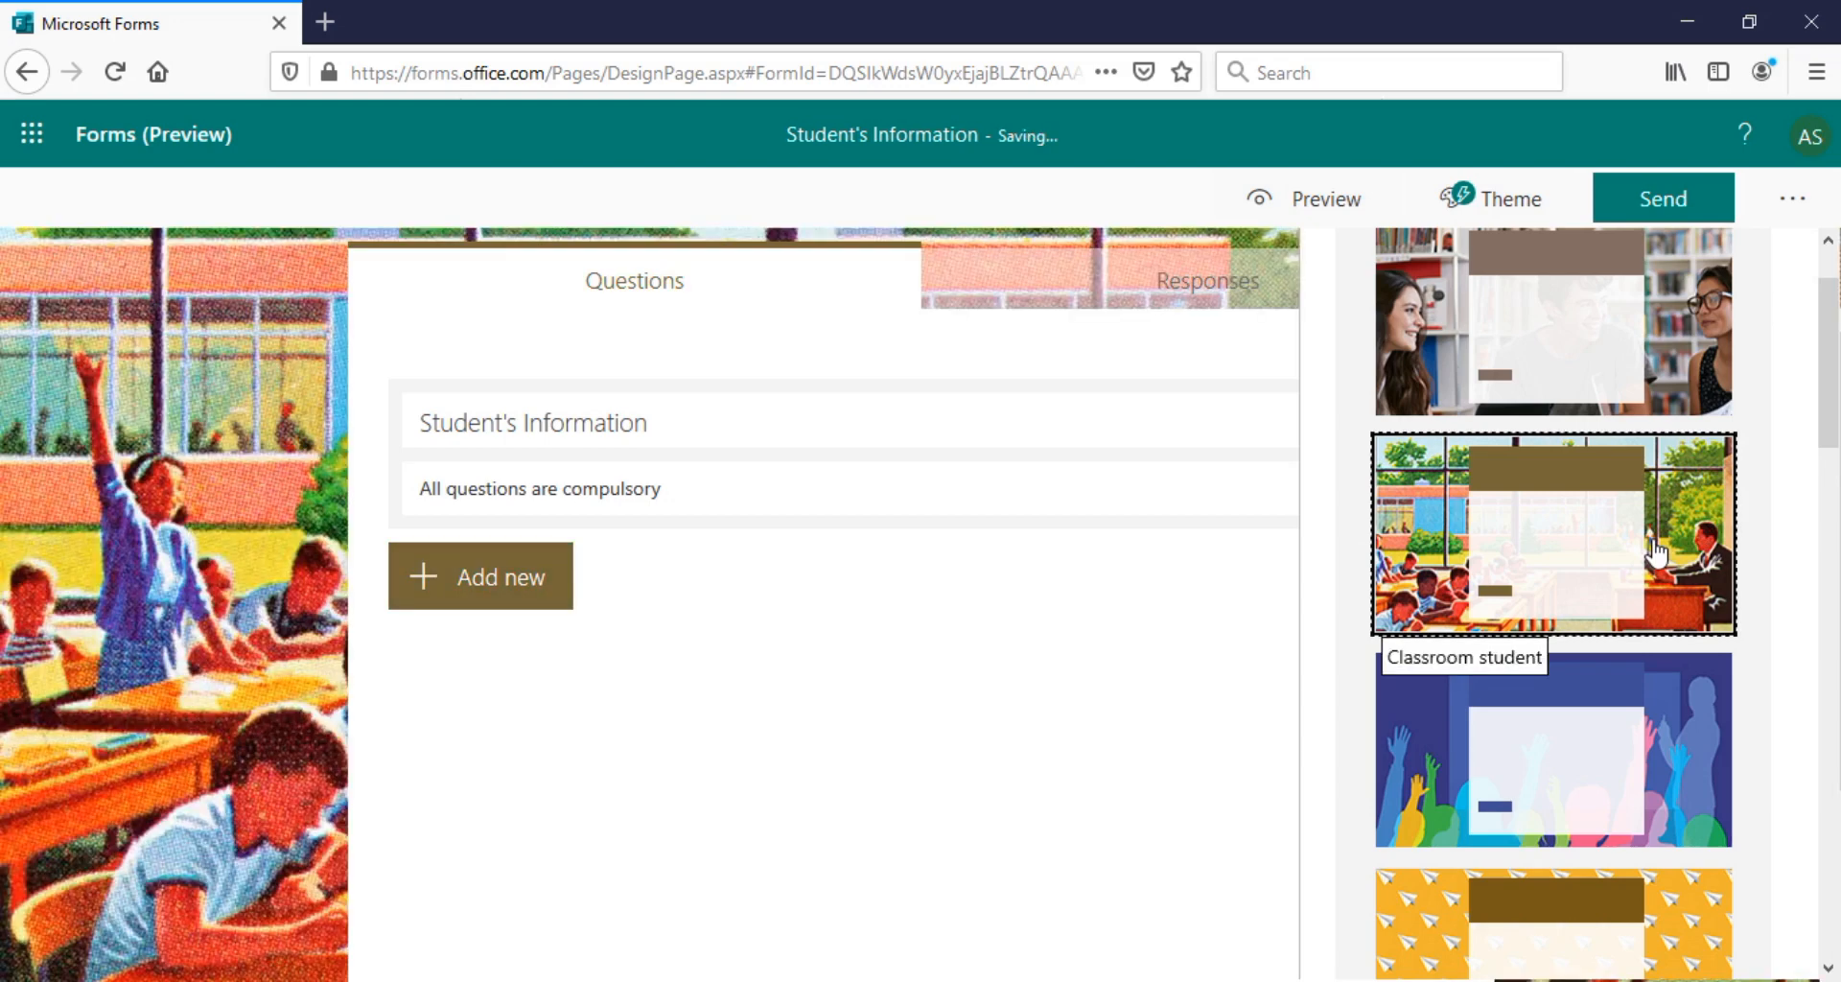
drag(1830, 424, 1829, 884)
click(1390, 666)
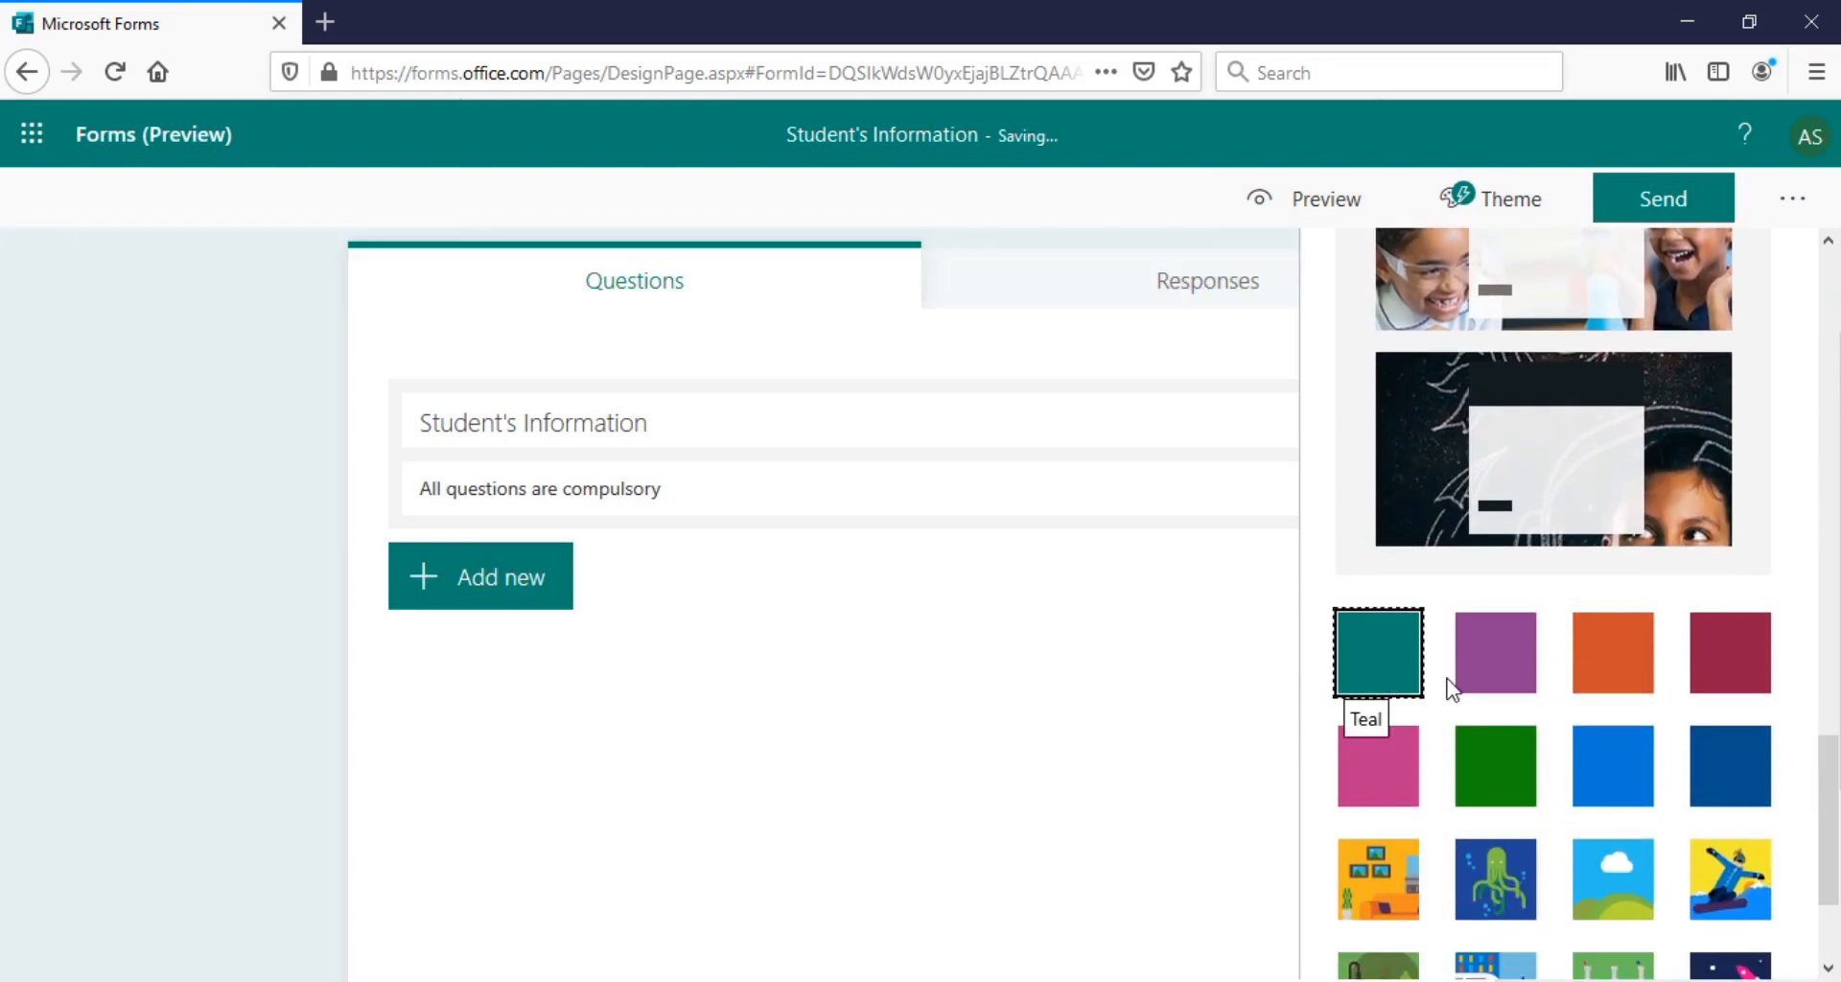
drag(1833, 830, 1834, 880)
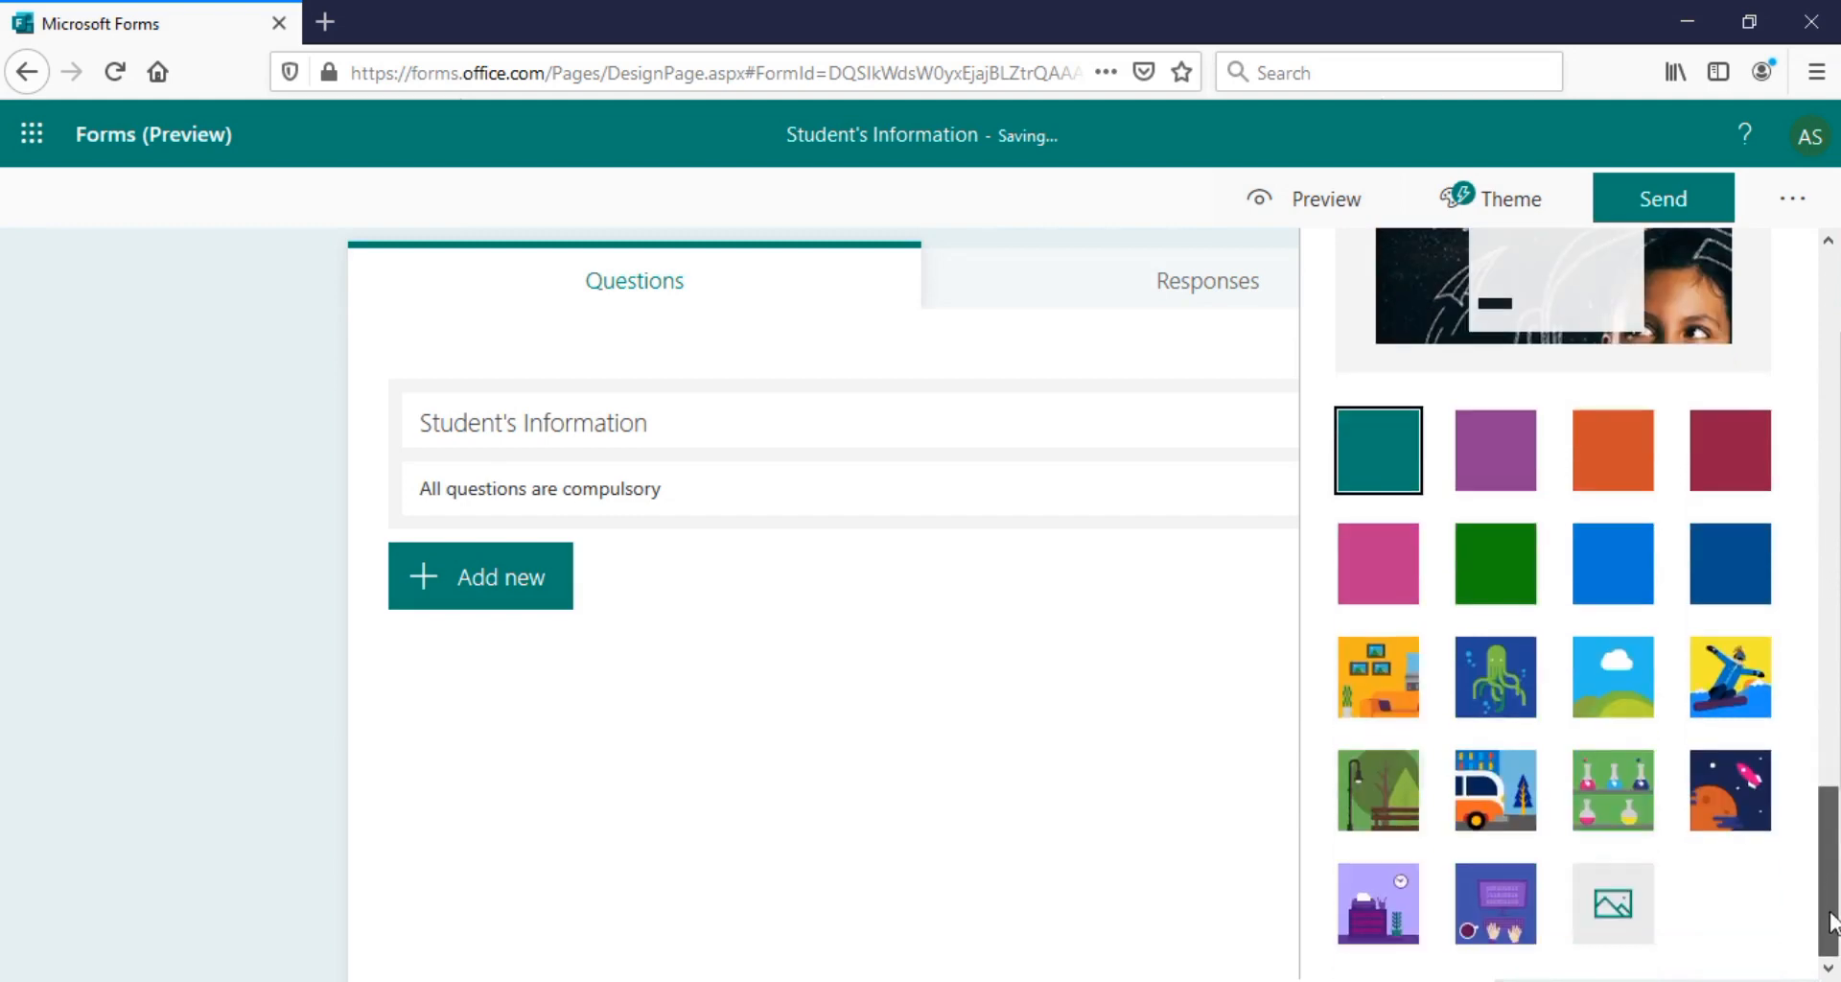
Upload MAC.jpg and apply it as the form's background
click(1616, 911)
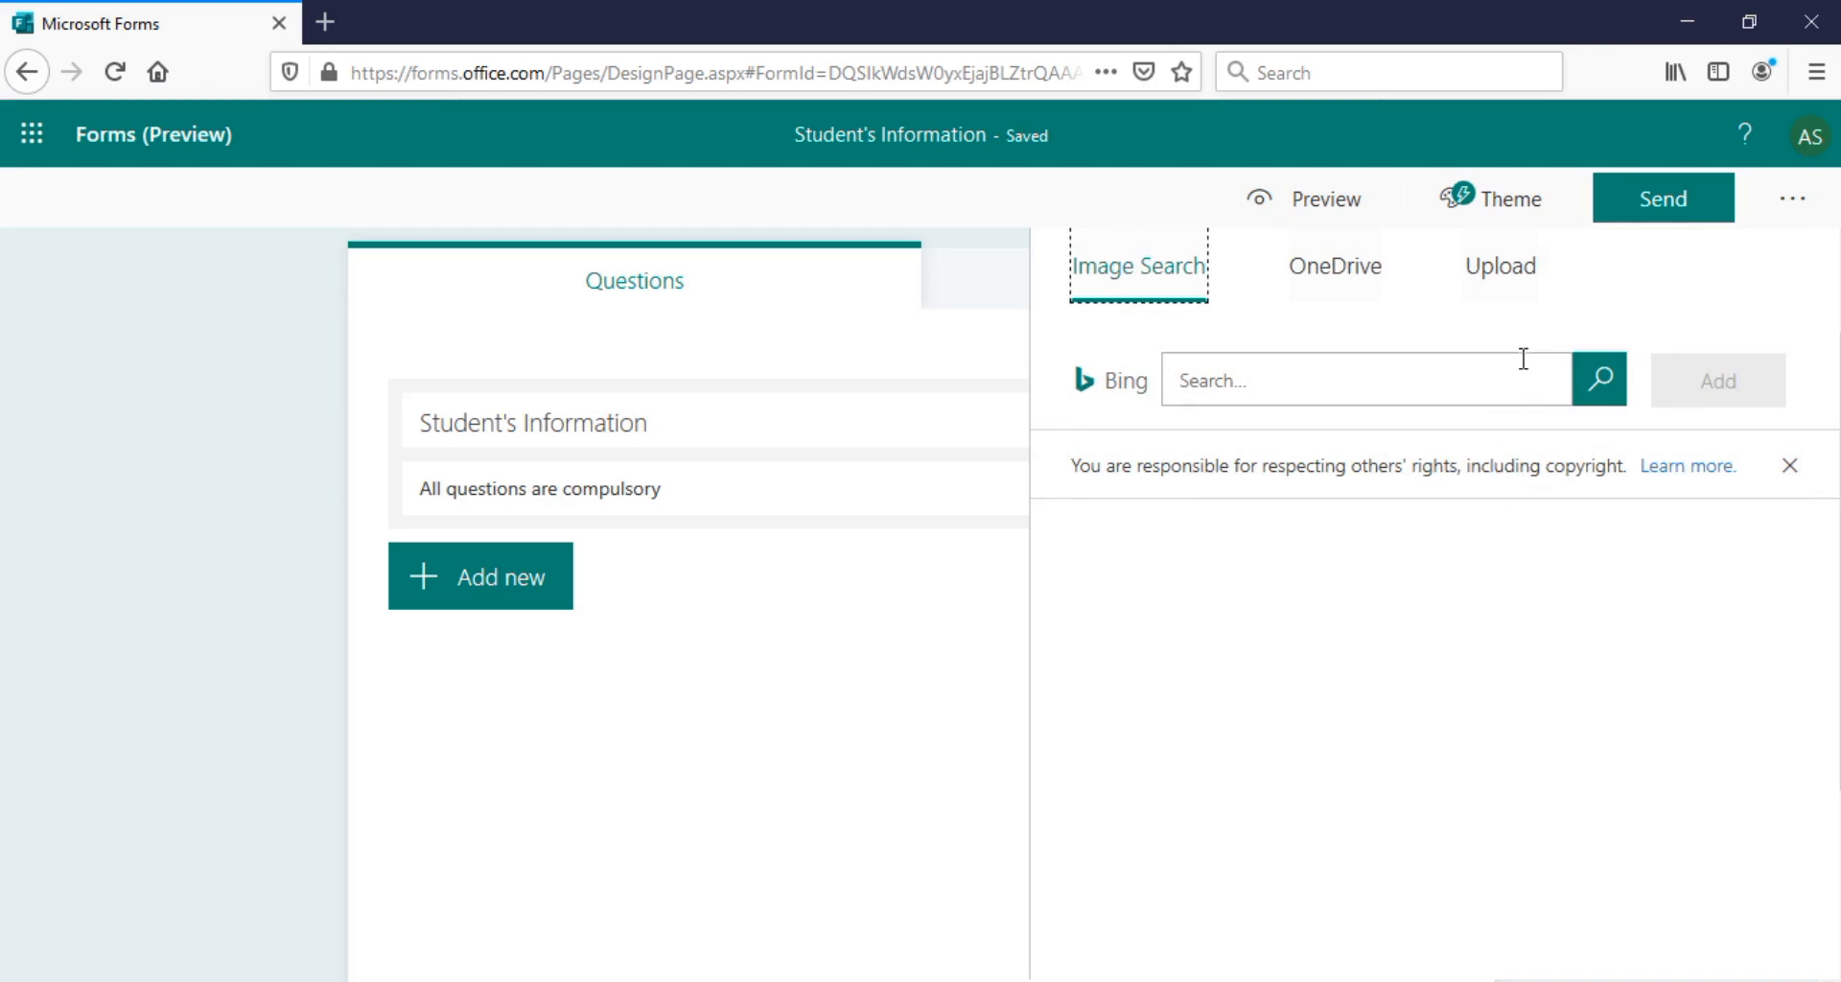
click(1510, 277)
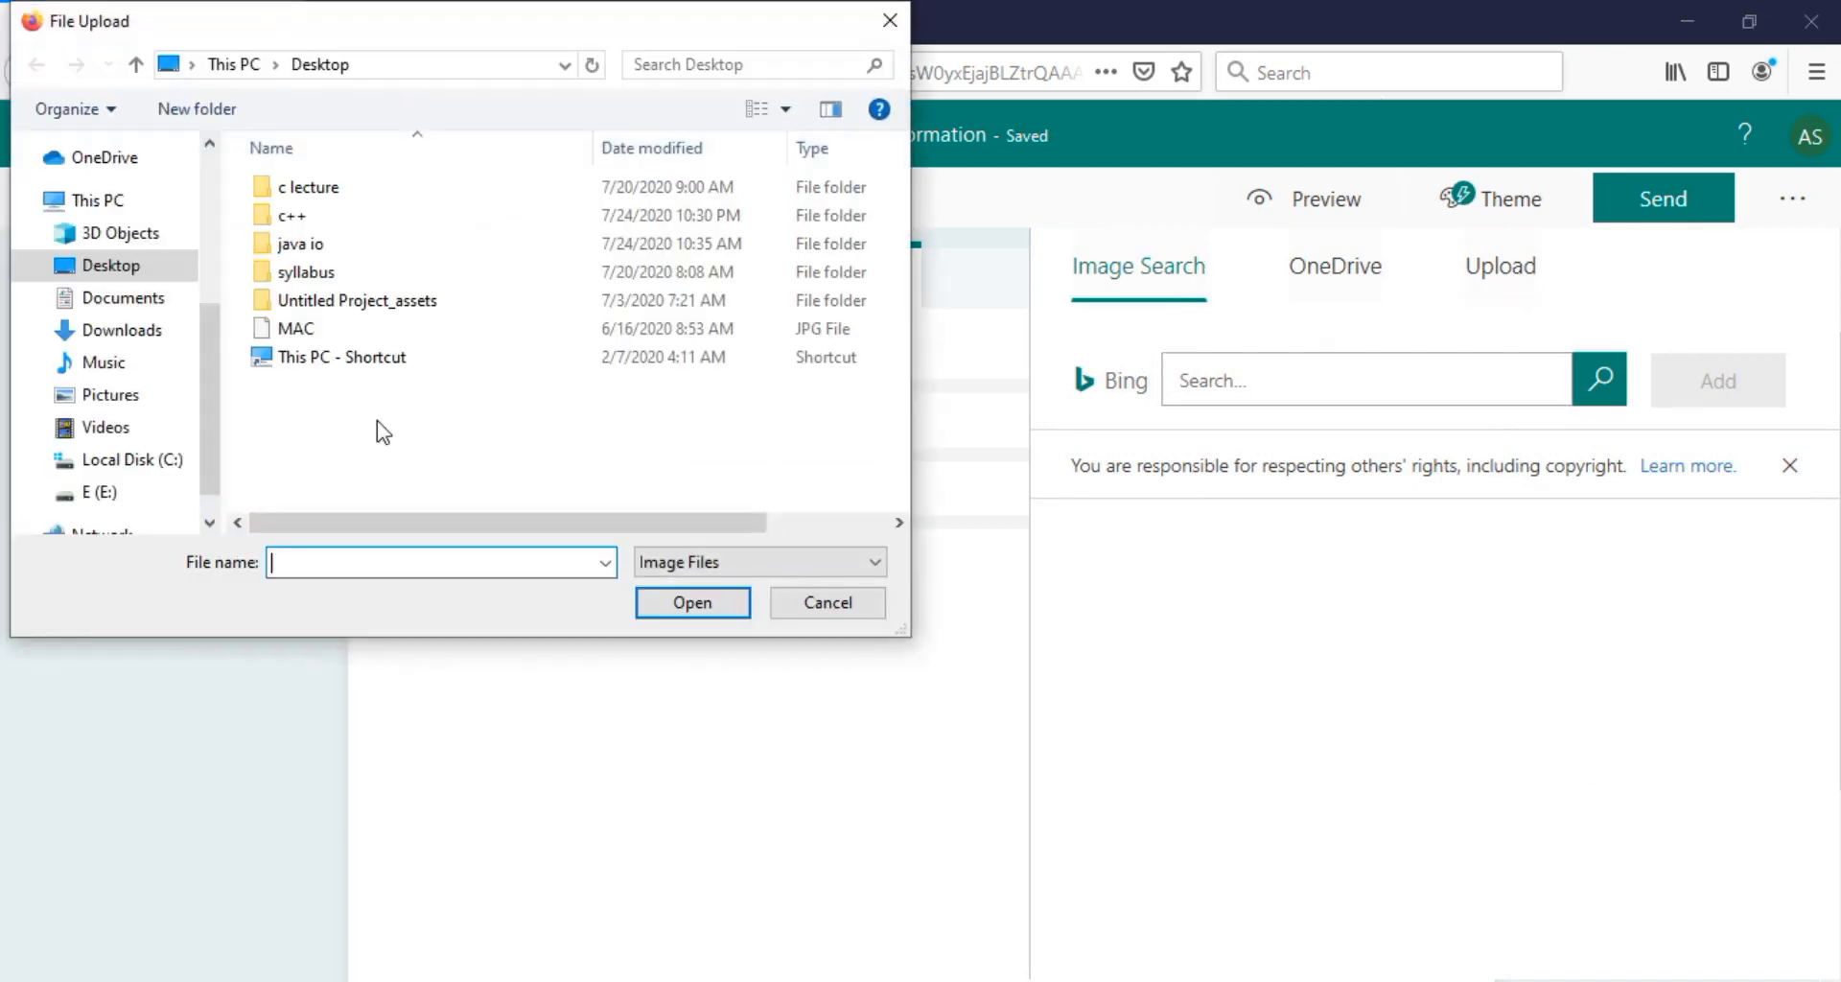
click(286, 329)
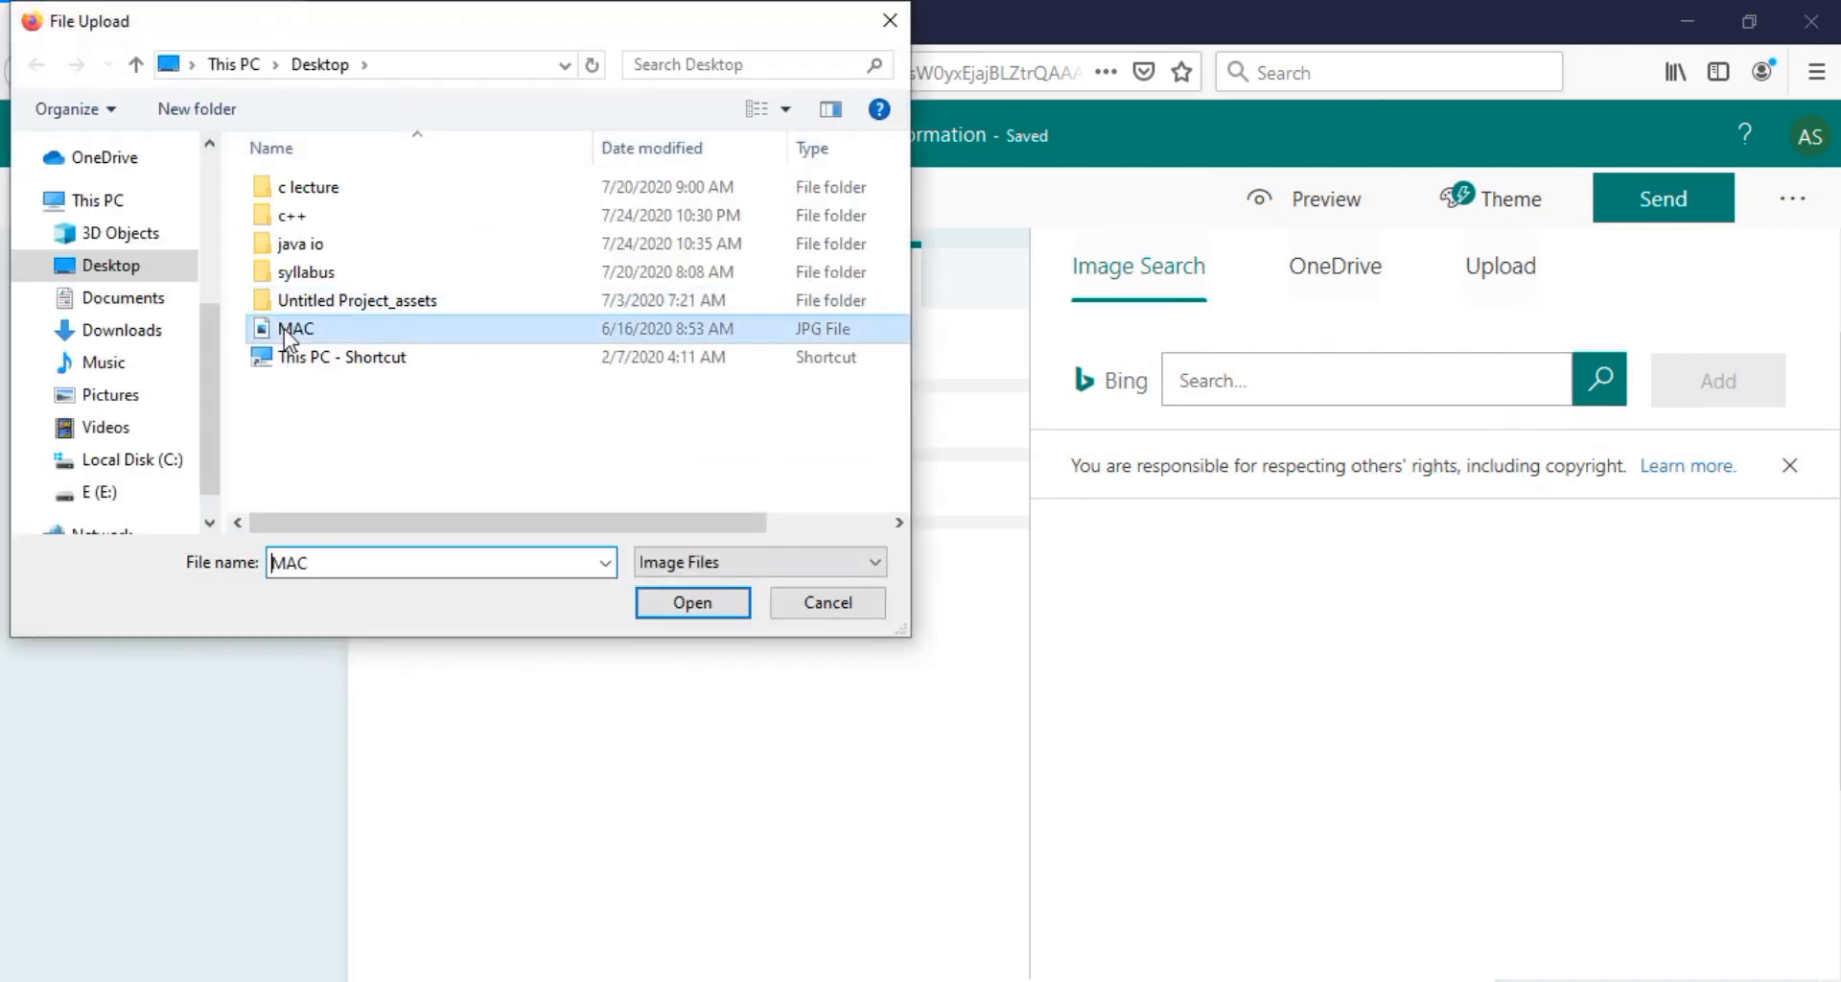
click(683, 605)
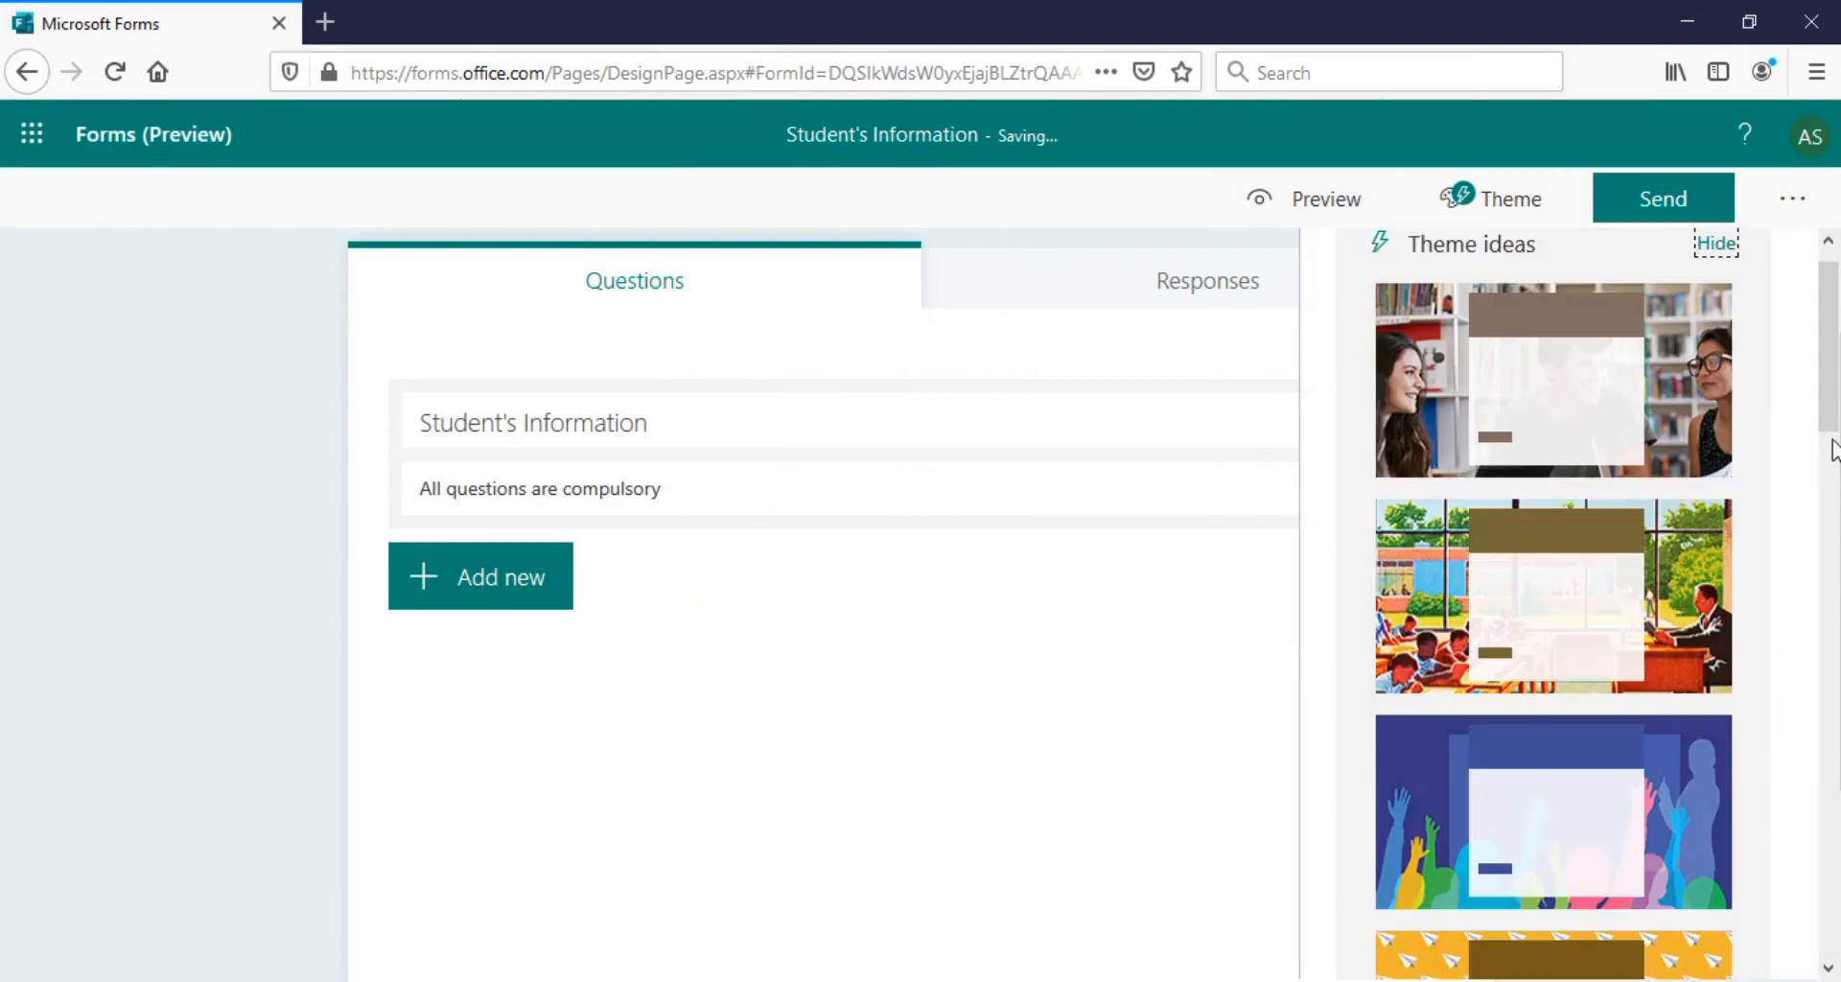
scroll(1834, 448, down, 10)
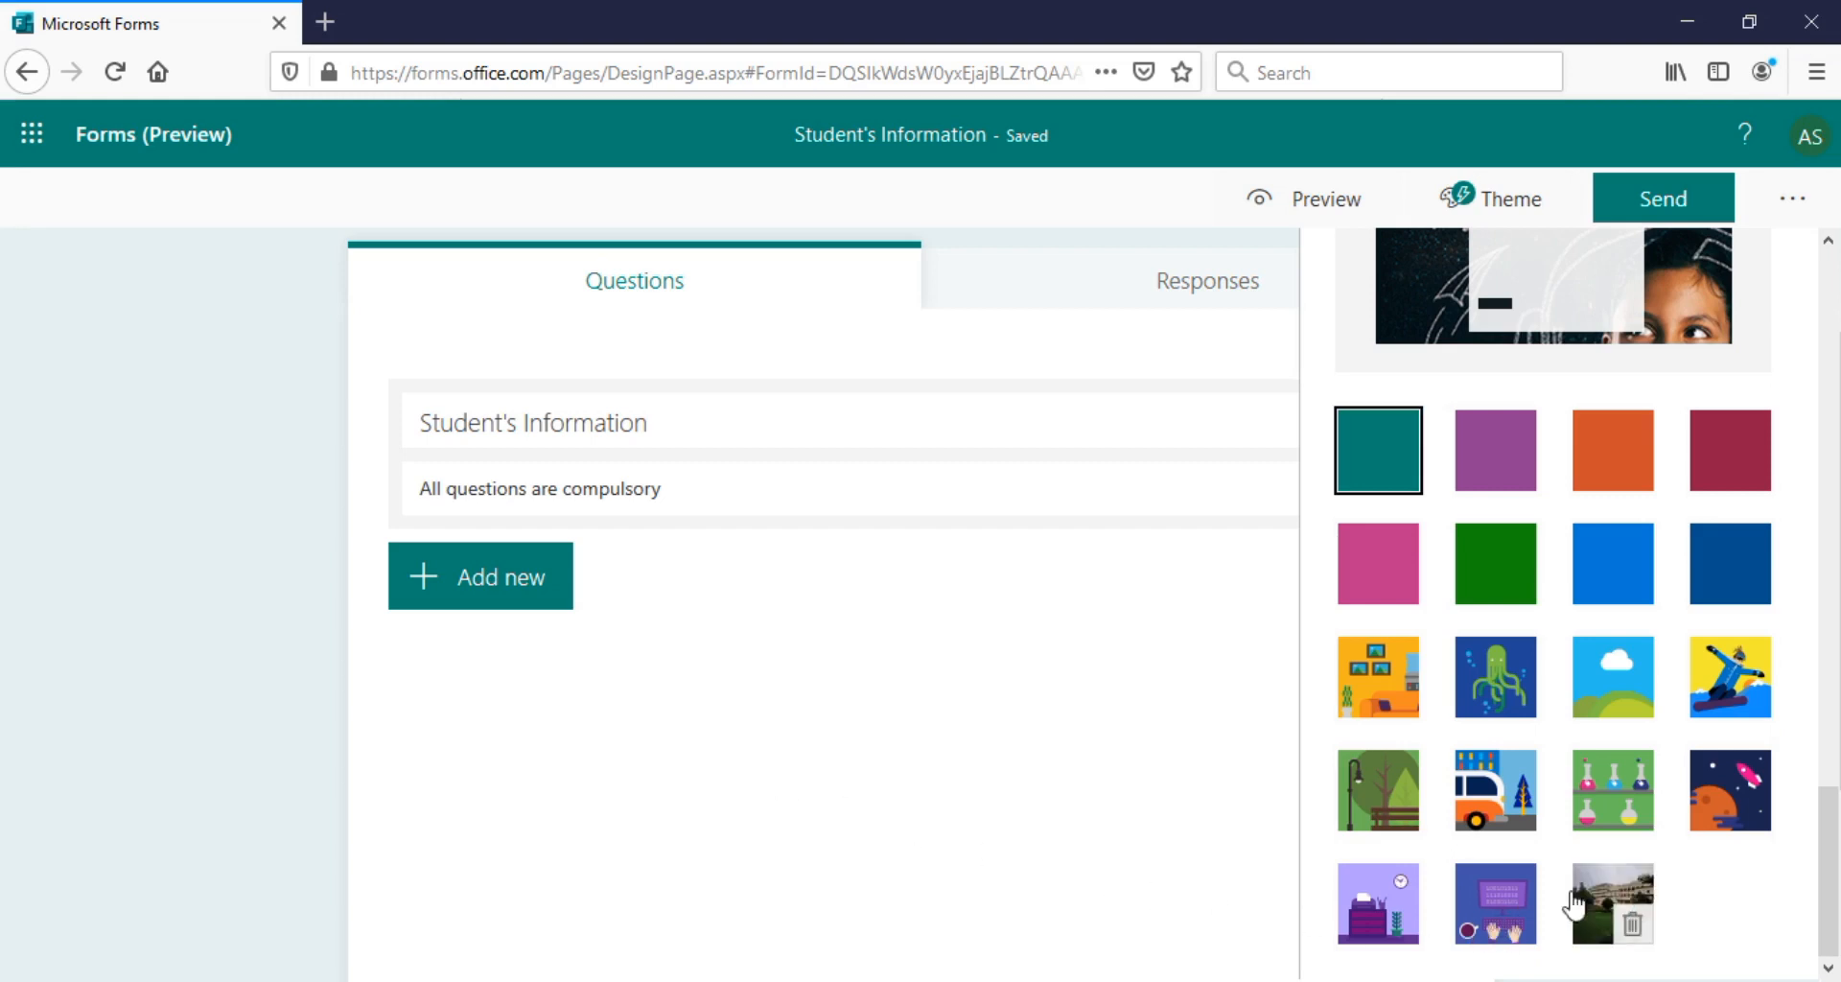
click(1606, 903)
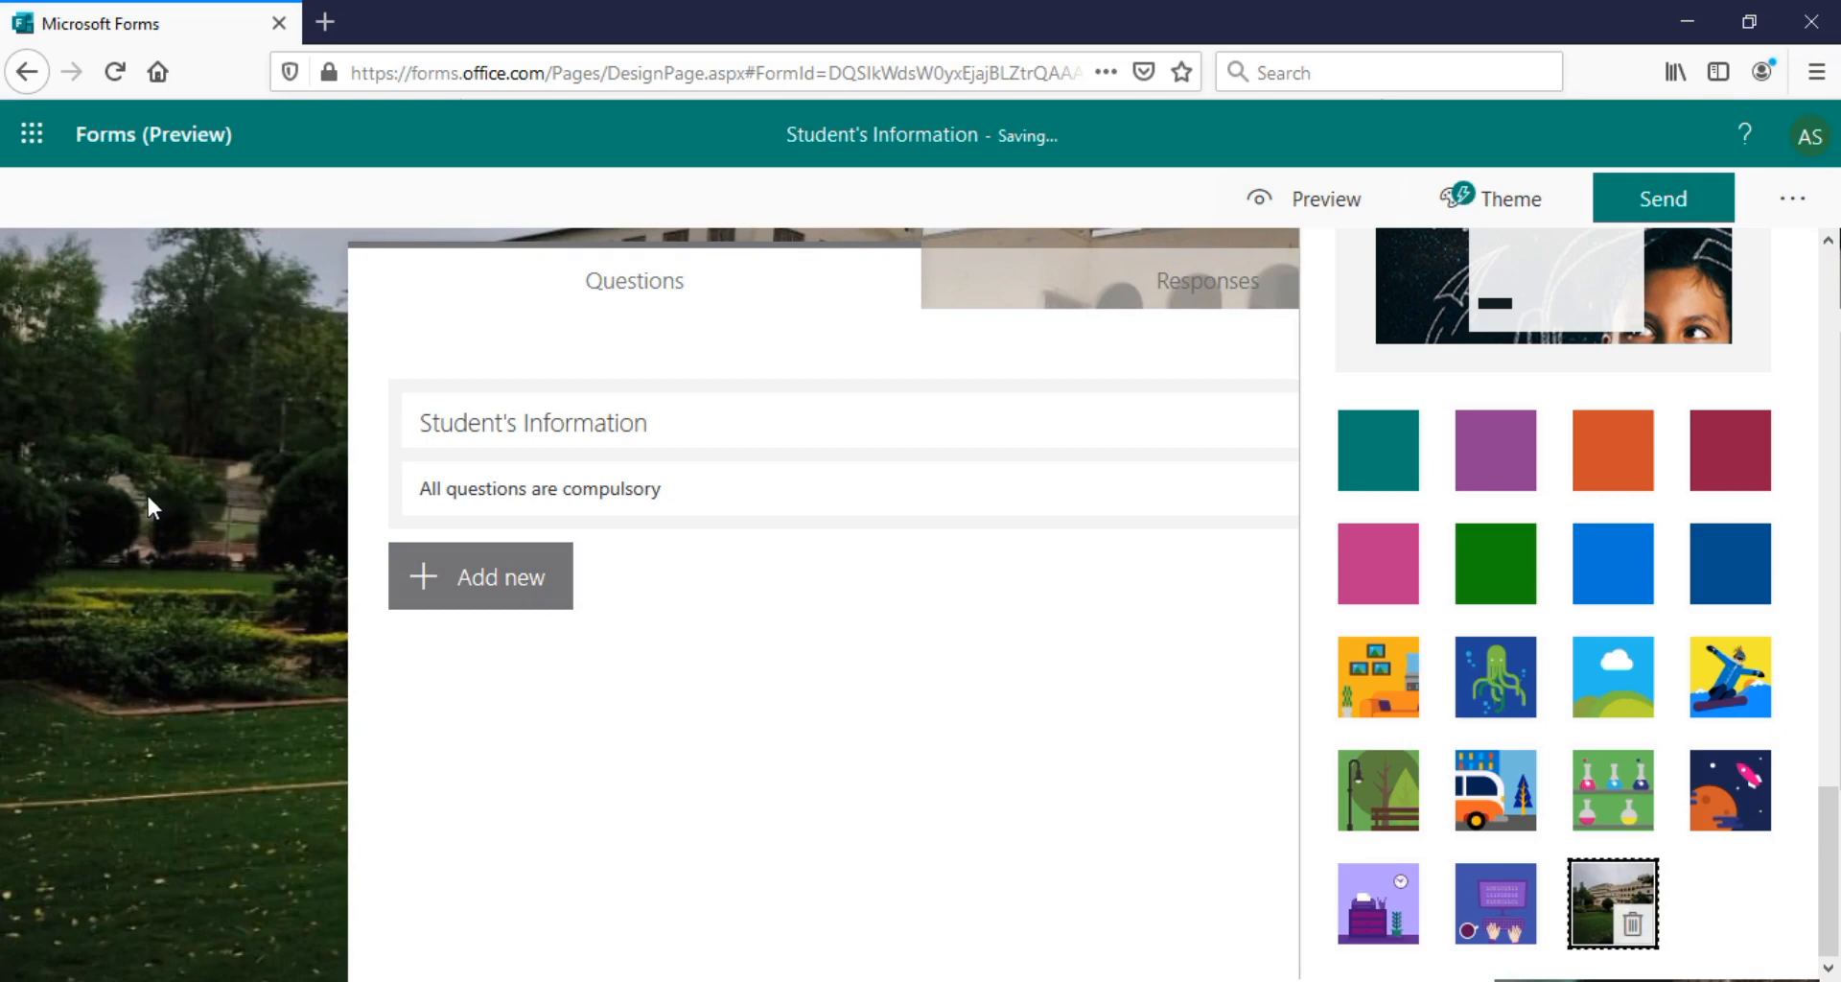
Add text question 1 'Name of the student' and mark it Required
click(482, 589)
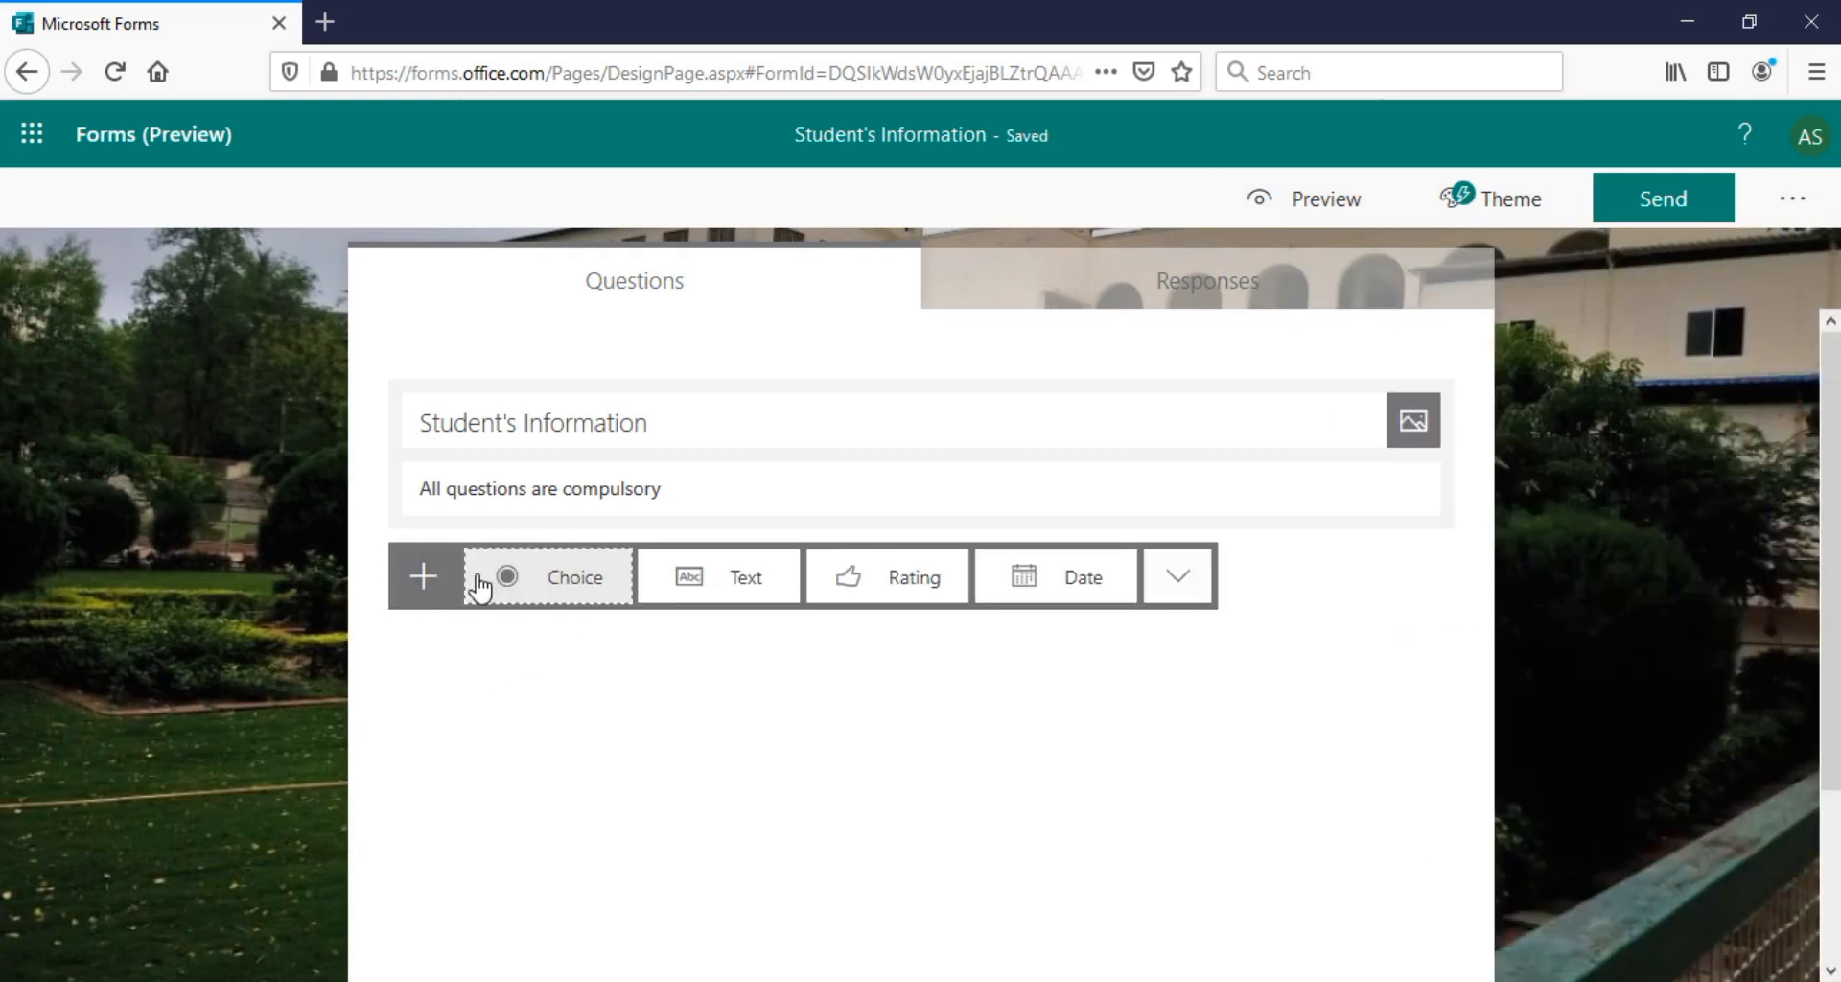
click(719, 590)
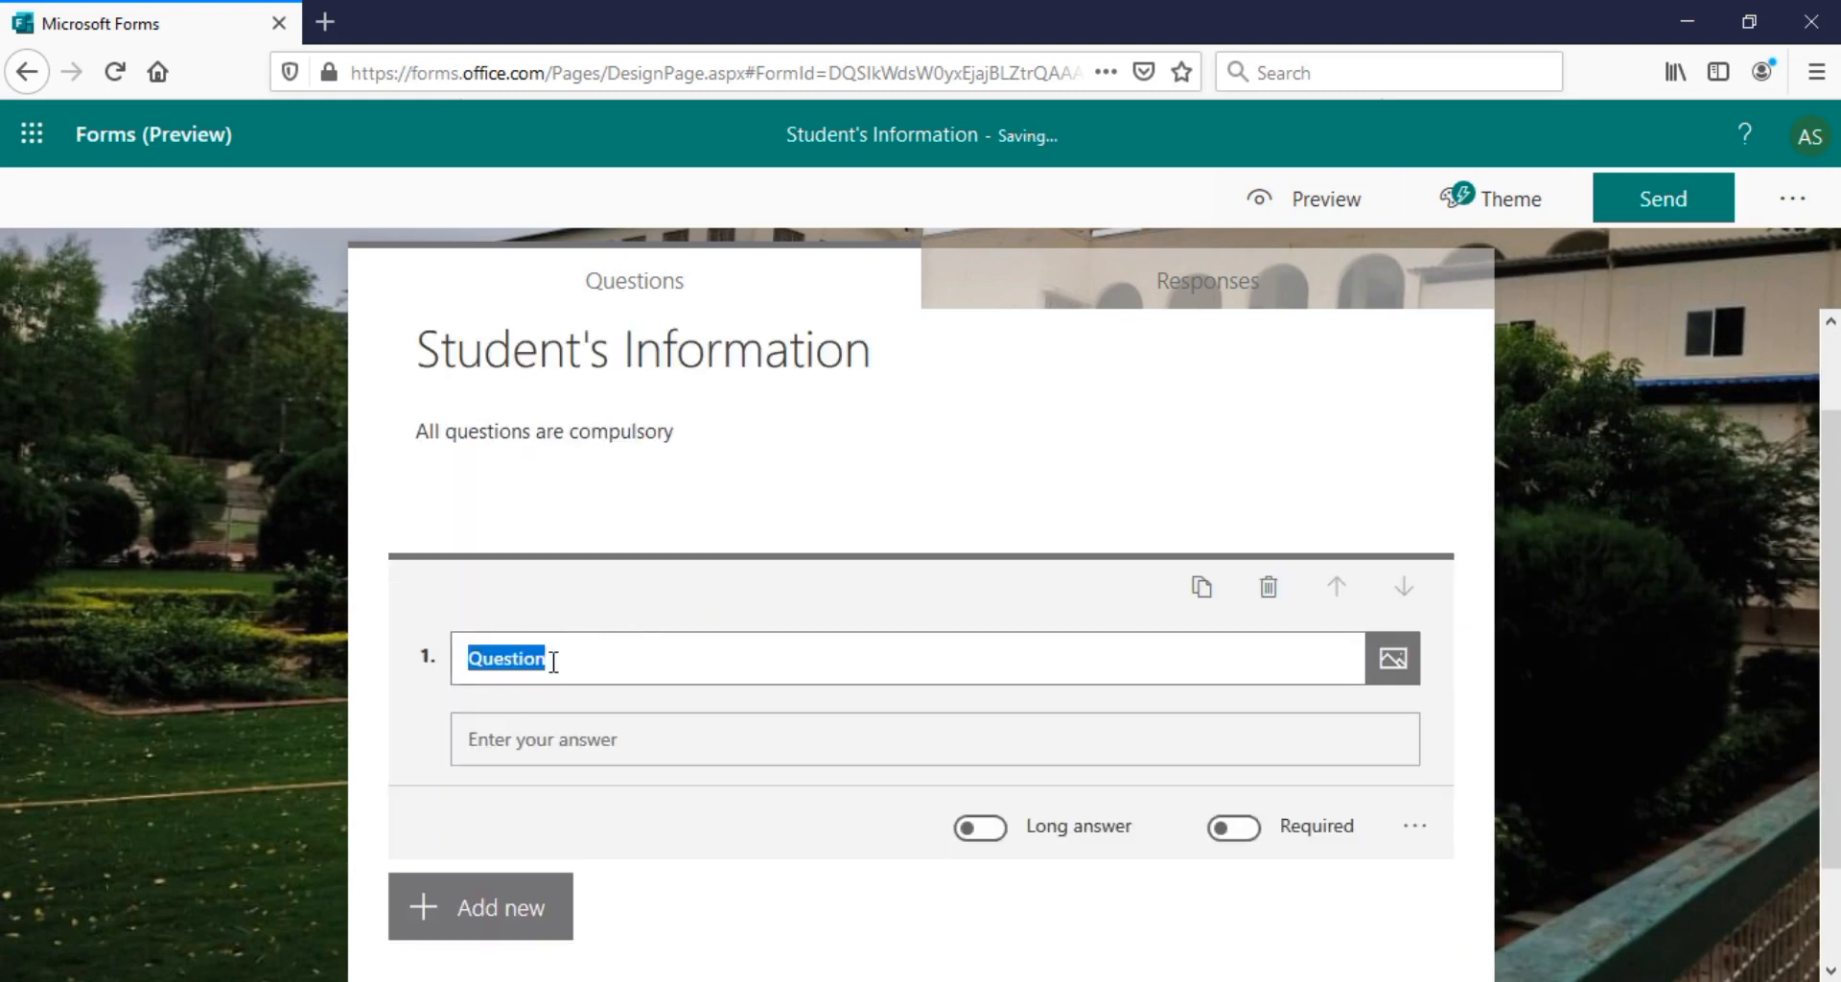
text(Name of the)
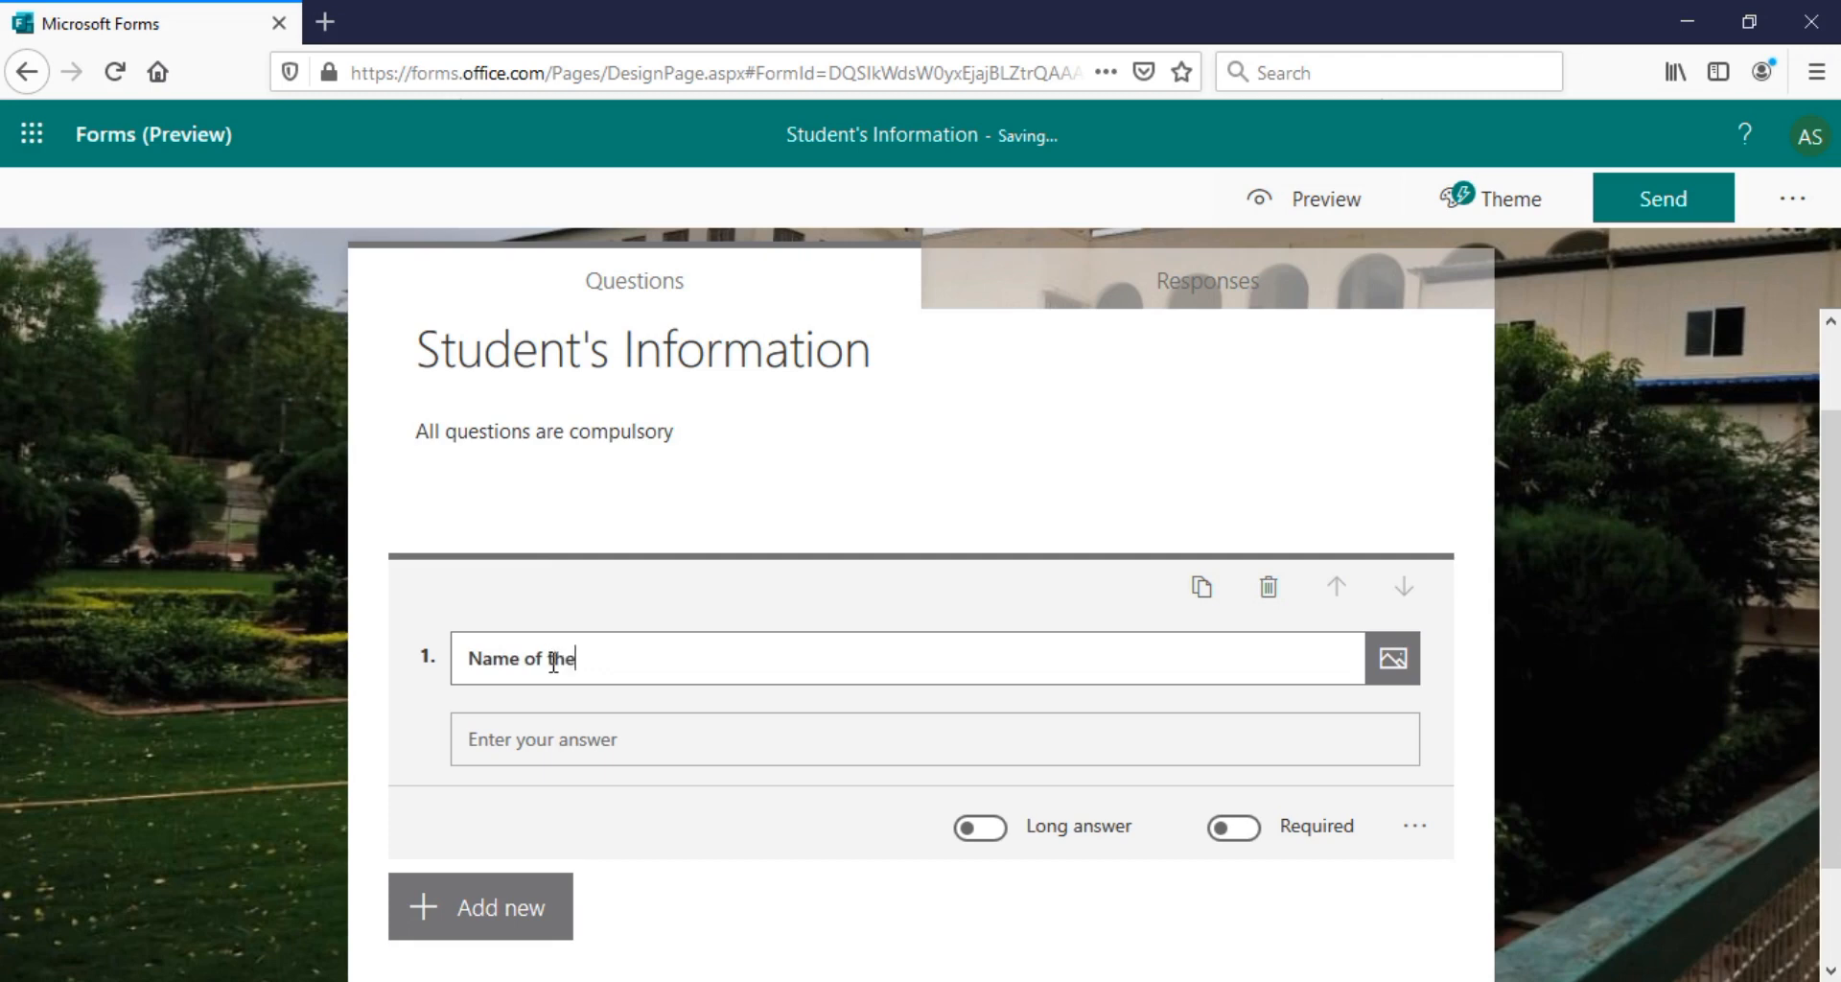
key(BackSpace)
key(BackSpace)
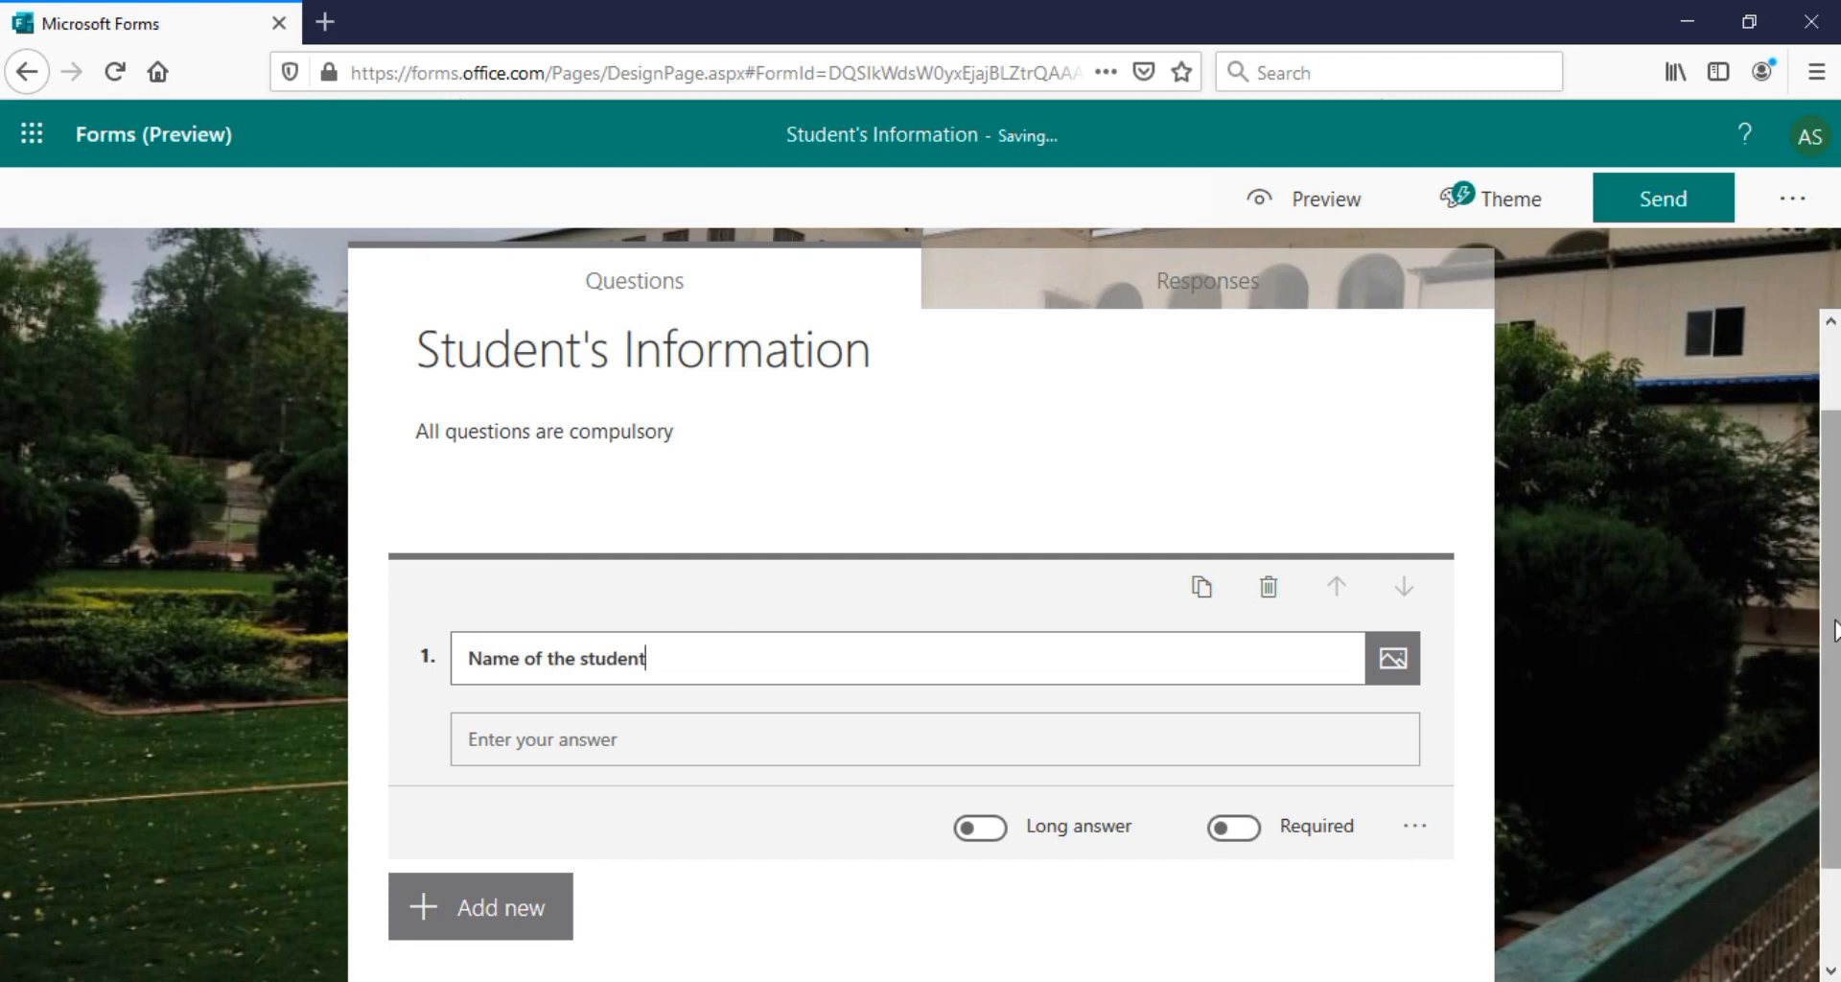
drag(1832, 650, 1832, 744)
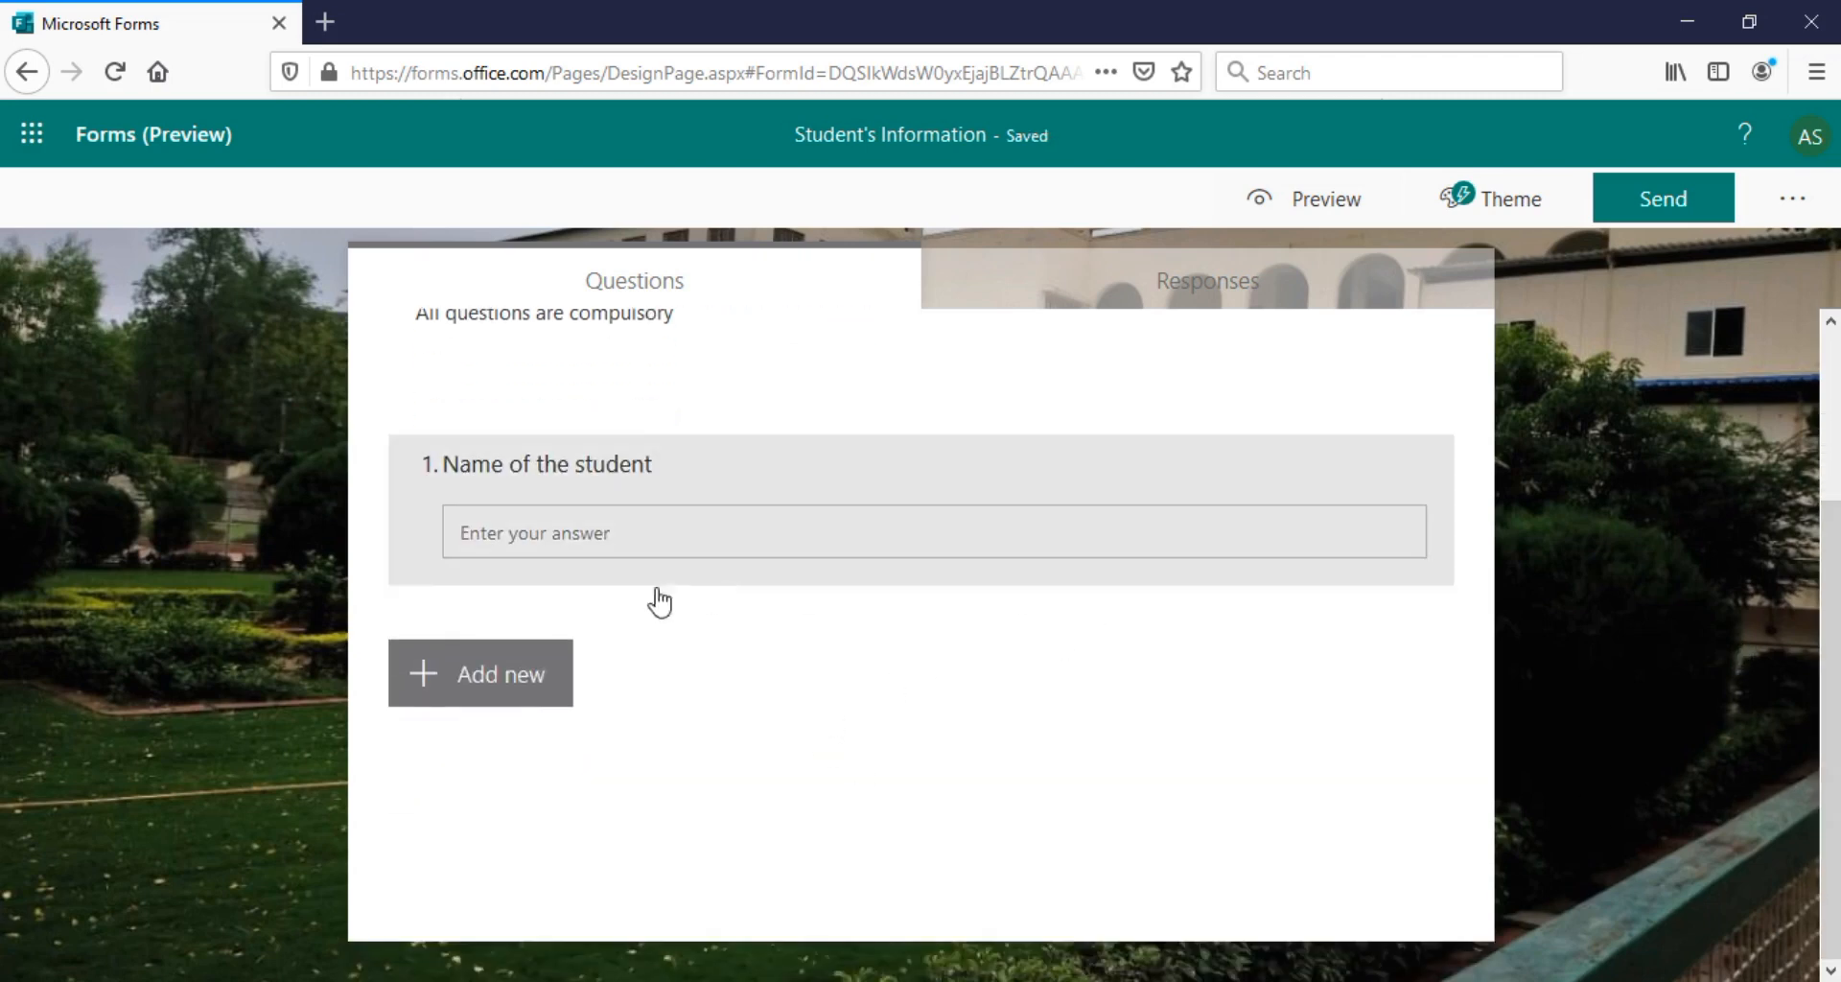
click(1073, 546)
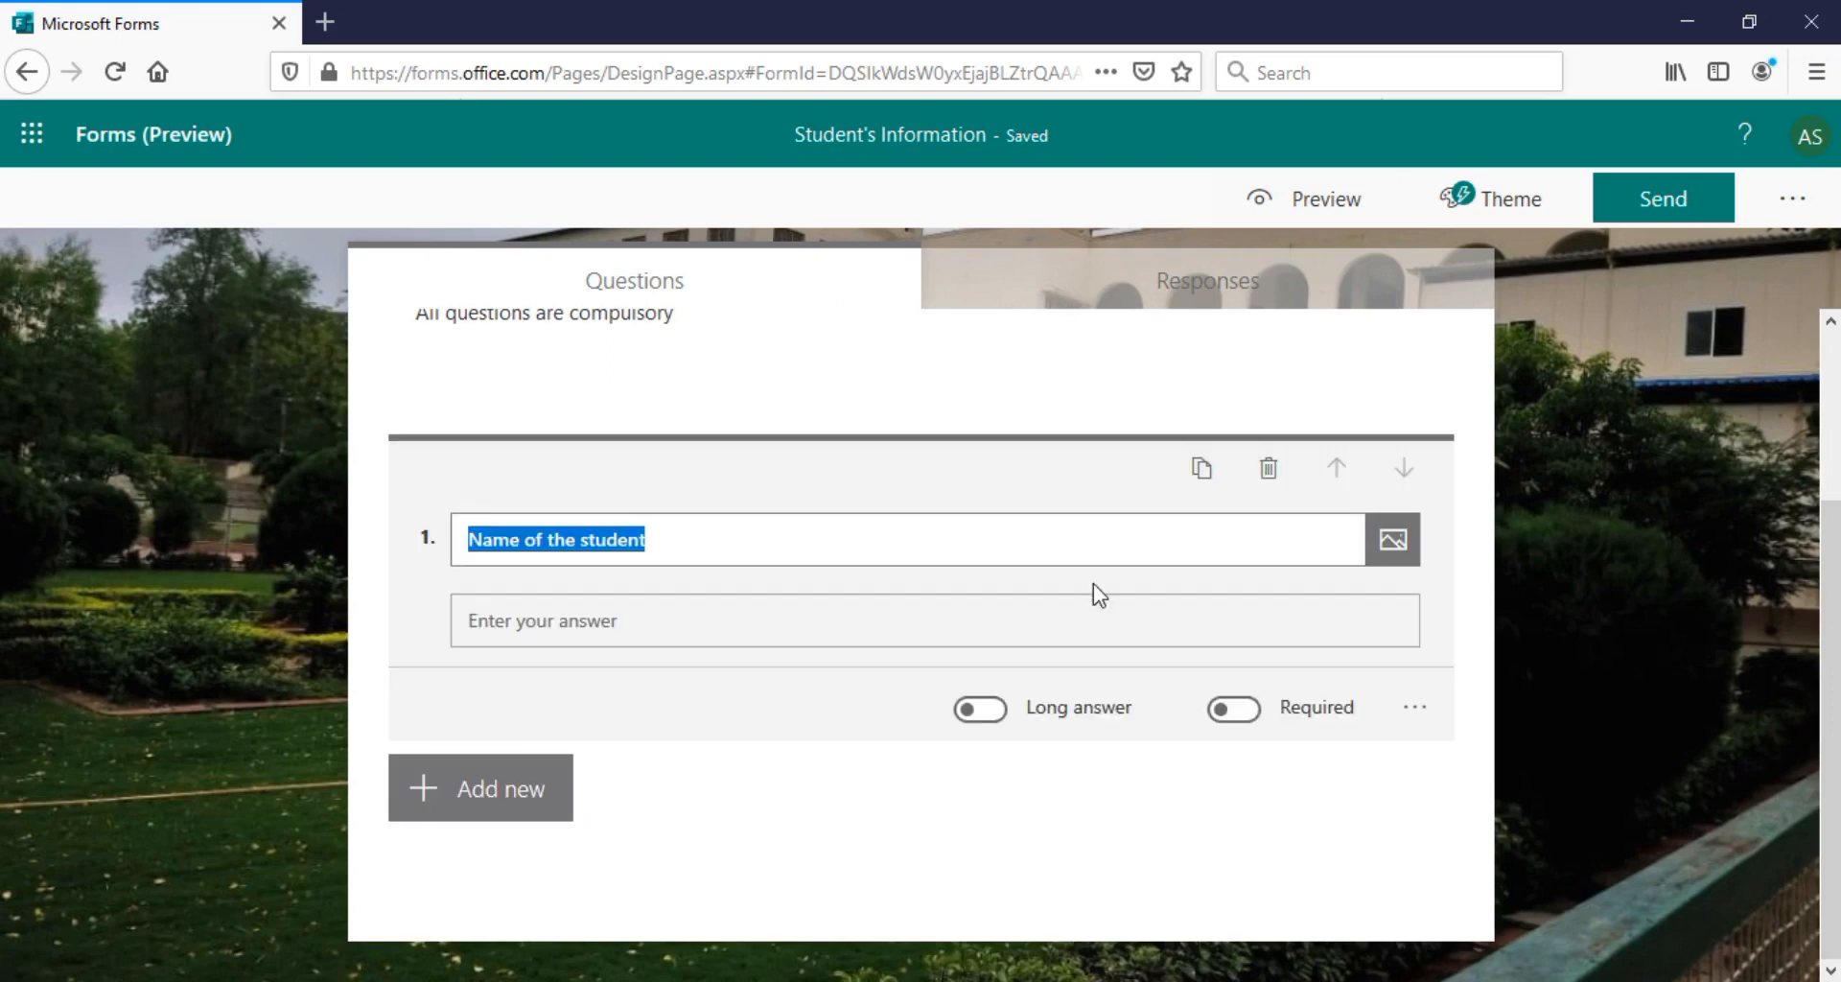
click(1250, 712)
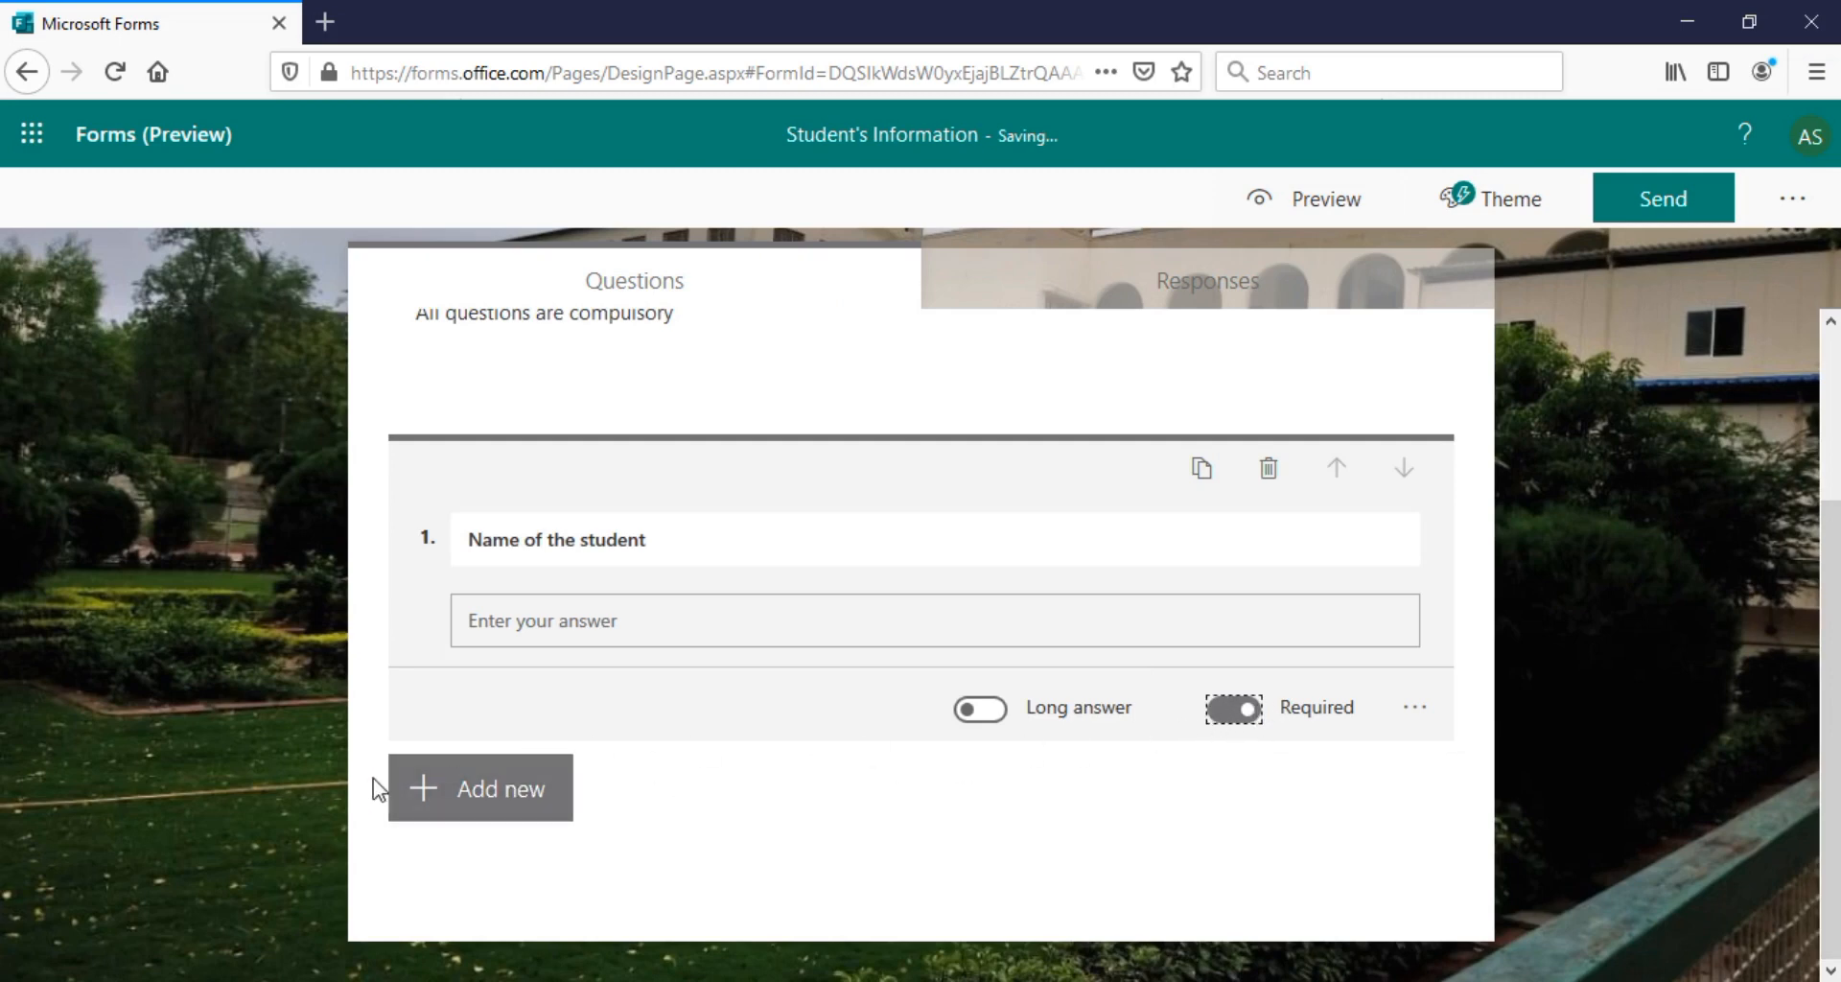
click(477, 809)
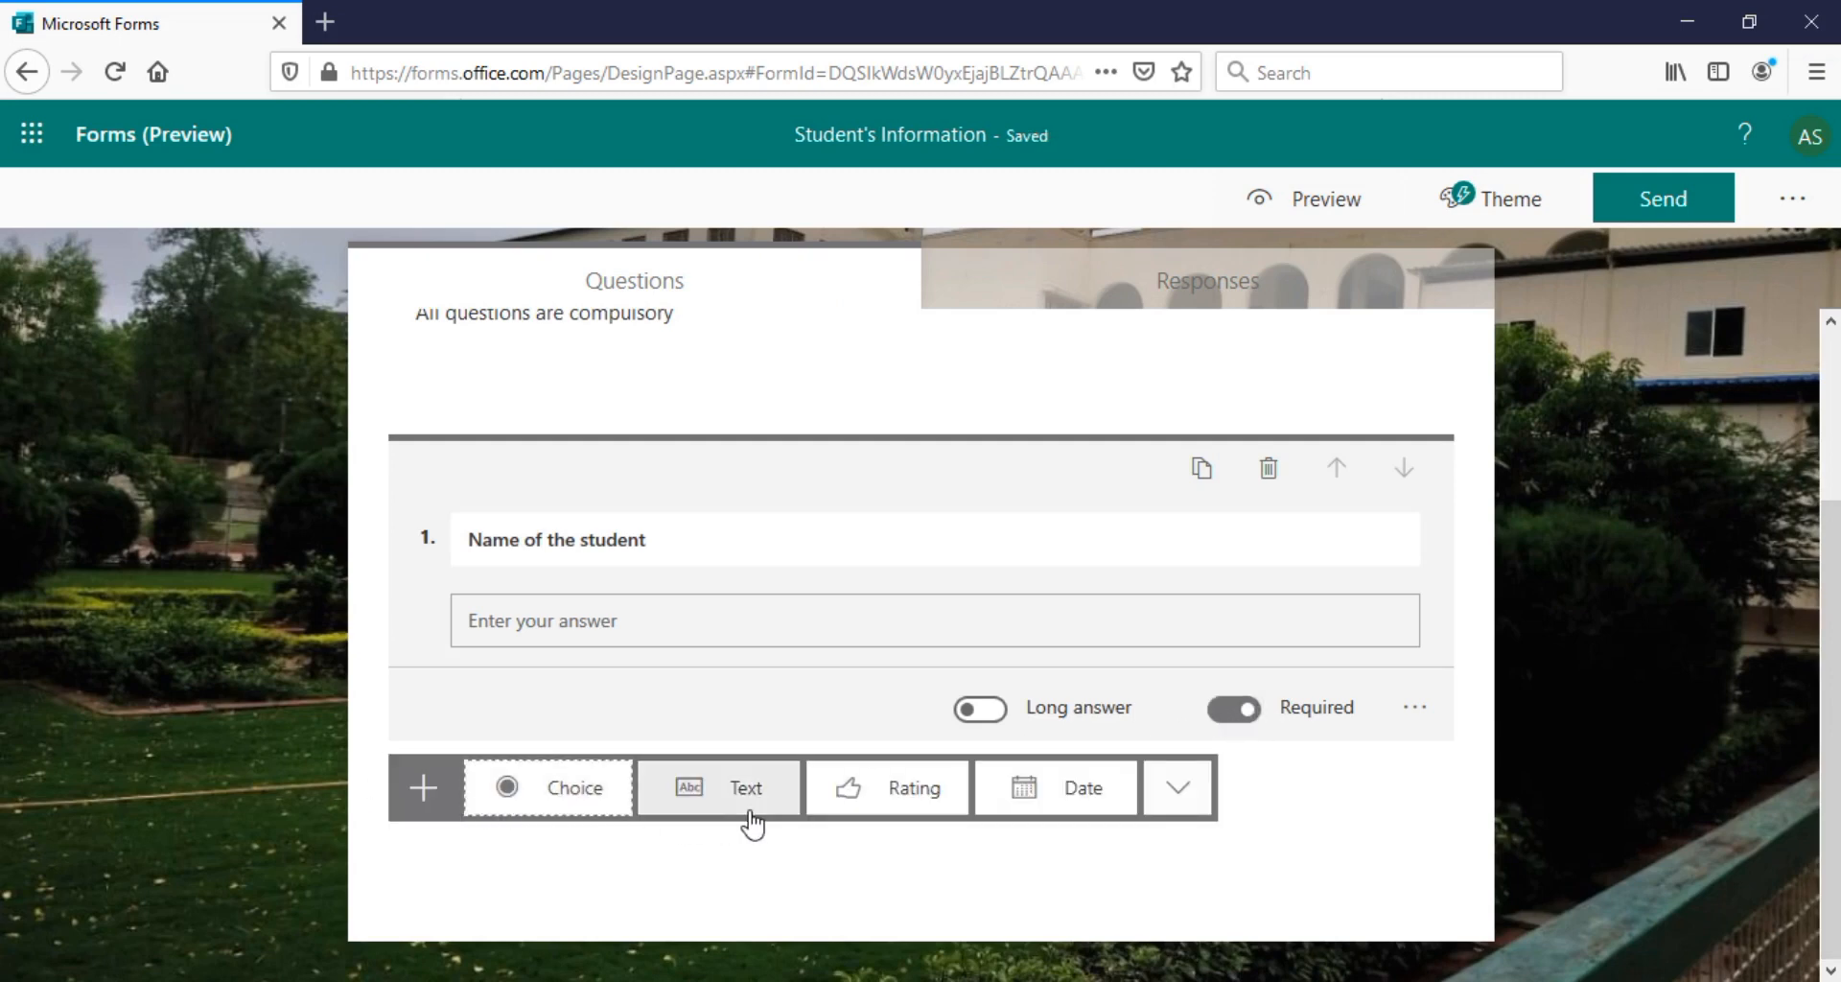
Add text question 2 titled 'Email id' and keep it Required
click(414, 790)
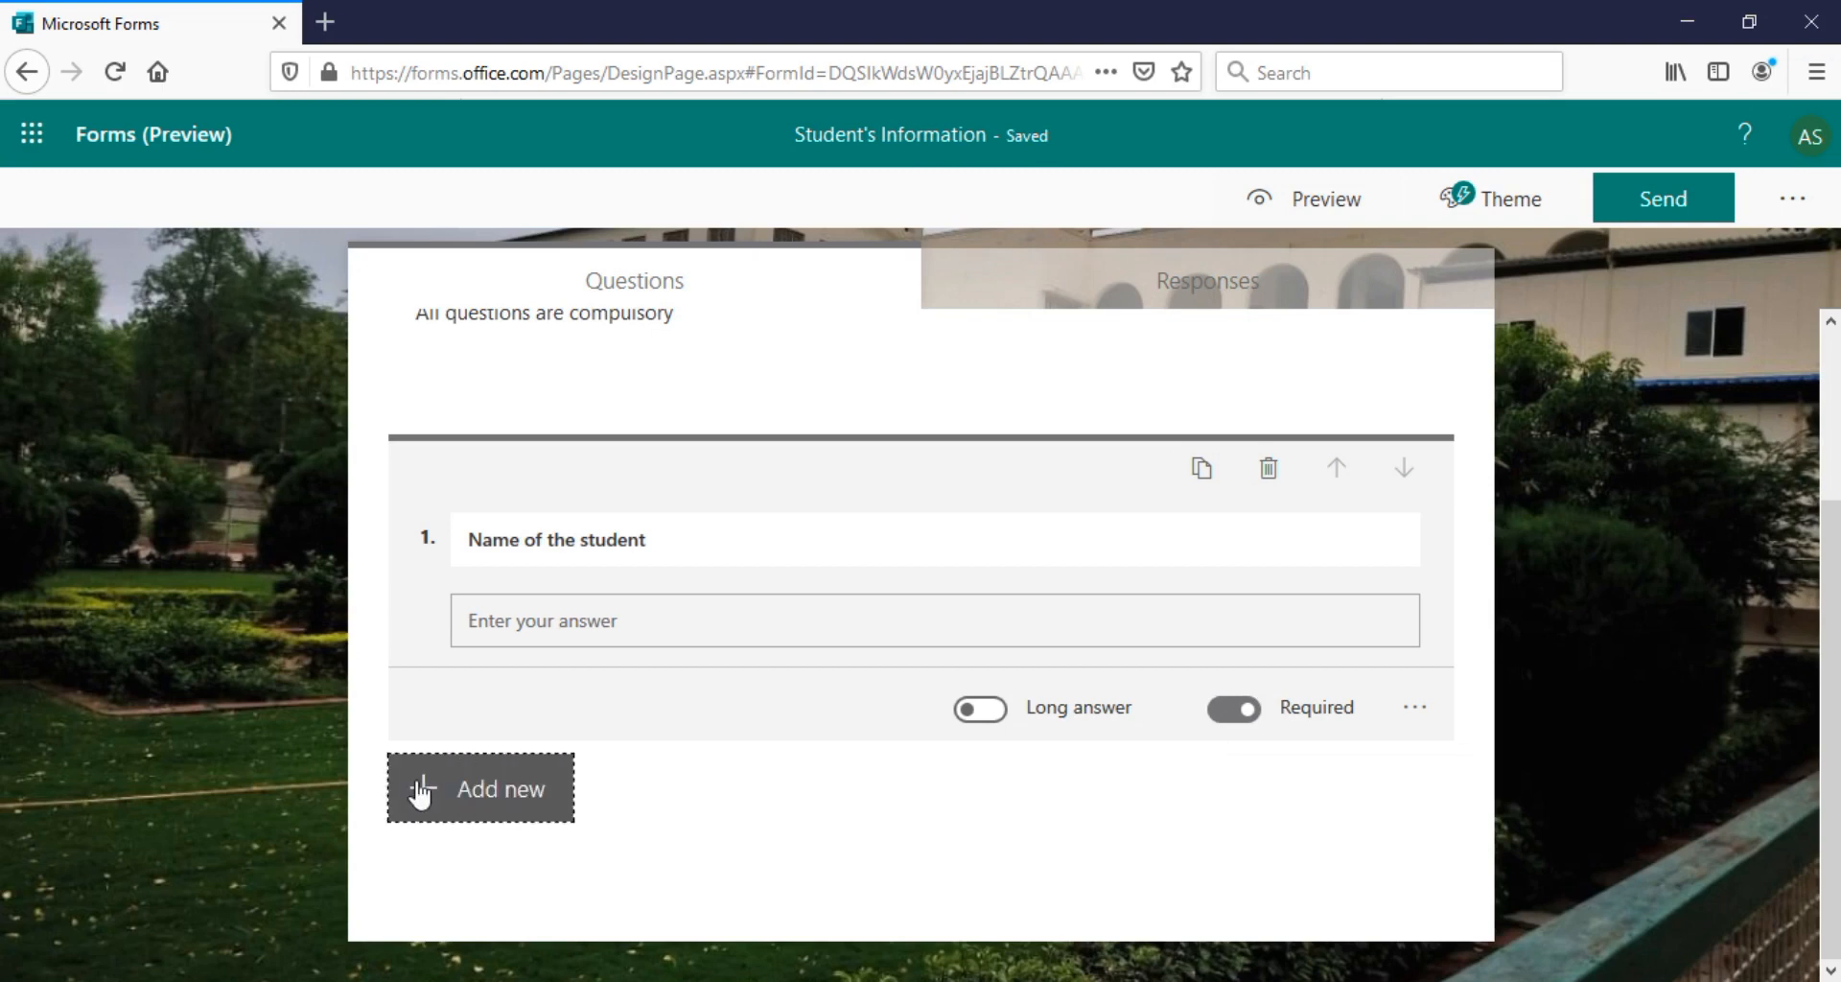
click(419, 792)
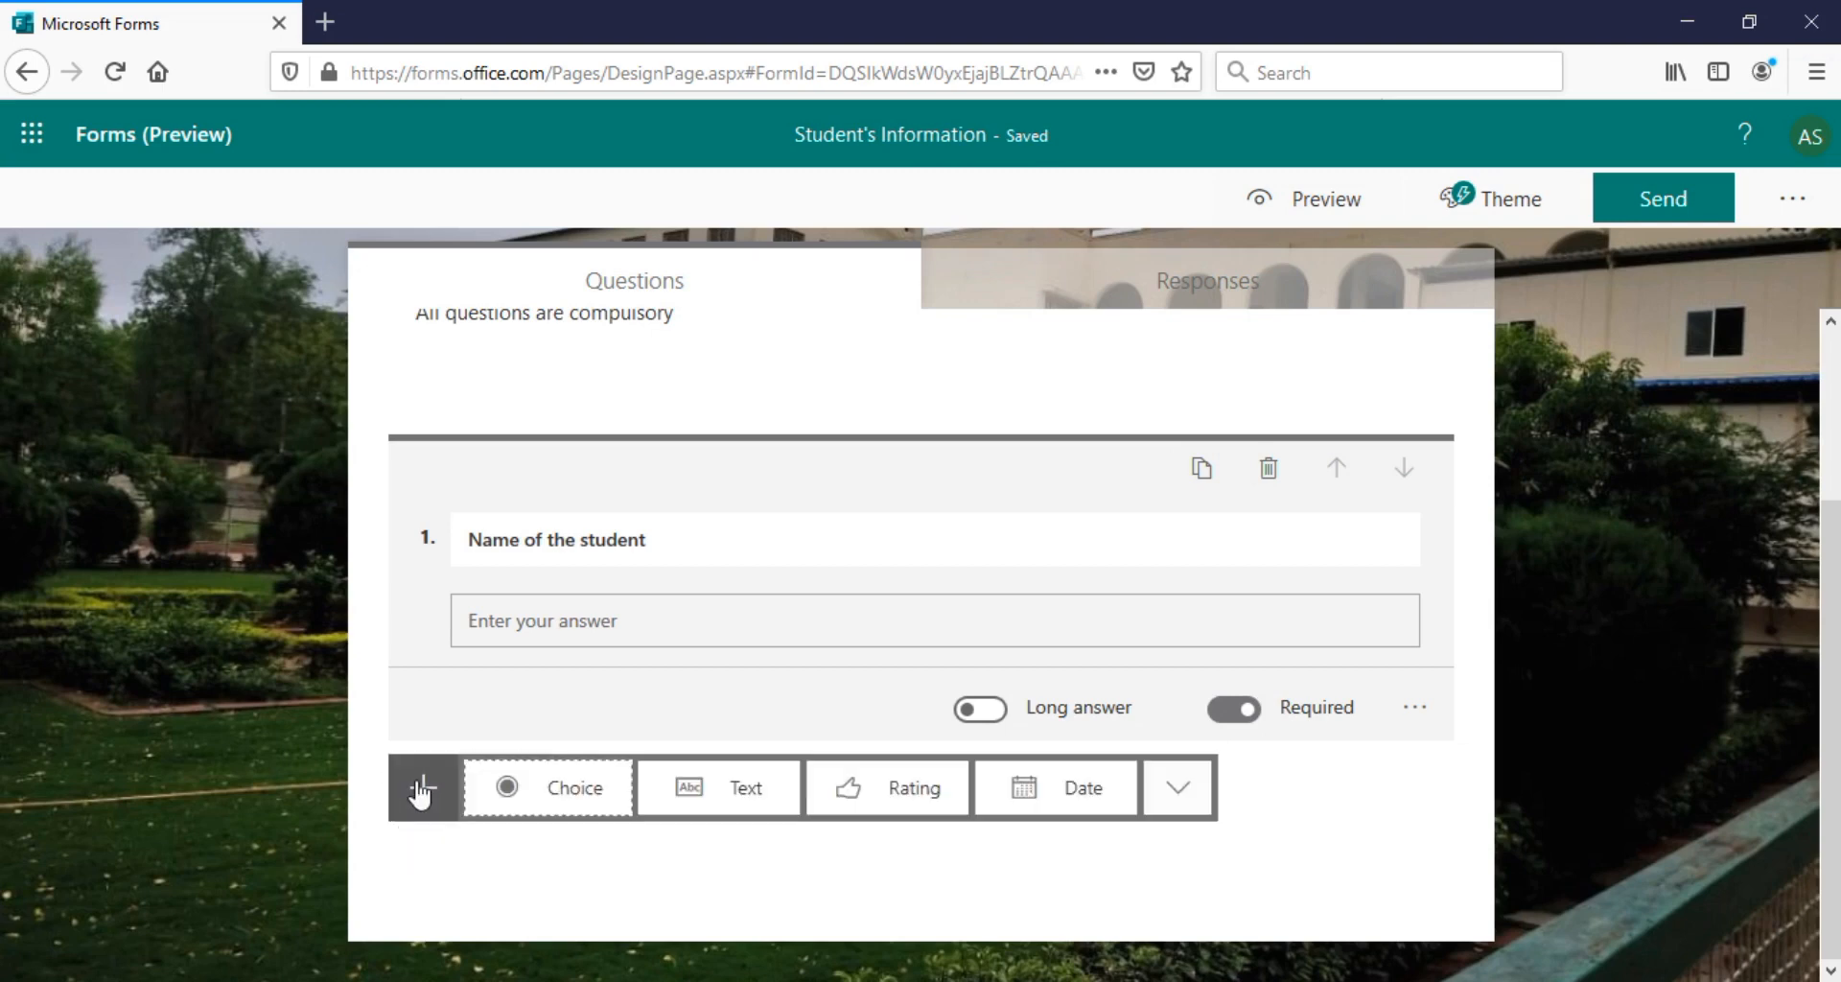
click(732, 792)
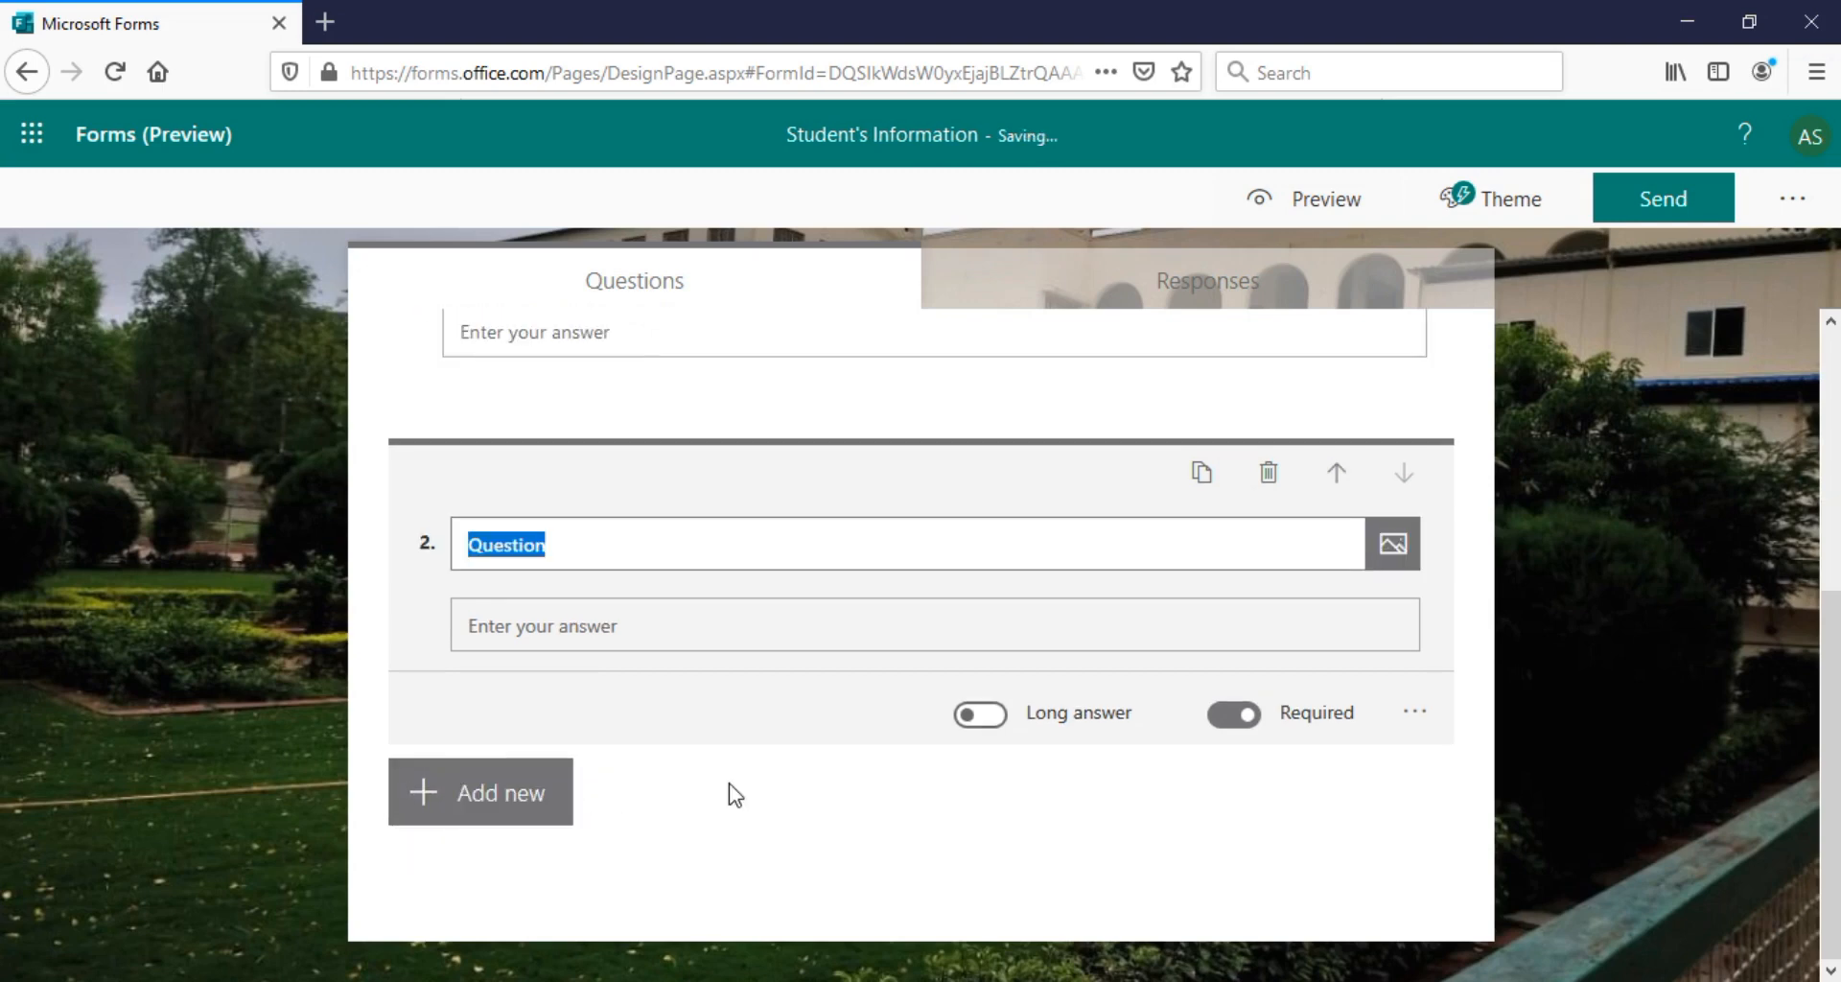
mouse_move(1825, 675)
mouse_down()
mouse_move(1828, 606)
mouse_move(1825, 662)
mouse_up()
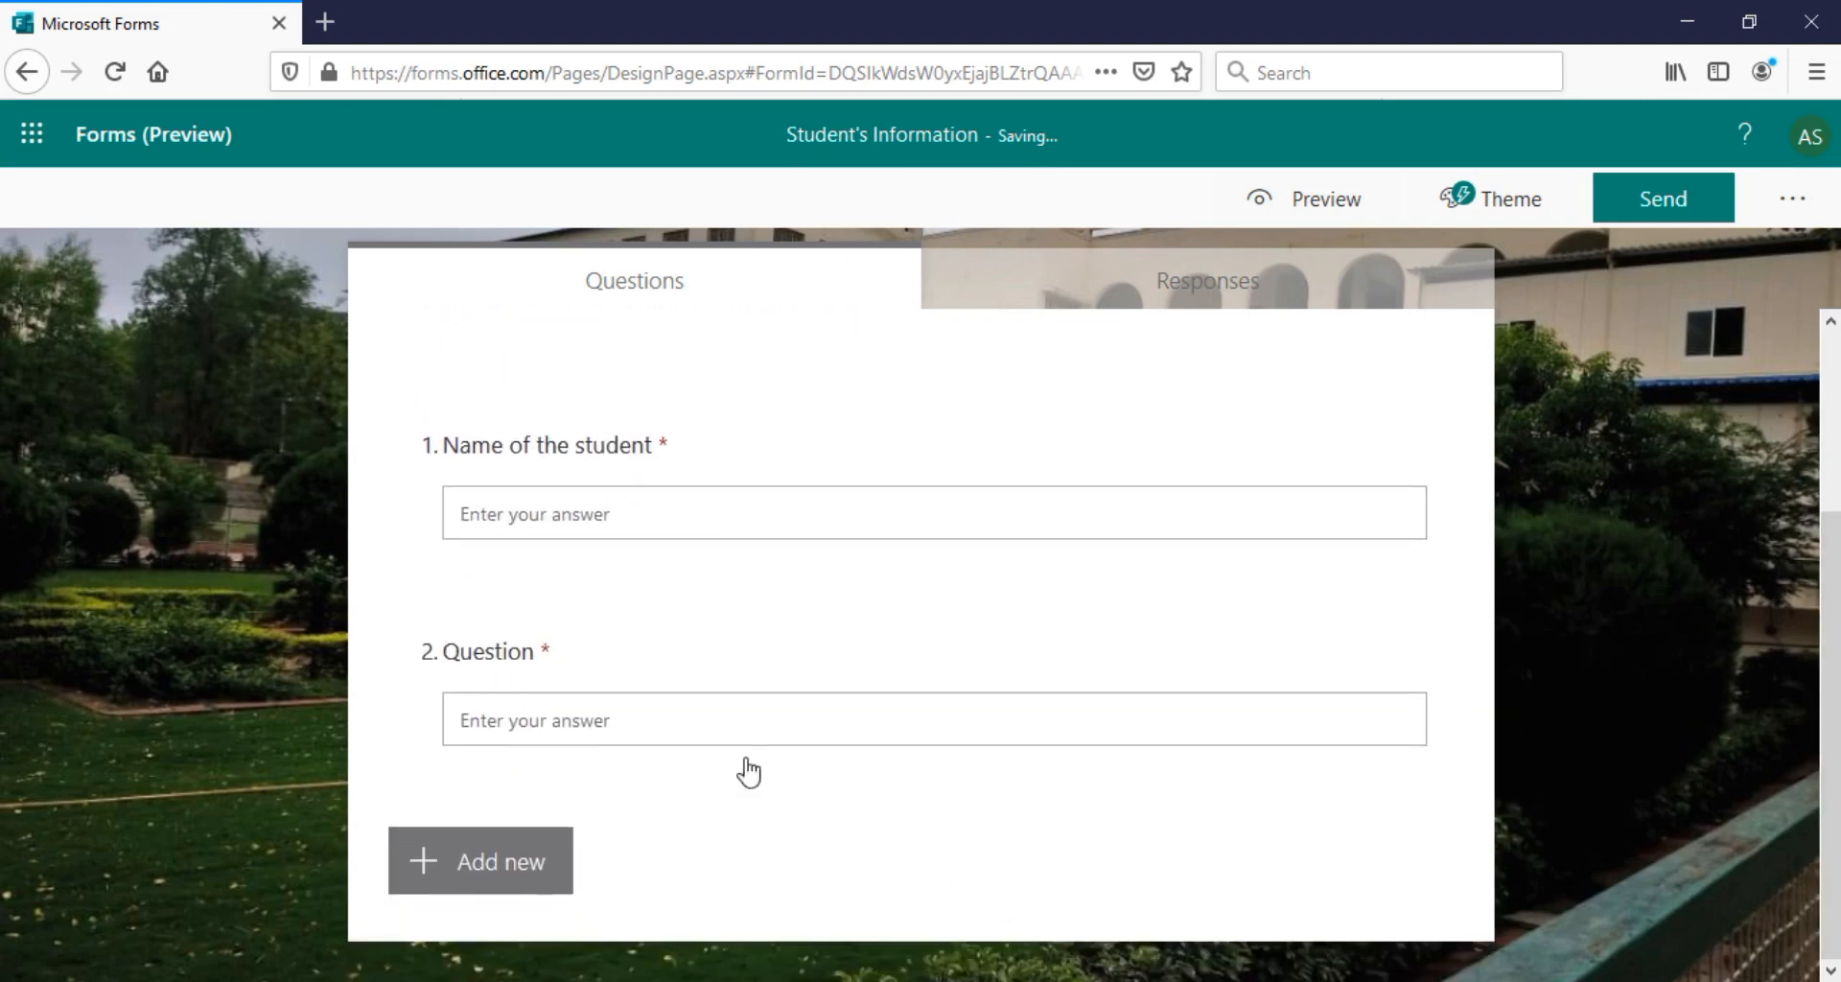
click(549, 661)
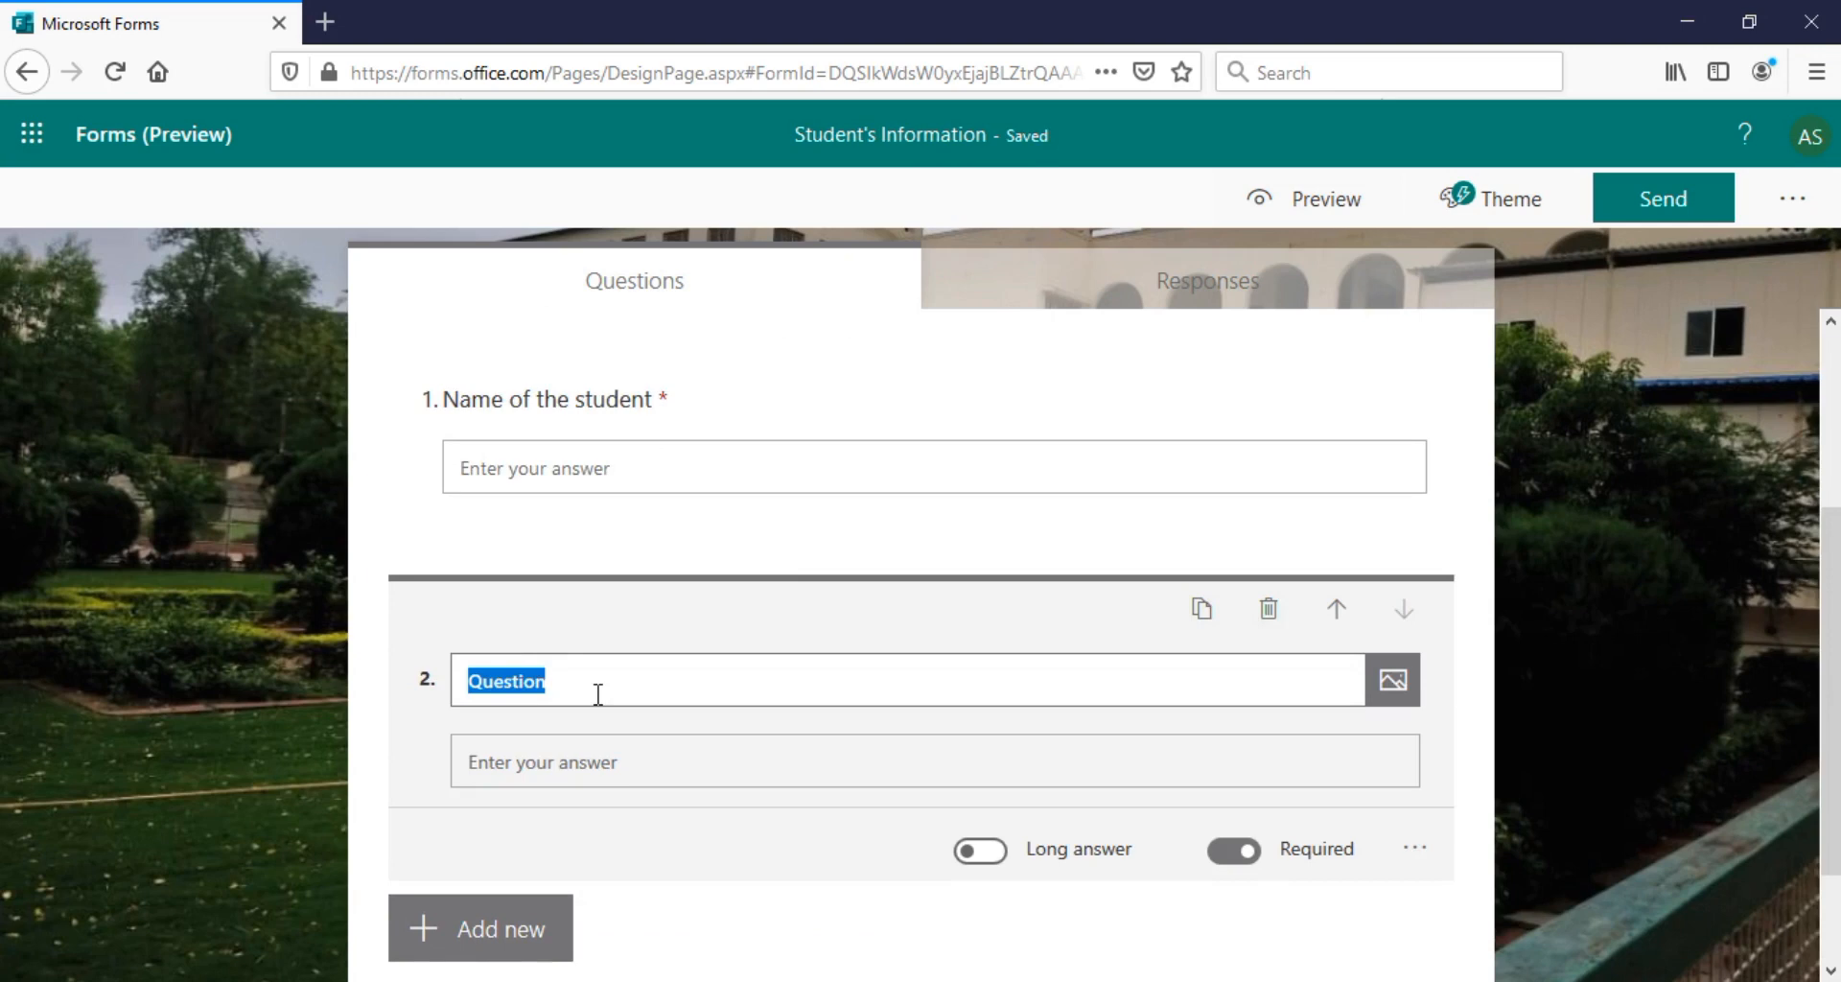
text(Email id)
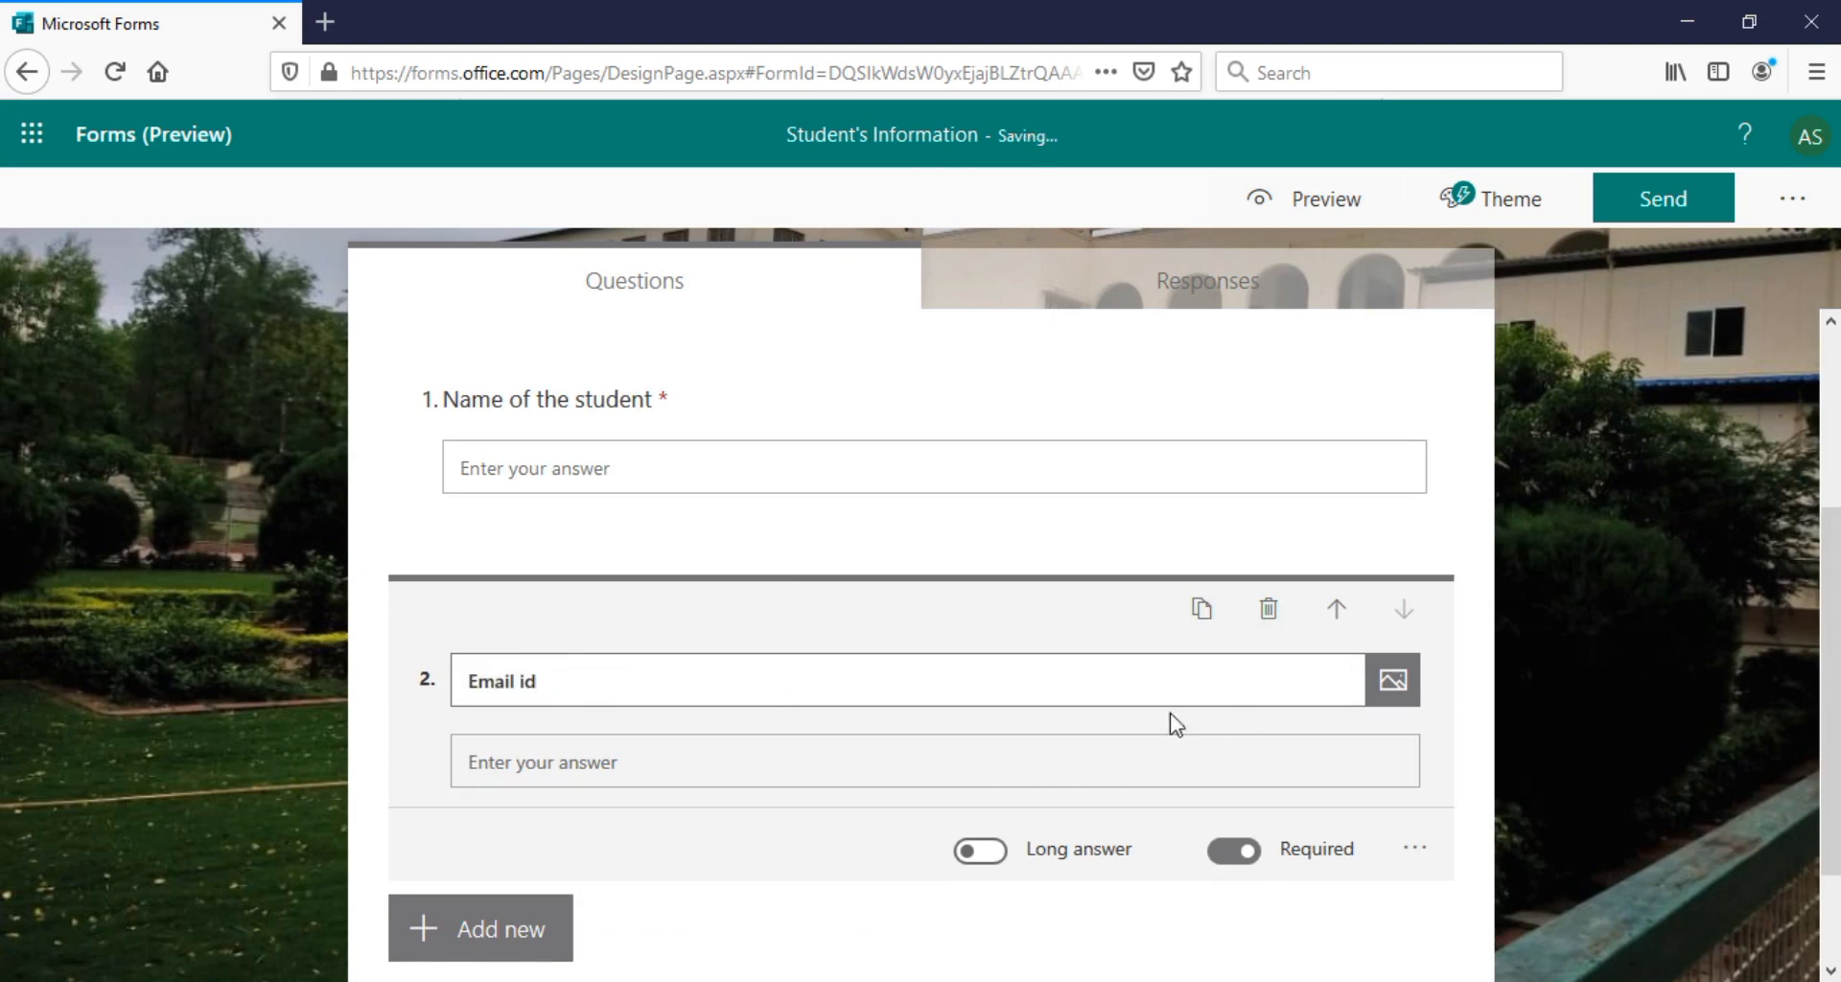
click(1249, 859)
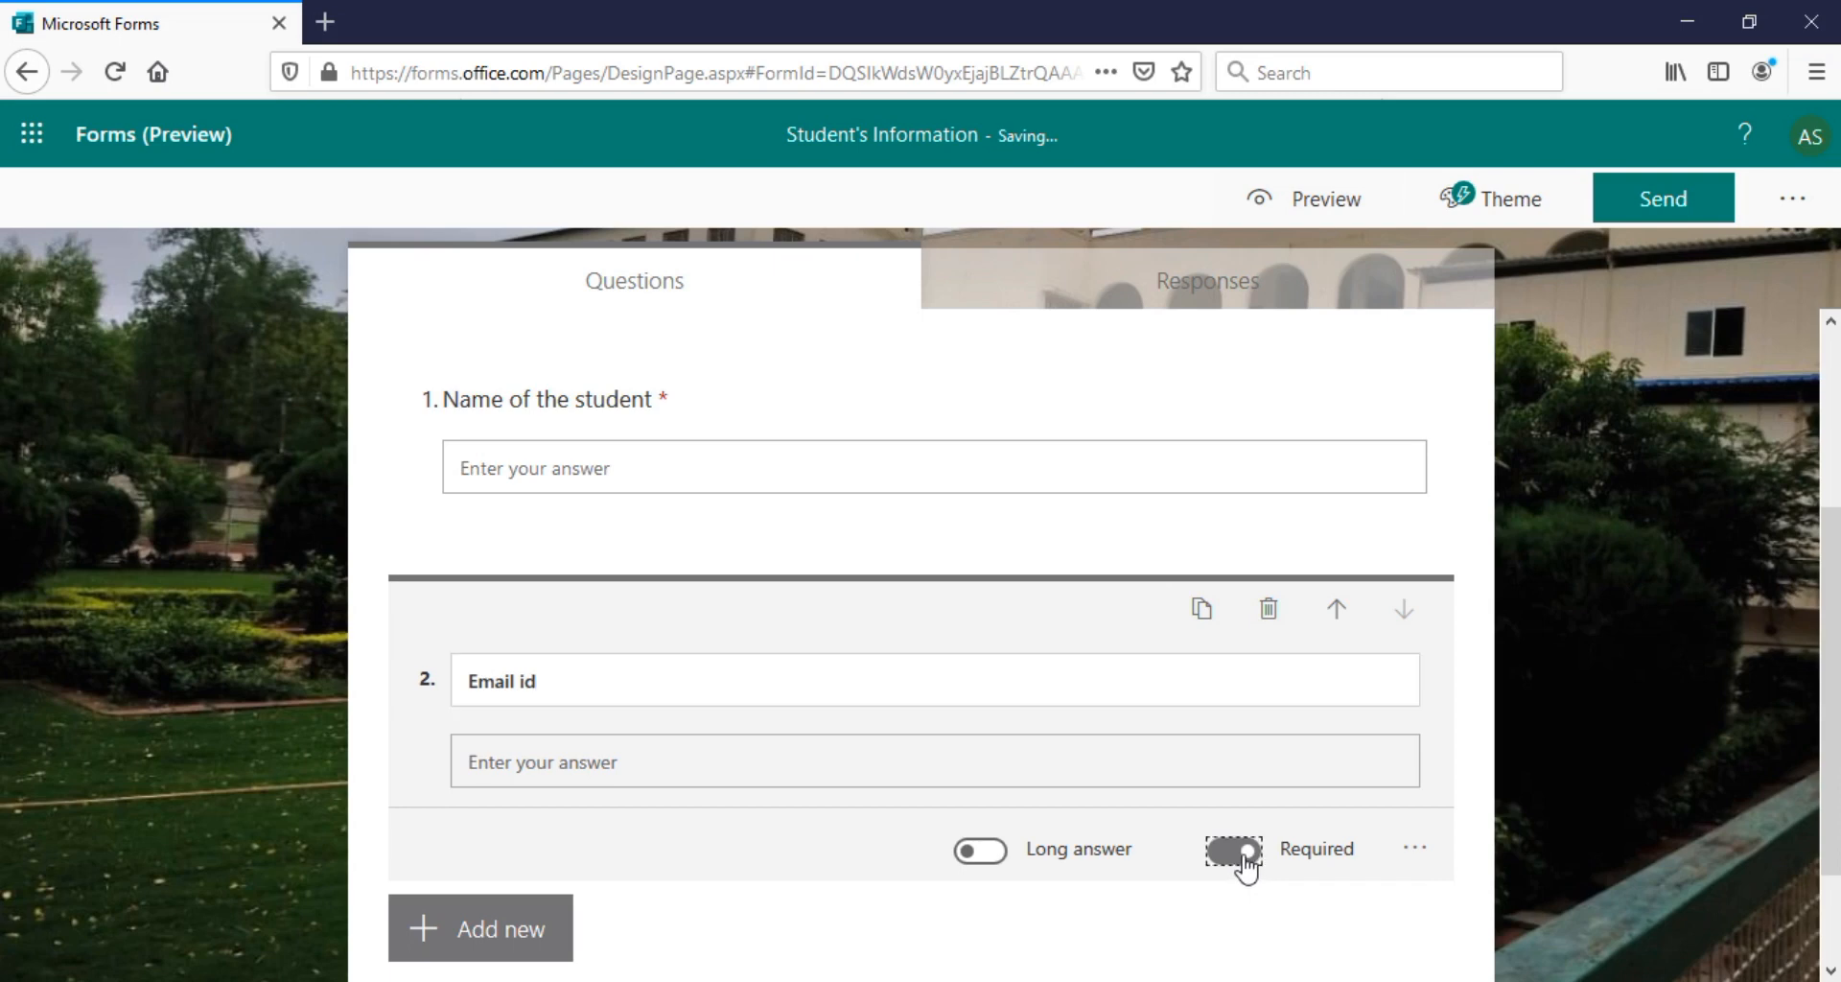
drag(1832, 726, 1835, 775)
click(515, 883)
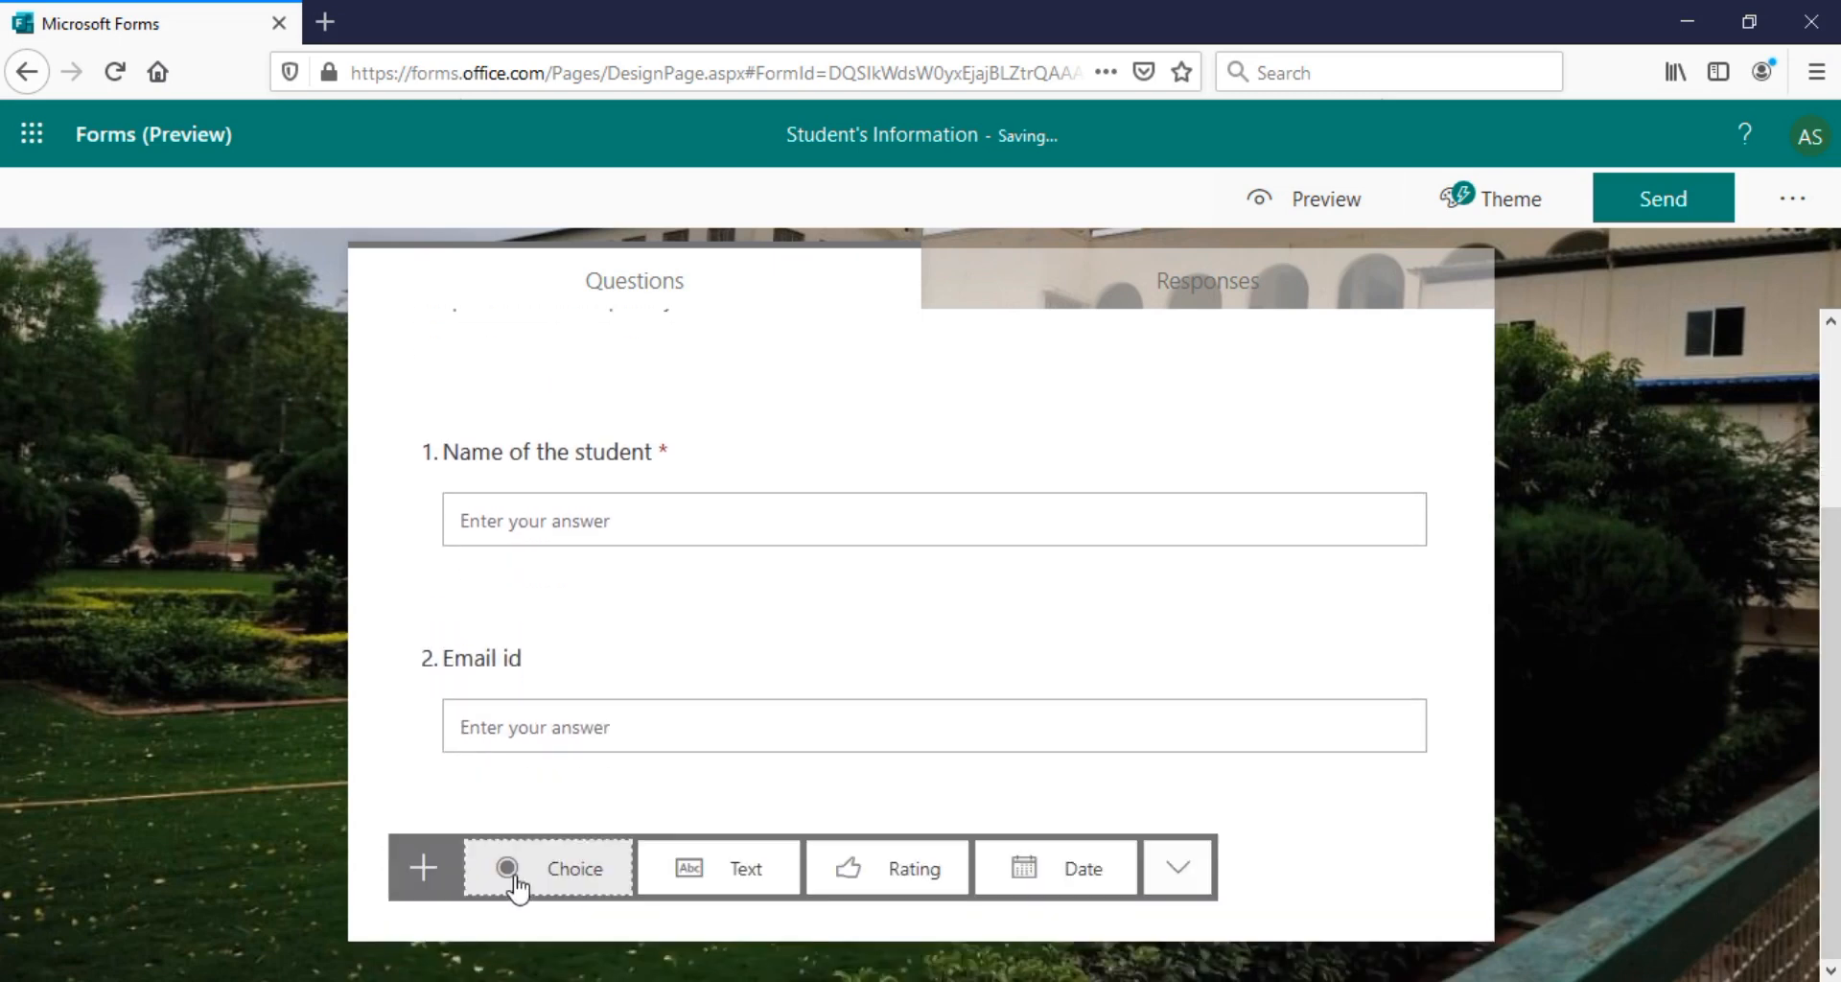
click(505, 658)
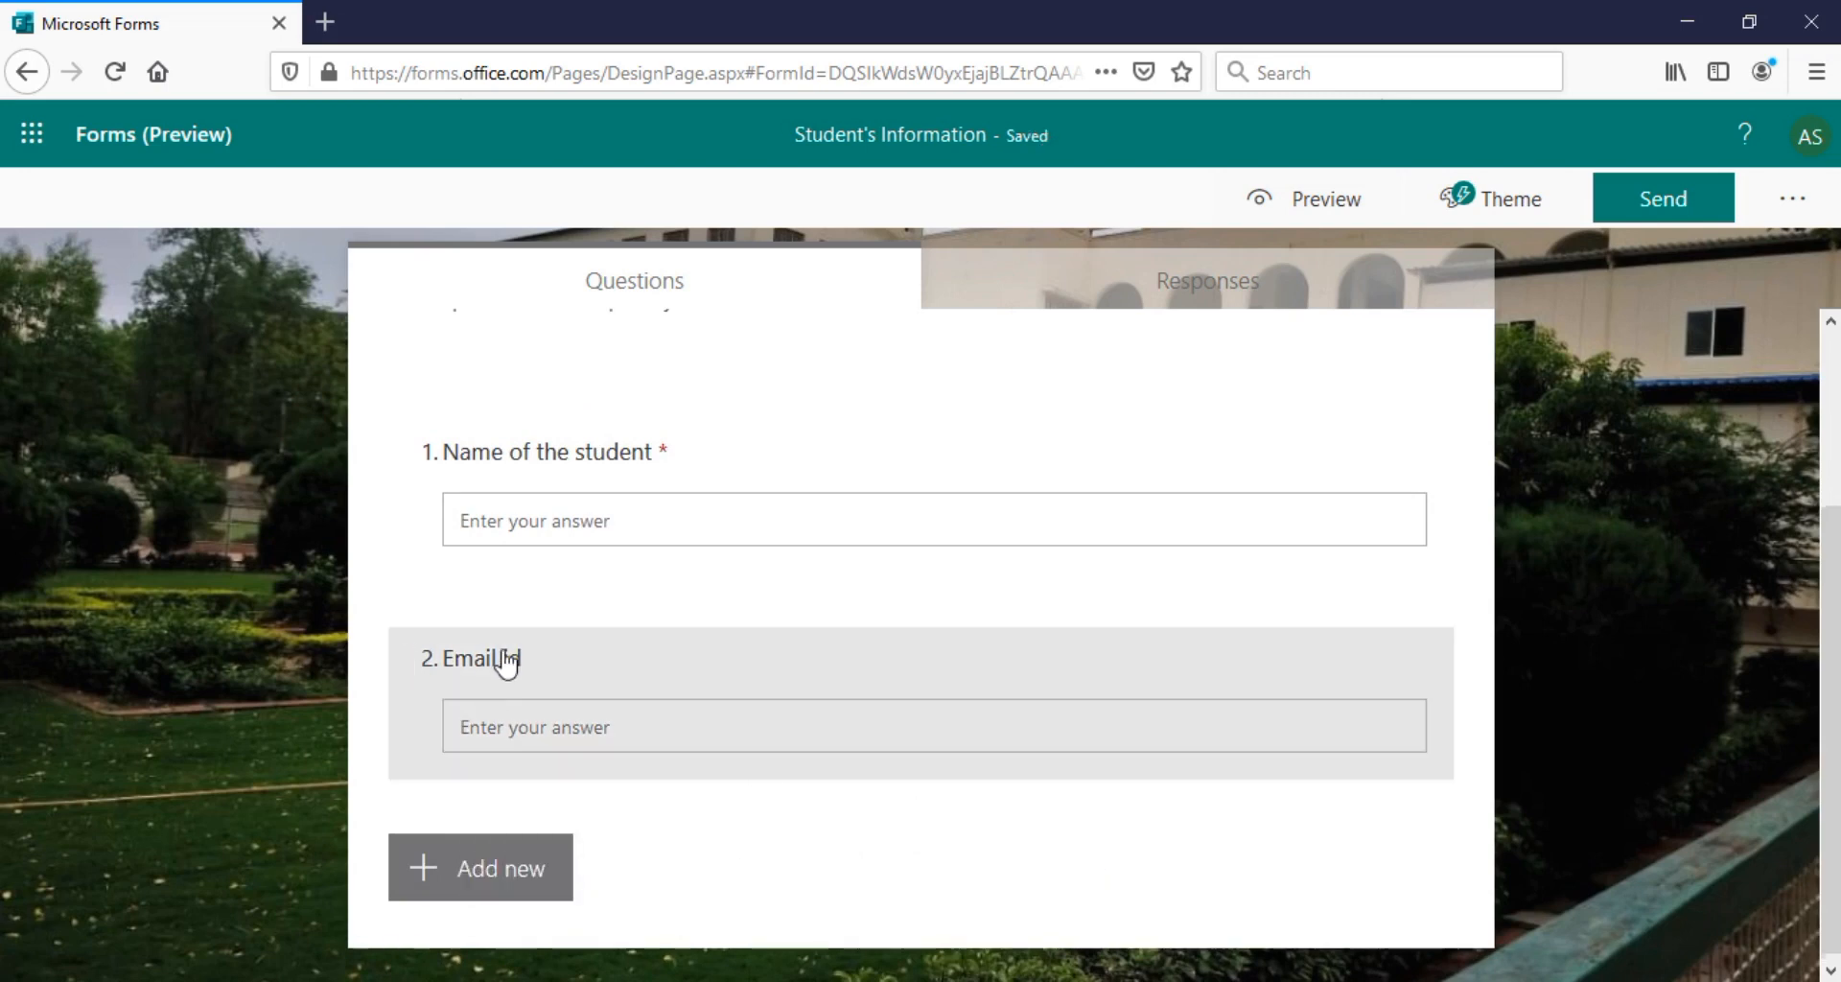
click(1239, 851)
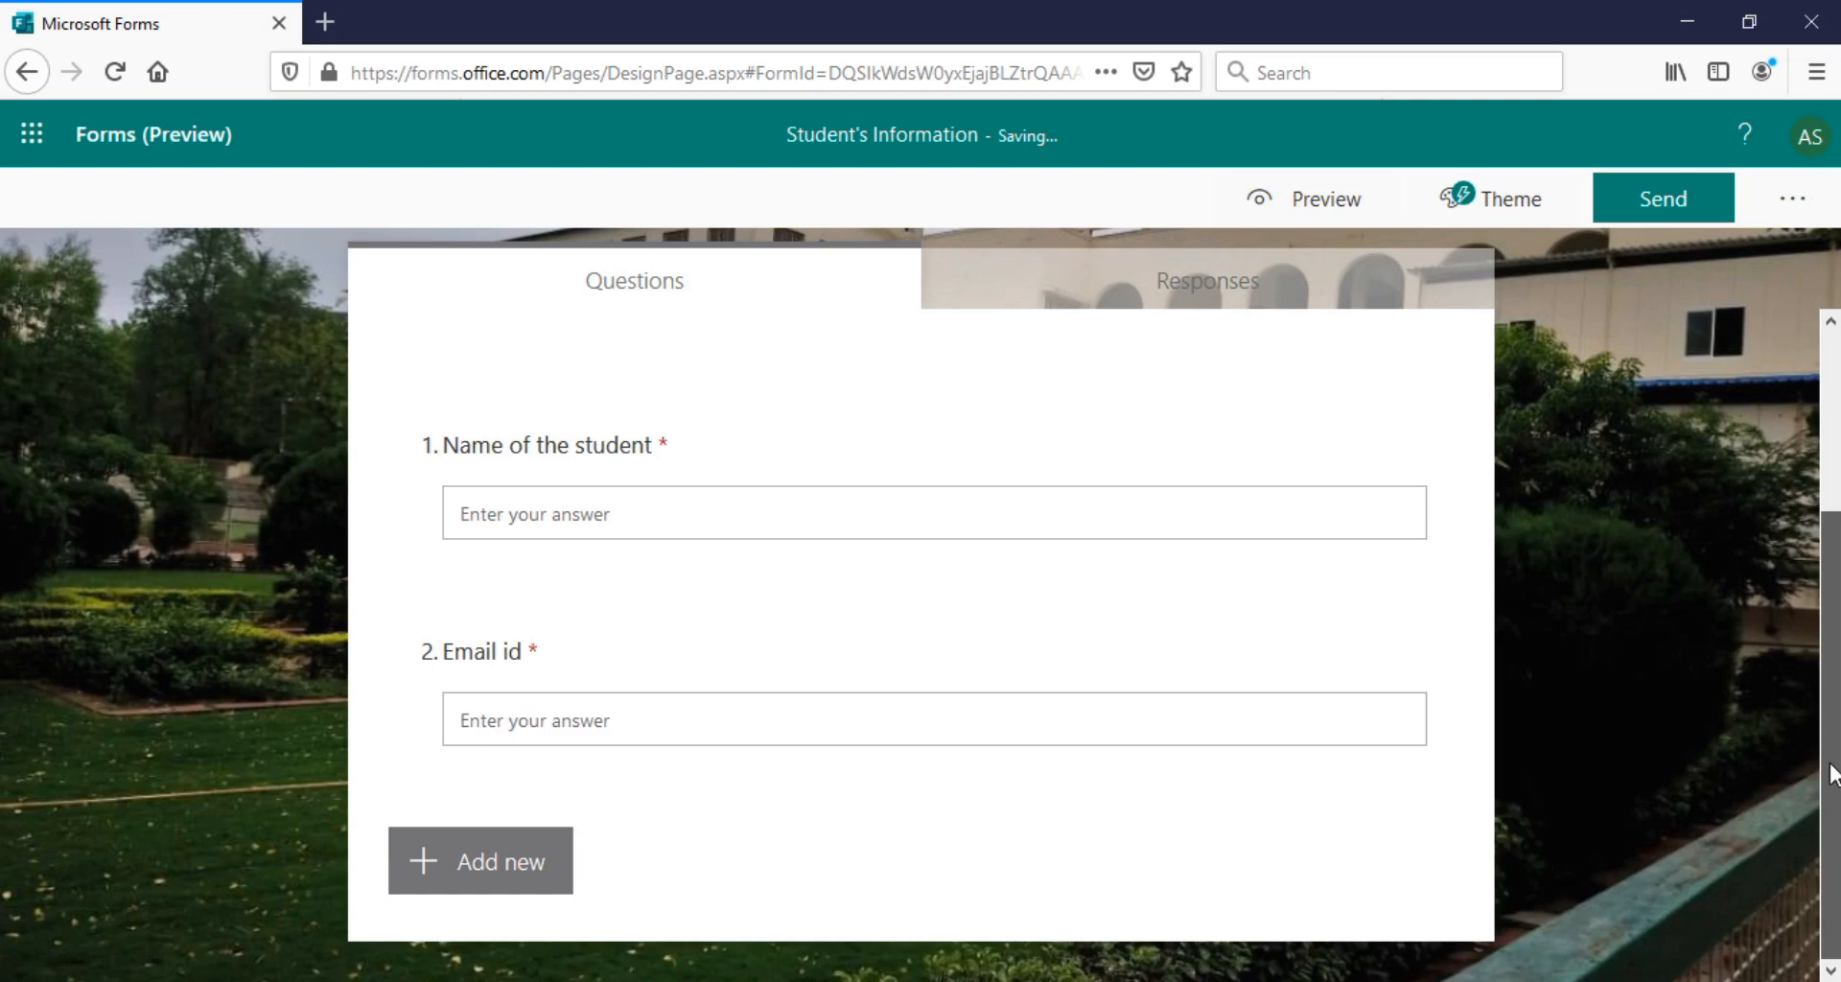
Add choice question 'Gender' with options Male, Female and Prefer not to say
click(533, 875)
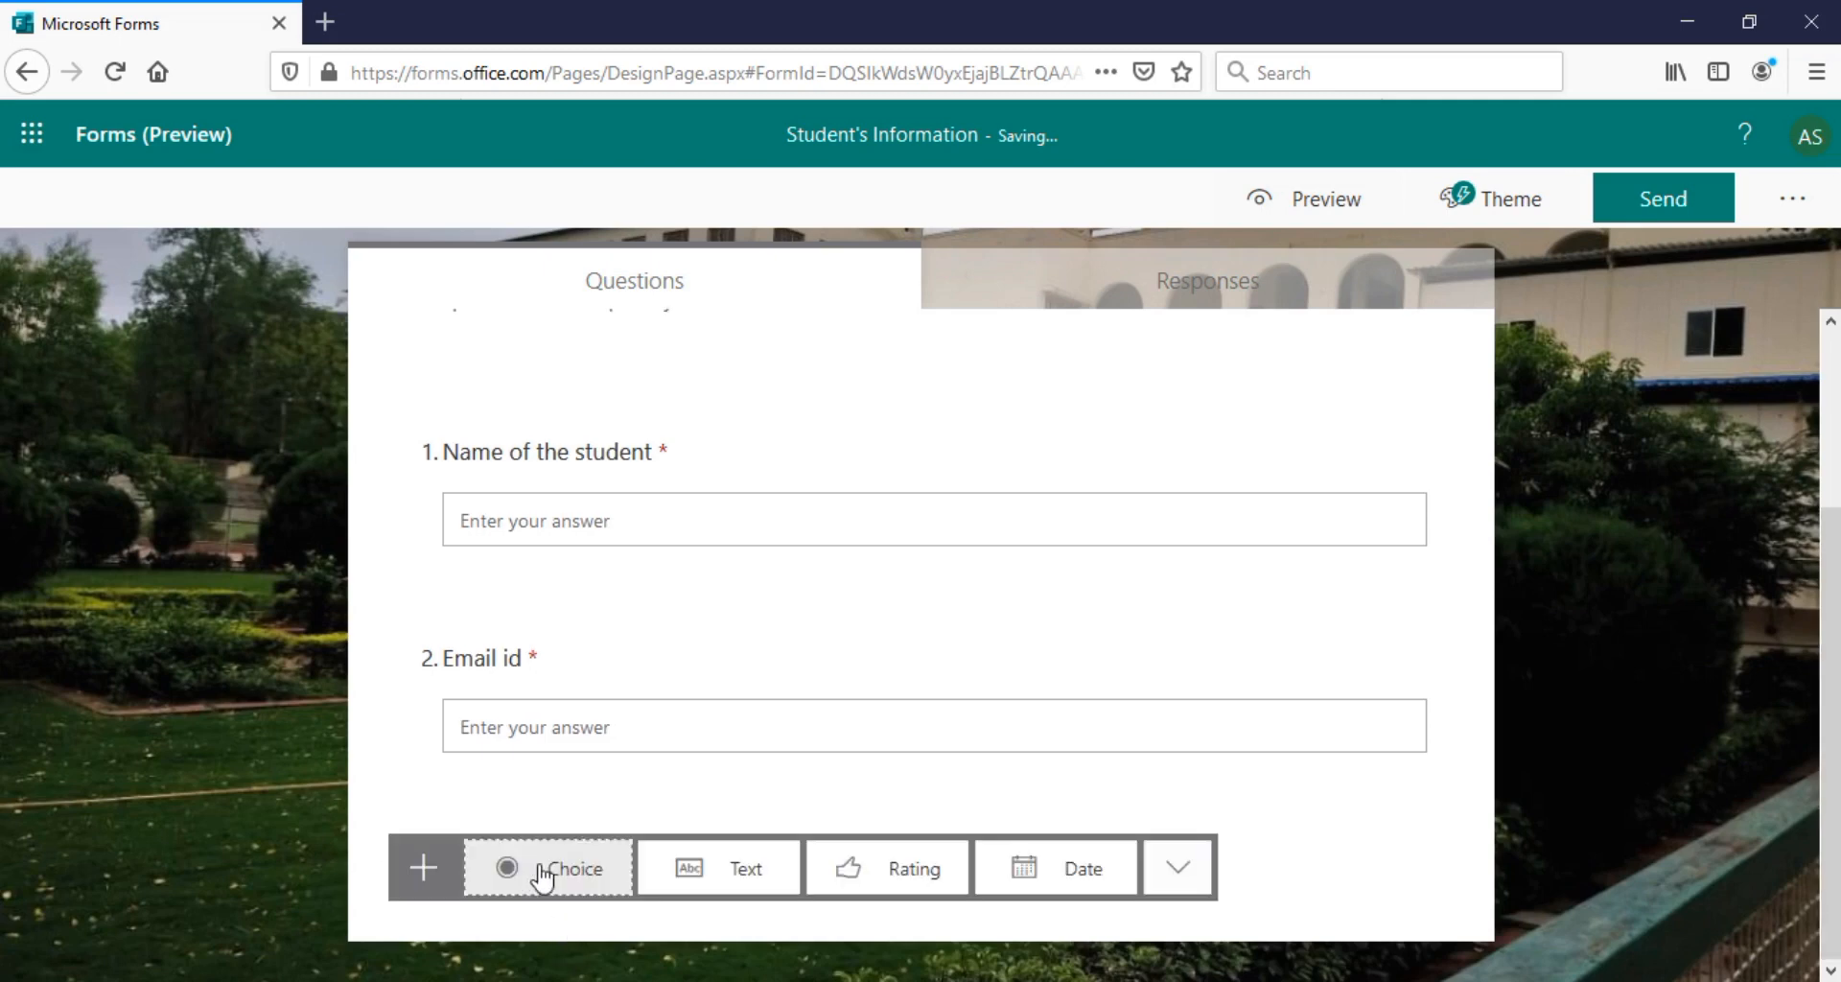
click(579, 873)
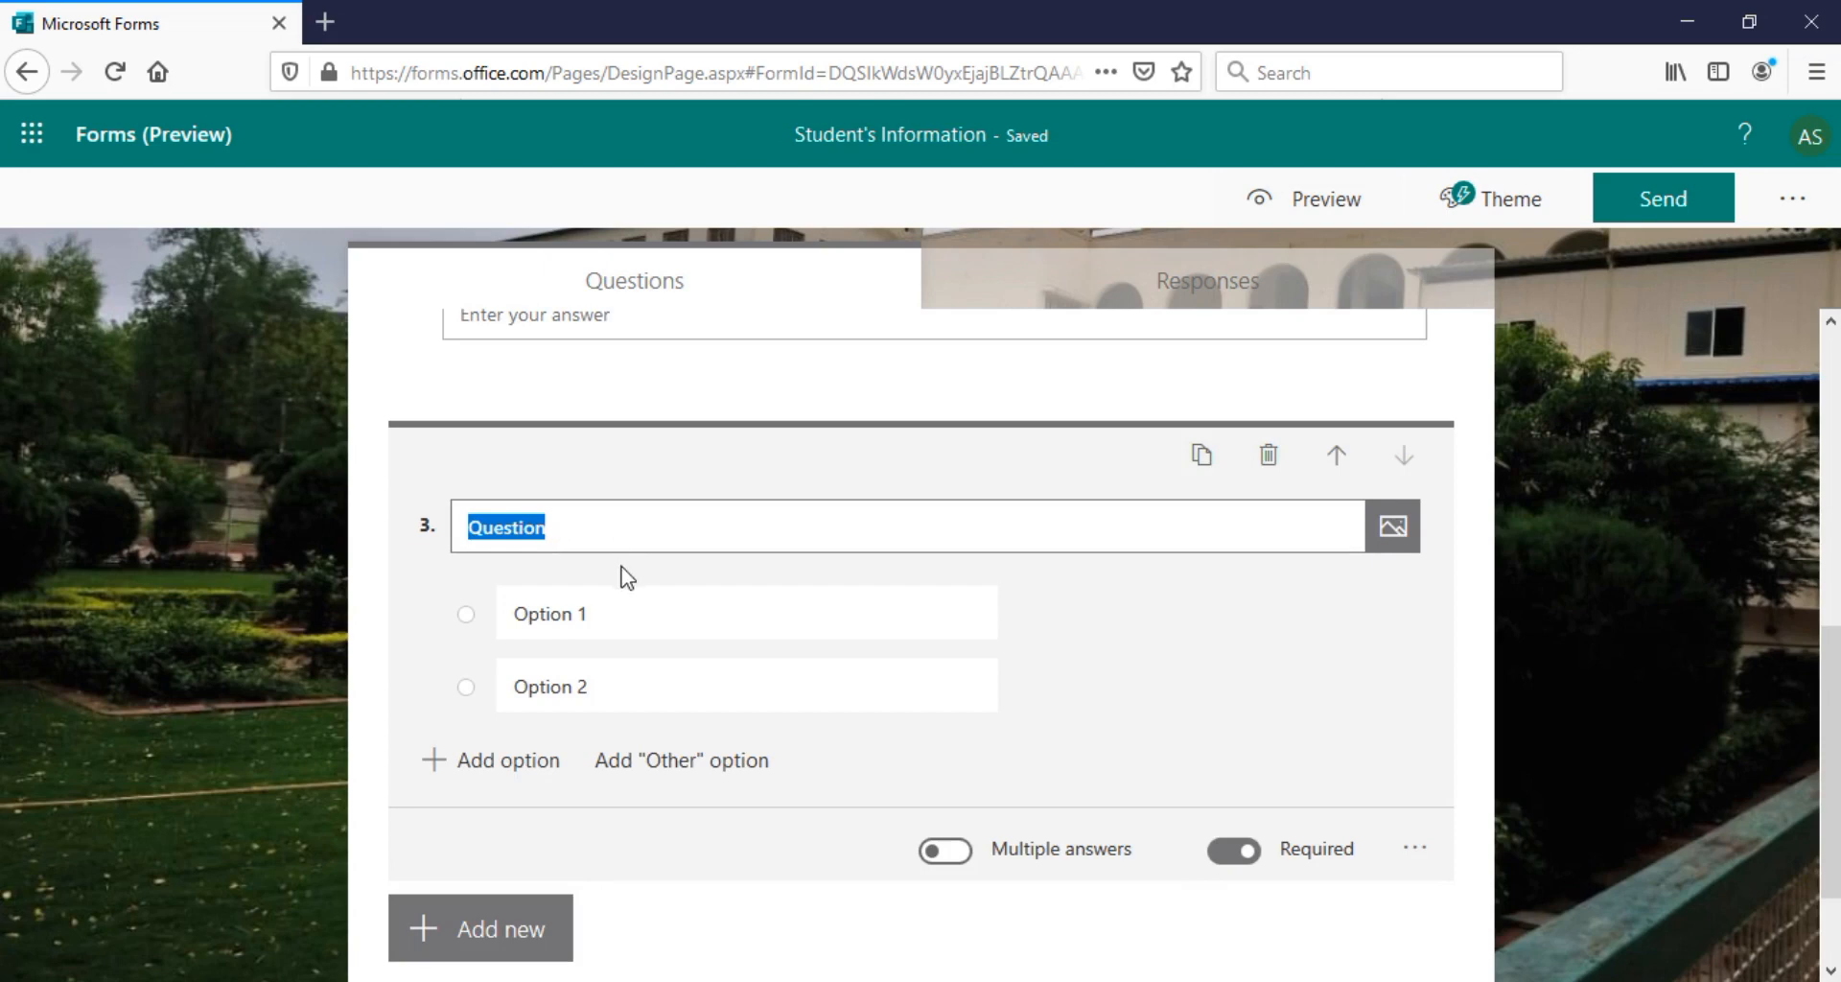
text(Gende)
text(r)
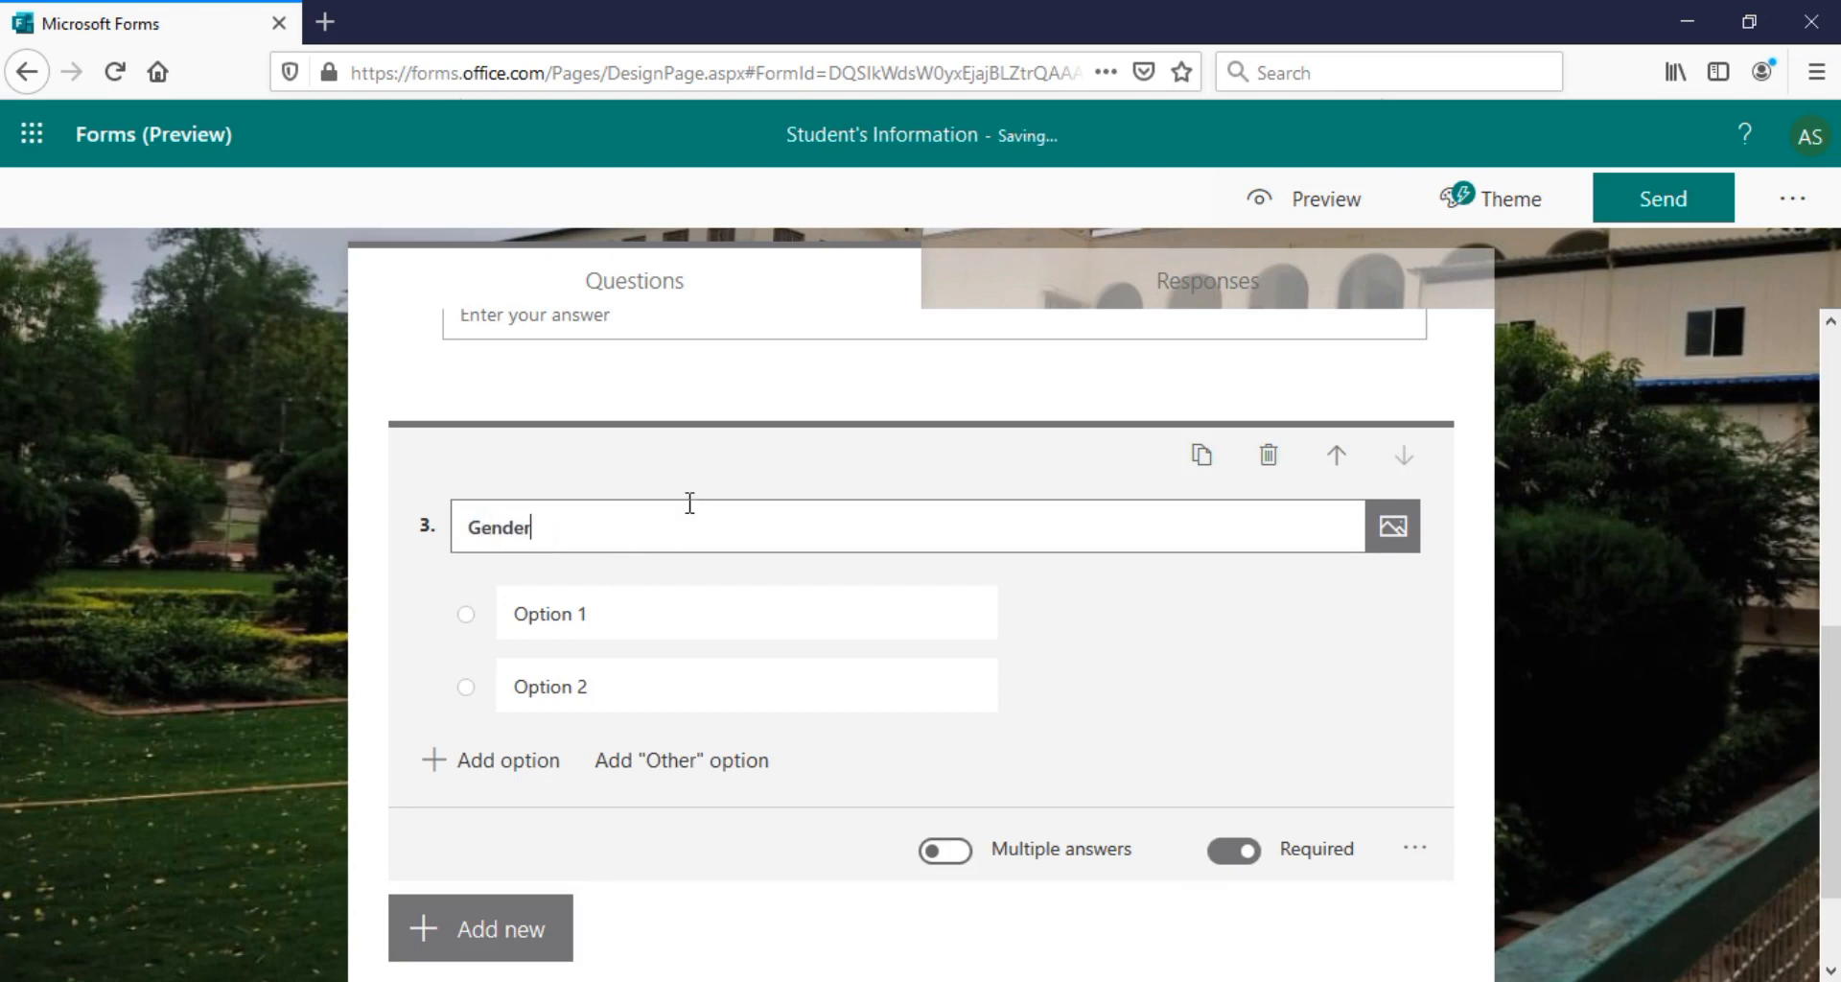
click(563, 677)
click(563, 677)
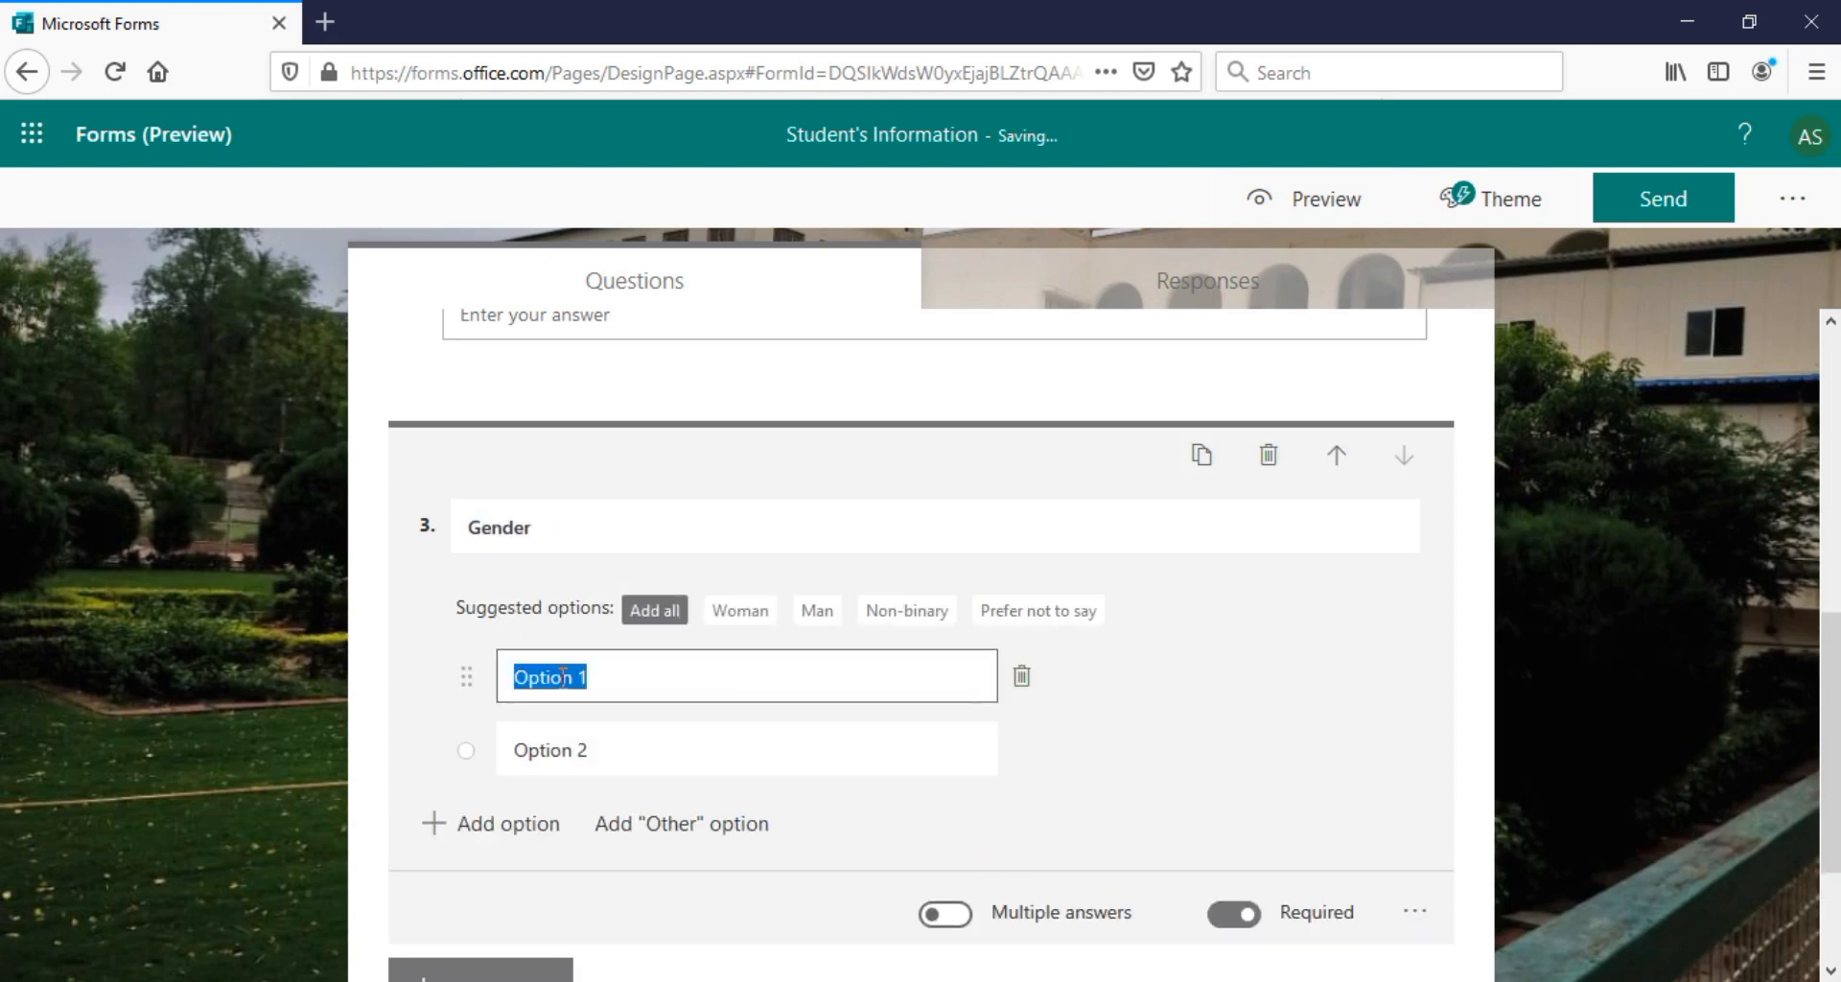
text(Male)
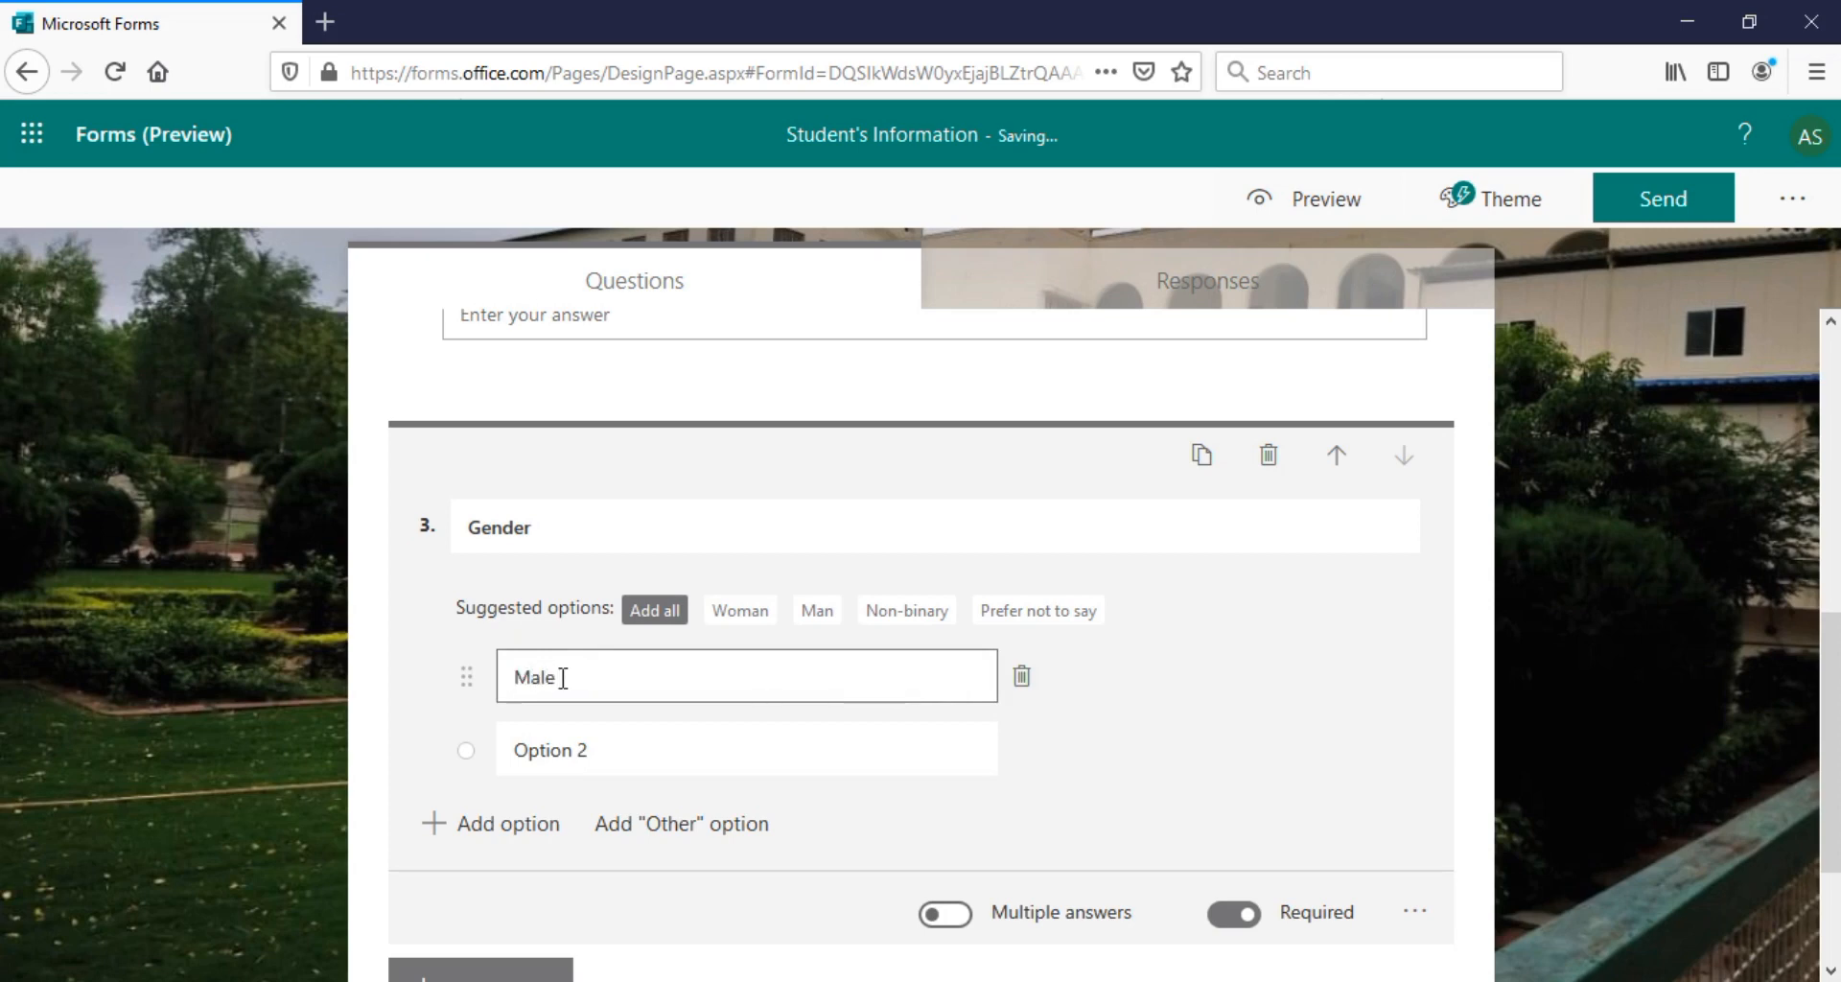
click(571, 758)
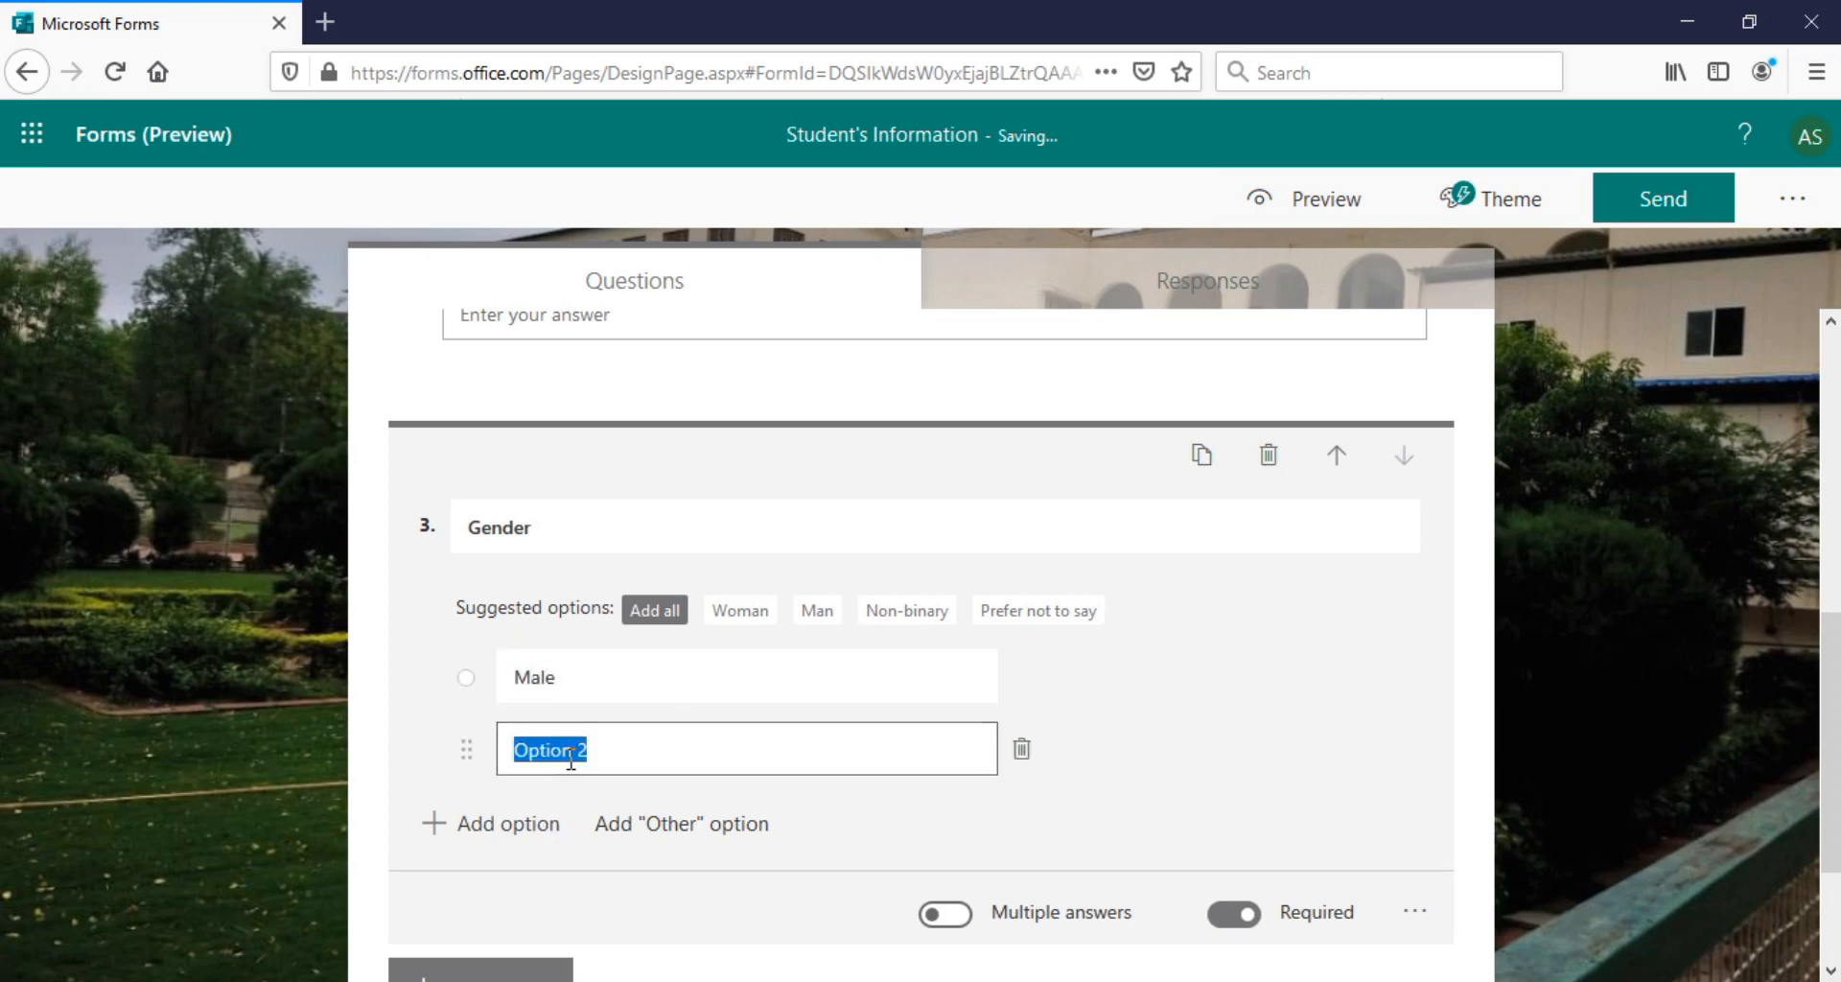
text(F)
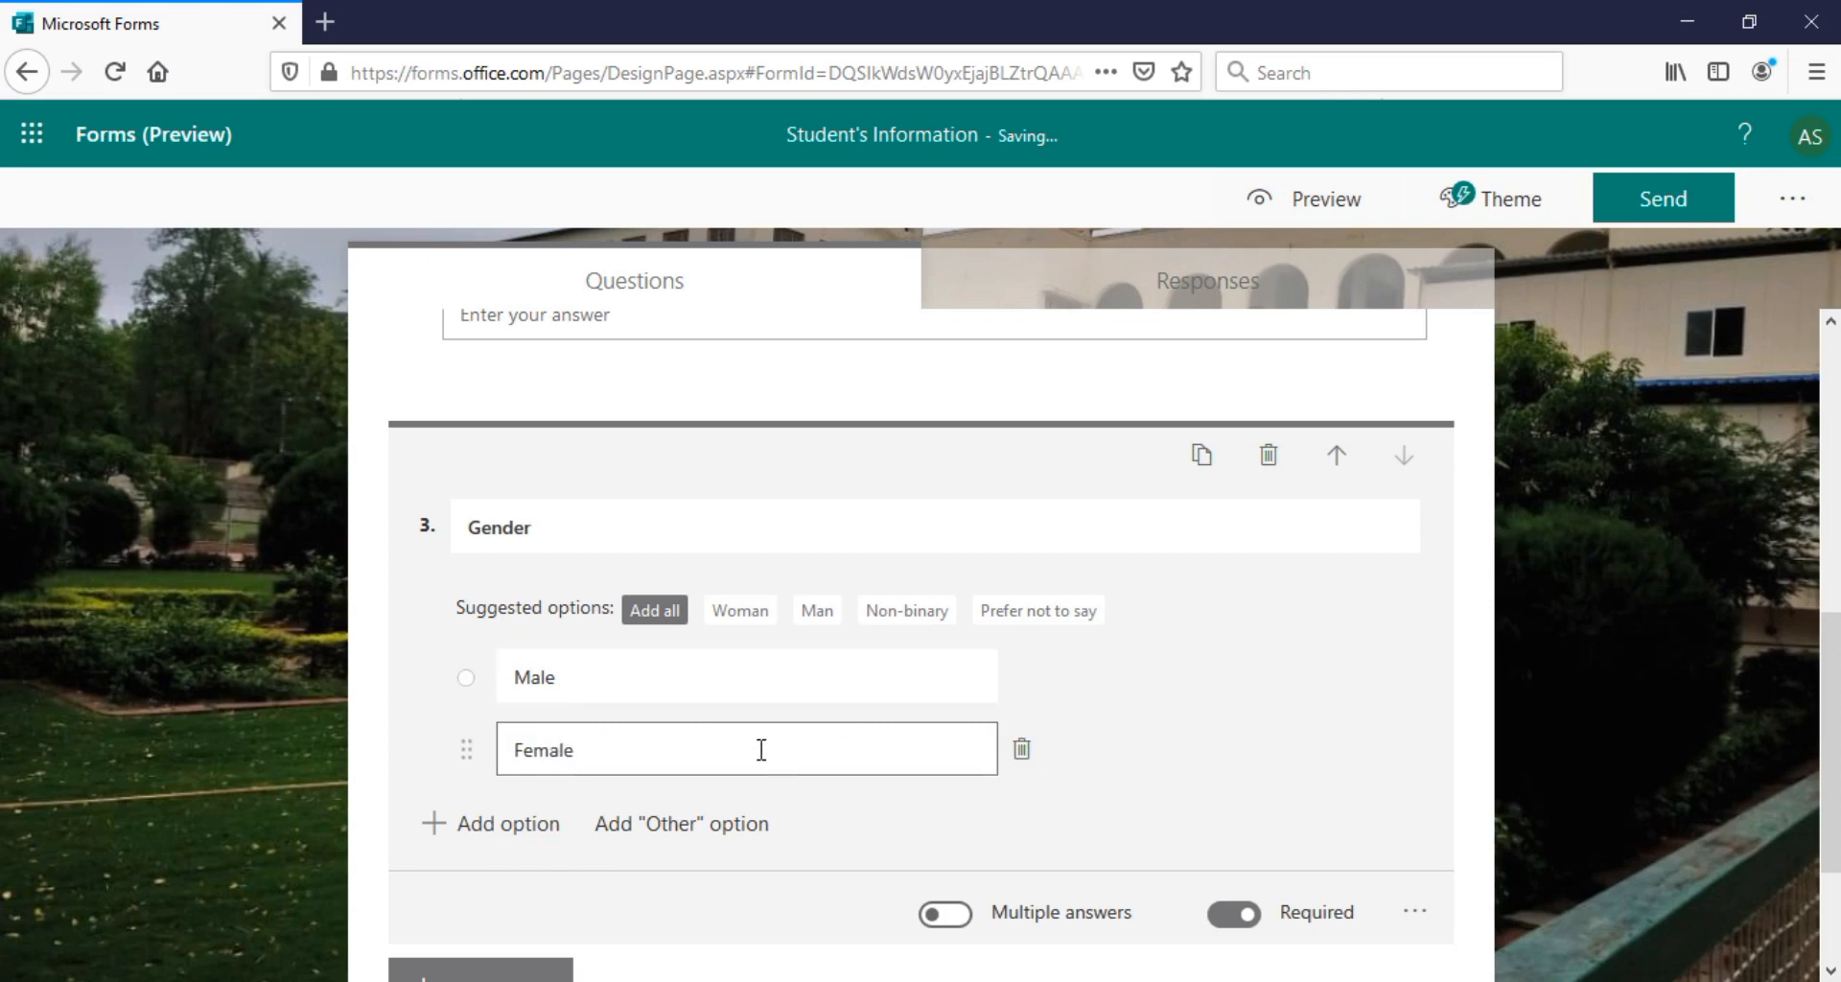
text(emale)
key(Return)
click(1028, 619)
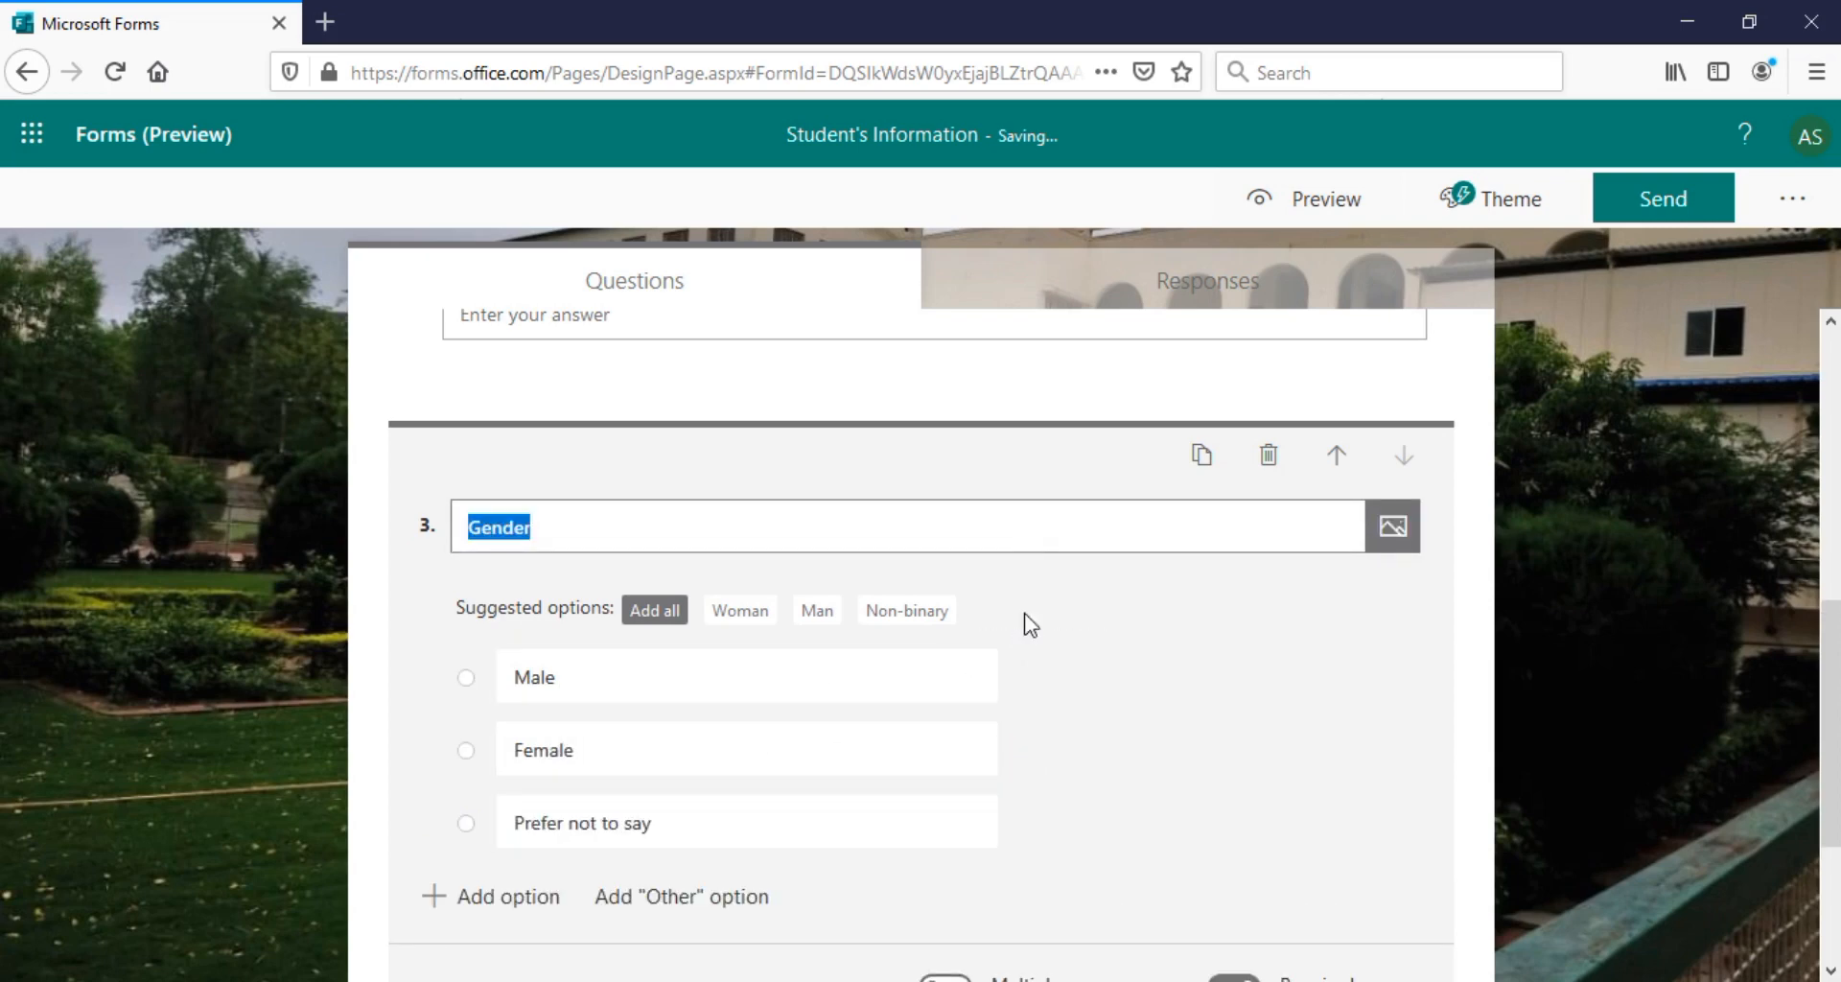
mouse_move(1836, 700)
mouse_down()
mouse_move(1835, 734)
mouse_move(1833, 701)
mouse_up()
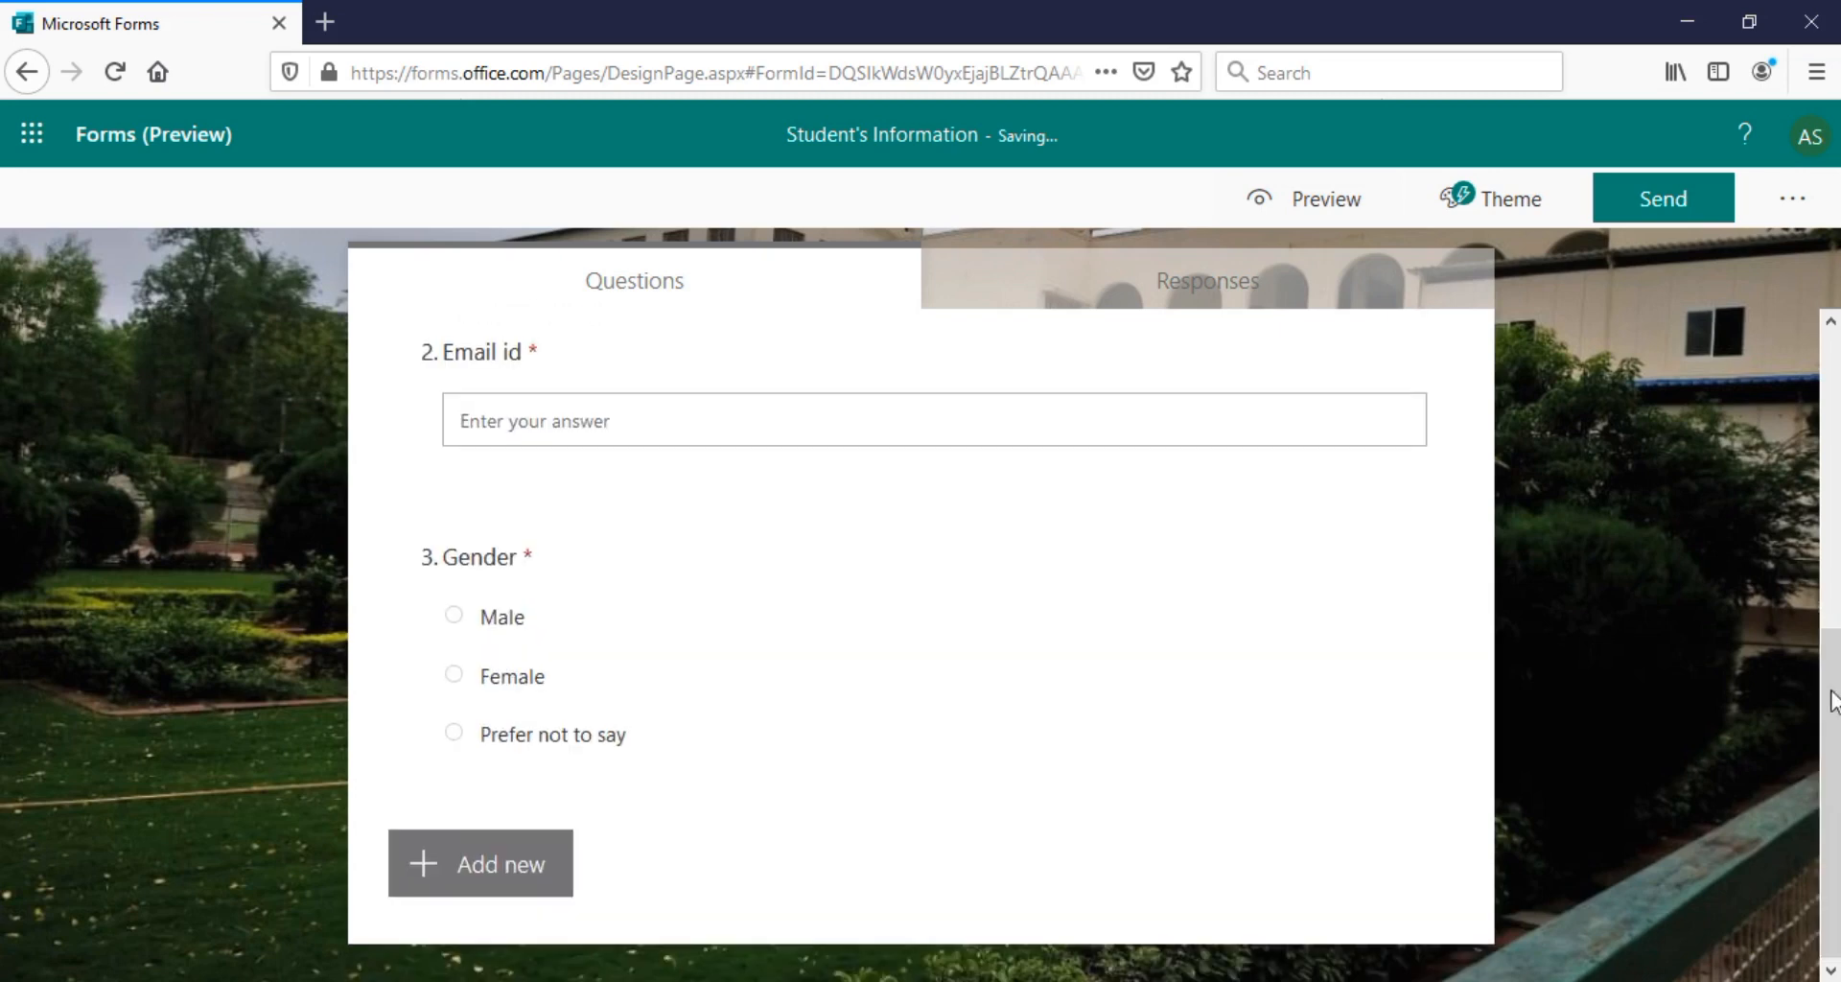
Add date question 4 titled 'Date of Birth' below Gender
click(534, 863)
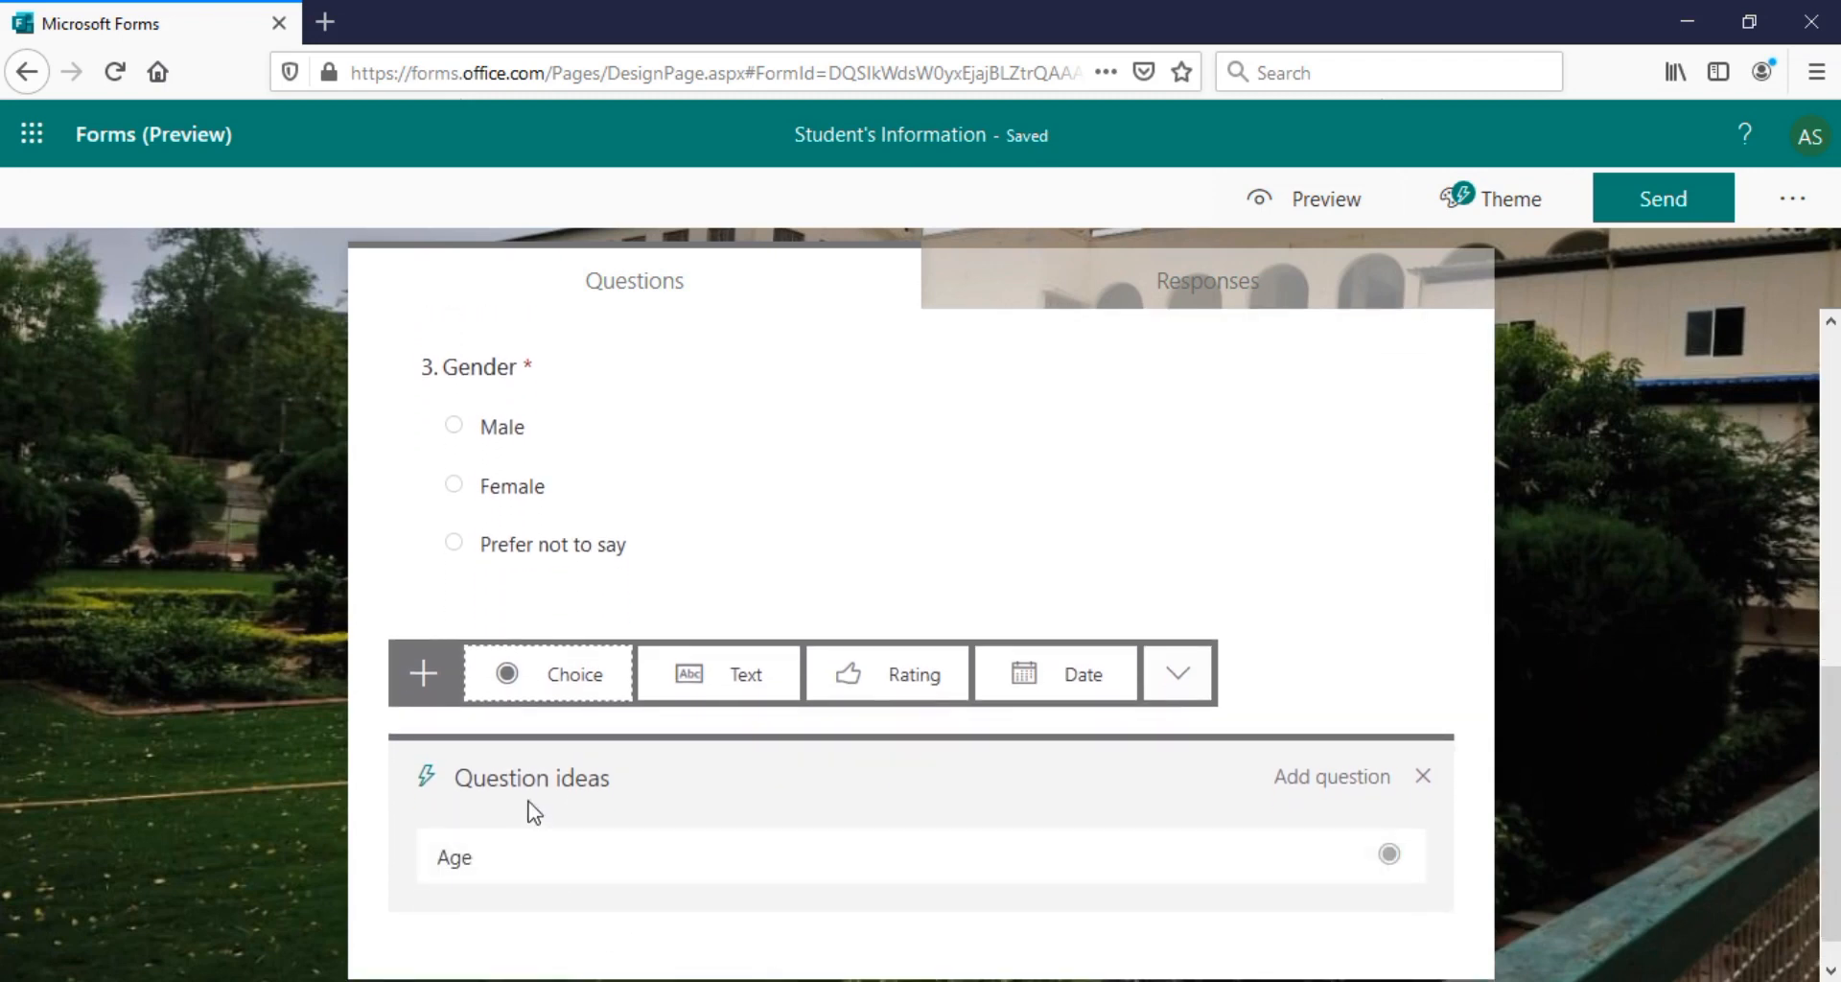
click(432, 689)
click(480, 859)
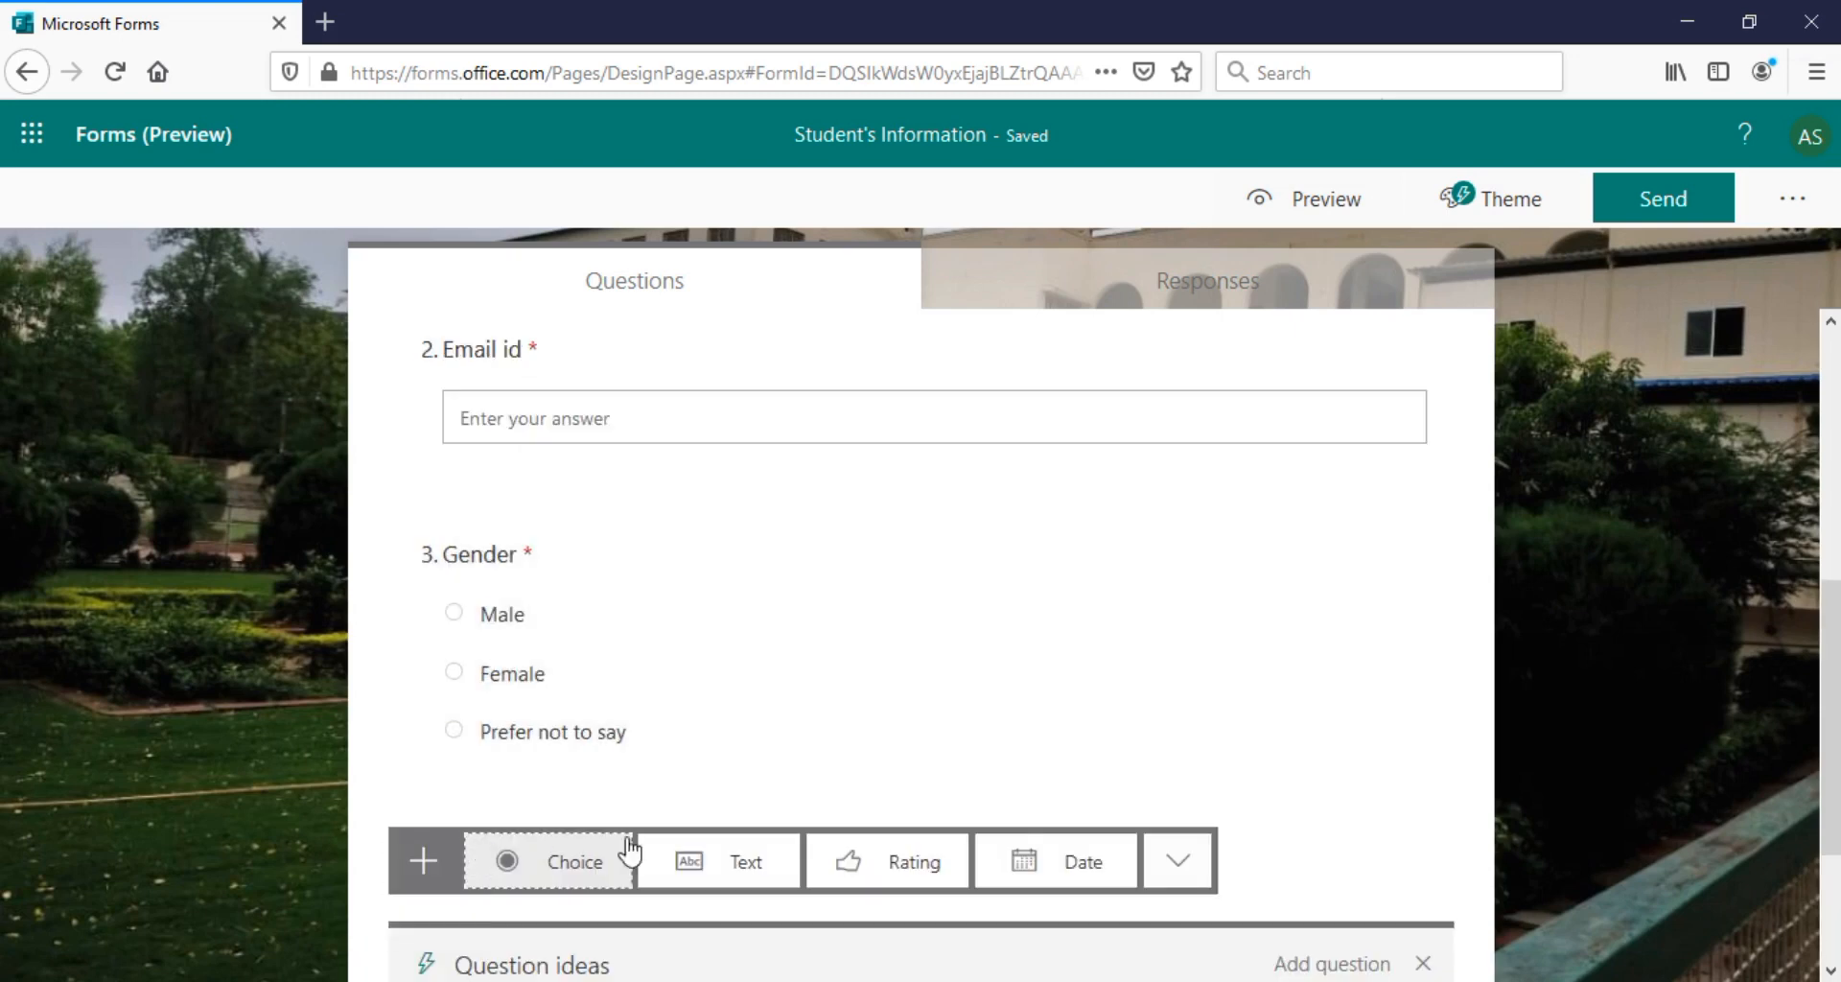
click(1081, 874)
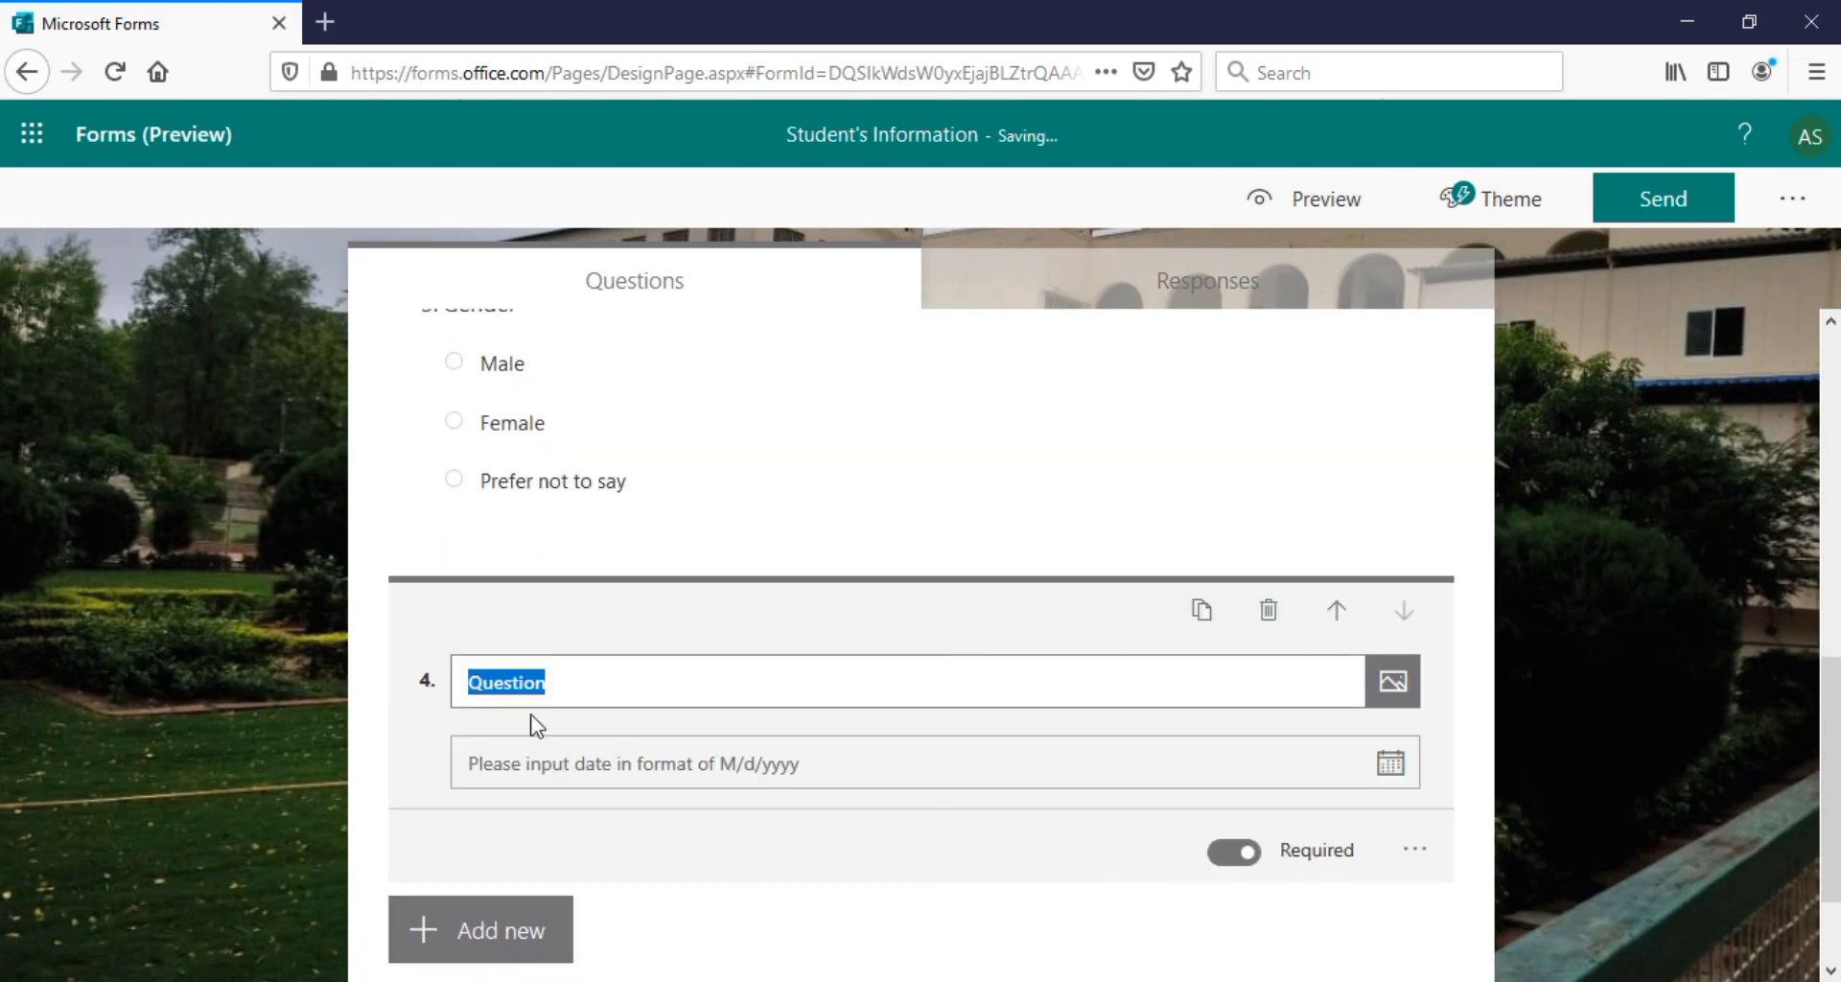
click(502, 698)
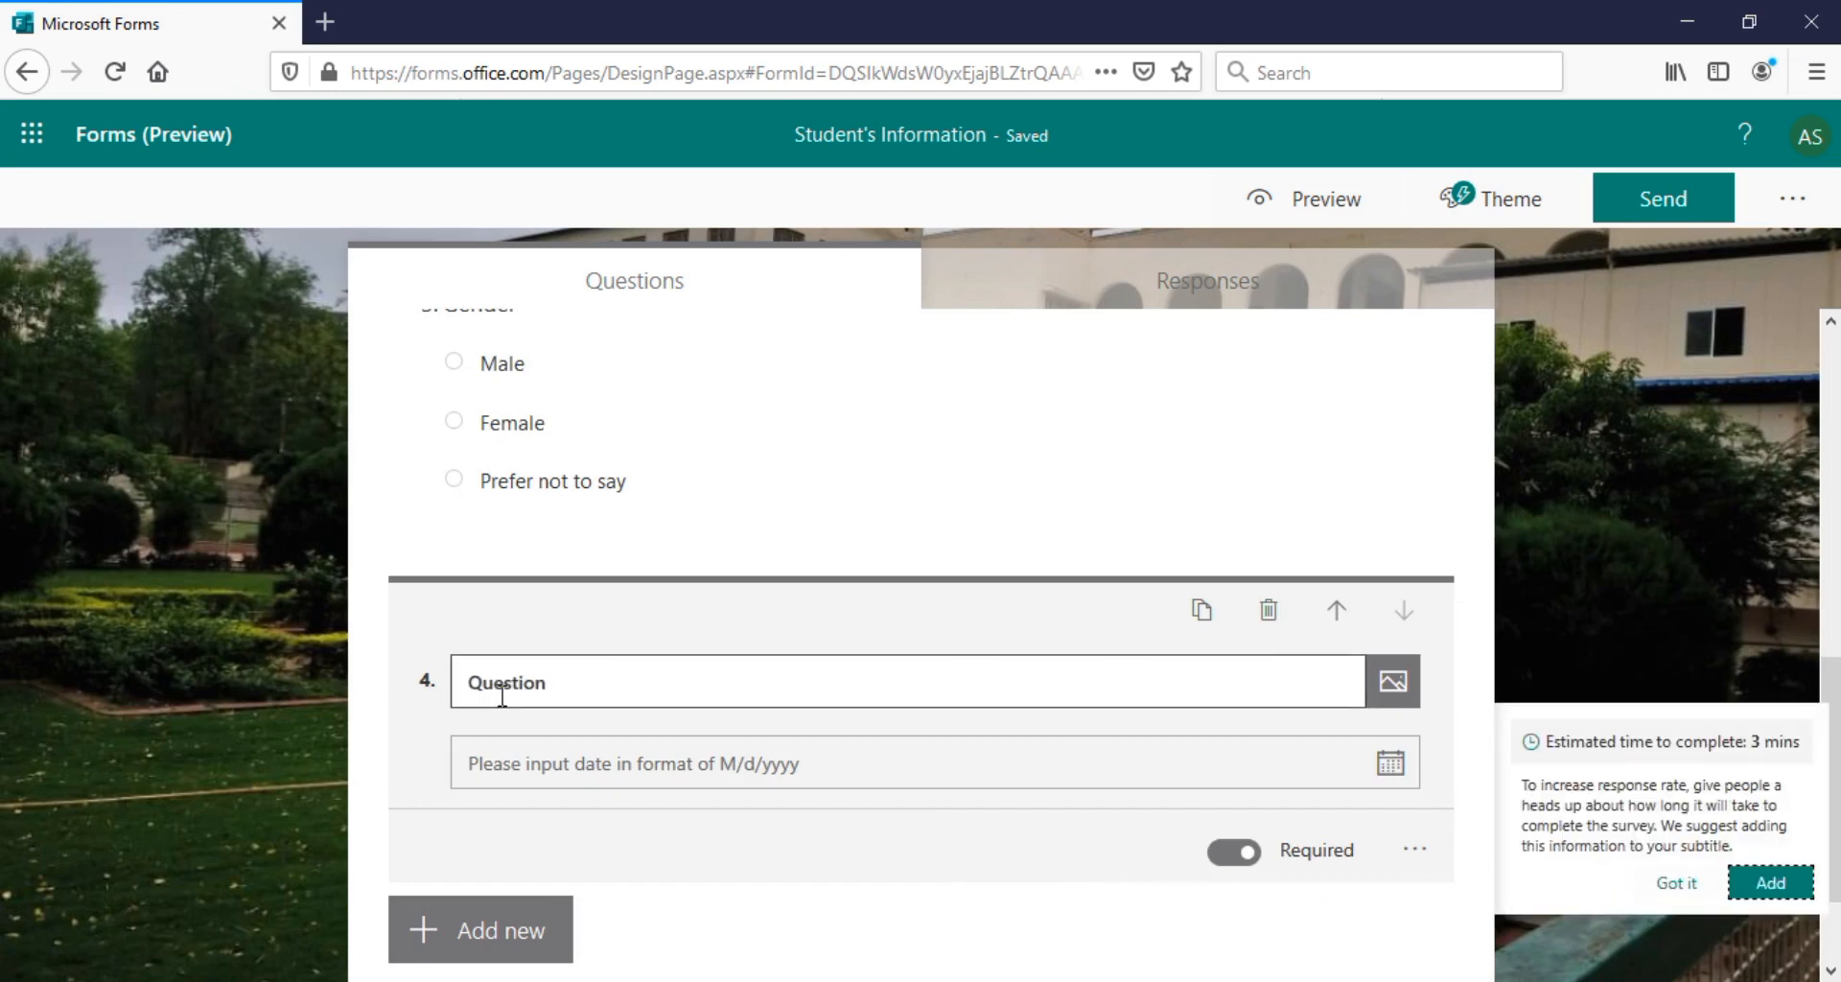
scroll(502, 698, up, 7)
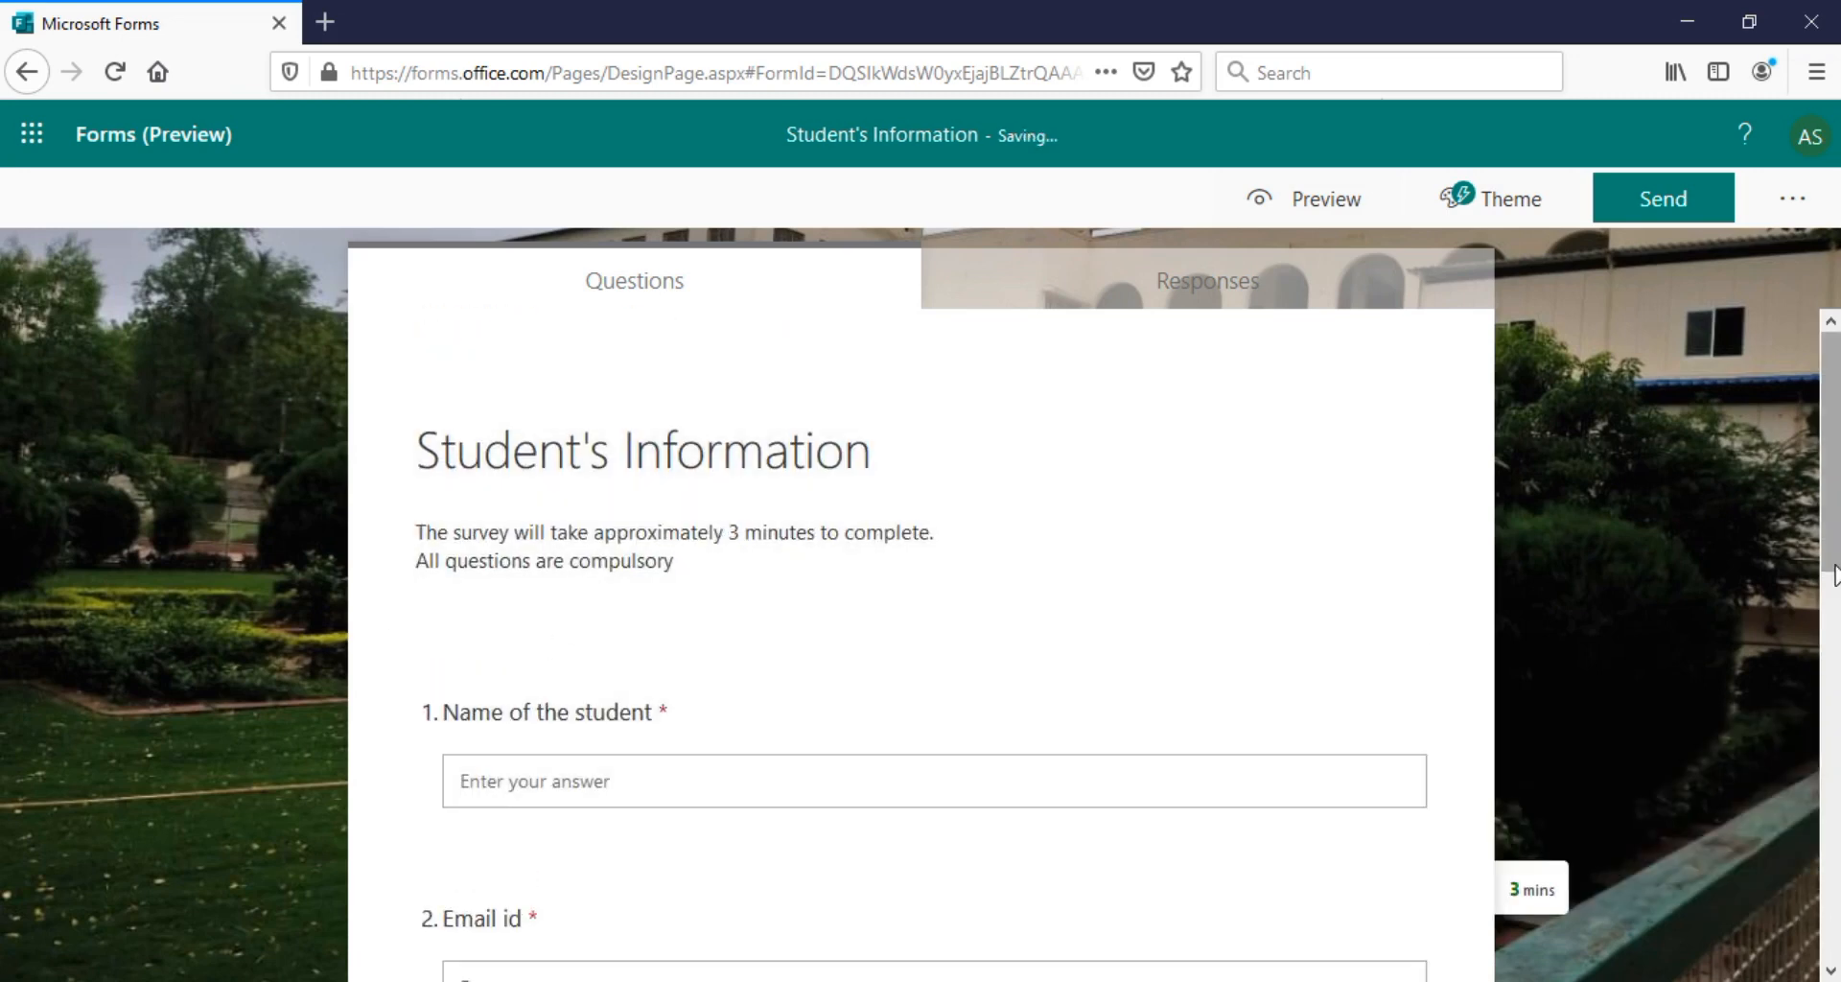
scroll(809, 666, down, 6)
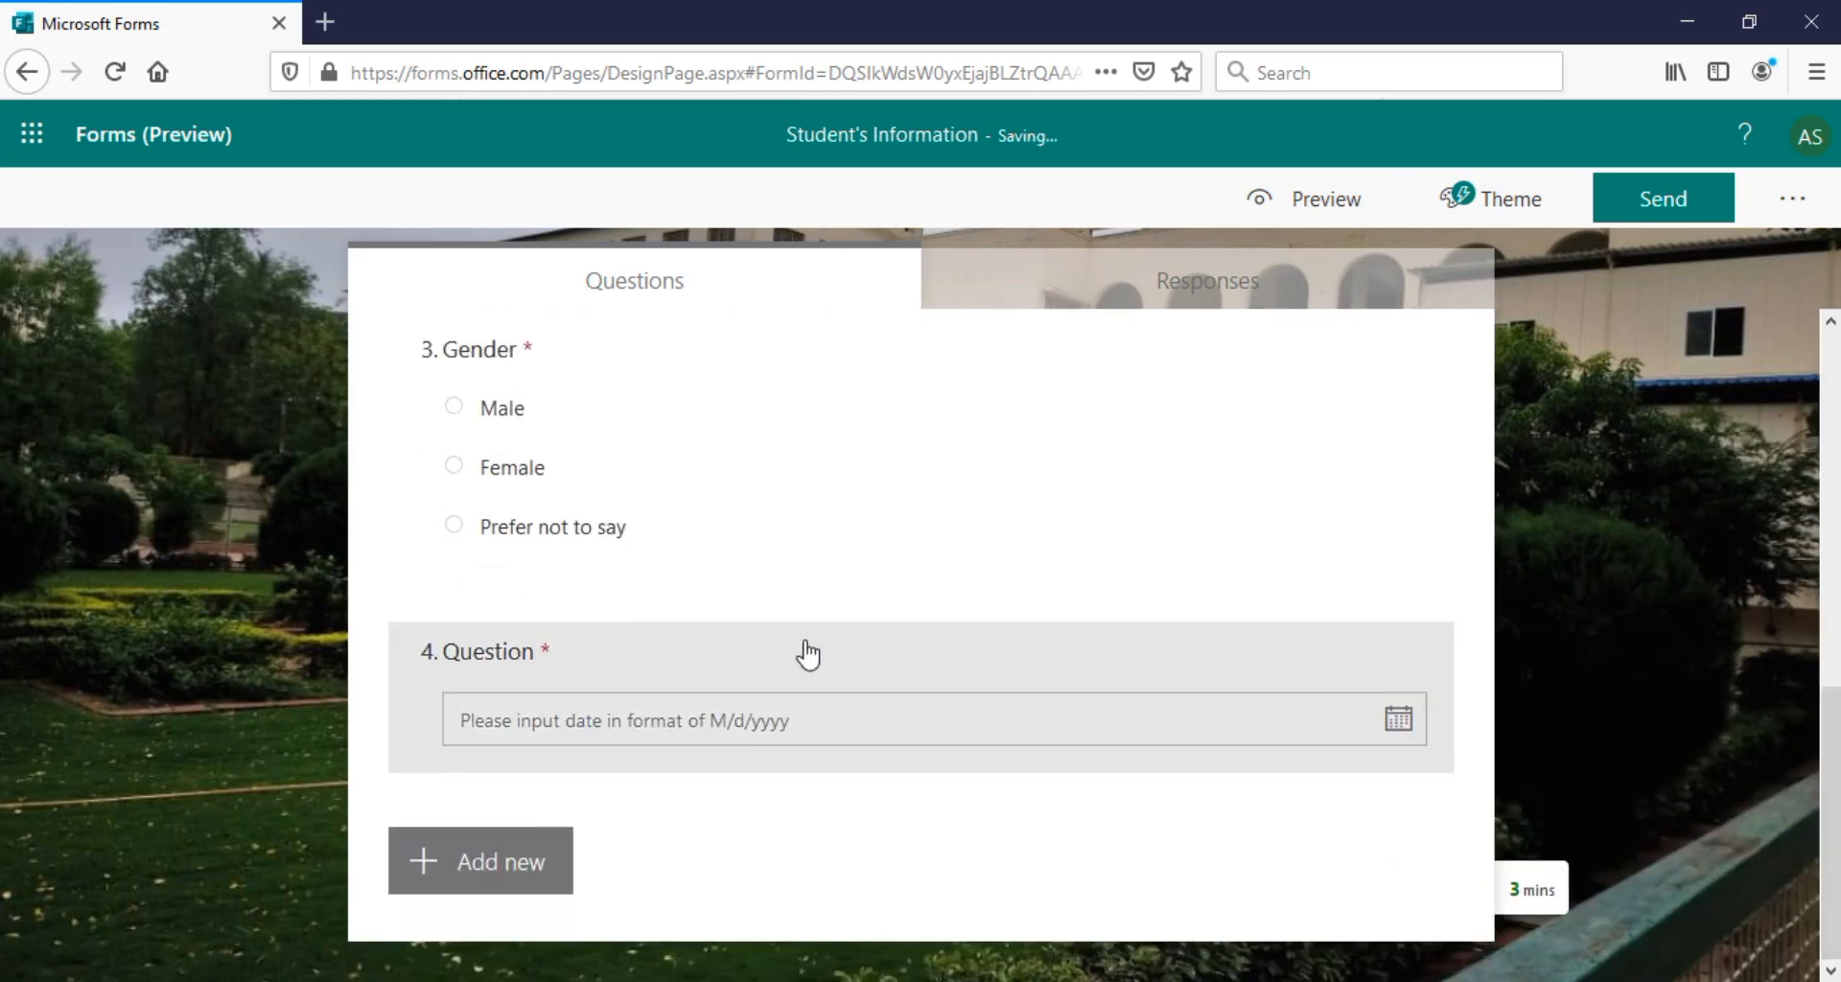
click(518, 656)
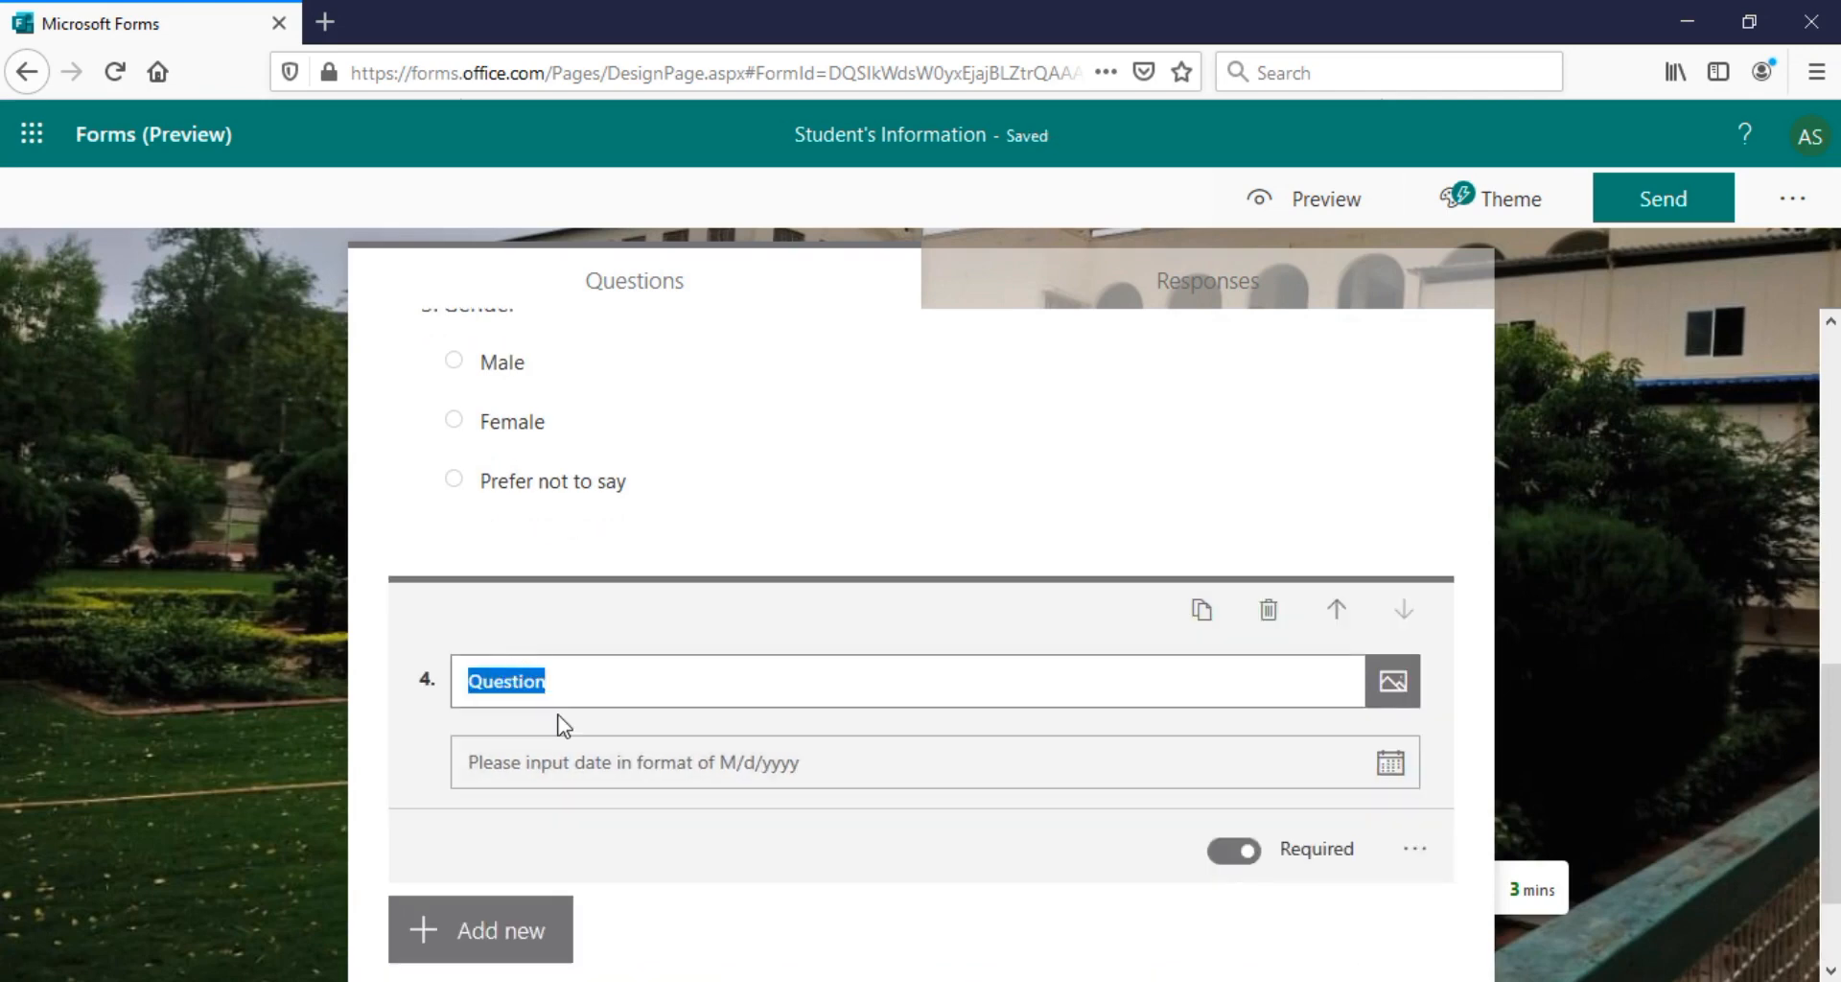
text(Date of Birth)
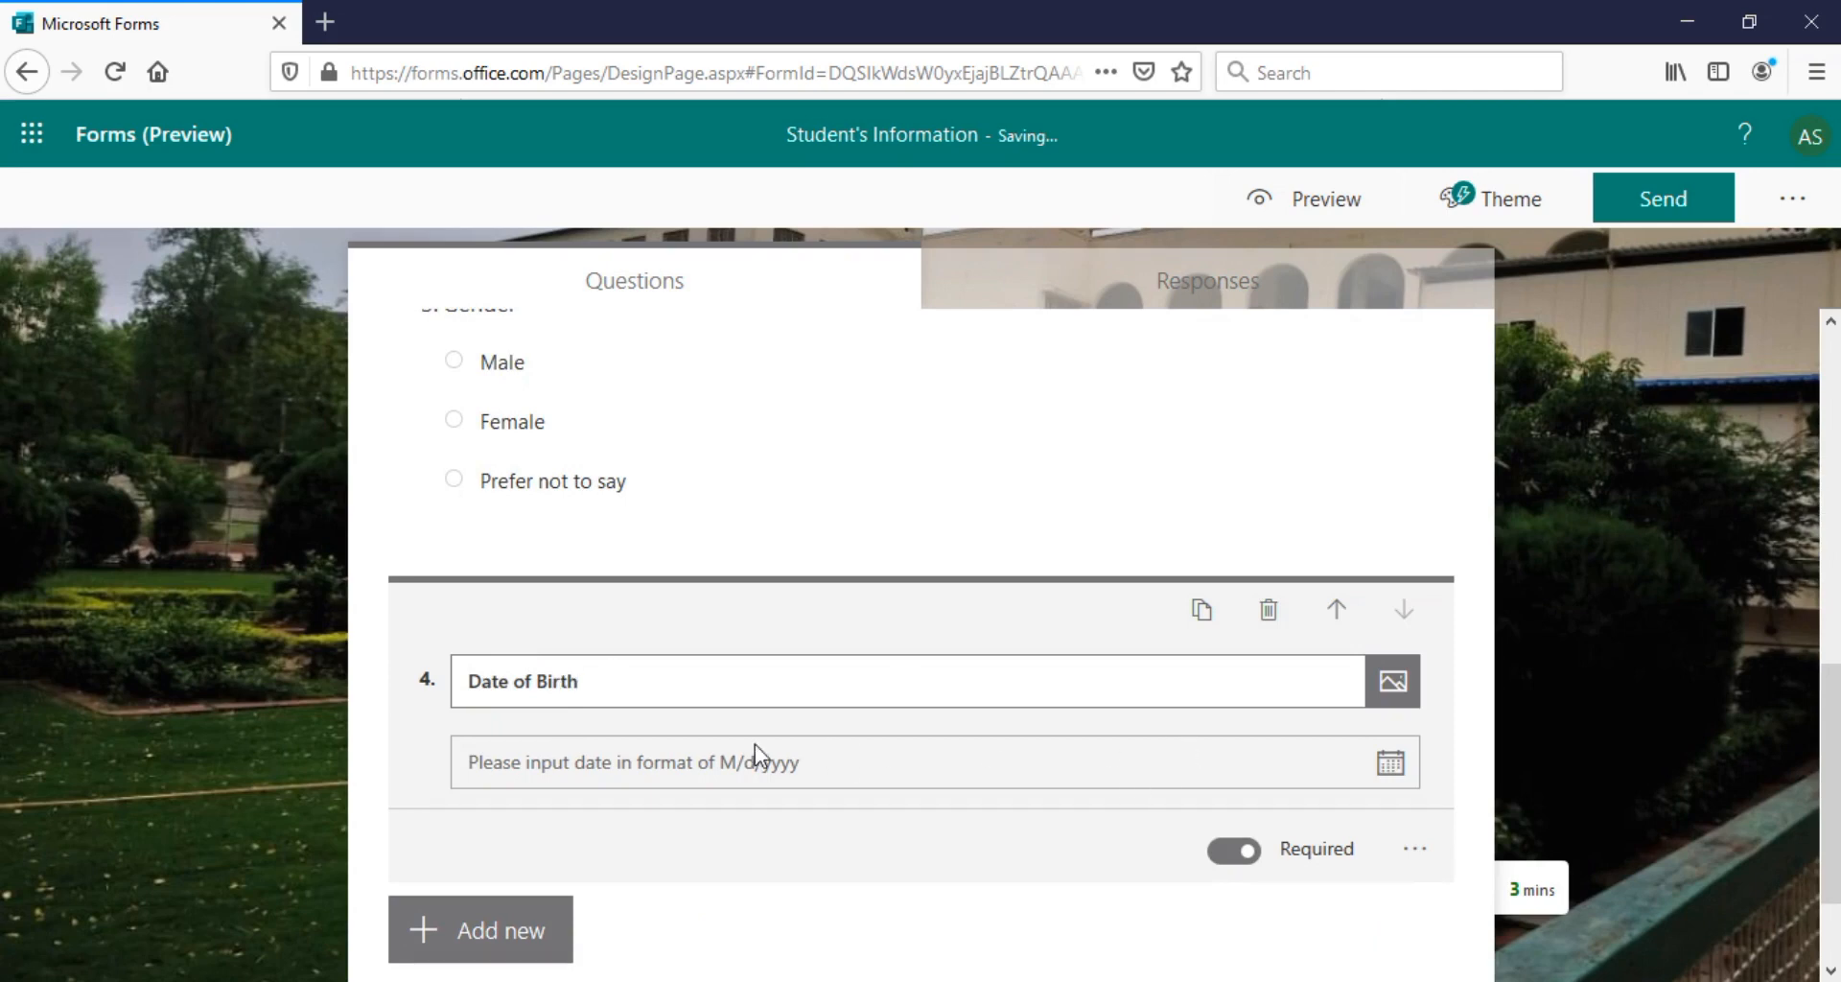
click(579, 955)
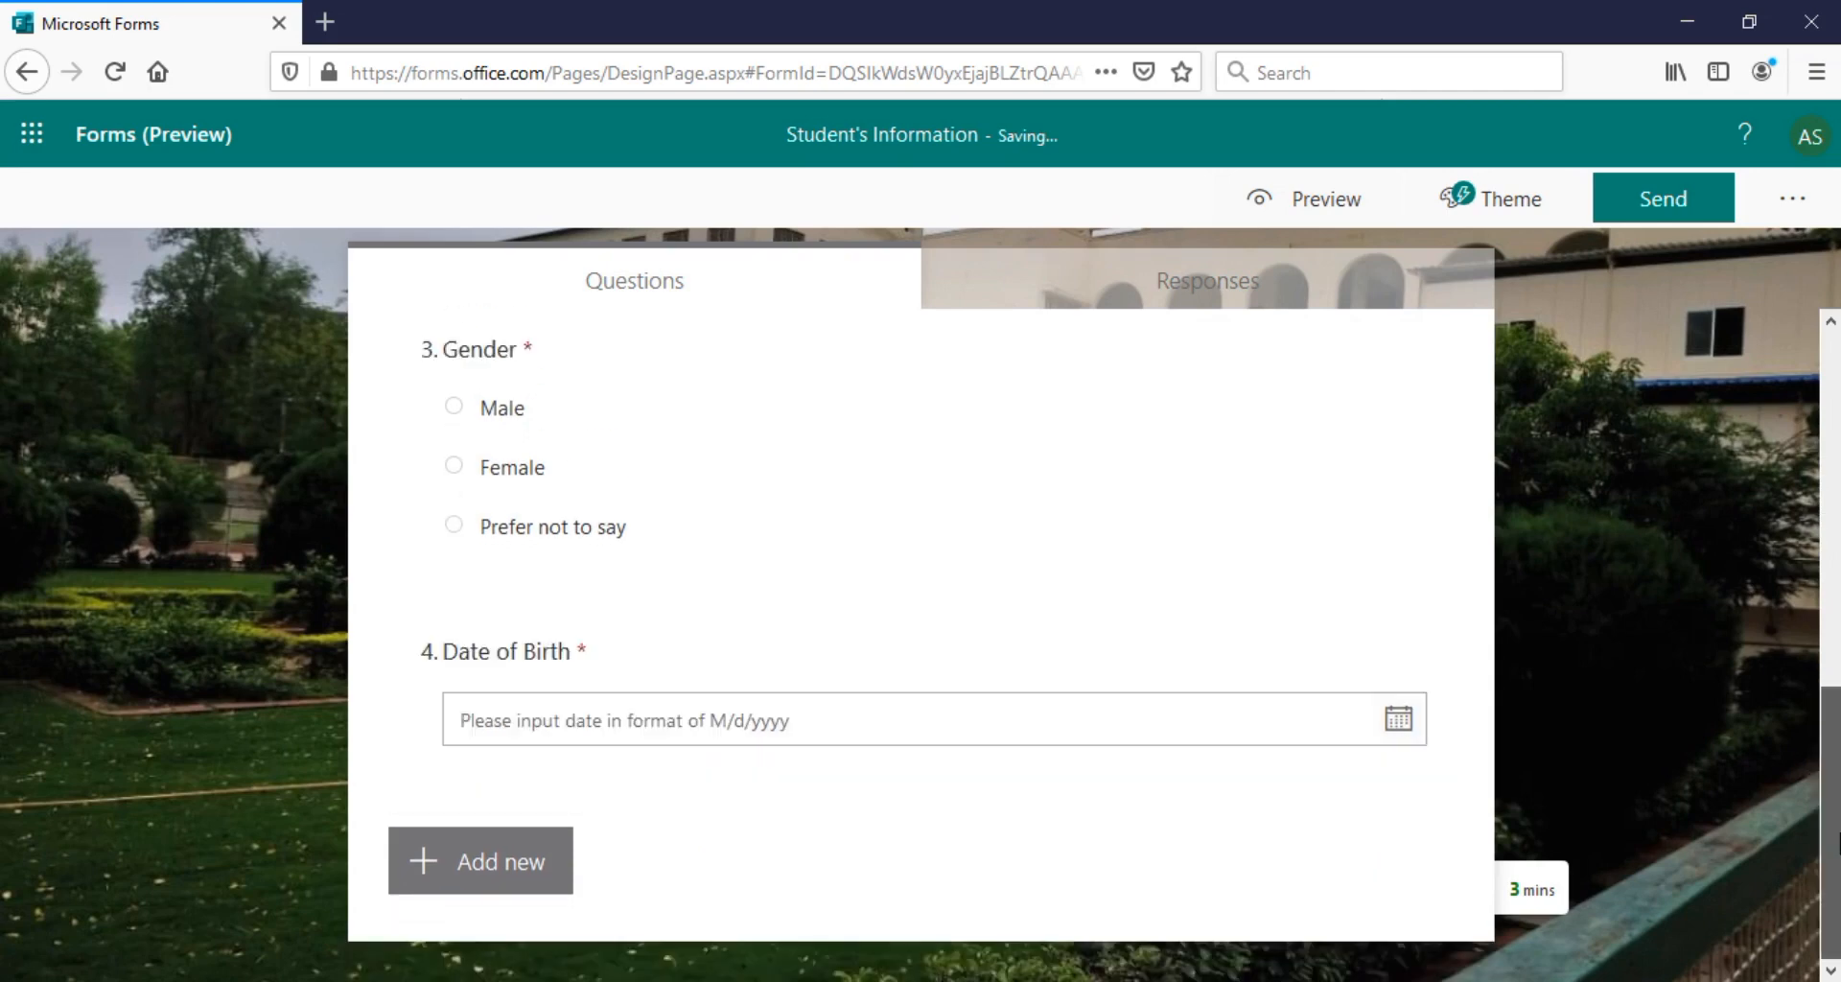
click(509, 868)
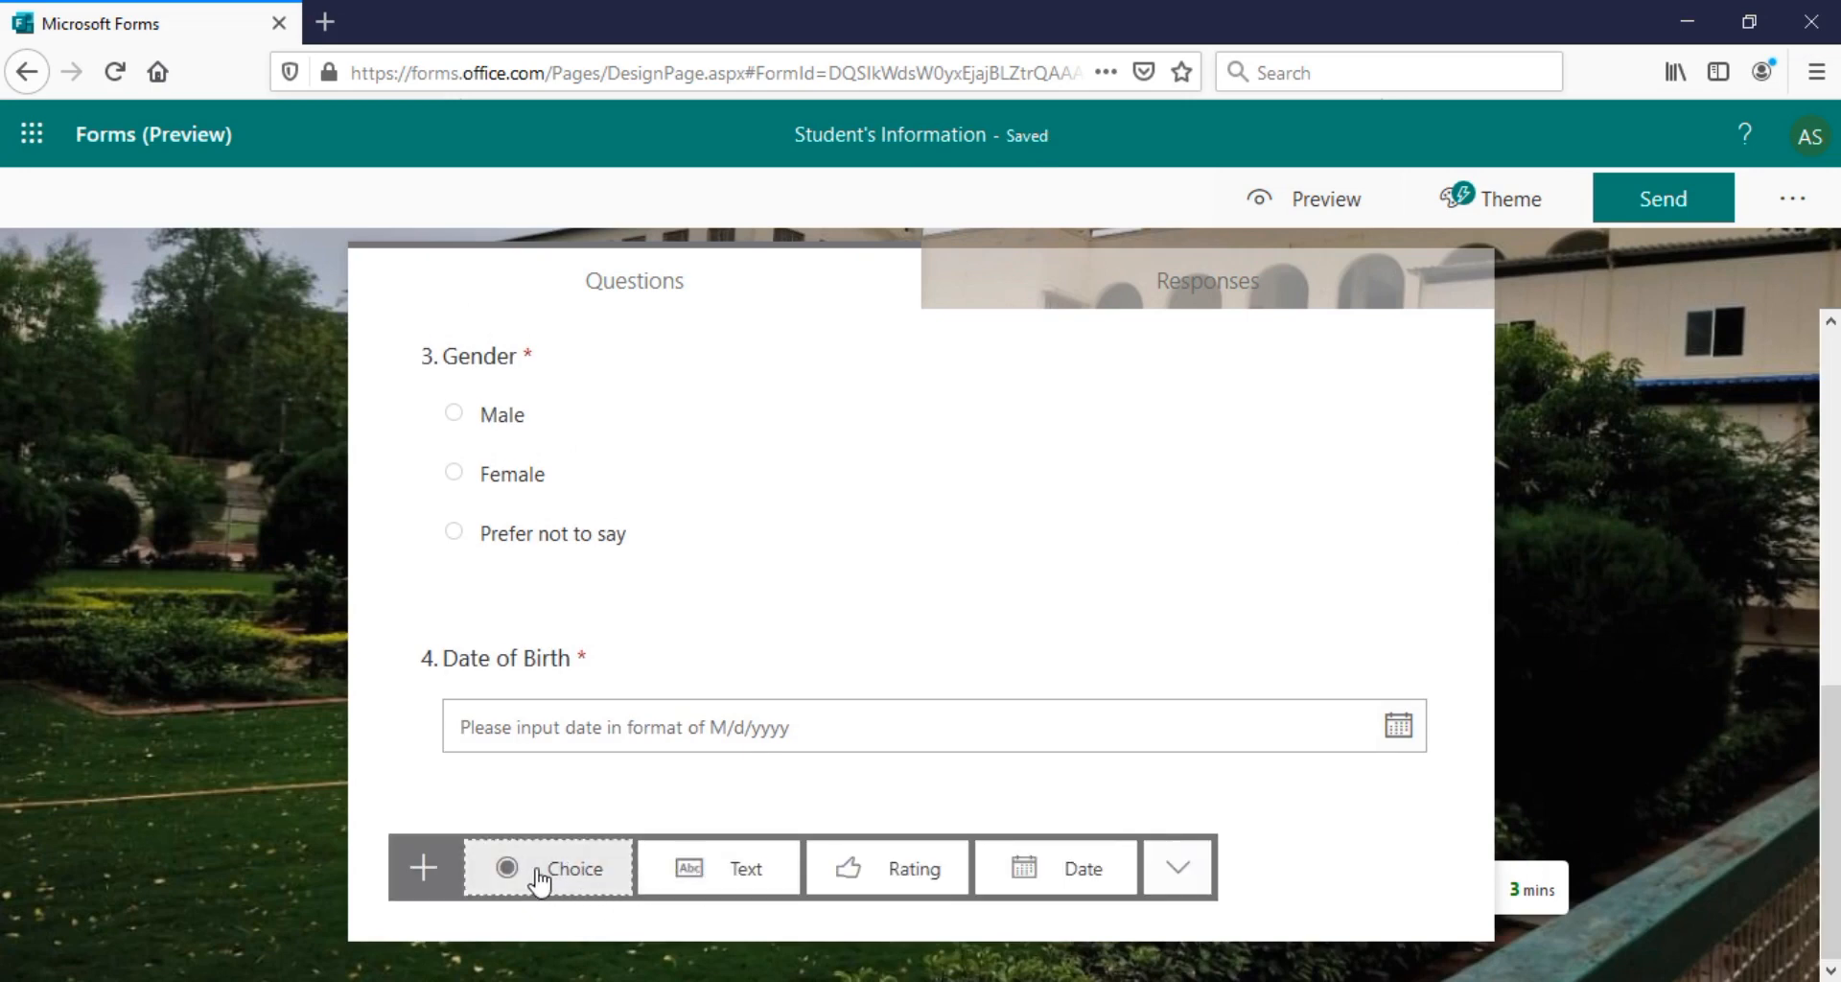
Add a 'Mobile number' text question restricted to numbers only
click(710, 872)
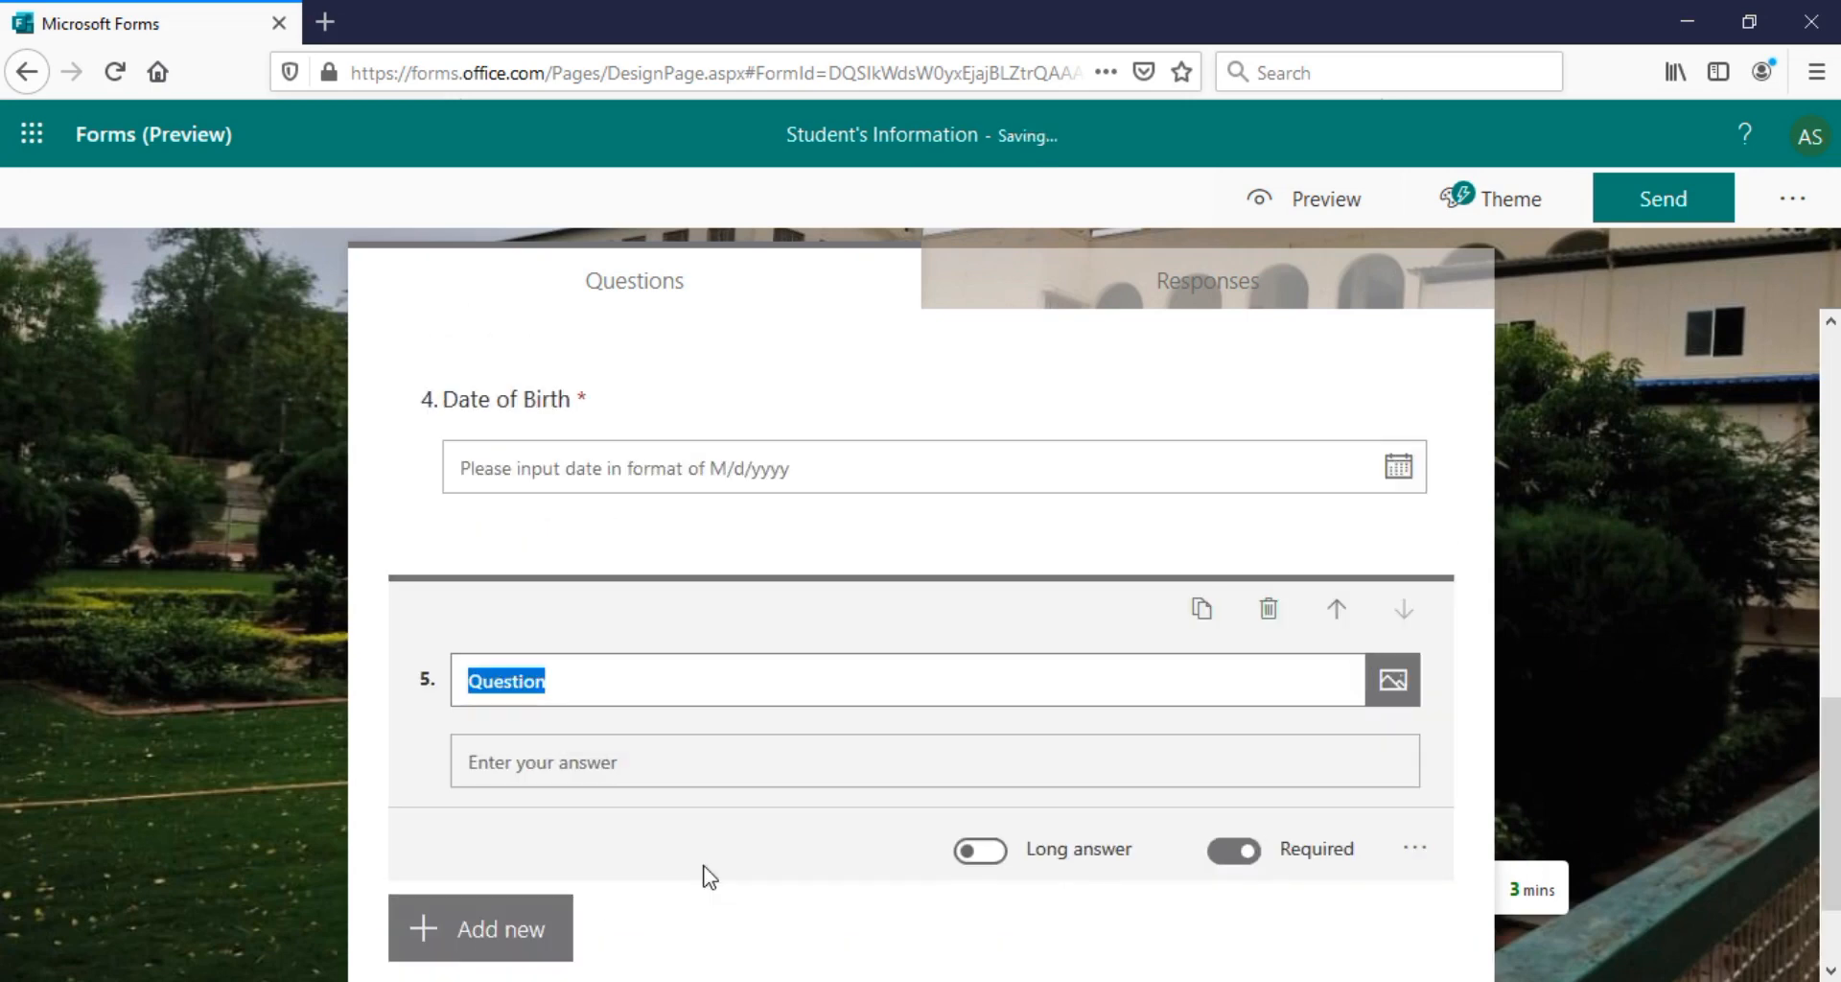
text(Mobile numb)
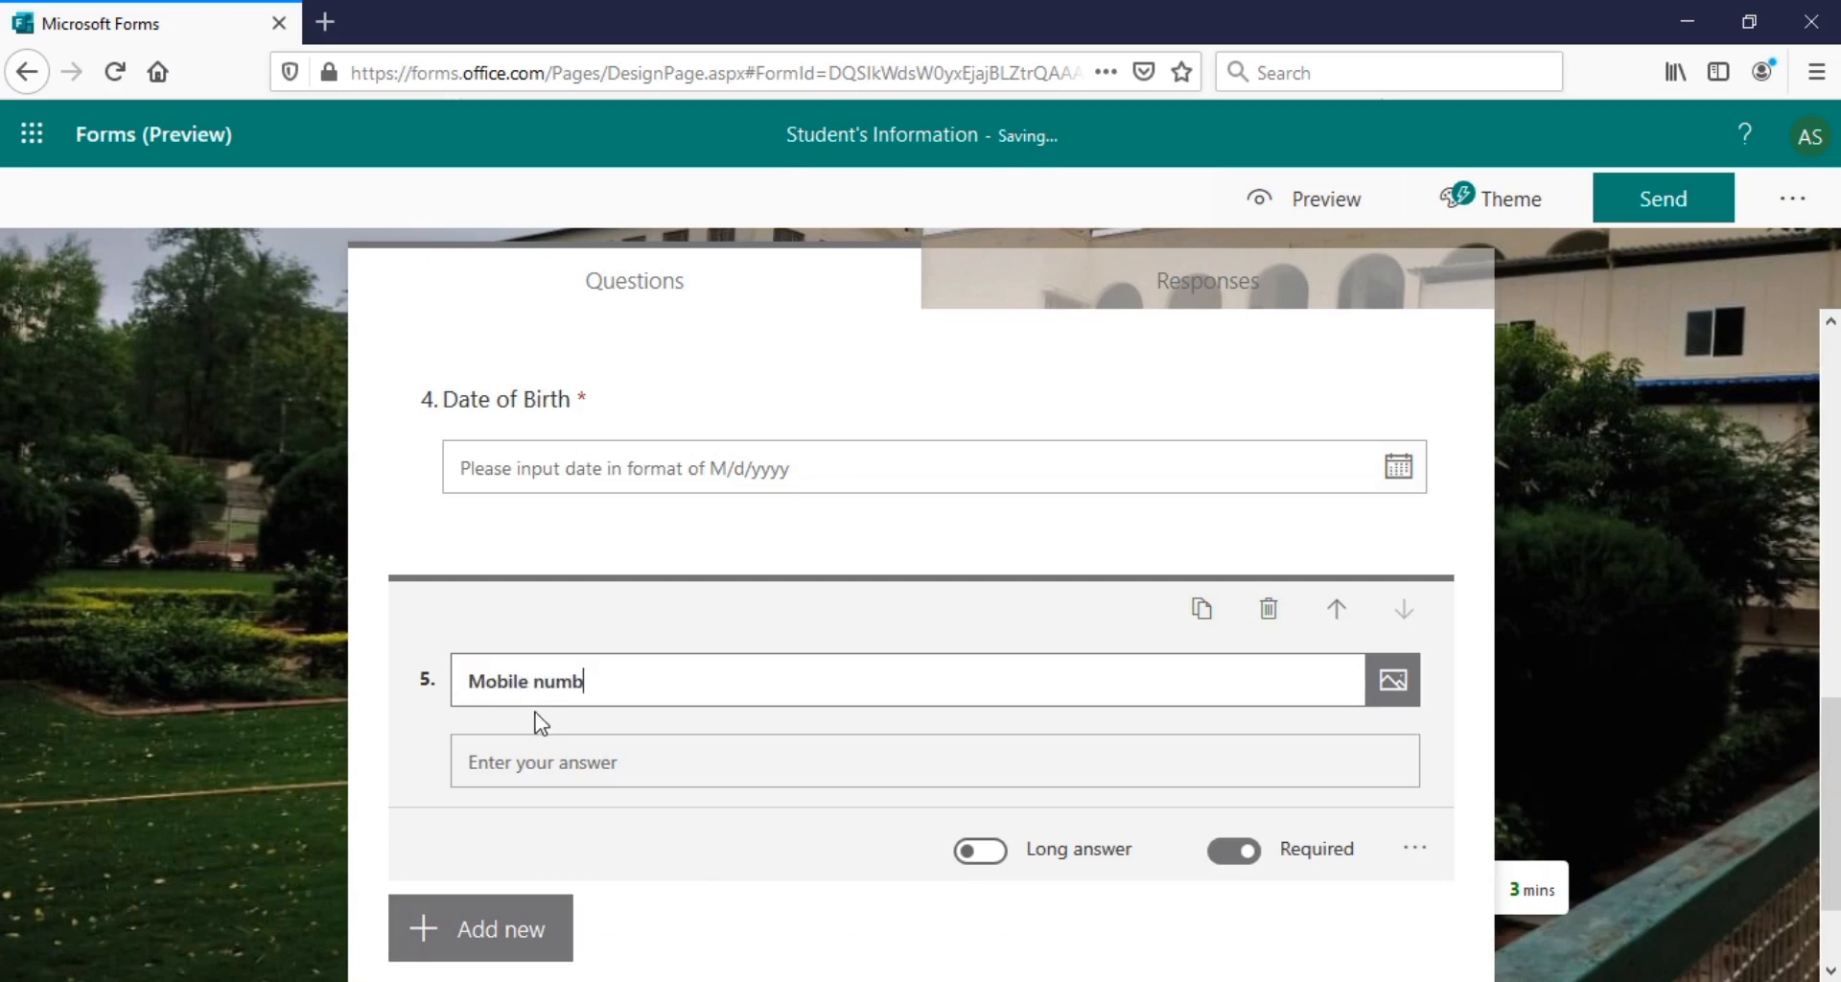
click(1413, 851)
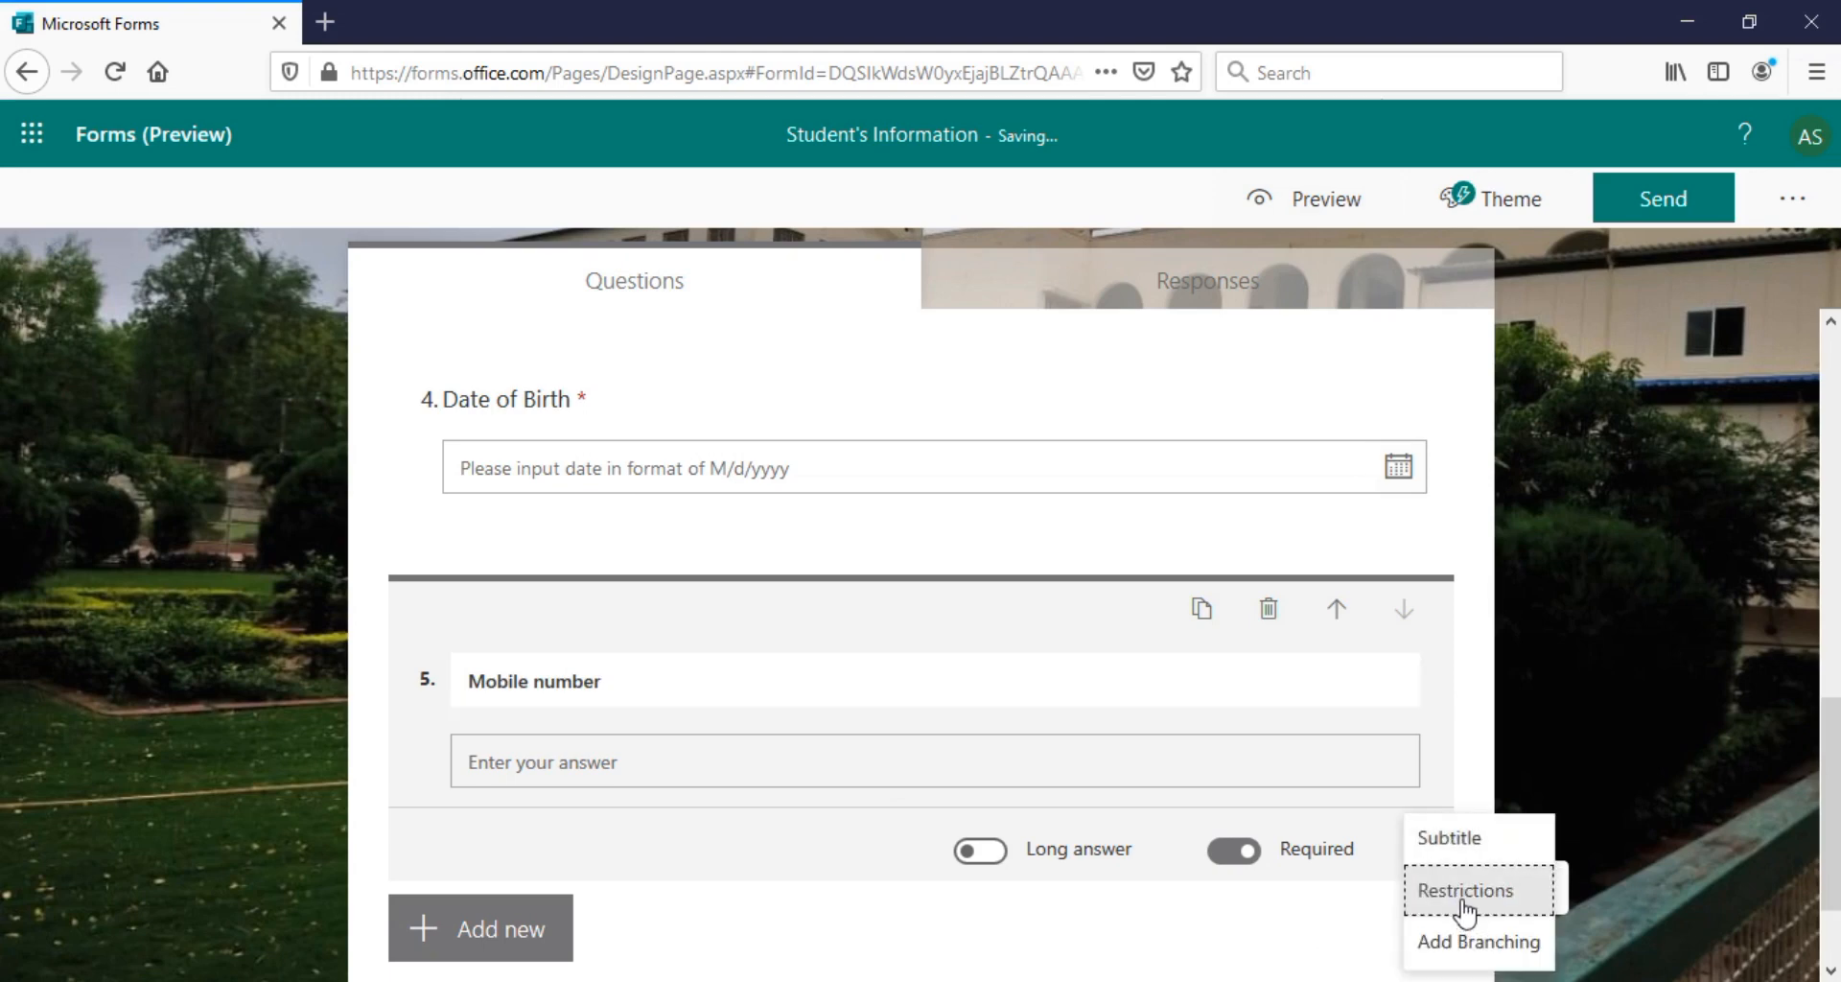
click(1459, 899)
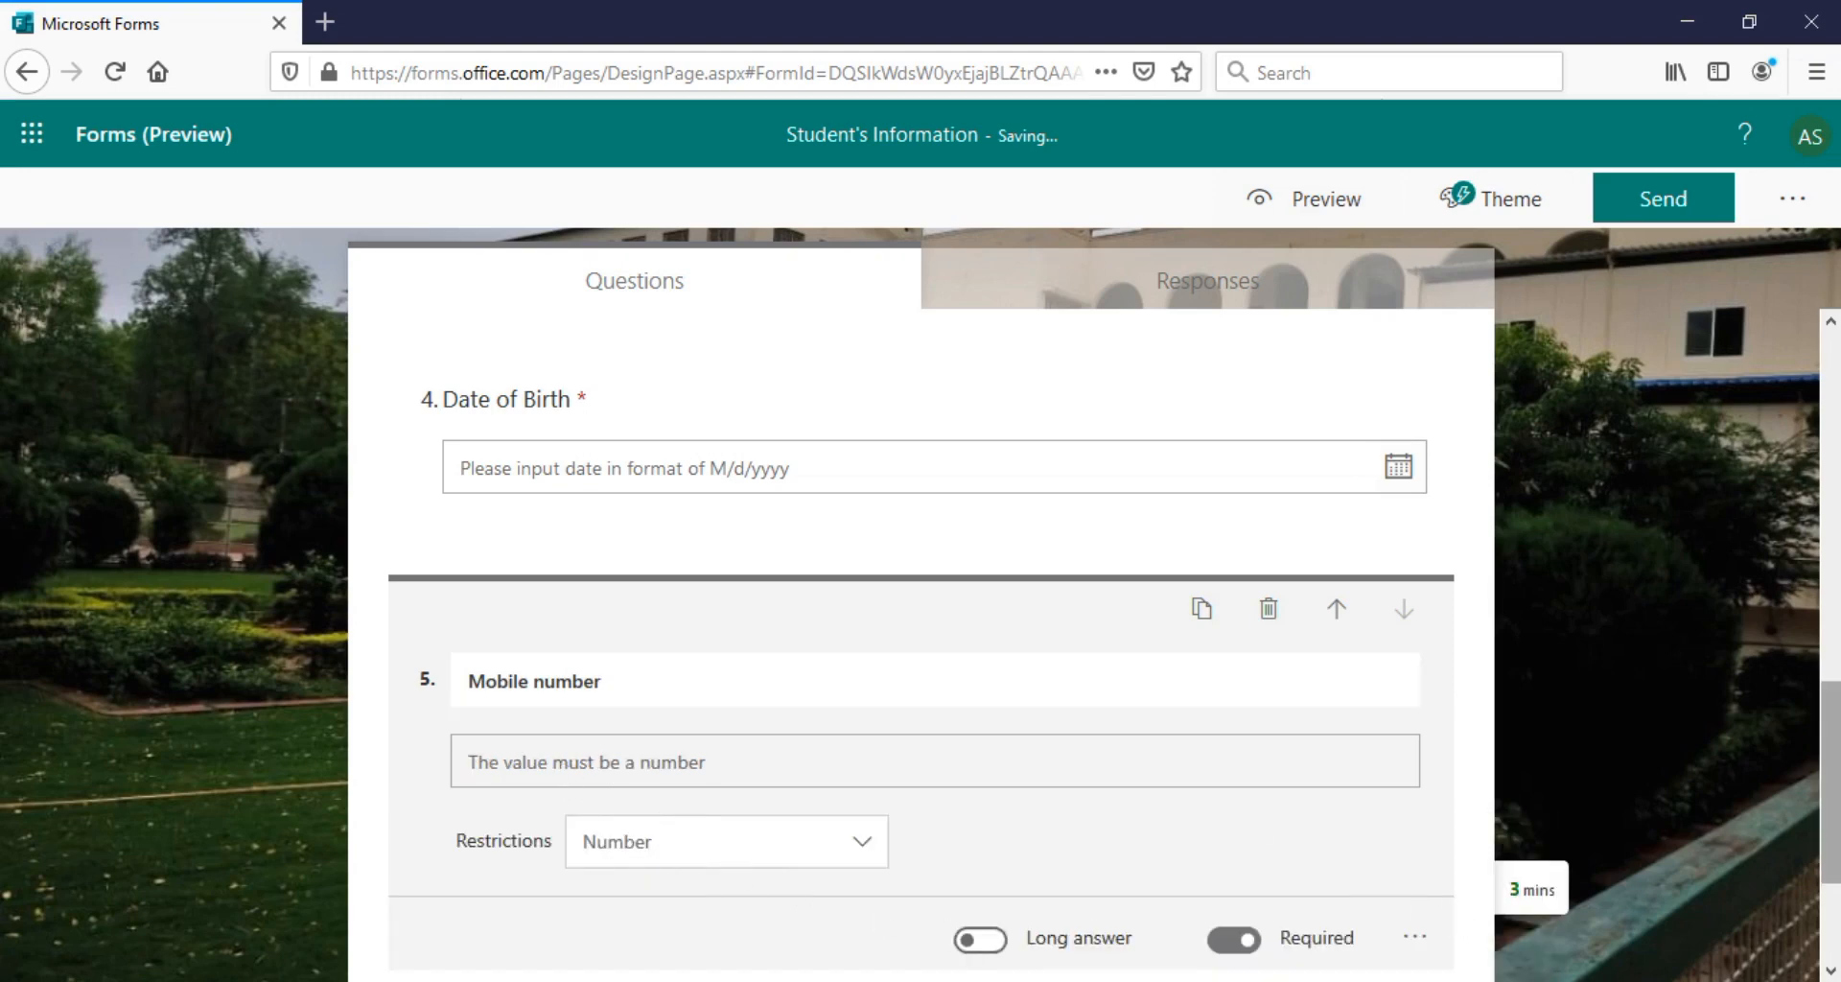
click(1837, 830)
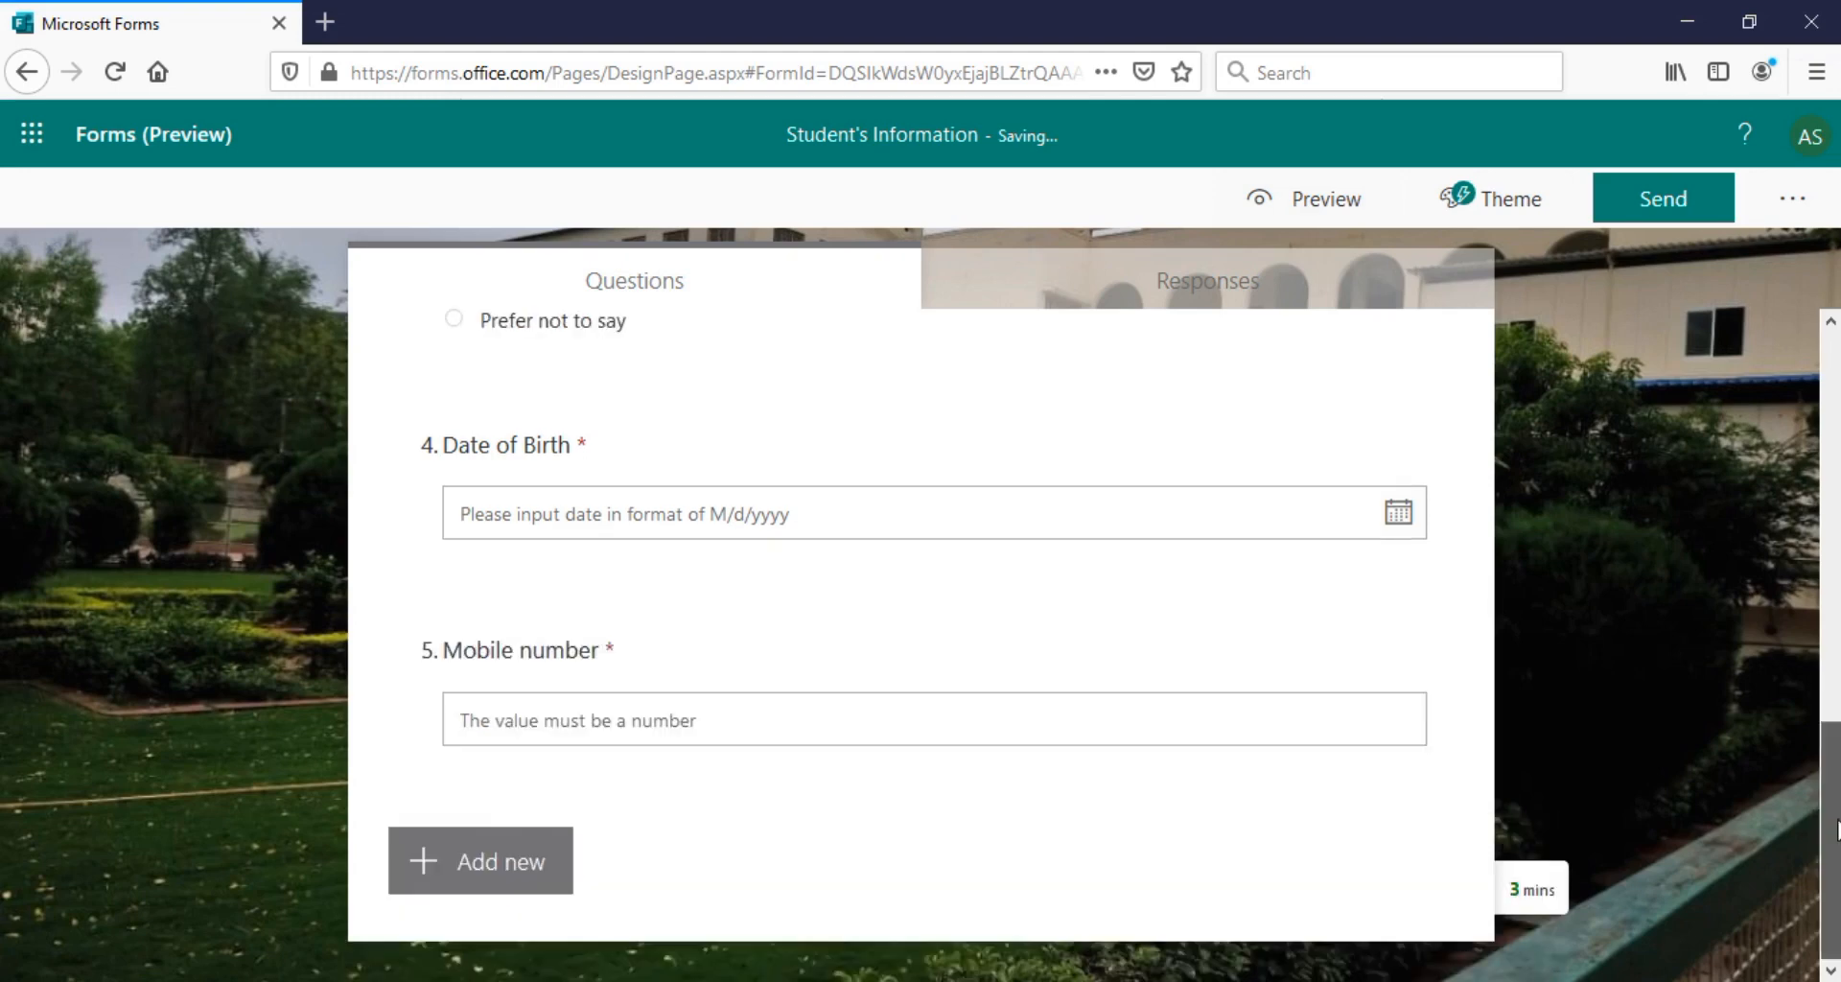
Add an 'Address' text question with Long answer enabled
click(459, 871)
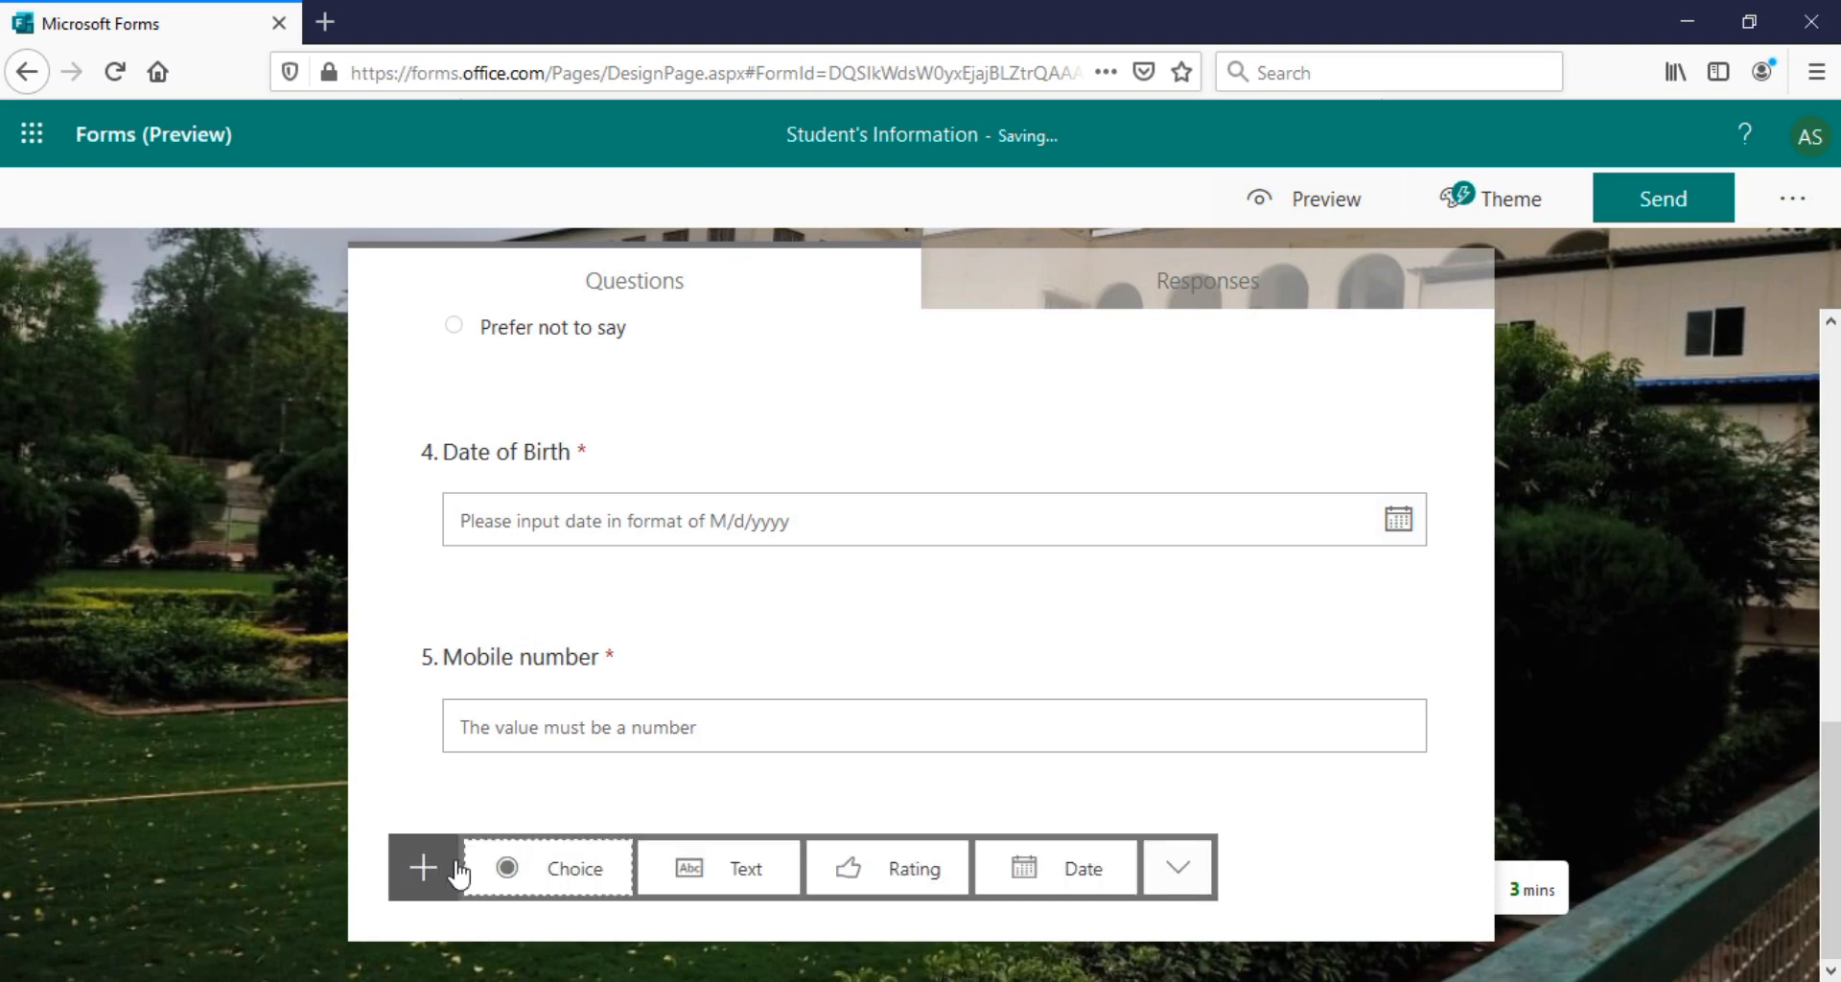
click(668, 872)
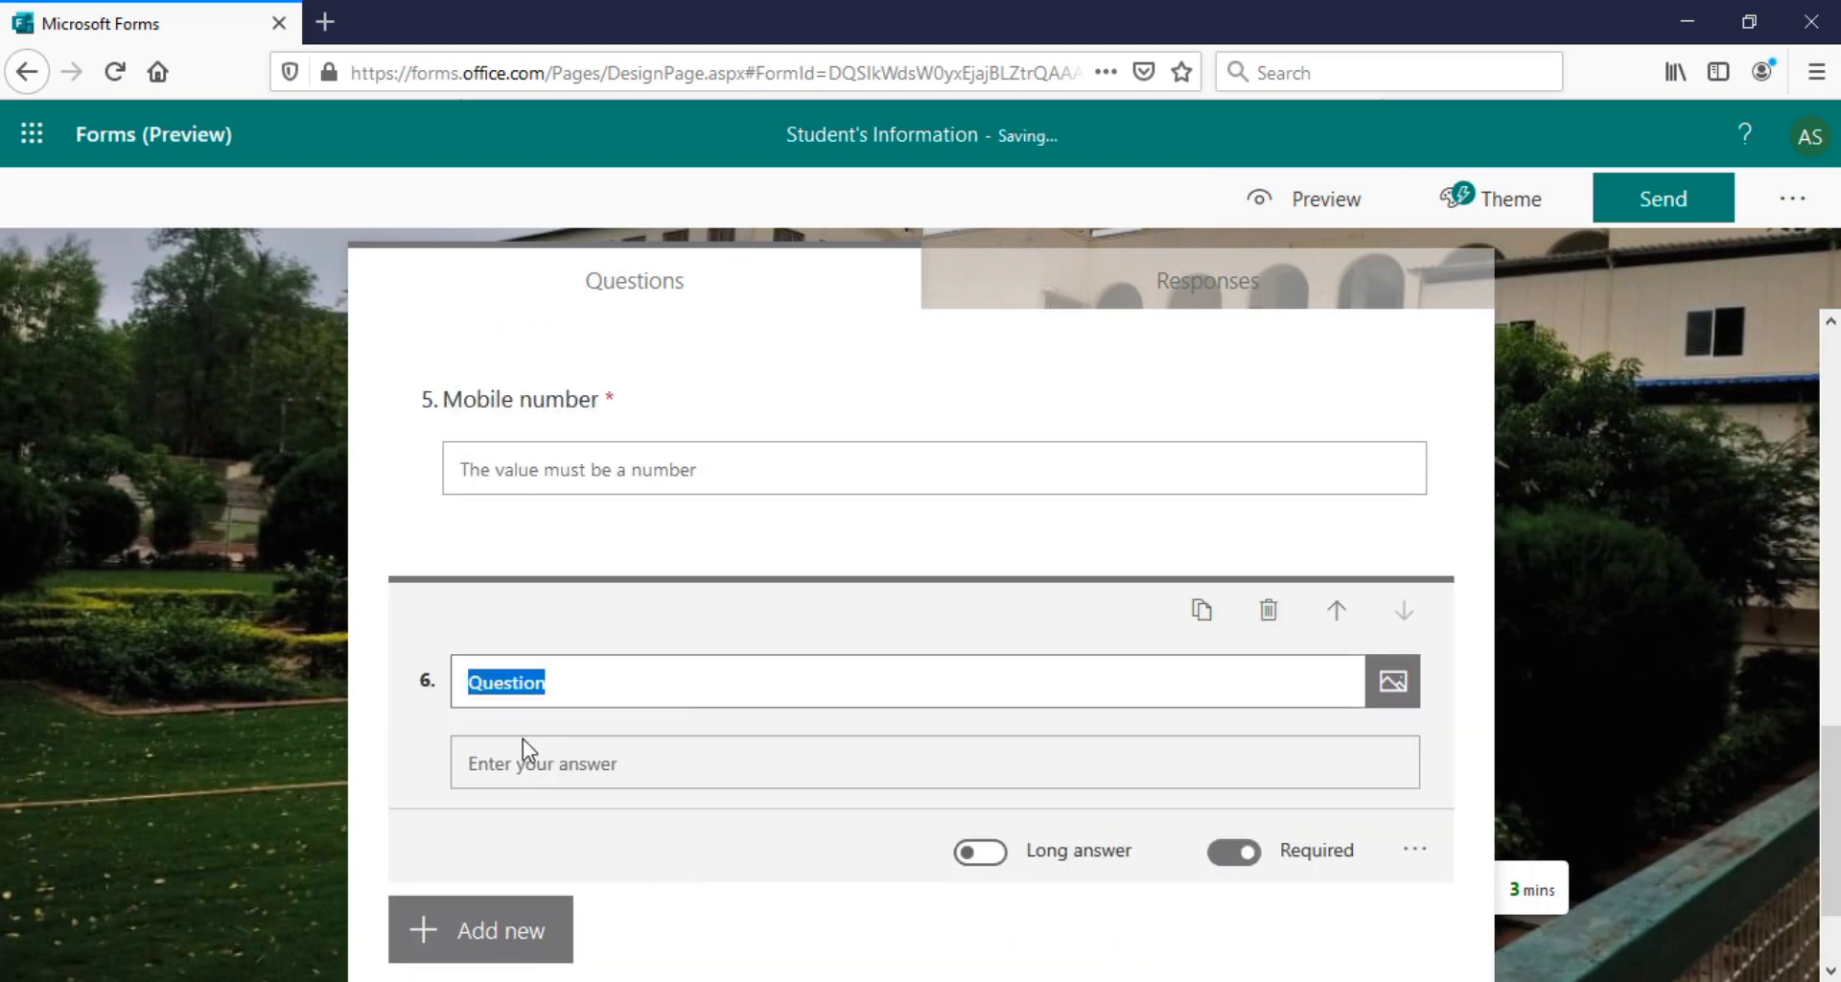
text(Address)
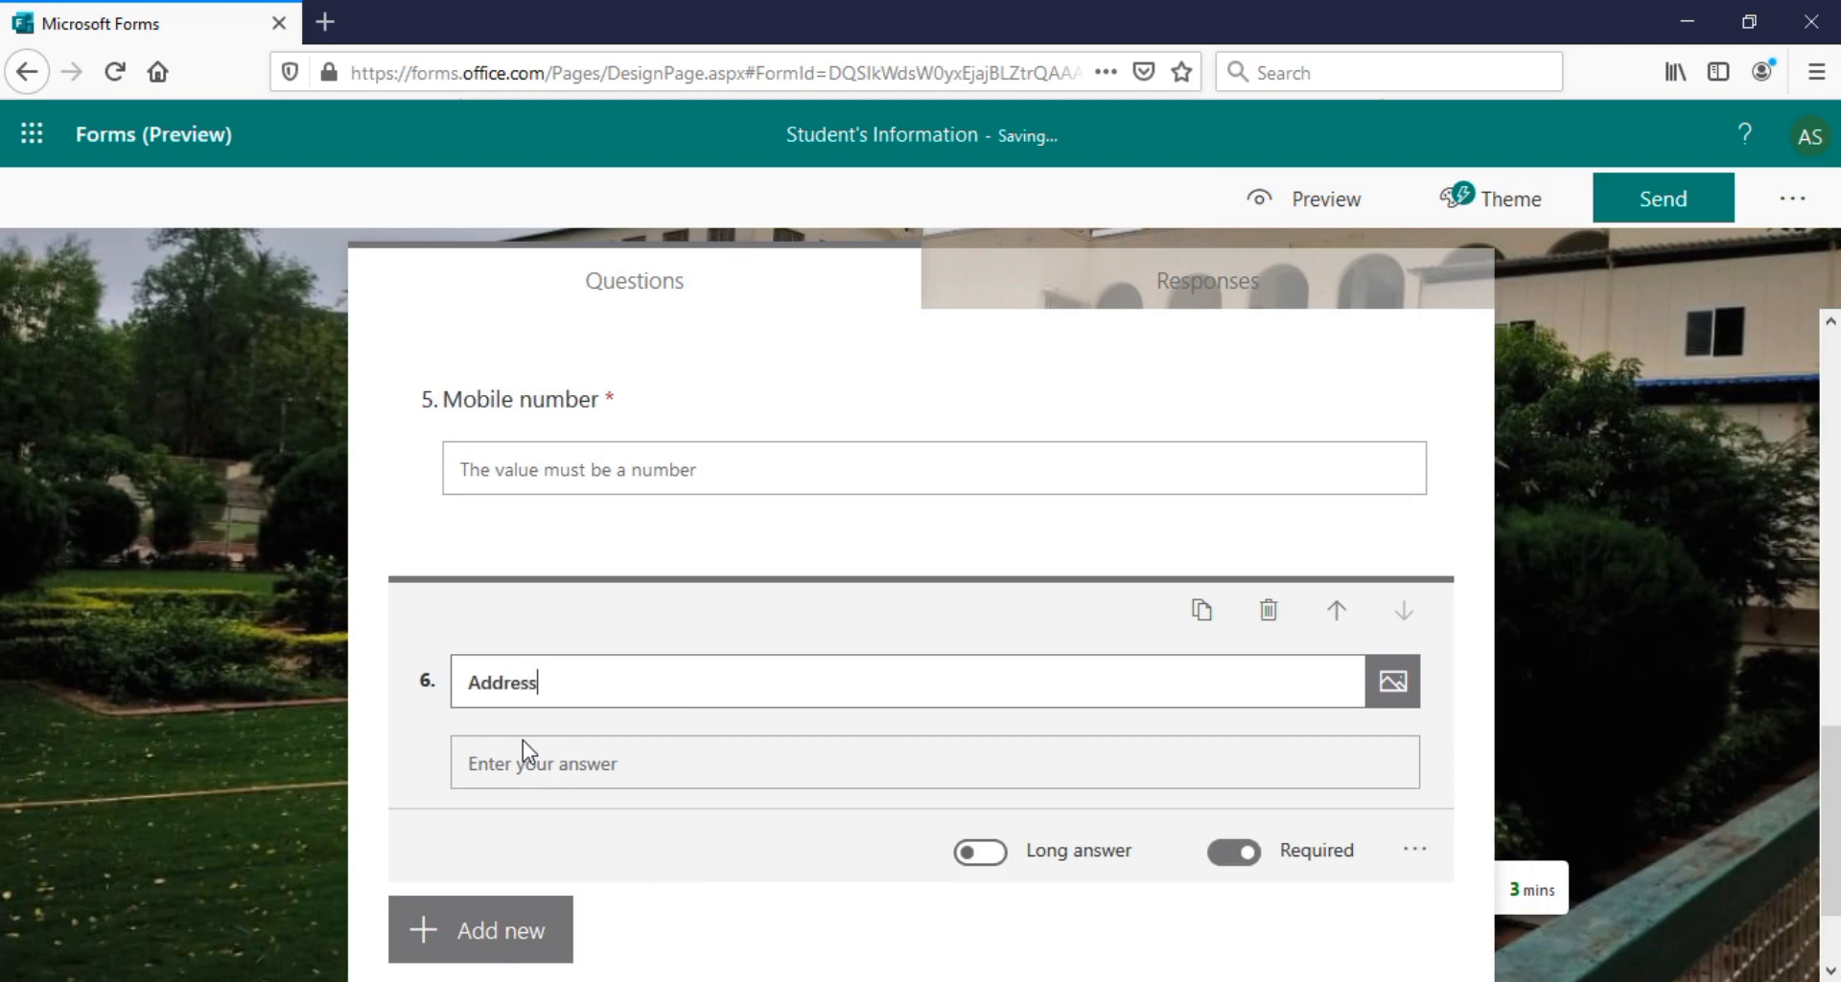
click(980, 852)
click(1822, 762)
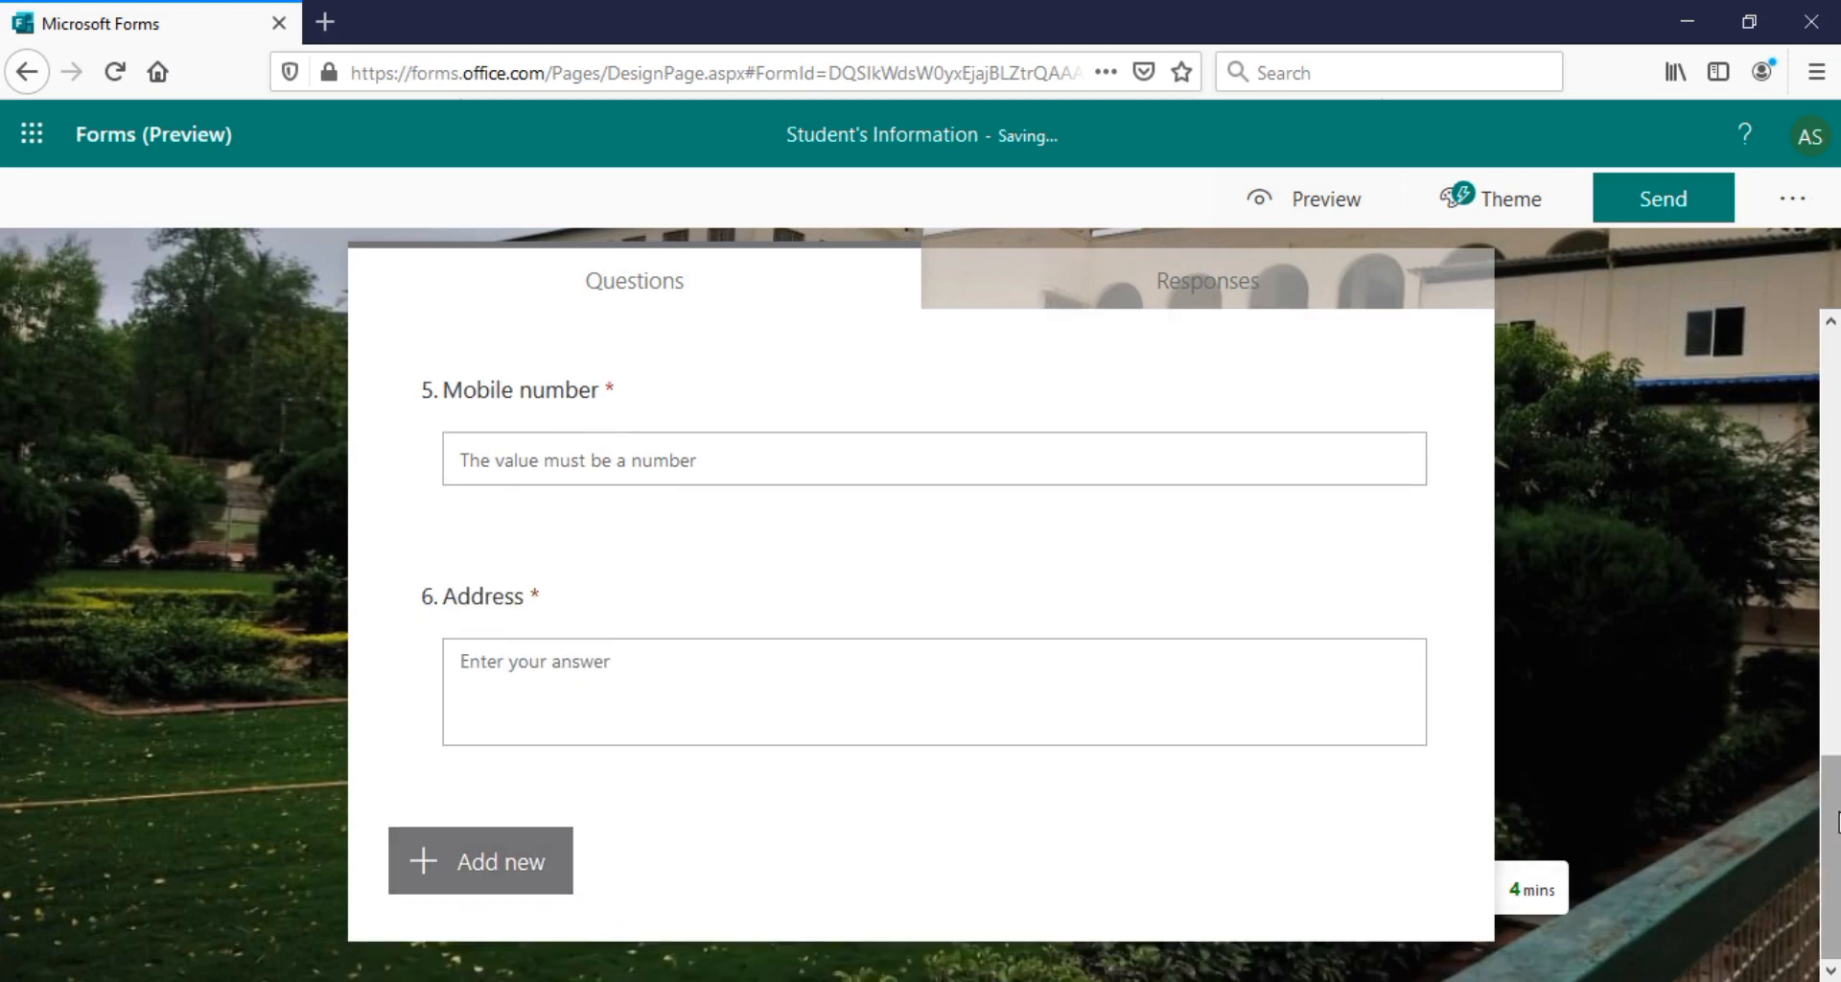
mouse_move(1832, 844)
mouse_down()
mouse_move(1832, 731)
mouse_move(1831, 858)
mouse_up()
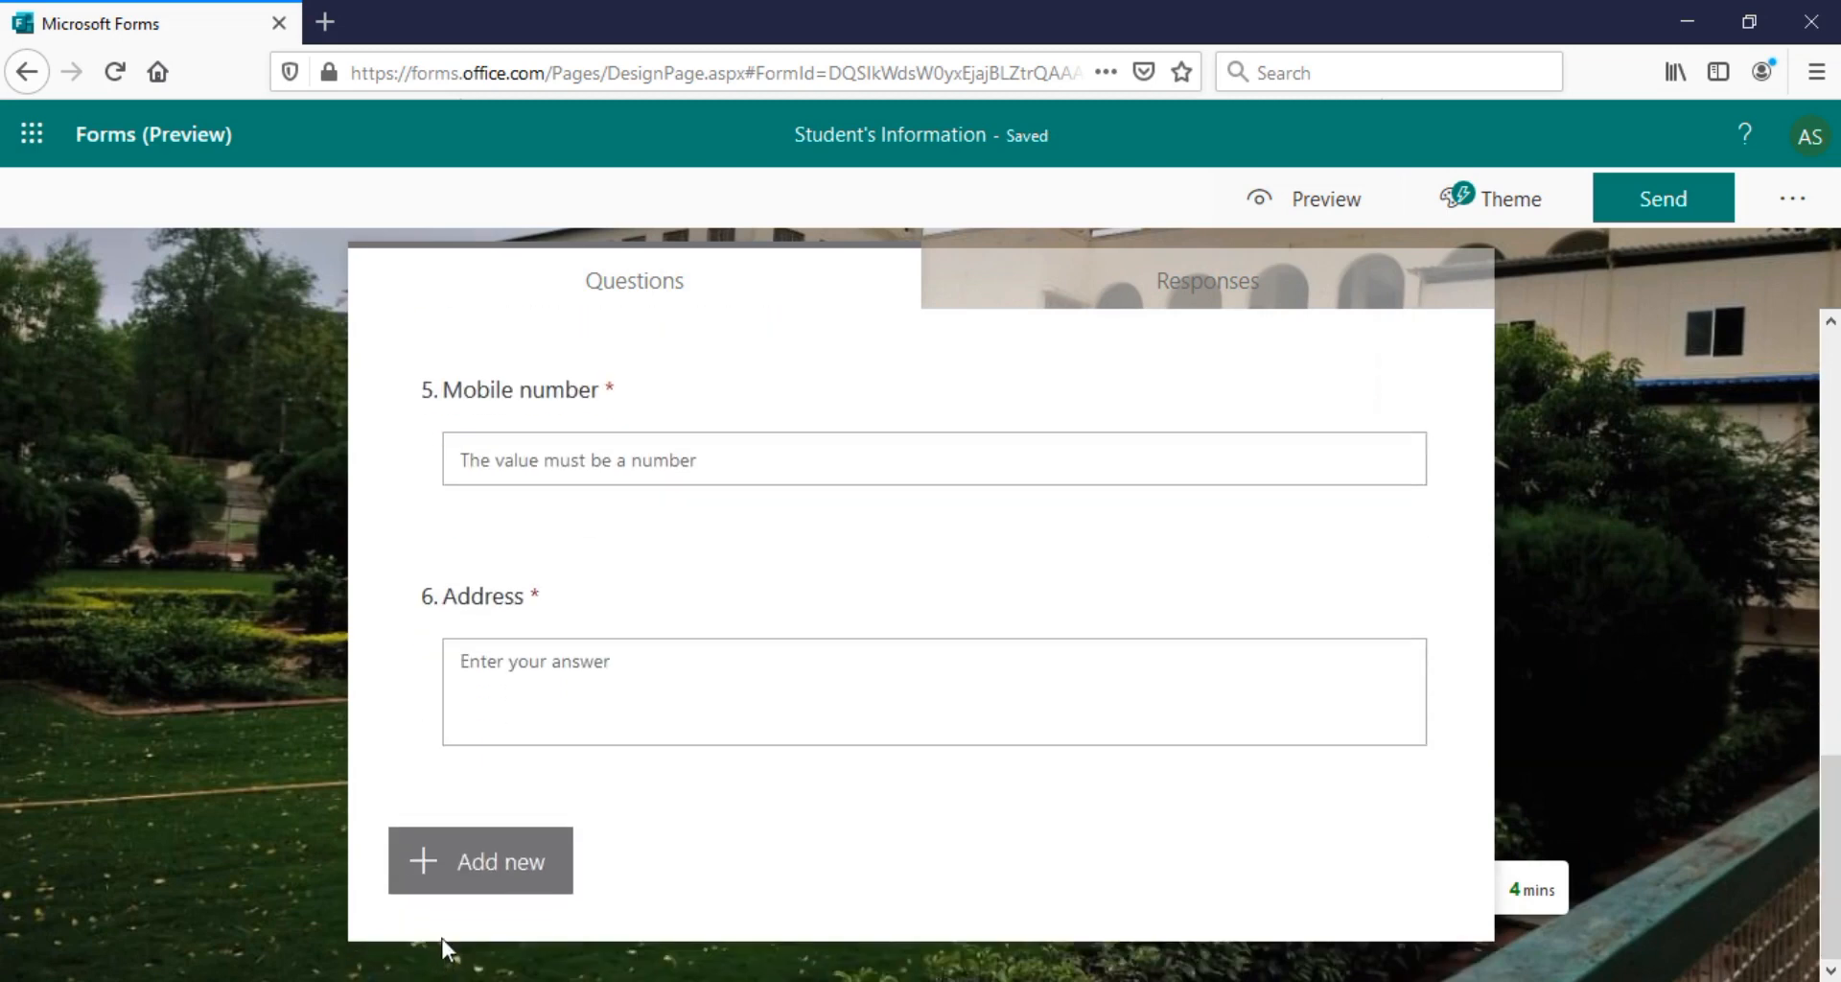
Delete the draft 'Class' text question and add a choice question titled 'Stream'
click(500, 874)
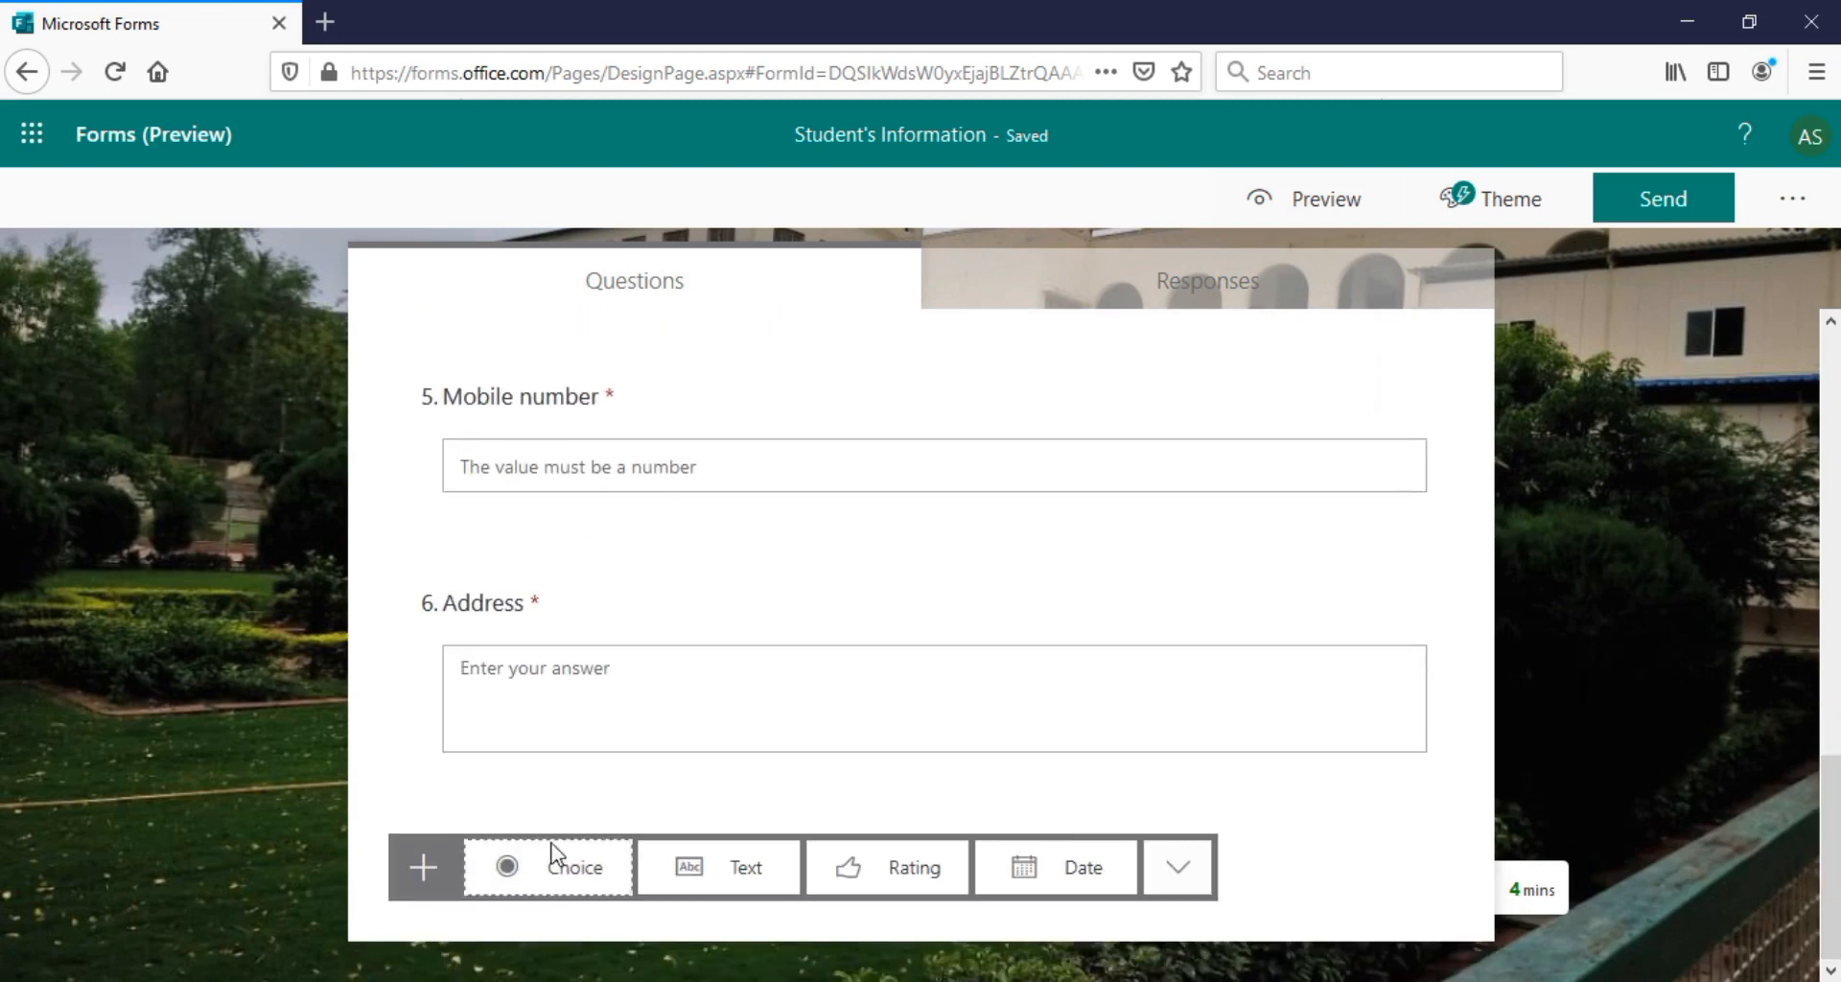
click(686, 873)
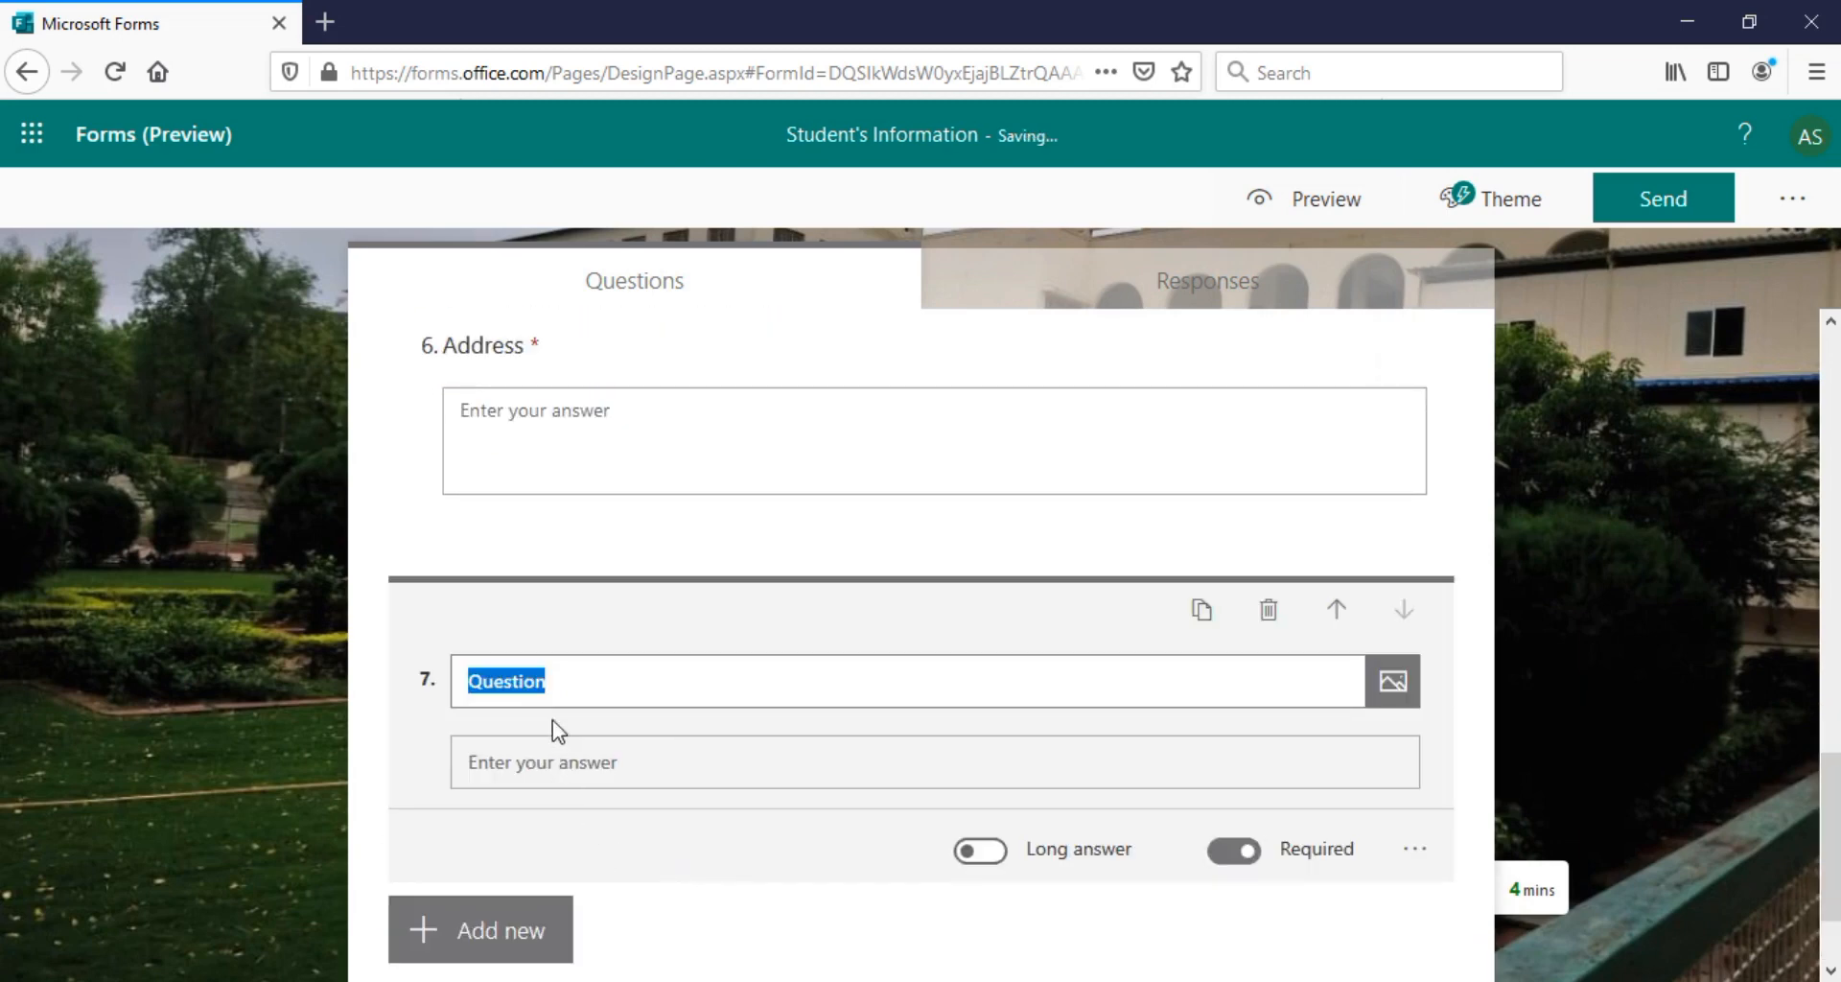
text(Class)
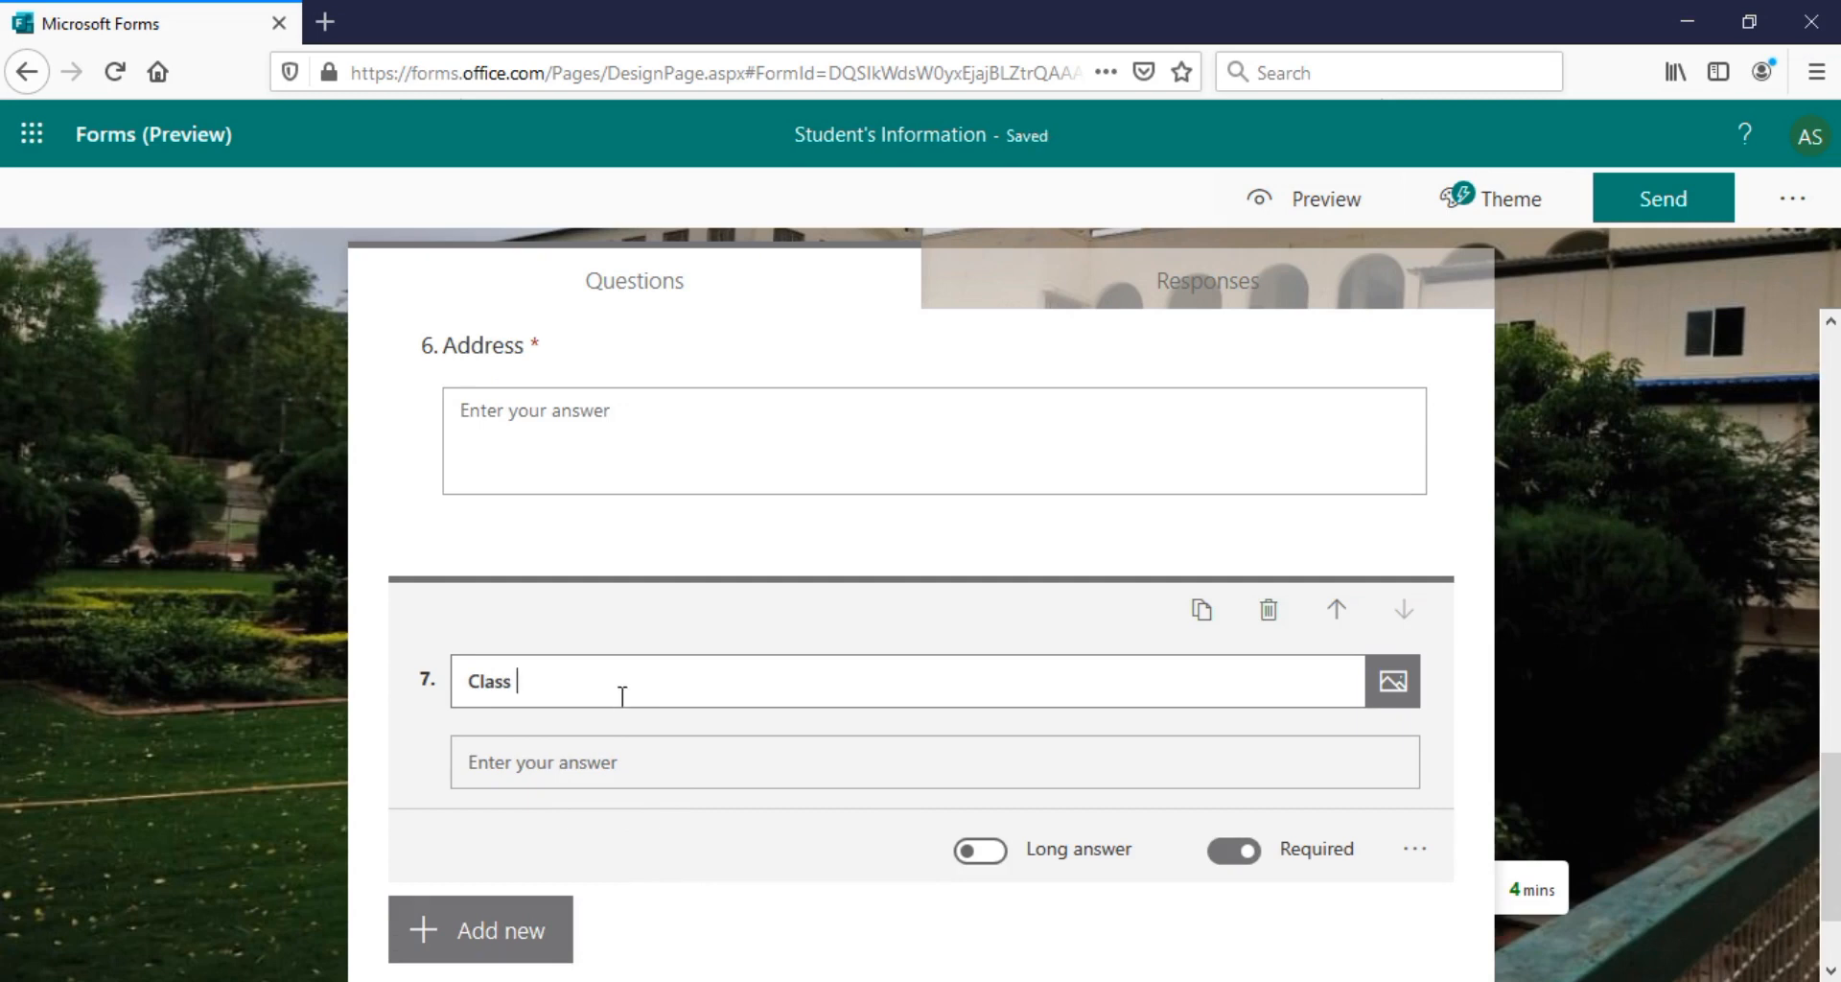
click(1264, 619)
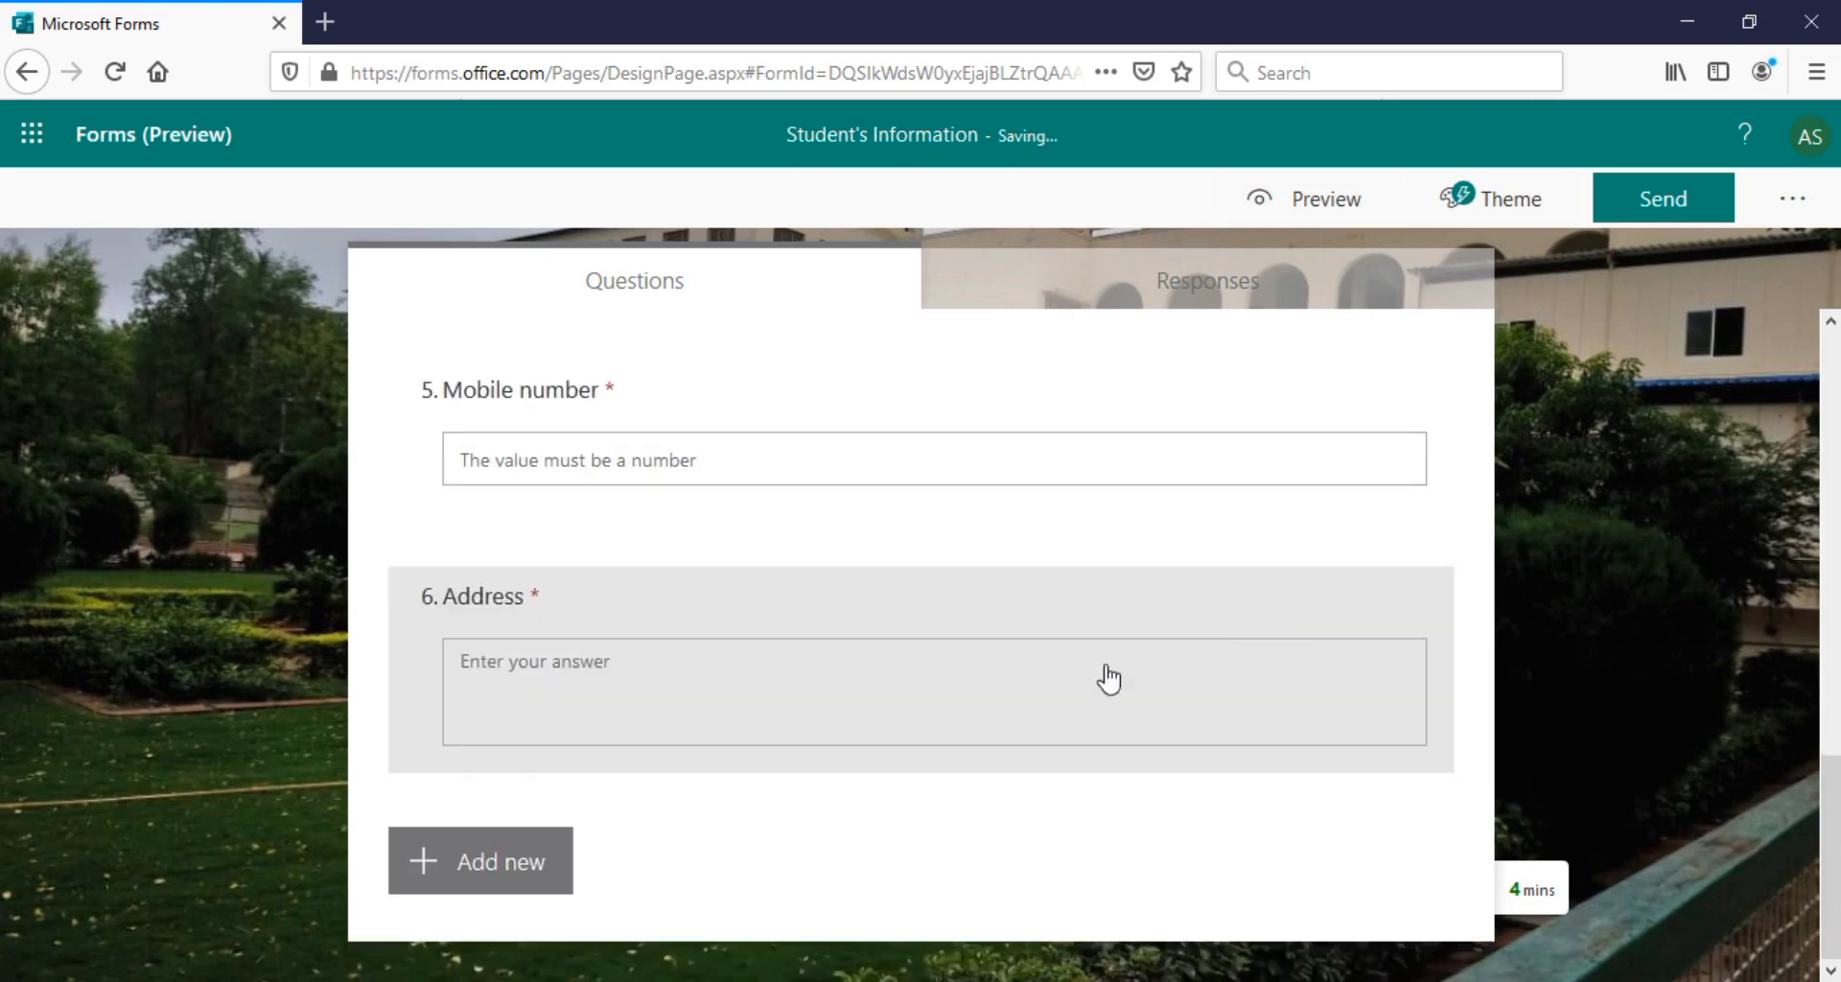
click(493, 875)
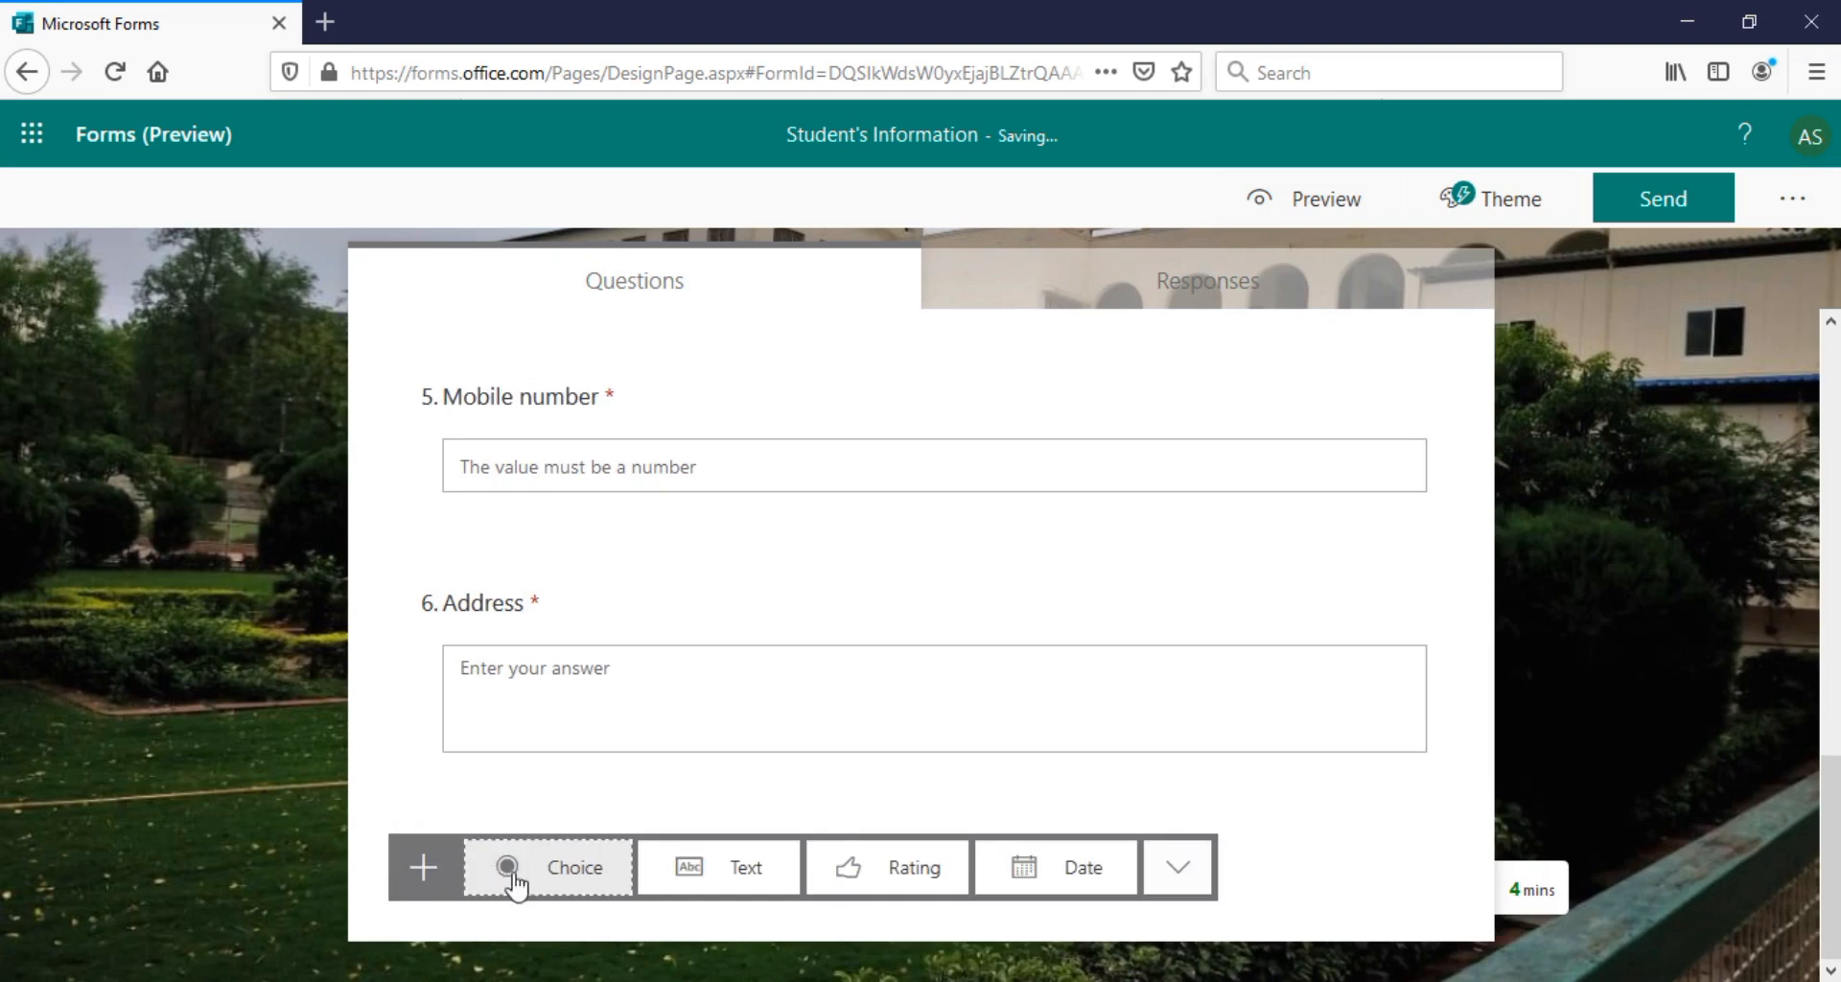
click(492, 874)
key(BackSpace)
key(BackSpace)
key(BackSpace)
text(Stre)
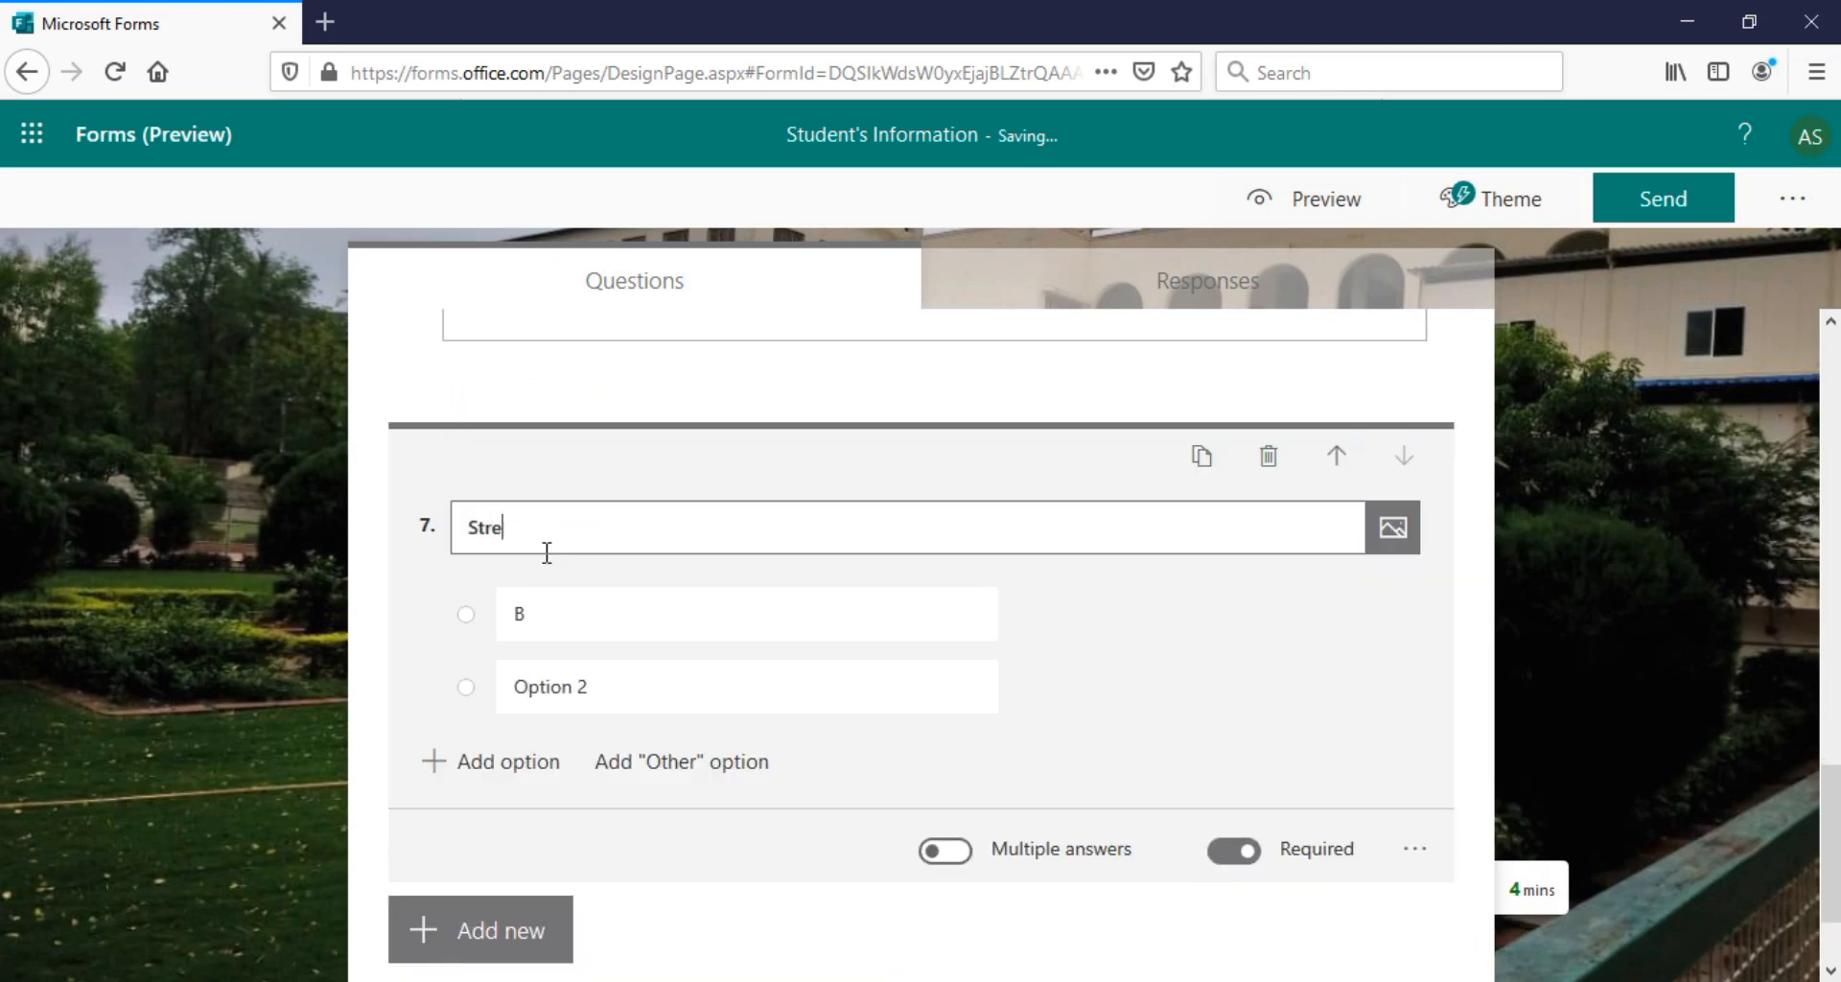
text(am)
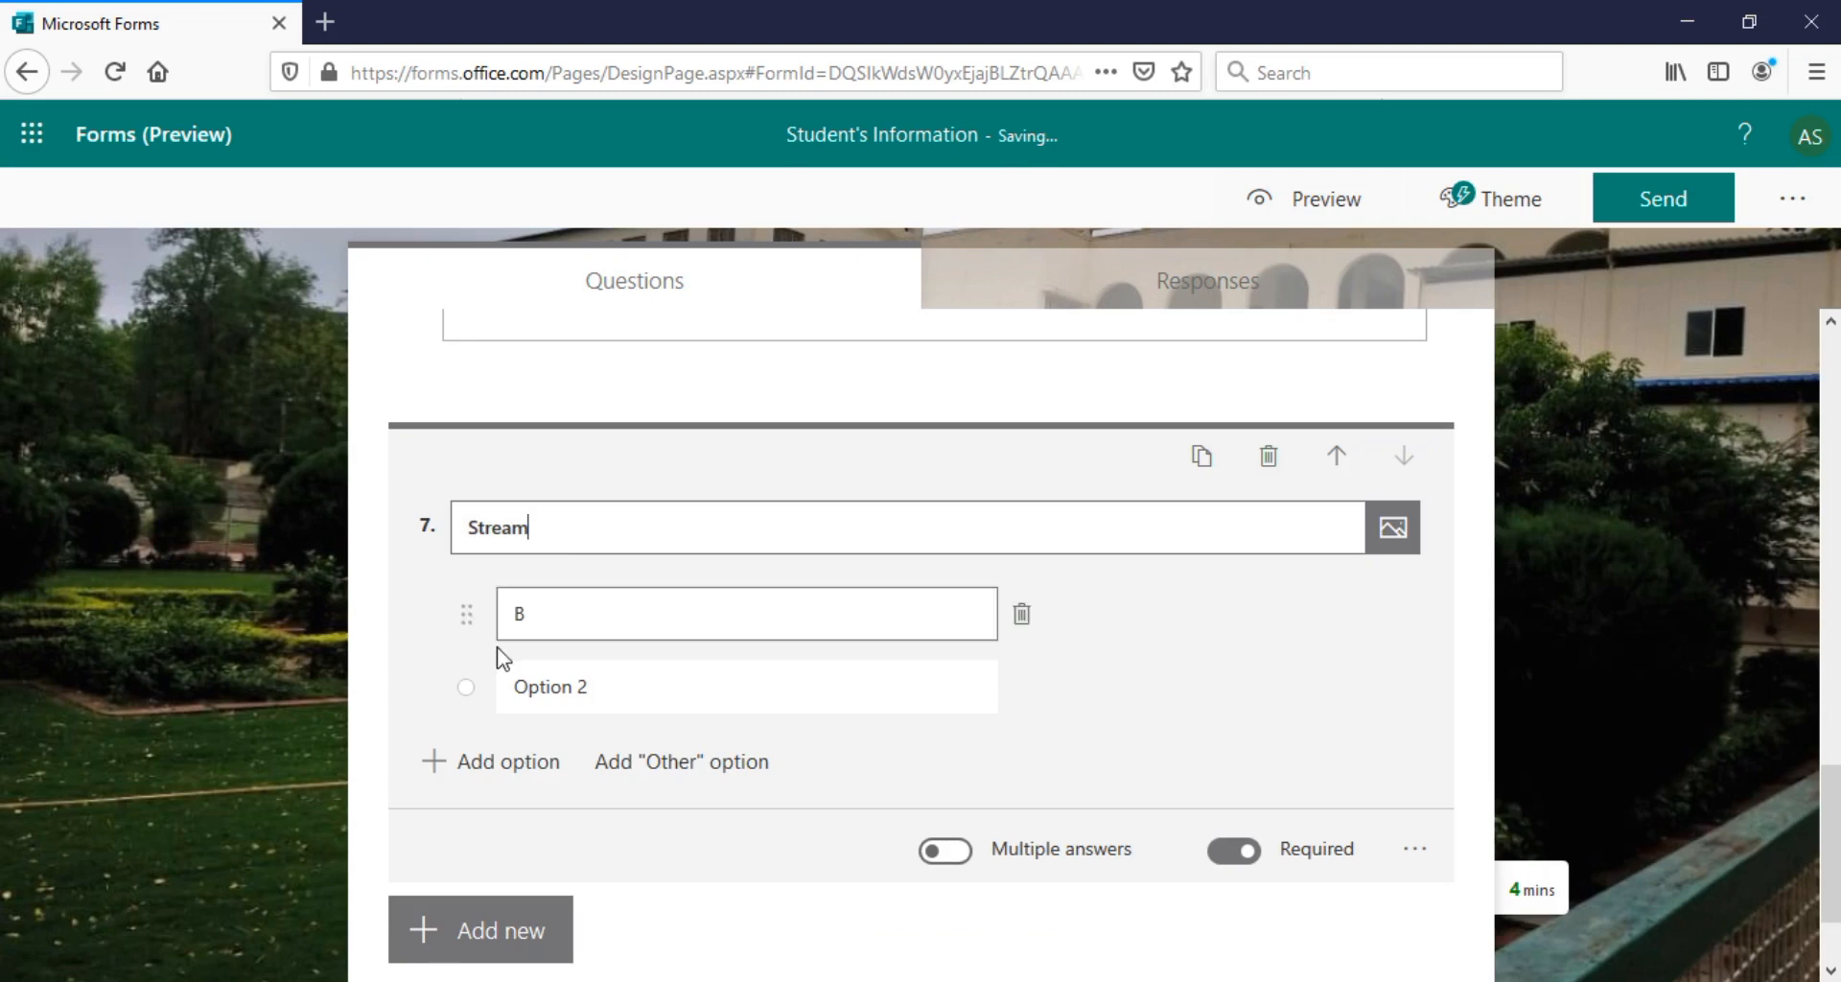
Fill in the Stream options B.A, B.Sc, B.Com, B.C.S and B.C.A
click(558, 623)
key(BackSpace)
text(B)
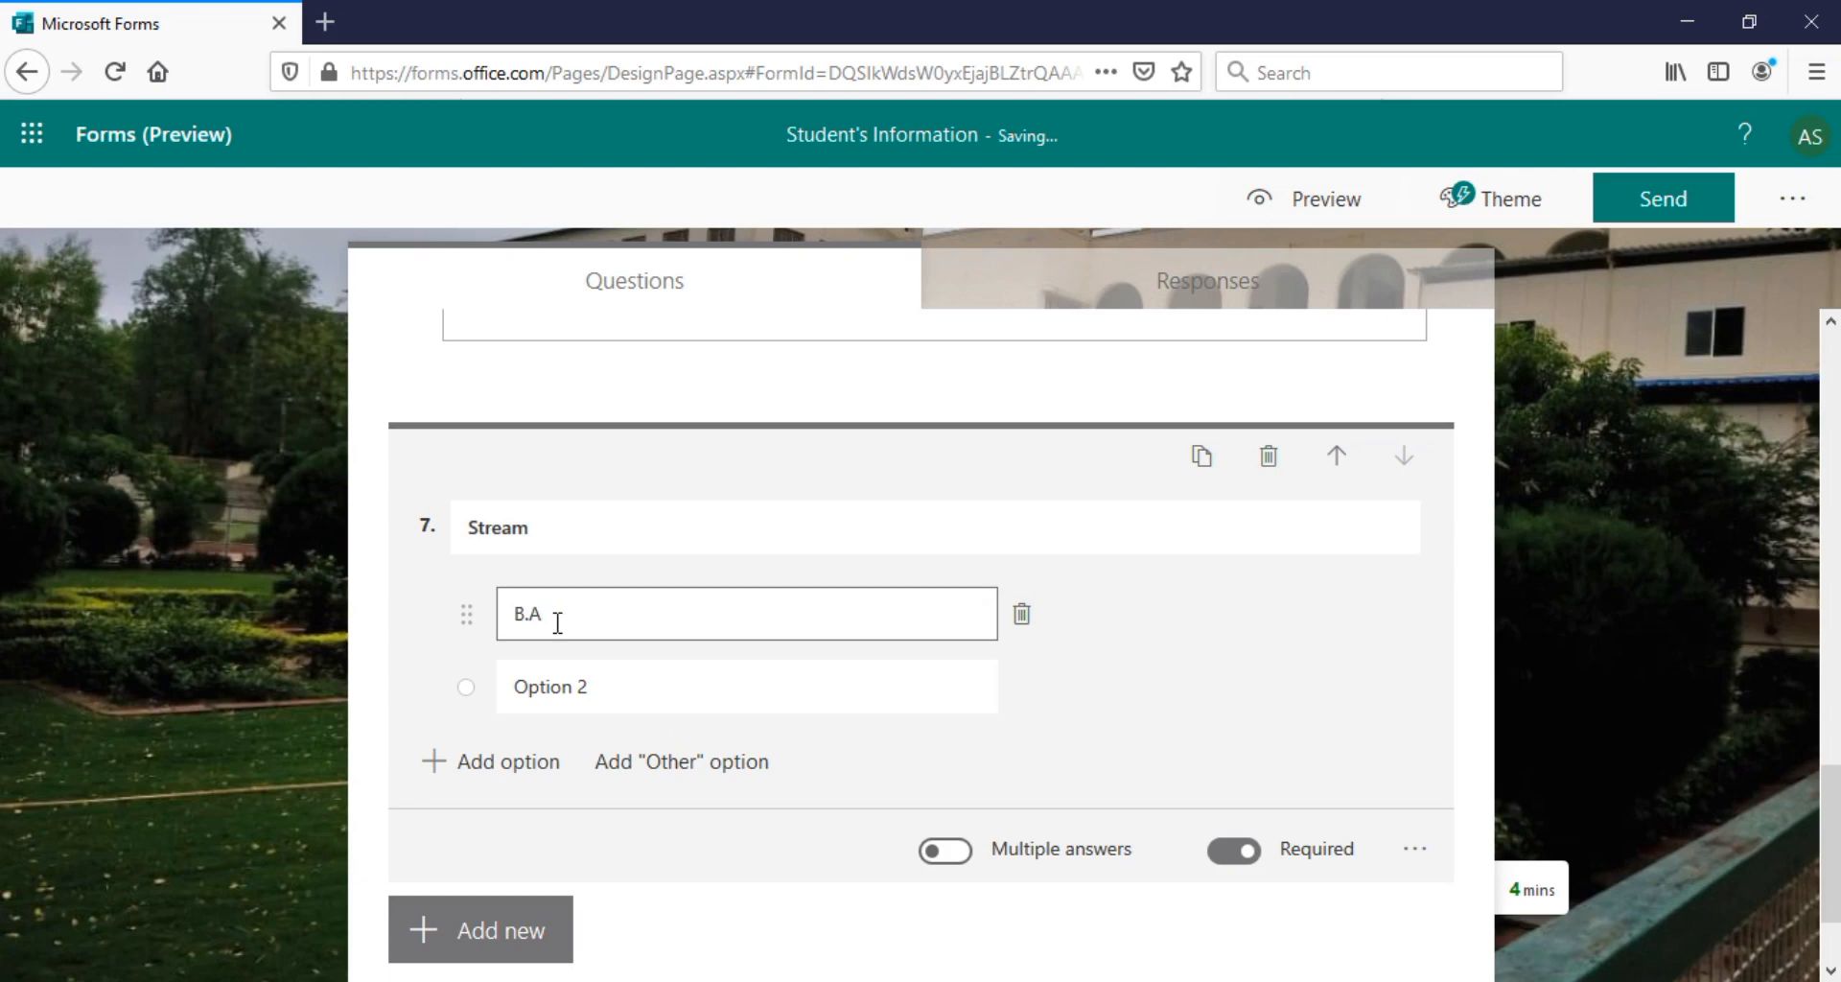
text(.A)
click(546, 700)
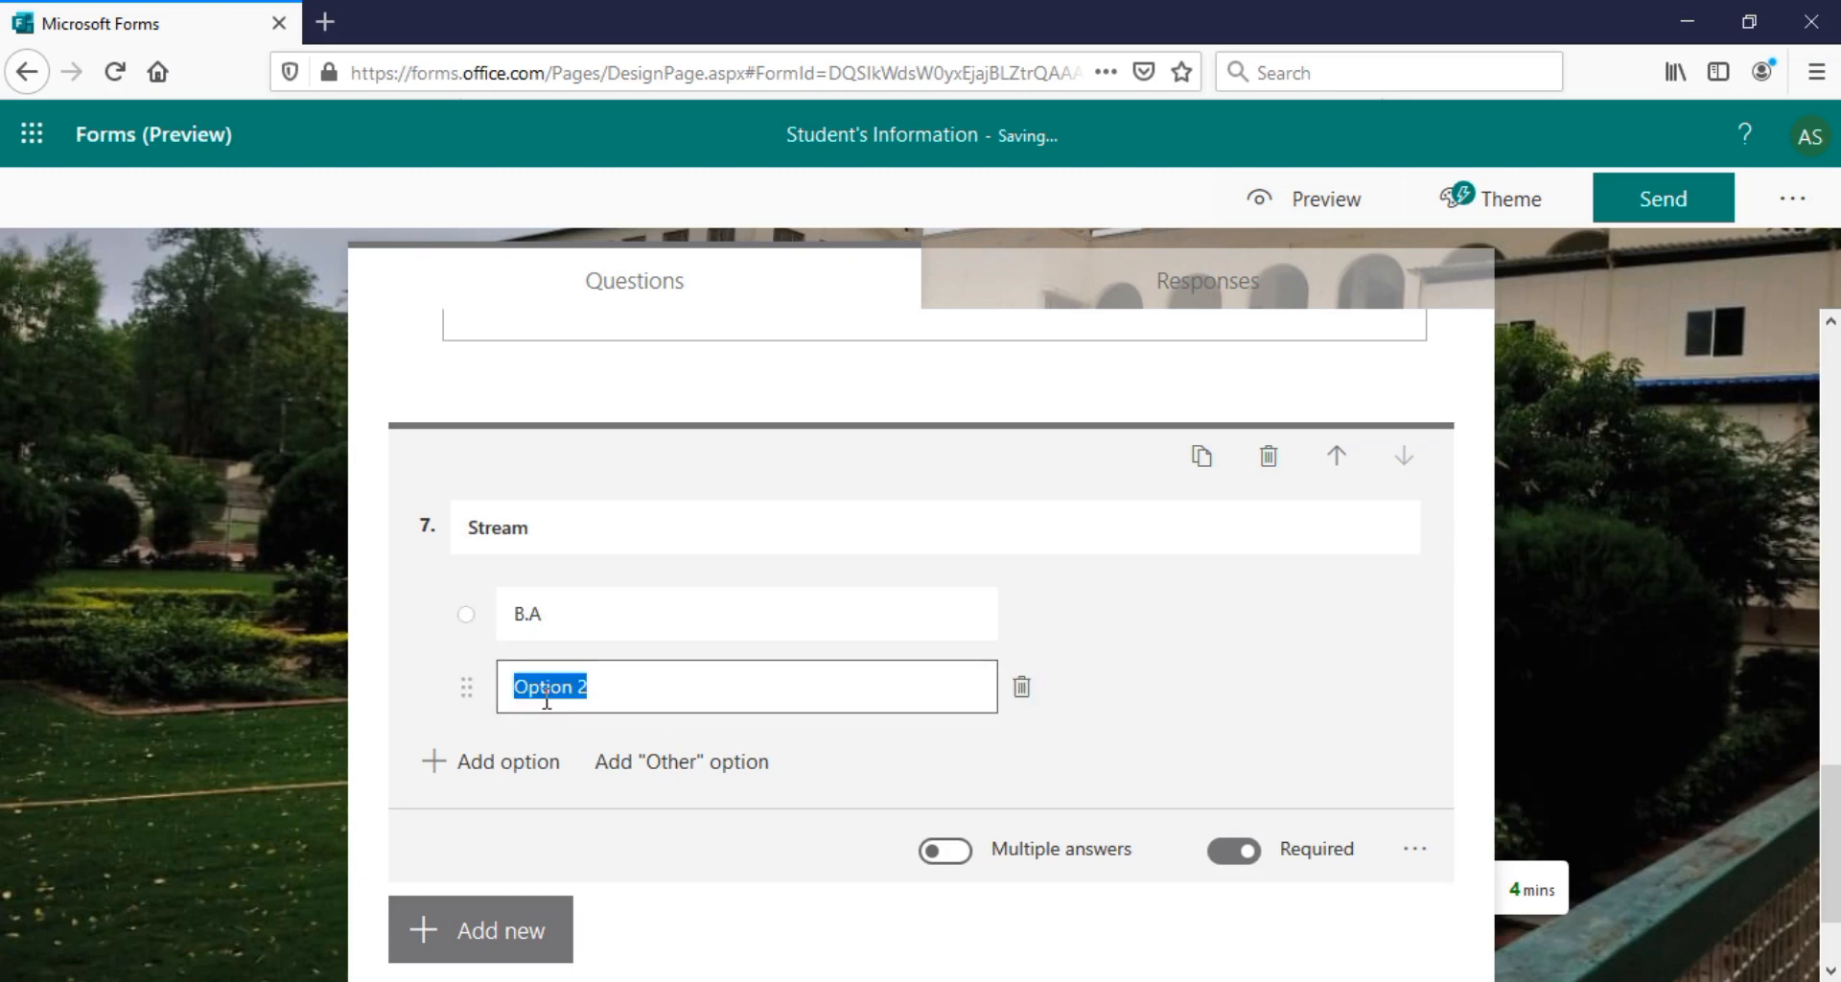
text(B.Sc)
key(Return)
text(B)
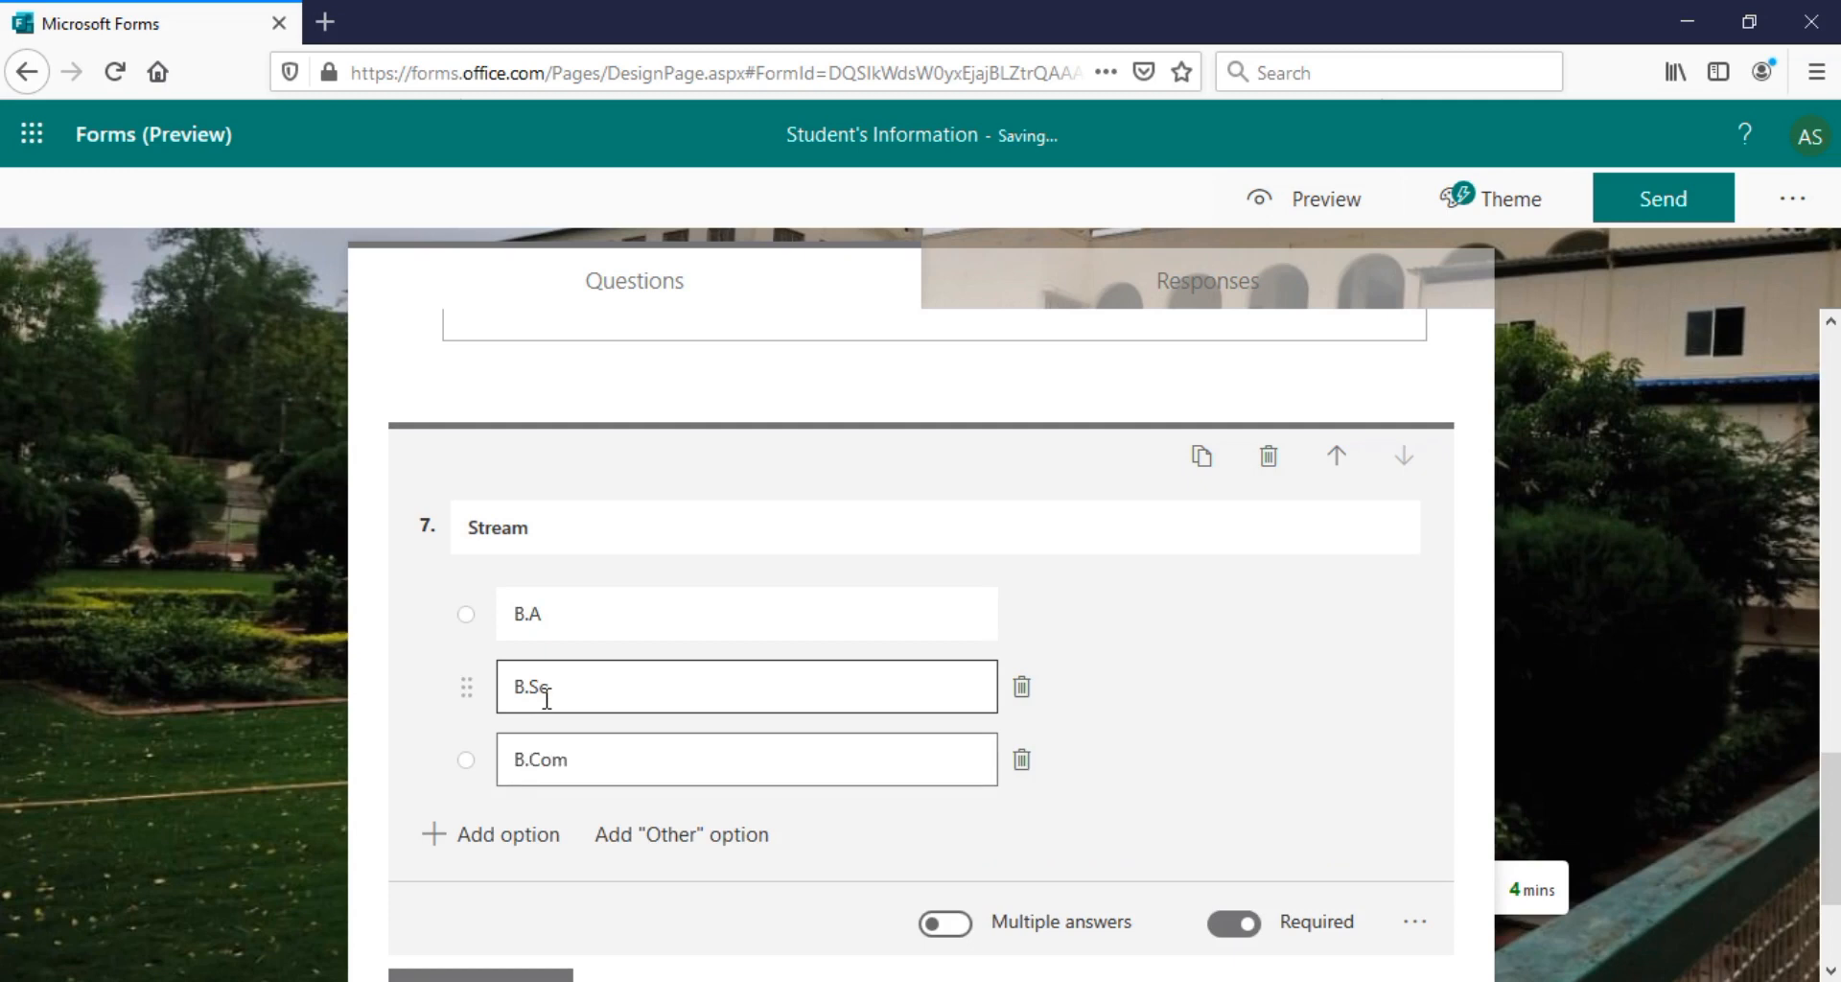
key(Return)
text(B.C.S)
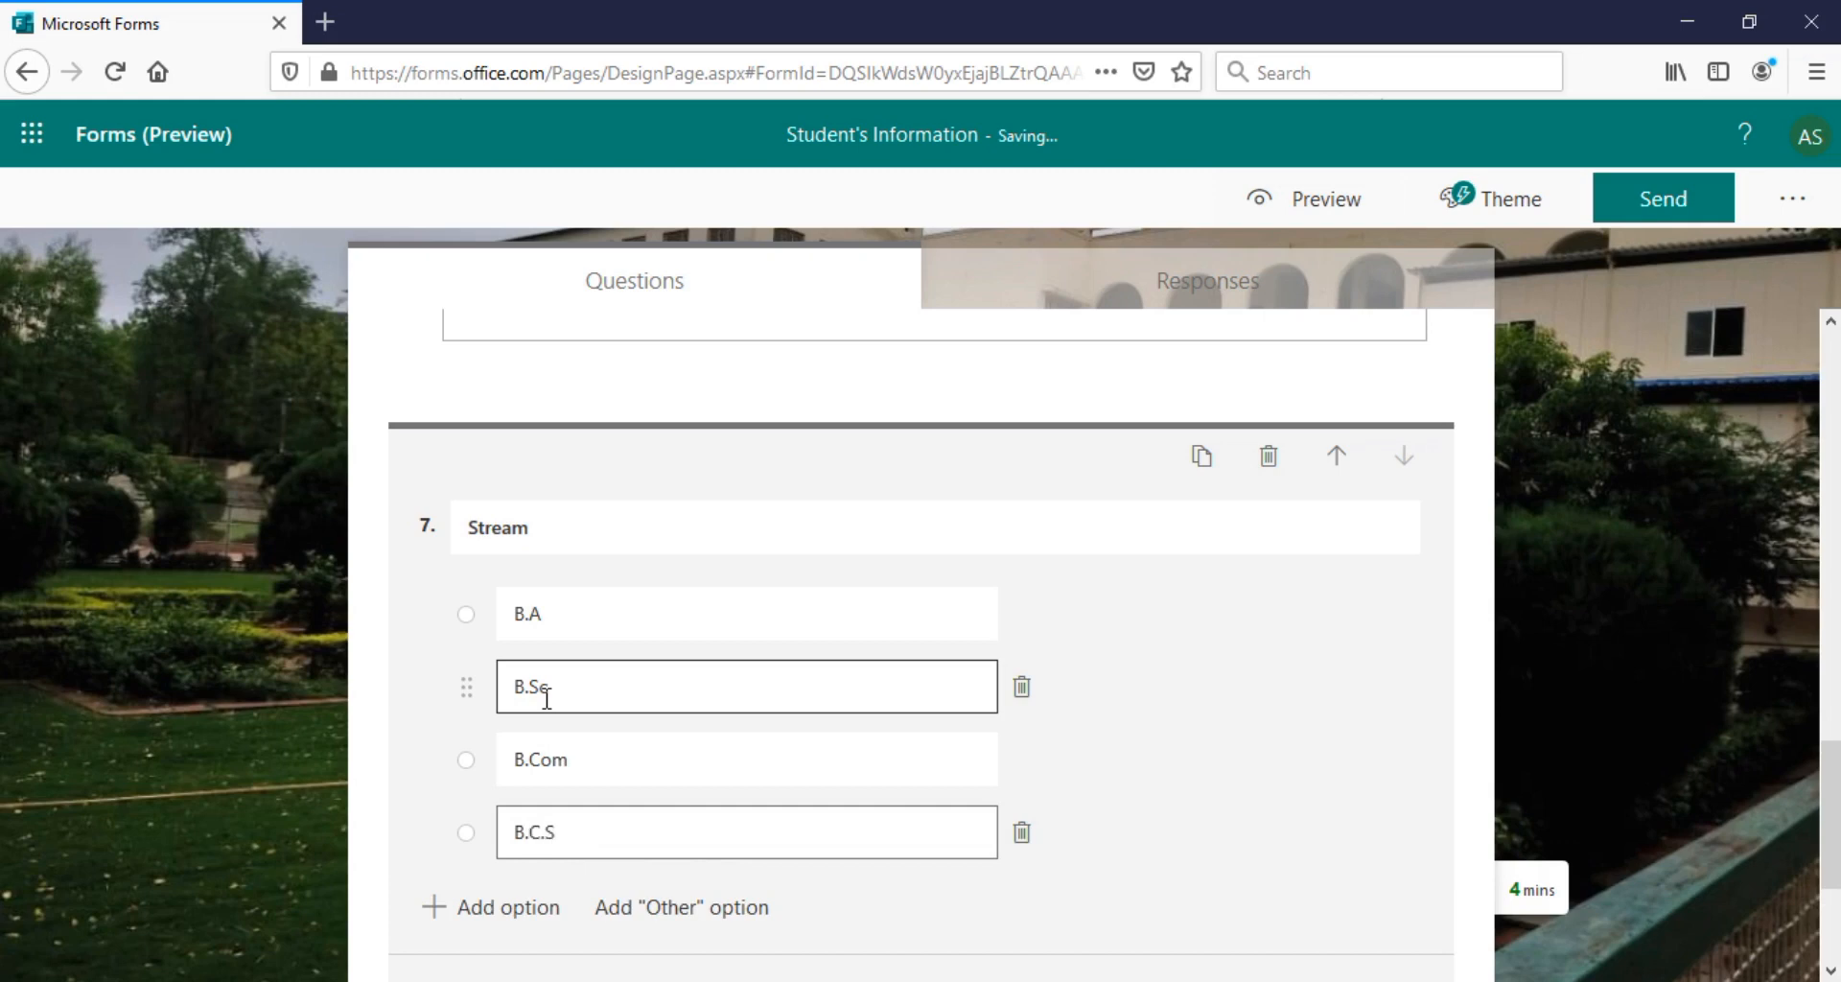
key(Return)
text(\)
key(BackSpace)
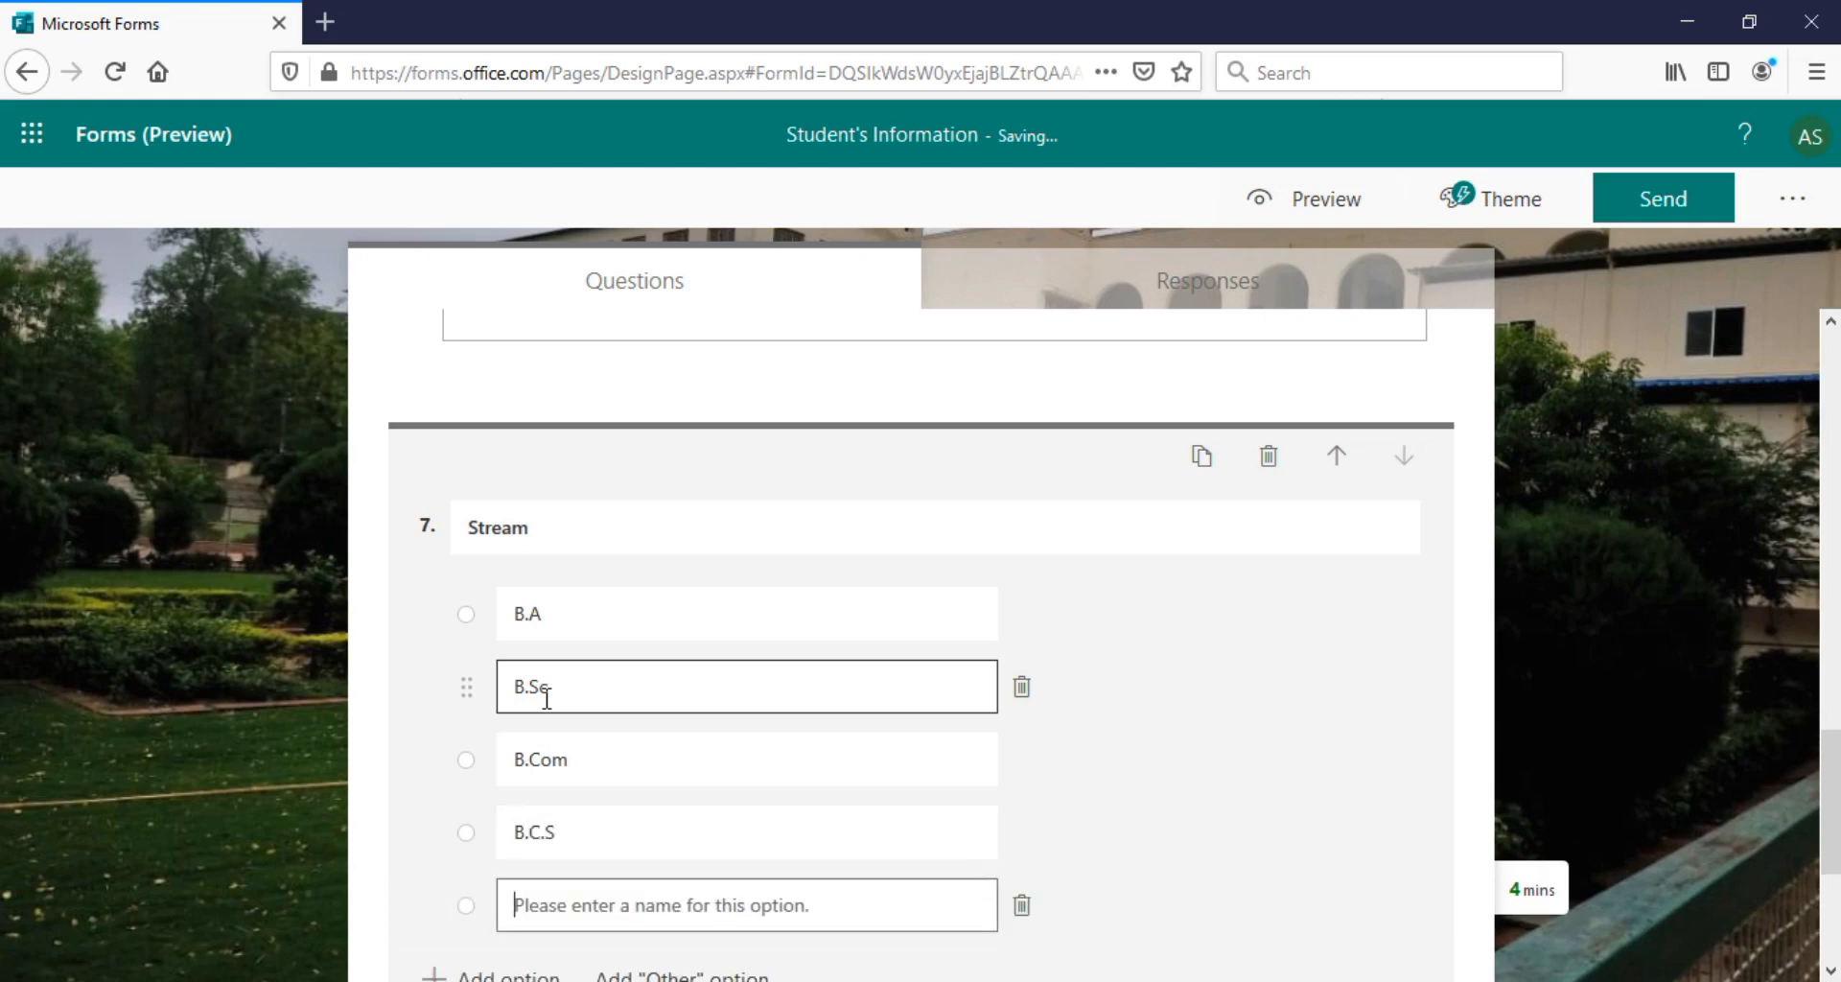
text(B.C.A)
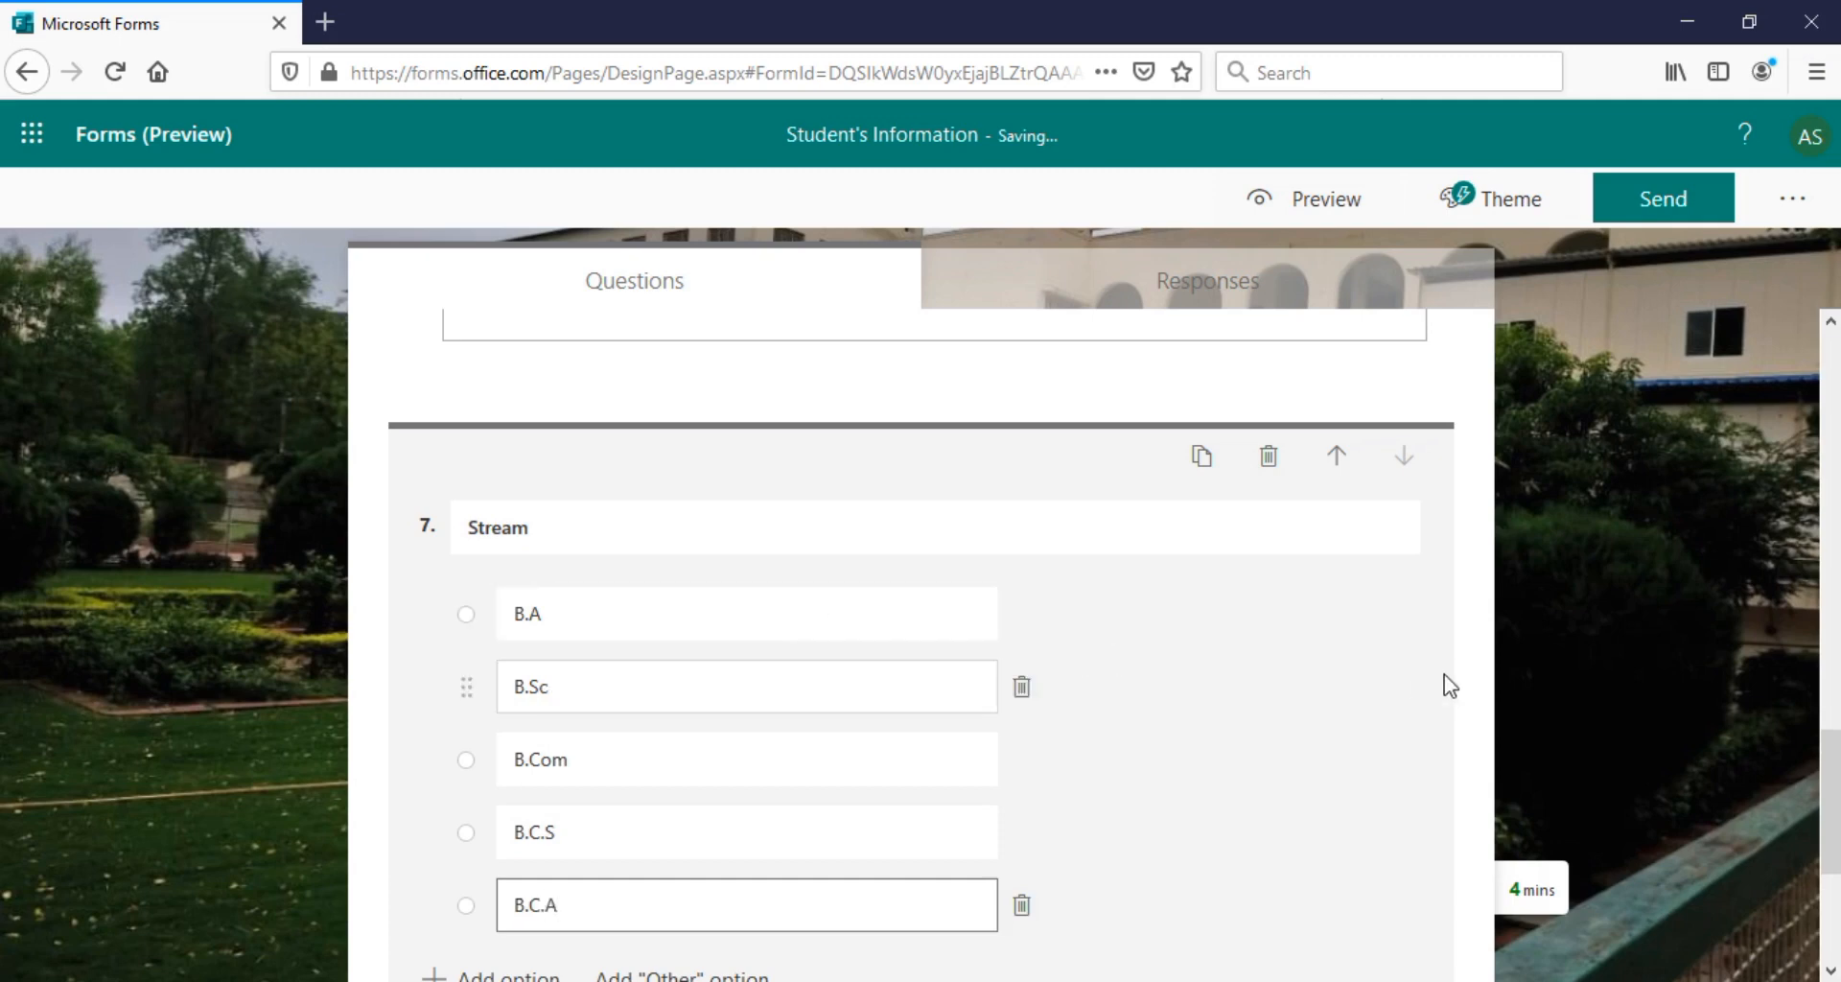
drag(1829, 789, 1830, 854)
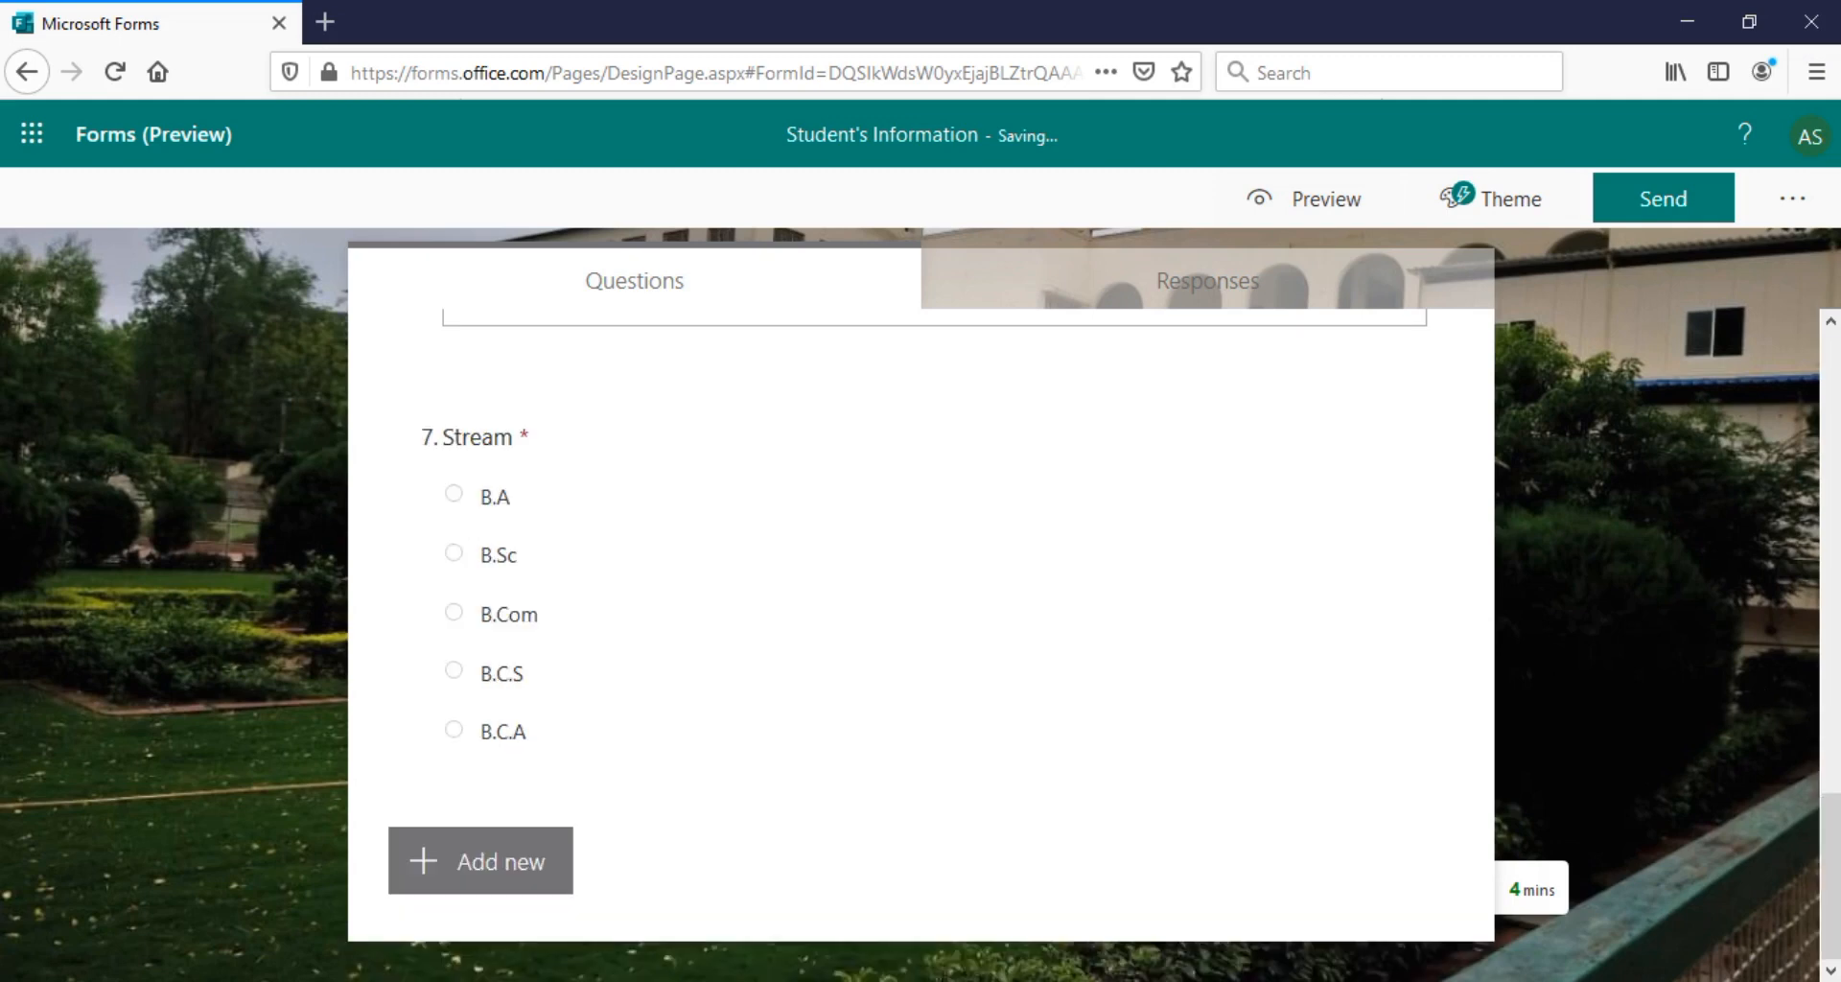
click(532, 869)
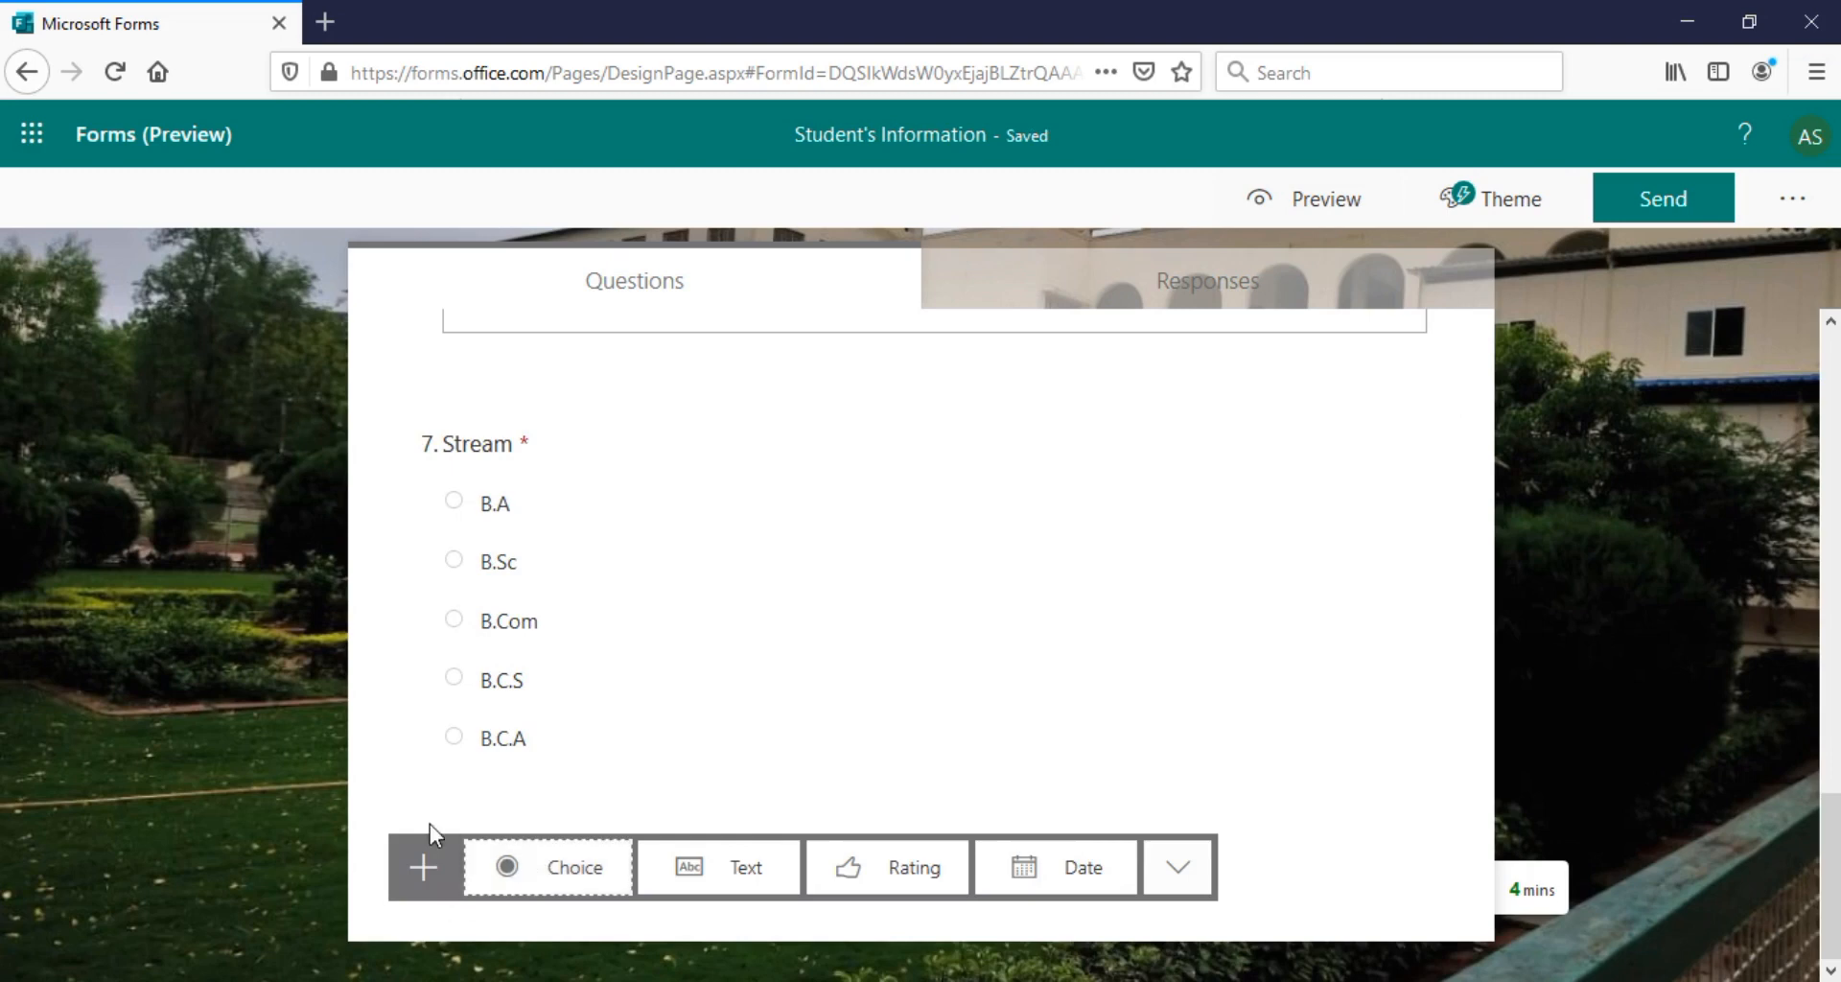
Add question 8 'Class' with the choices first year, second year and third year
click(566, 877)
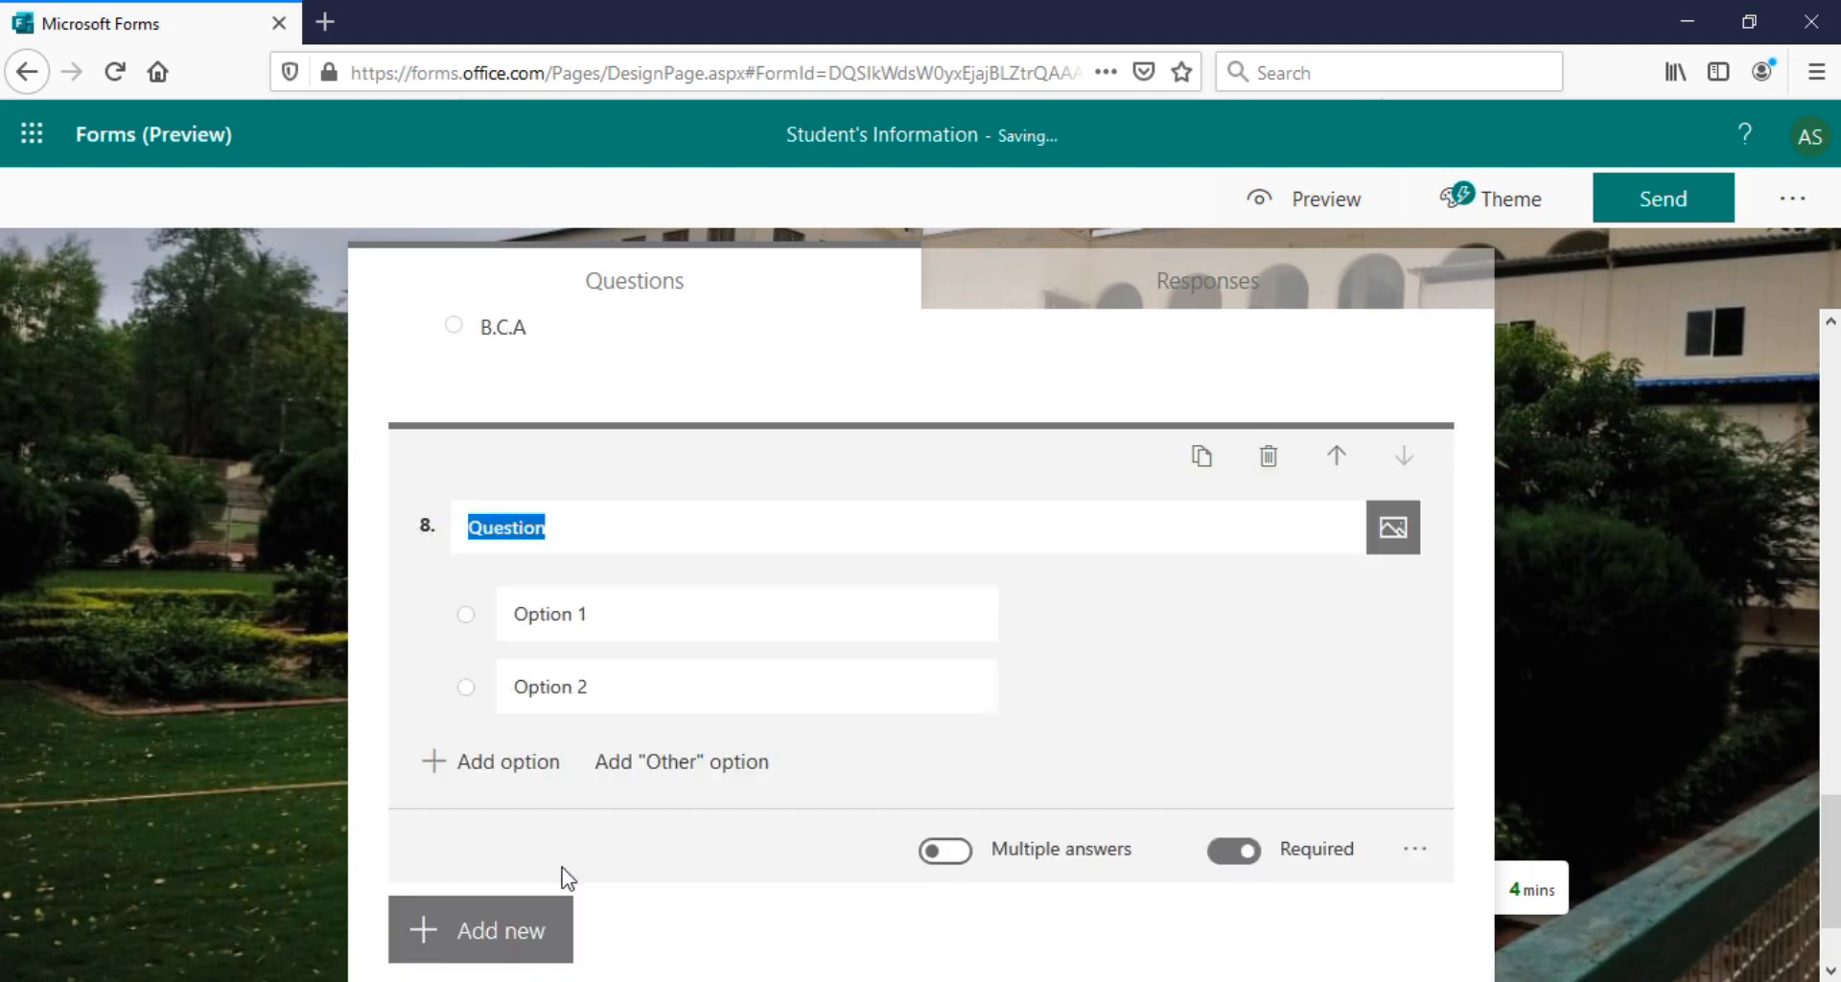
text(Class)
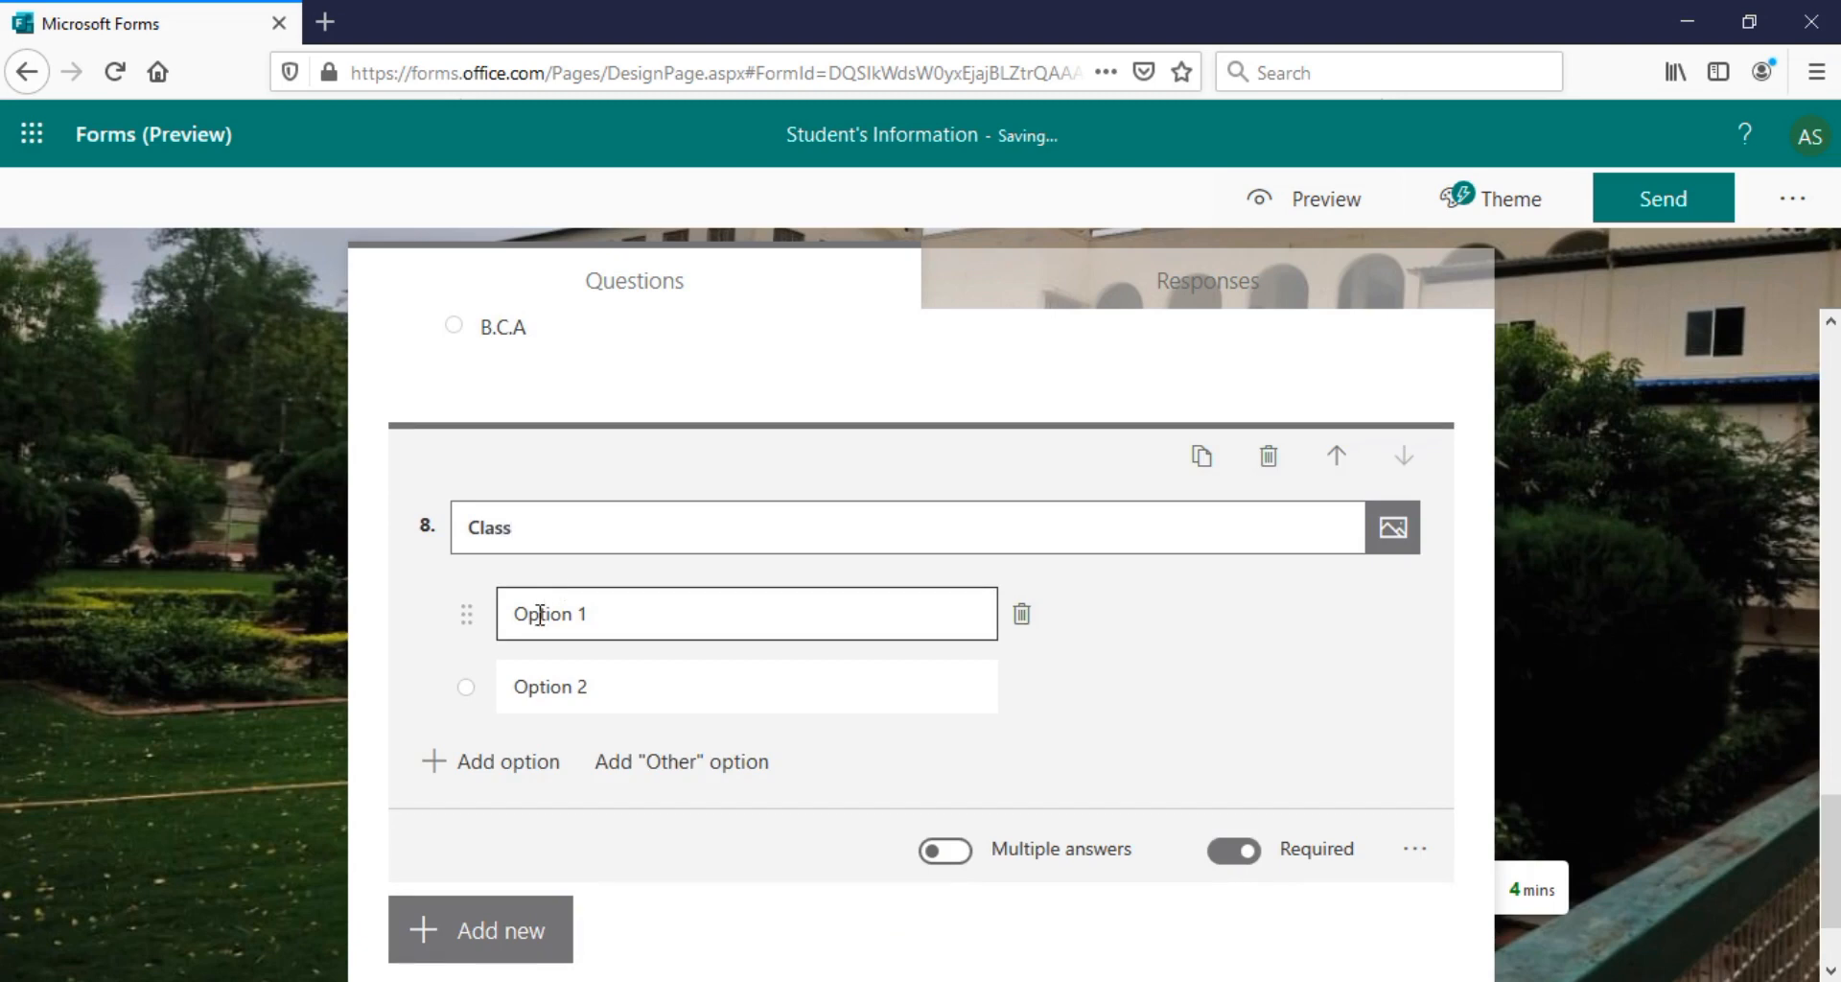
click(540, 614)
text(()
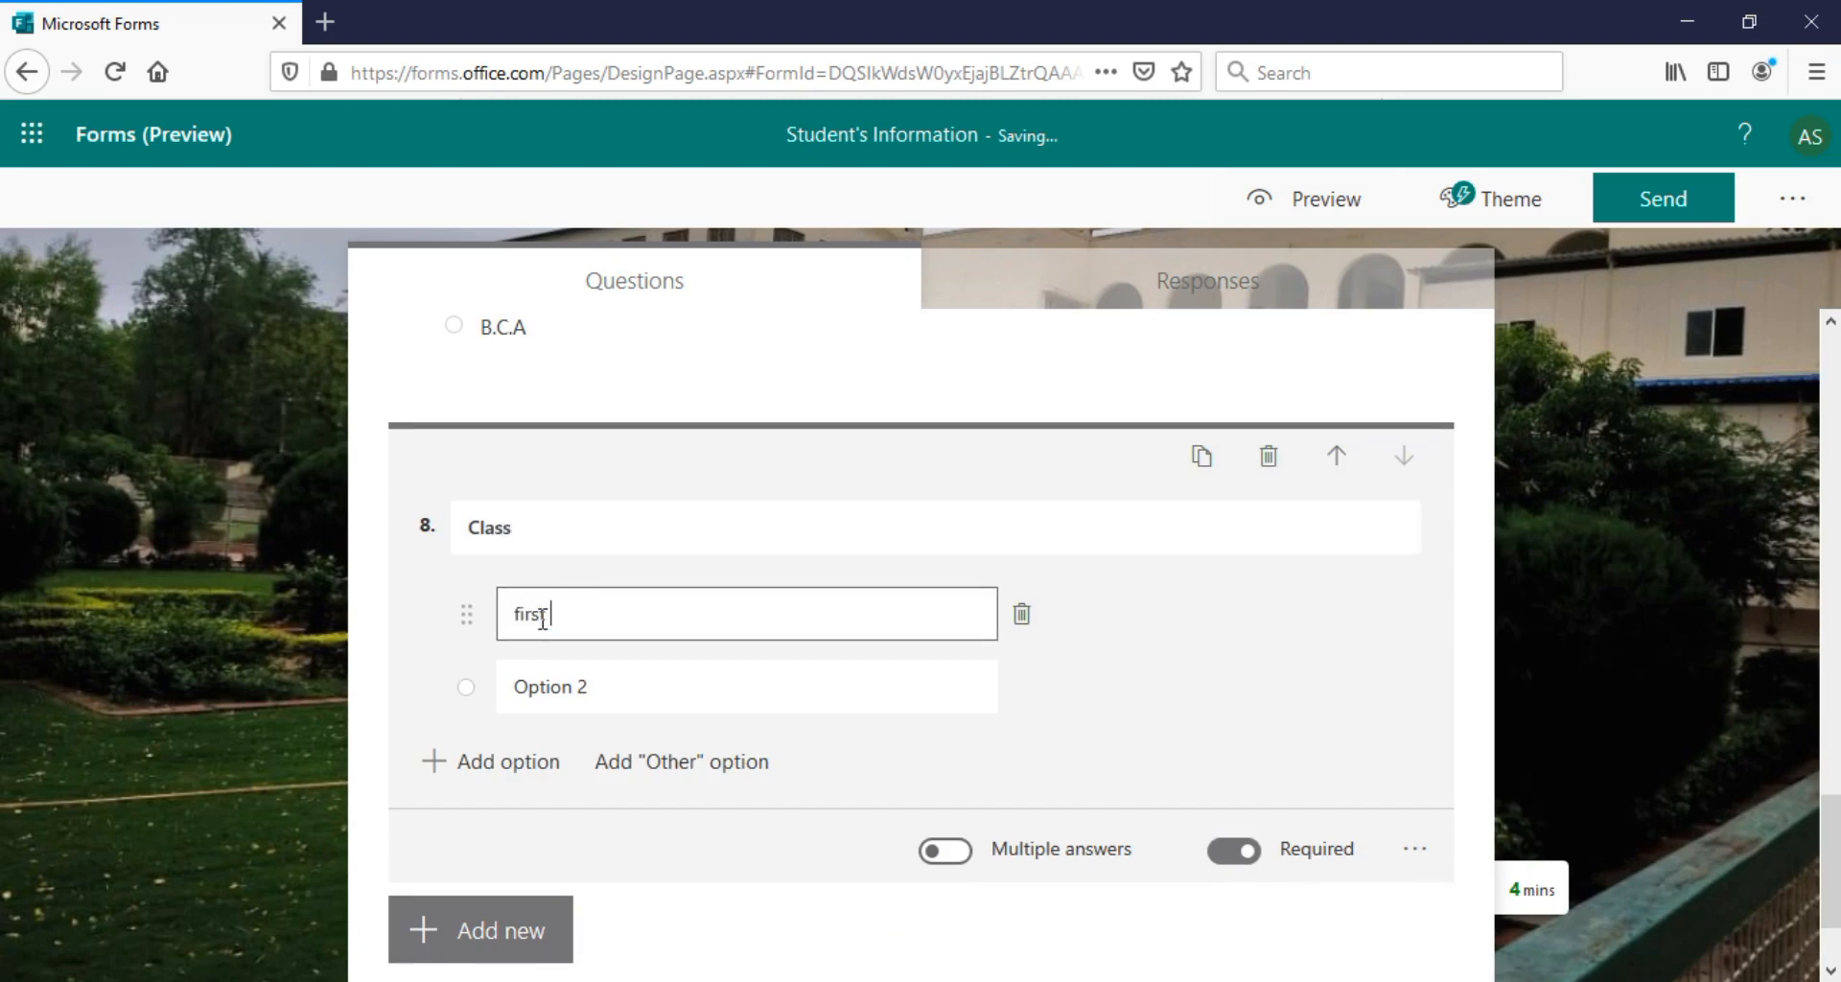
key(Tab)
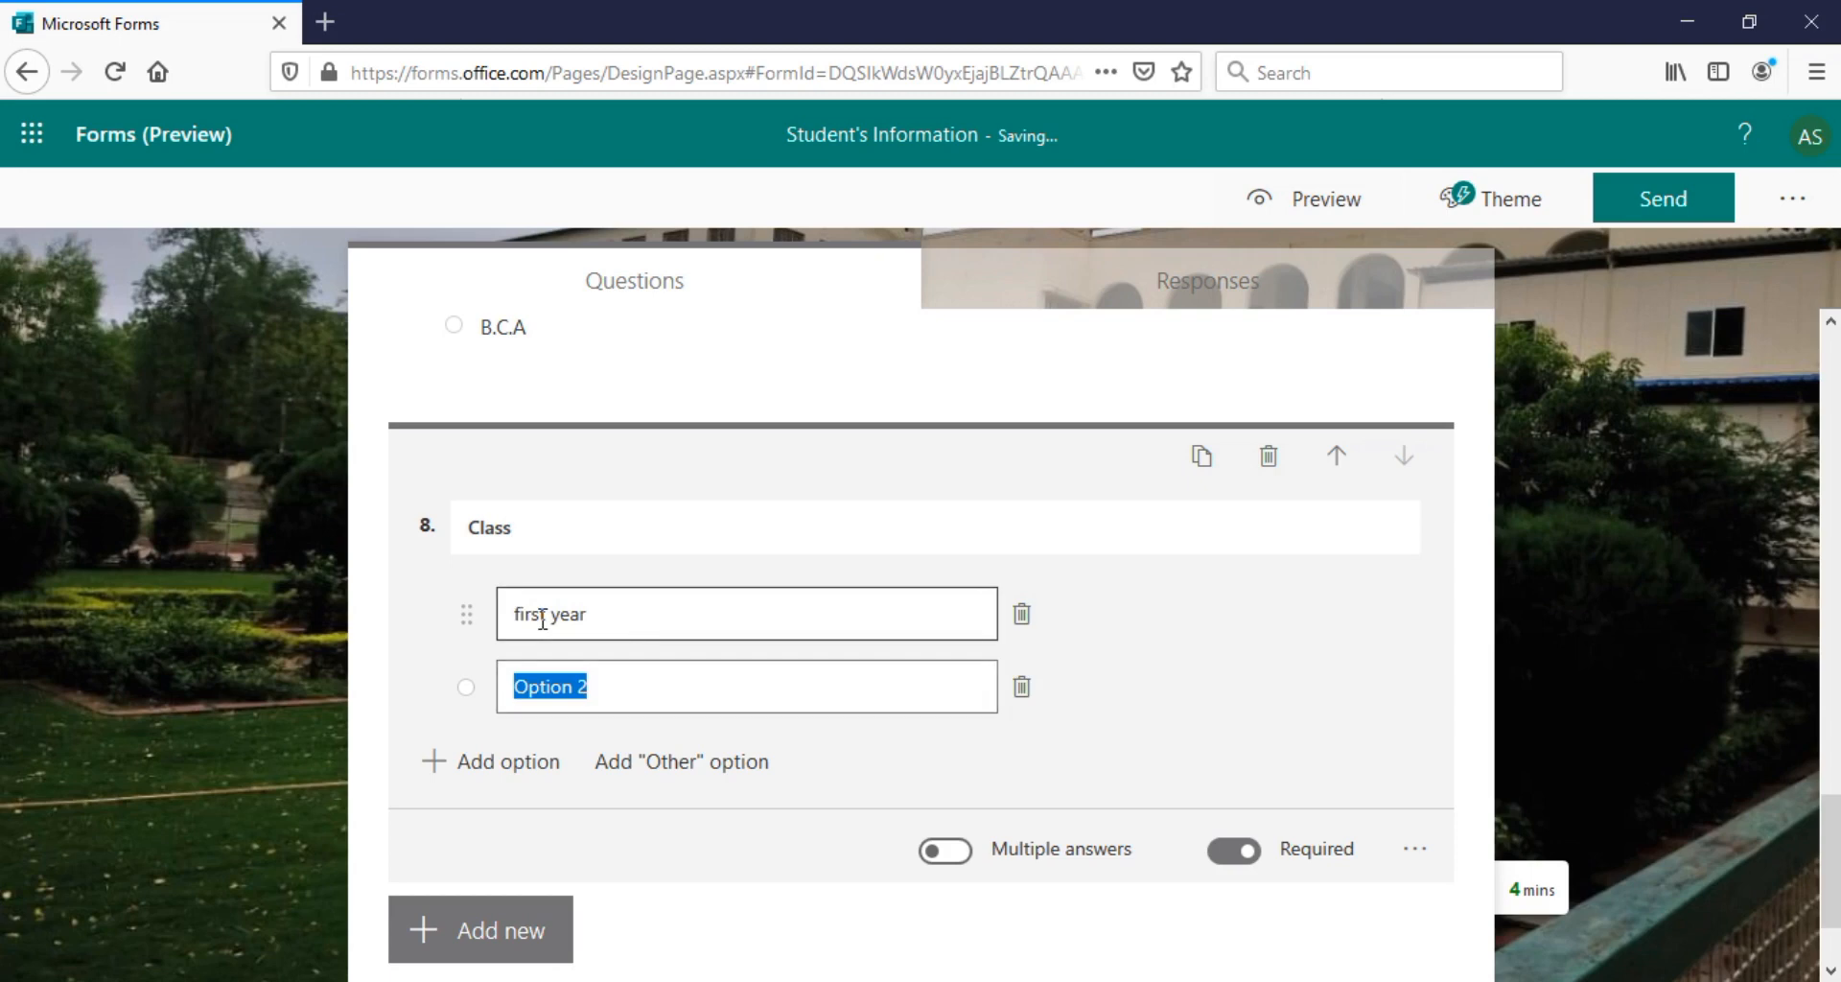
text(second year)
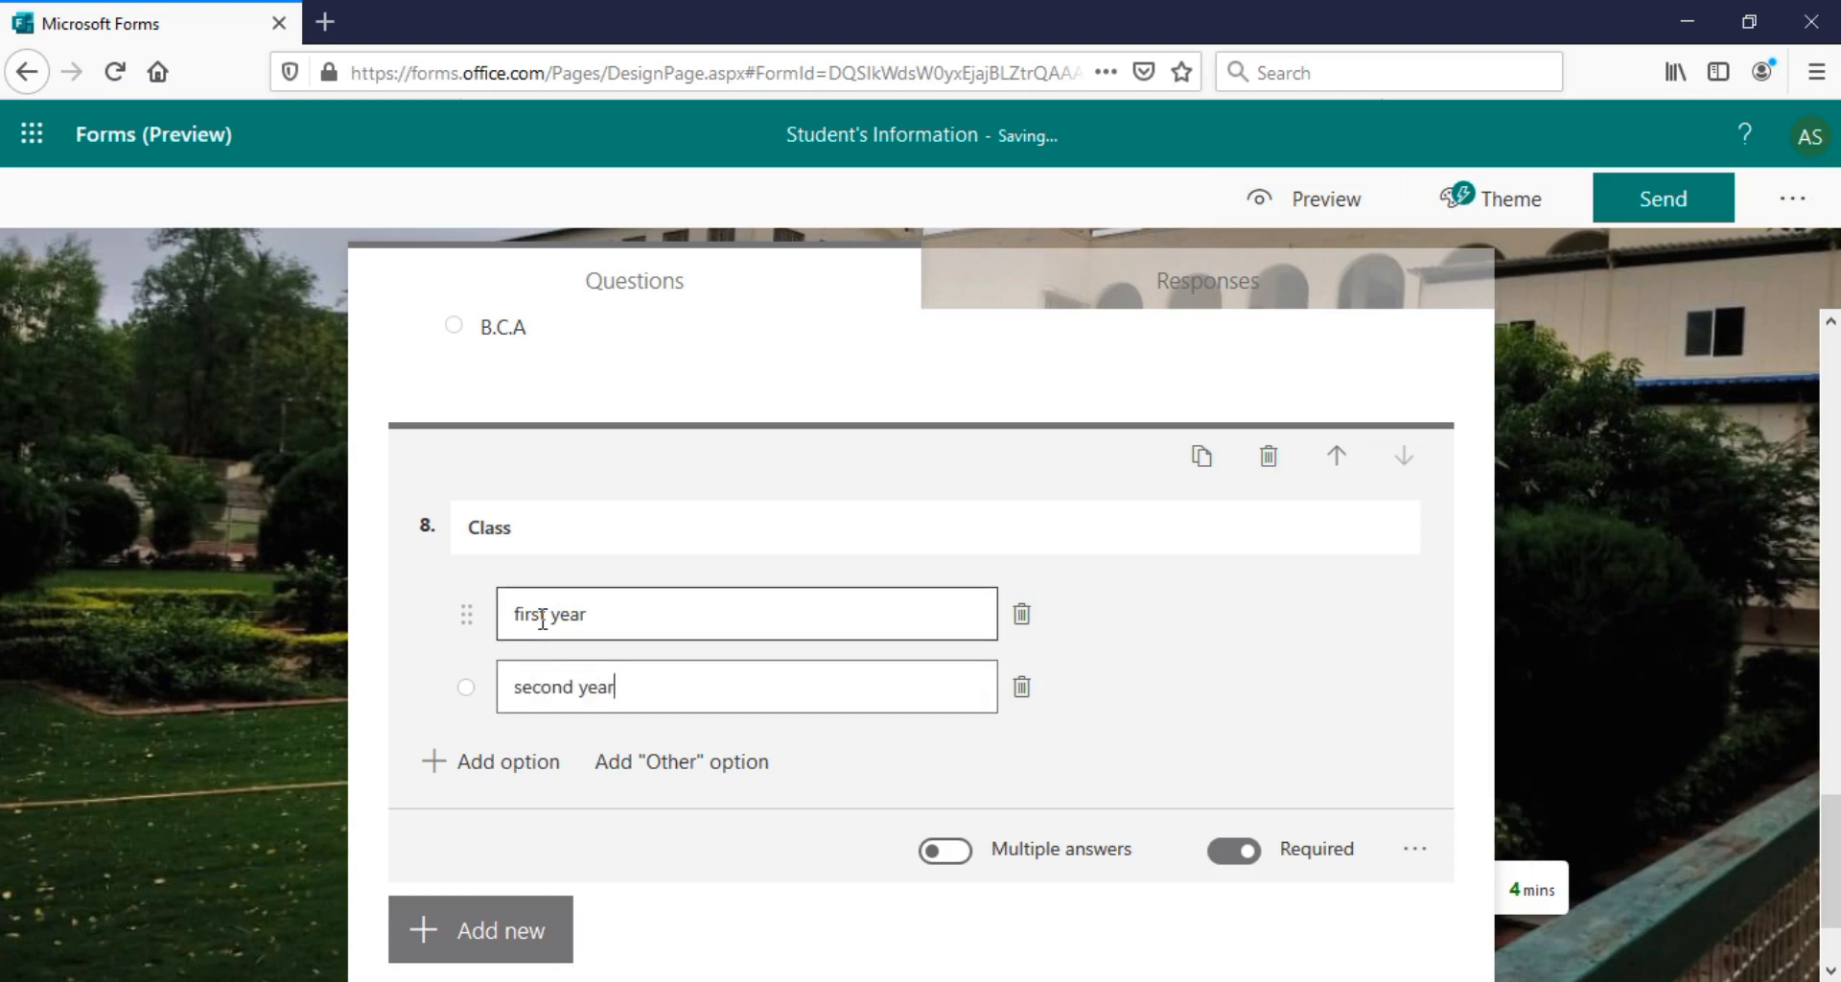
key(Return)
text(third year)
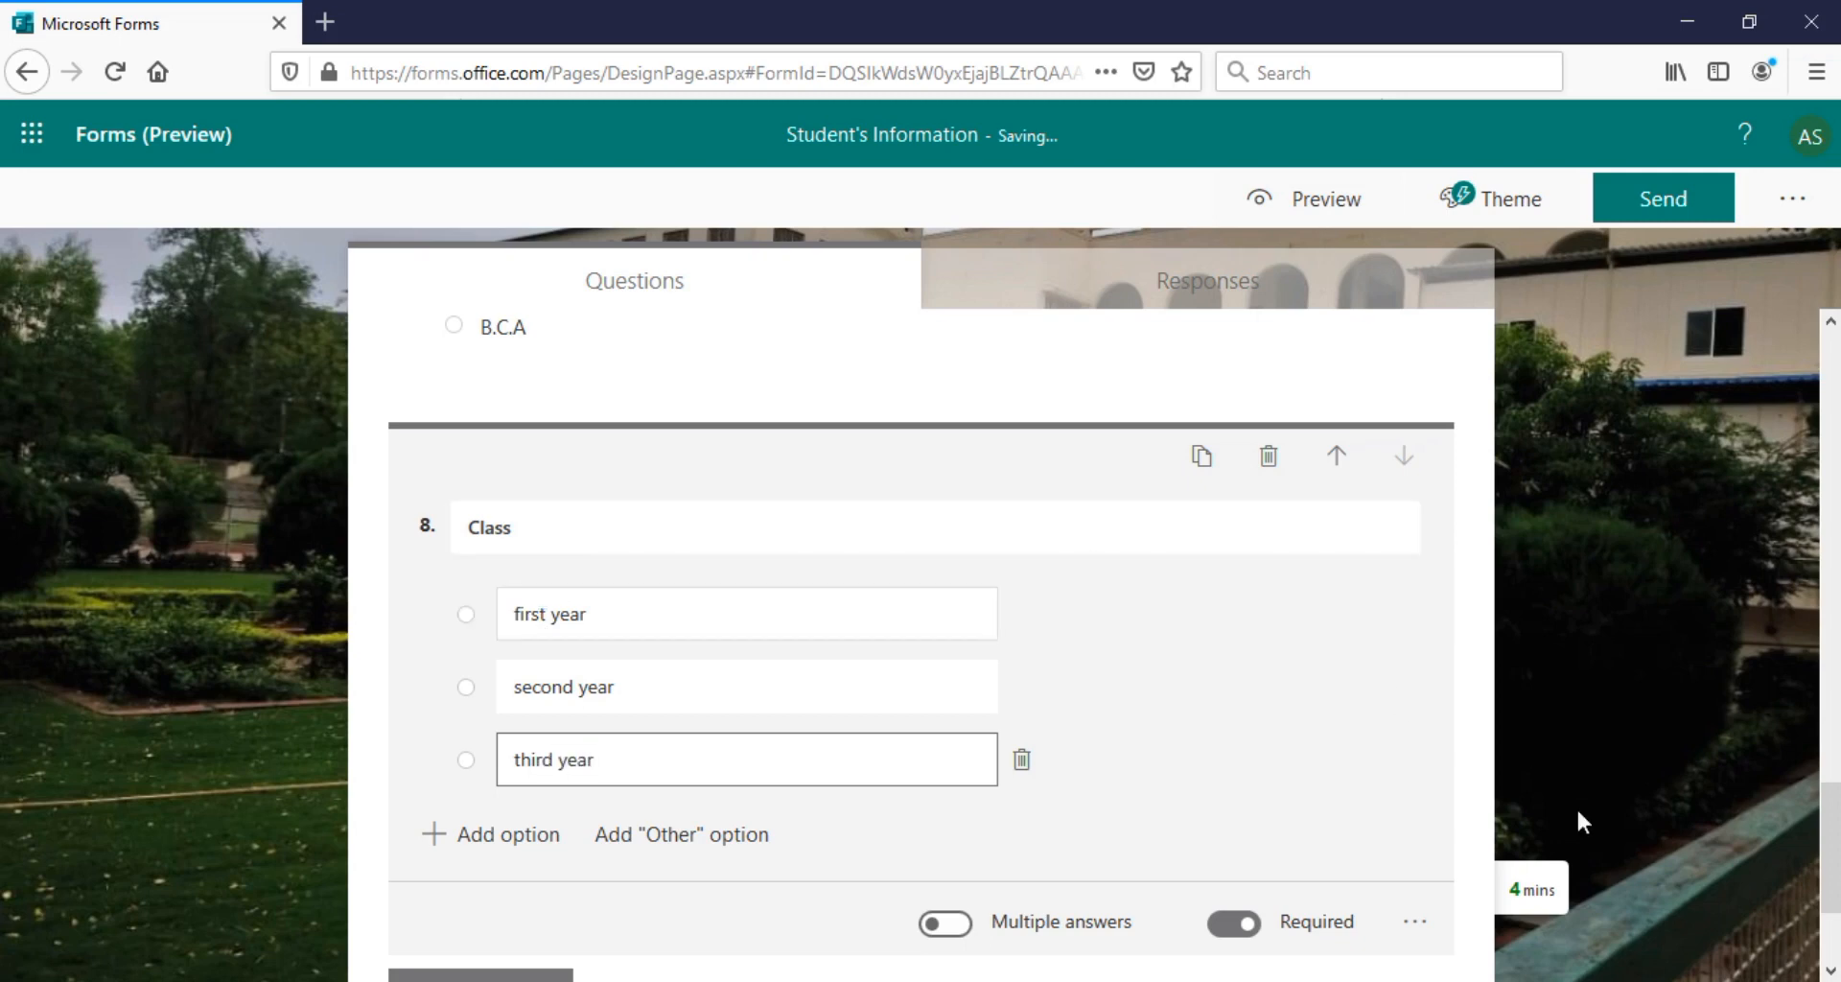
drag(1834, 831, 1775, 205)
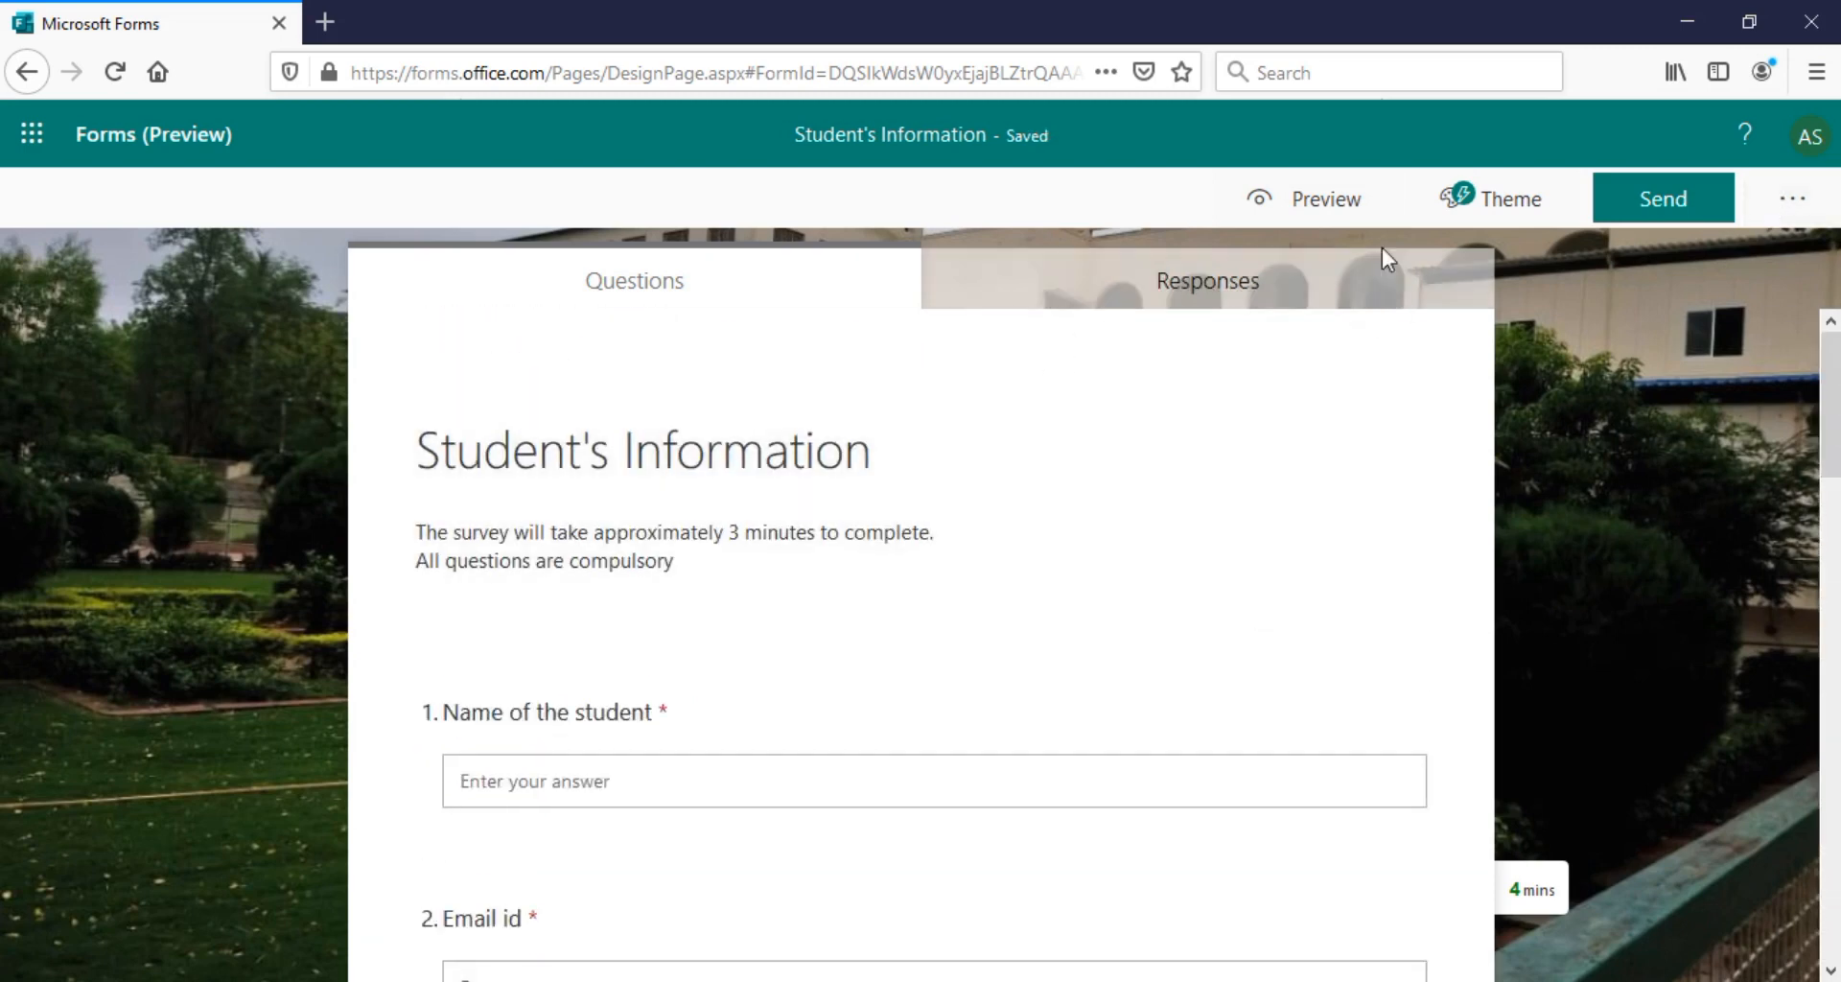
click(1289, 200)
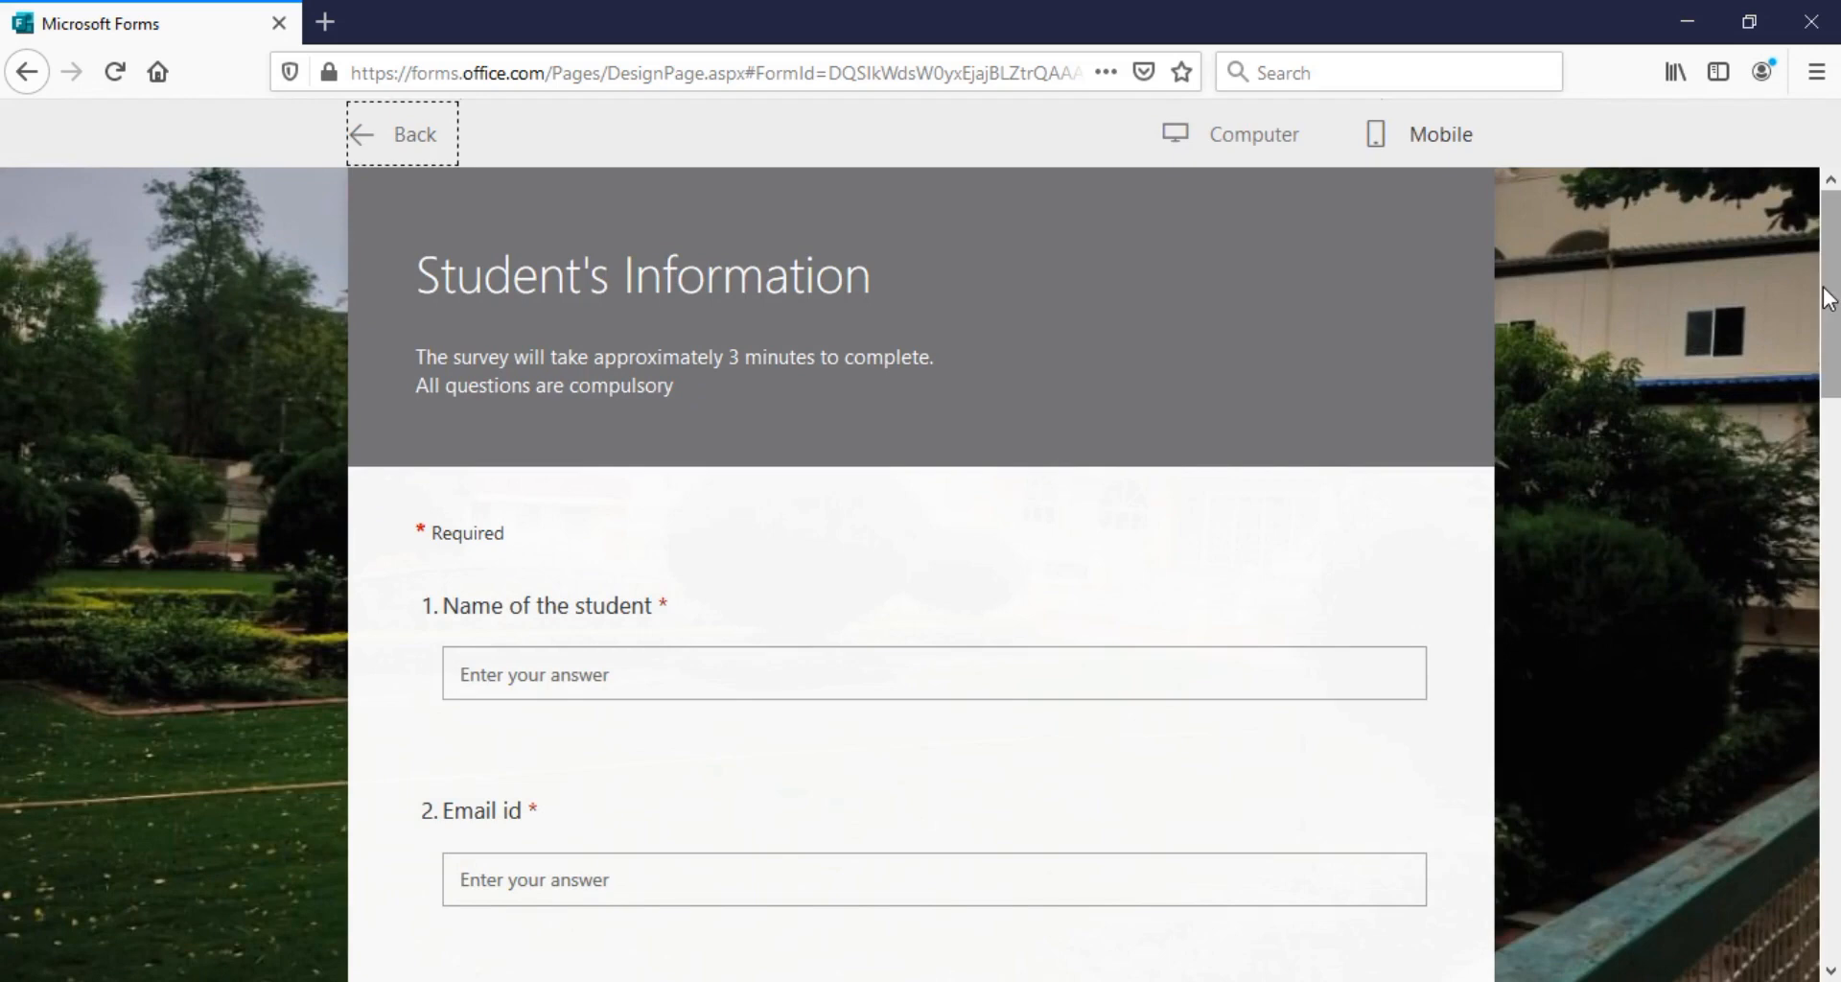
mouse_move(1830, 287)
mouse_down()
mouse_move(1833, 831)
mouse_move(1834, 286)
mouse_up()
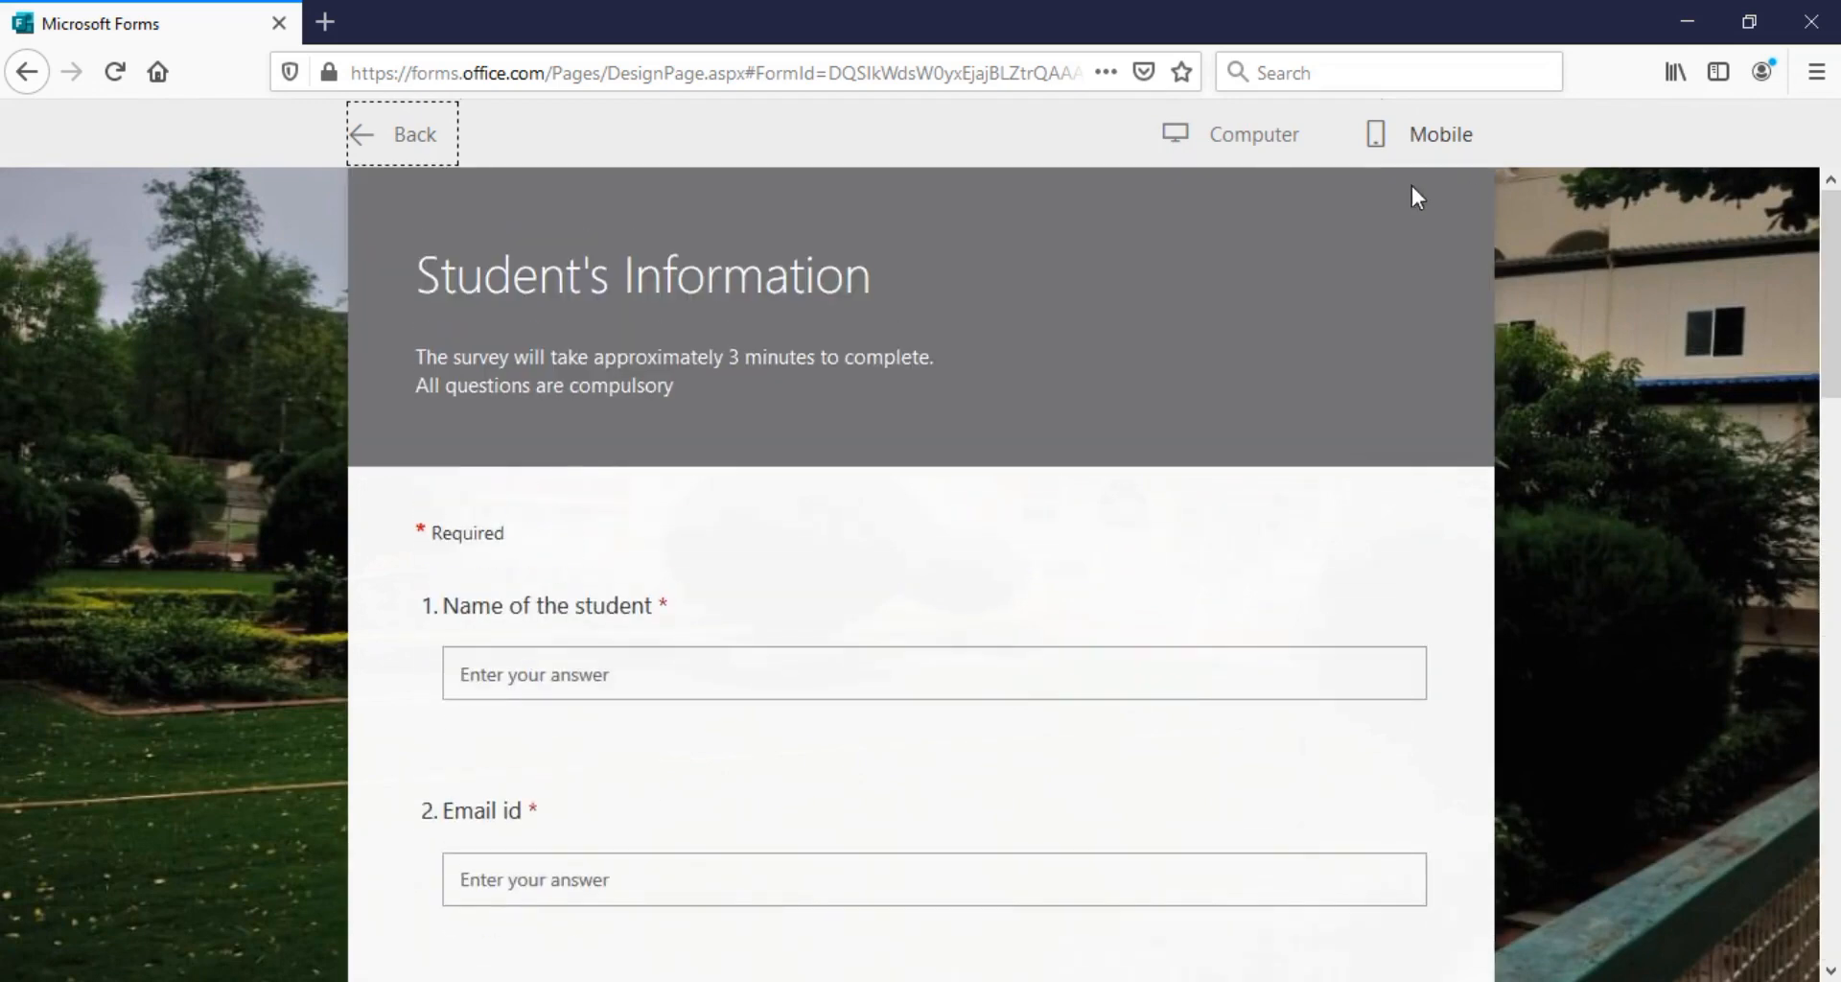
click(1249, 153)
click(1420, 150)
mouse_move(1833, 412)
mouse_down()
mouse_move(1833, 606)
mouse_move(1834, 408)
mouse_up()
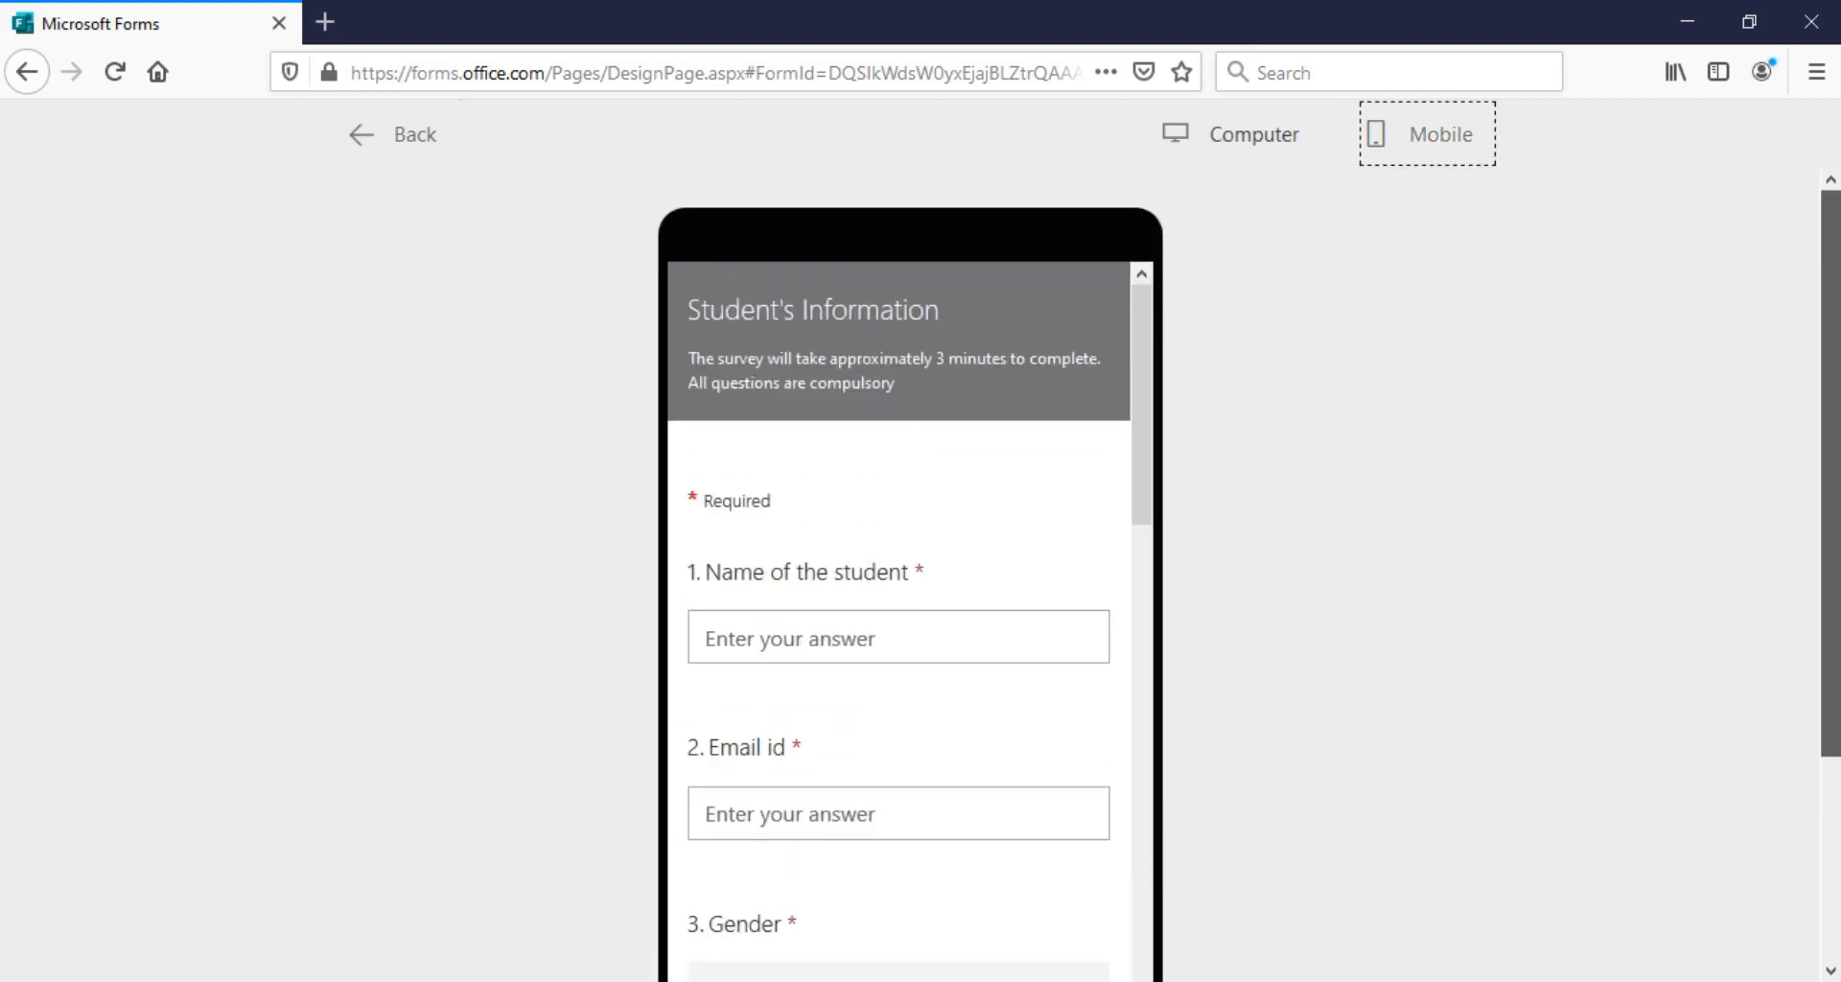
click(1258, 158)
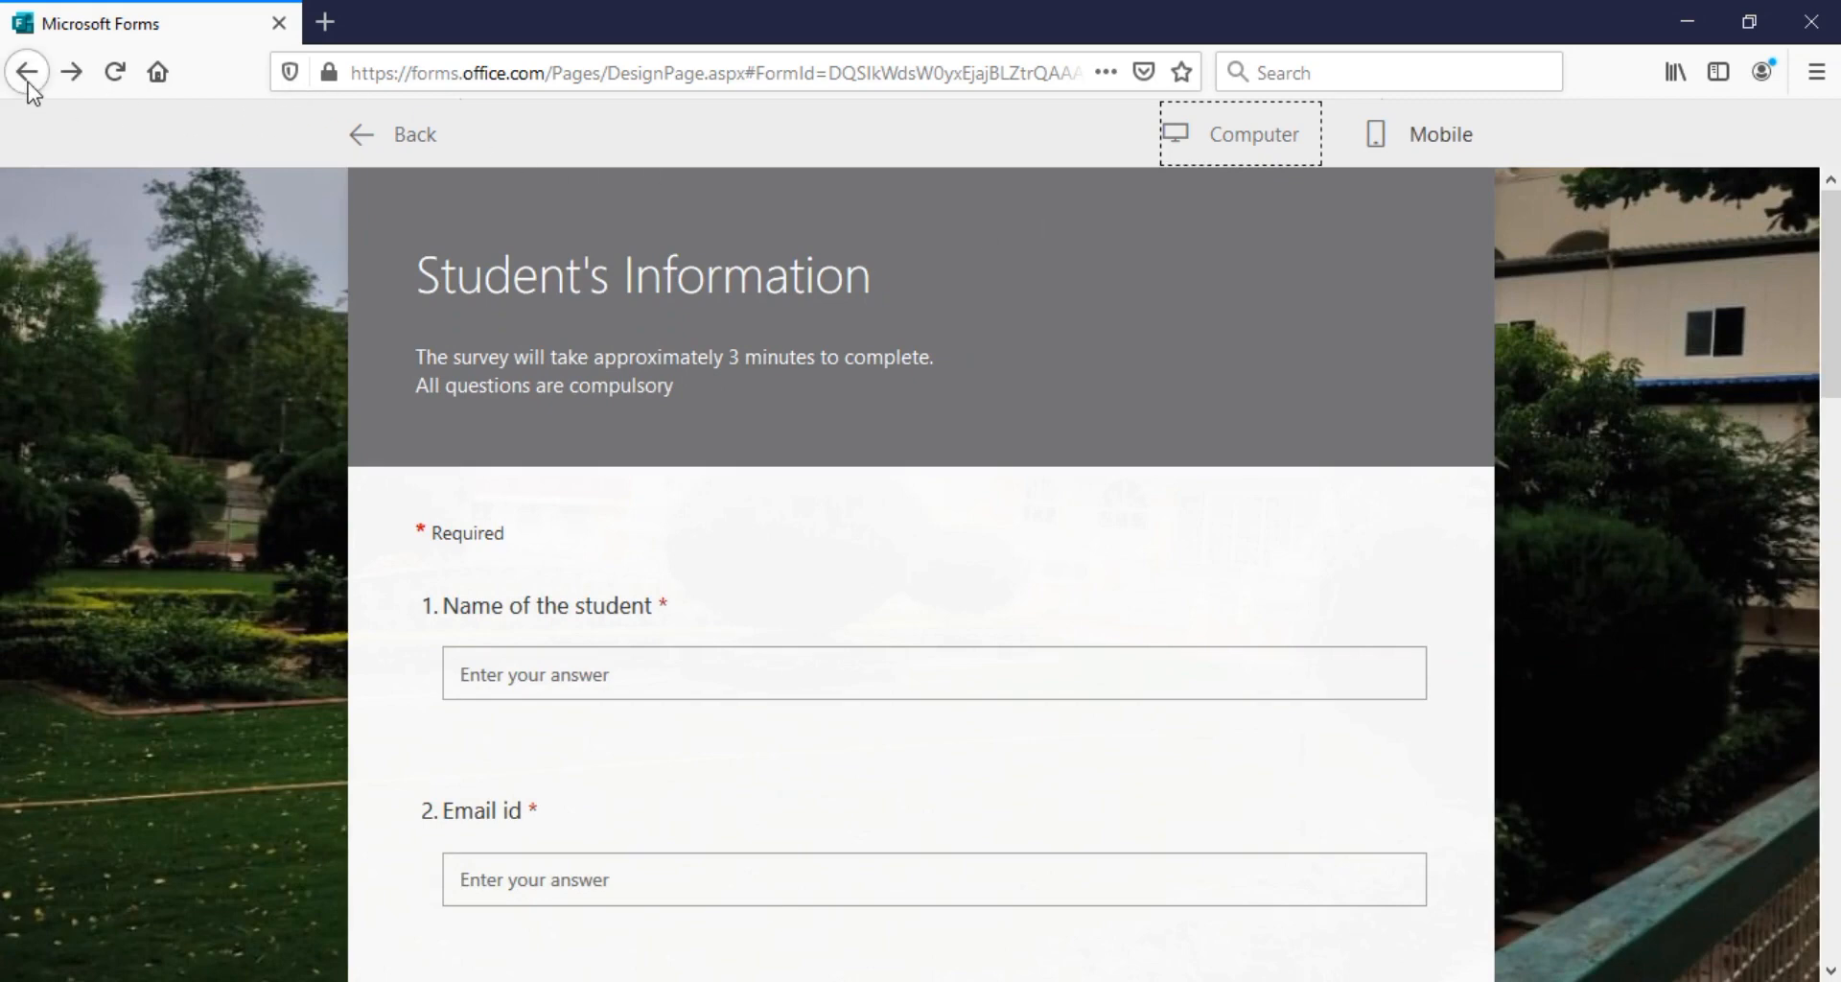
click(358, 144)
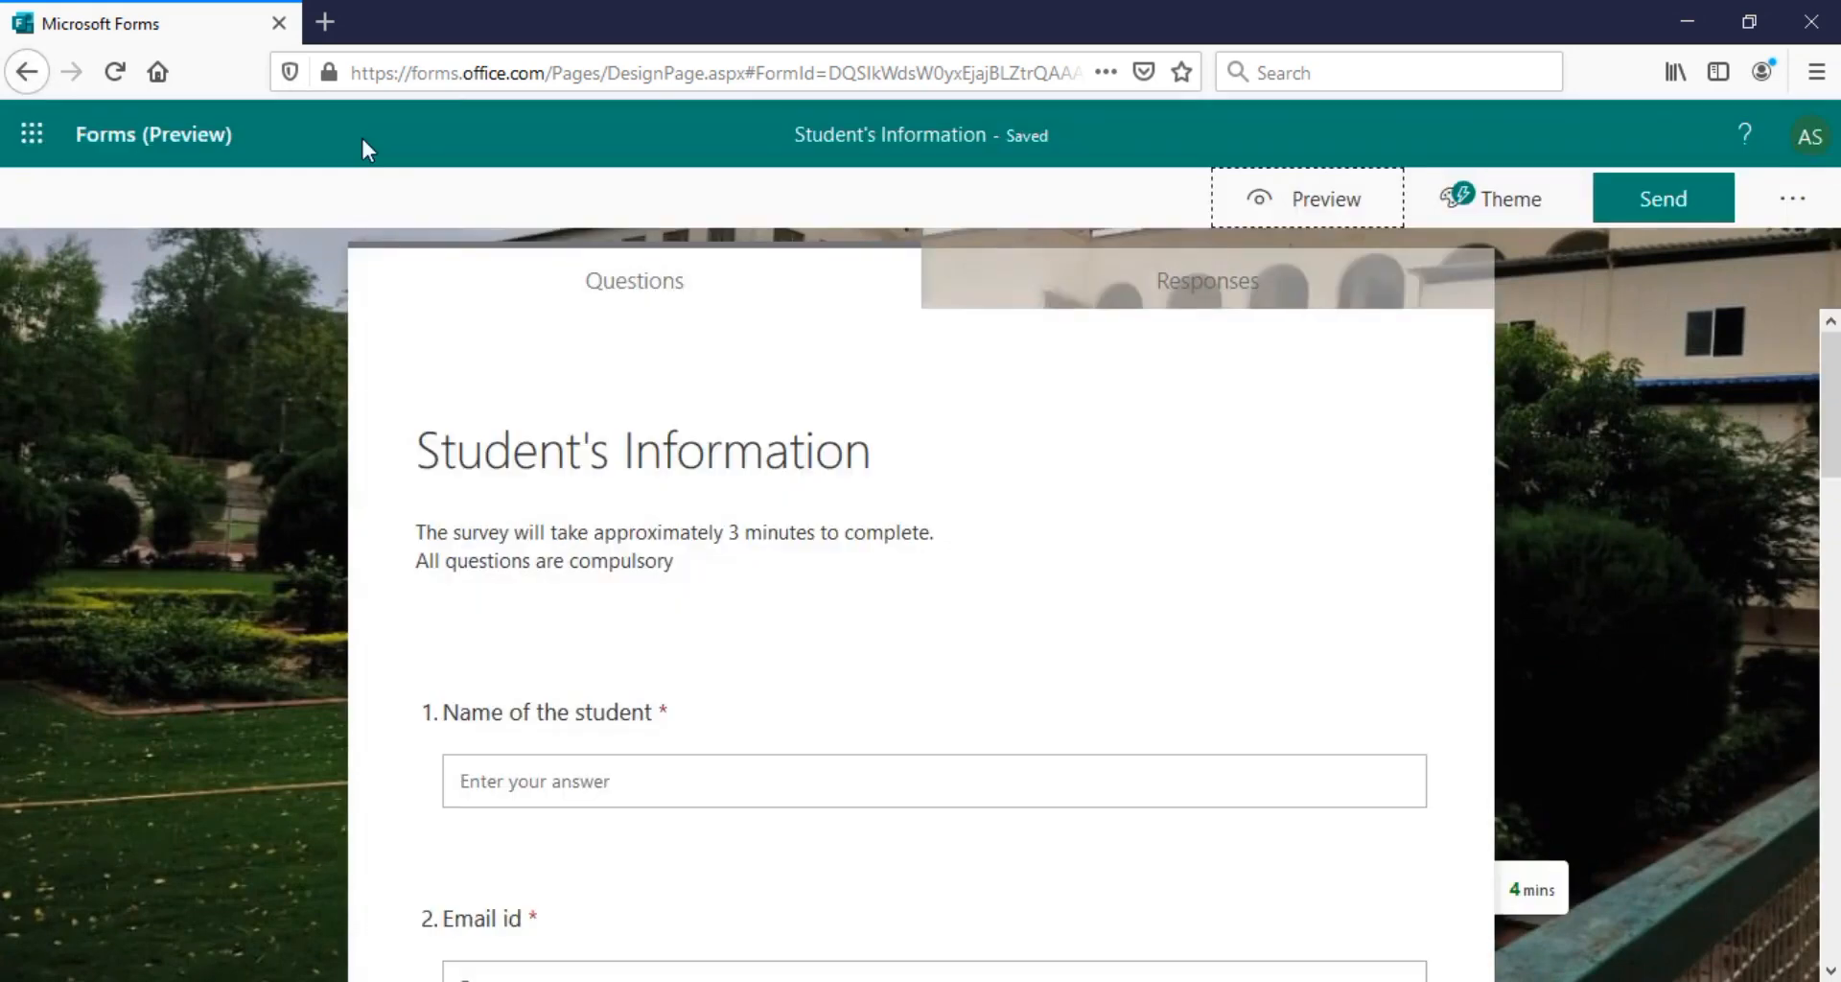
mouse_move(1835, 418)
mouse_down()
mouse_move(1835, 583)
mouse_move(1837, 383)
mouse_up()
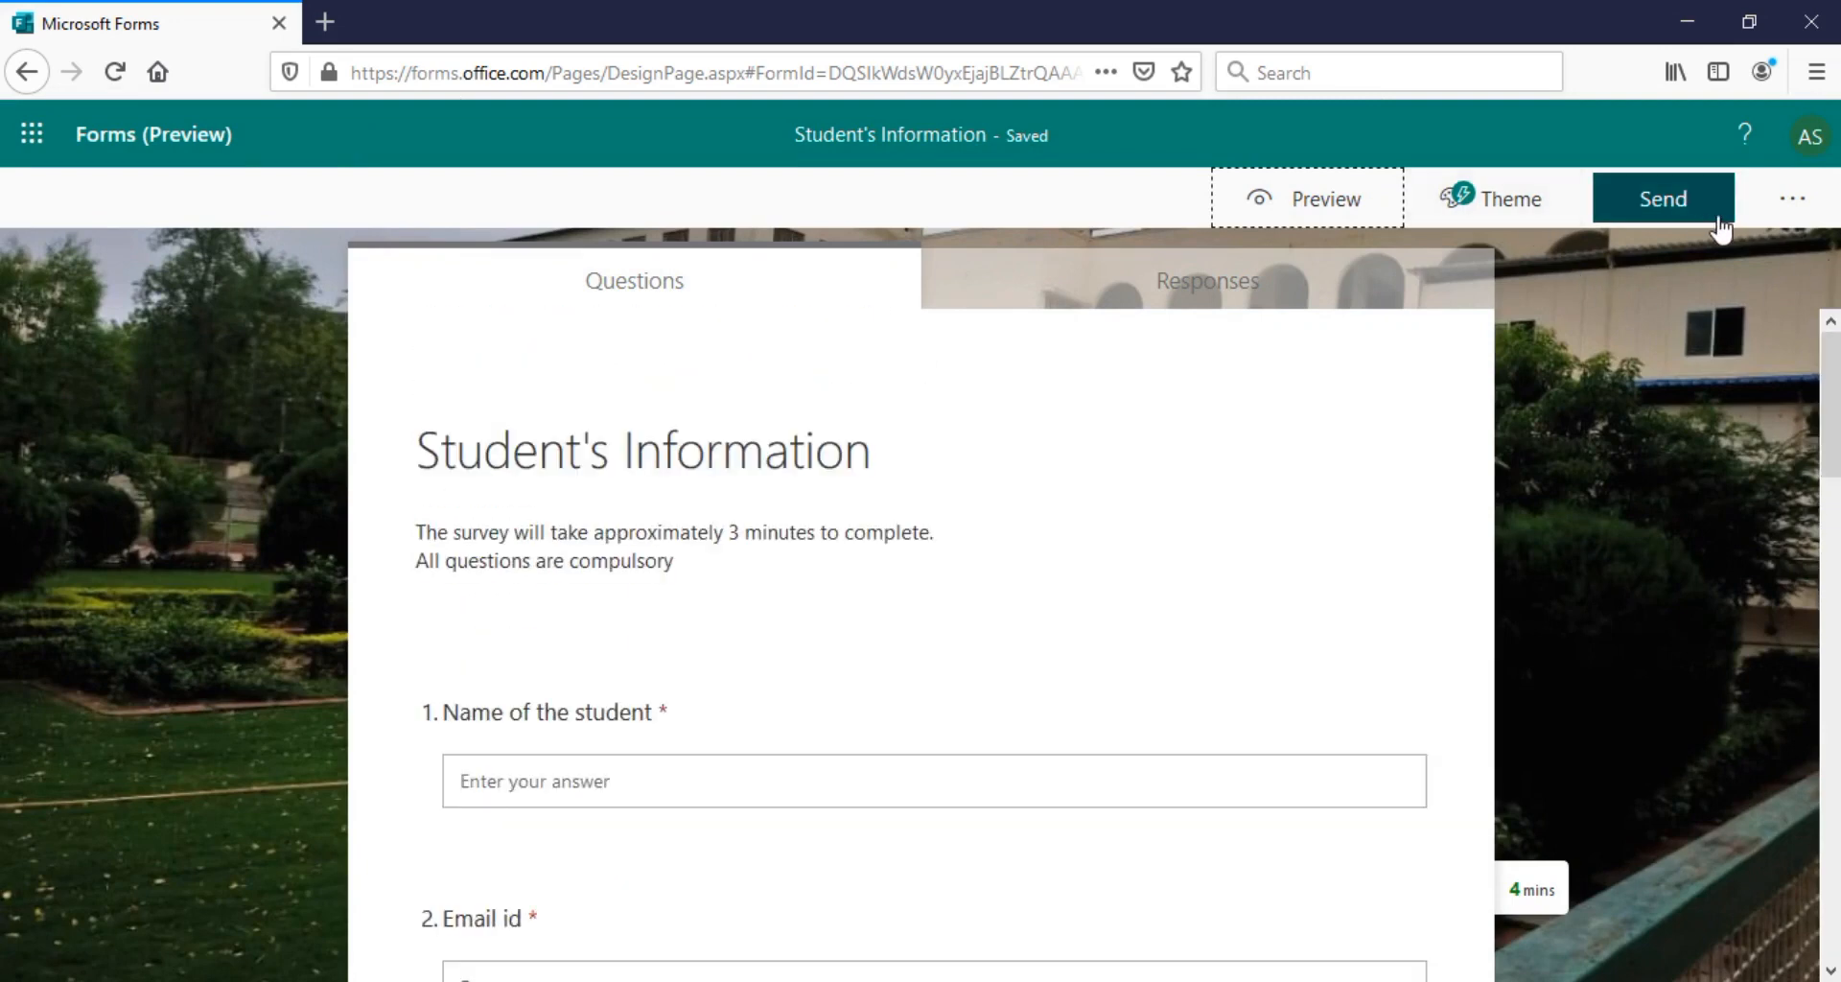
Try the Send panel's link, QR code, embed and e-mail sharing options
click(1678, 219)
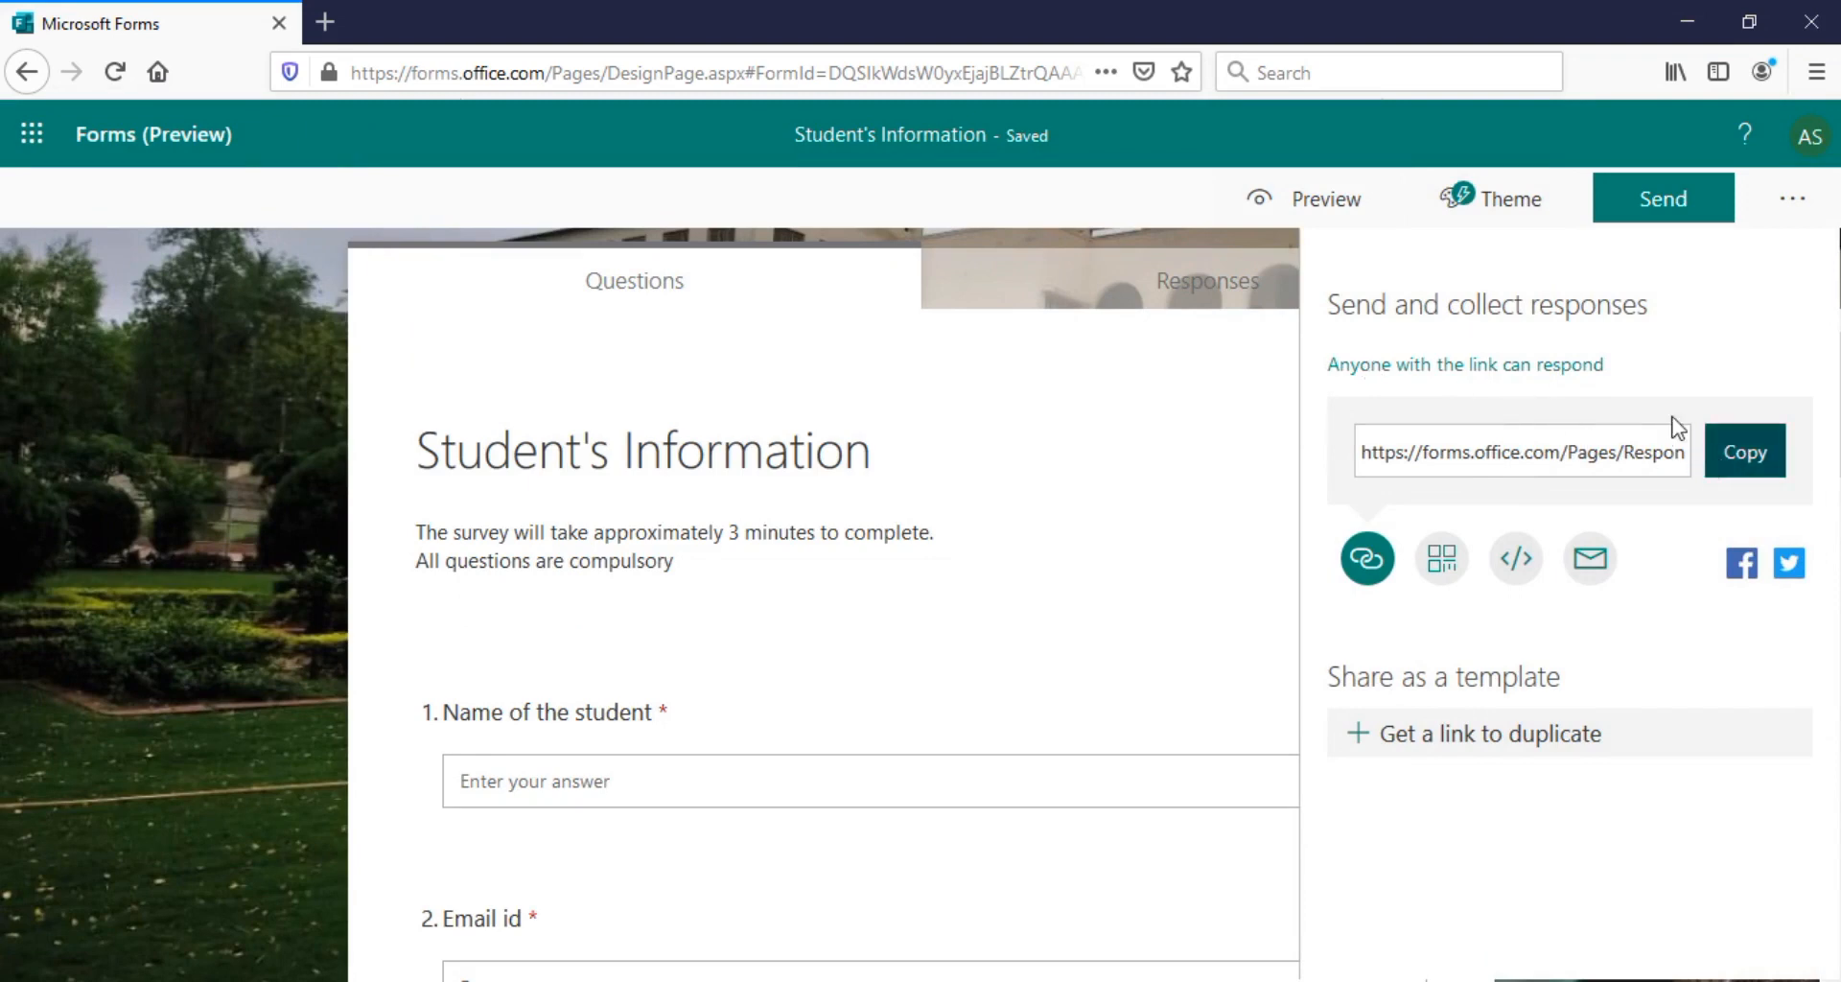
click(1737, 468)
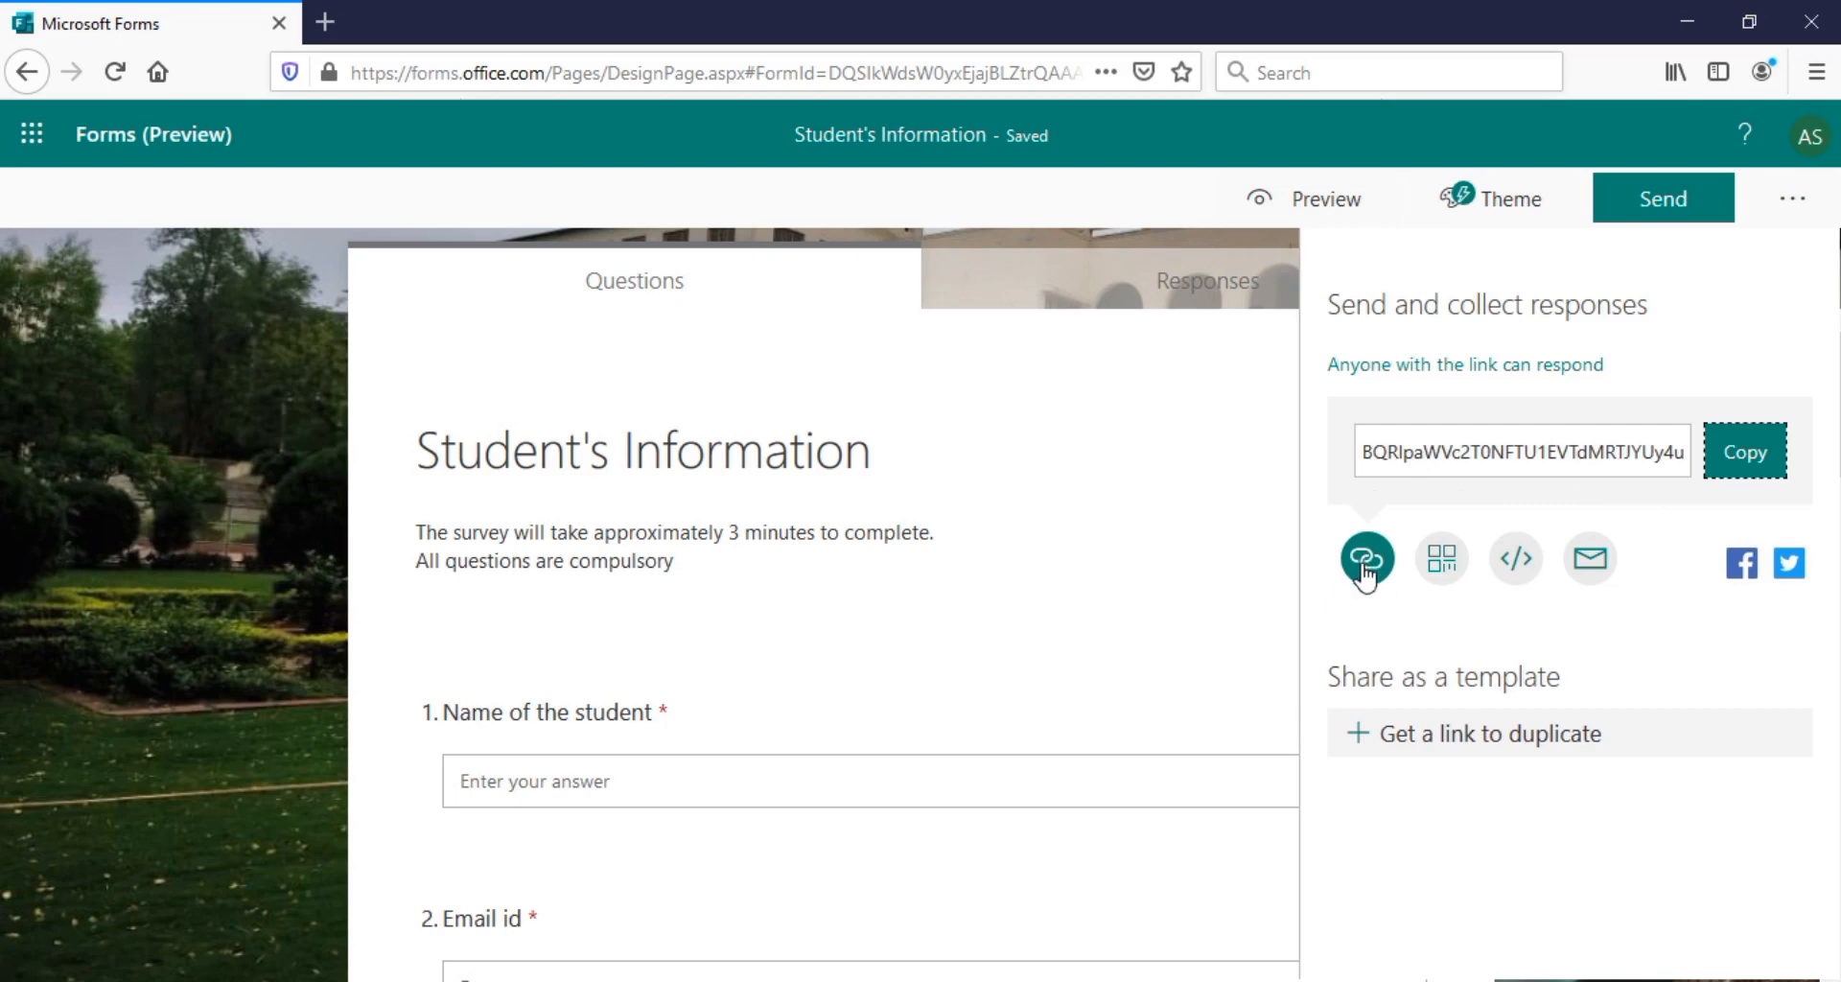
click(1438, 565)
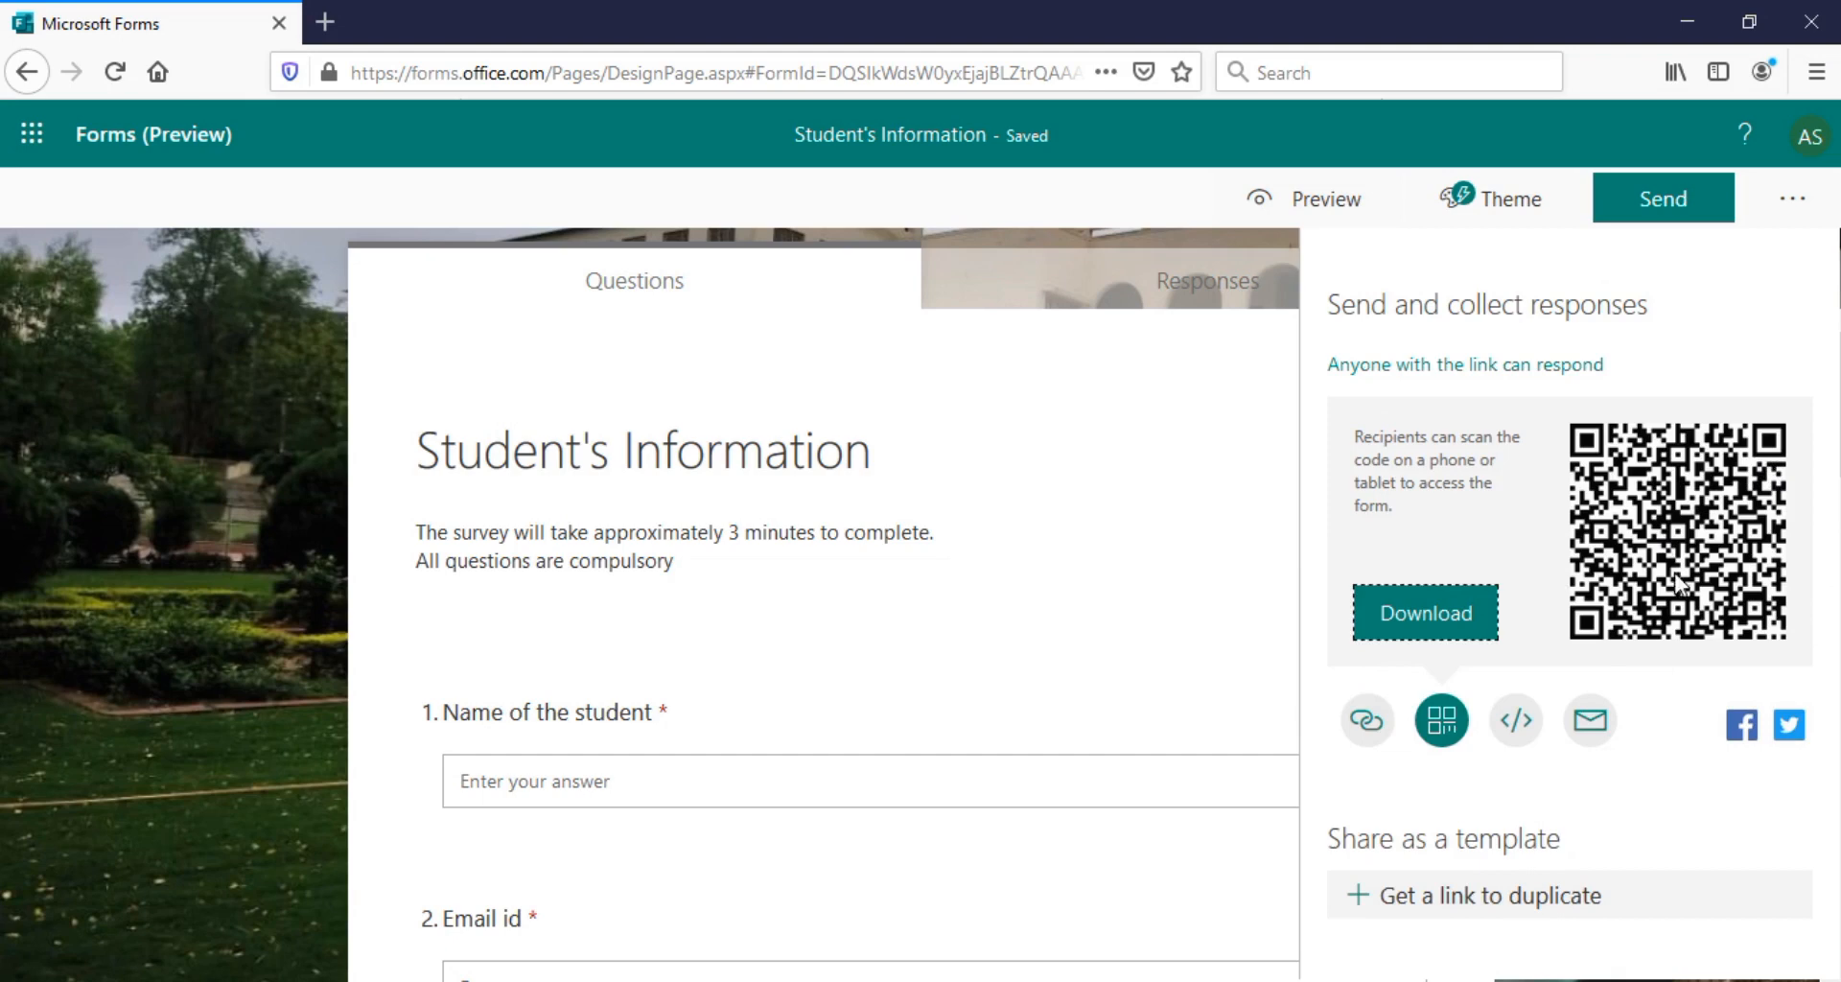
click(1517, 720)
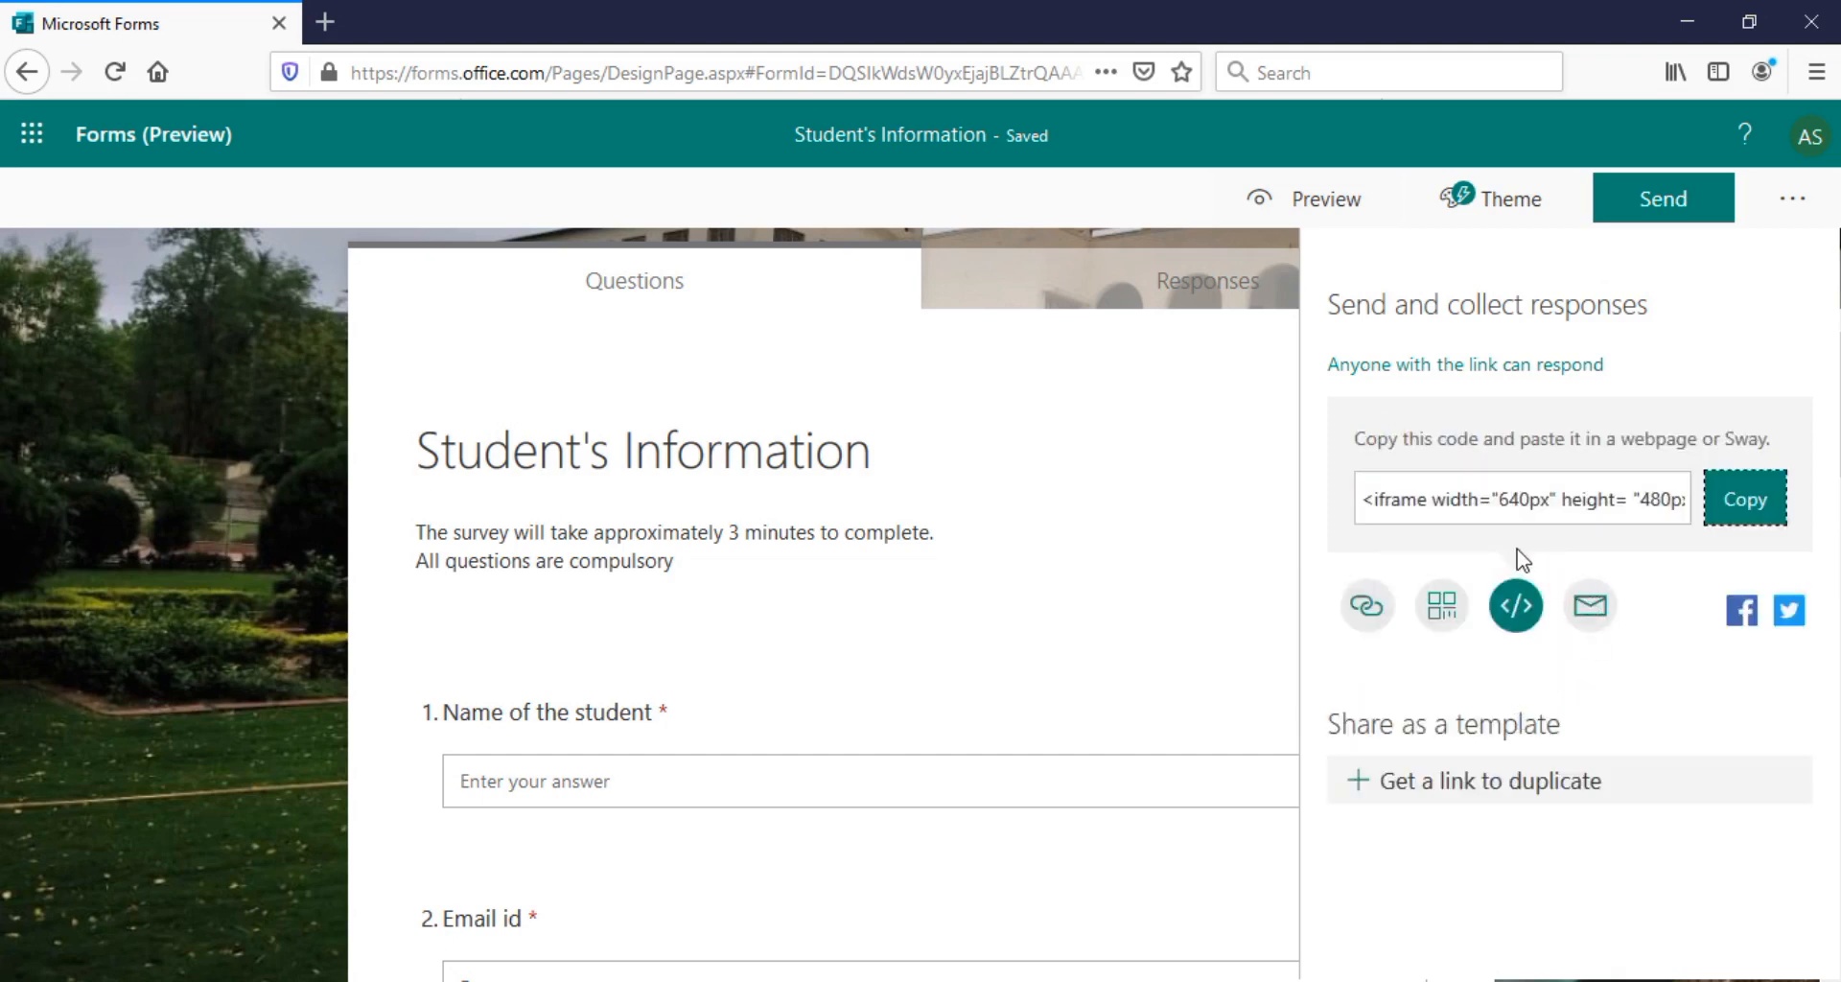
click(1590, 605)
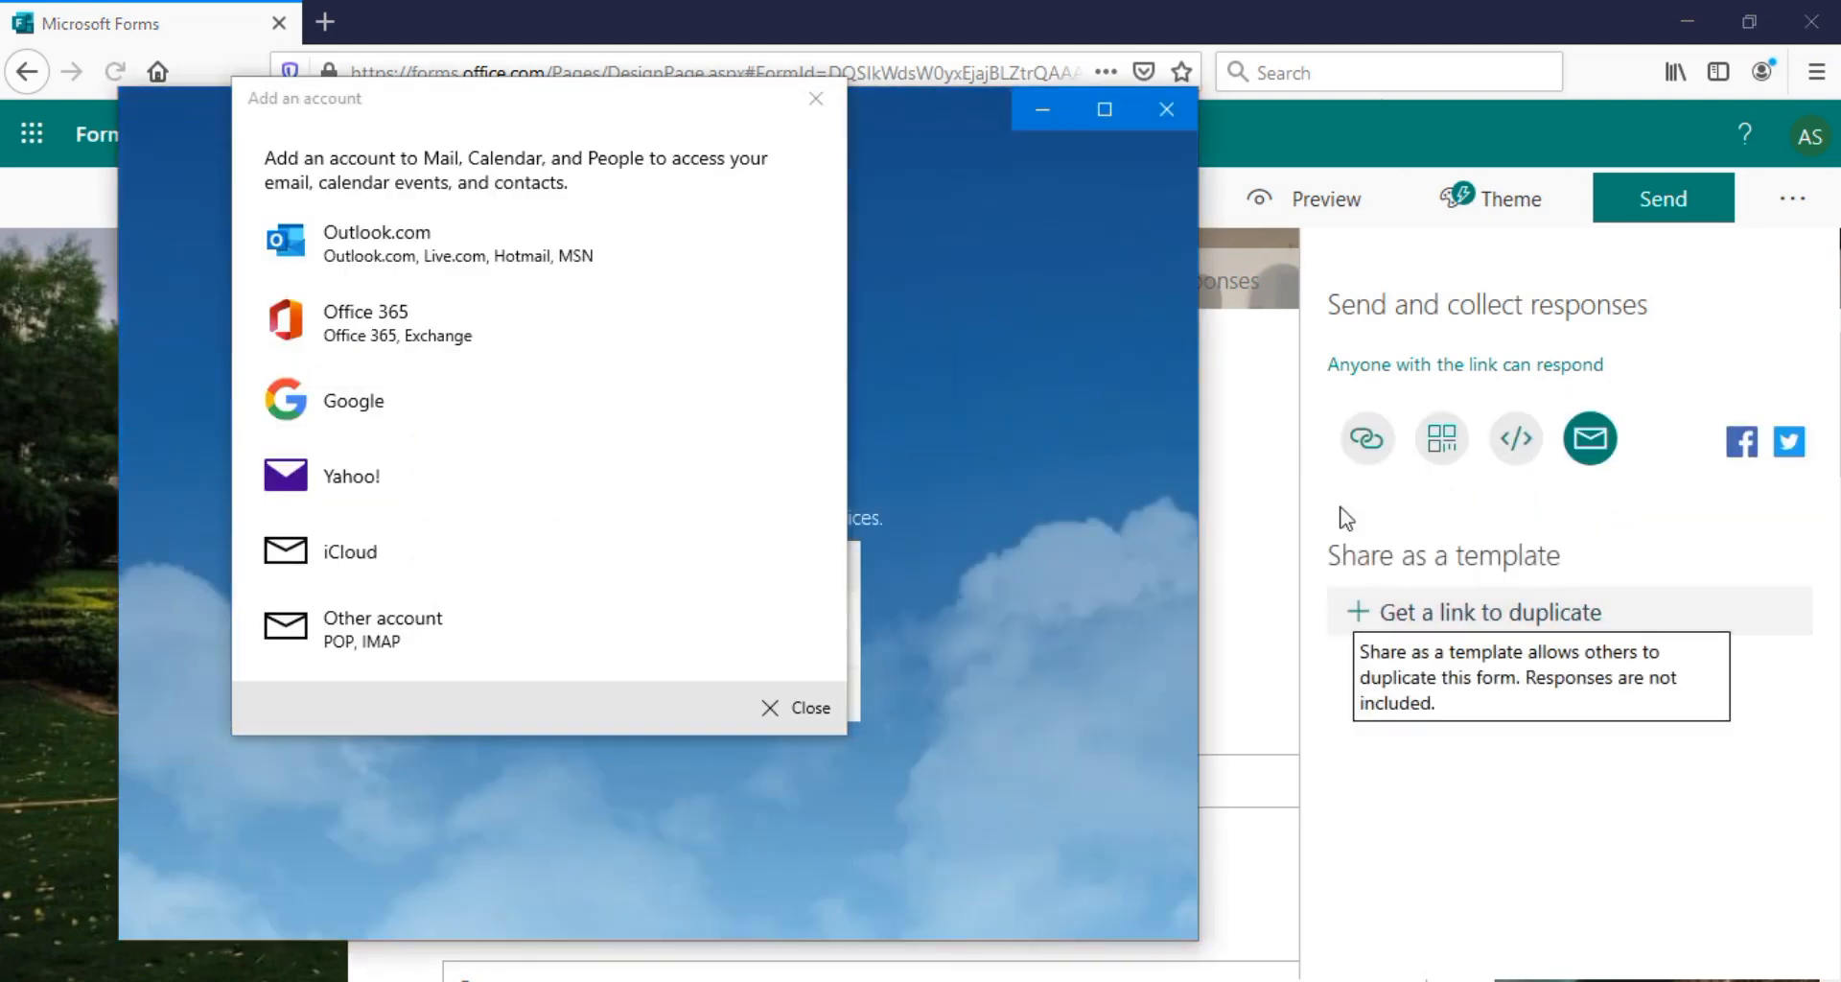
click(773, 707)
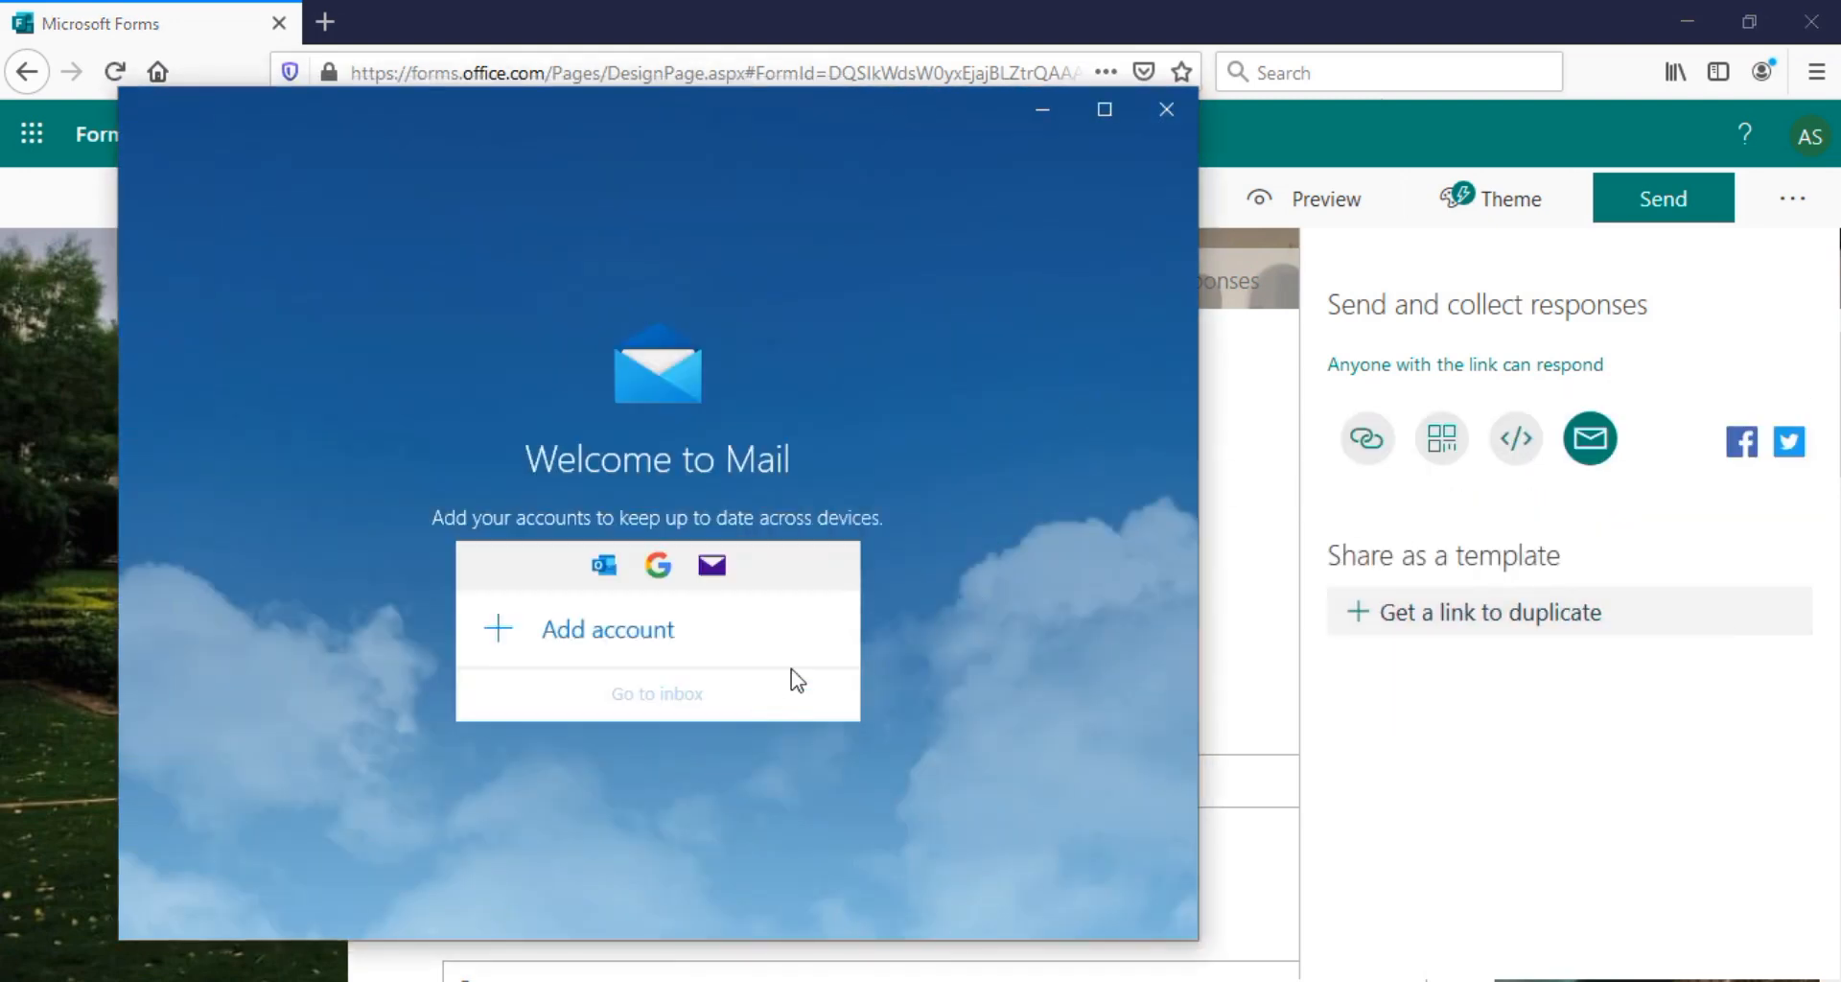
click(1167, 115)
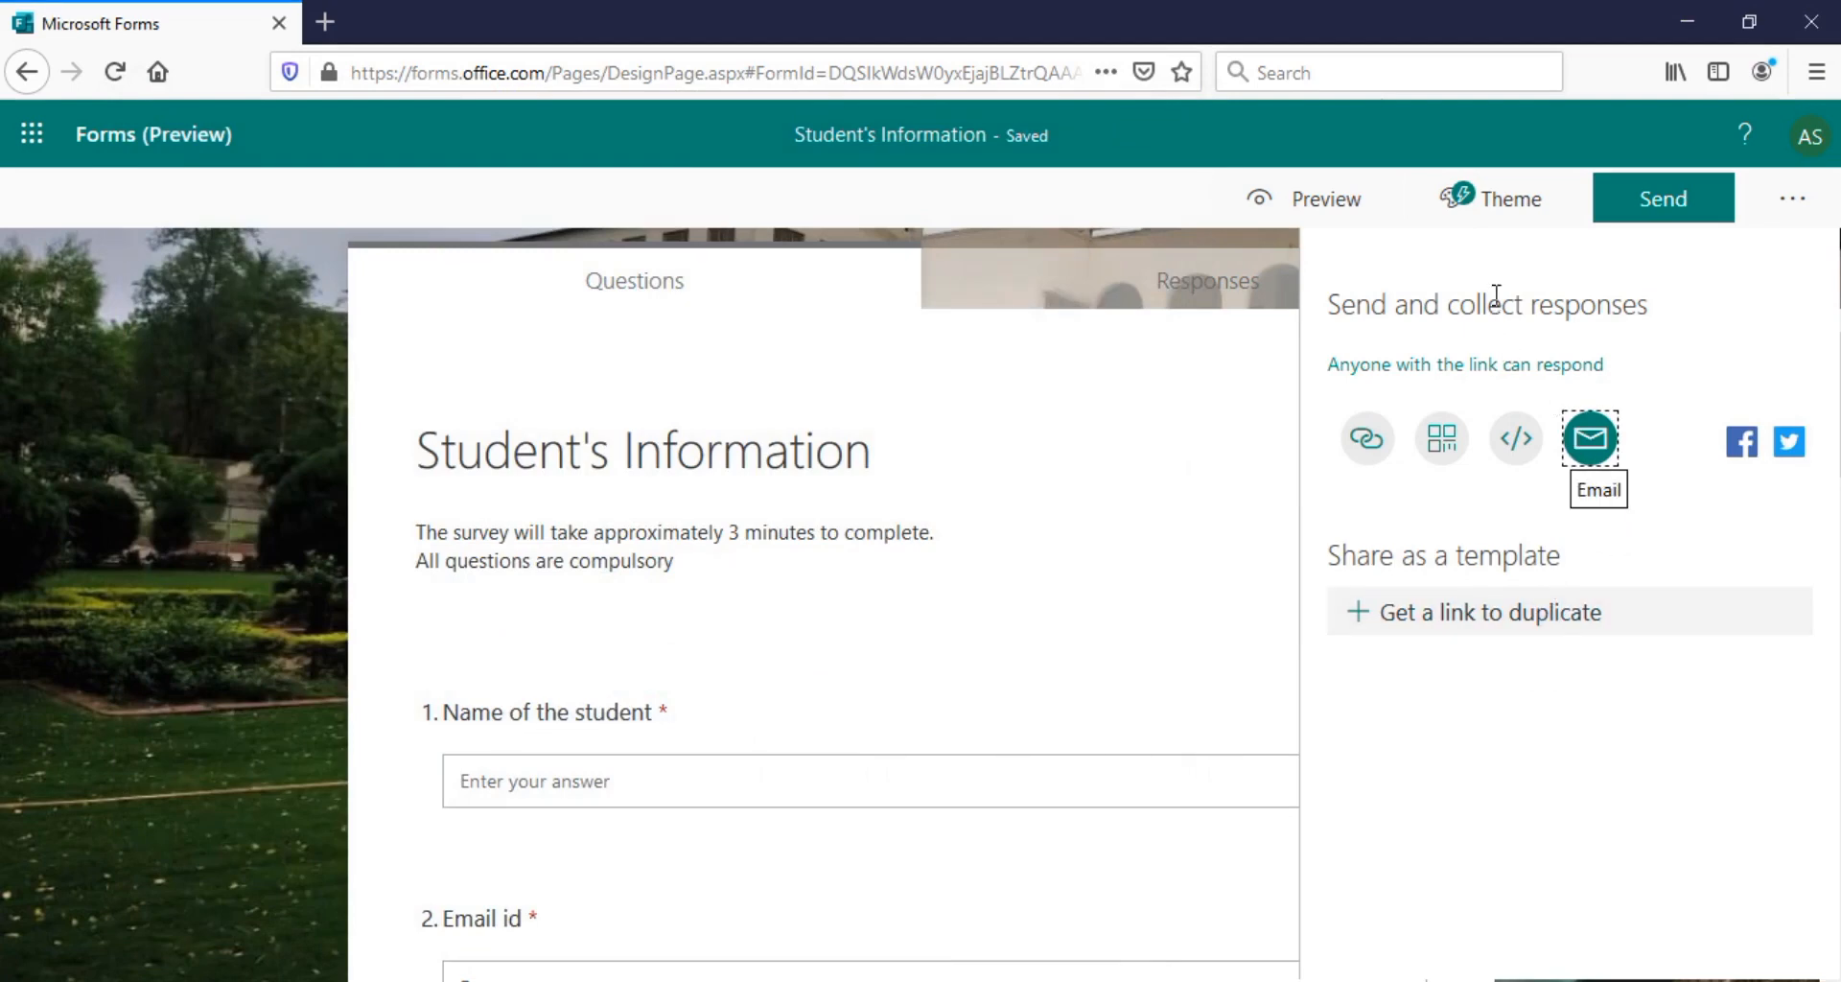
click(1643, 218)
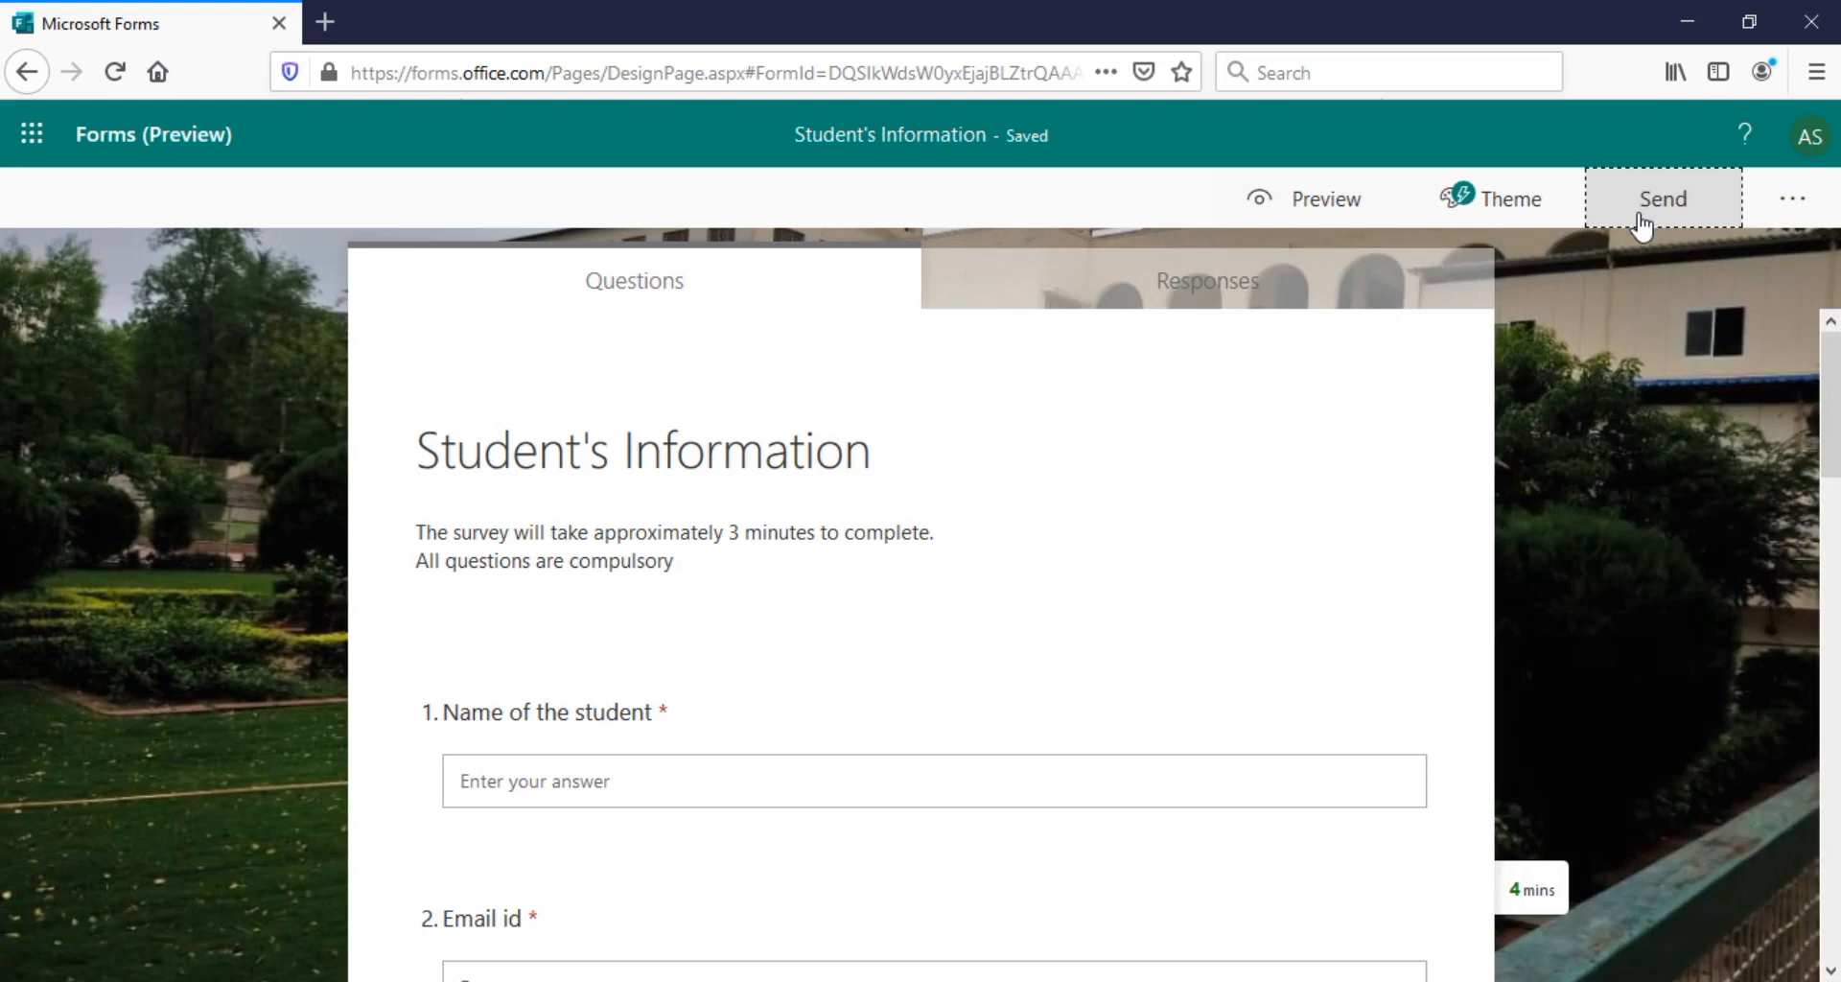
Copy the form's response link and open it in the other Firefox window
click(1643, 220)
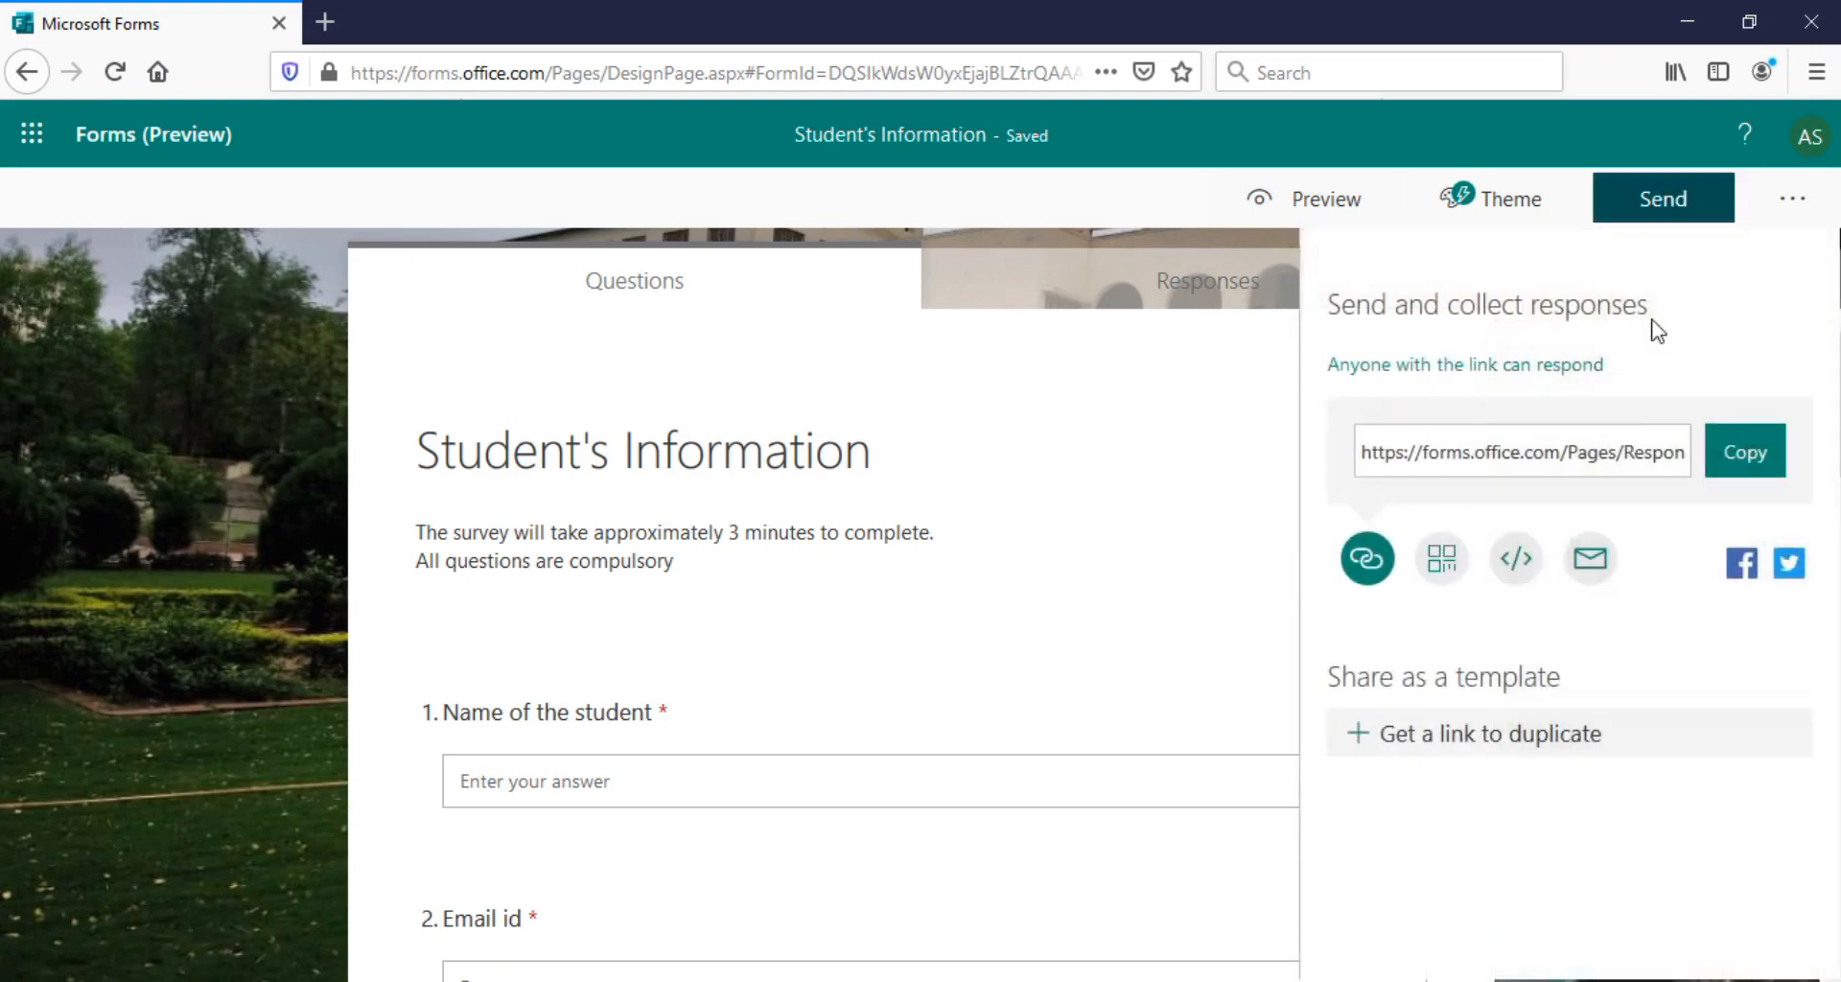
click(1760, 468)
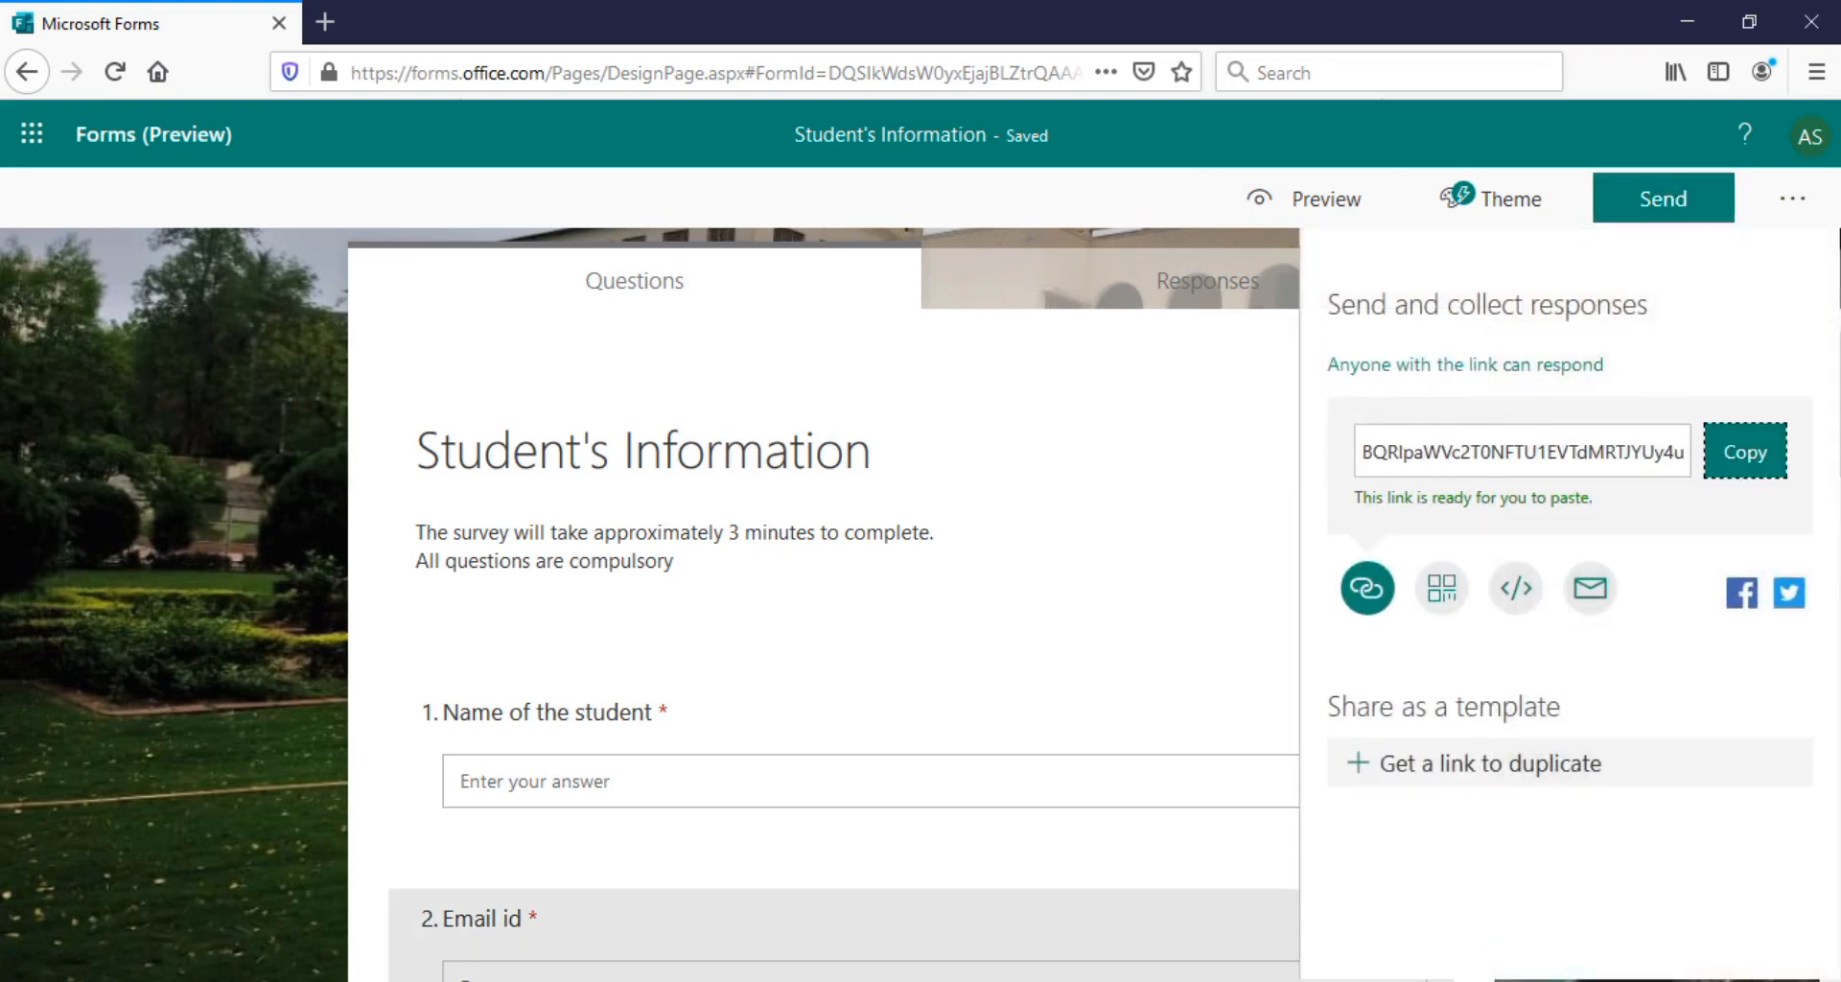
mouse_move(892, 981)
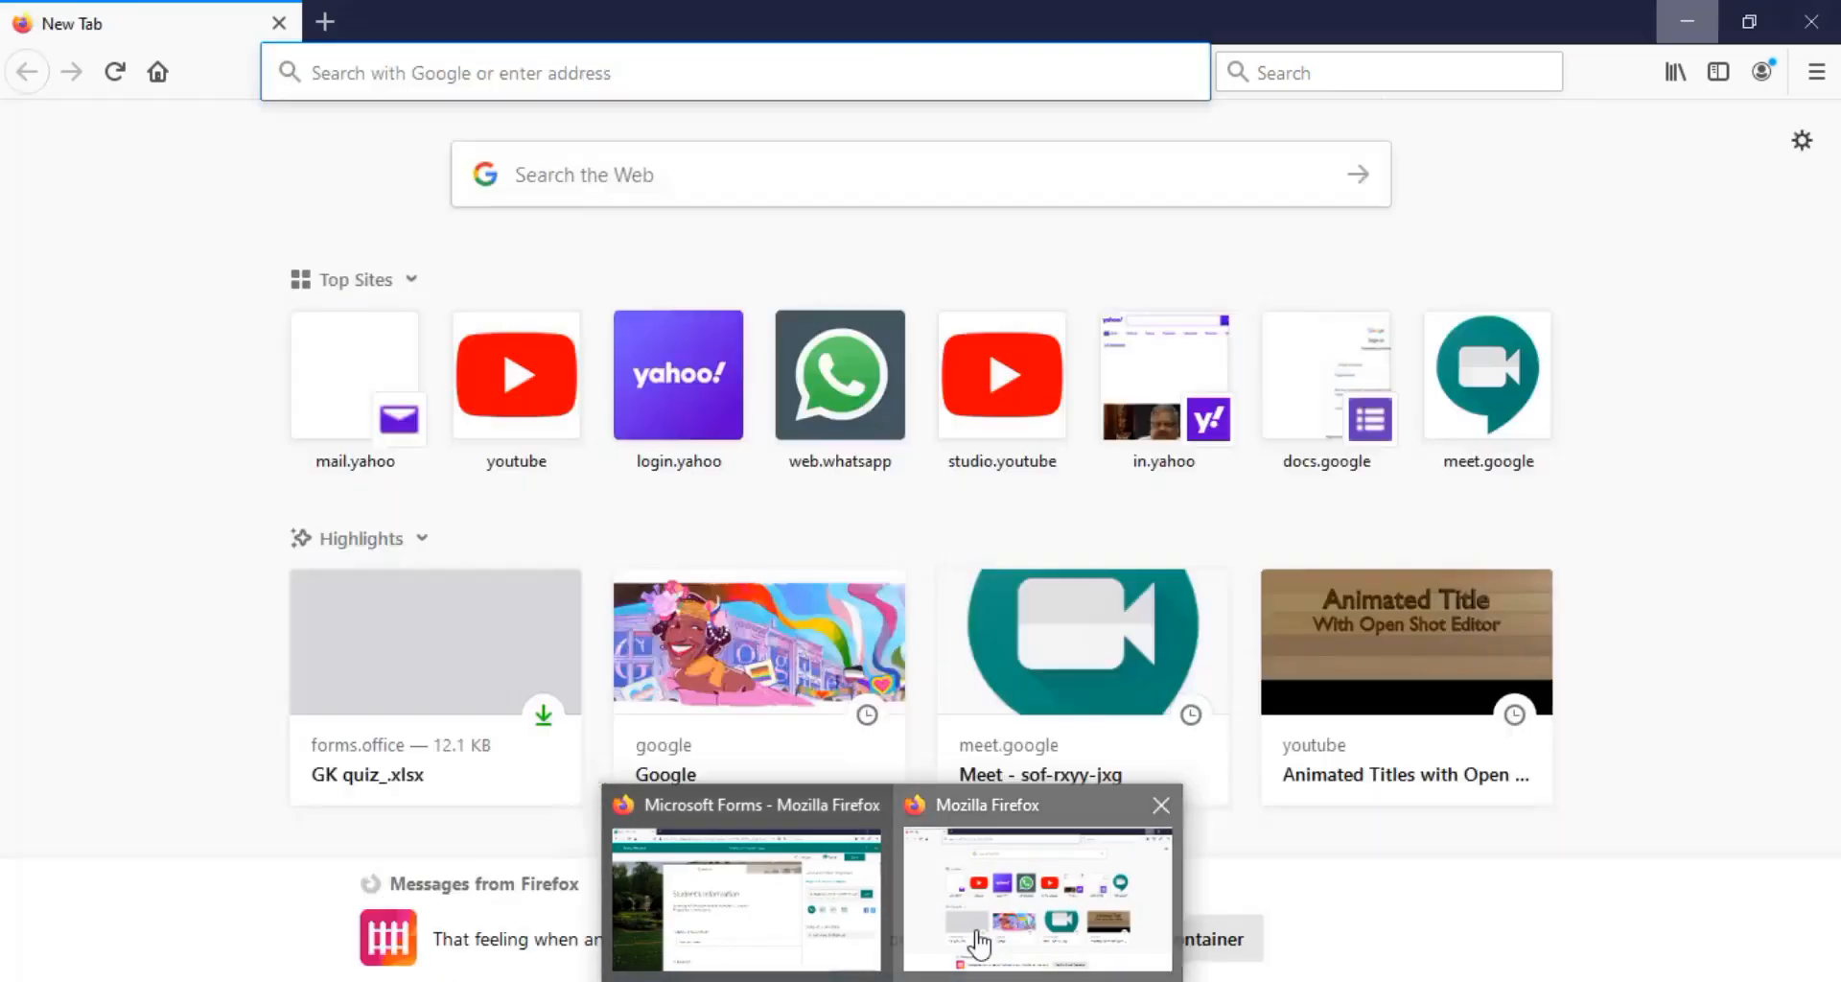
click(978, 944)
right_click(646, 78)
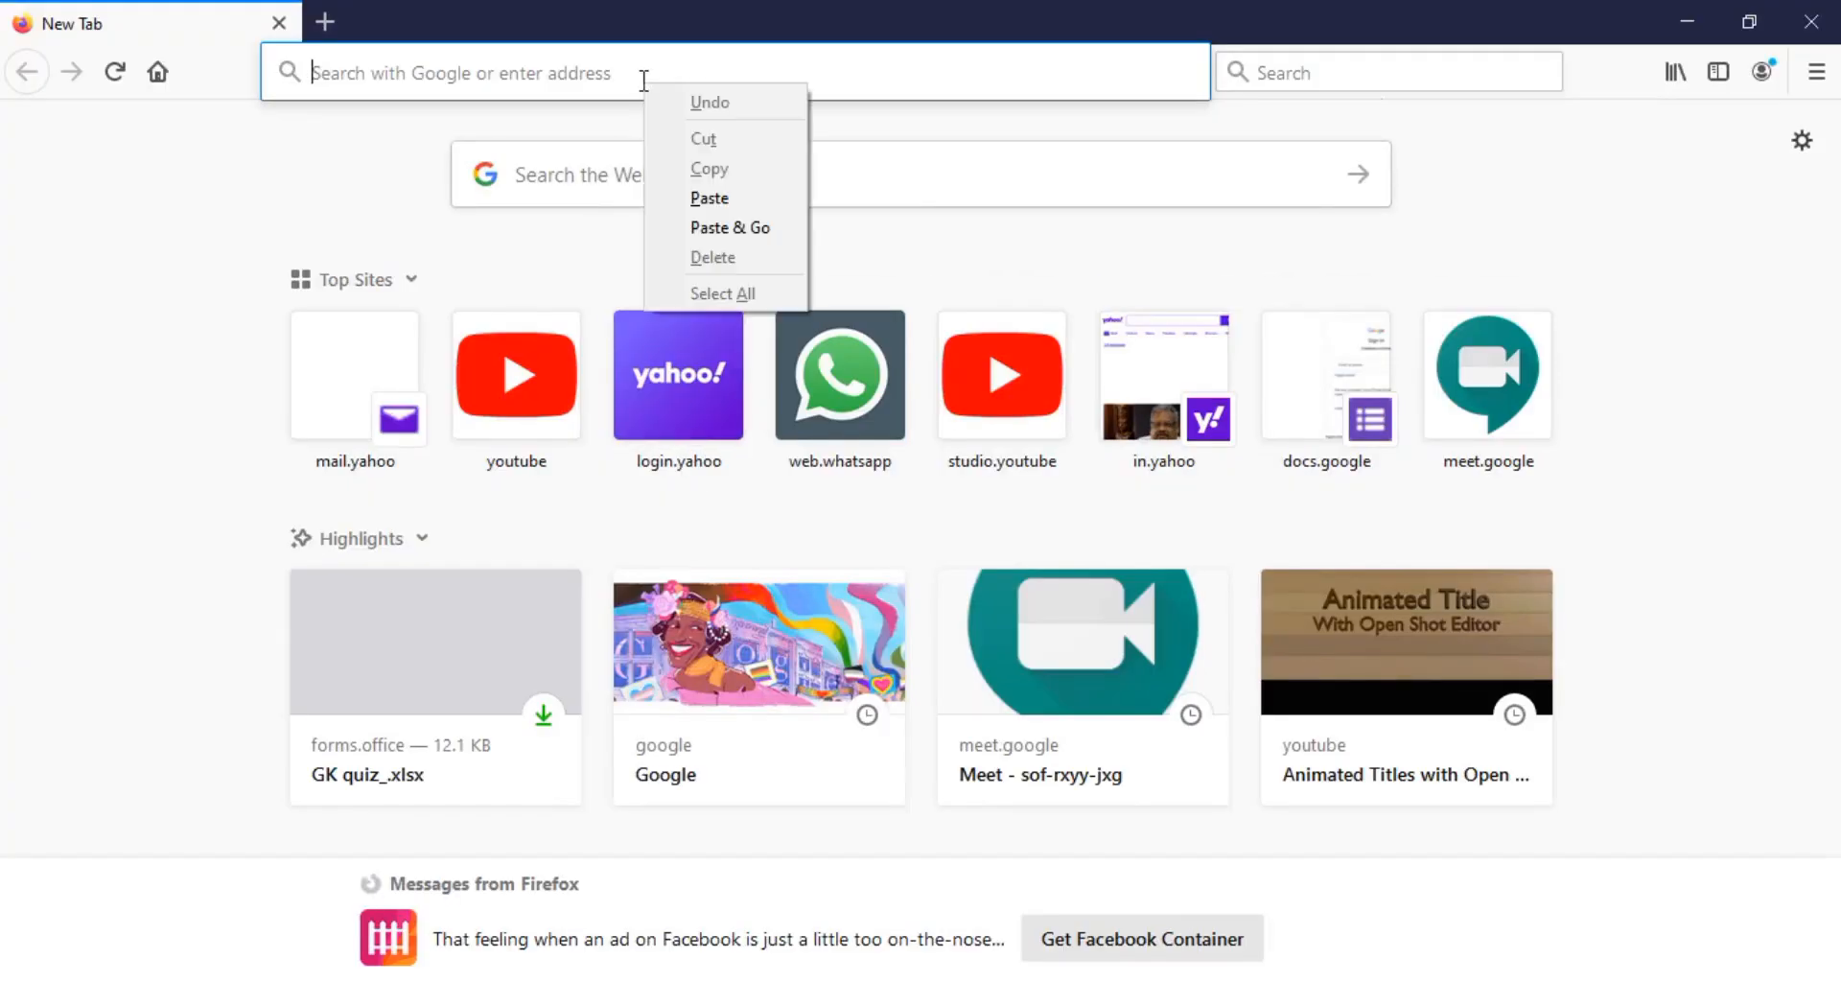
click(710, 197)
key(Return)
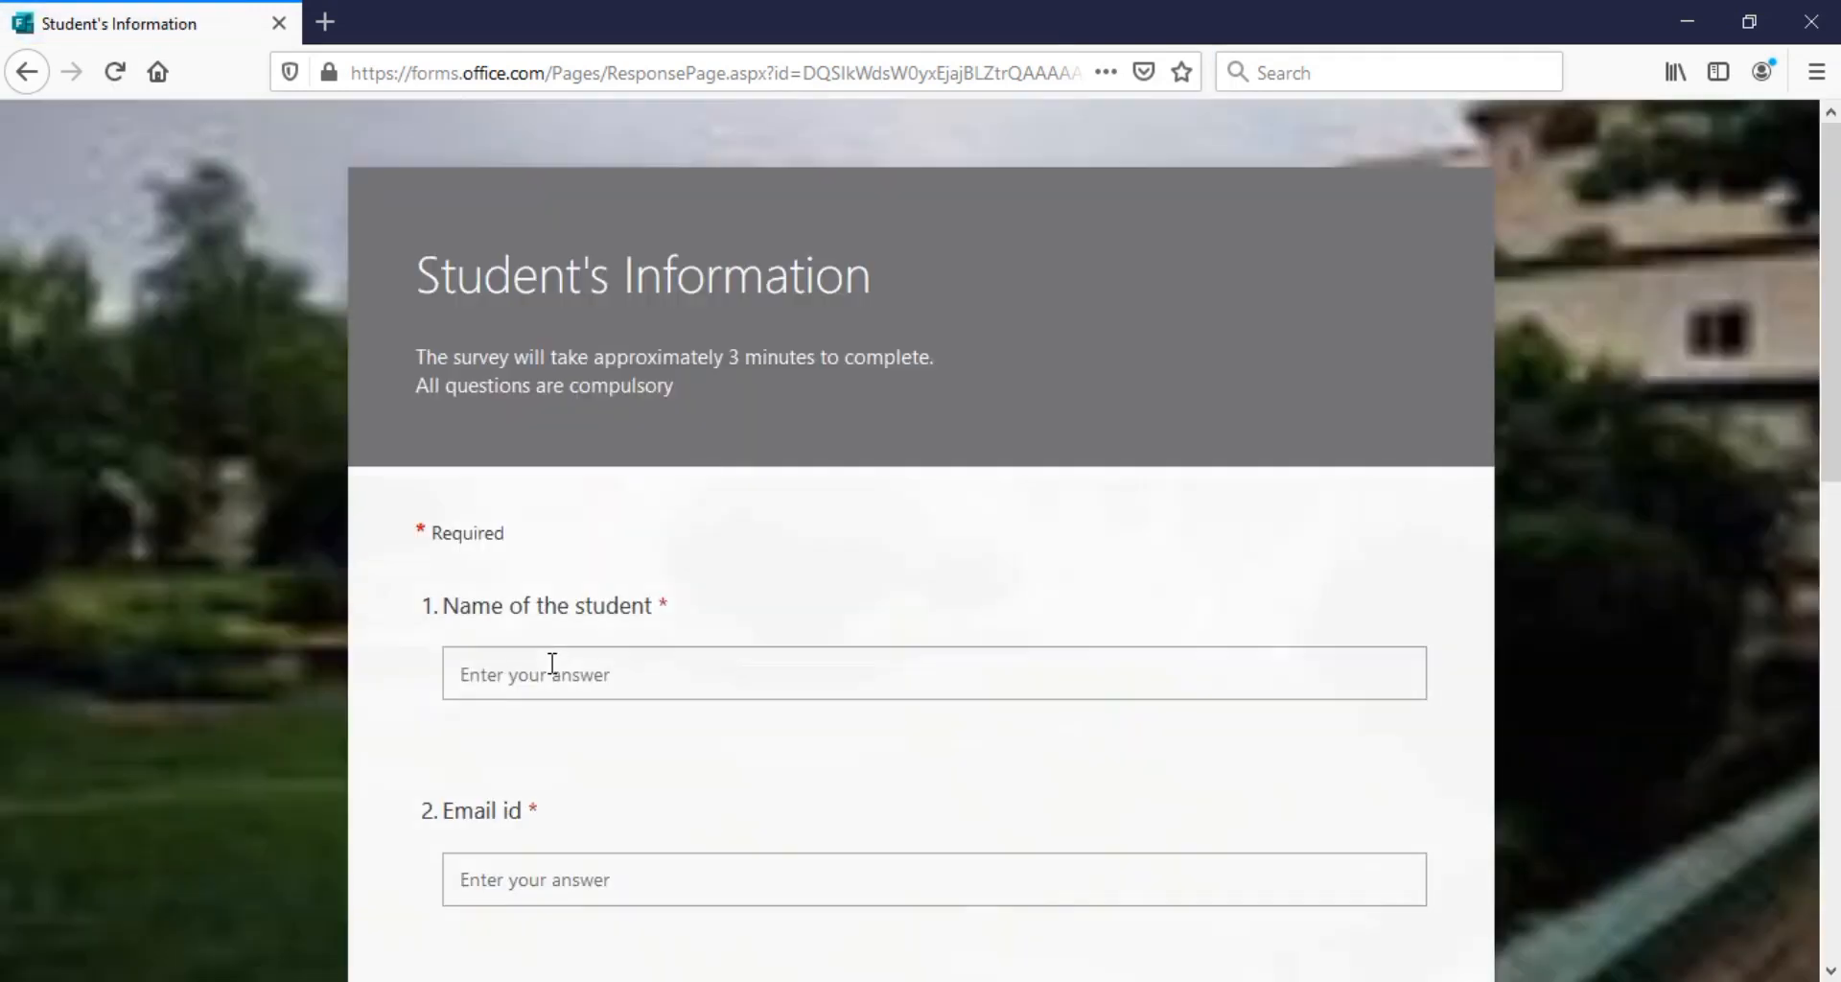
Enter the student's name and e-mail, and choose Female as gender
click(559, 674)
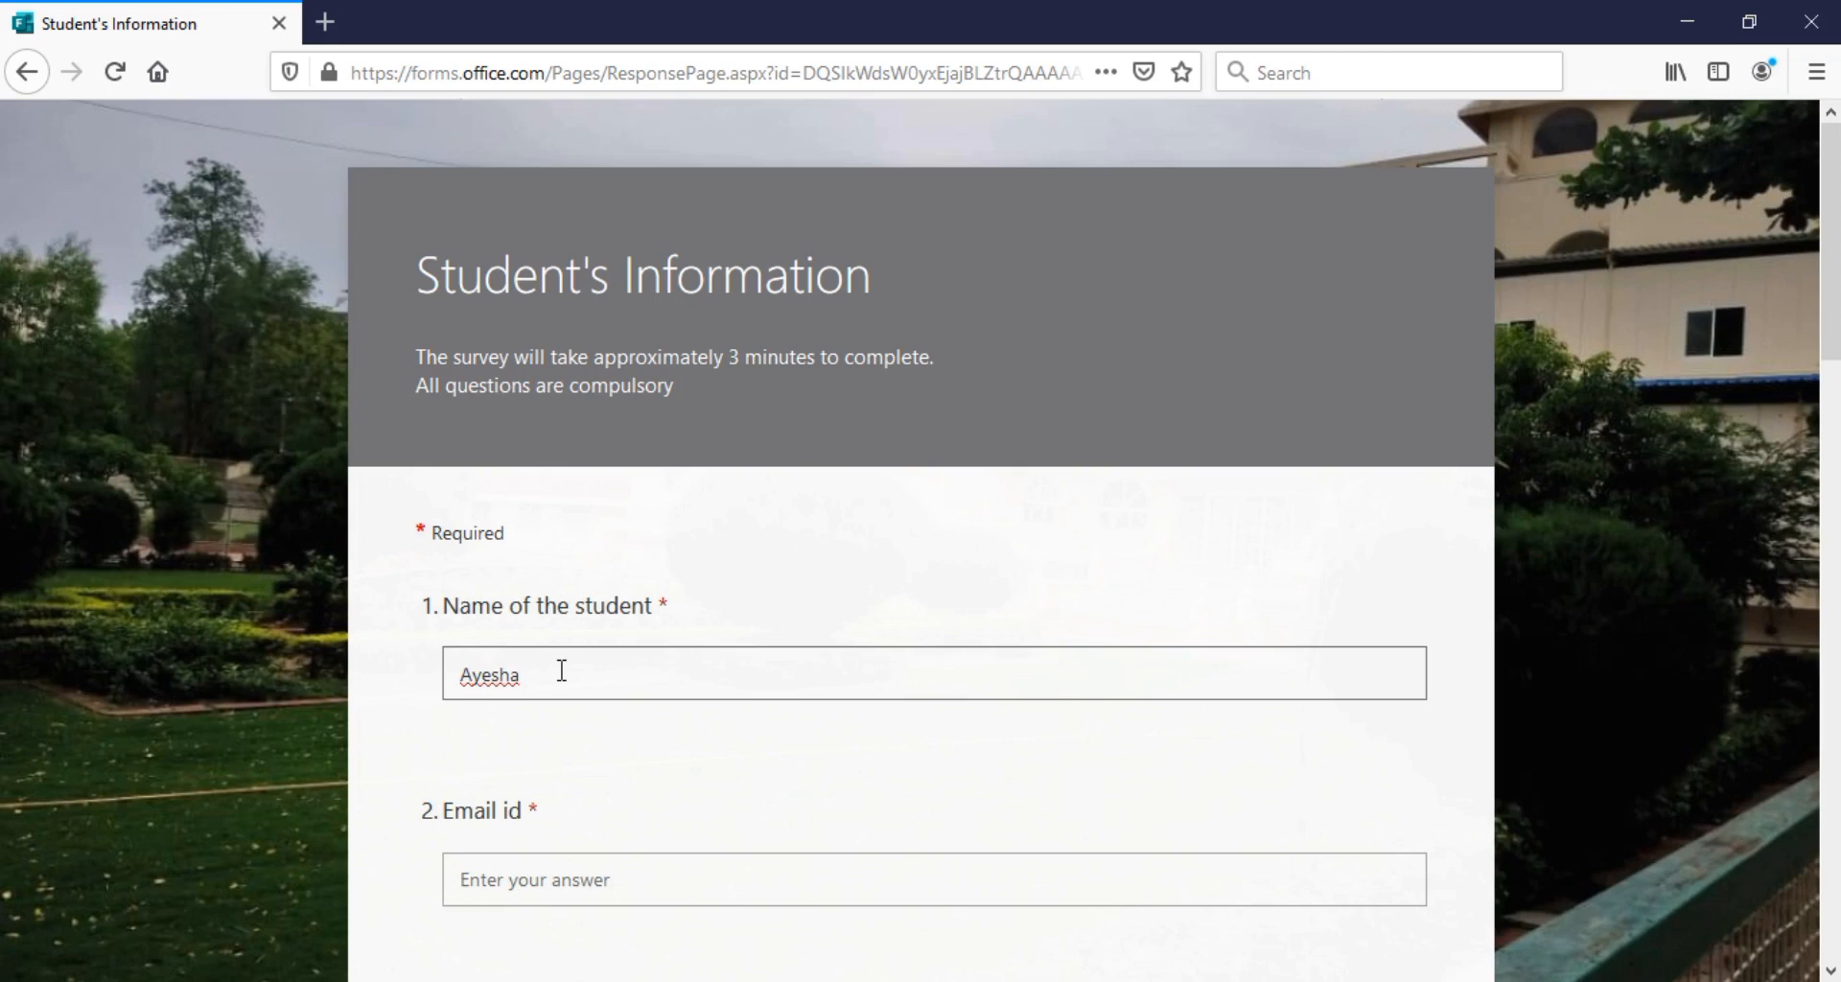
click(511, 888)
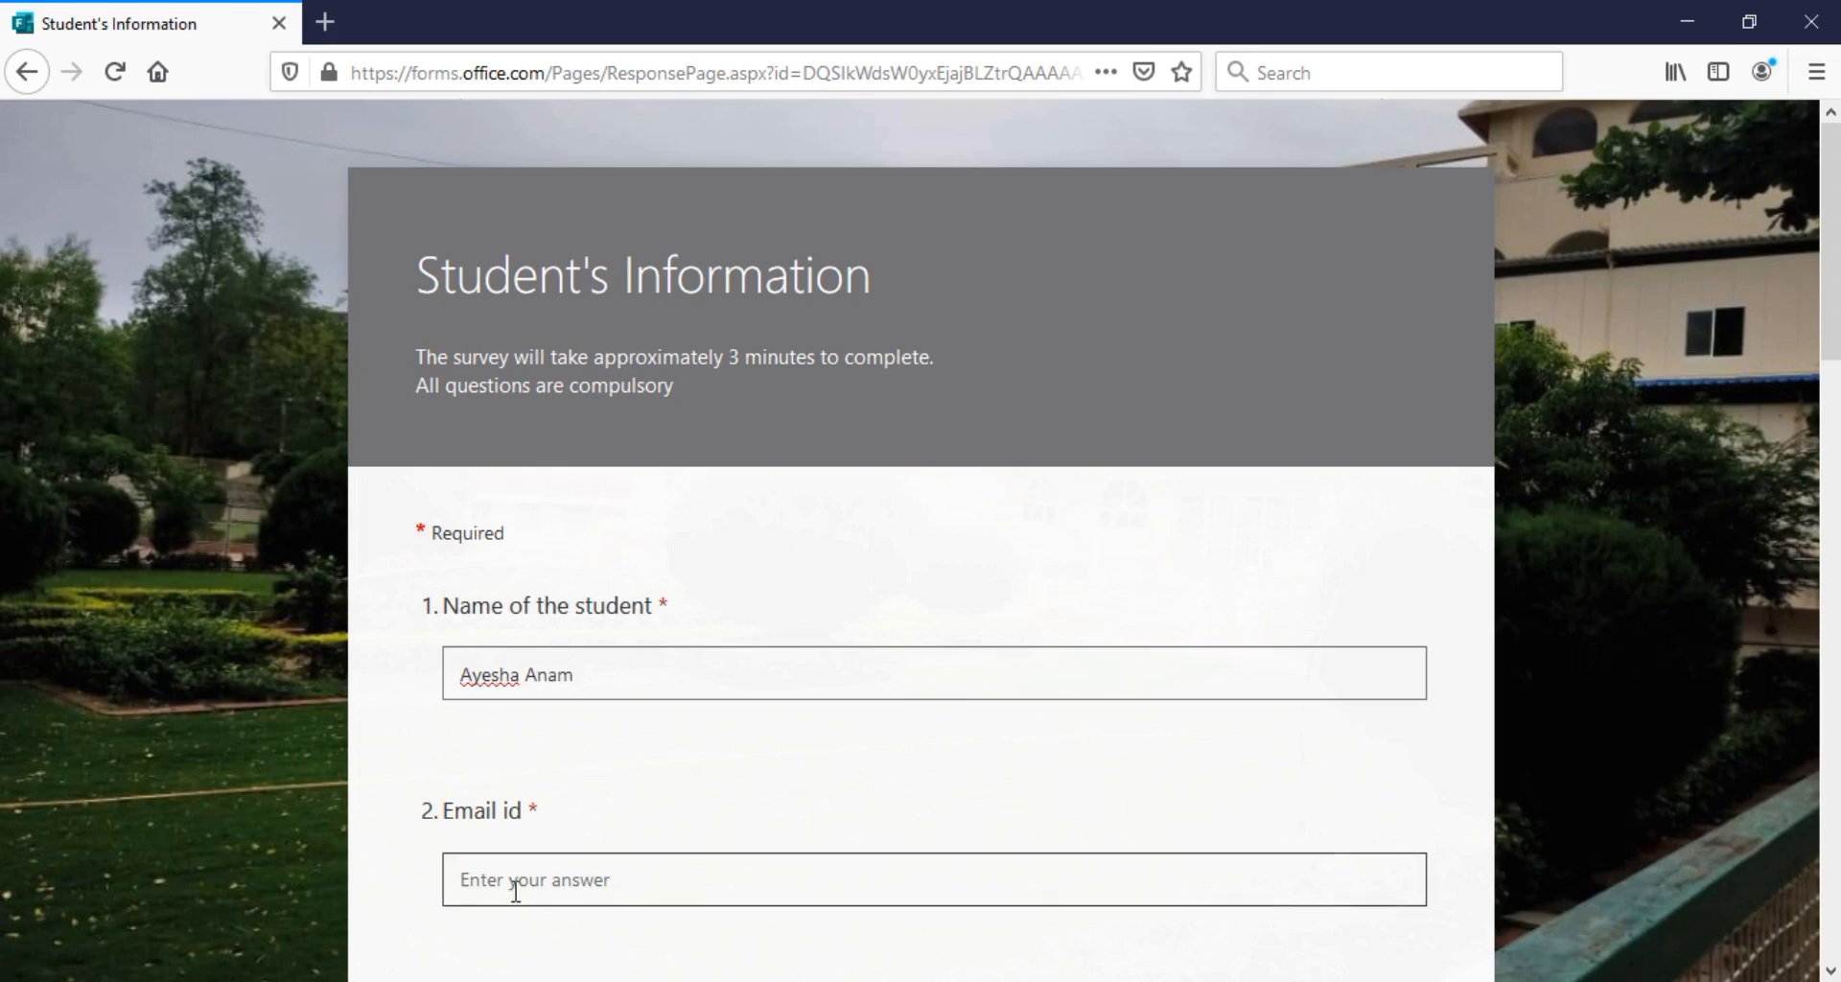
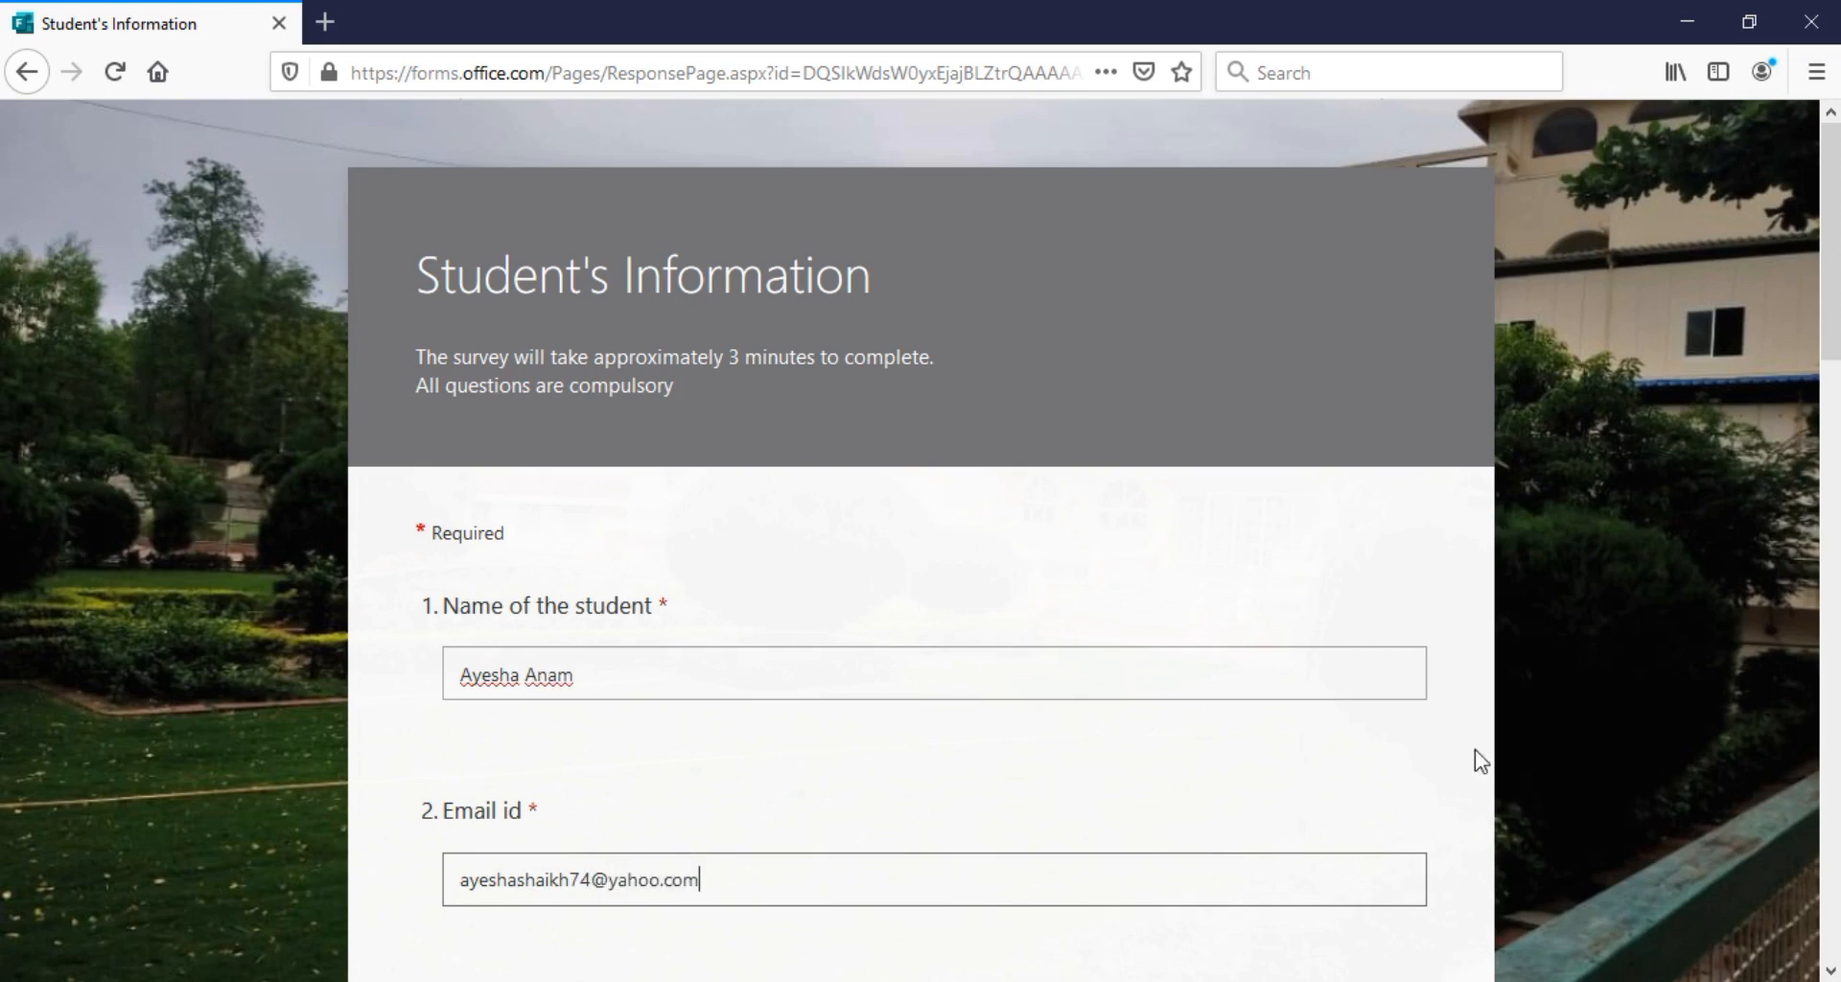
scroll(1787, 456, down, 5)
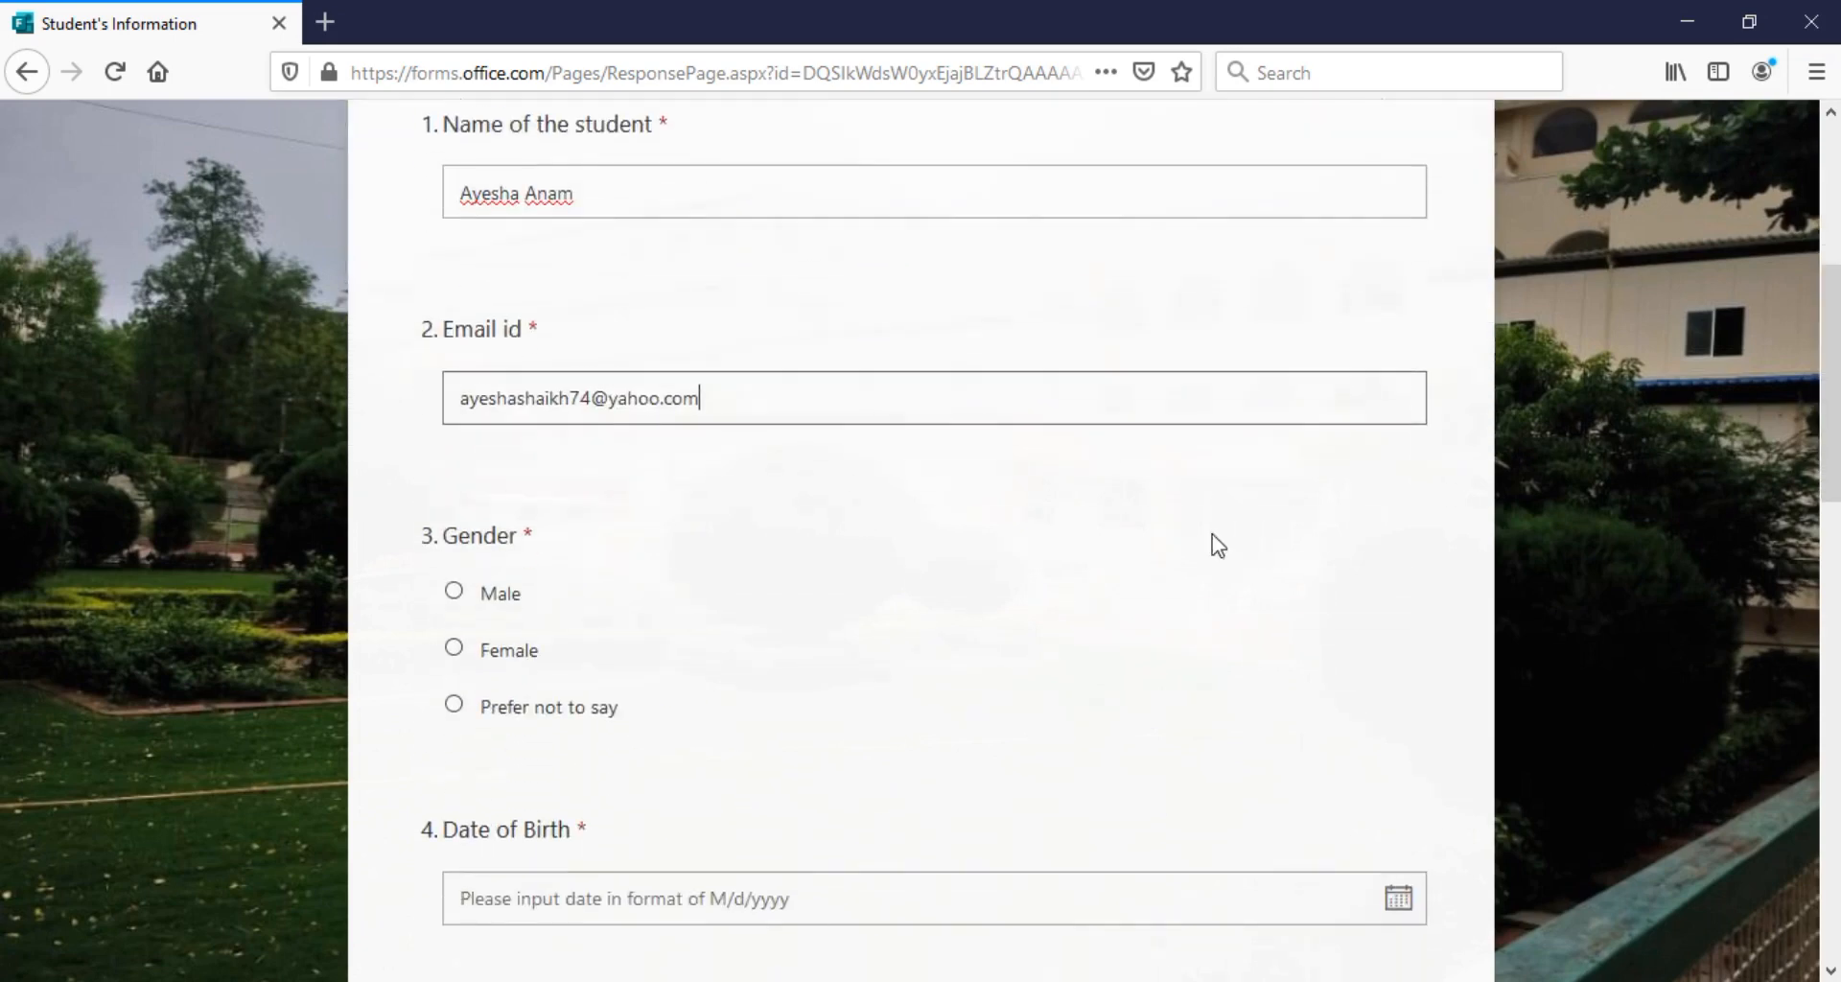
click(454, 647)
Pick 22 July 2020 as date of birth and fill in the mobile number and address
click(526, 897)
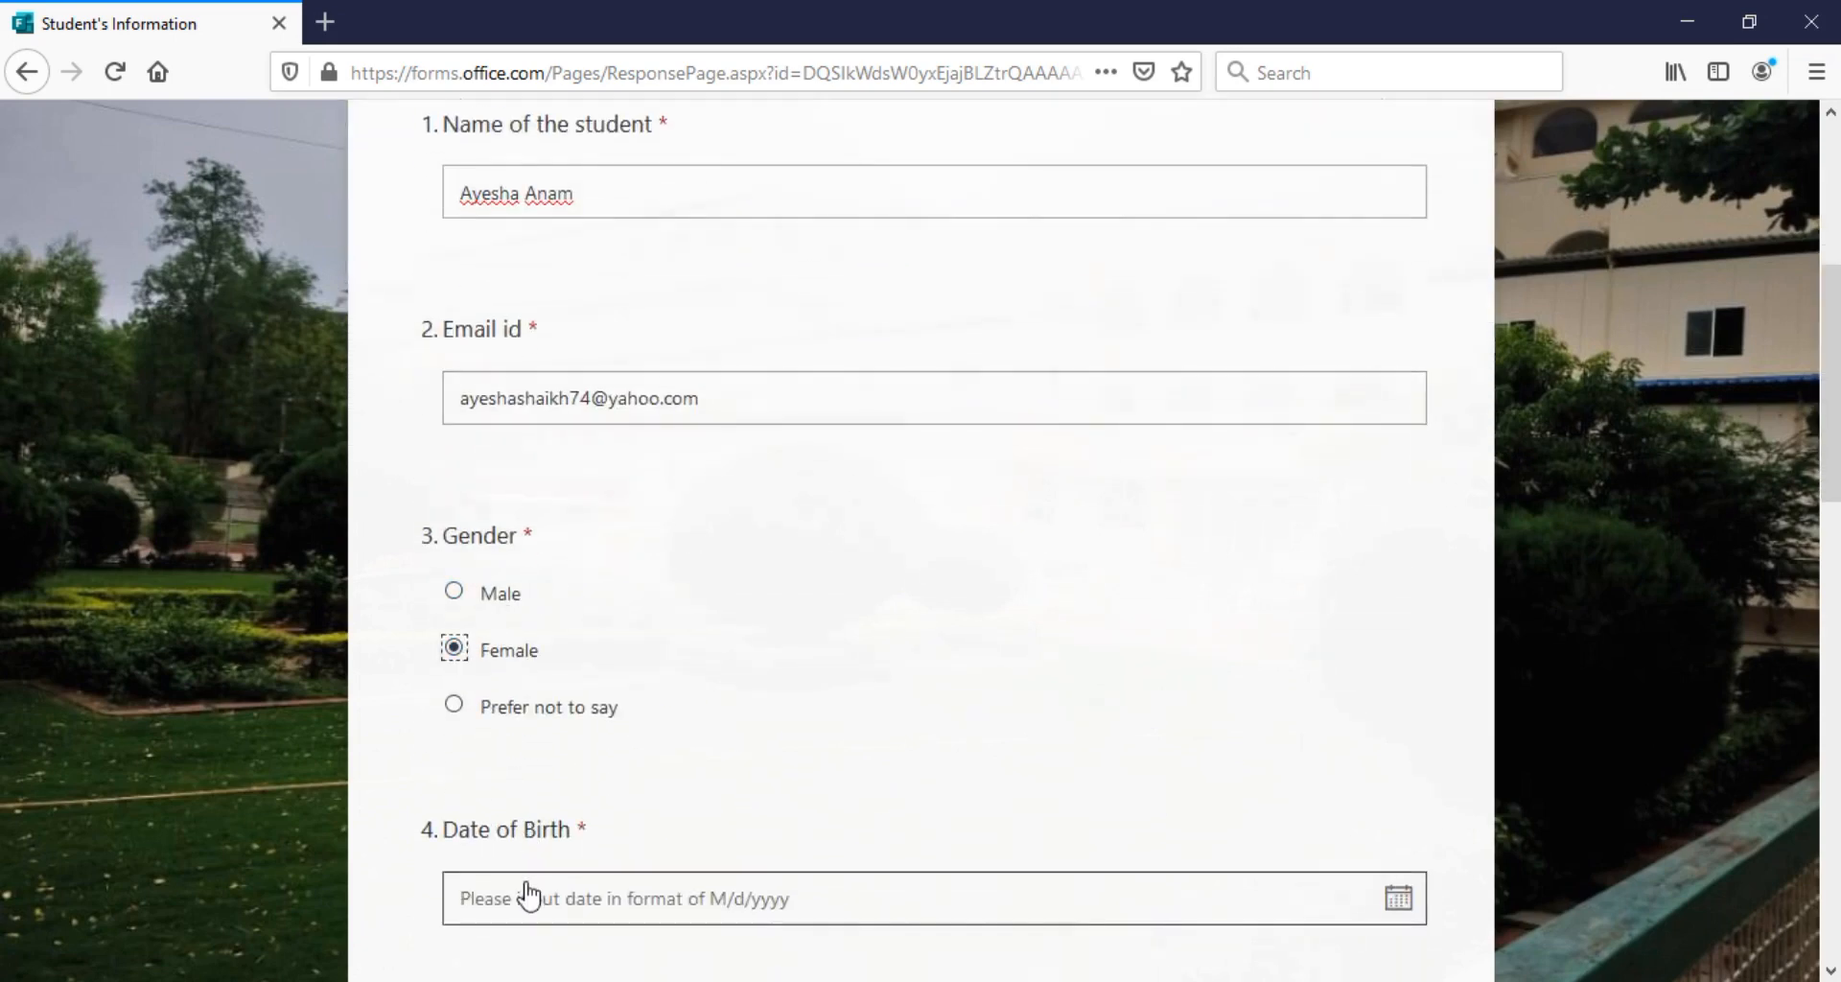
drag(1827, 453, 1827, 599)
click(760, 702)
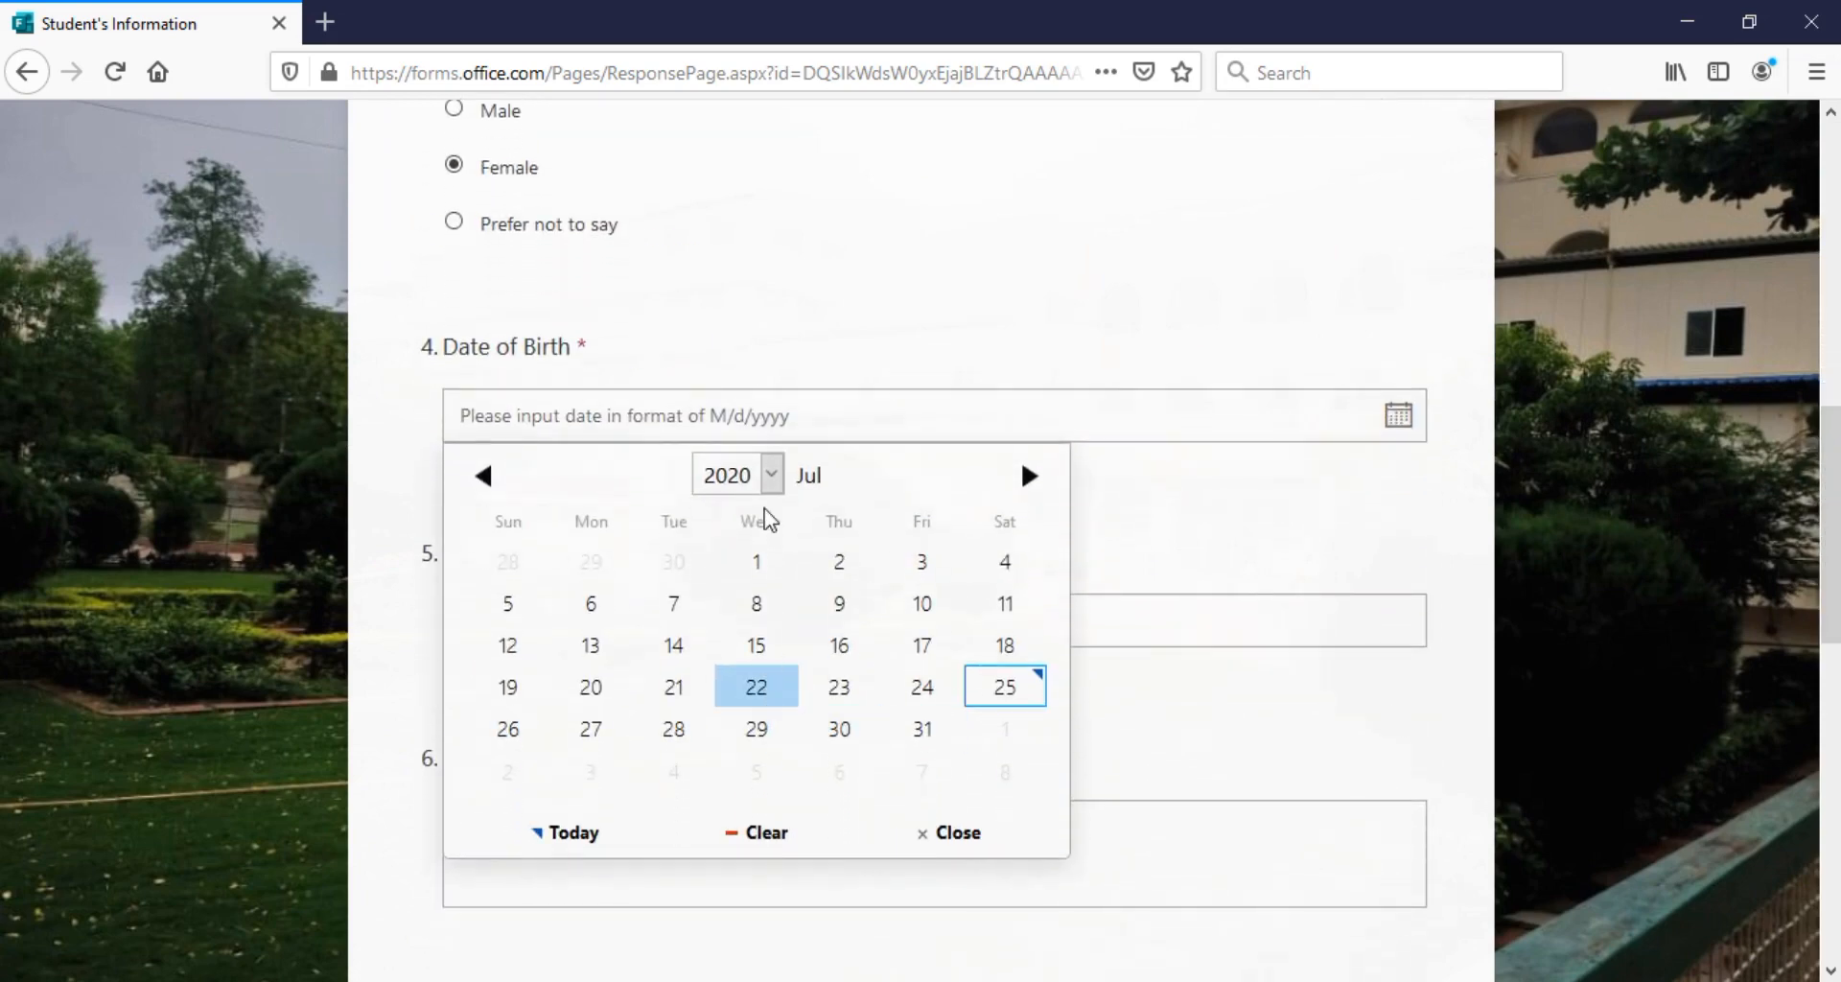
click(549, 611)
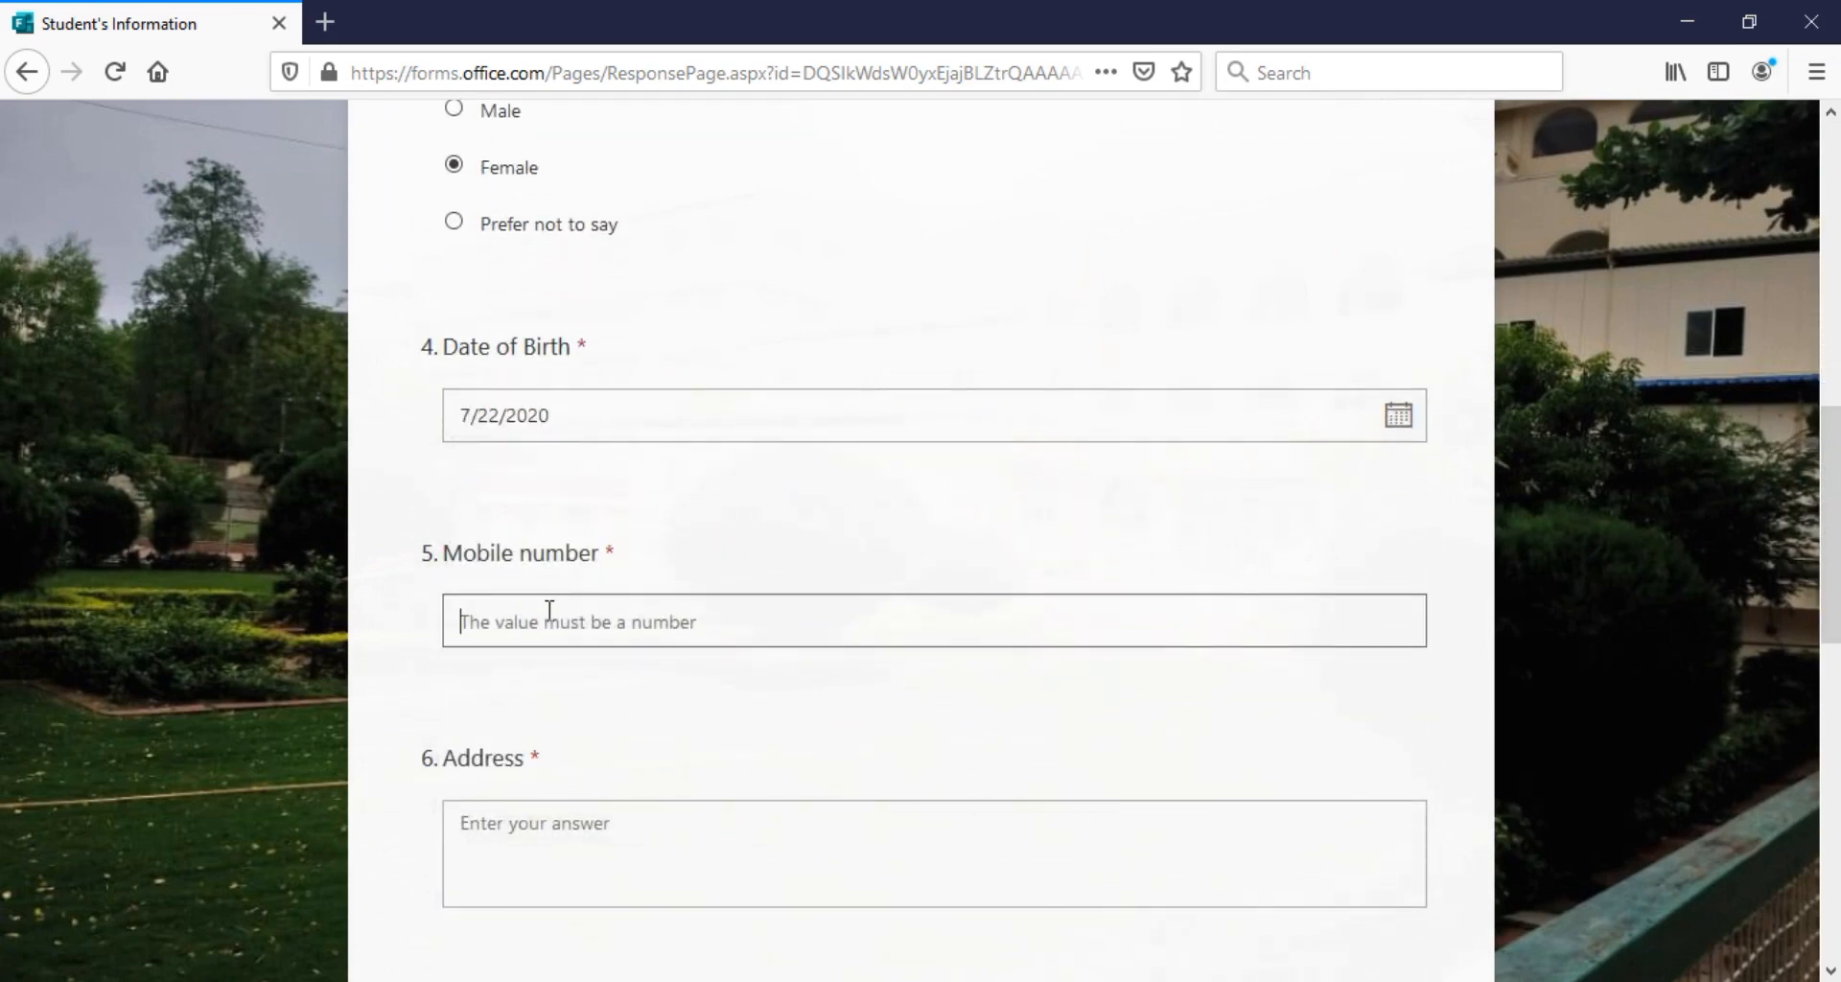
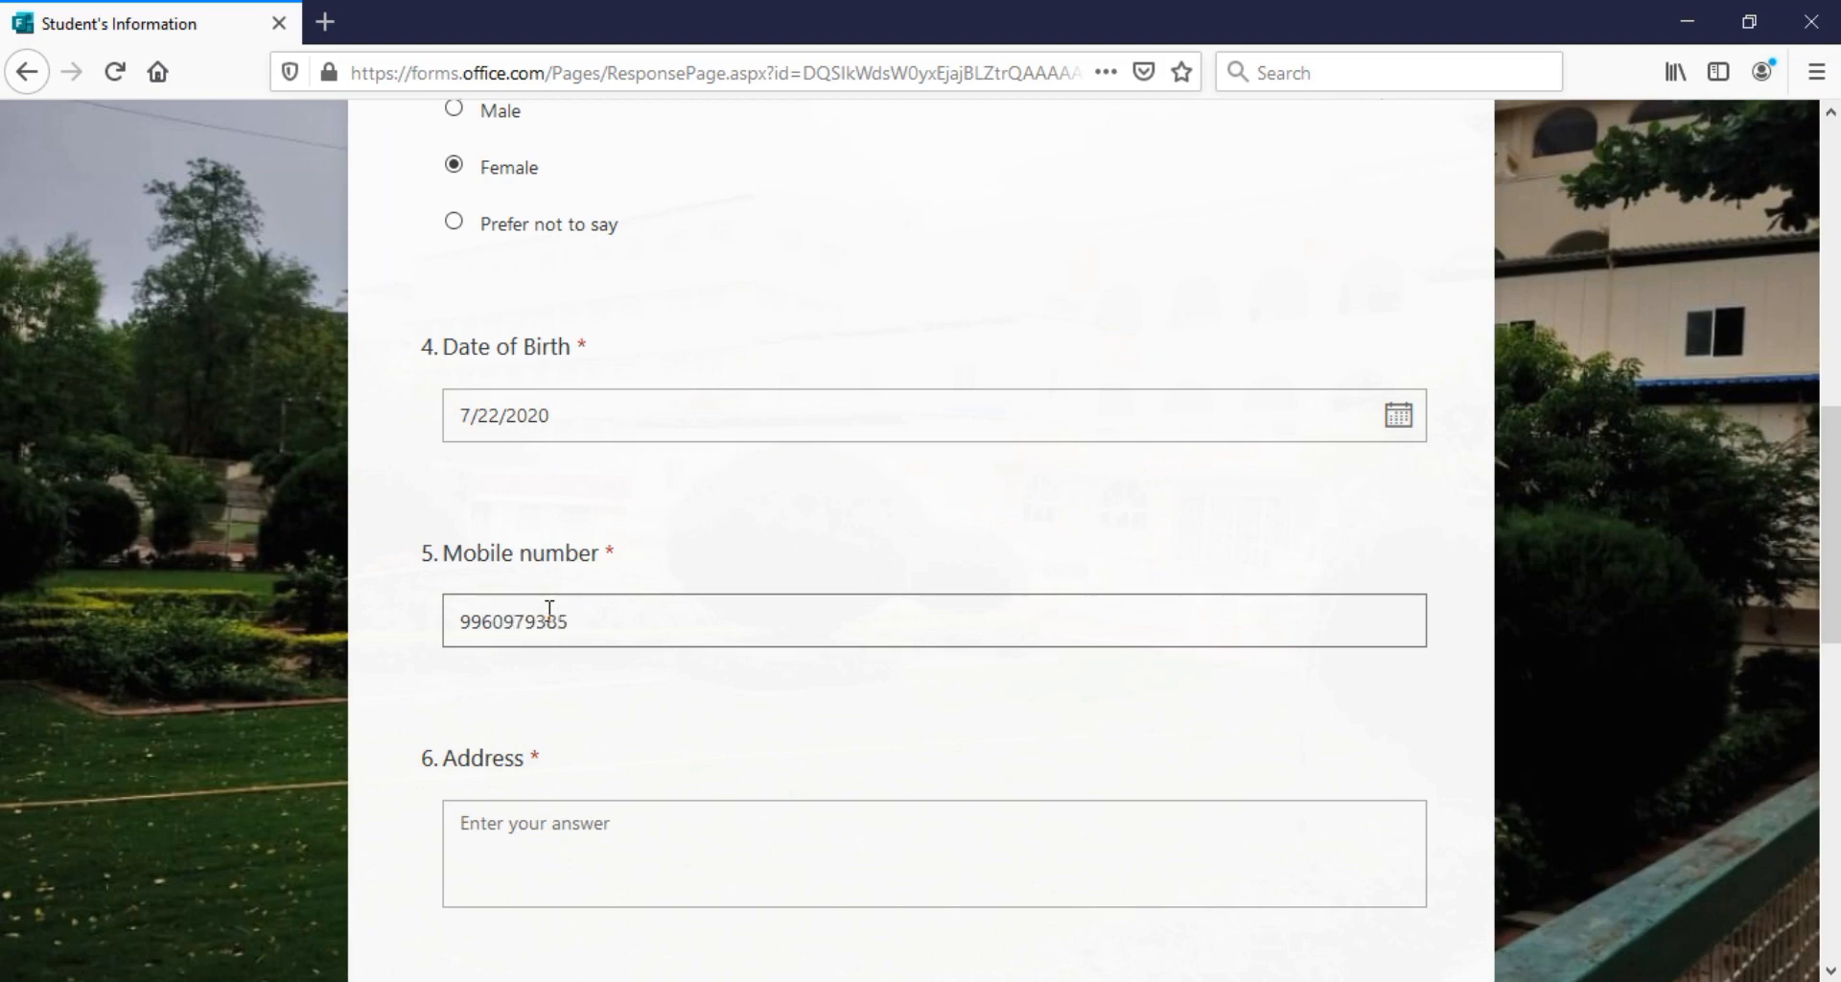
click(539, 822)
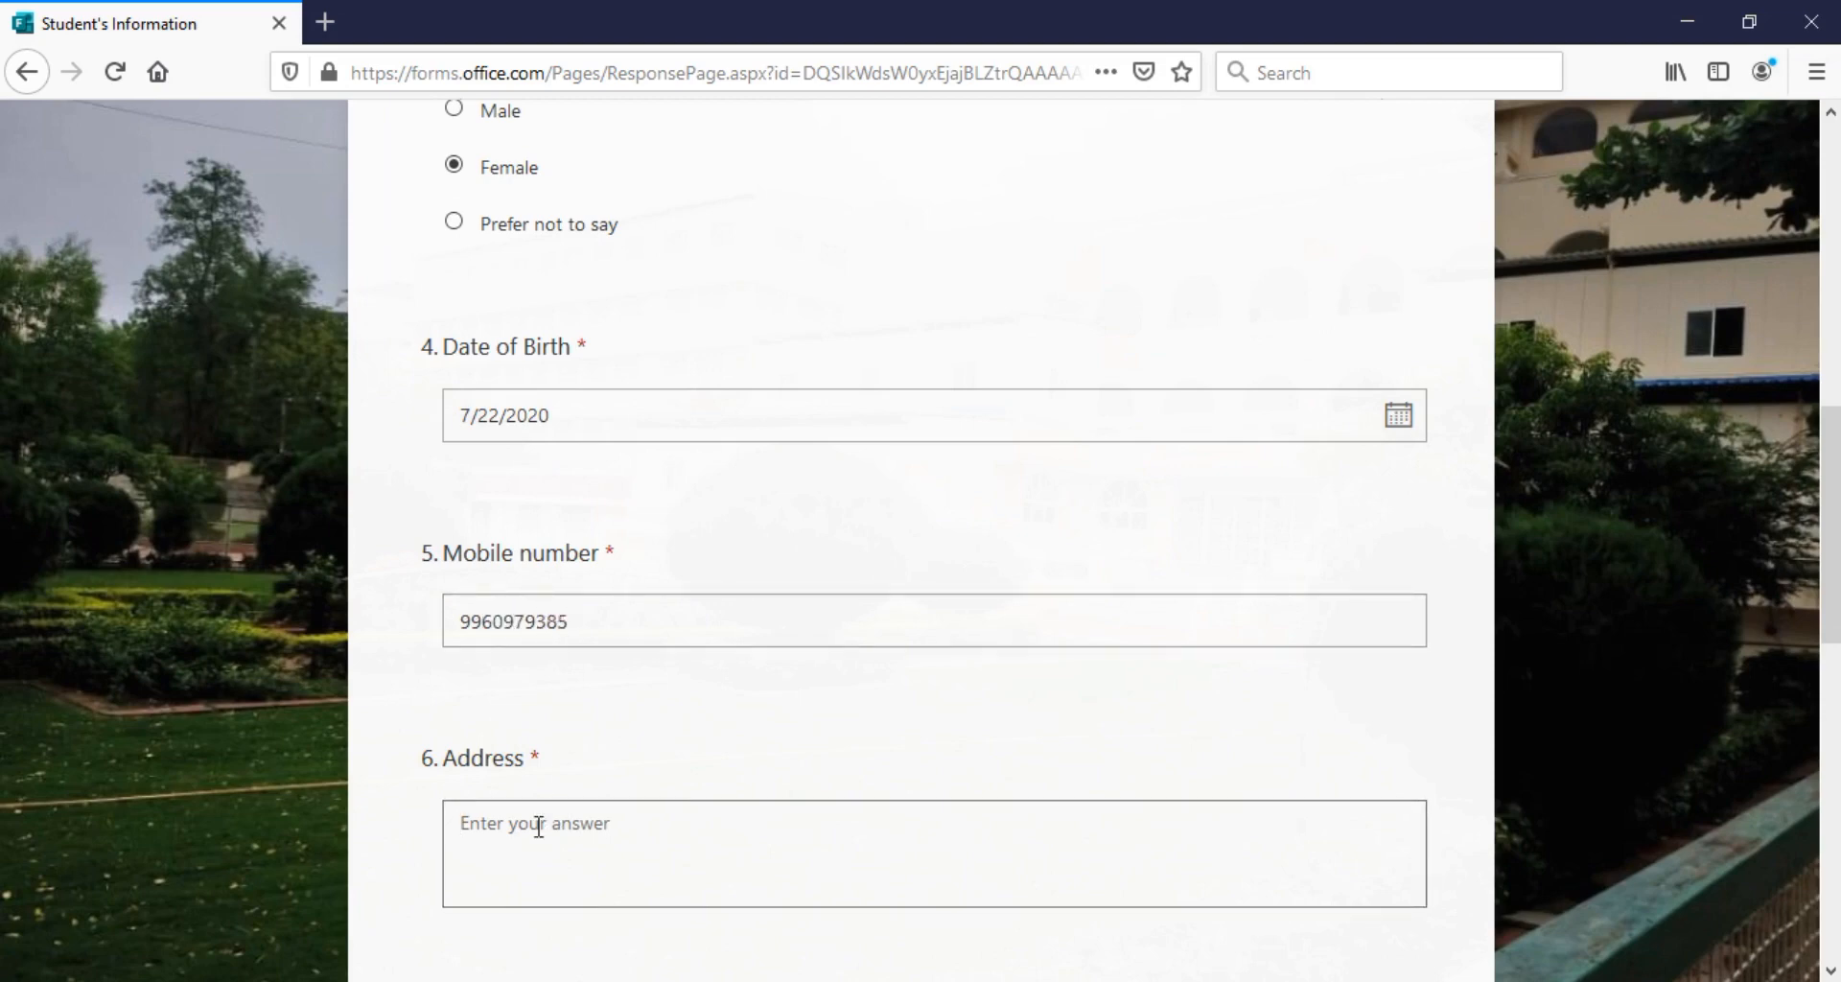
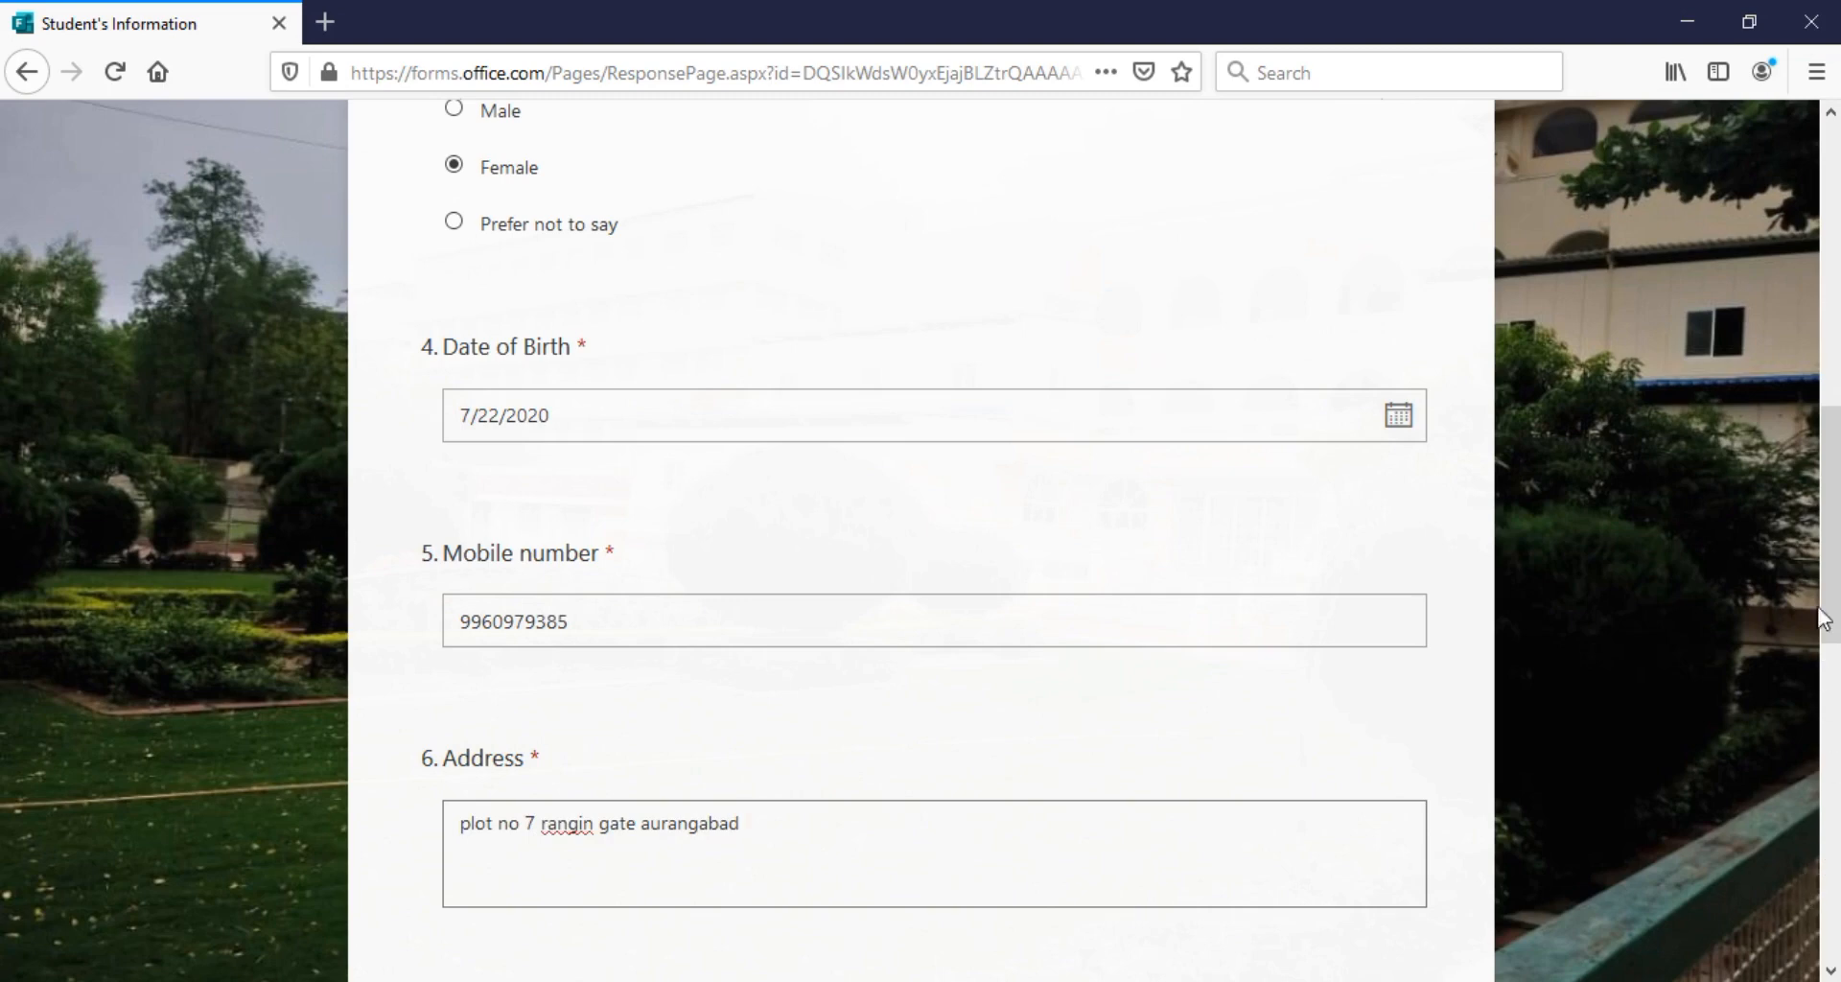
Choose B.Sc as stream and third year as class, submit, and go back
drag(1823, 619, 1823, 794)
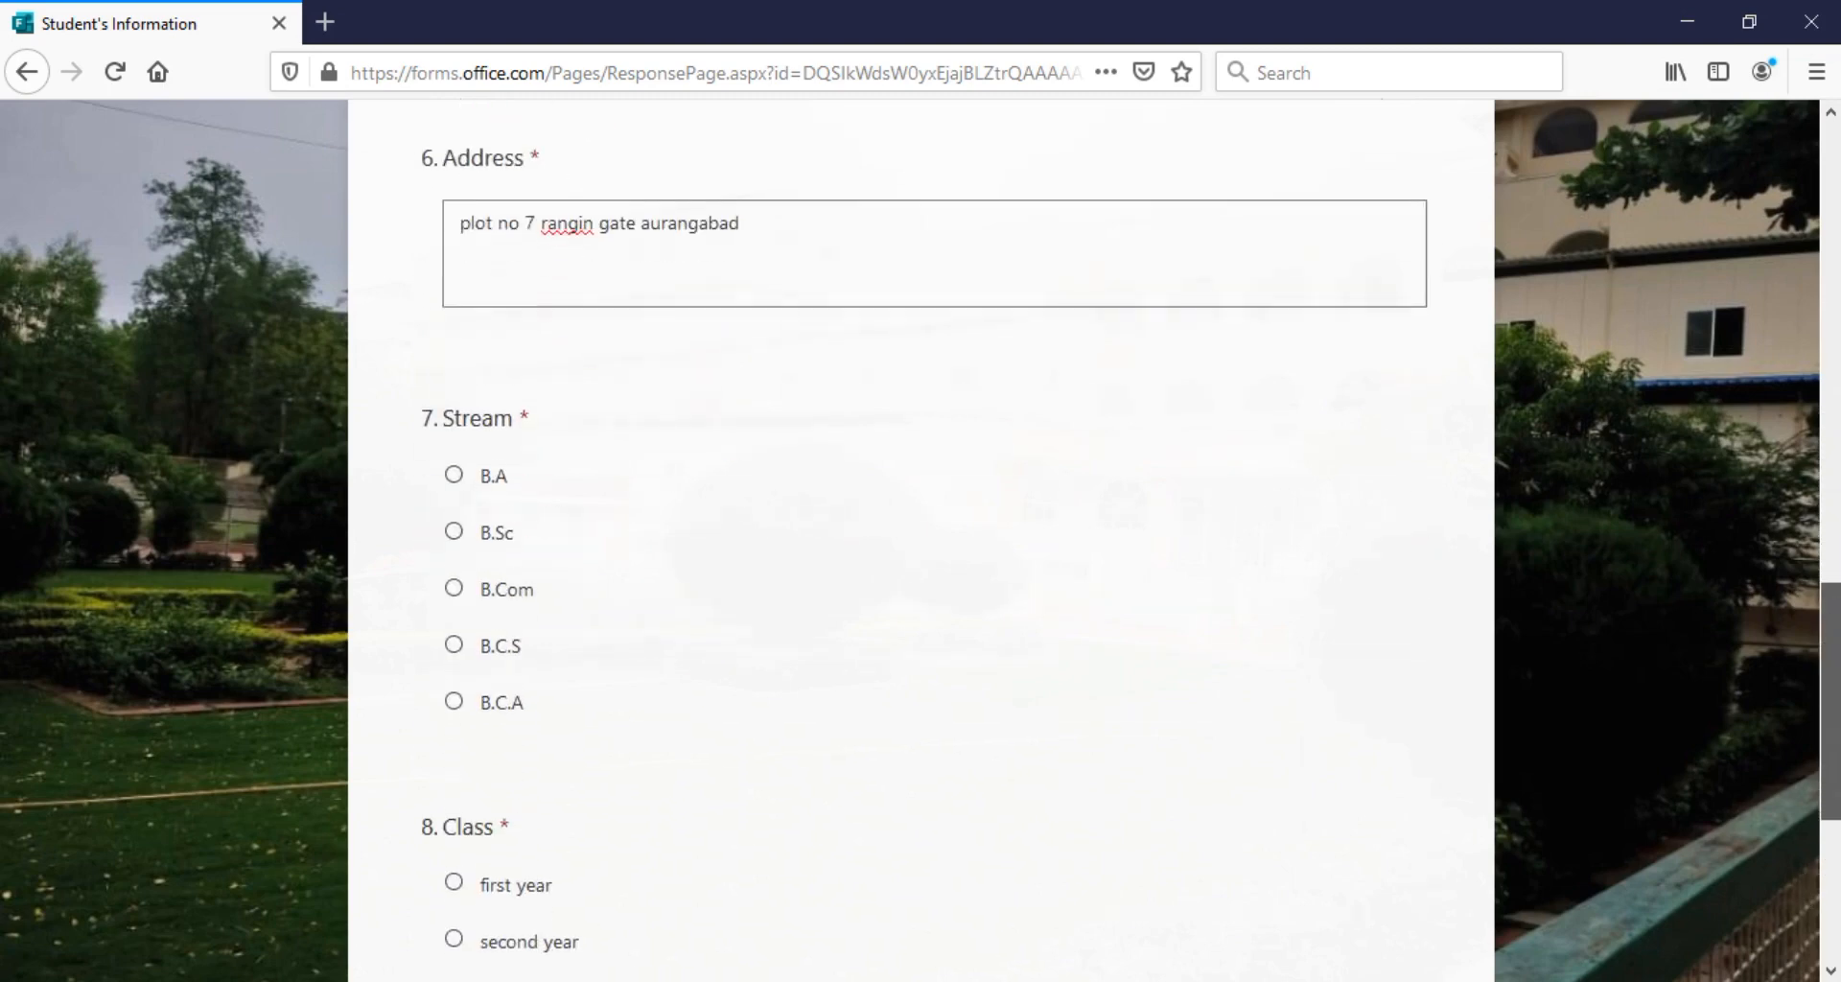
click(470, 529)
drag(1834, 718, 1834, 854)
click(480, 535)
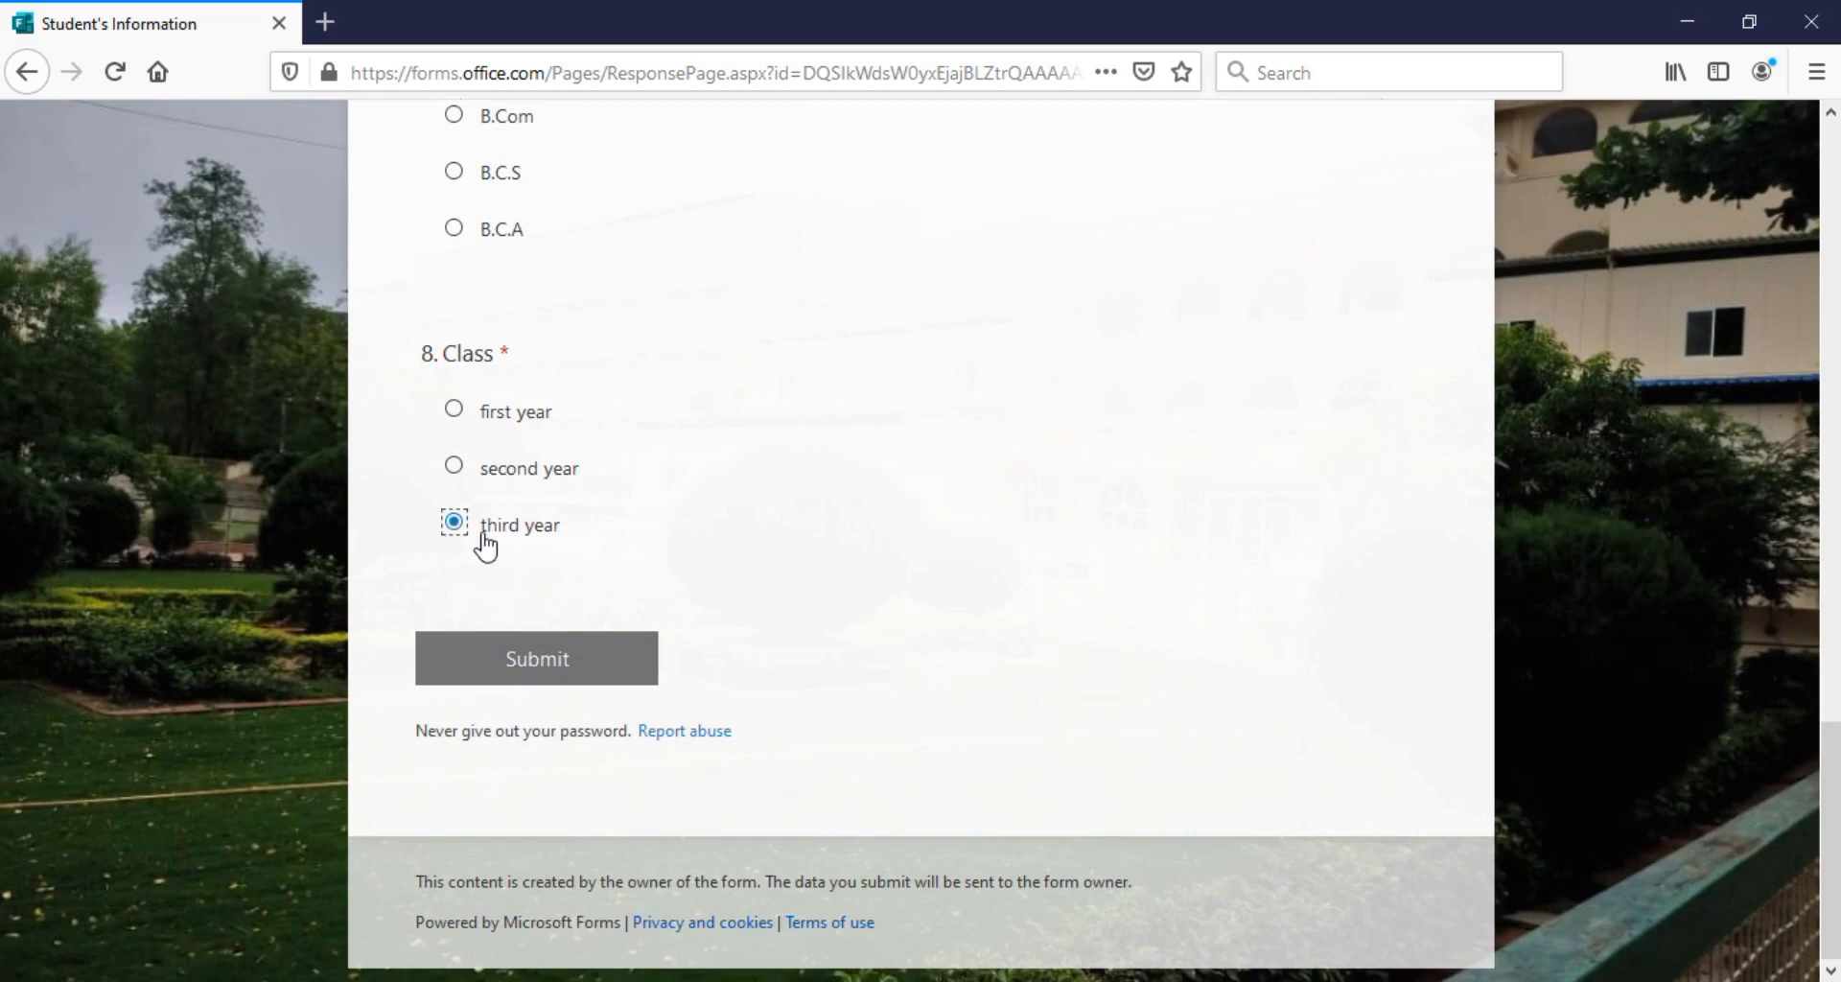
click(557, 662)
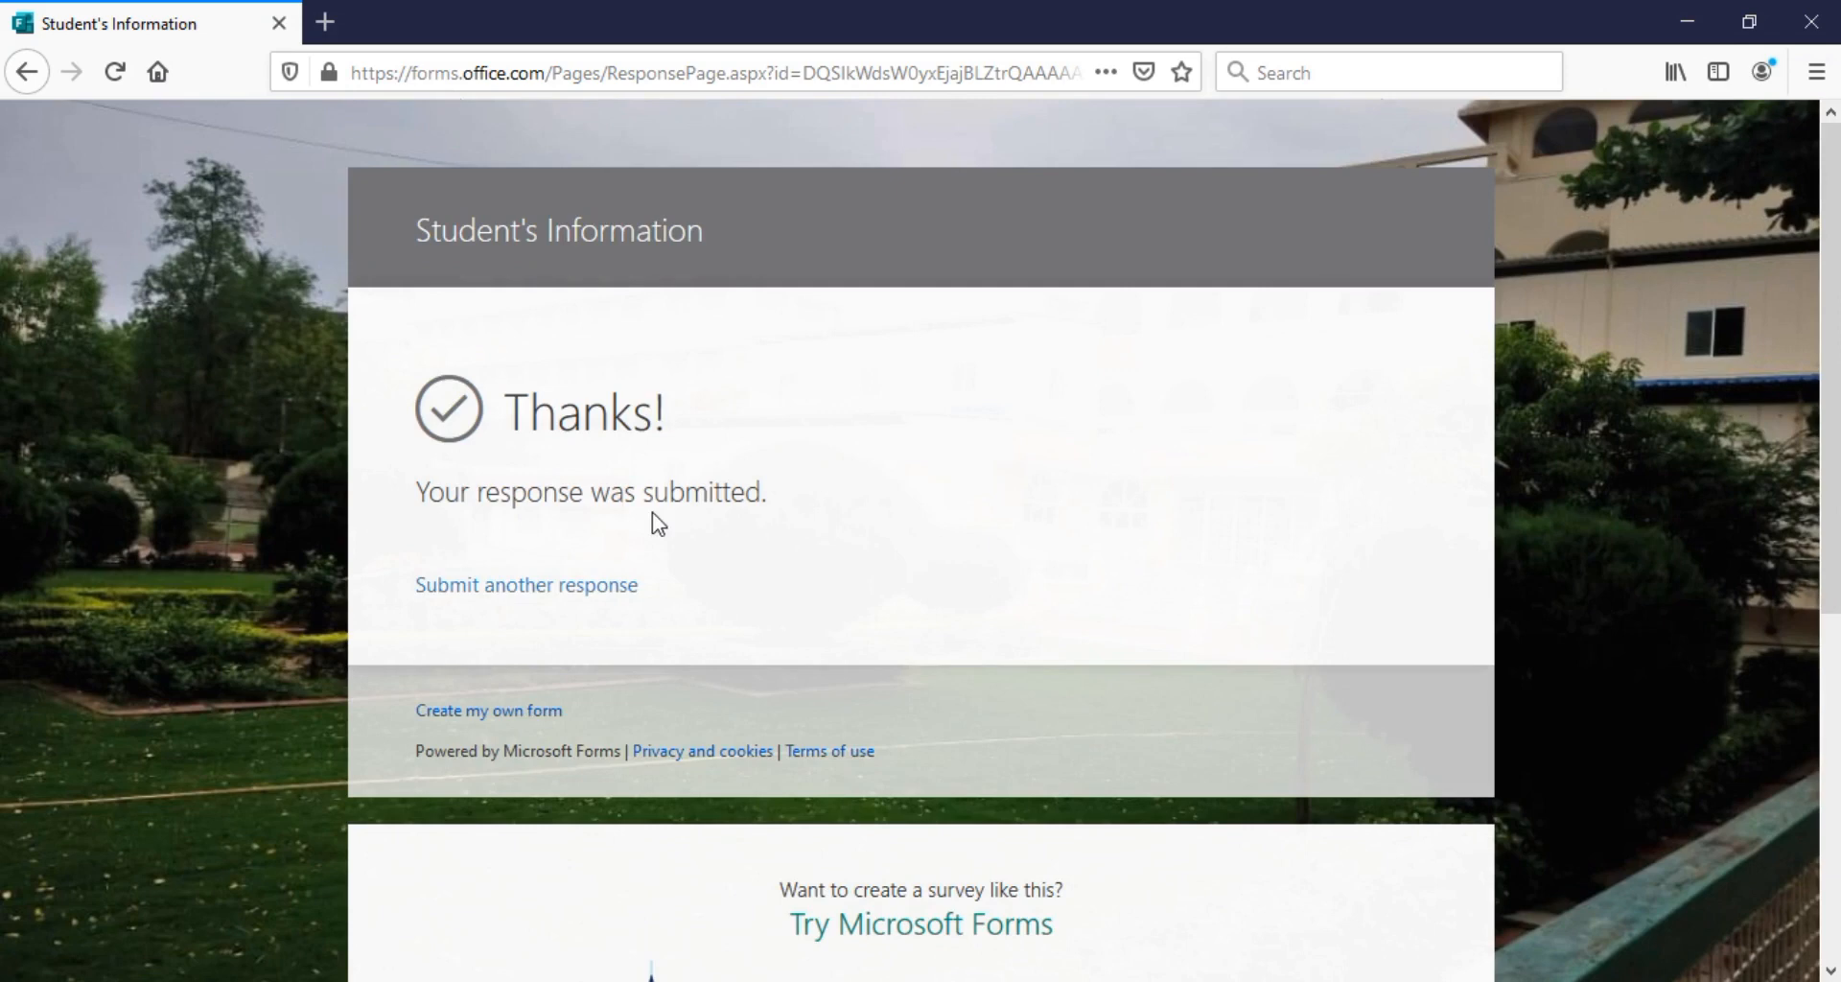
click(32, 77)
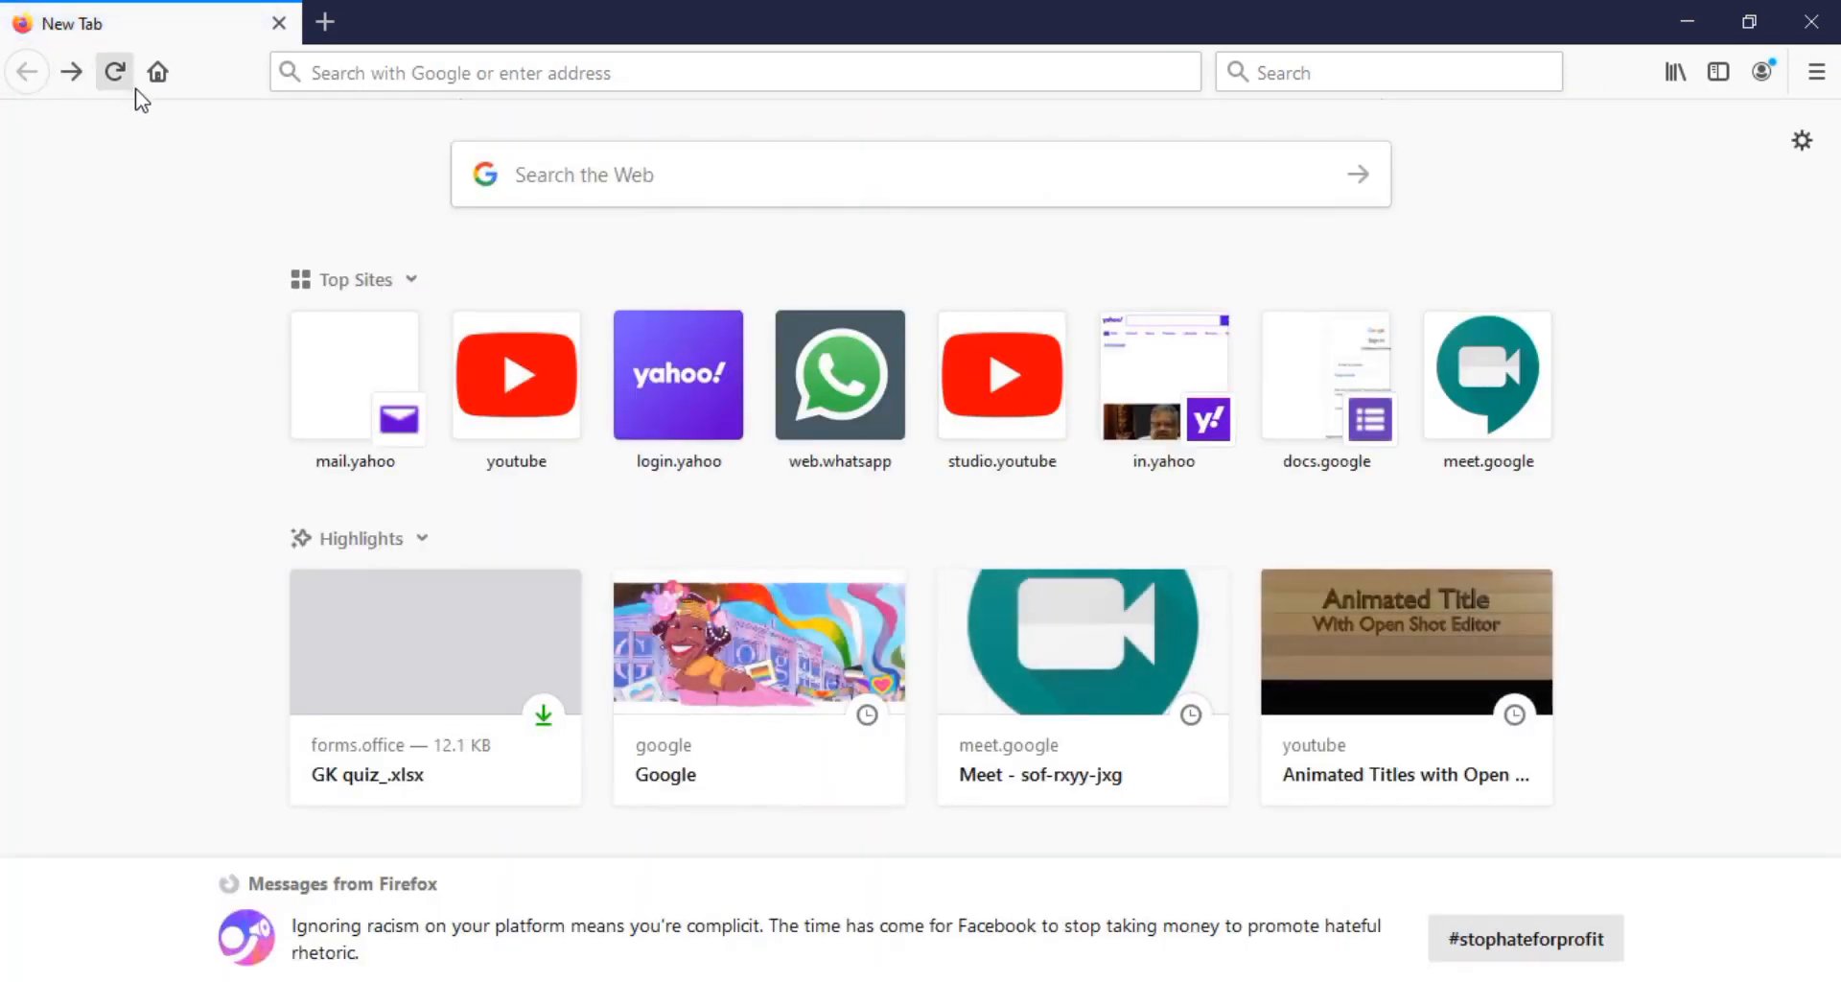
Check the Responses summary (1 response, 00:47 average) and export it to Excel
click(69, 73)
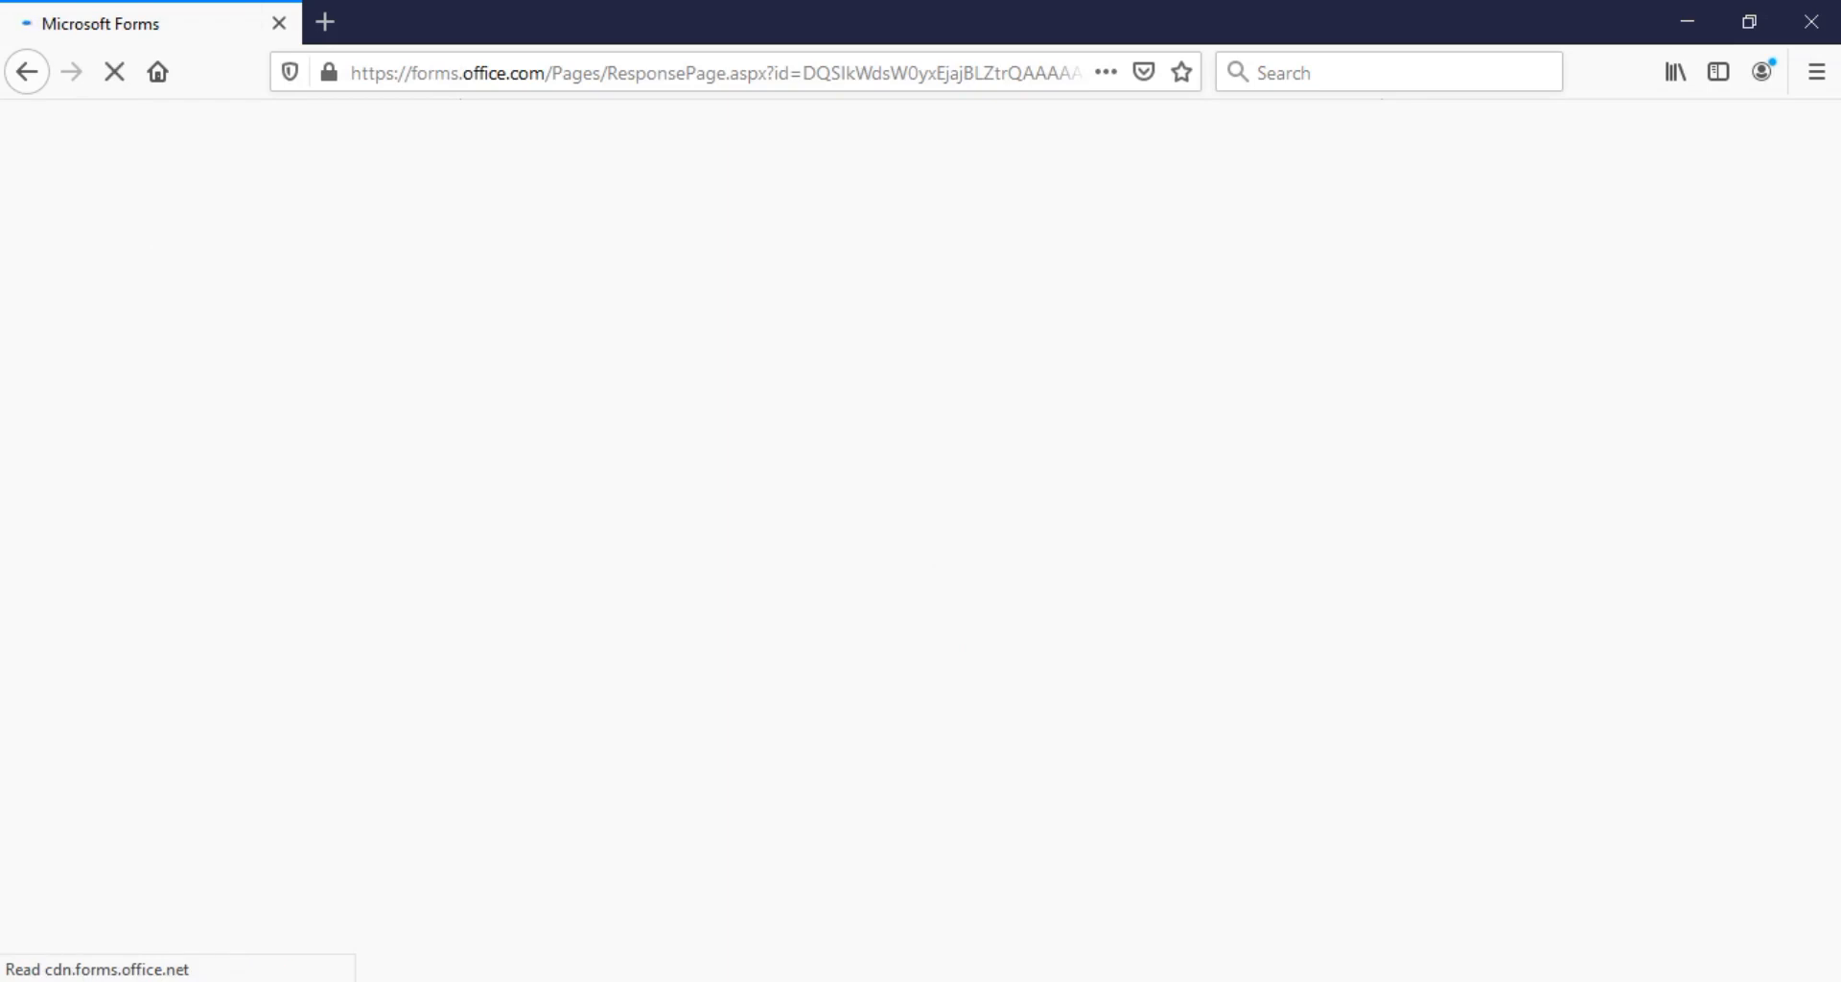
mouse_move(890, 973)
click(803, 923)
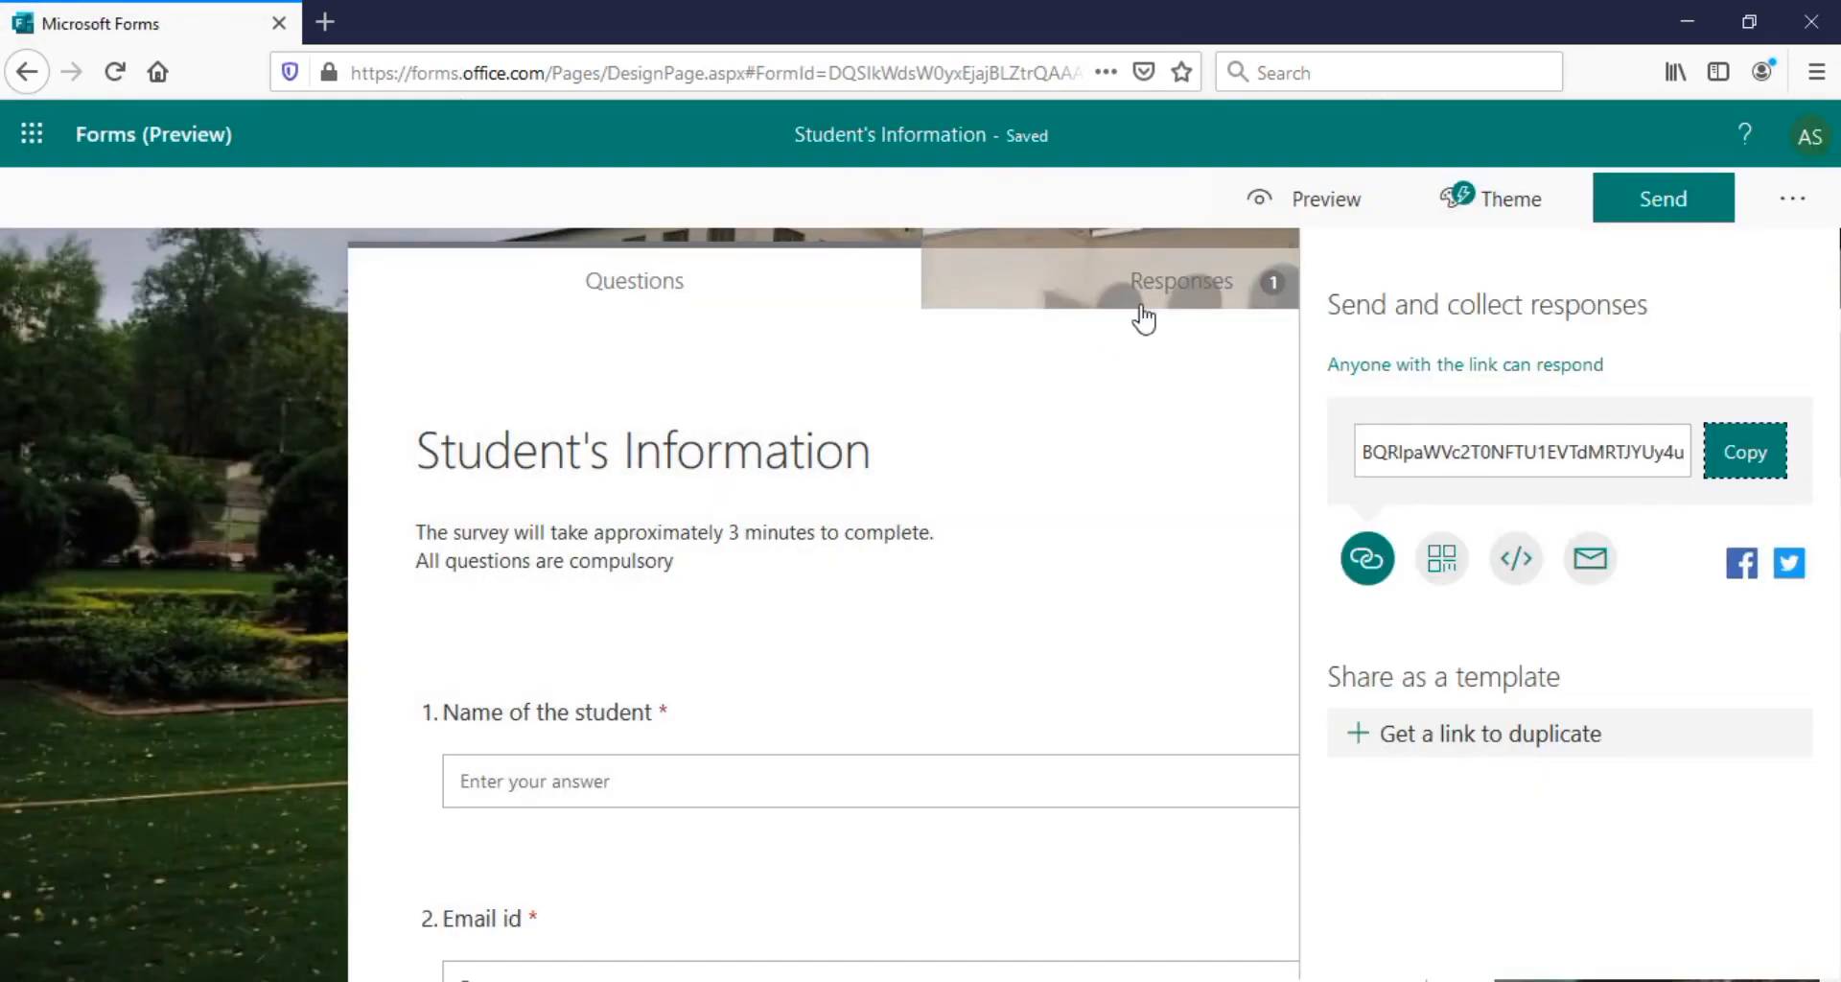
click(1169, 287)
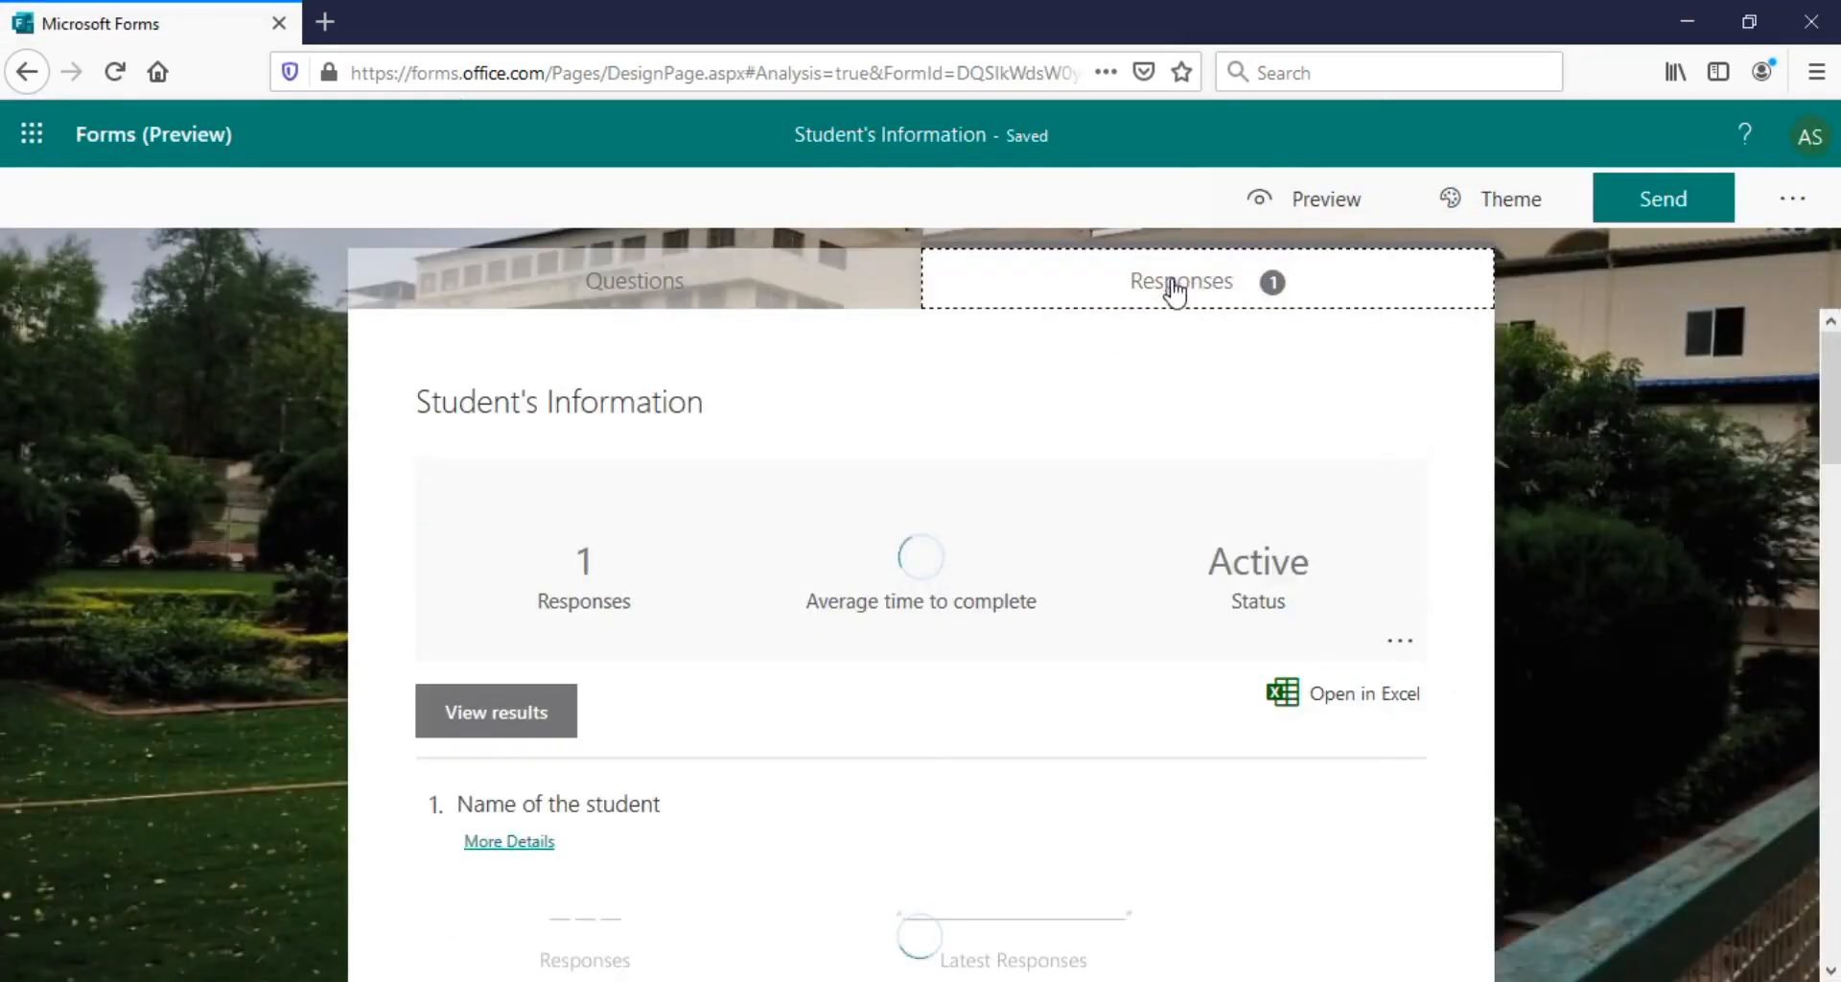
scroll(1410, 370, down, 3)
scroll(921, 633, down, 9)
scroll(920, 633, up, 12)
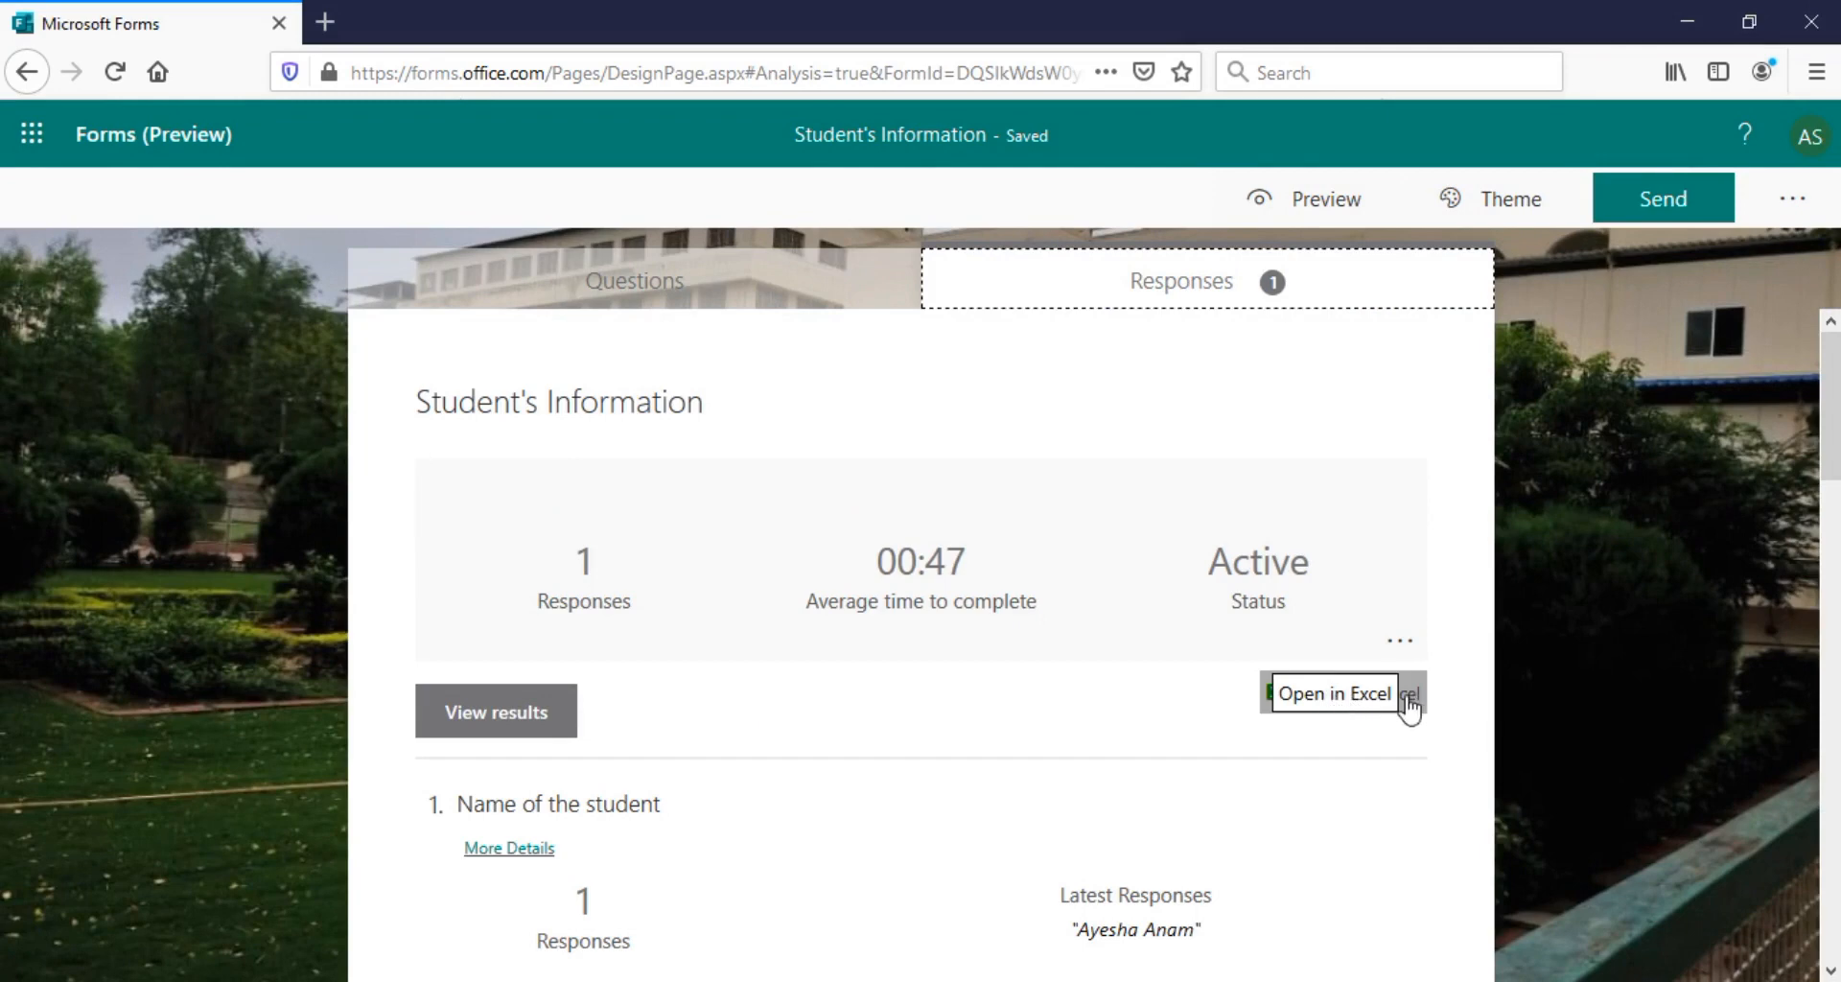
click(1368, 714)
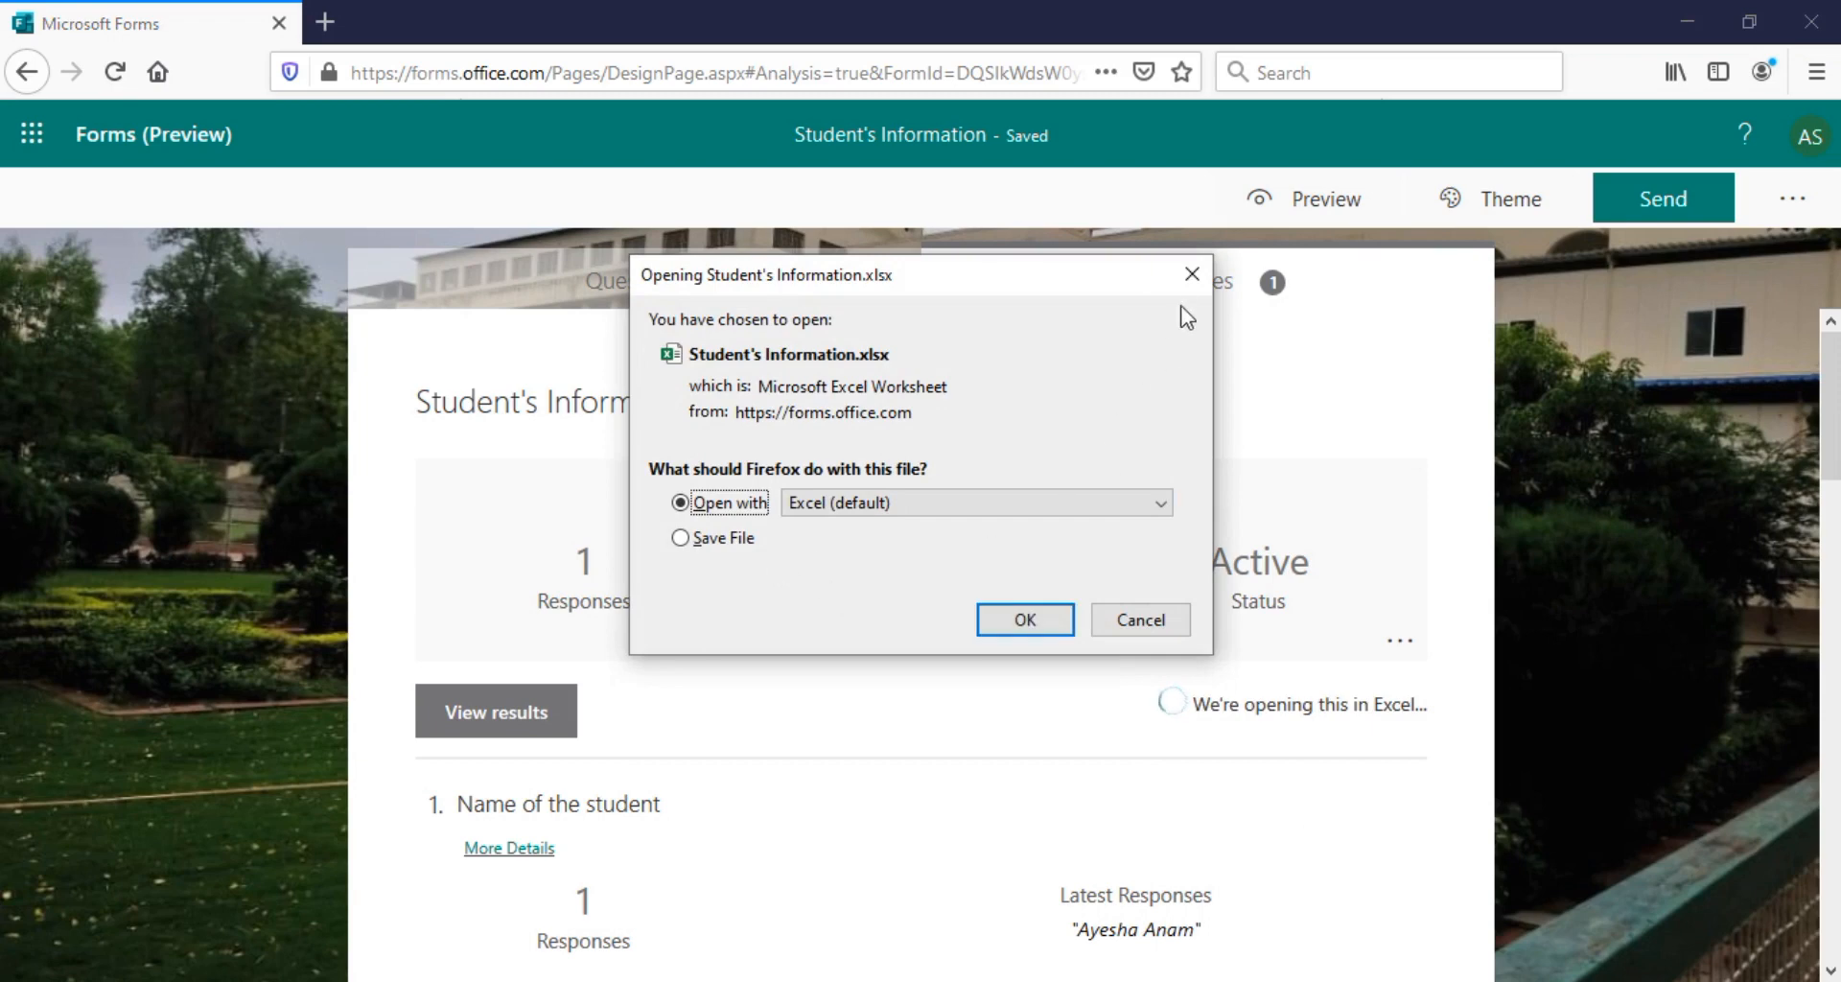
Choose Save File for Student's Information.xlsx and confirm the download
click(727, 539)
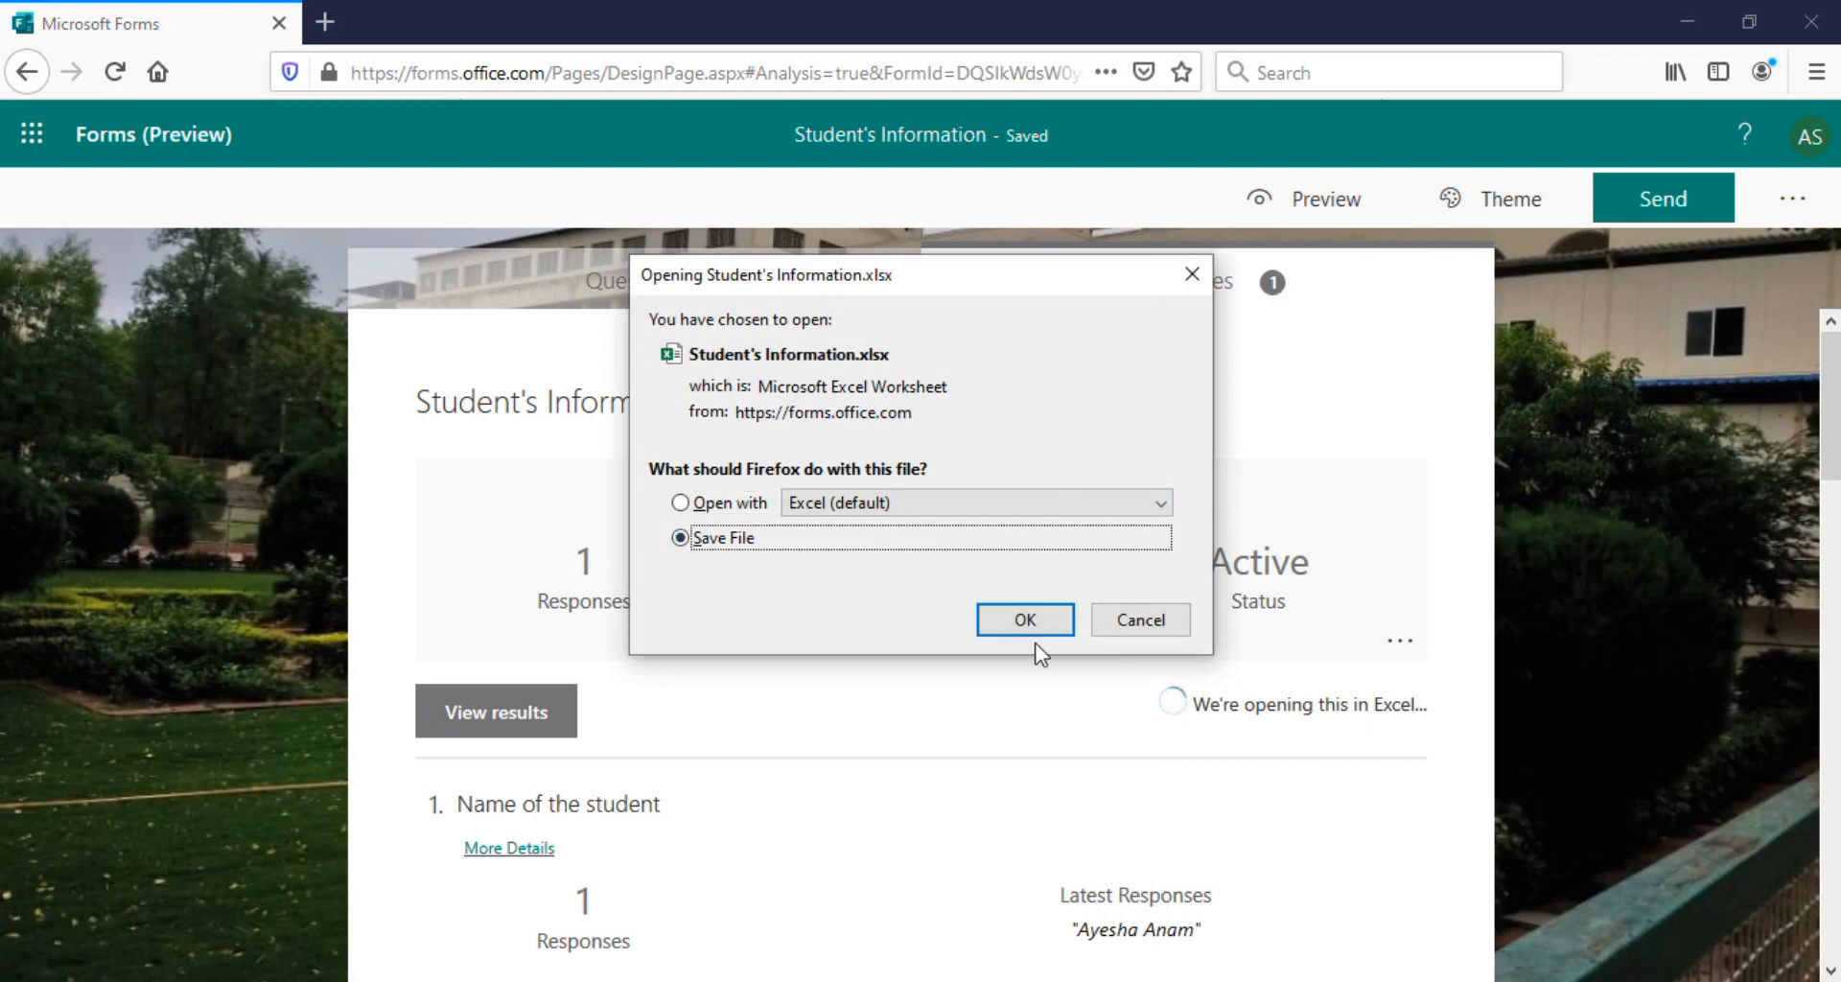
click(1027, 631)
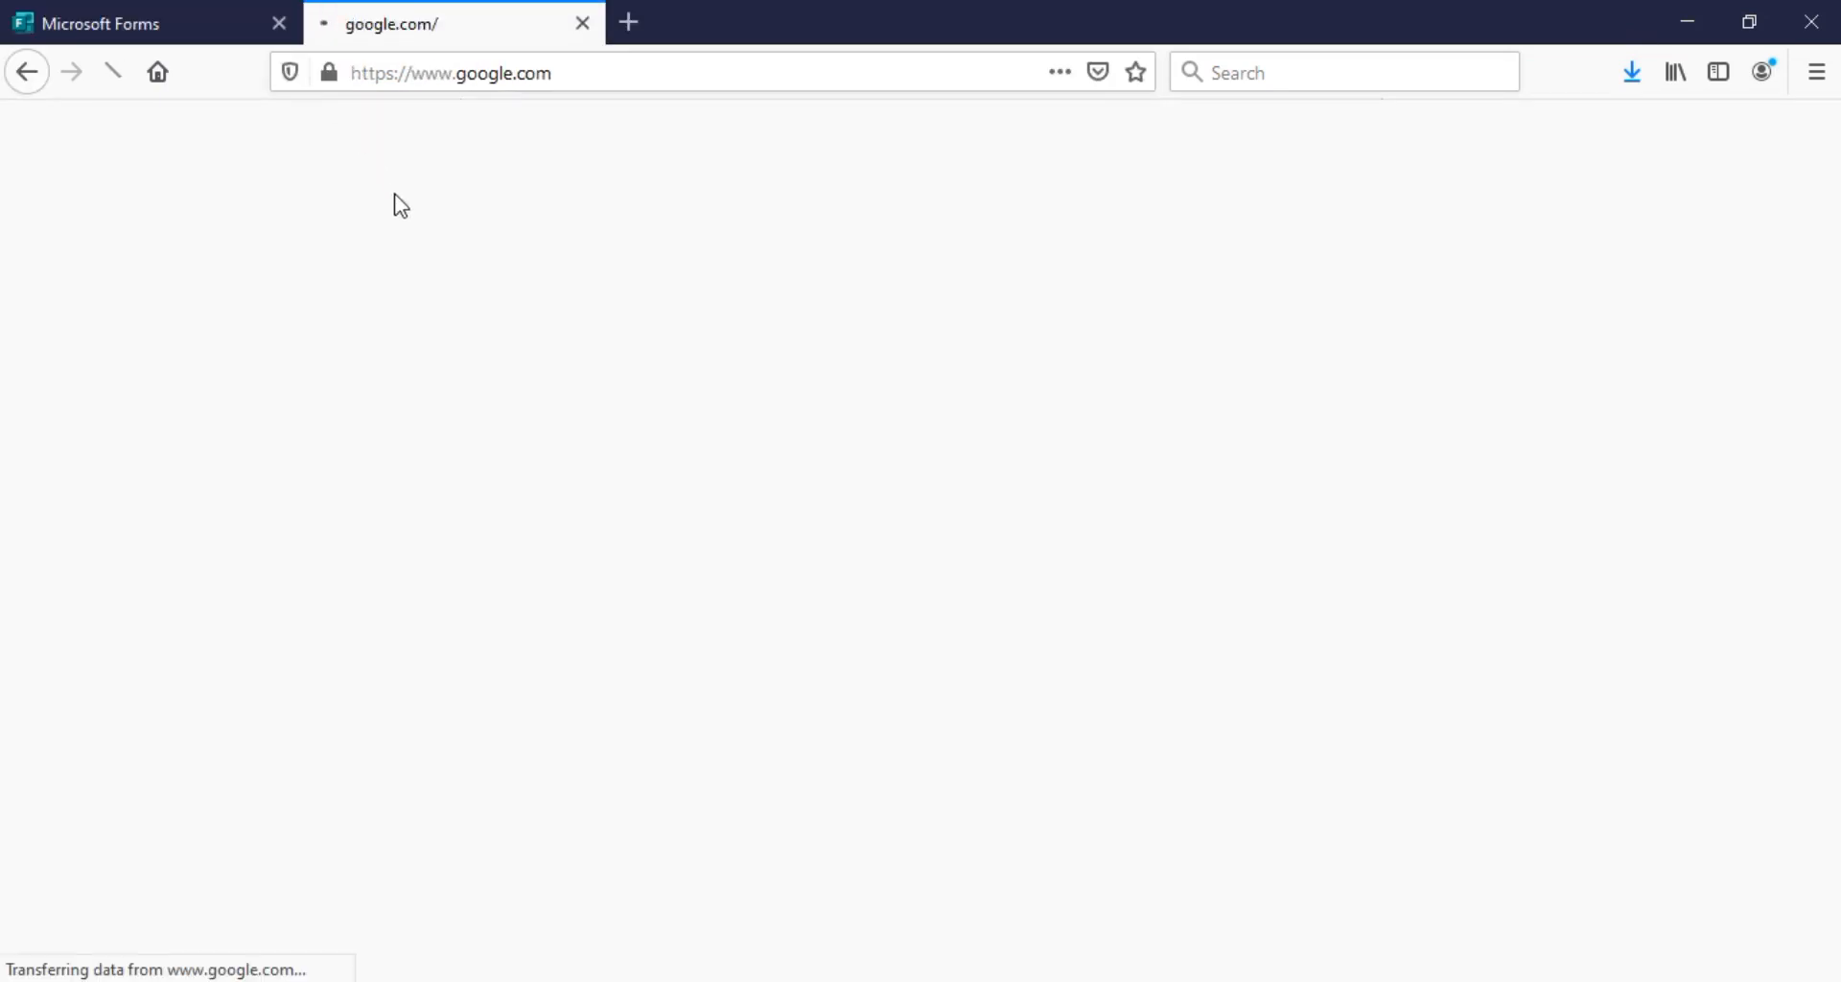
Search Google for 'microsoft forms' and open the forms.office.com result
text(m)
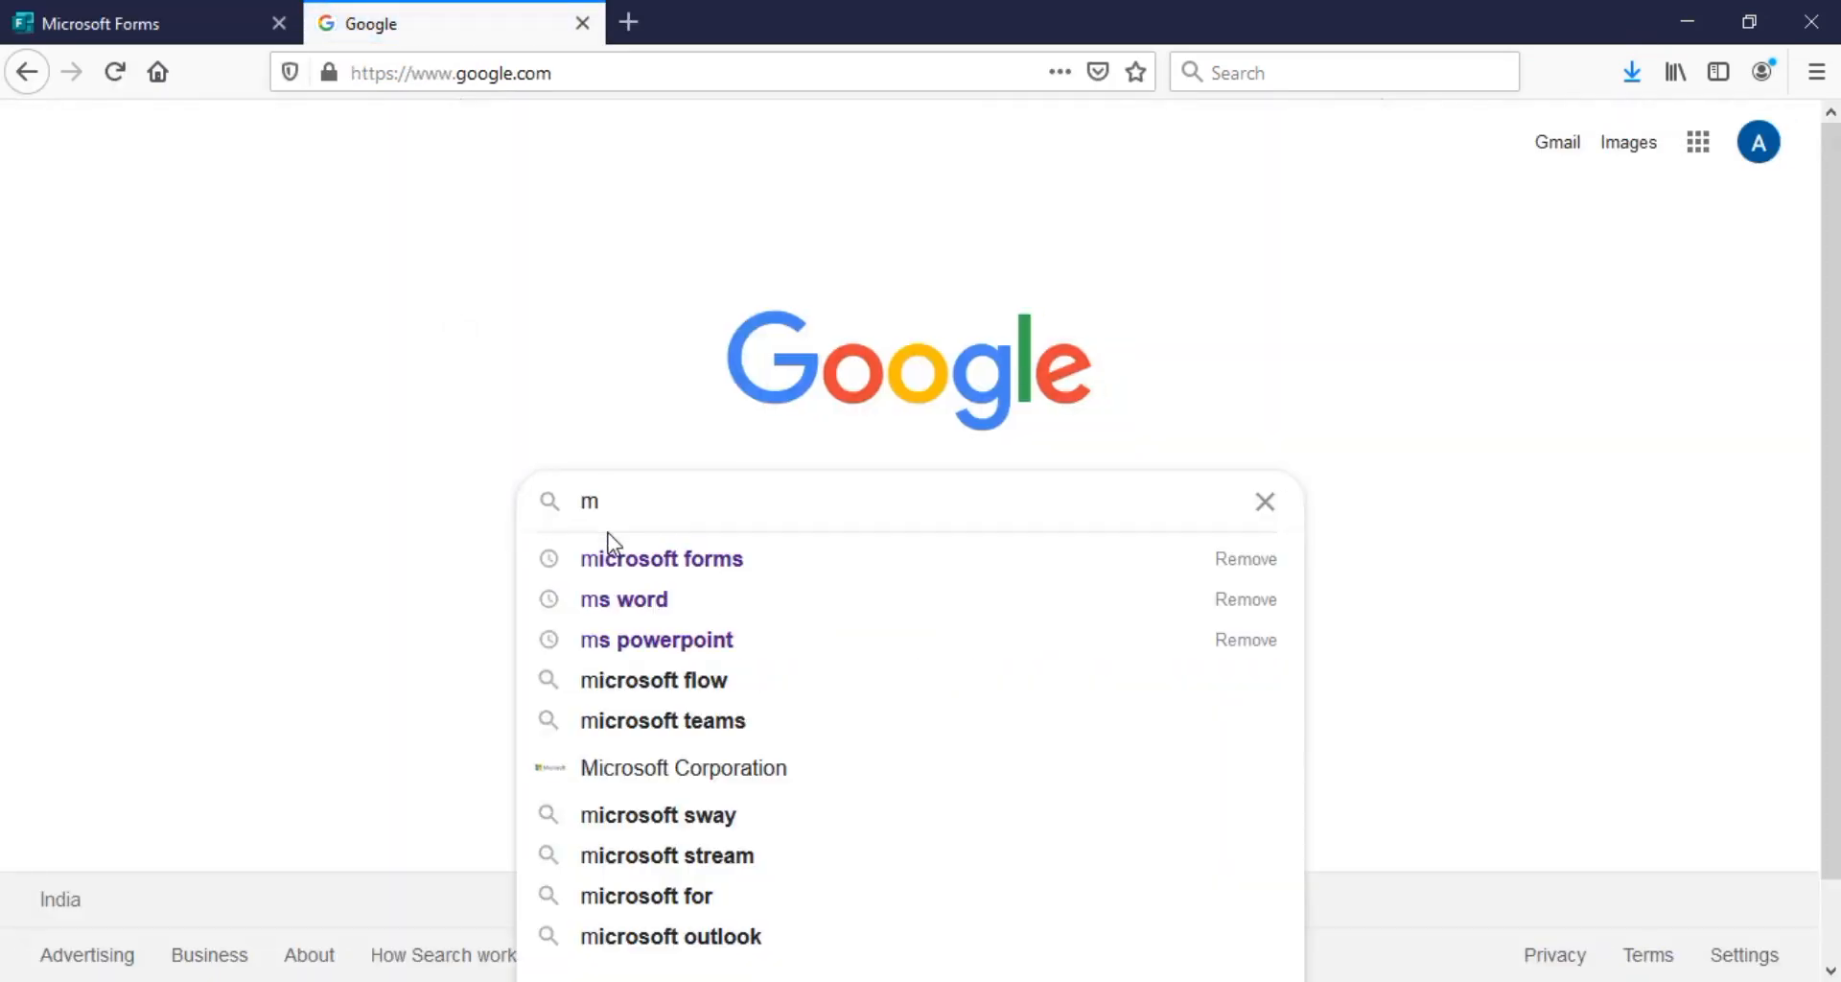
text(icrosoft forms)
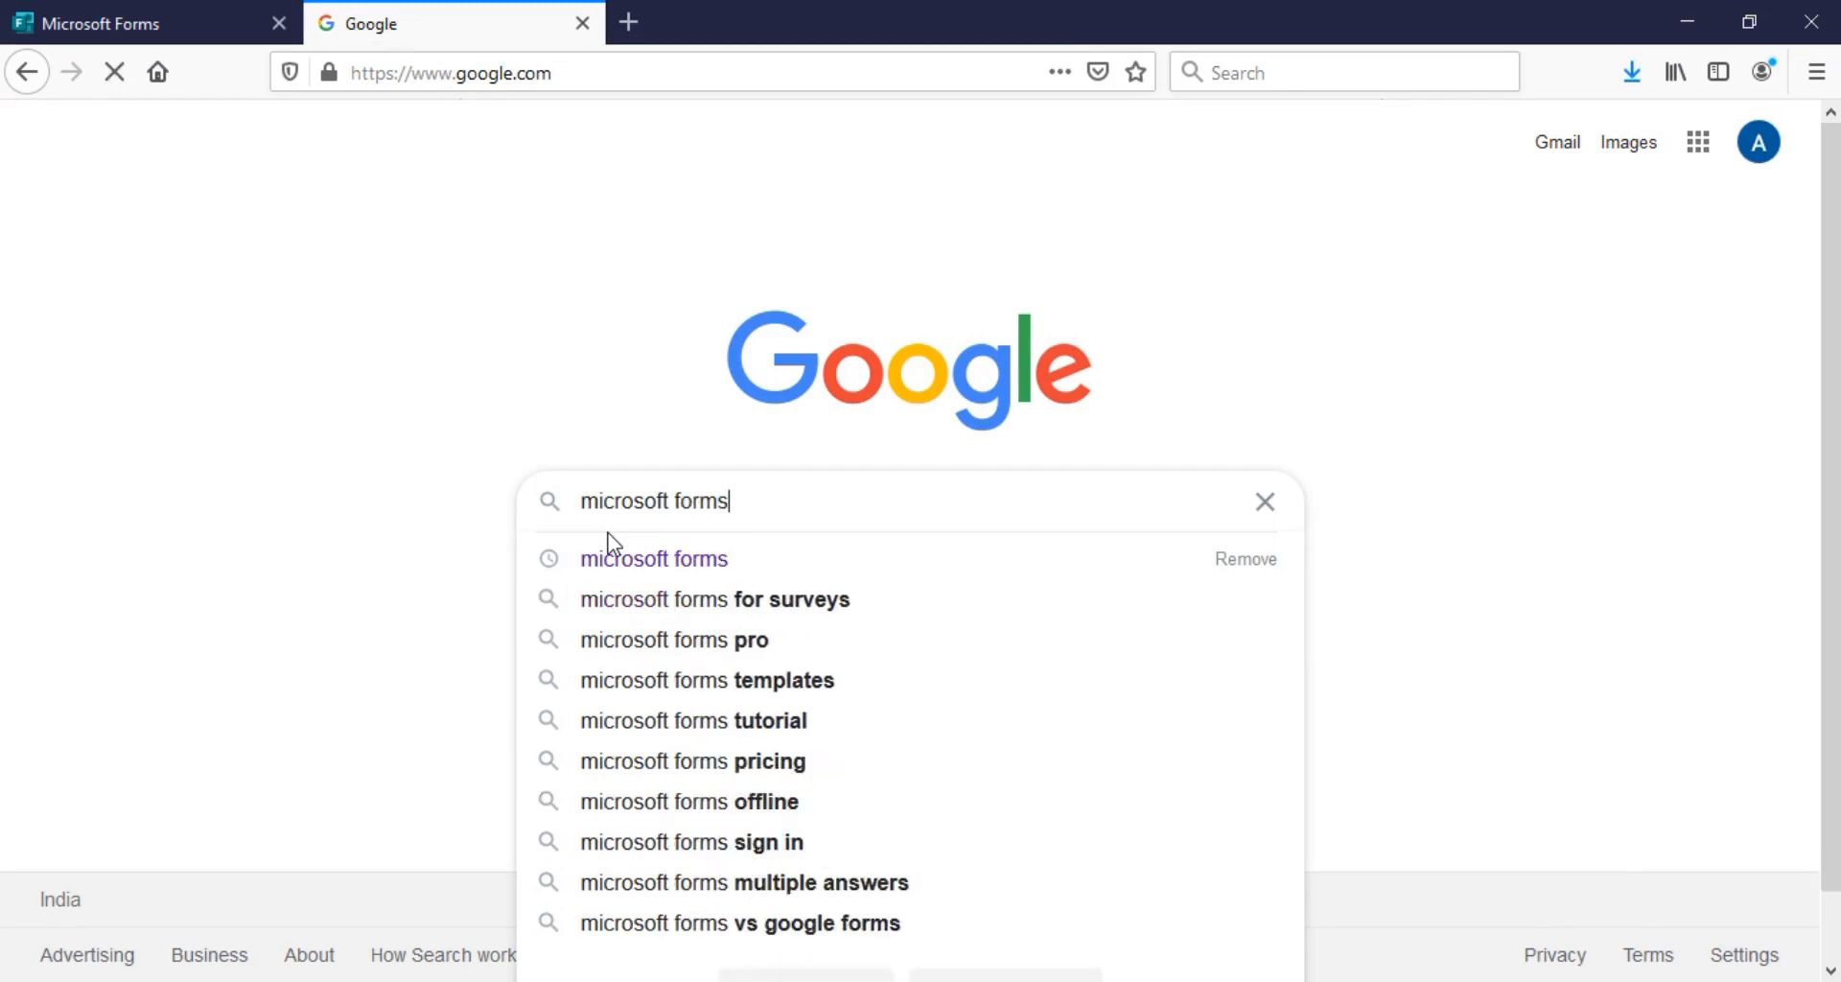
key(Return)
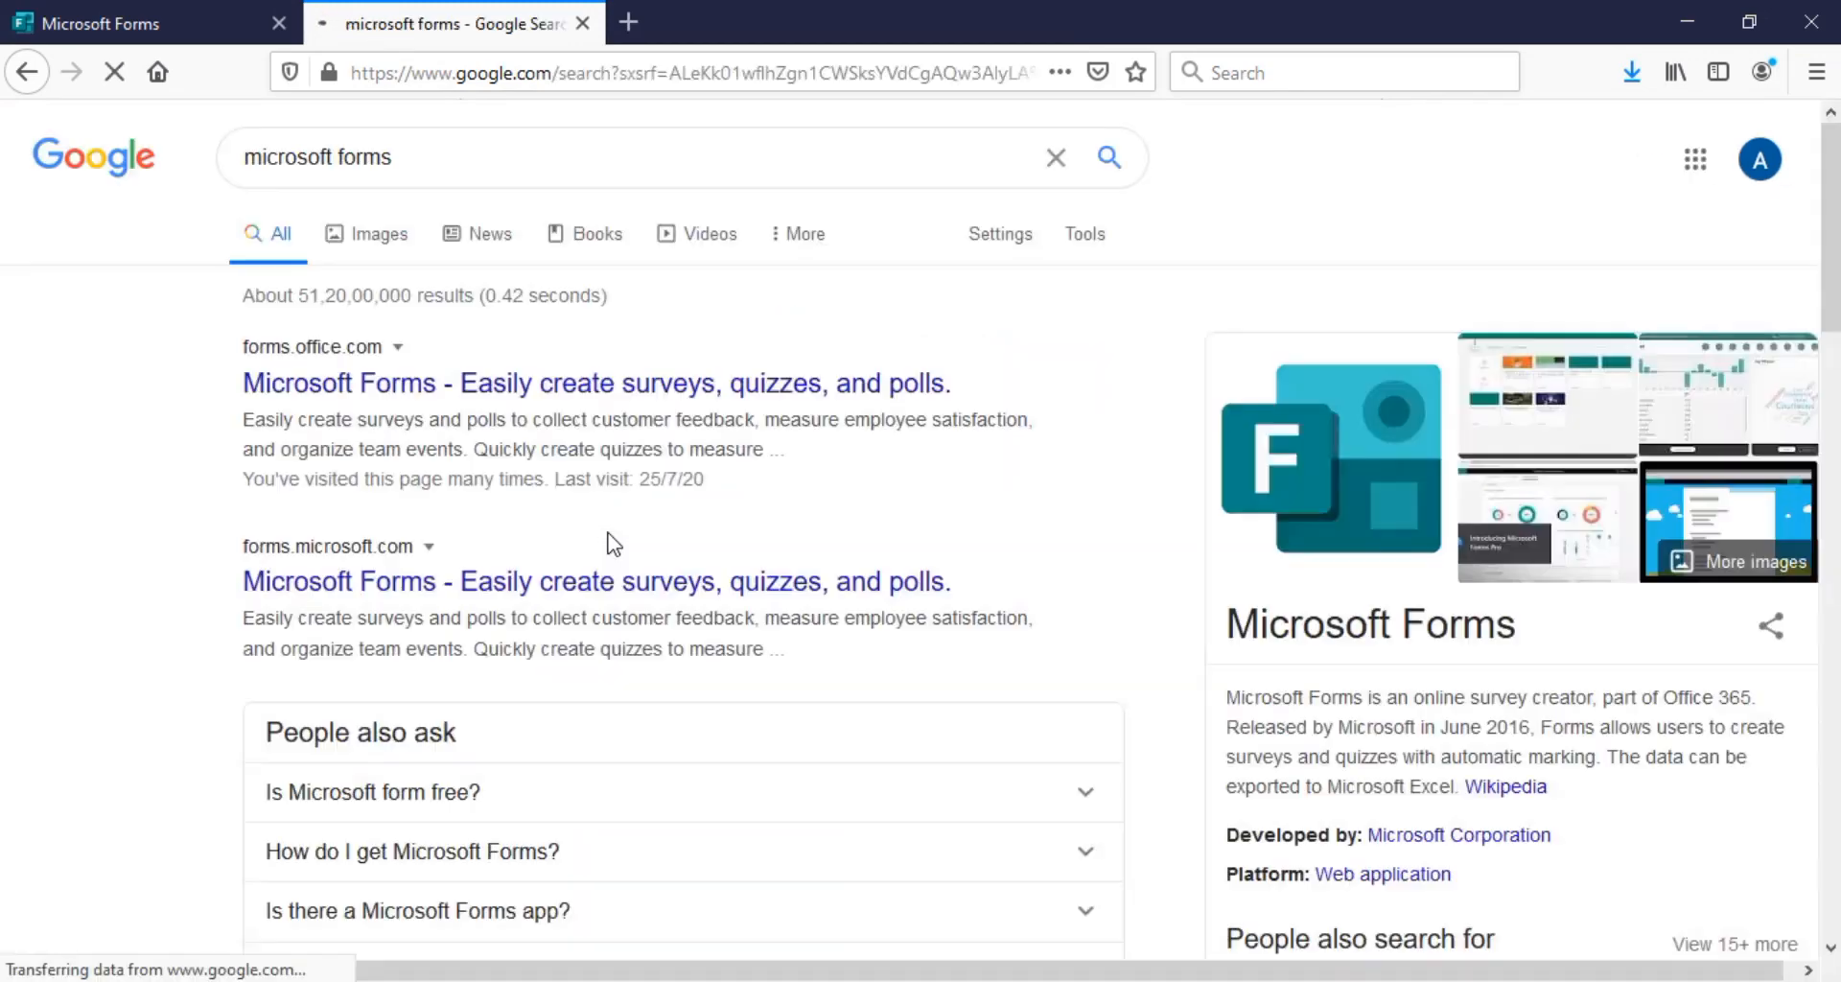
click(401, 391)
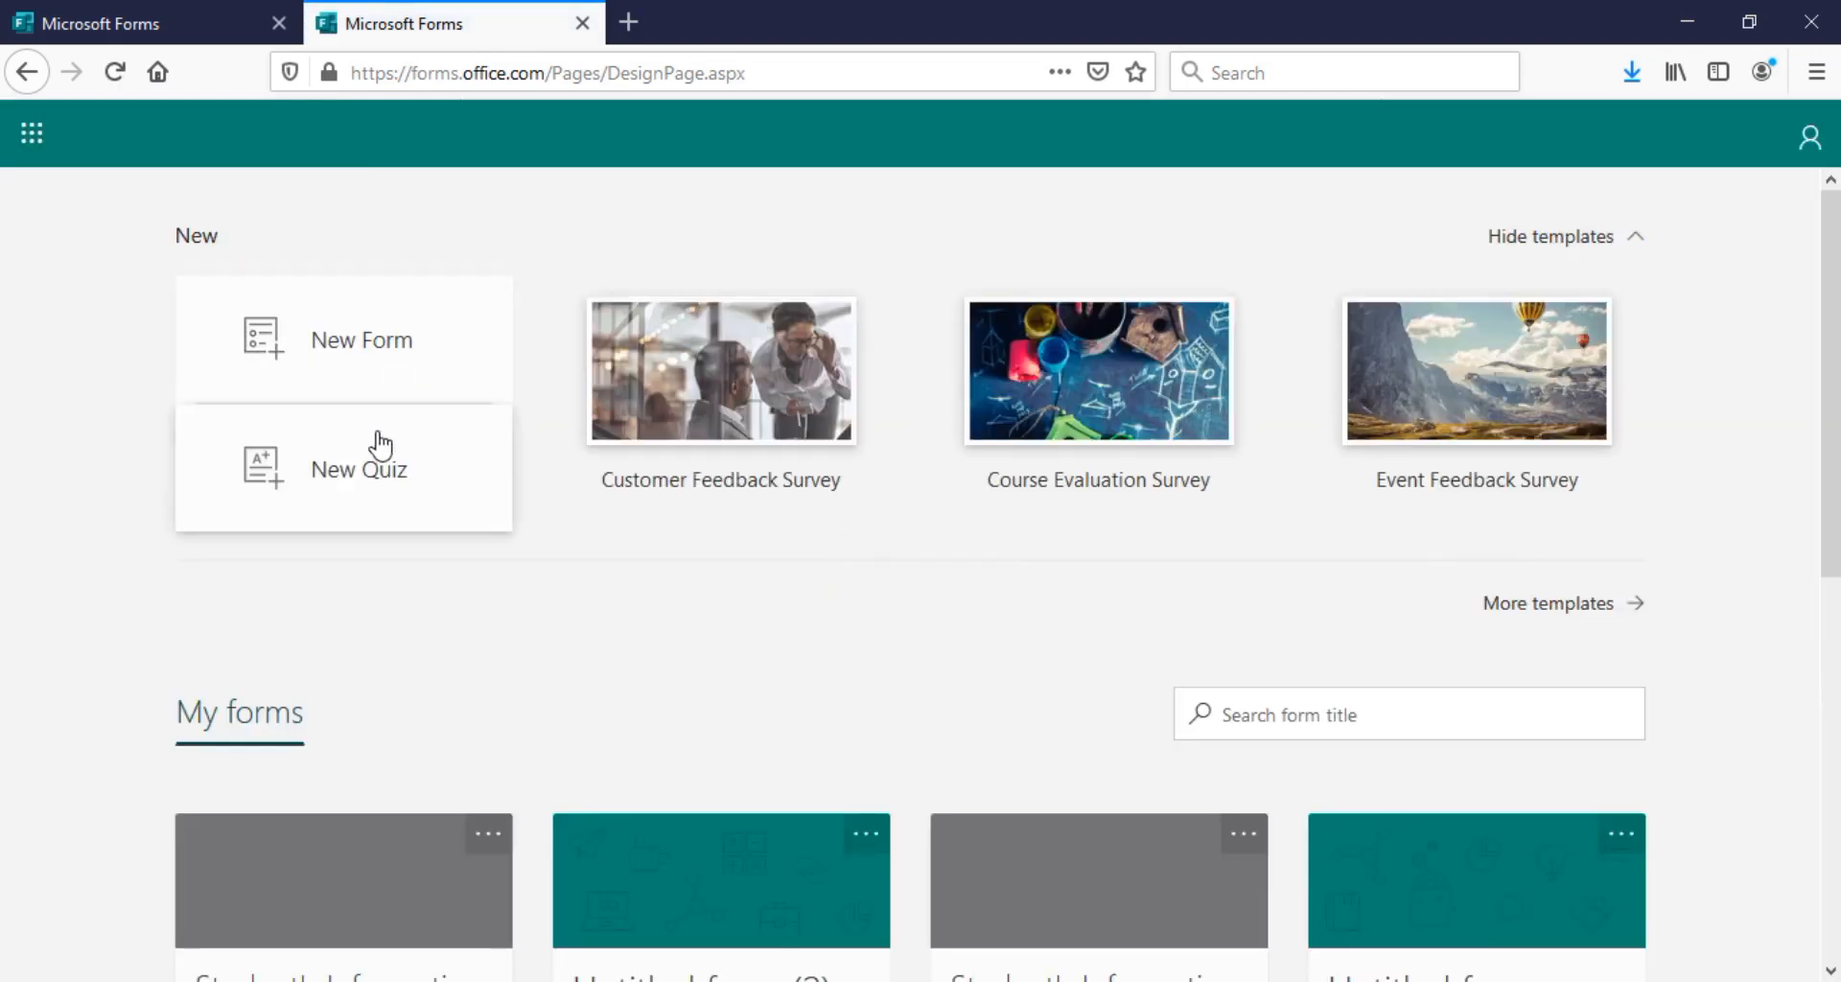
Start a new quiz titled 'General Knowledge Quiz' described as 'All questions are compulsory'
click(372, 496)
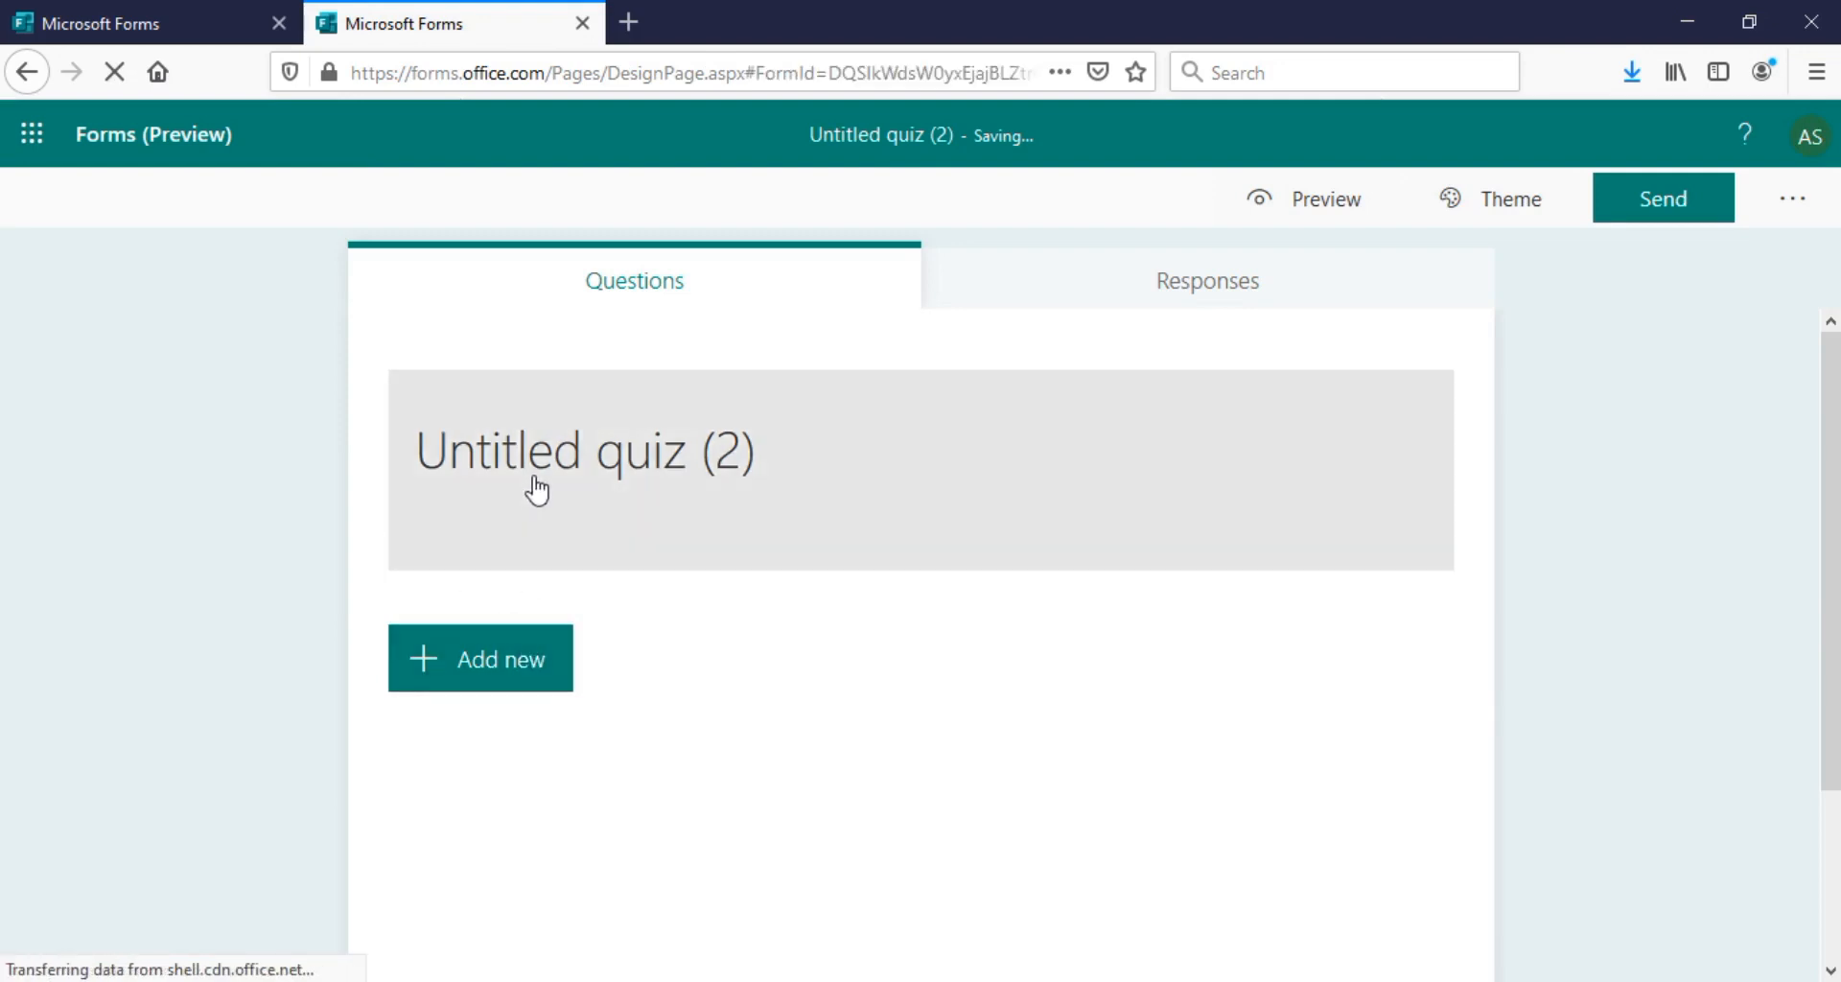
click(514, 440)
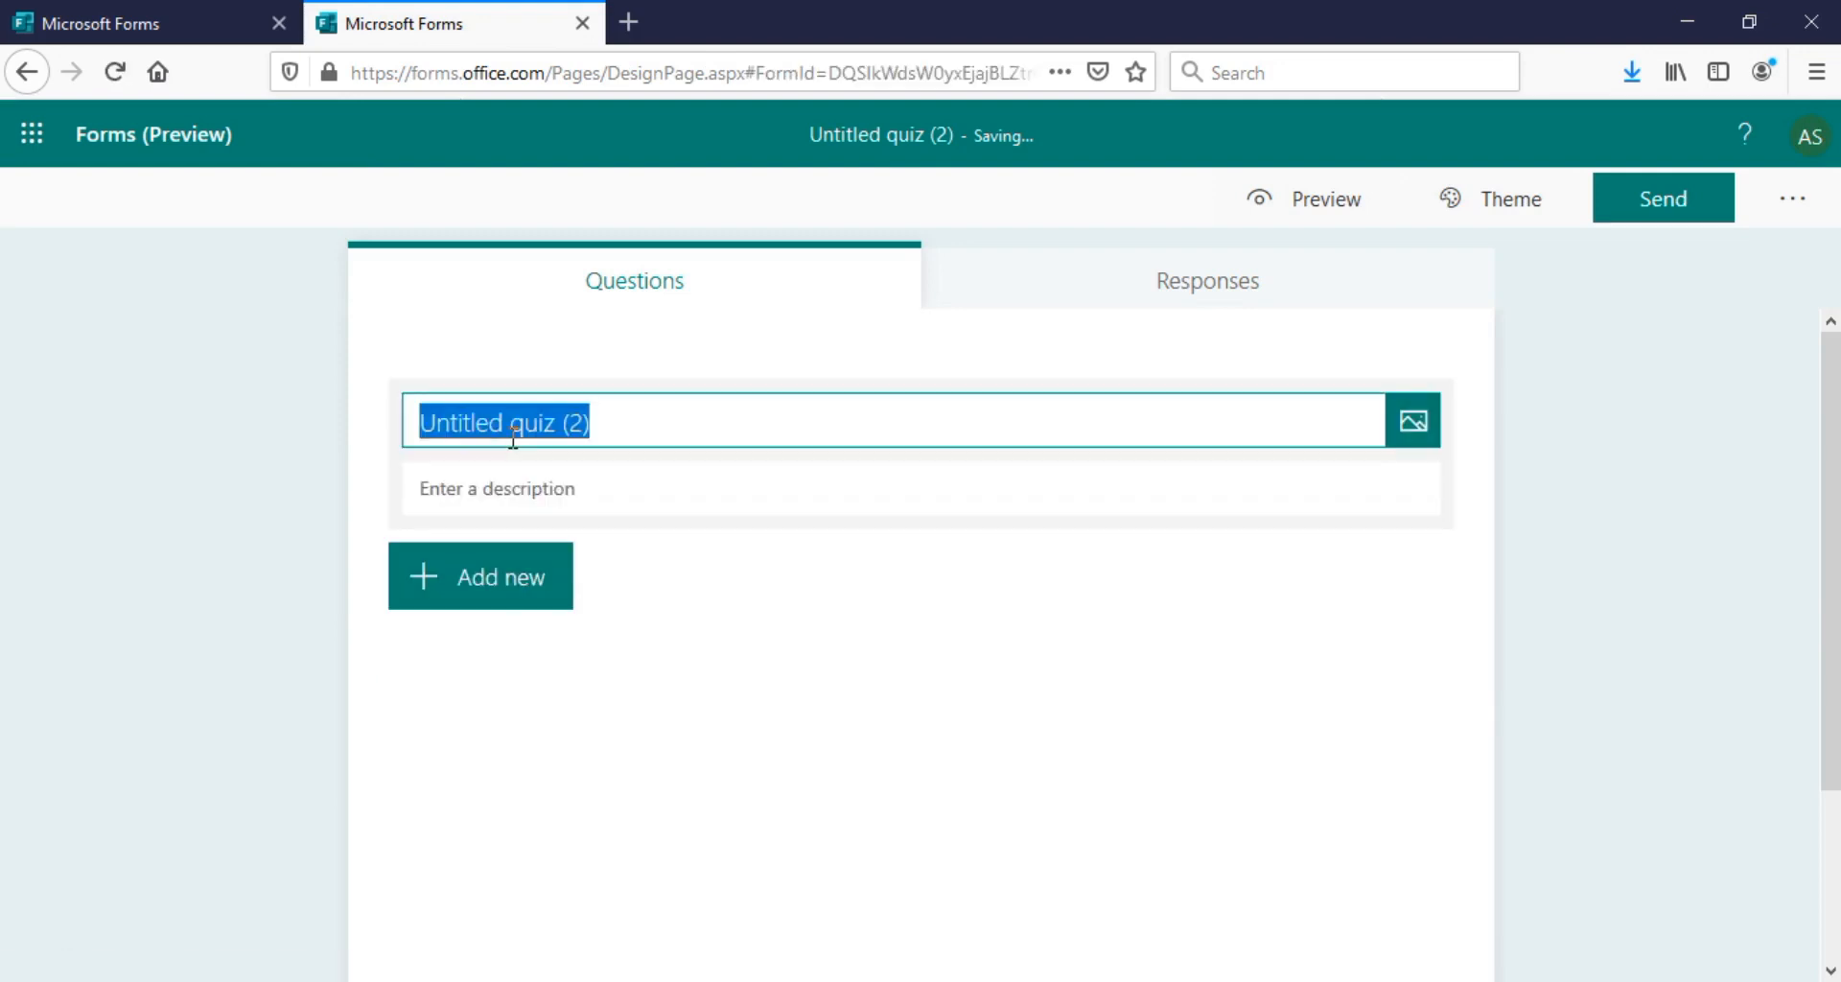
text(General)
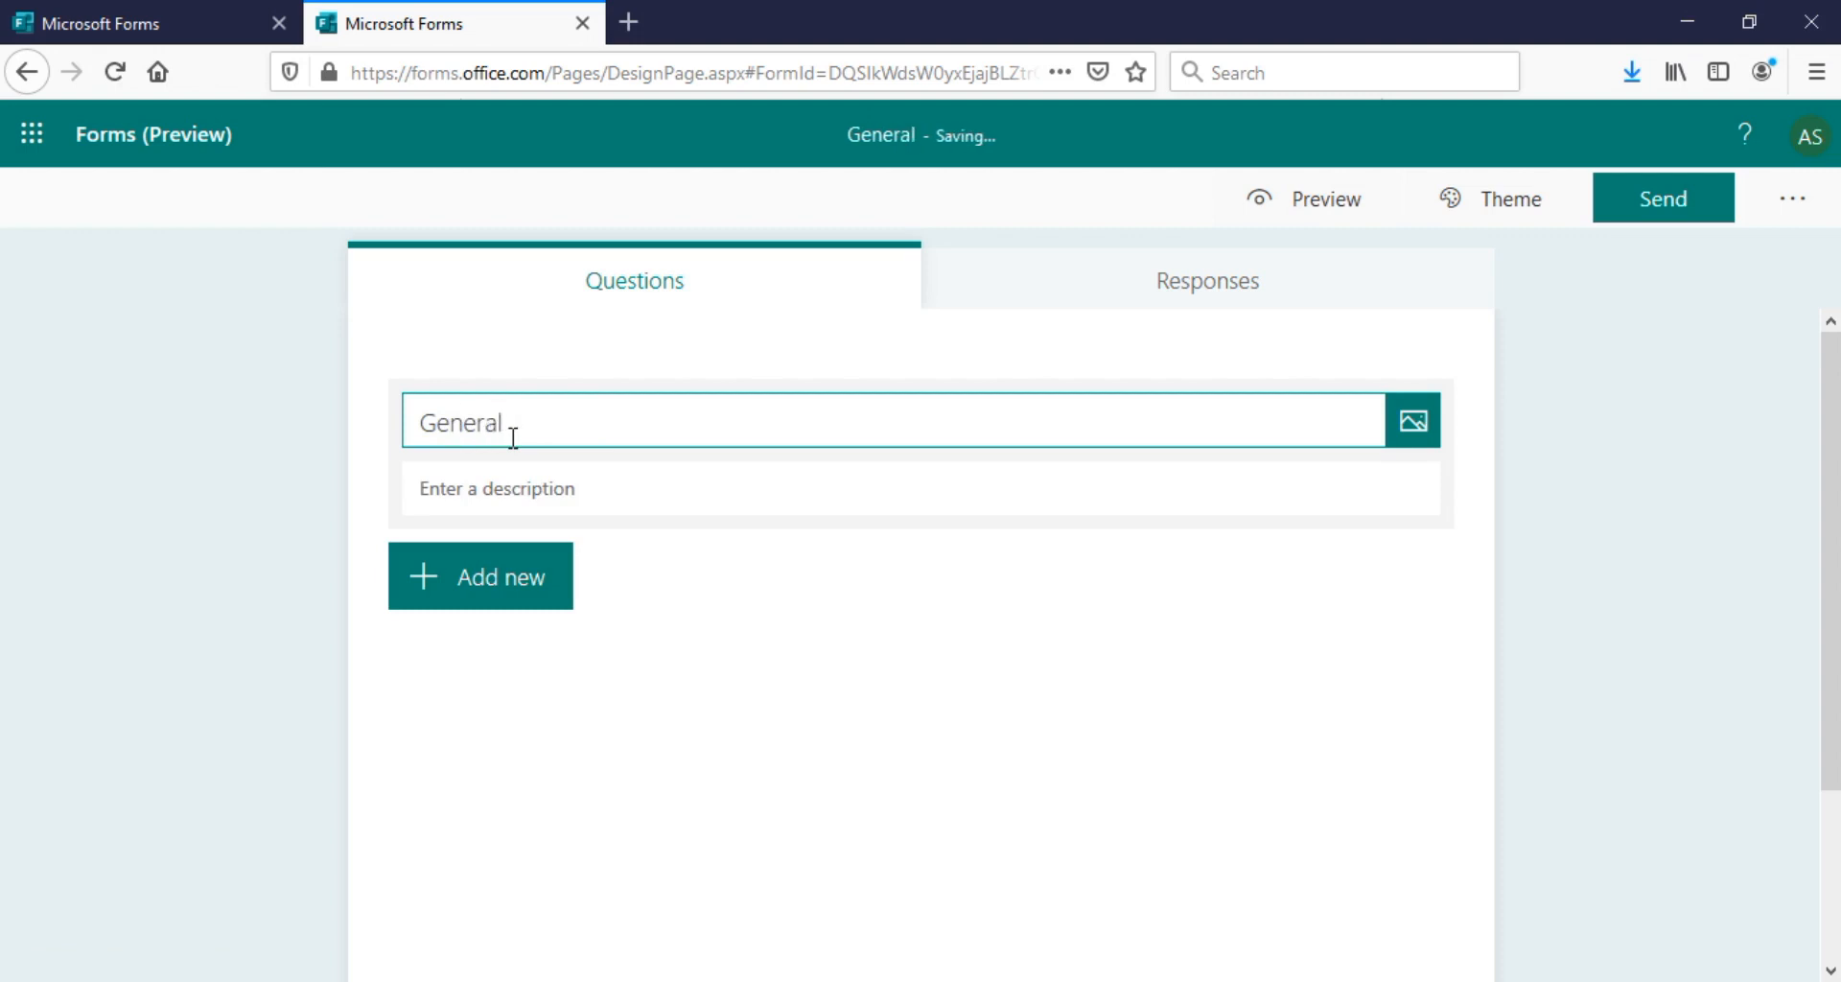
text(K)
key(BackSpace)
key(BackSpace)
key(BackSpace)
key(BackSpace)
key(BackSpace)
key(BackSpace)
key(BackSpace)
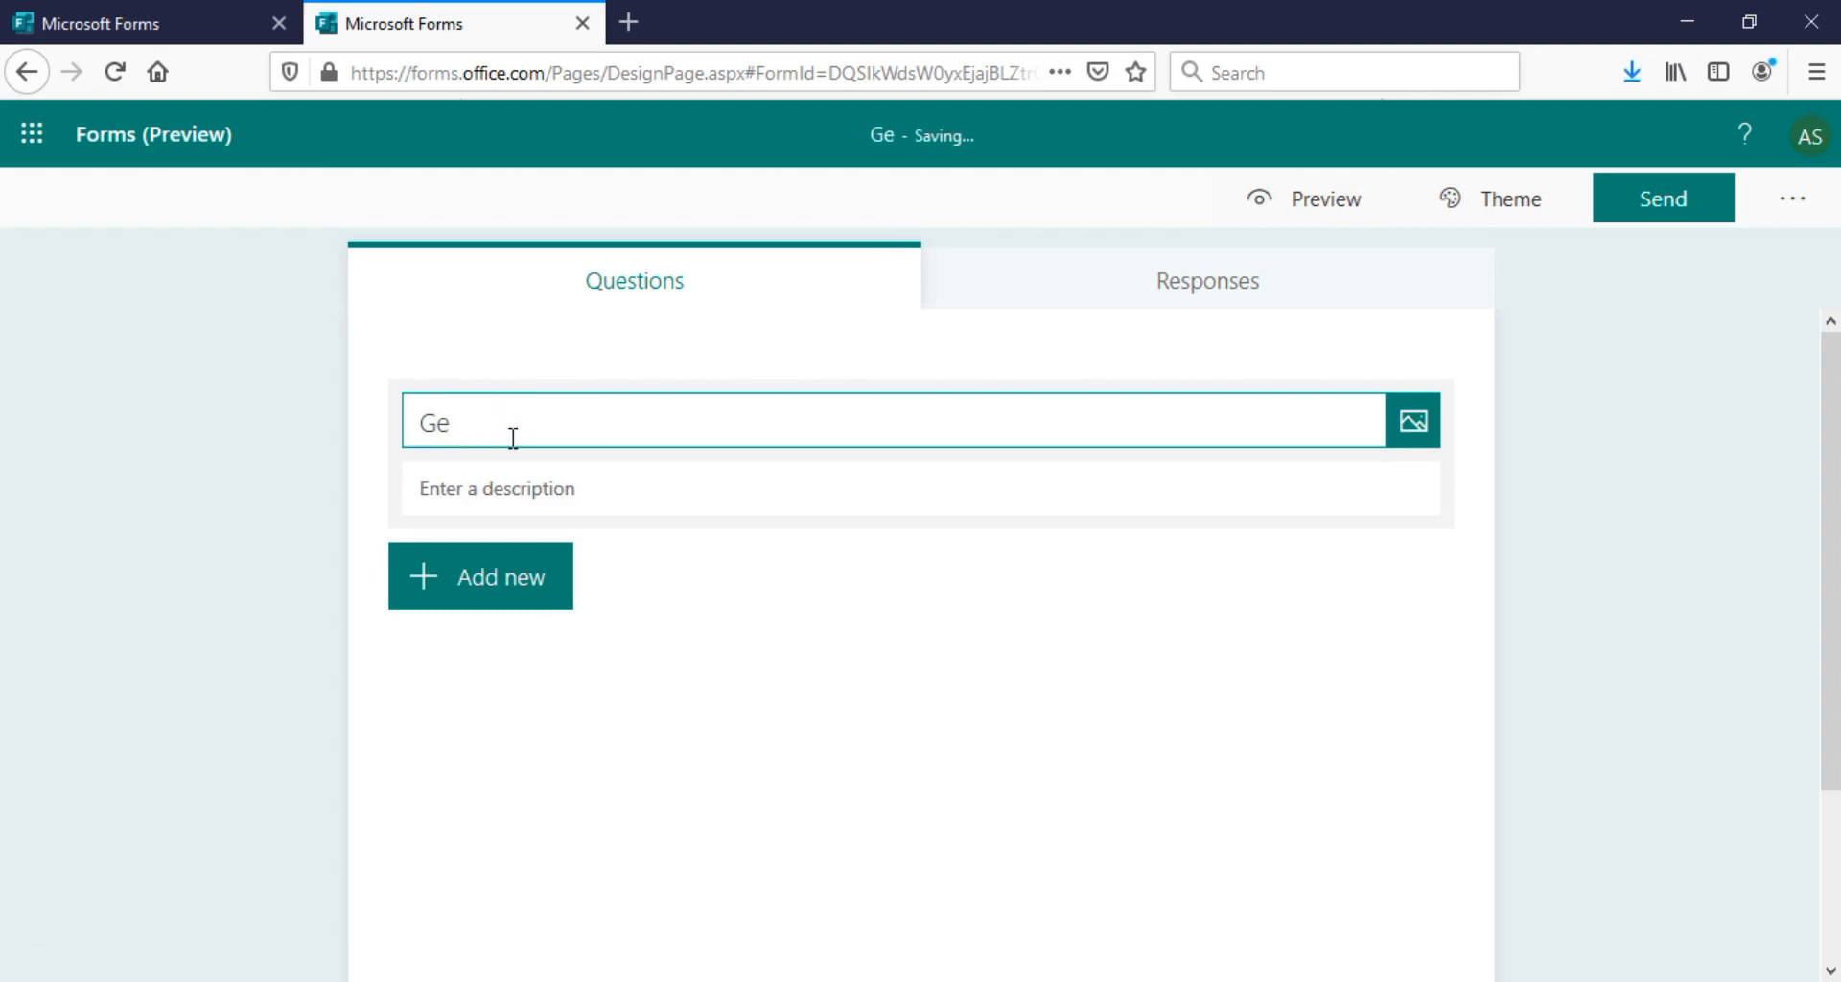
text(neral Knowledge Quiz)
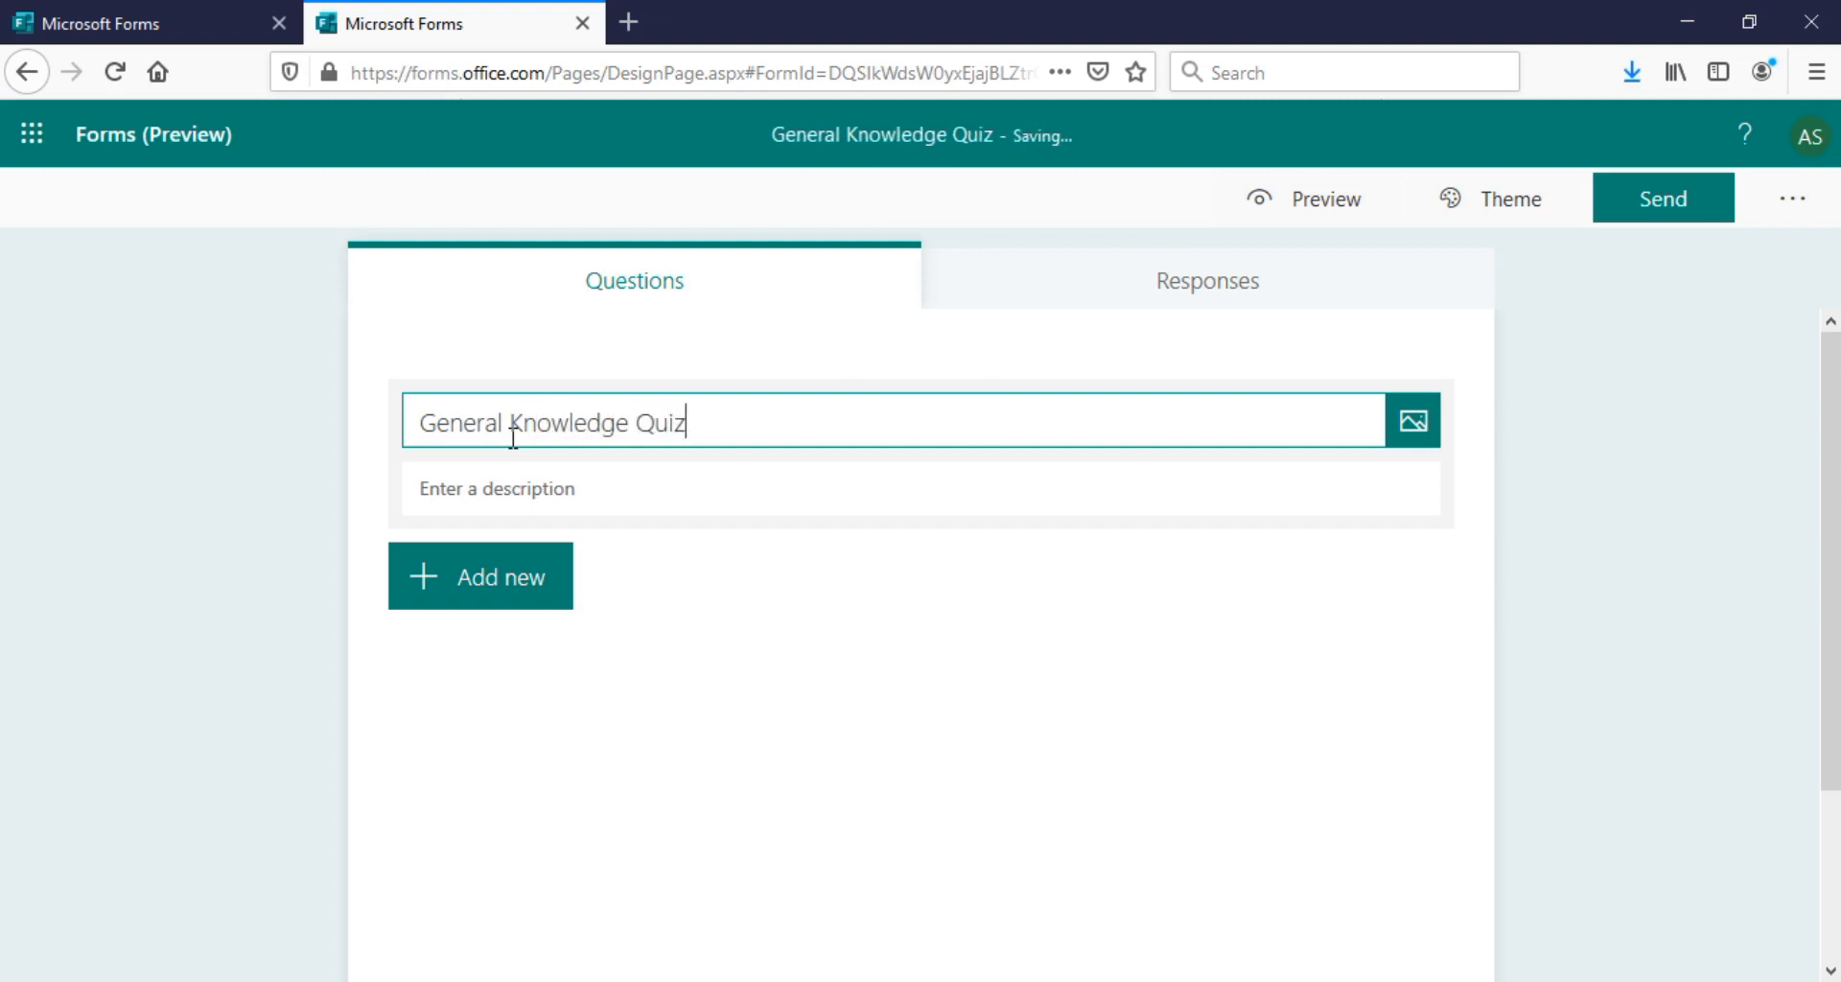
click(513, 489)
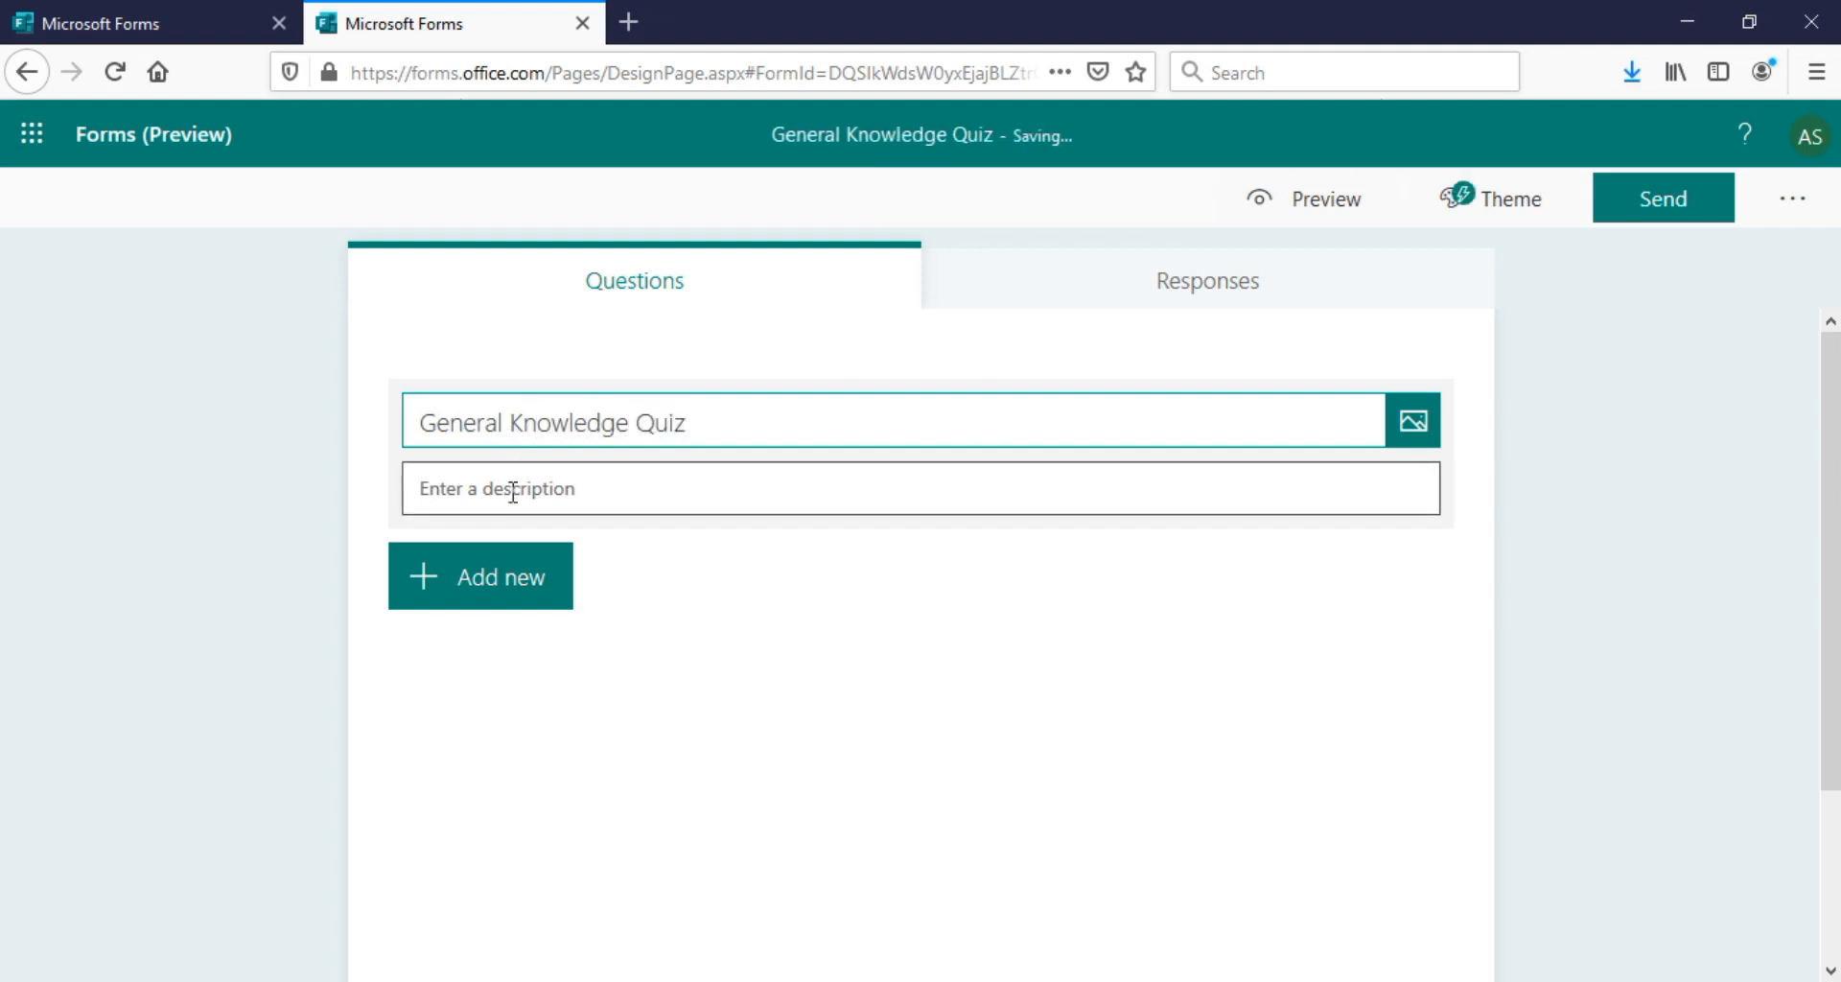
text(All questions are compulsory)
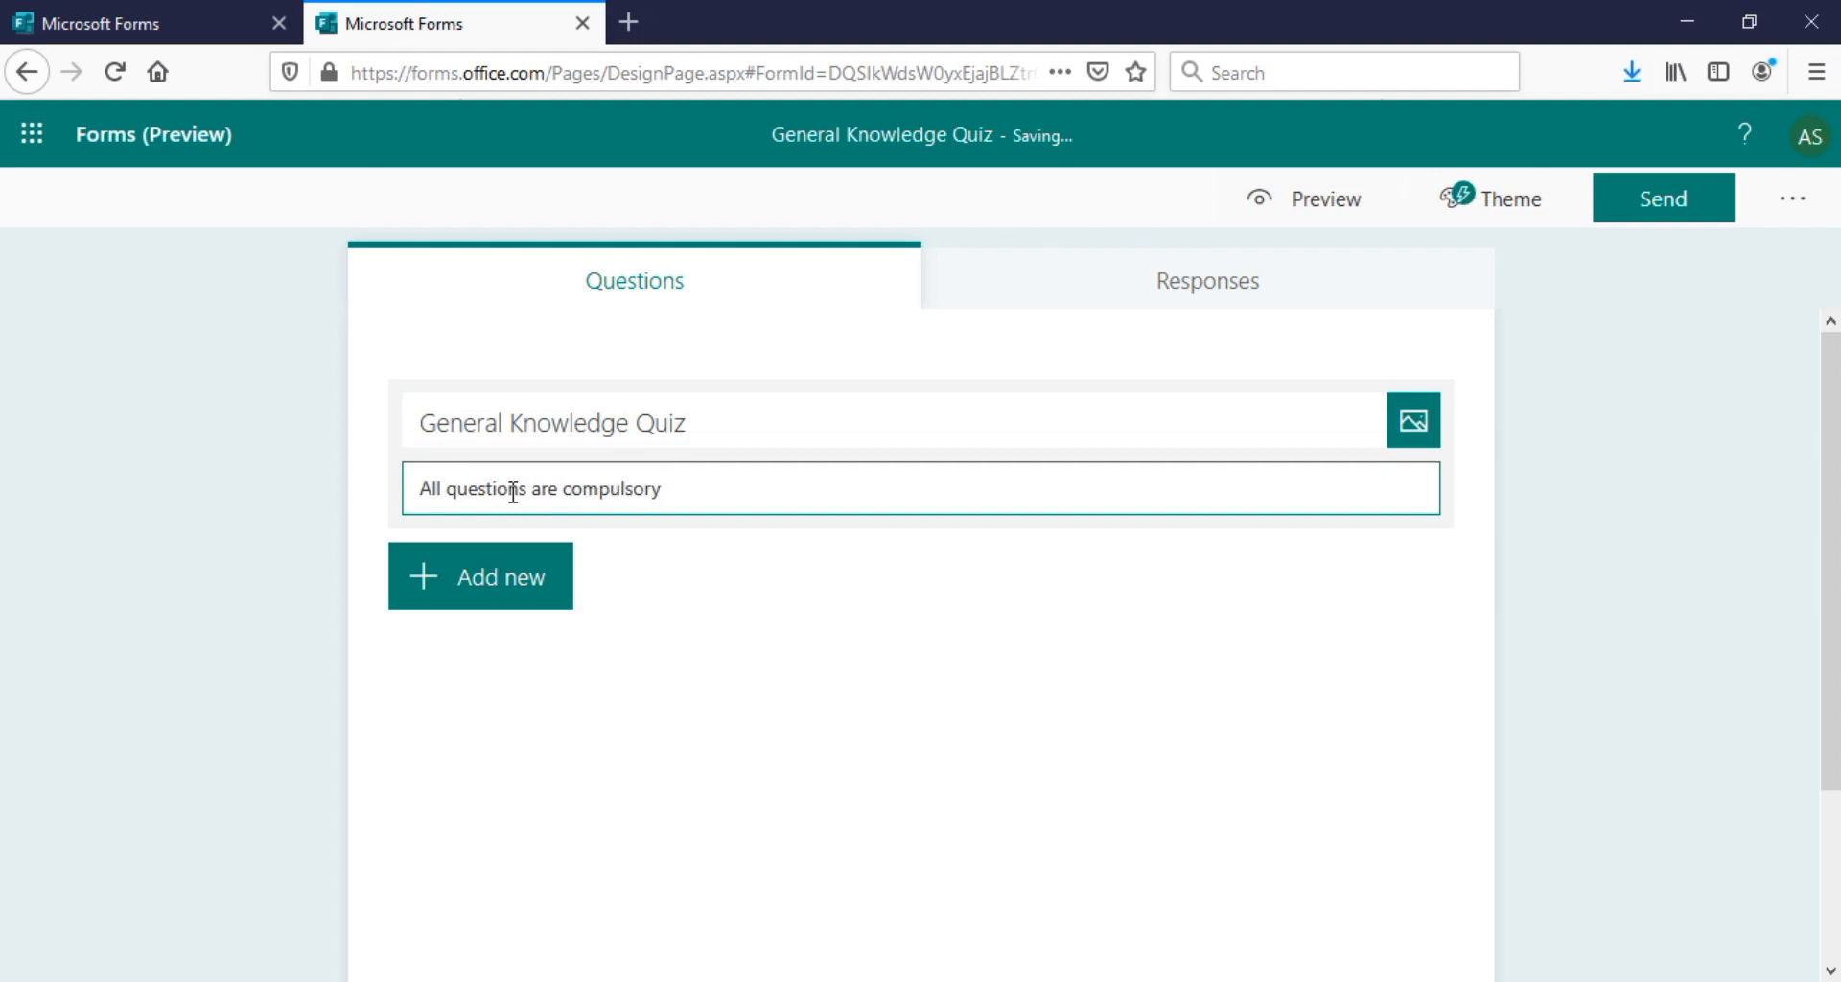
click(518, 585)
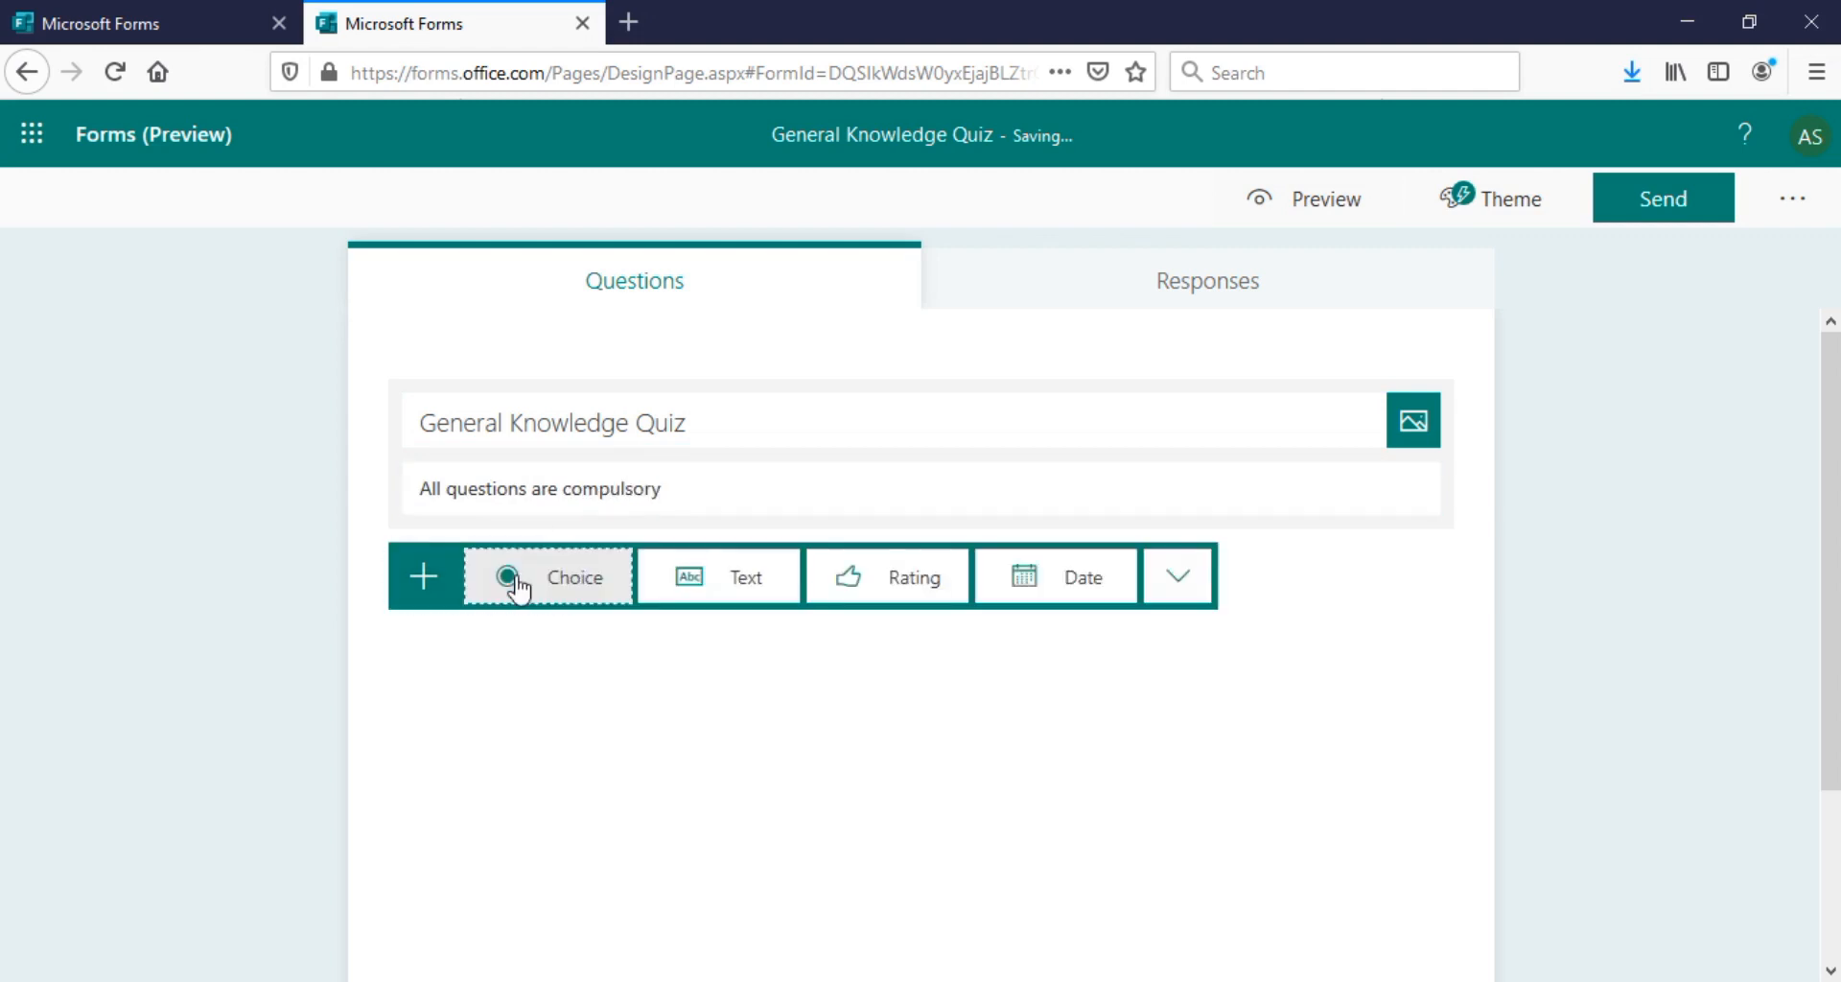
Add a choice question and paste question 1's Grand Central Terminal wording from Word
click(576, 601)
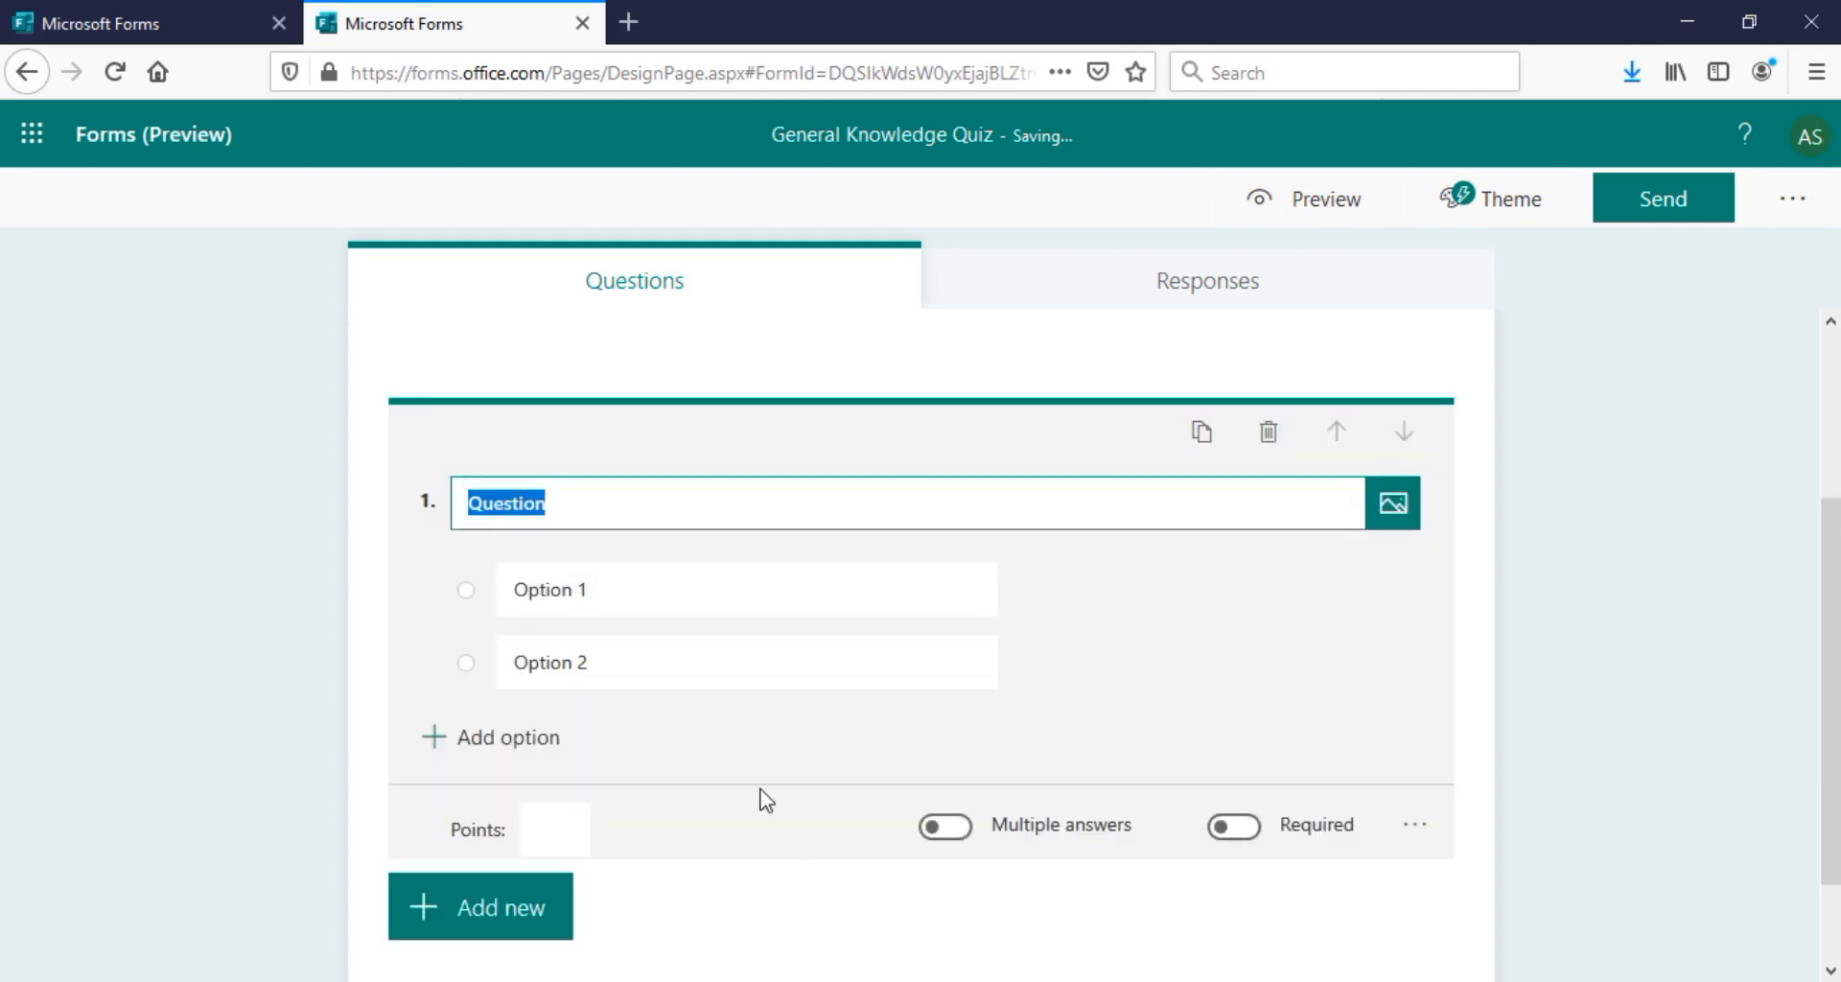
key(alt+Tab)
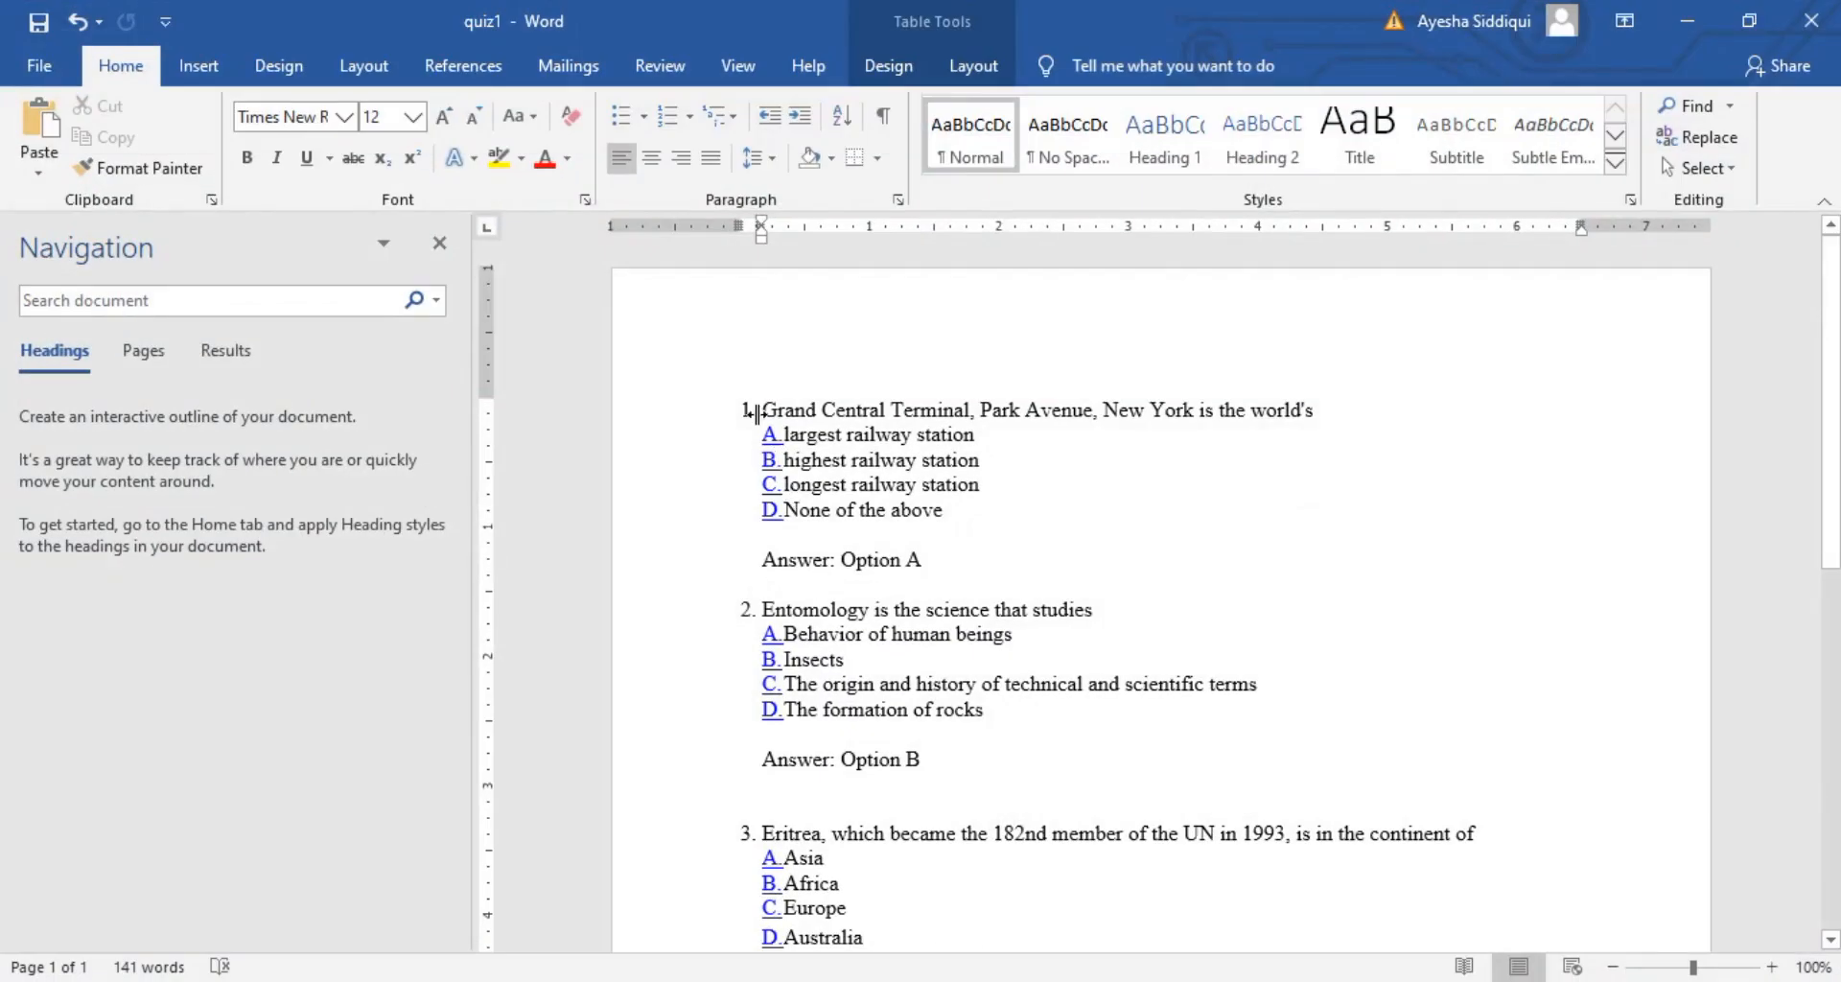
drag(770, 411, 1065, 430)
drag(1225, 410, 1324, 413)
key(ctrl+c)
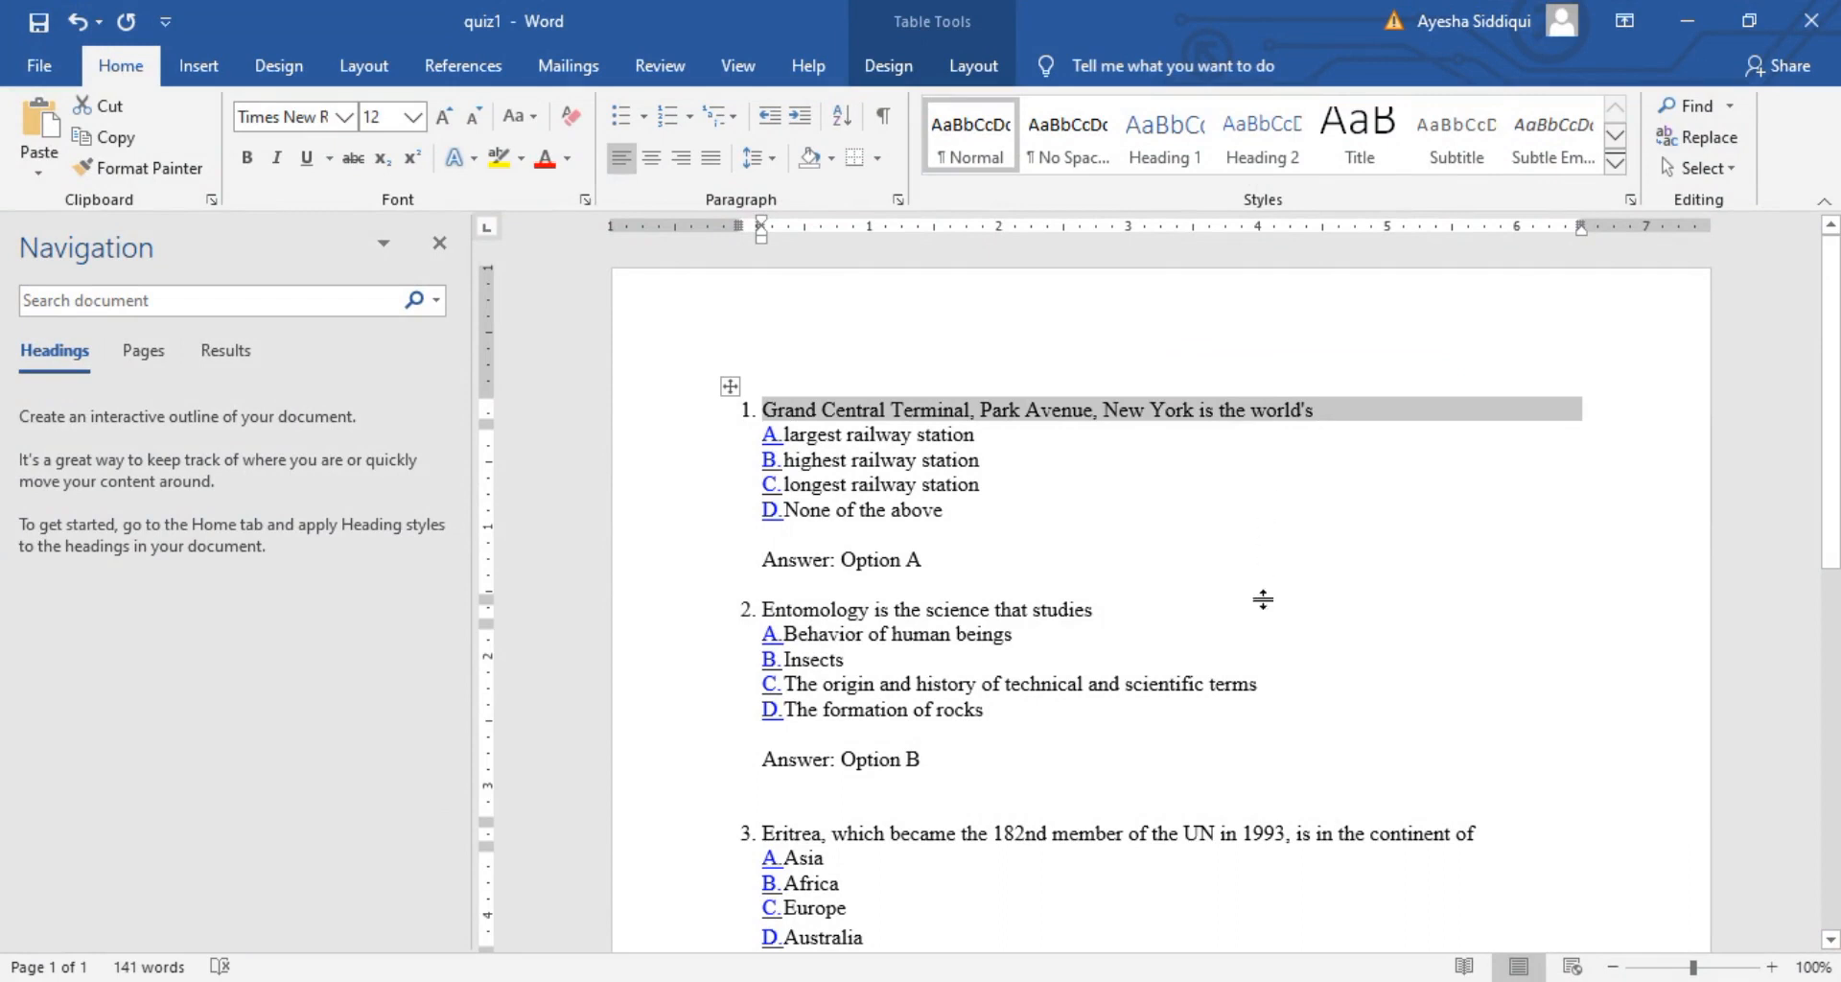
mouse_move(1091, 981)
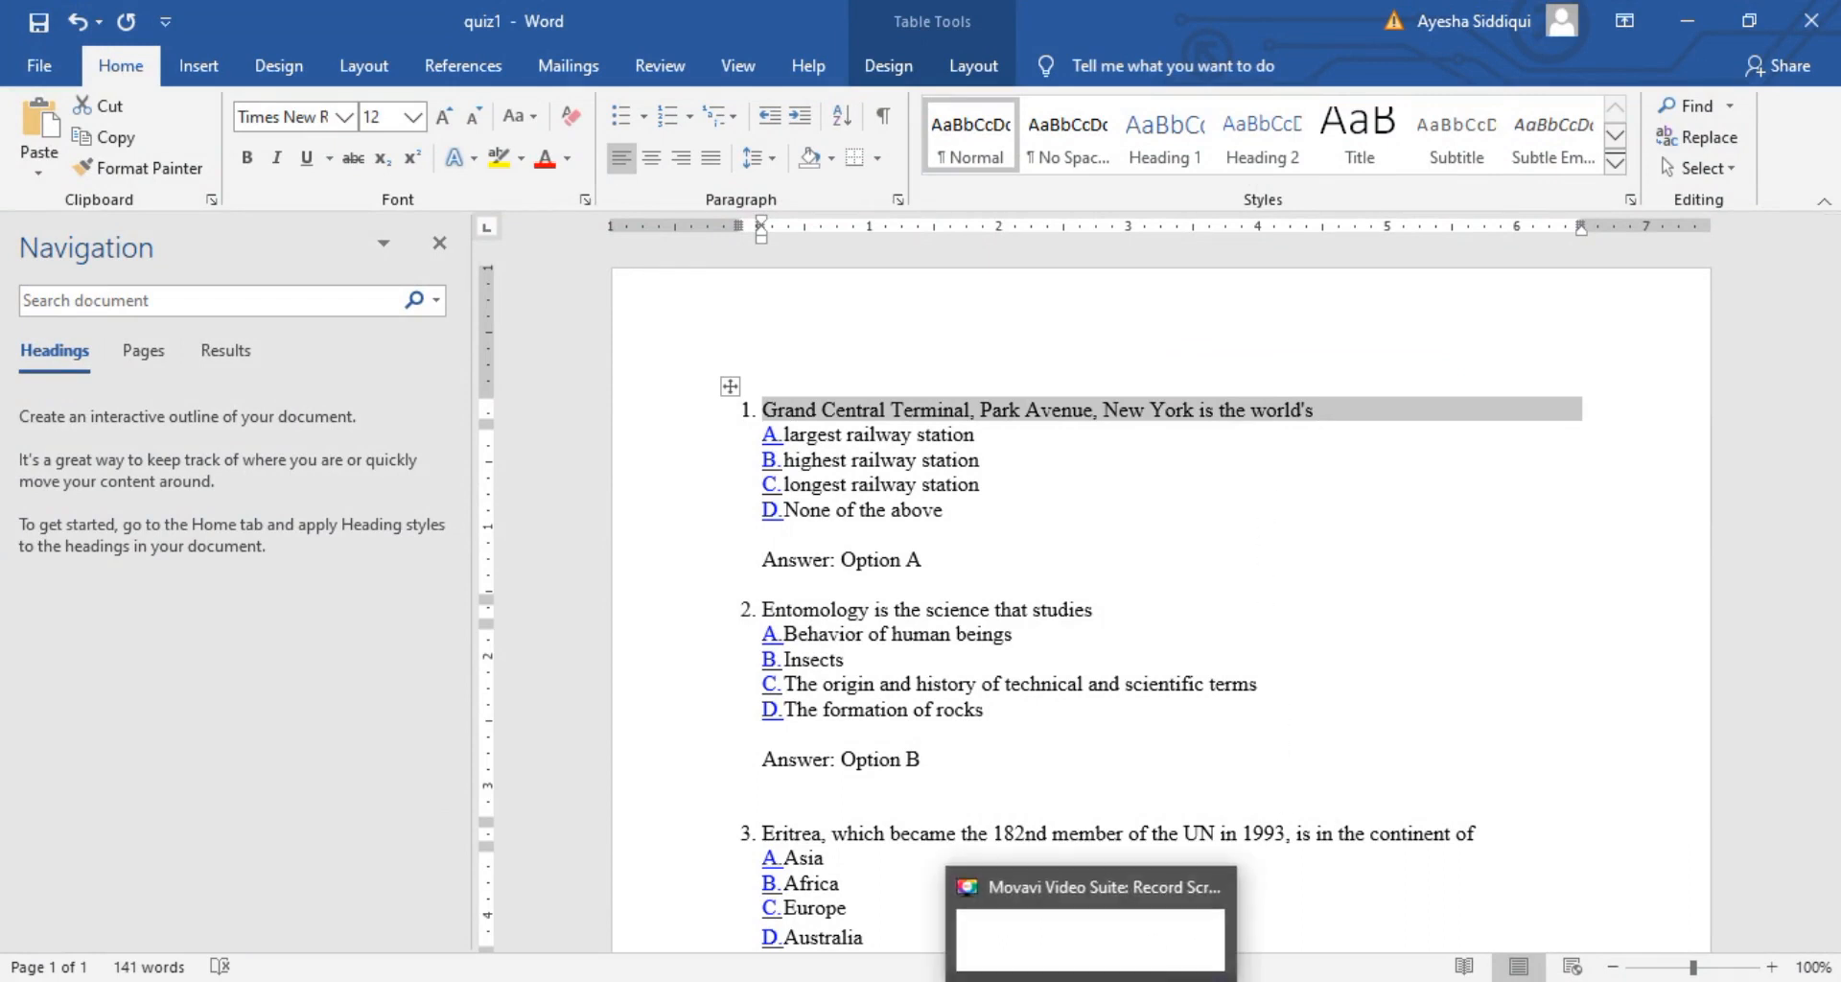
mouse_move(1019, 980)
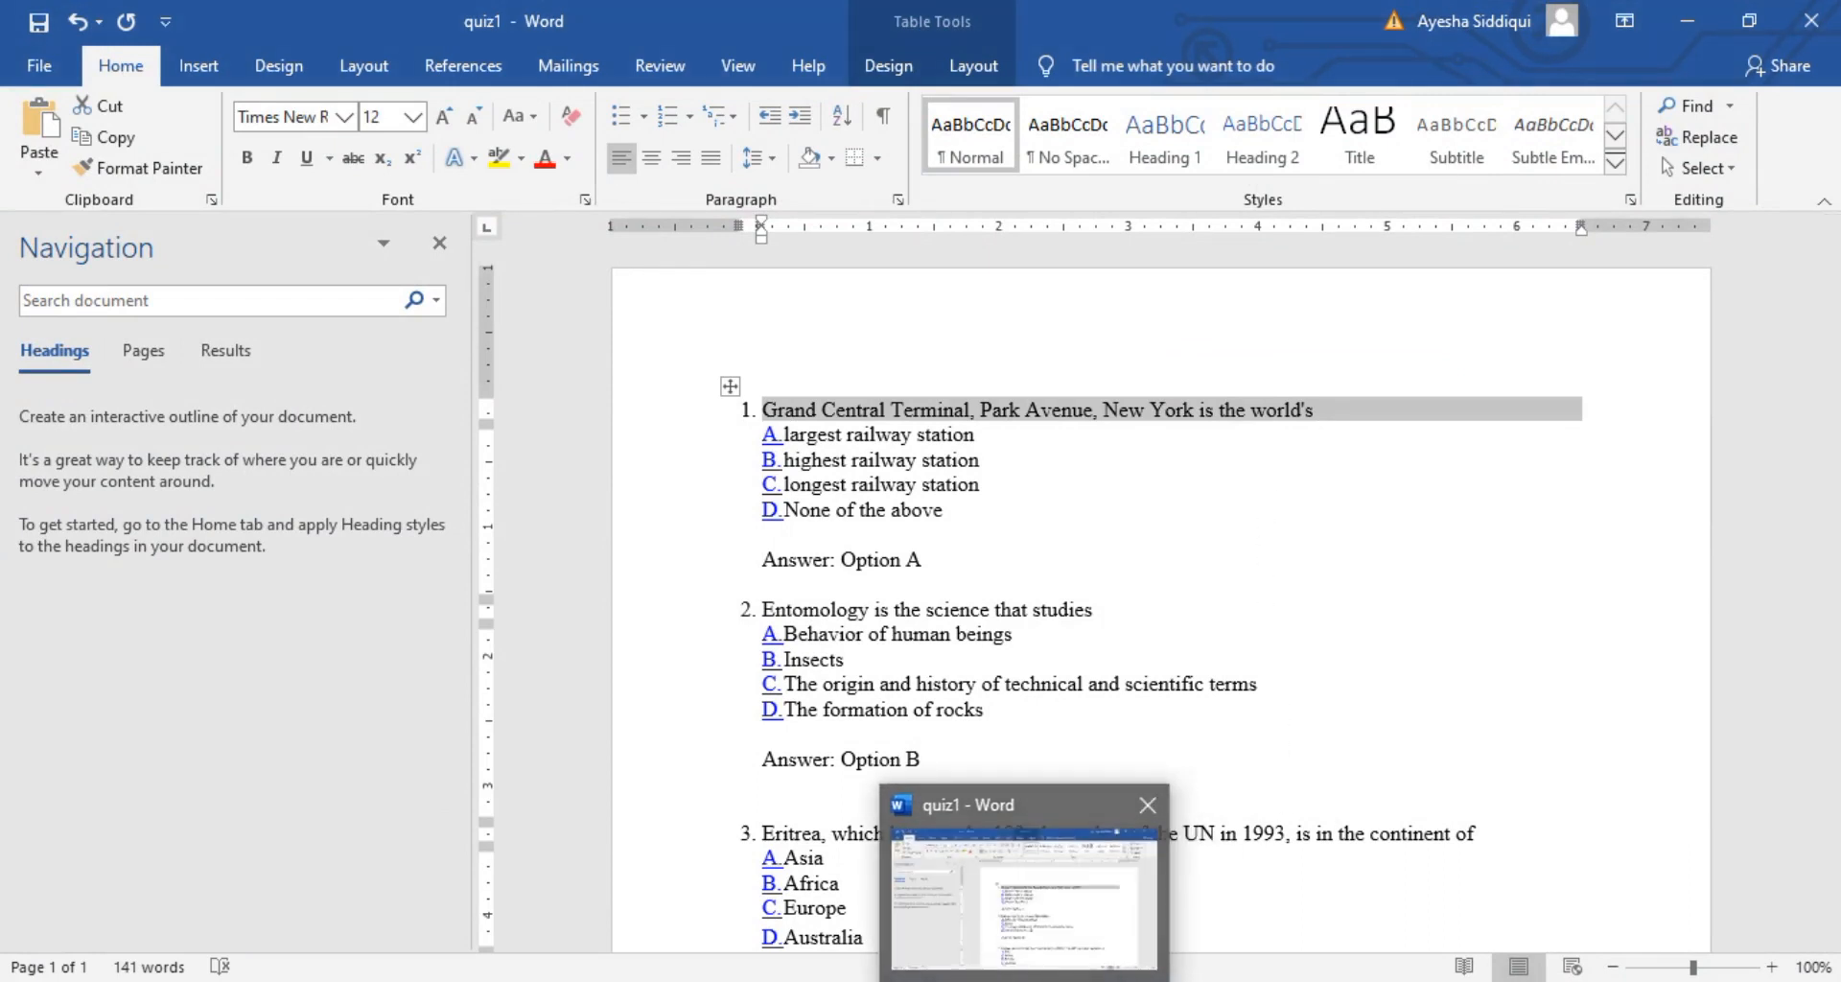
mouse_move(892, 980)
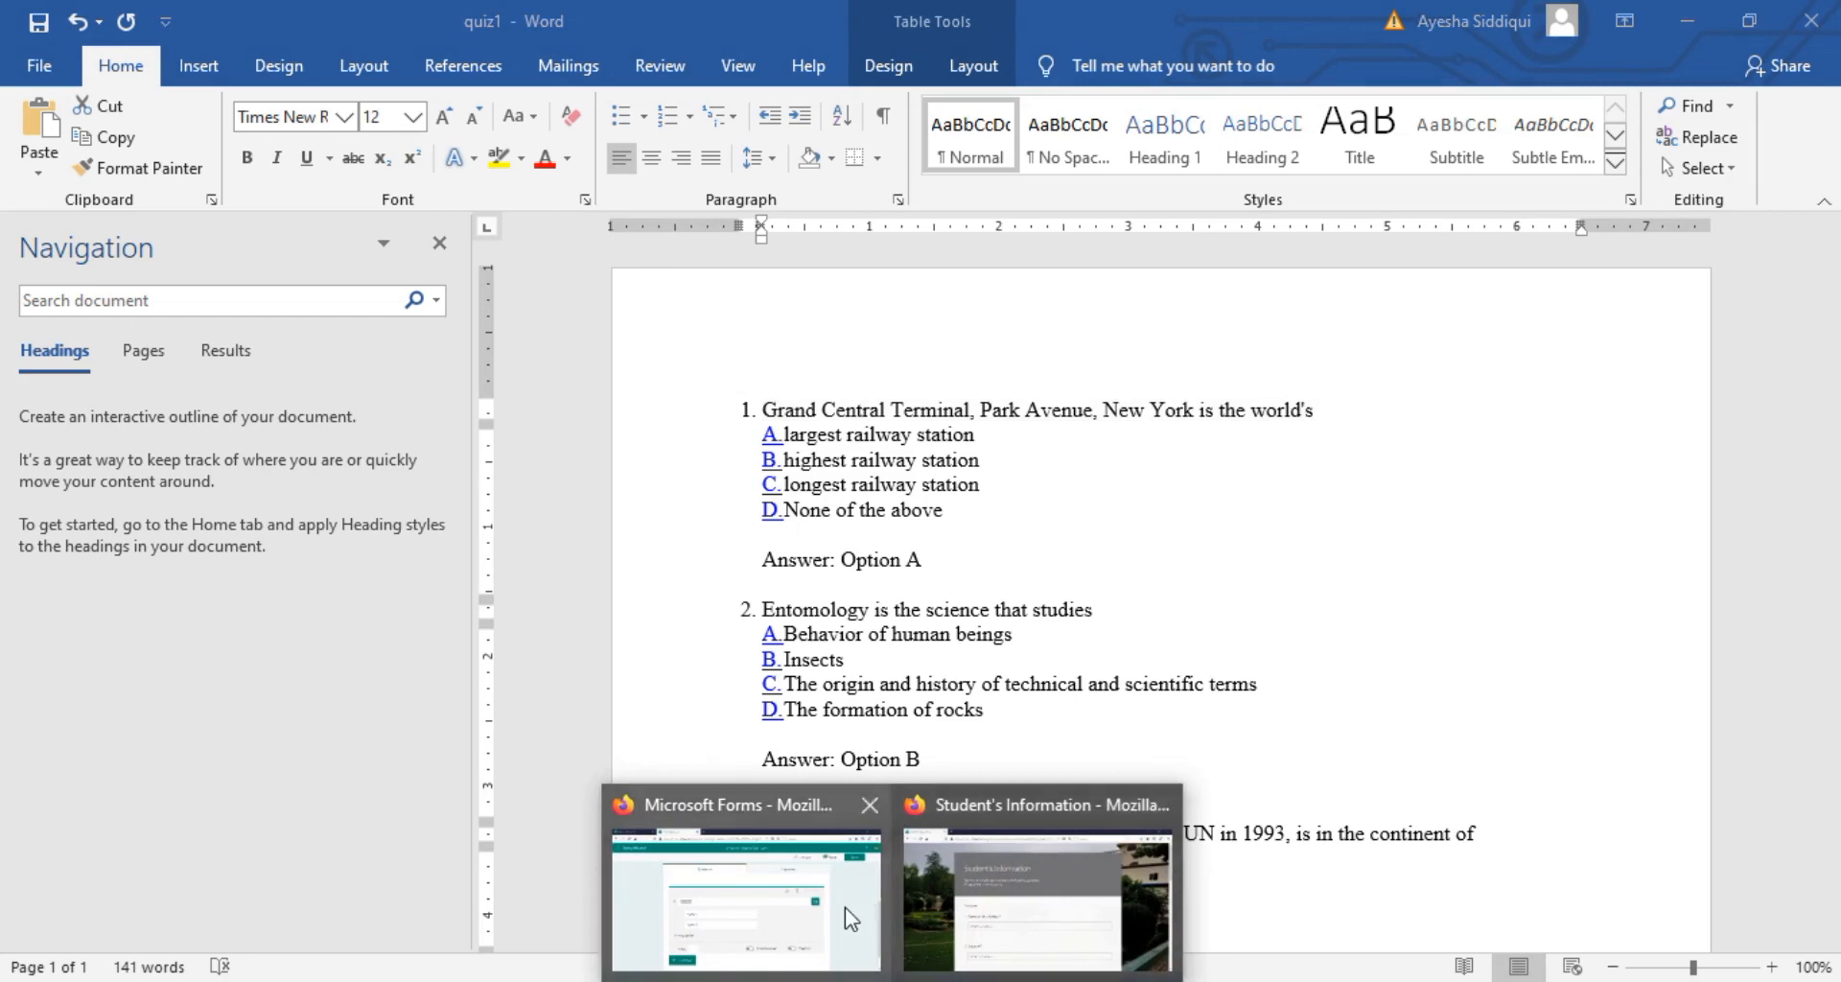
click(844, 908)
key(ctrl+v)
Copy 'largest railway station' from Word and paste it as the first choice
click(587, 577)
key(alt+Tab)
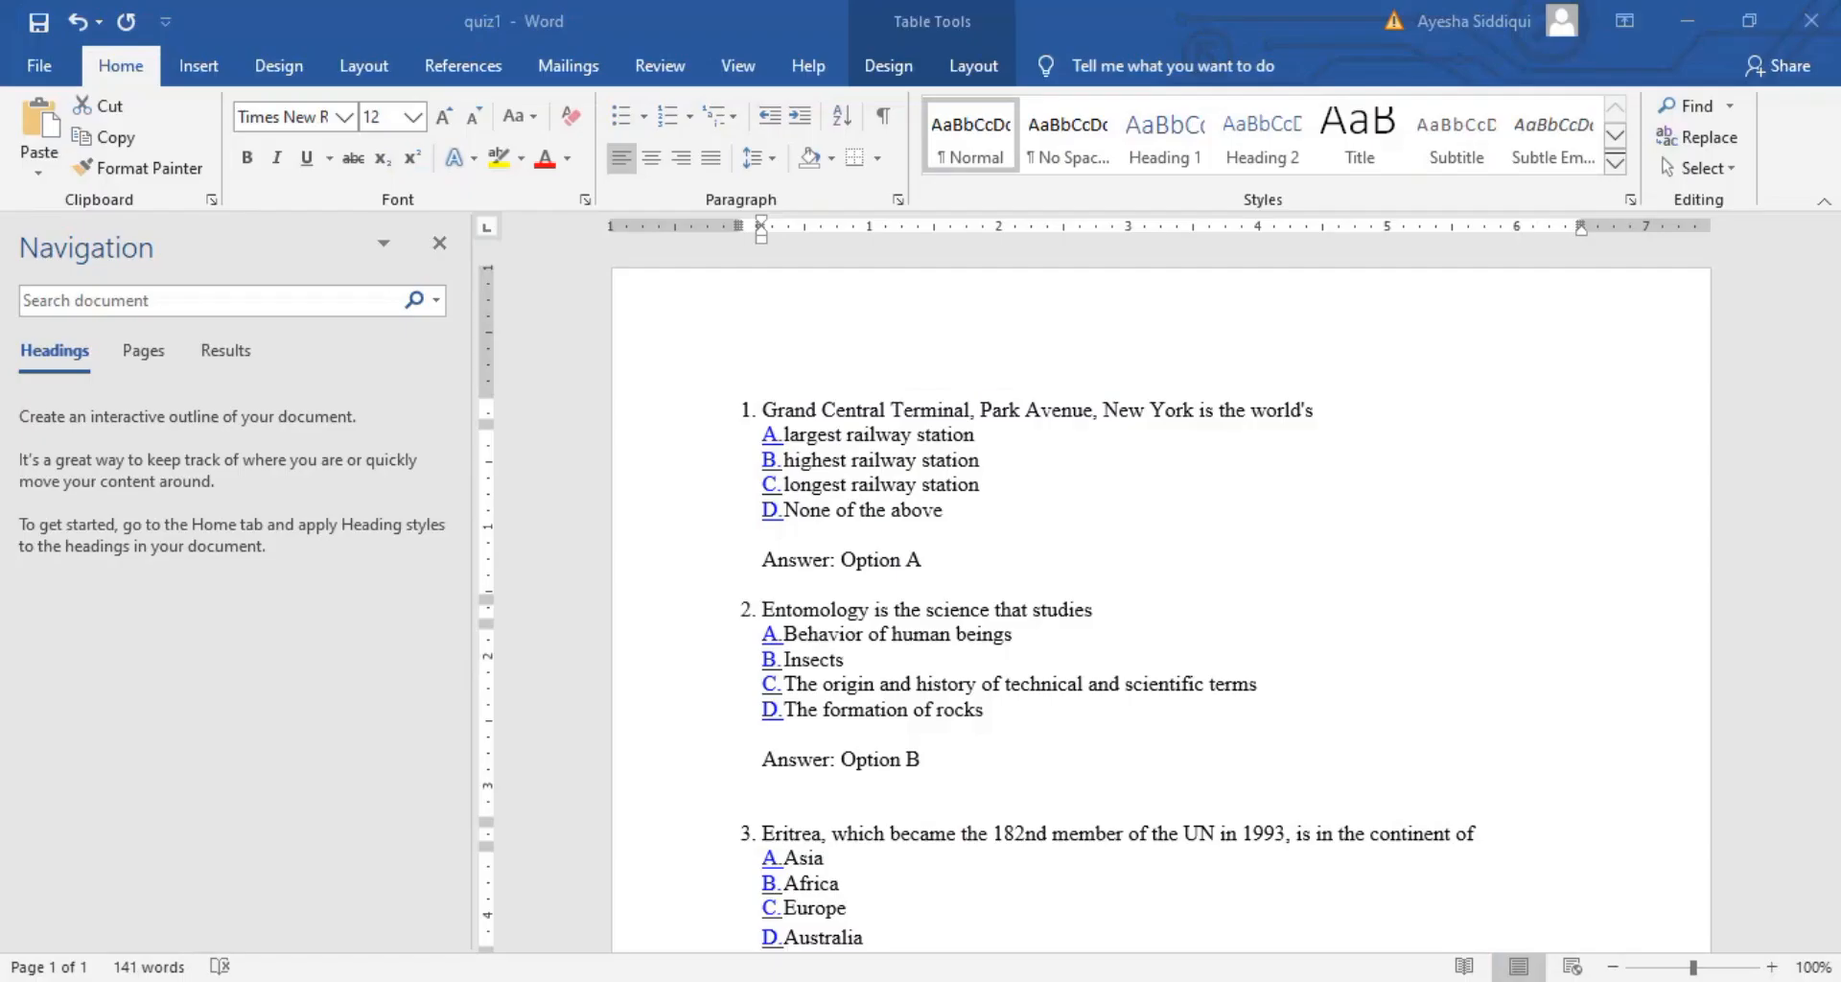
click(788, 434)
drag(788, 434, 976, 436)
key(ctrl+c)
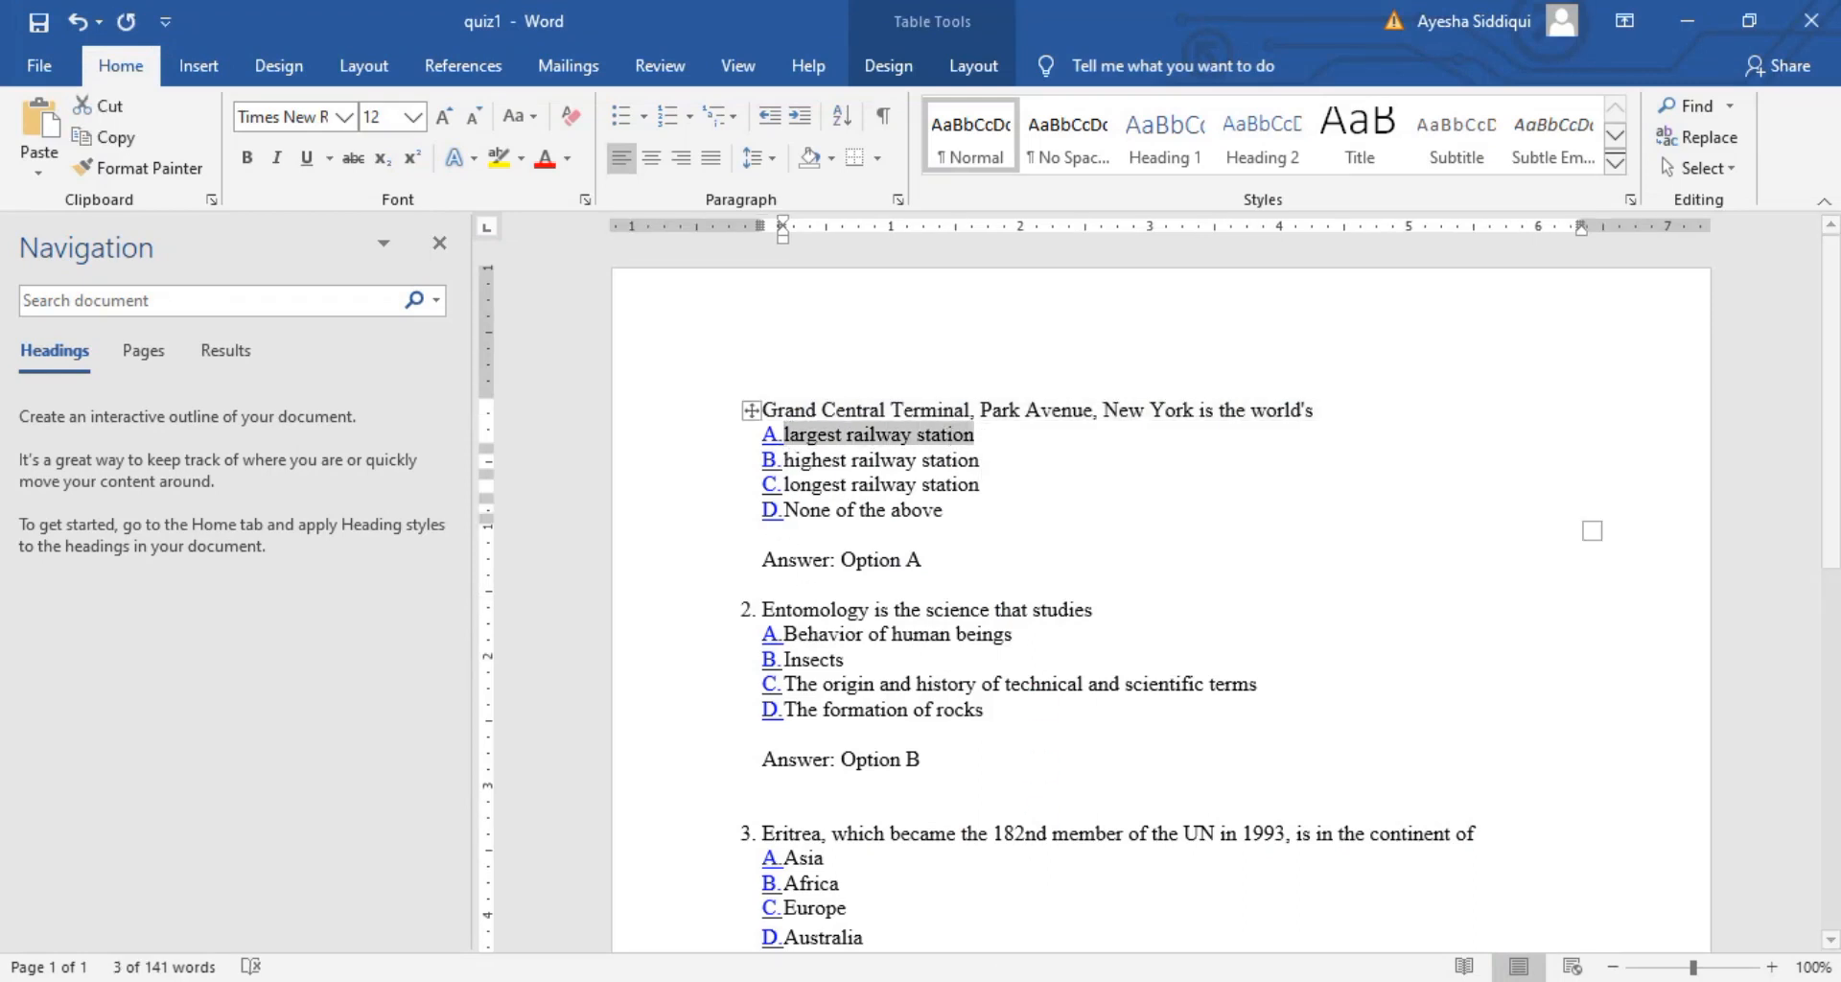
click(989, 978)
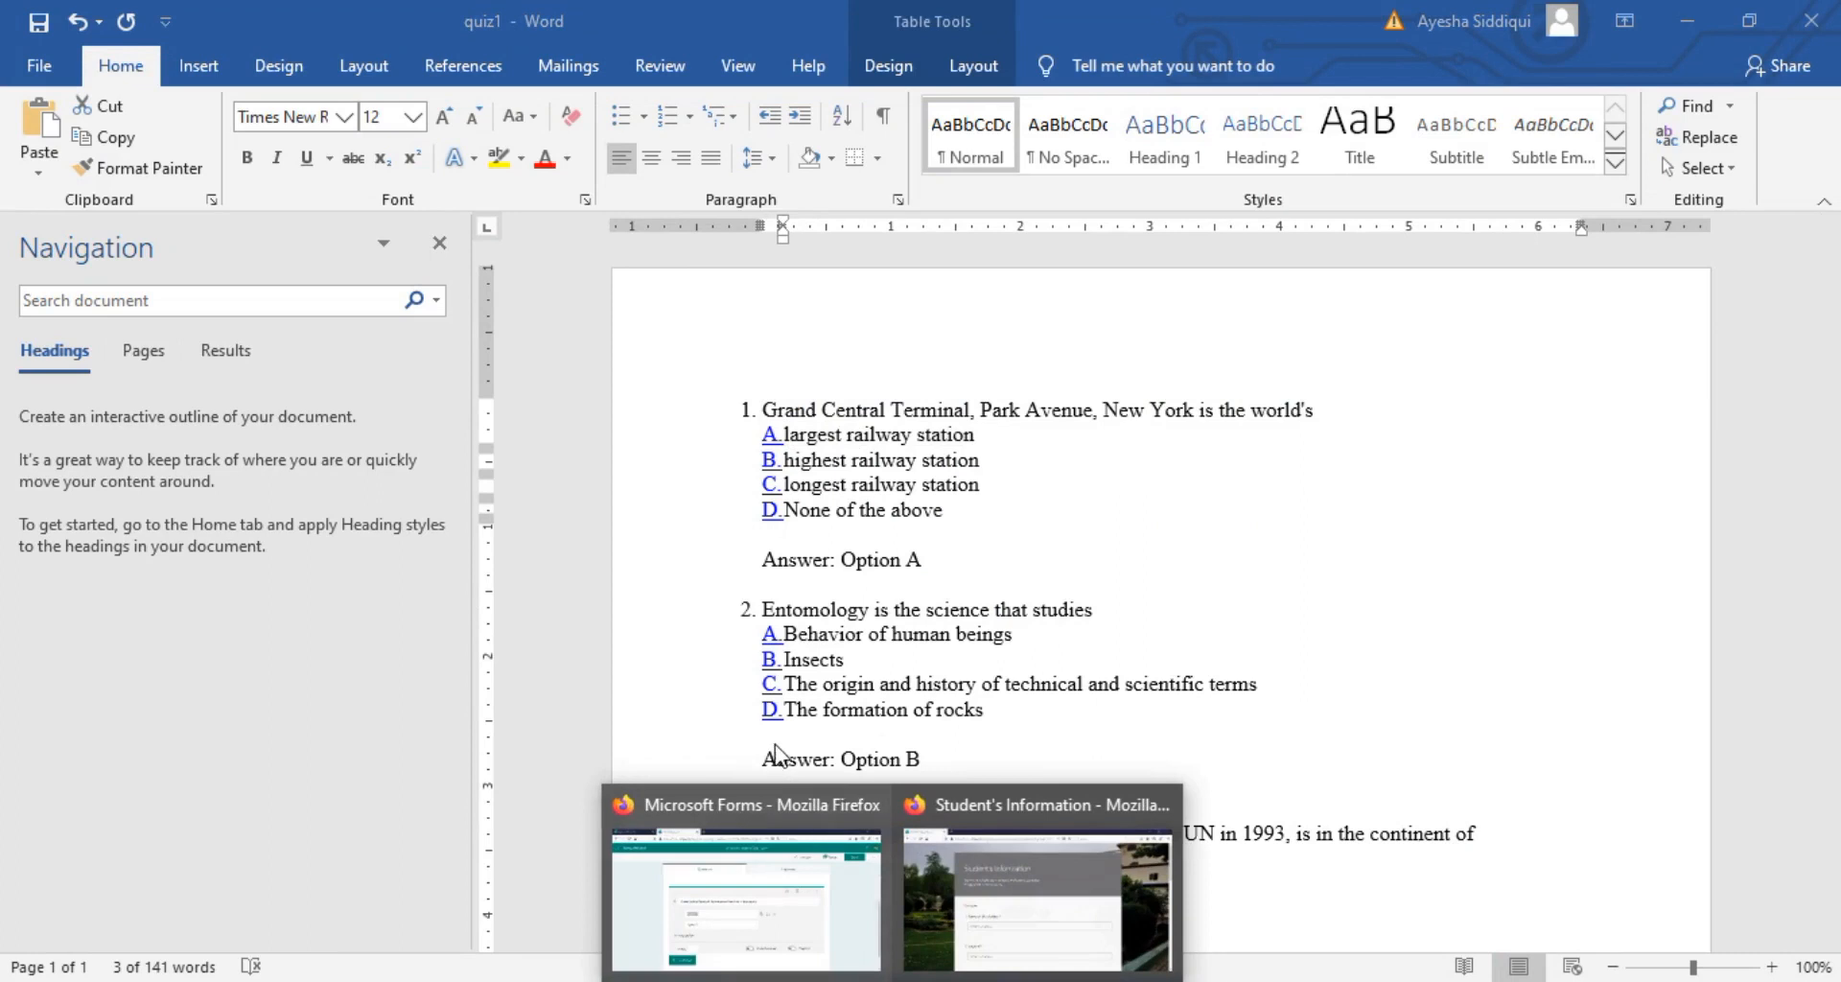
click(827, 887)
click(617, 609)
key(ctrl+v)
click(584, 658)
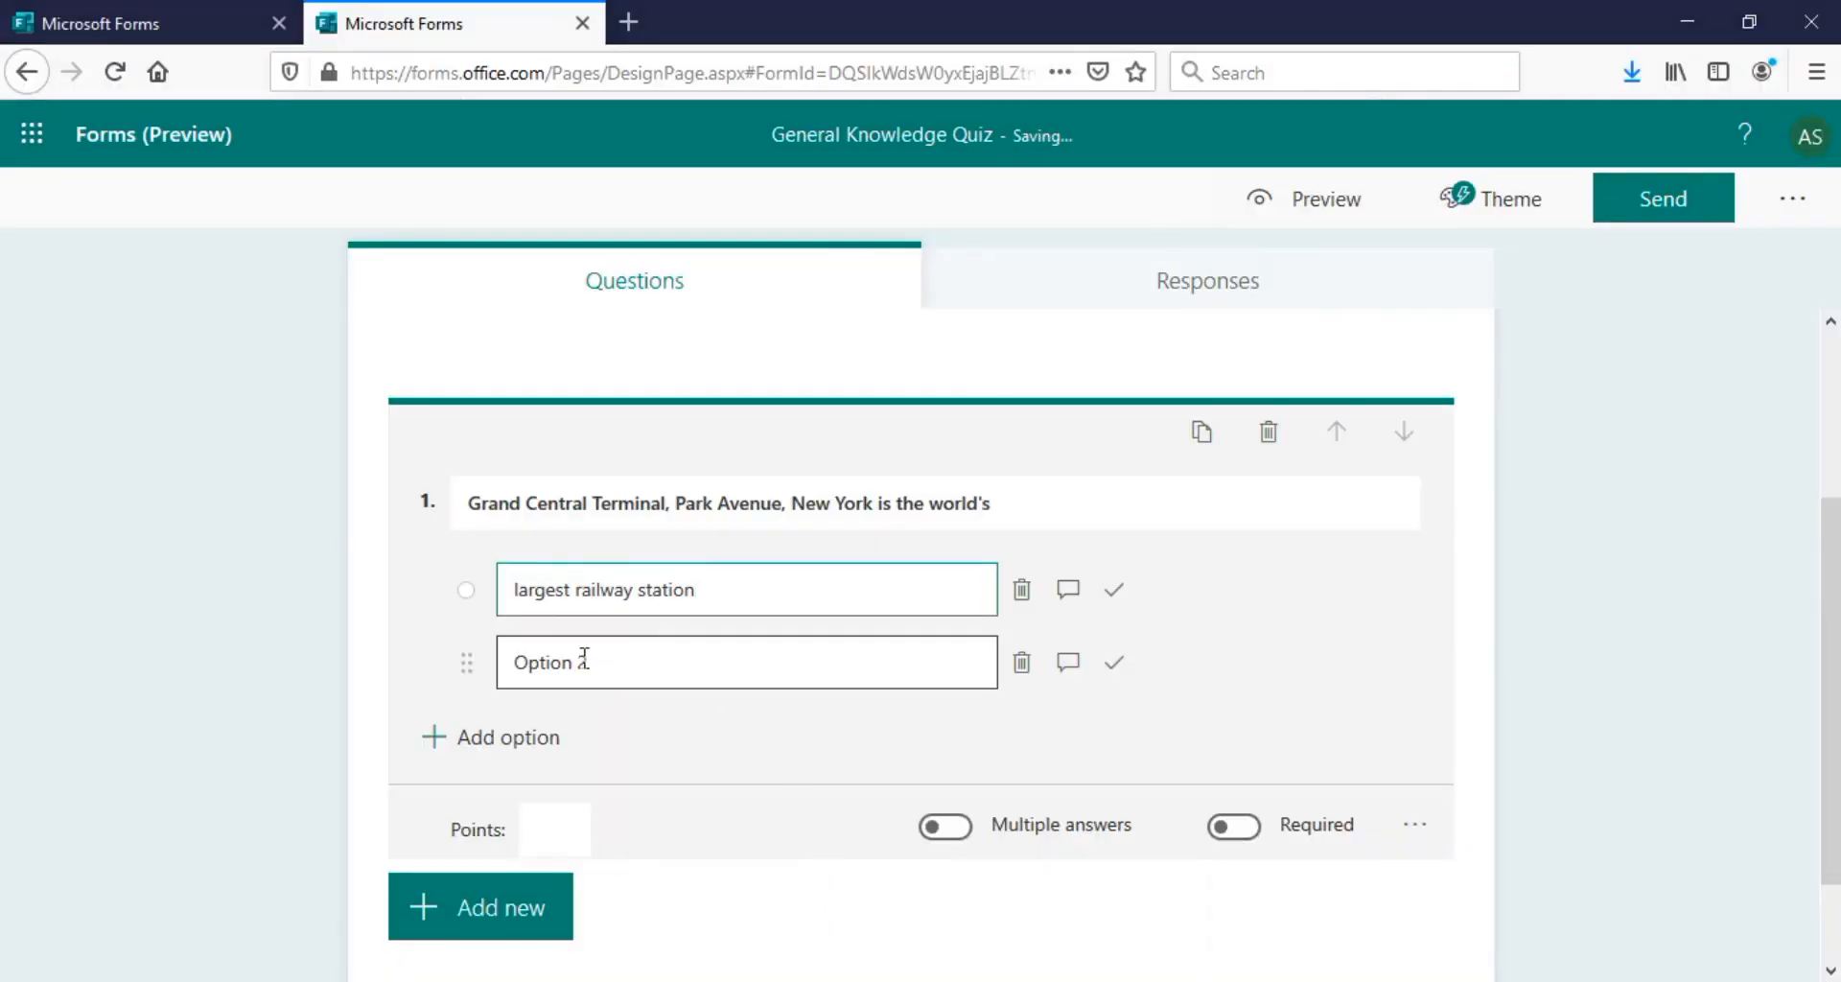
Add 'highest railway station' and 'longest railway station' as the second and third choices
click(1020, 976)
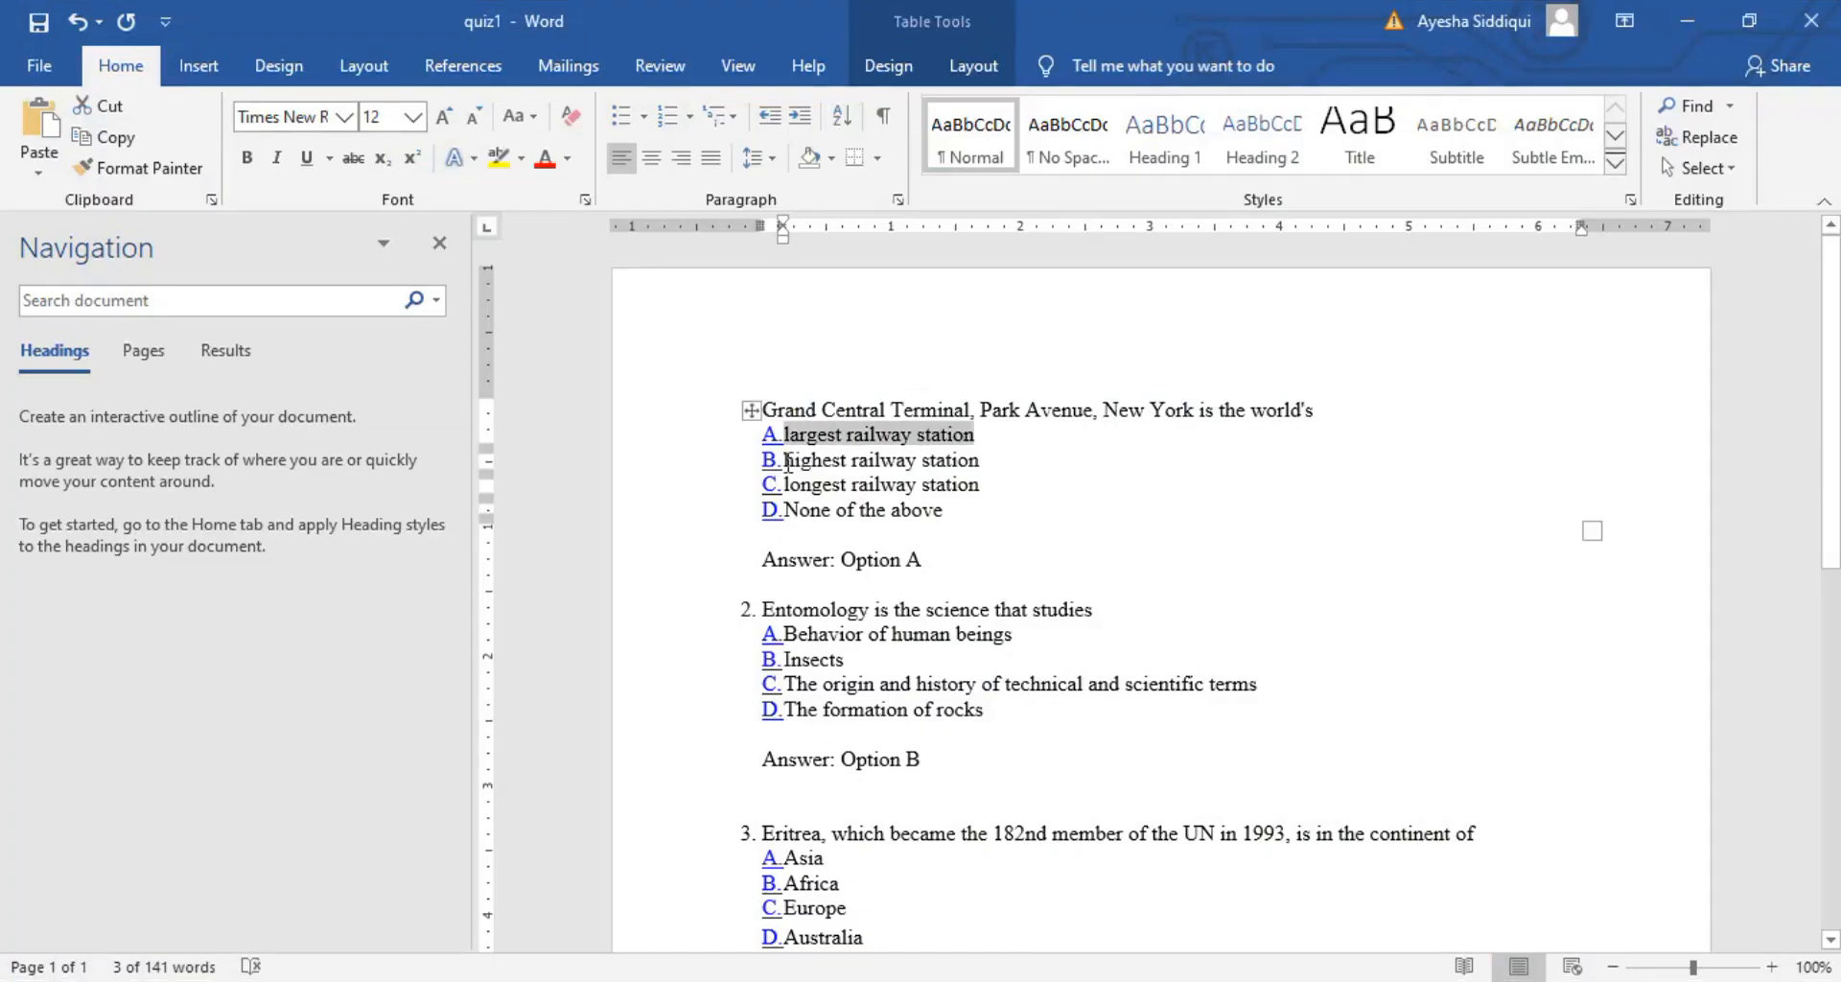
drag(786, 458, 979, 460)
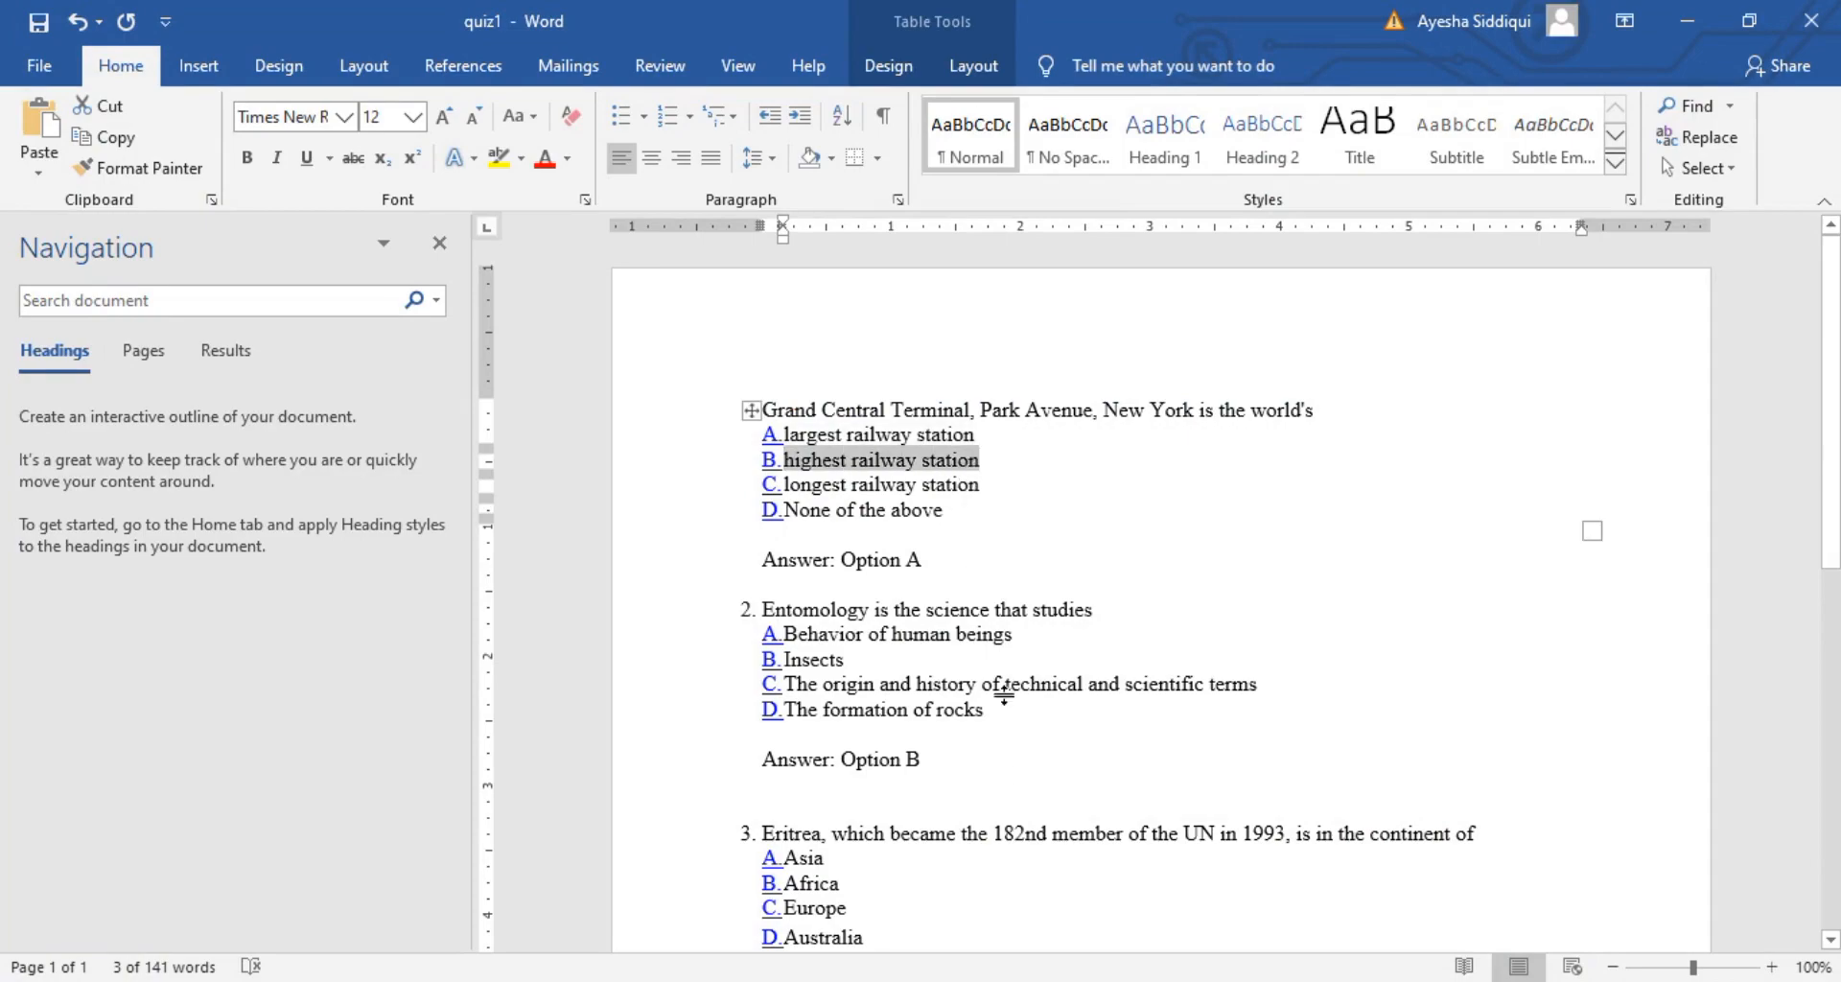
key(ctrl+c)
key(alt+Tab)
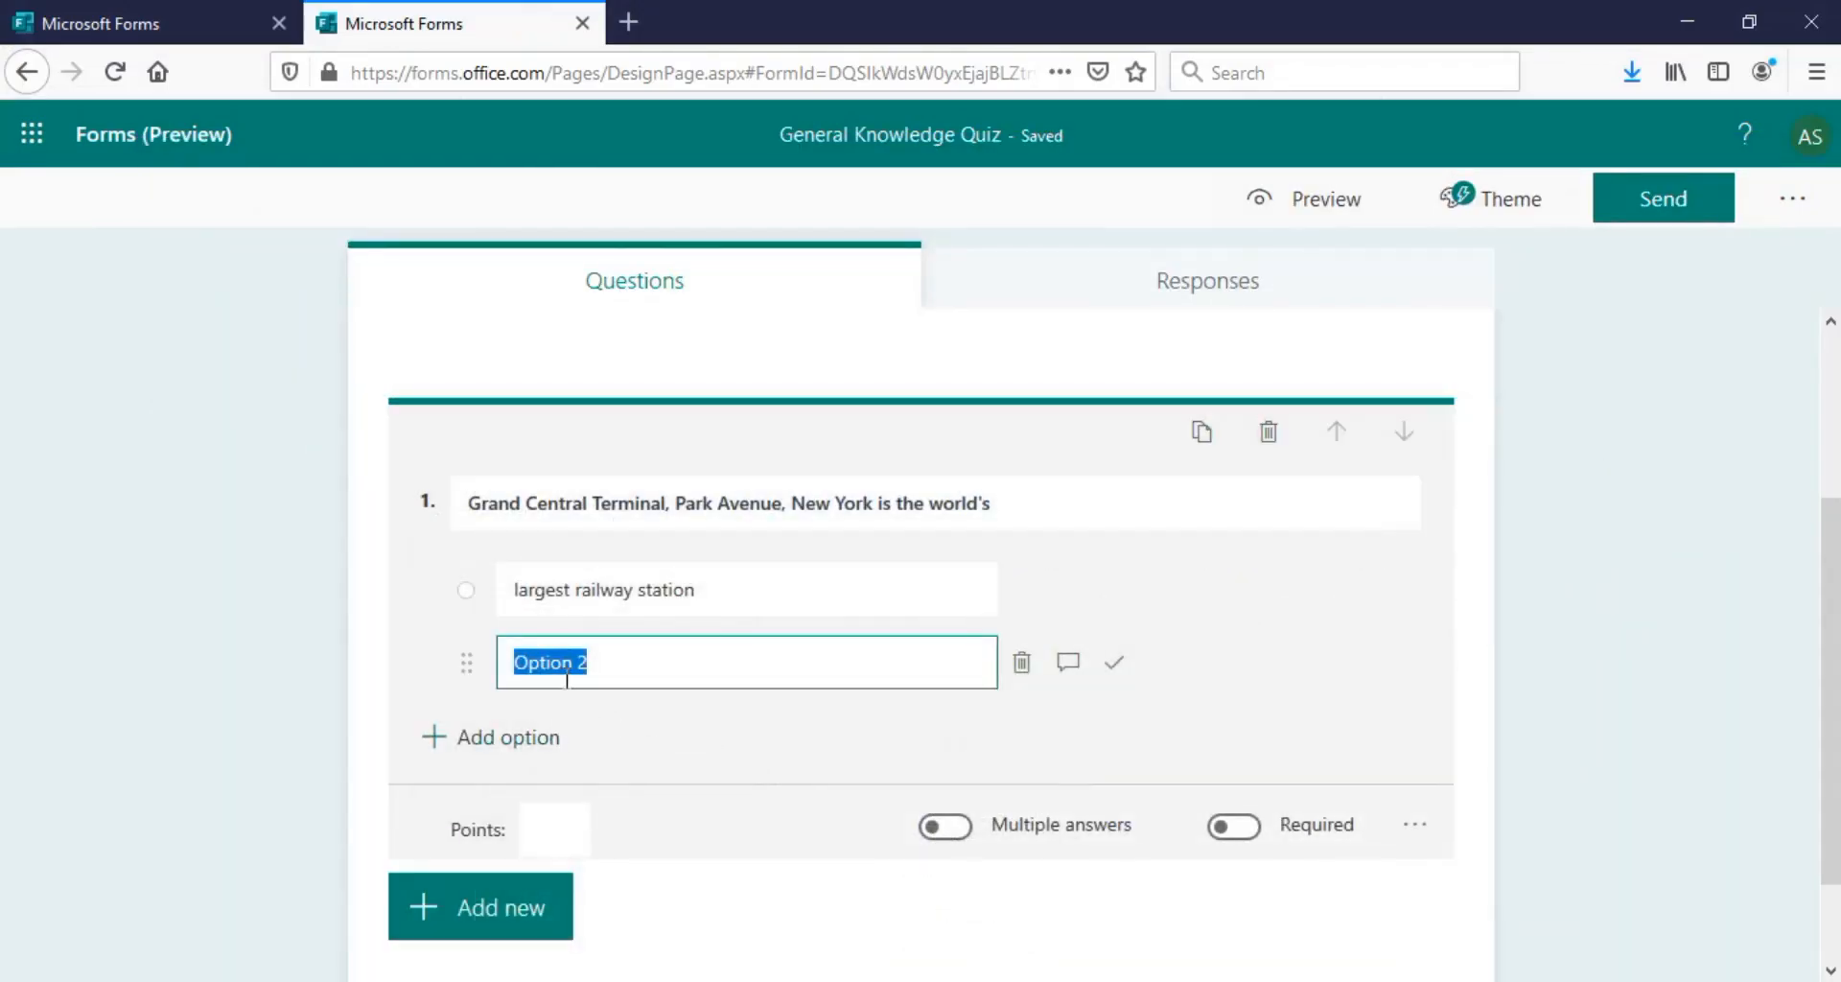
key(ctrl+v)
key(alt+Tab)
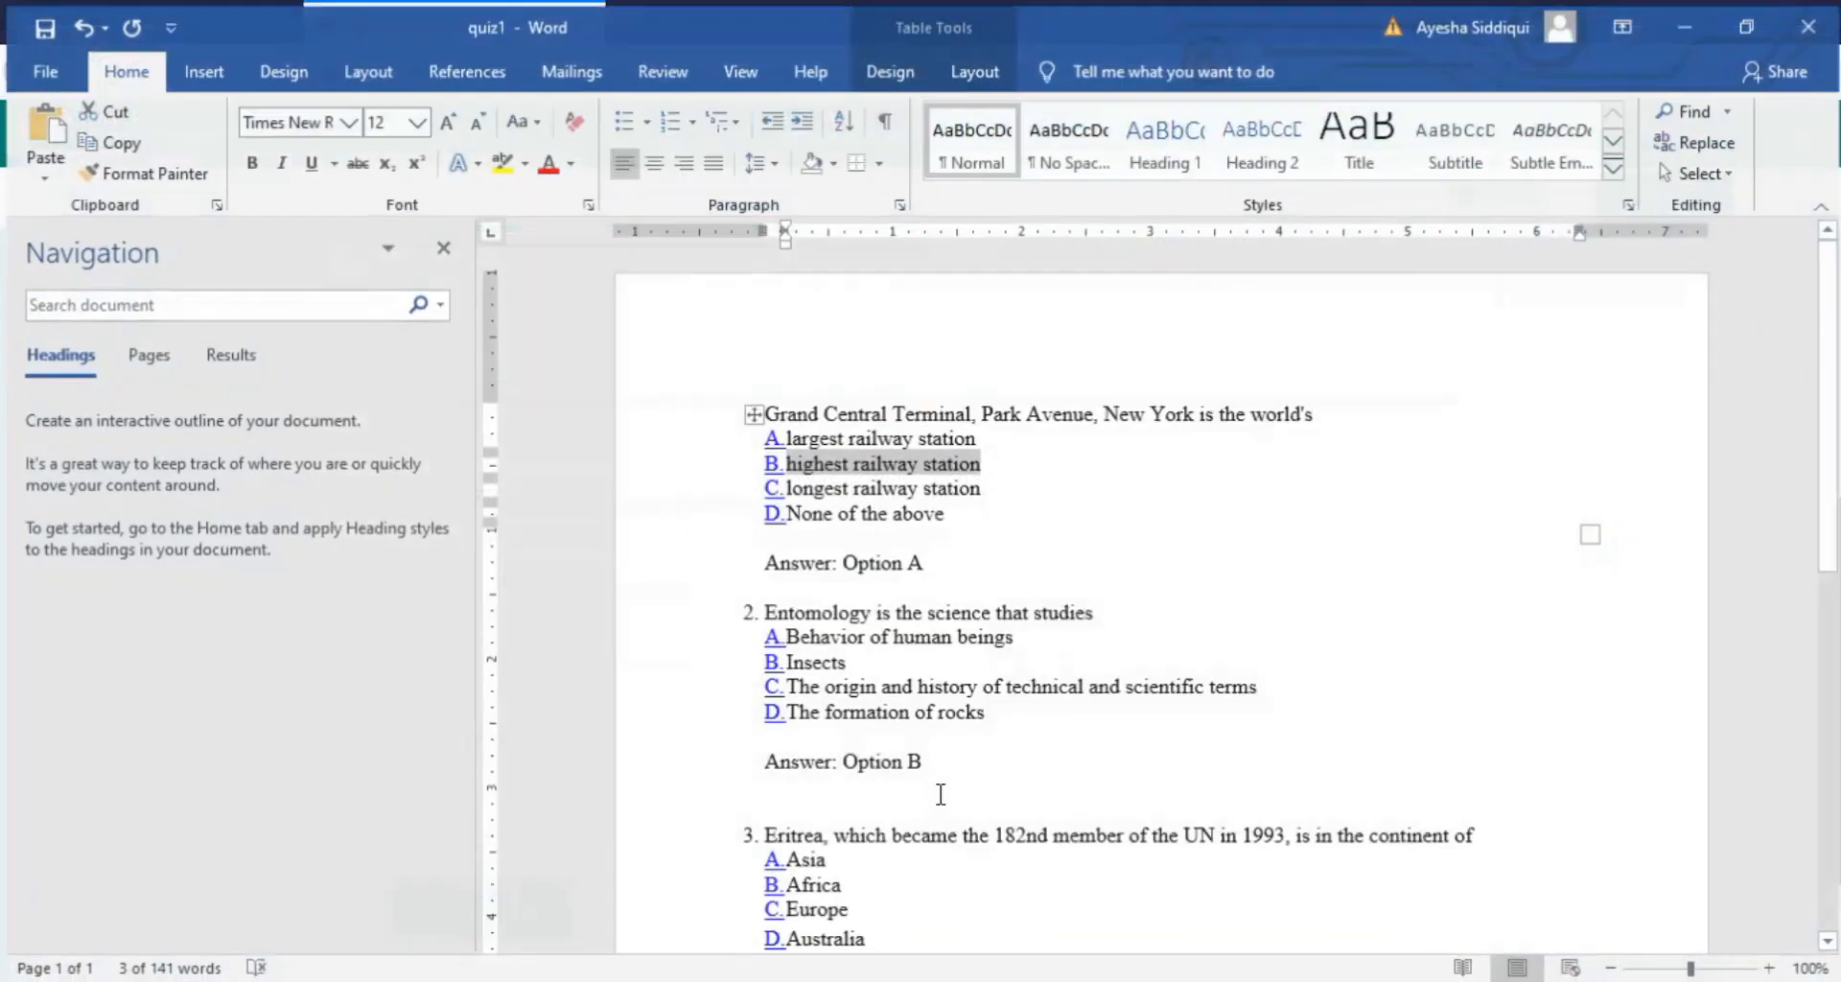
drag(843, 487, 977, 487)
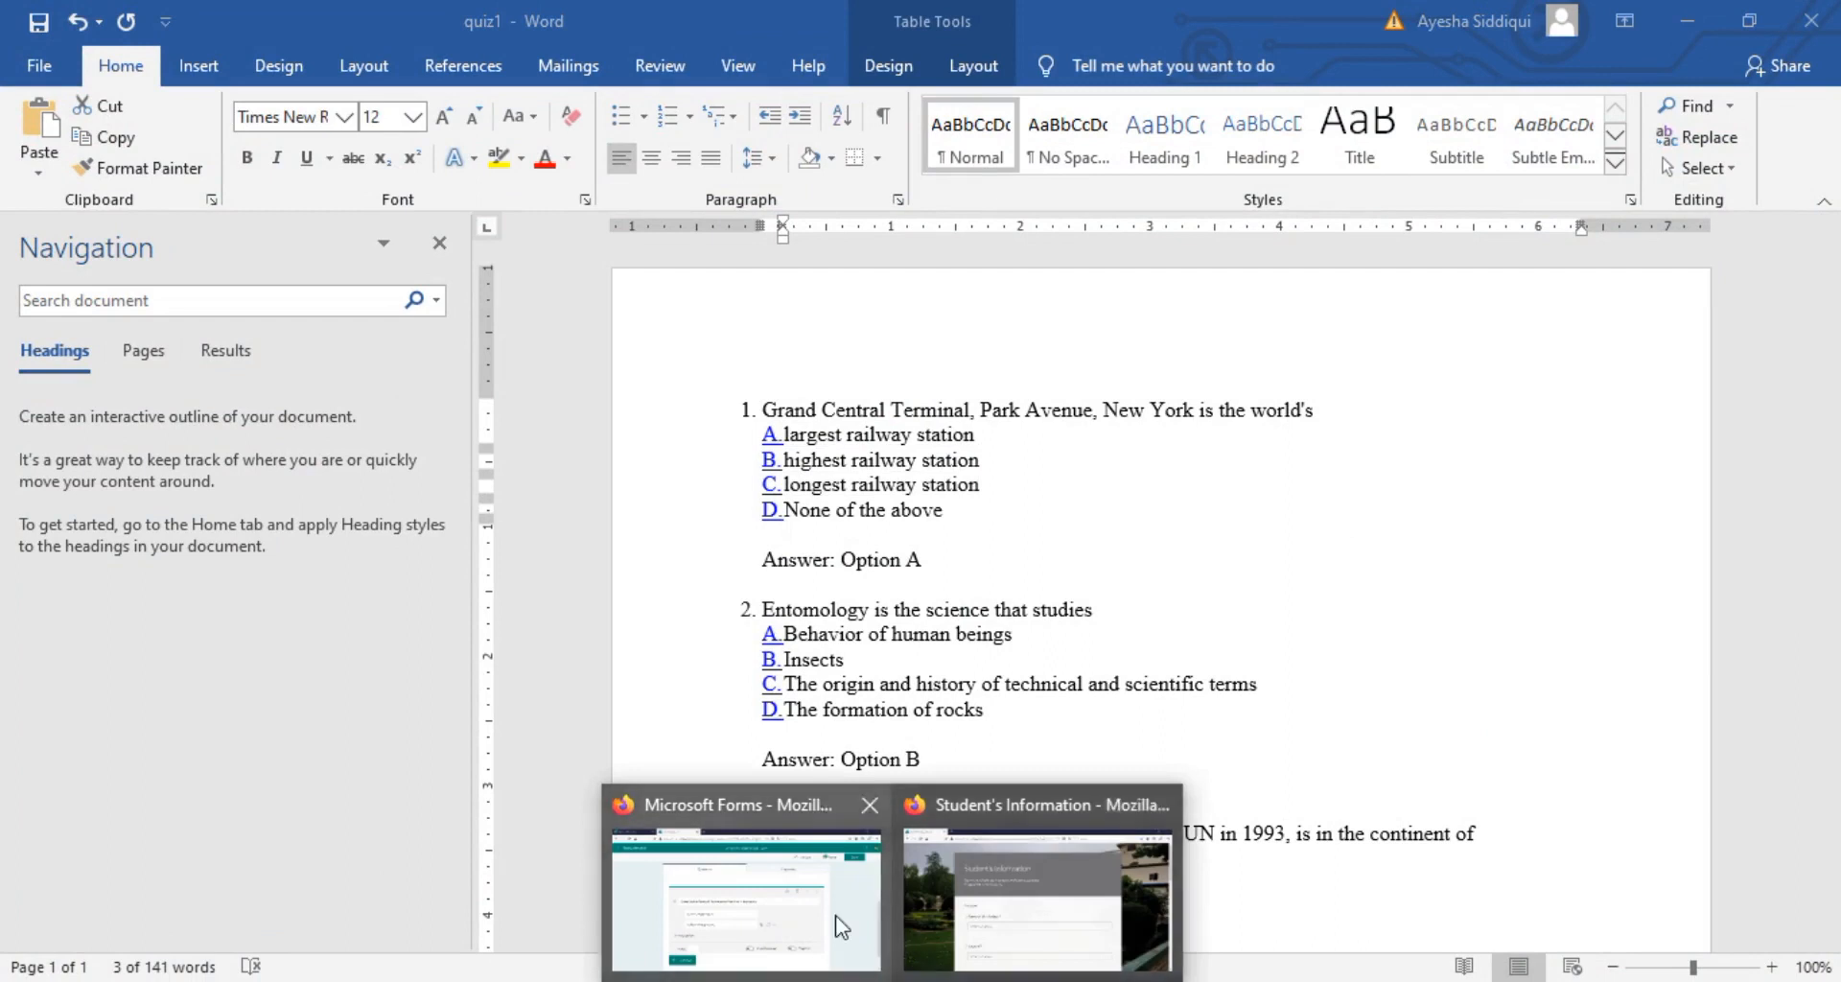
click(834, 920)
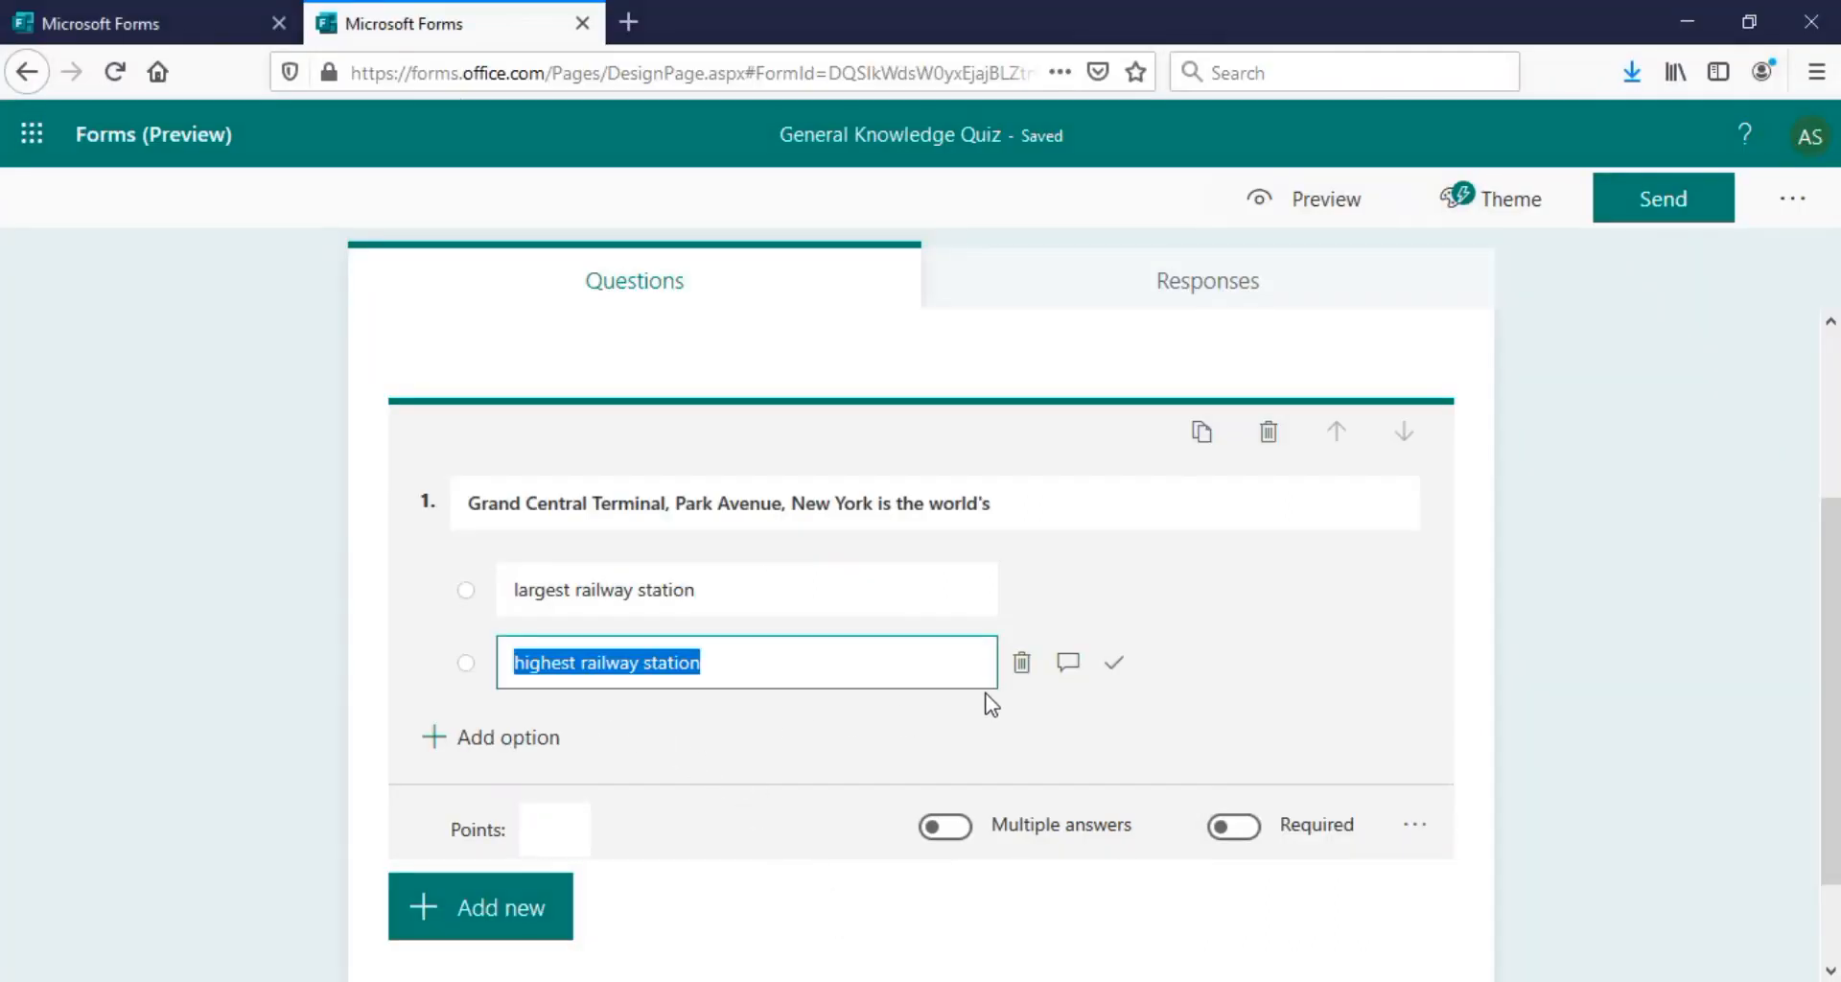
key(Return)
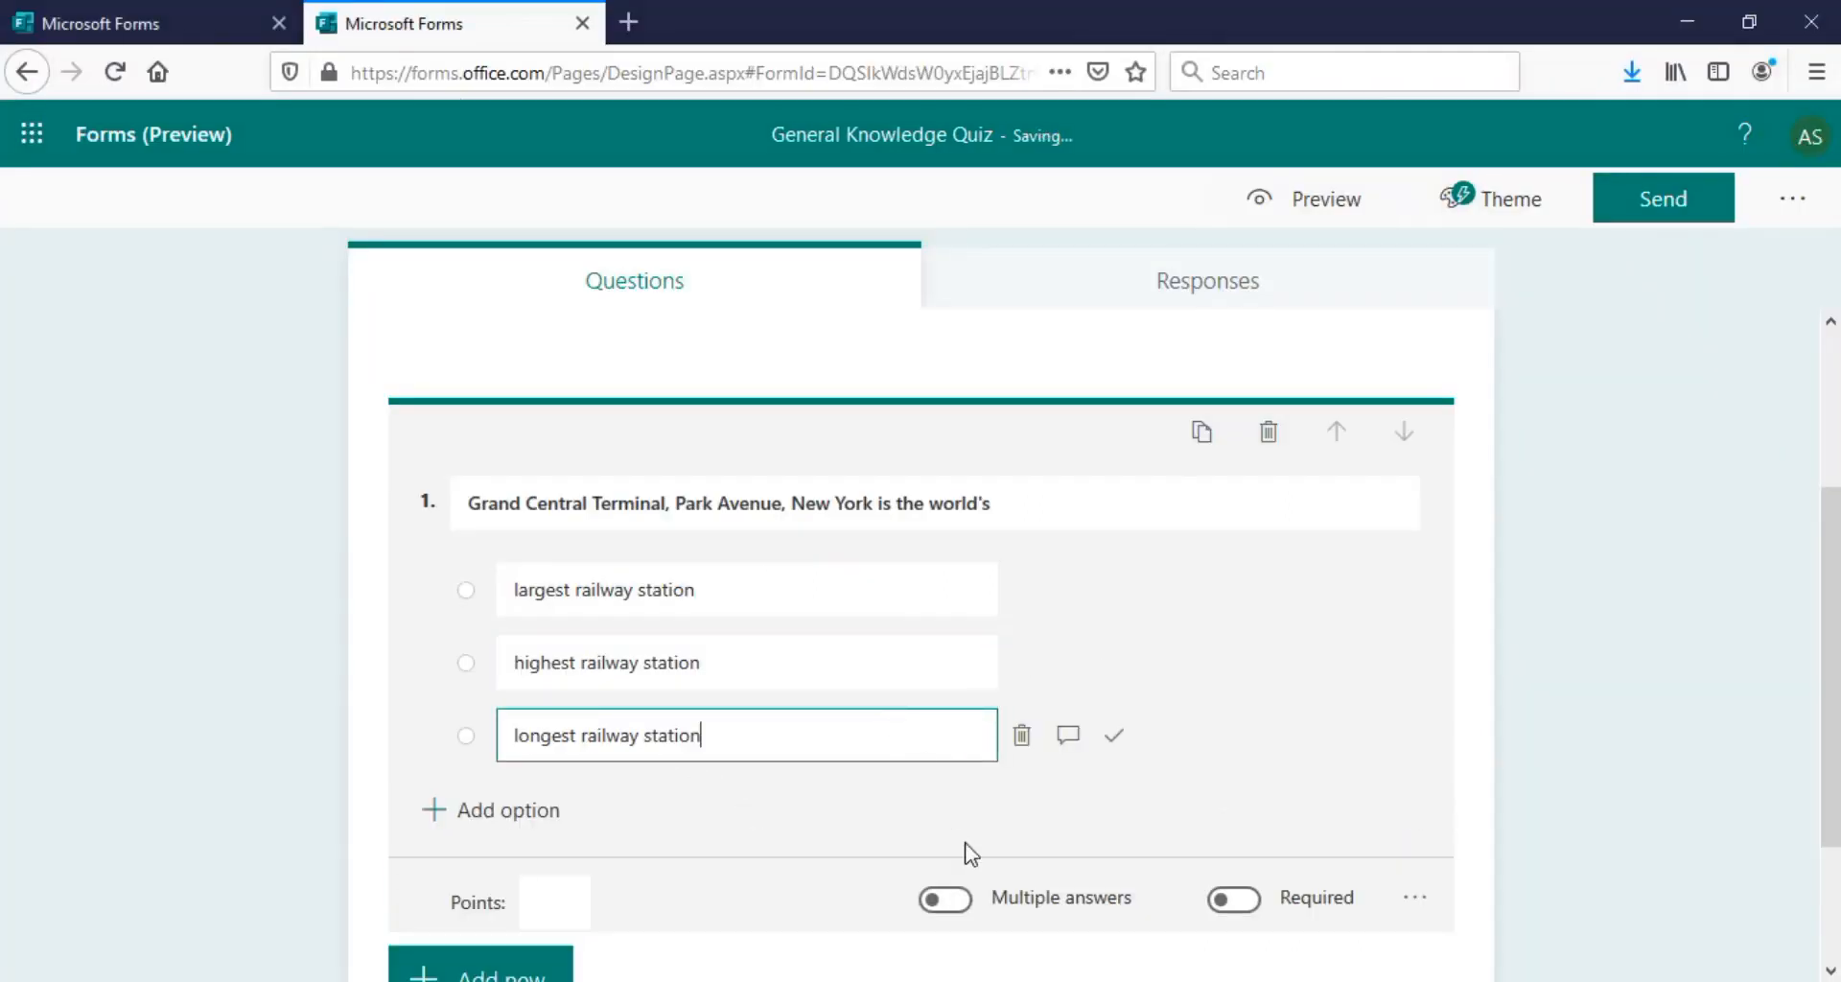
key(alt+Tab)
drag(789, 510, 995, 526)
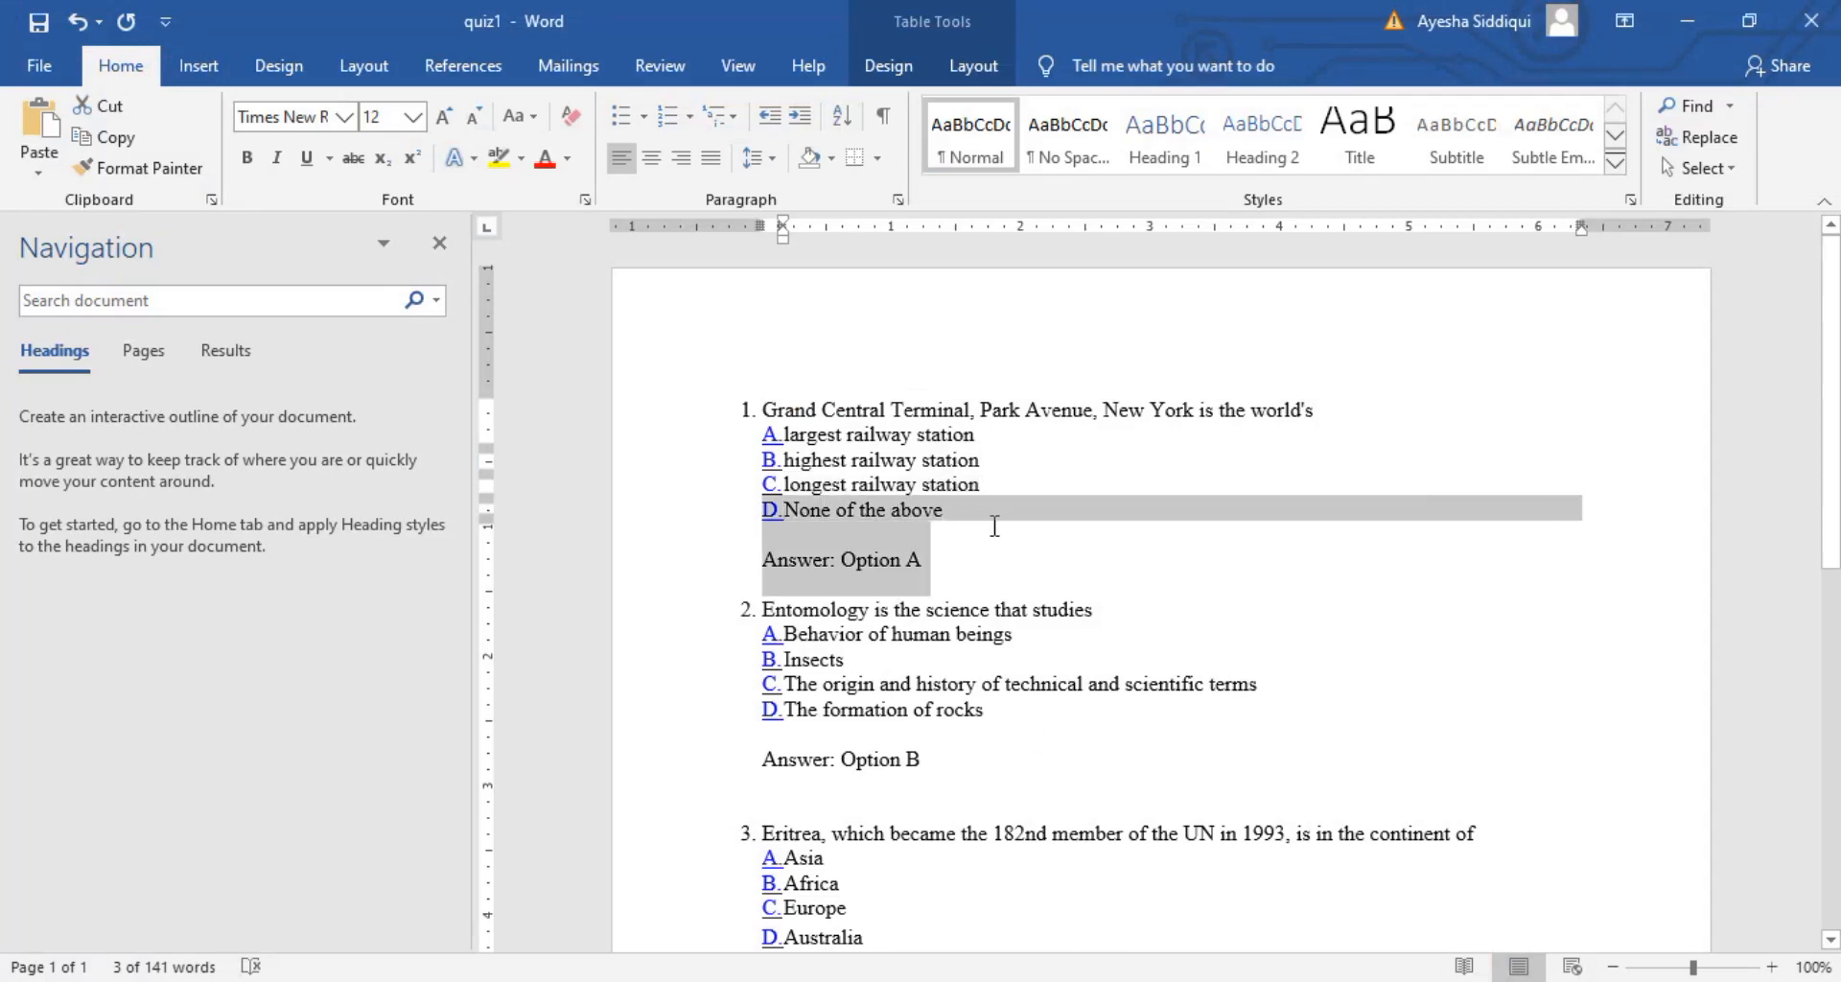
click(922, 560)
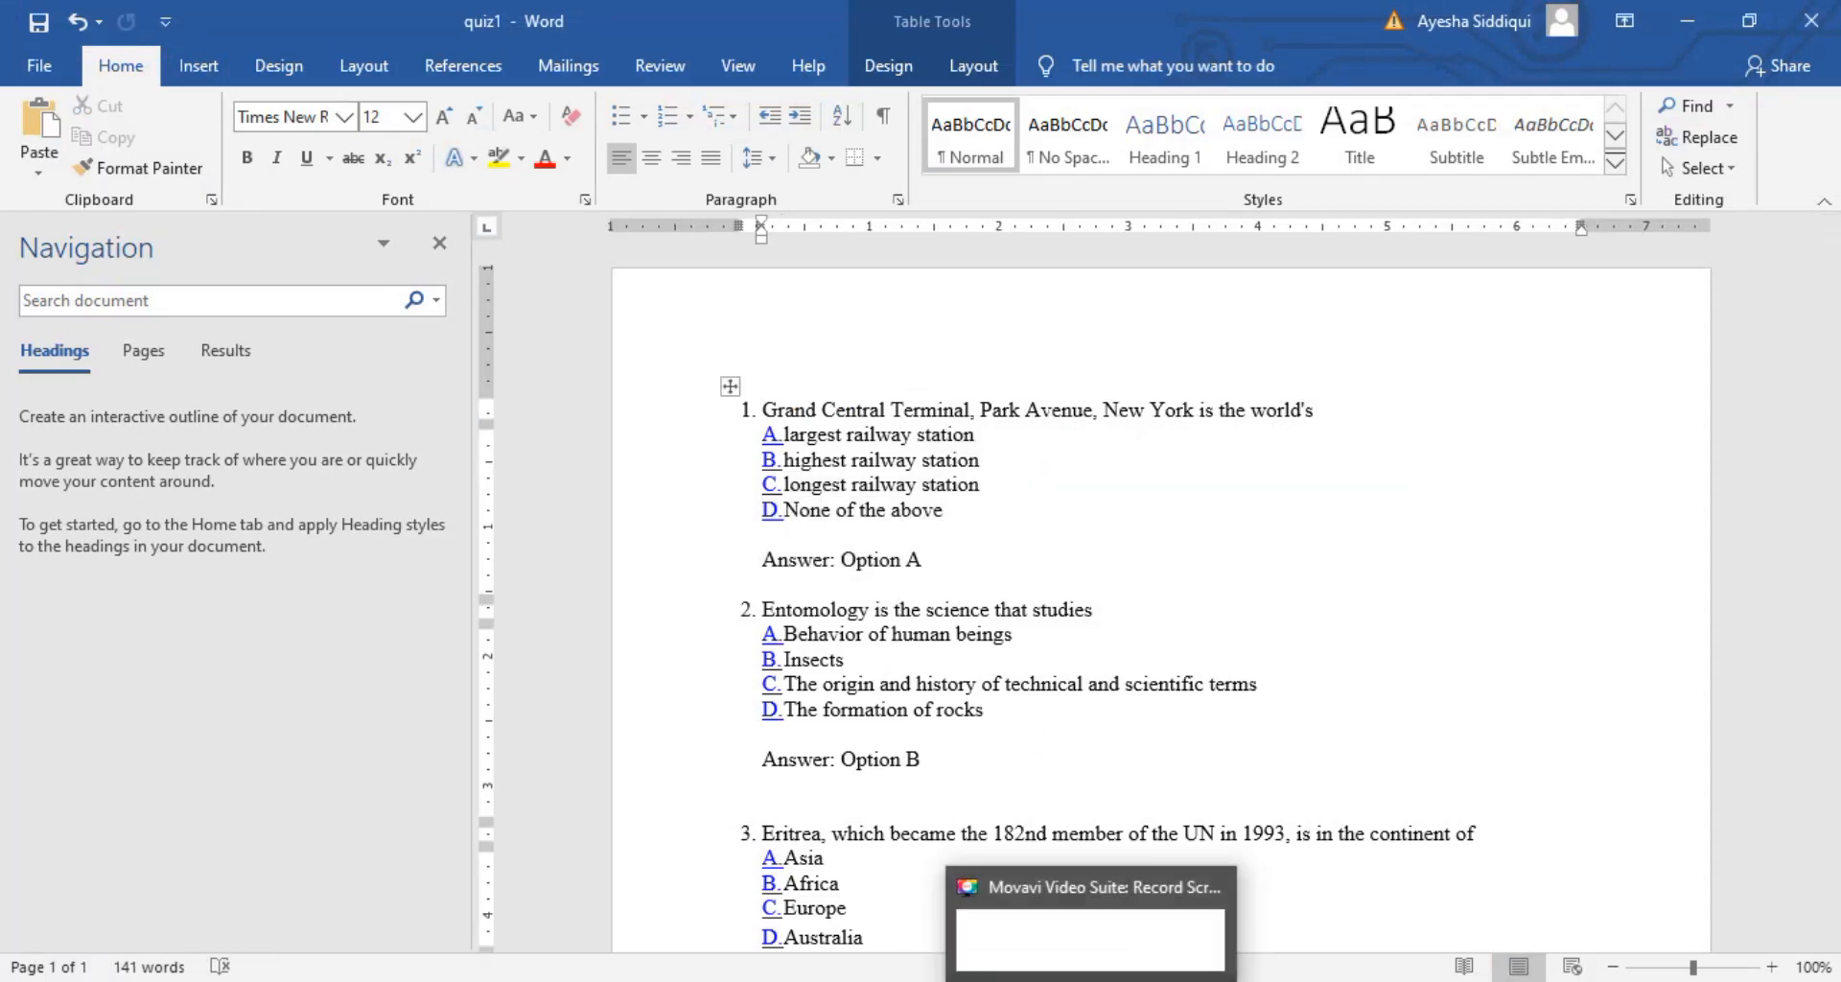
click(871, 959)
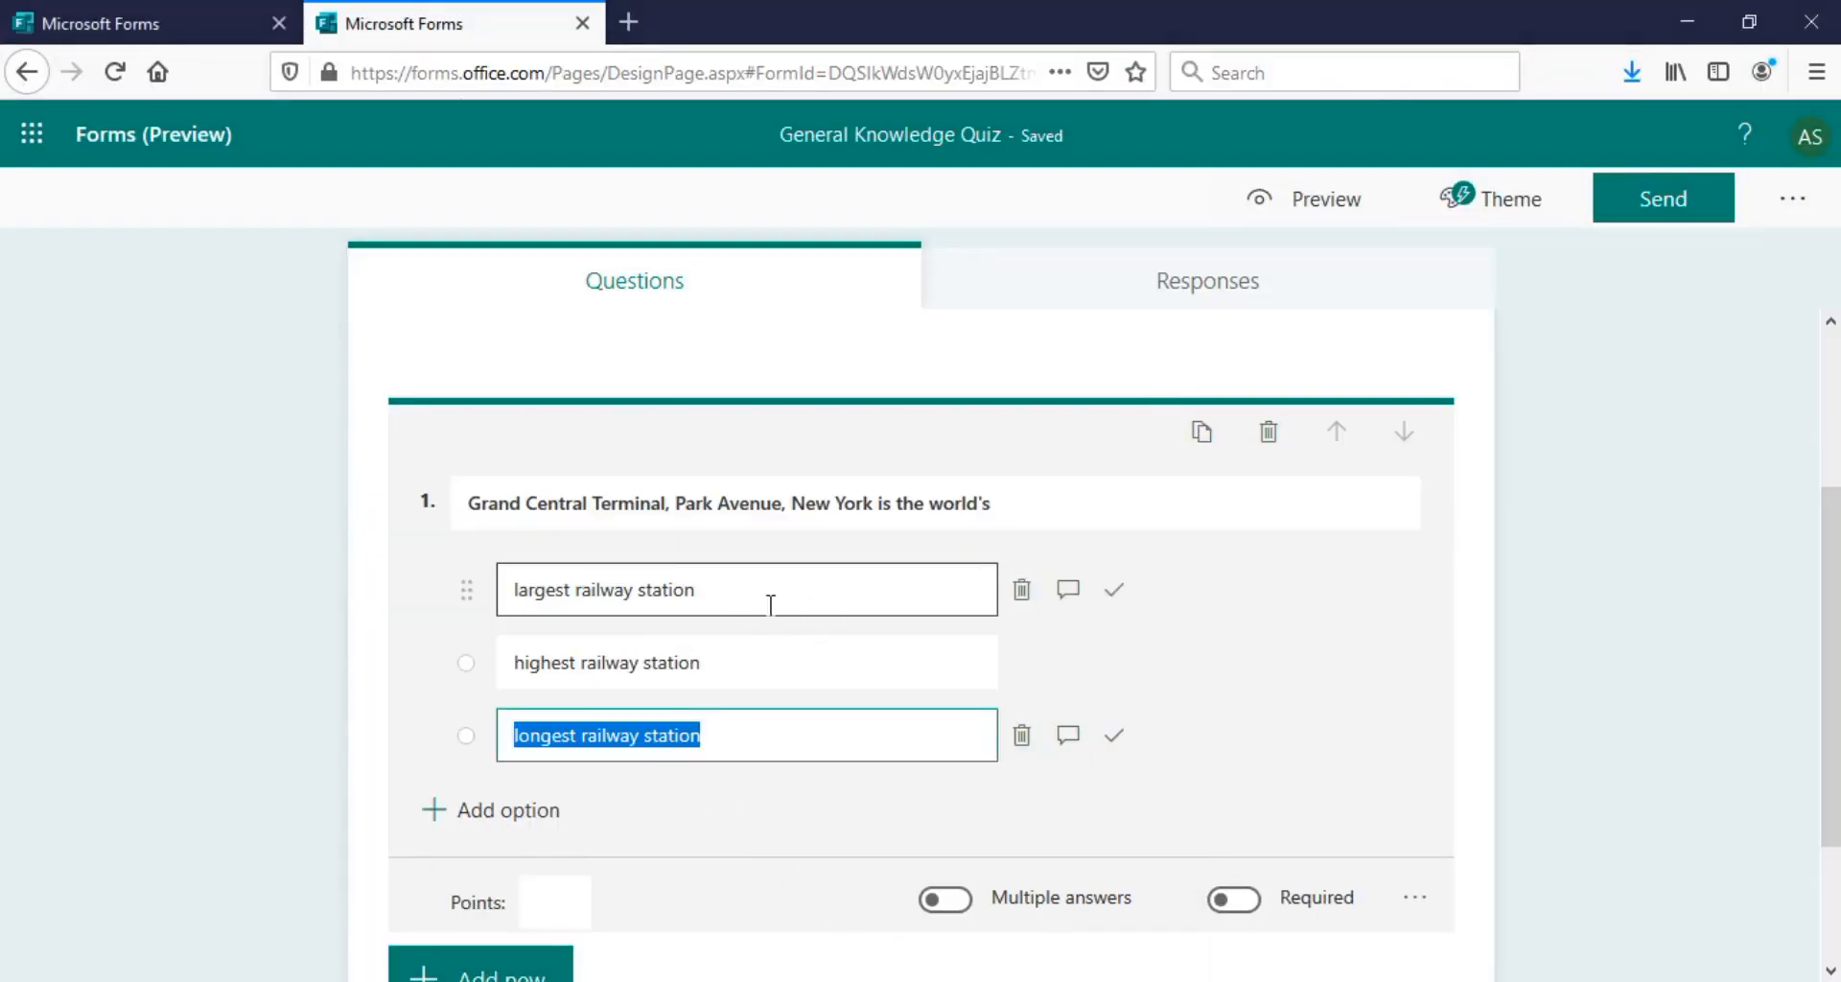
Mark largest railway station as correct and set question 1 to 2 points
click(1114, 736)
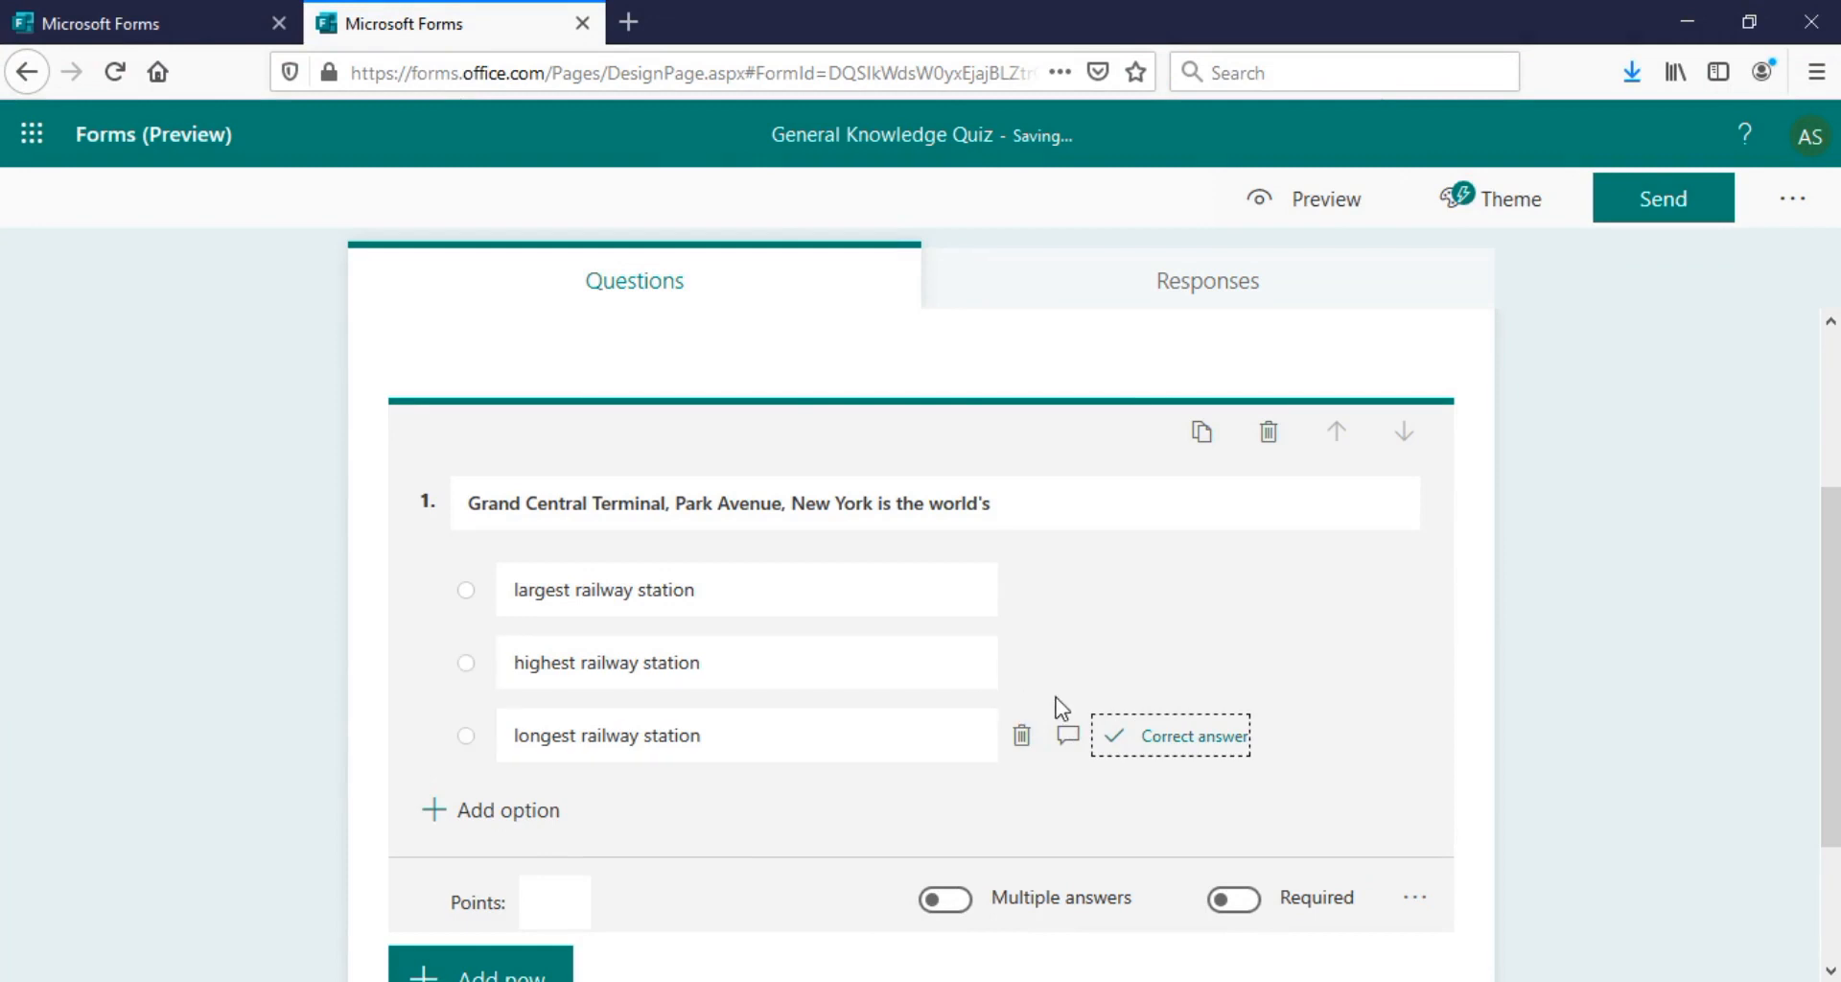
click(1109, 595)
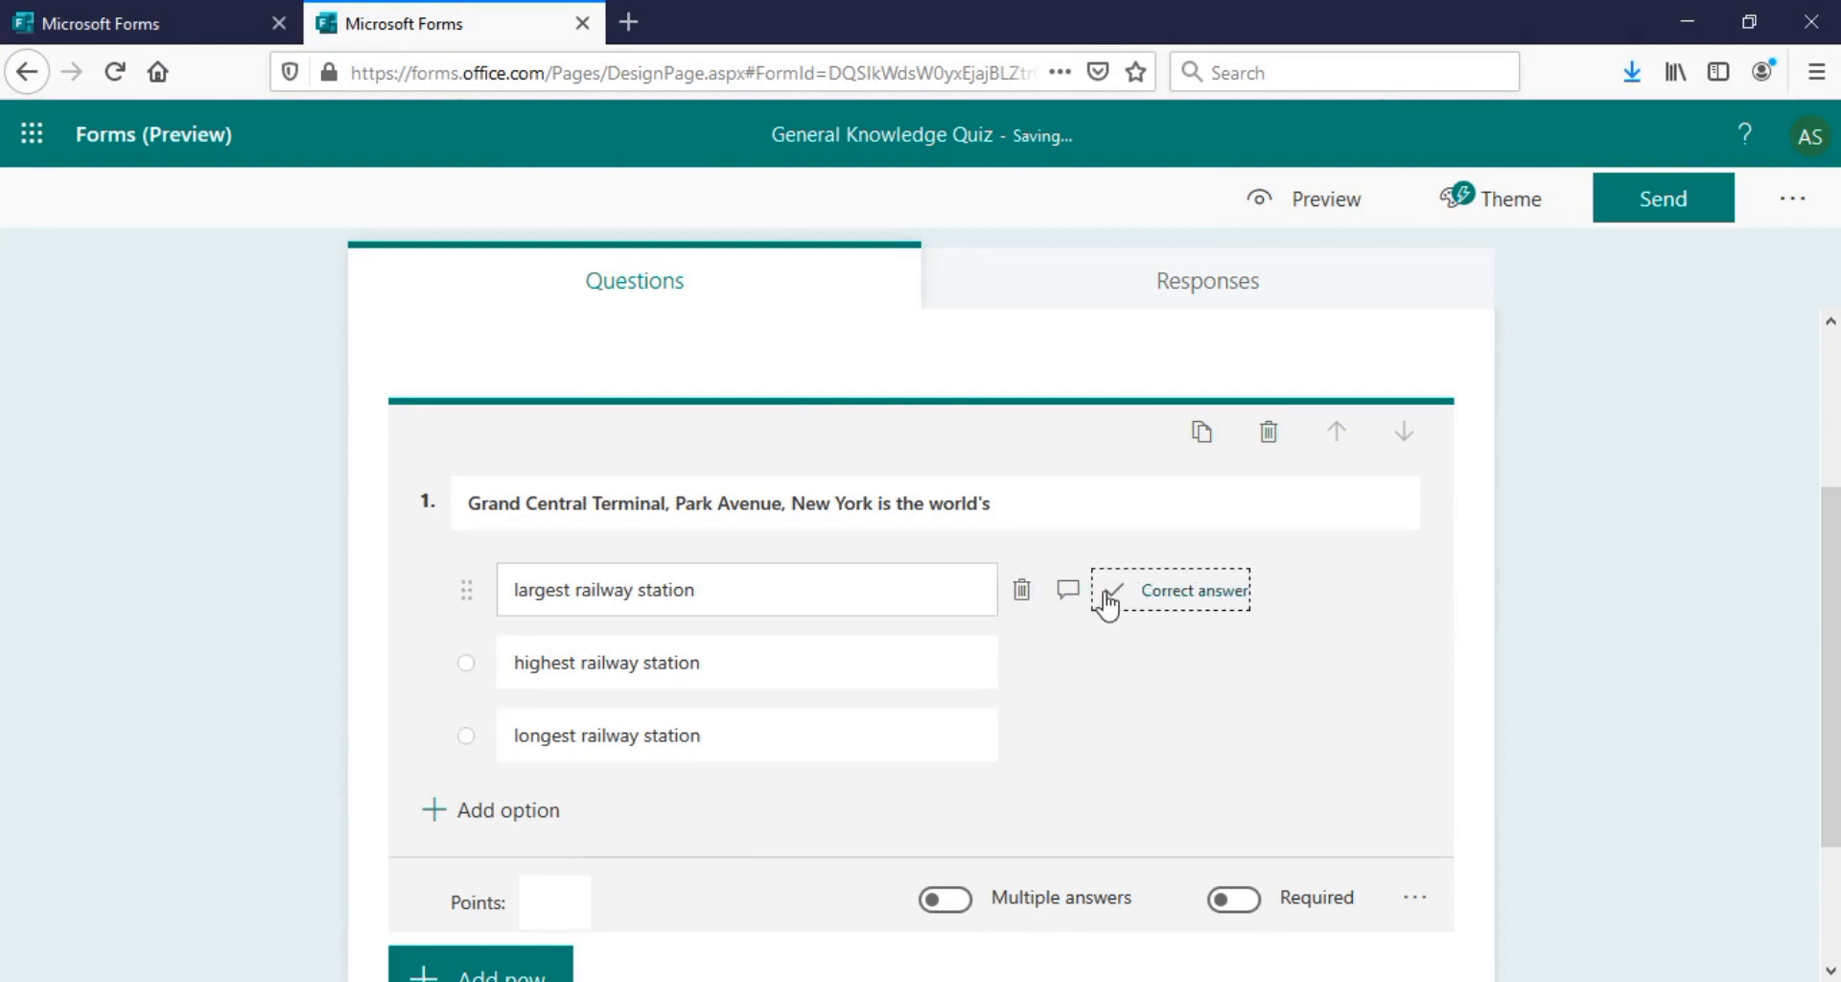
click(550, 896)
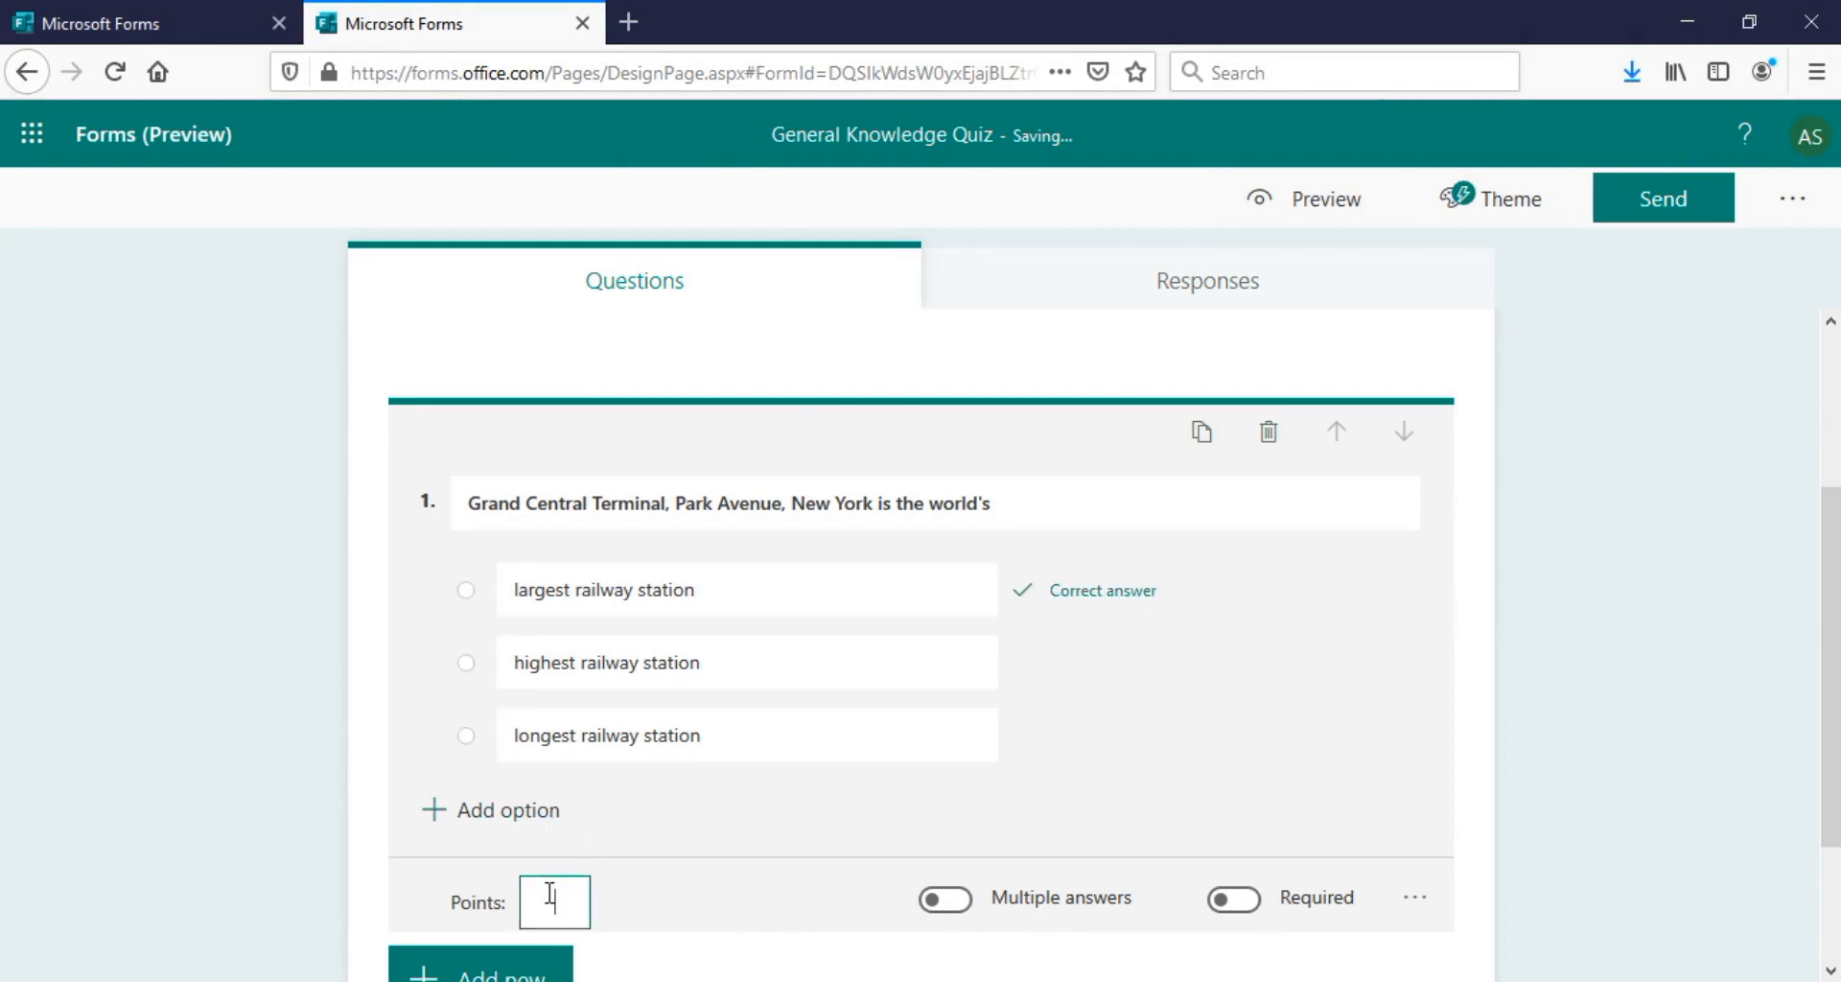
drag(1834, 714, 1835, 818)
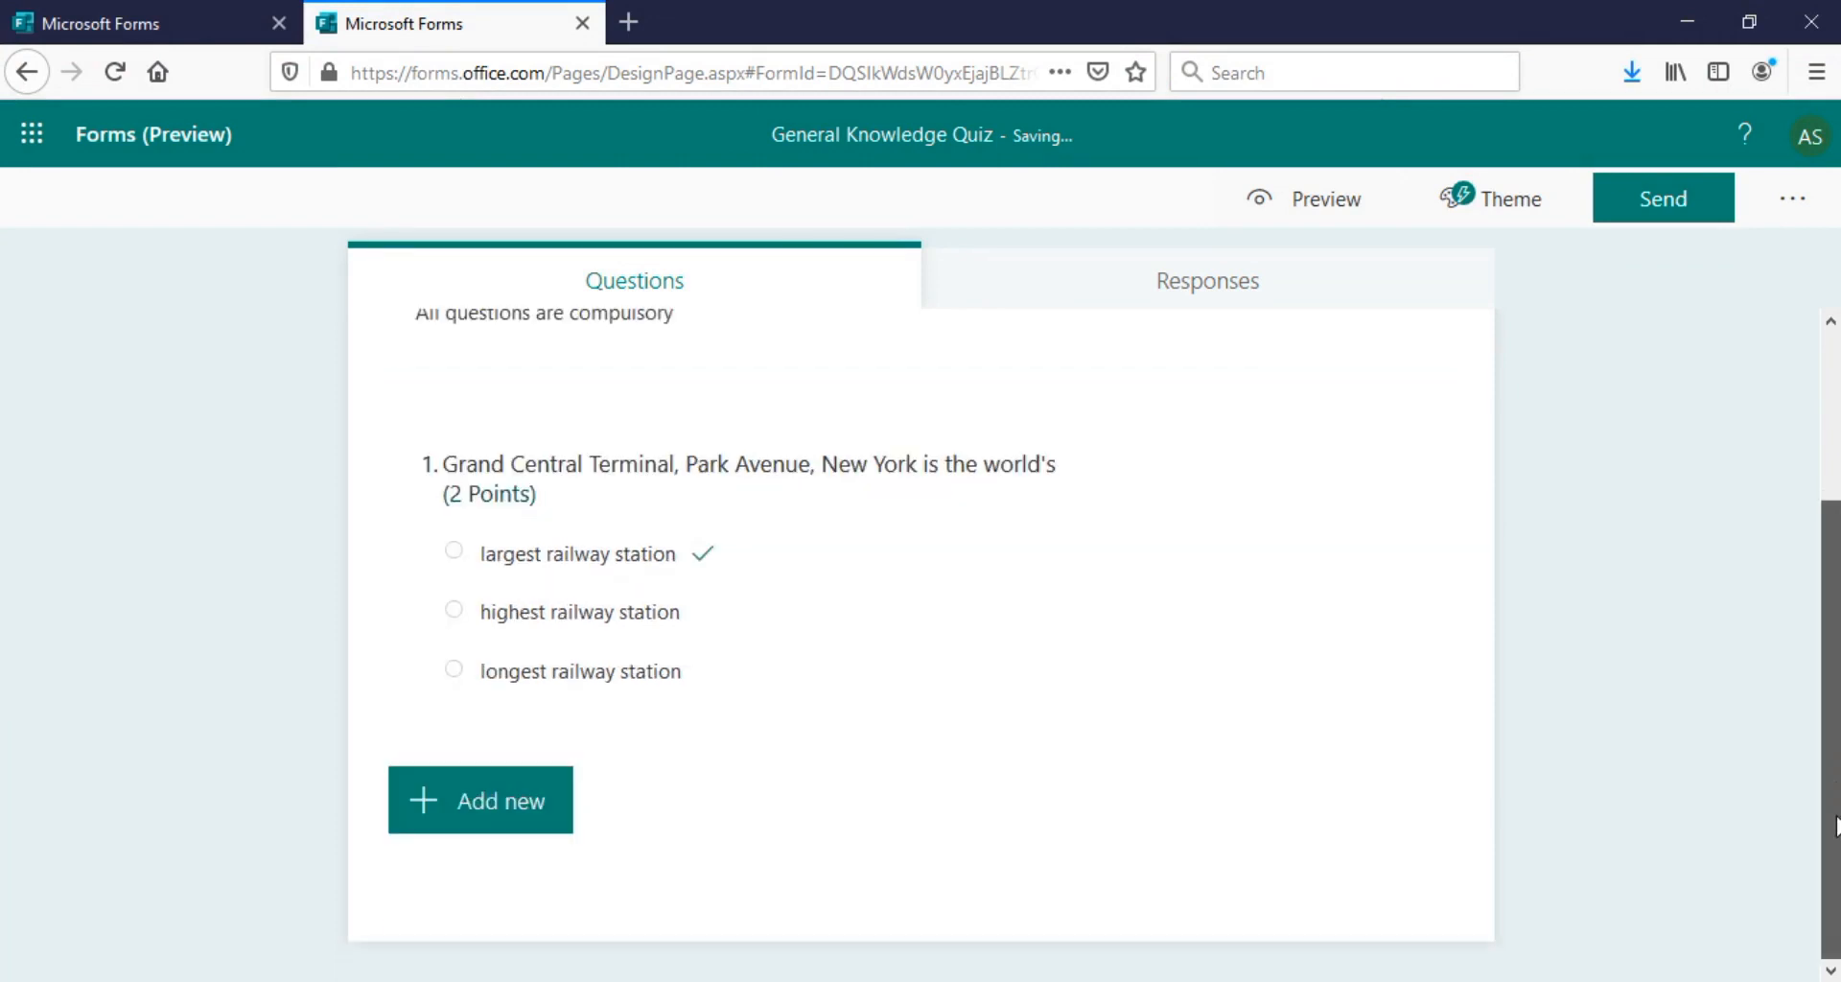
Add a choice question titled 'Entomology is the science that studies' from Word
click(490, 810)
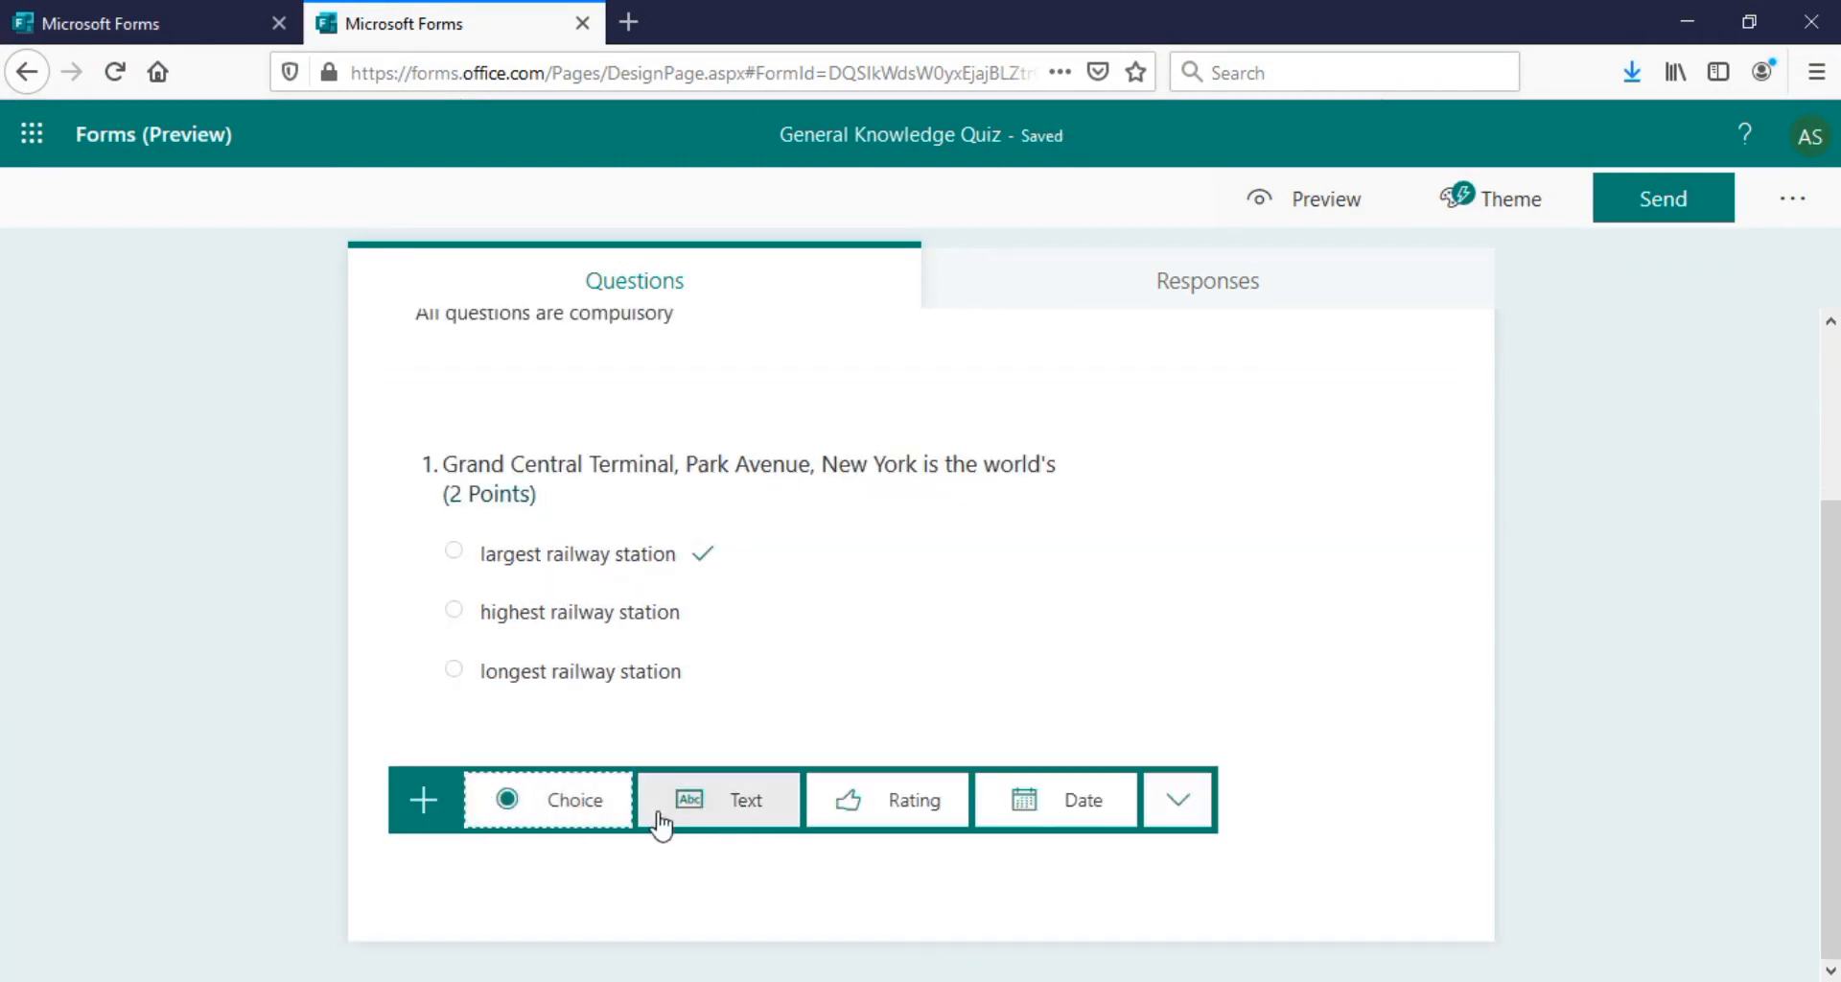
click(566, 808)
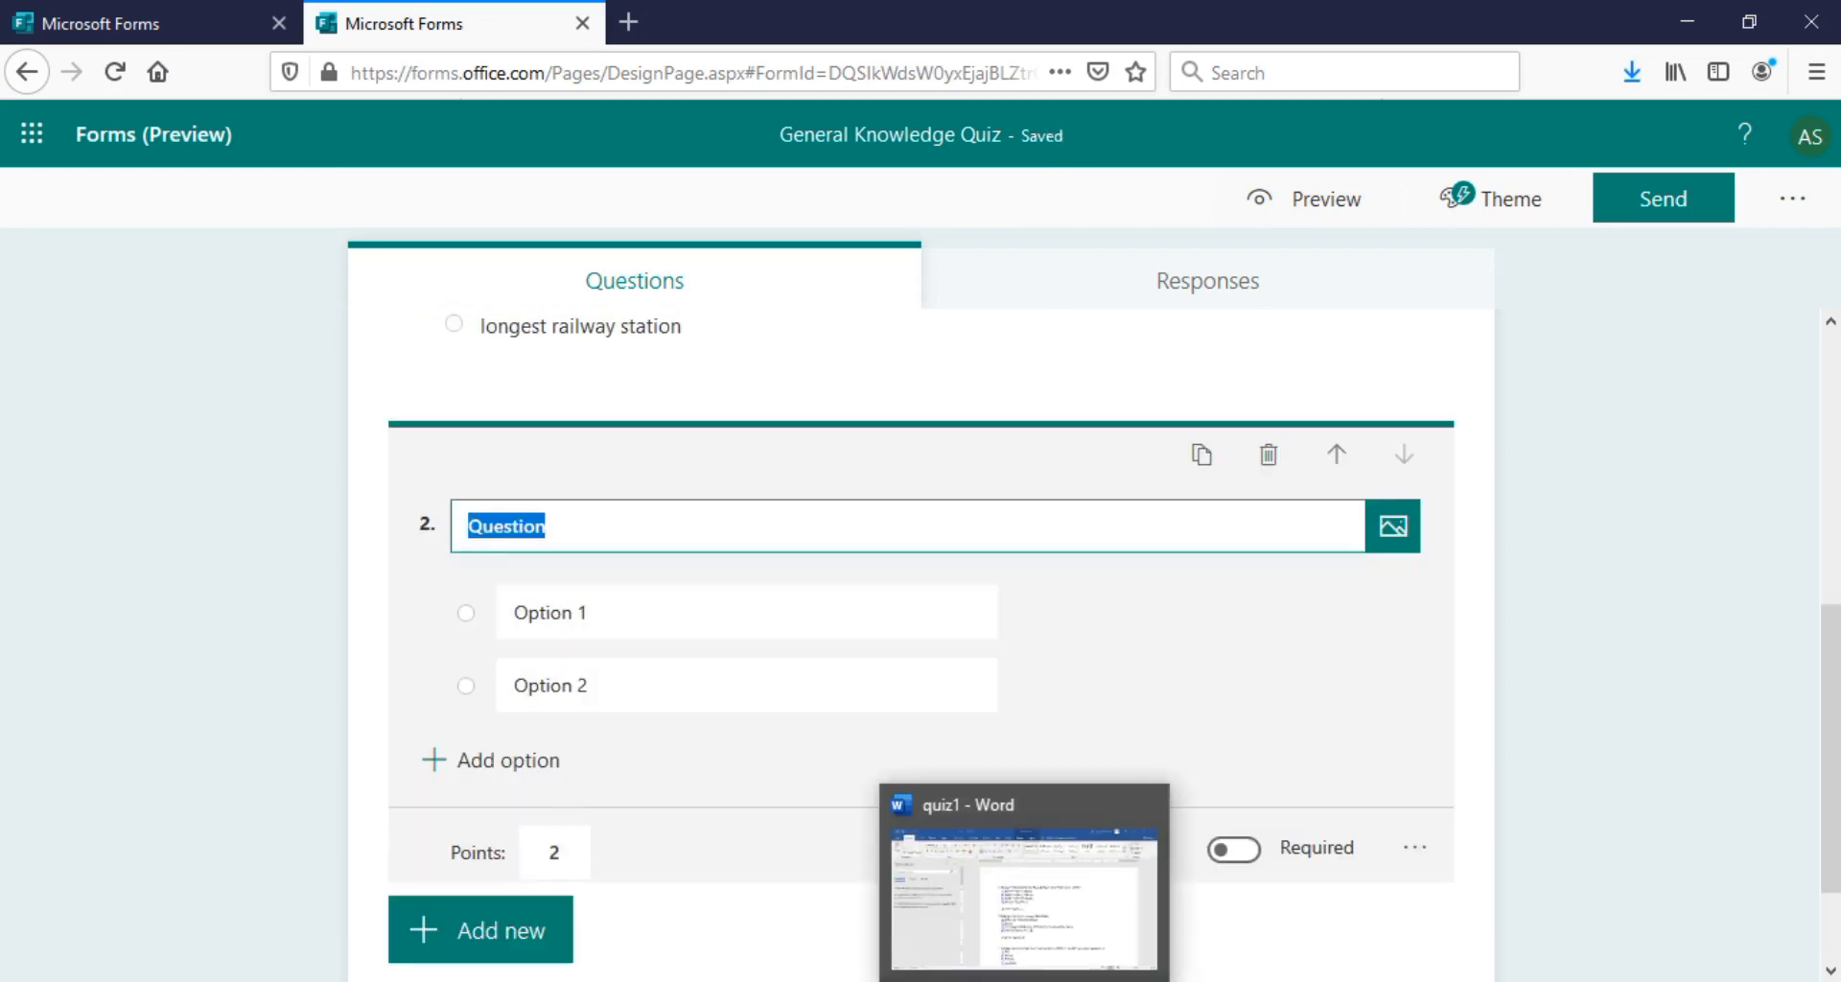
click(1059, 944)
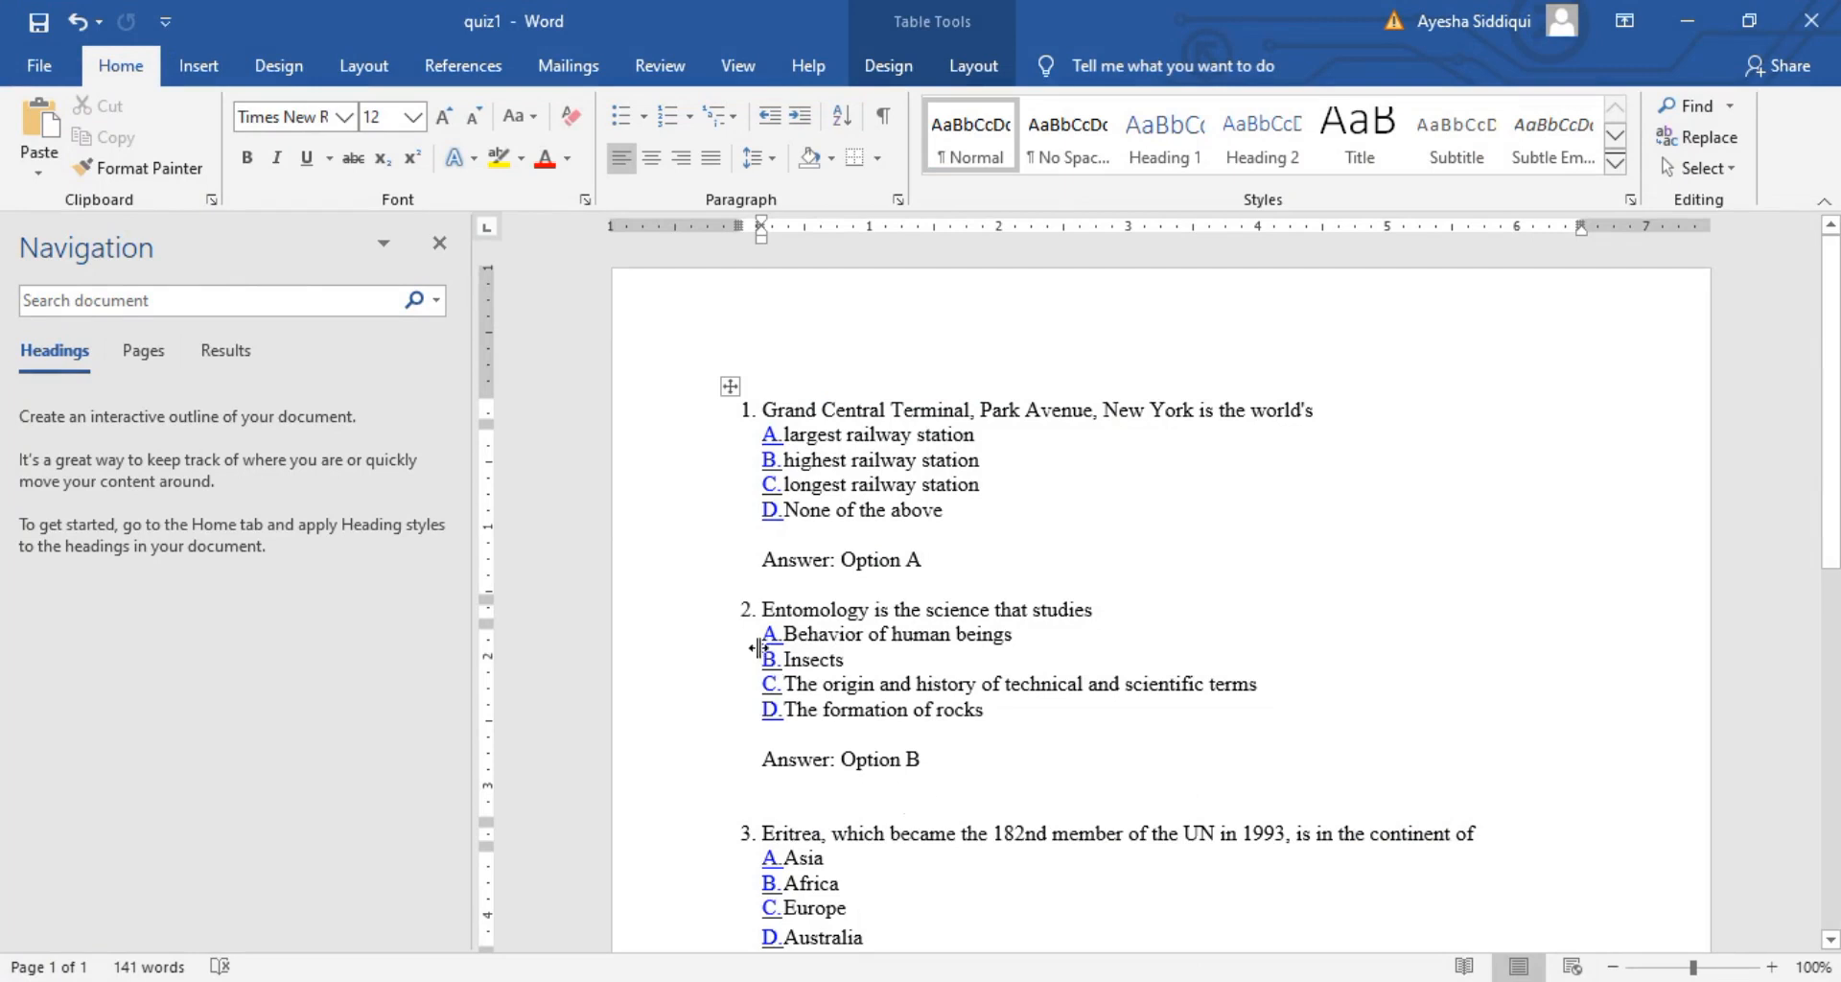
drag(783, 612, 1093, 614)
key(ctrl+c)
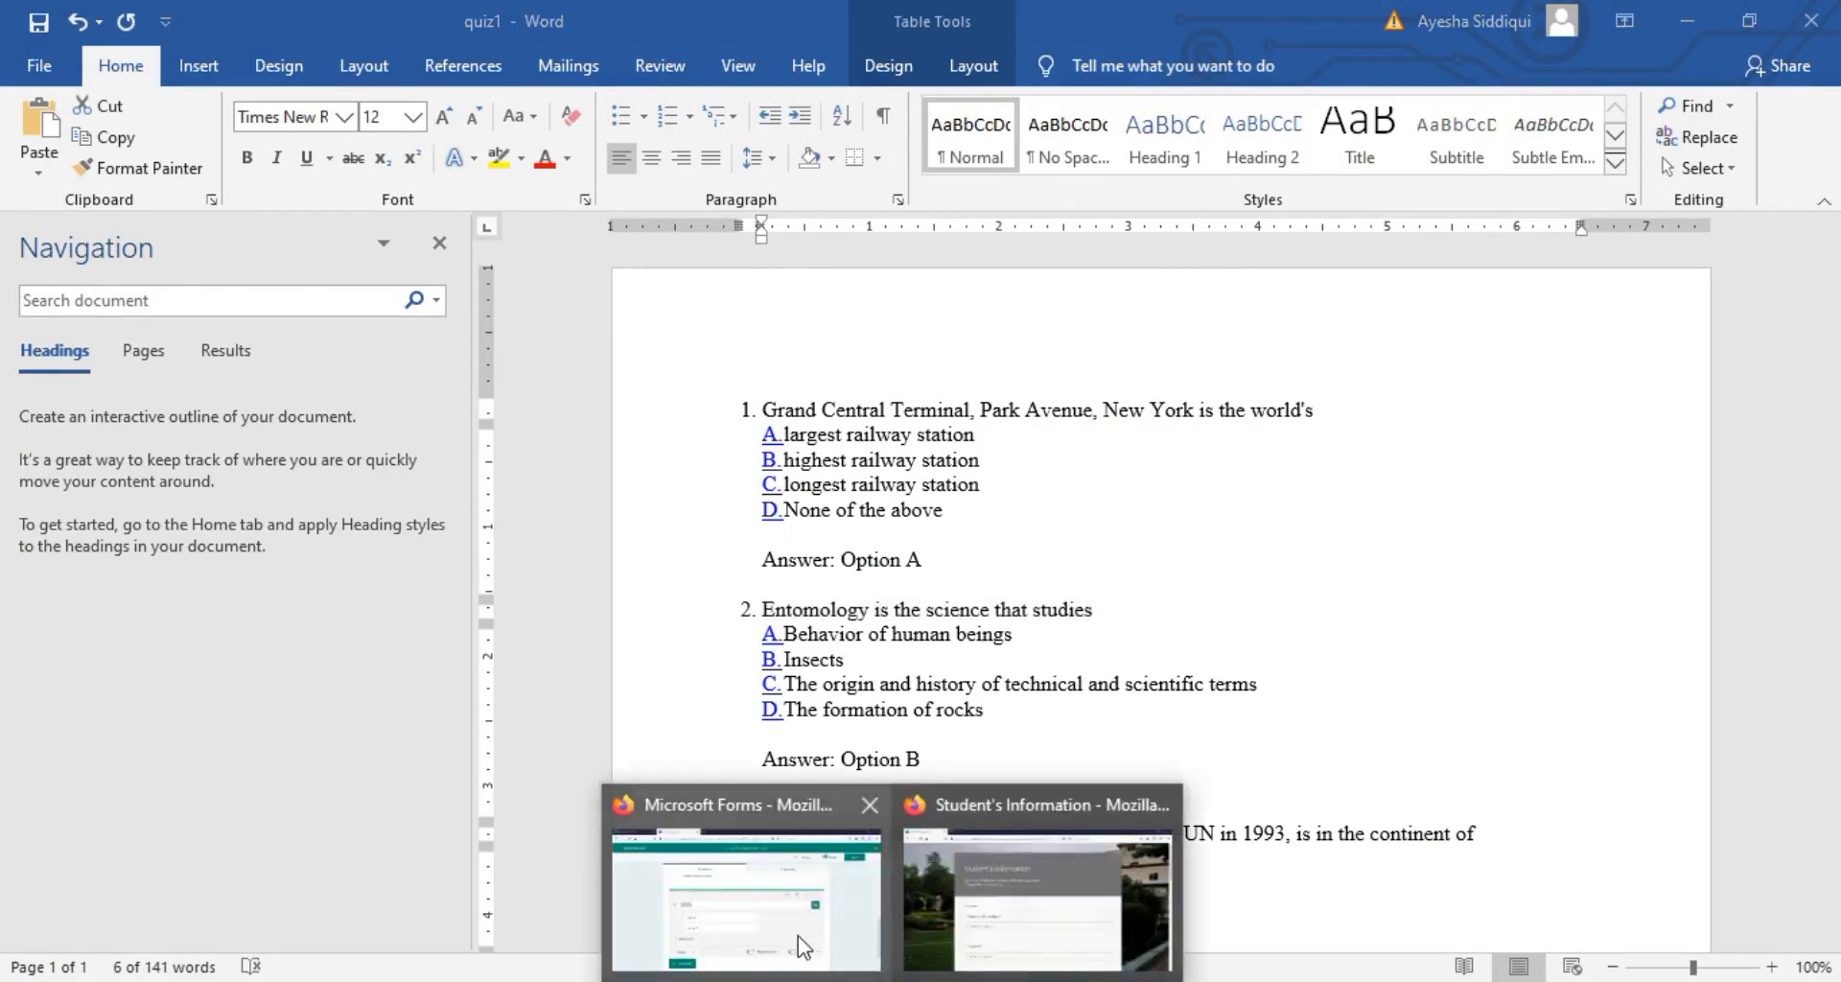
click(803, 935)
key(ctrl+v)
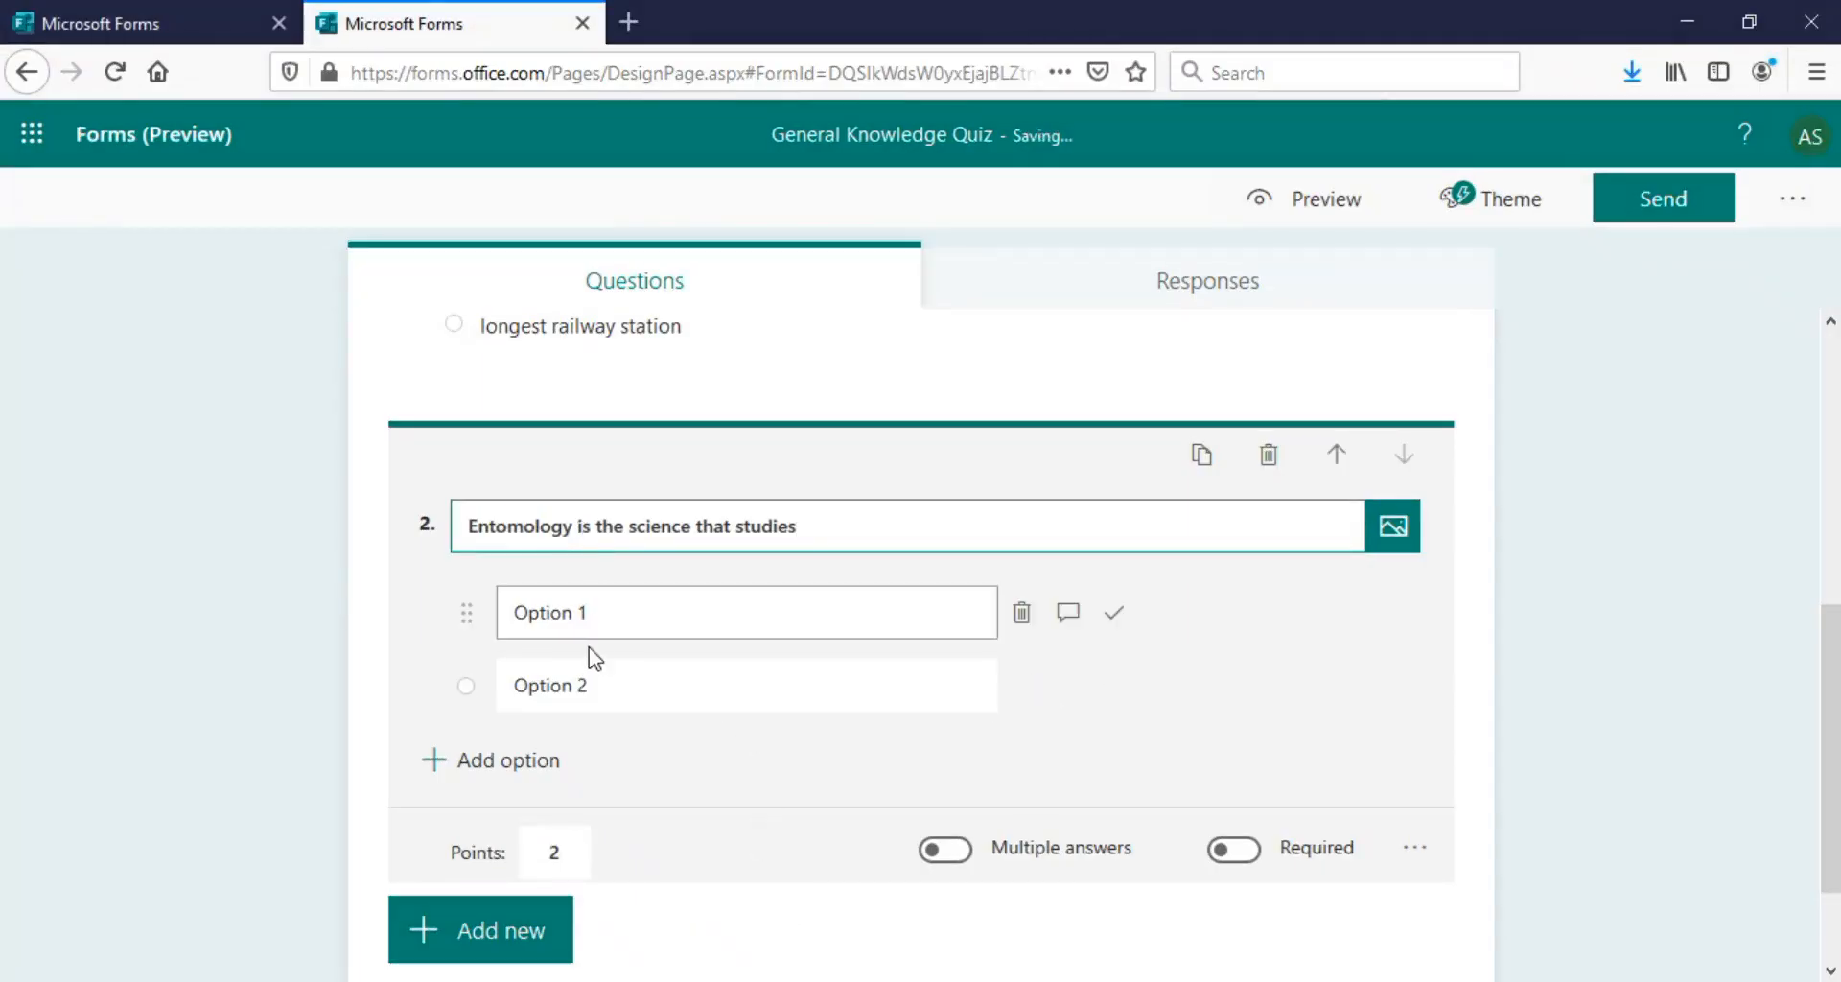
Paste 'Behavior of human beings' and 'Insects' as the first two choices
click(596, 624)
key(alt+Tab)
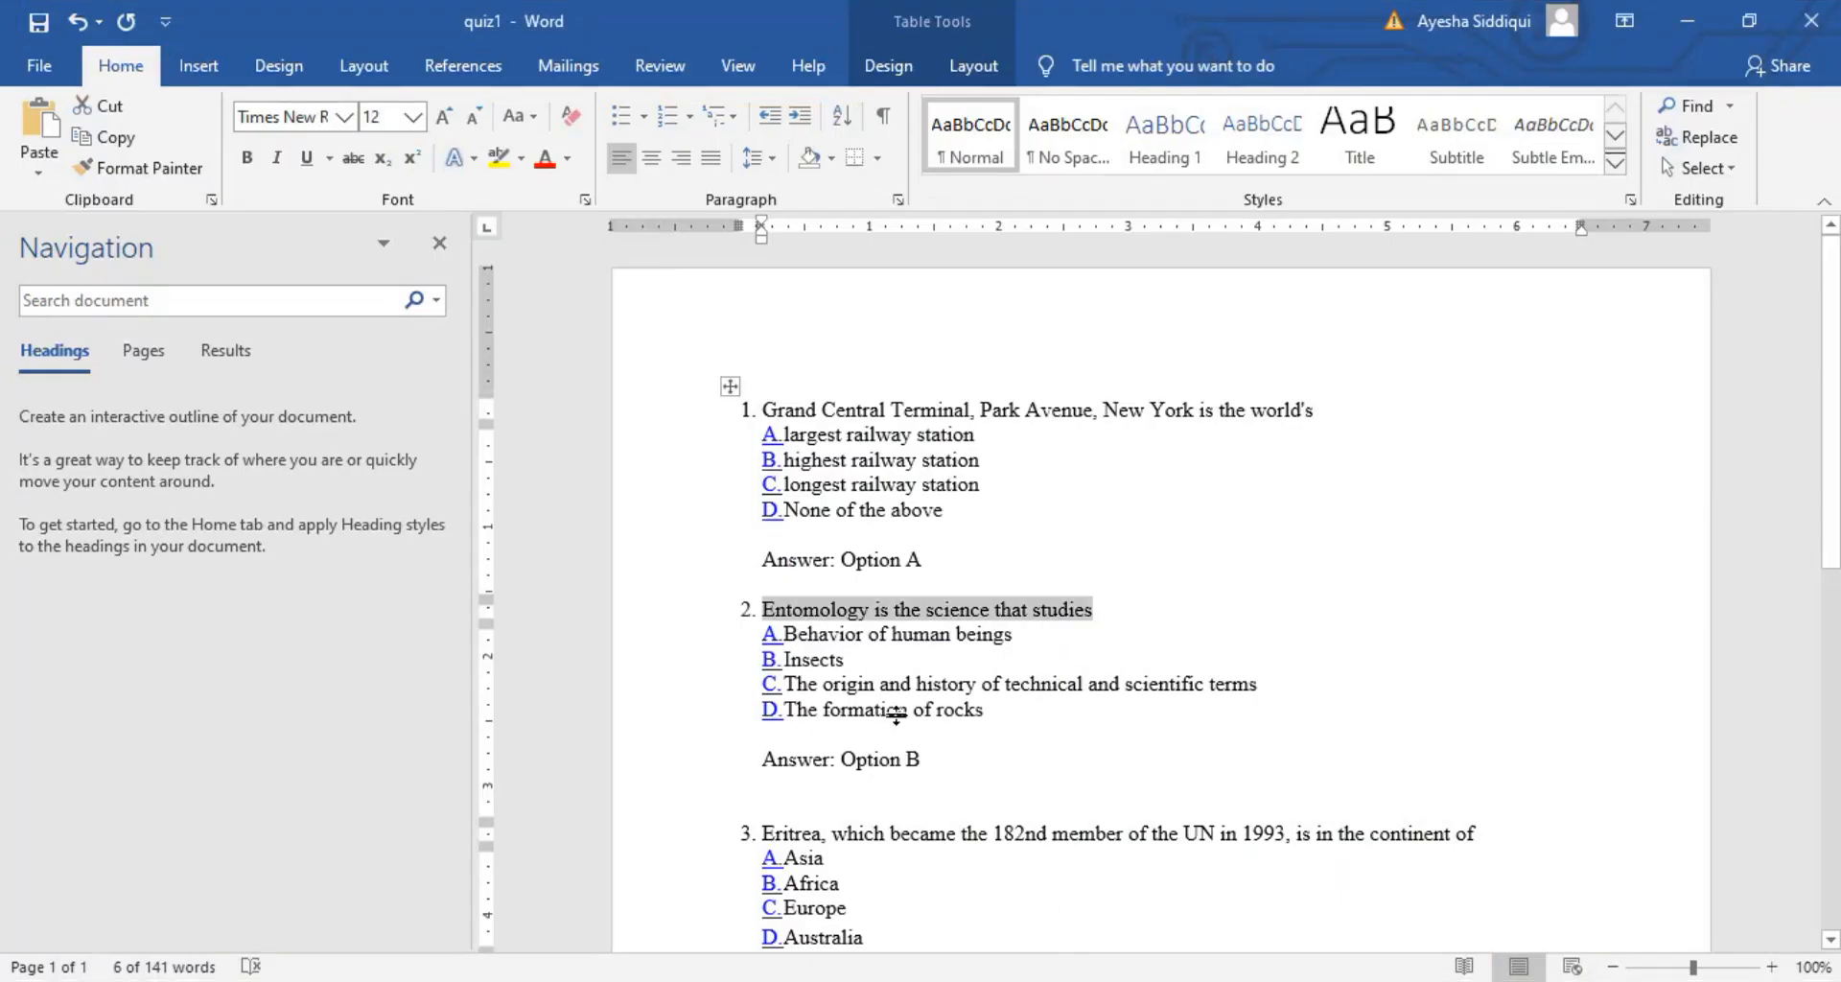
drag(786, 635, 1012, 636)
key(ctrl+c)
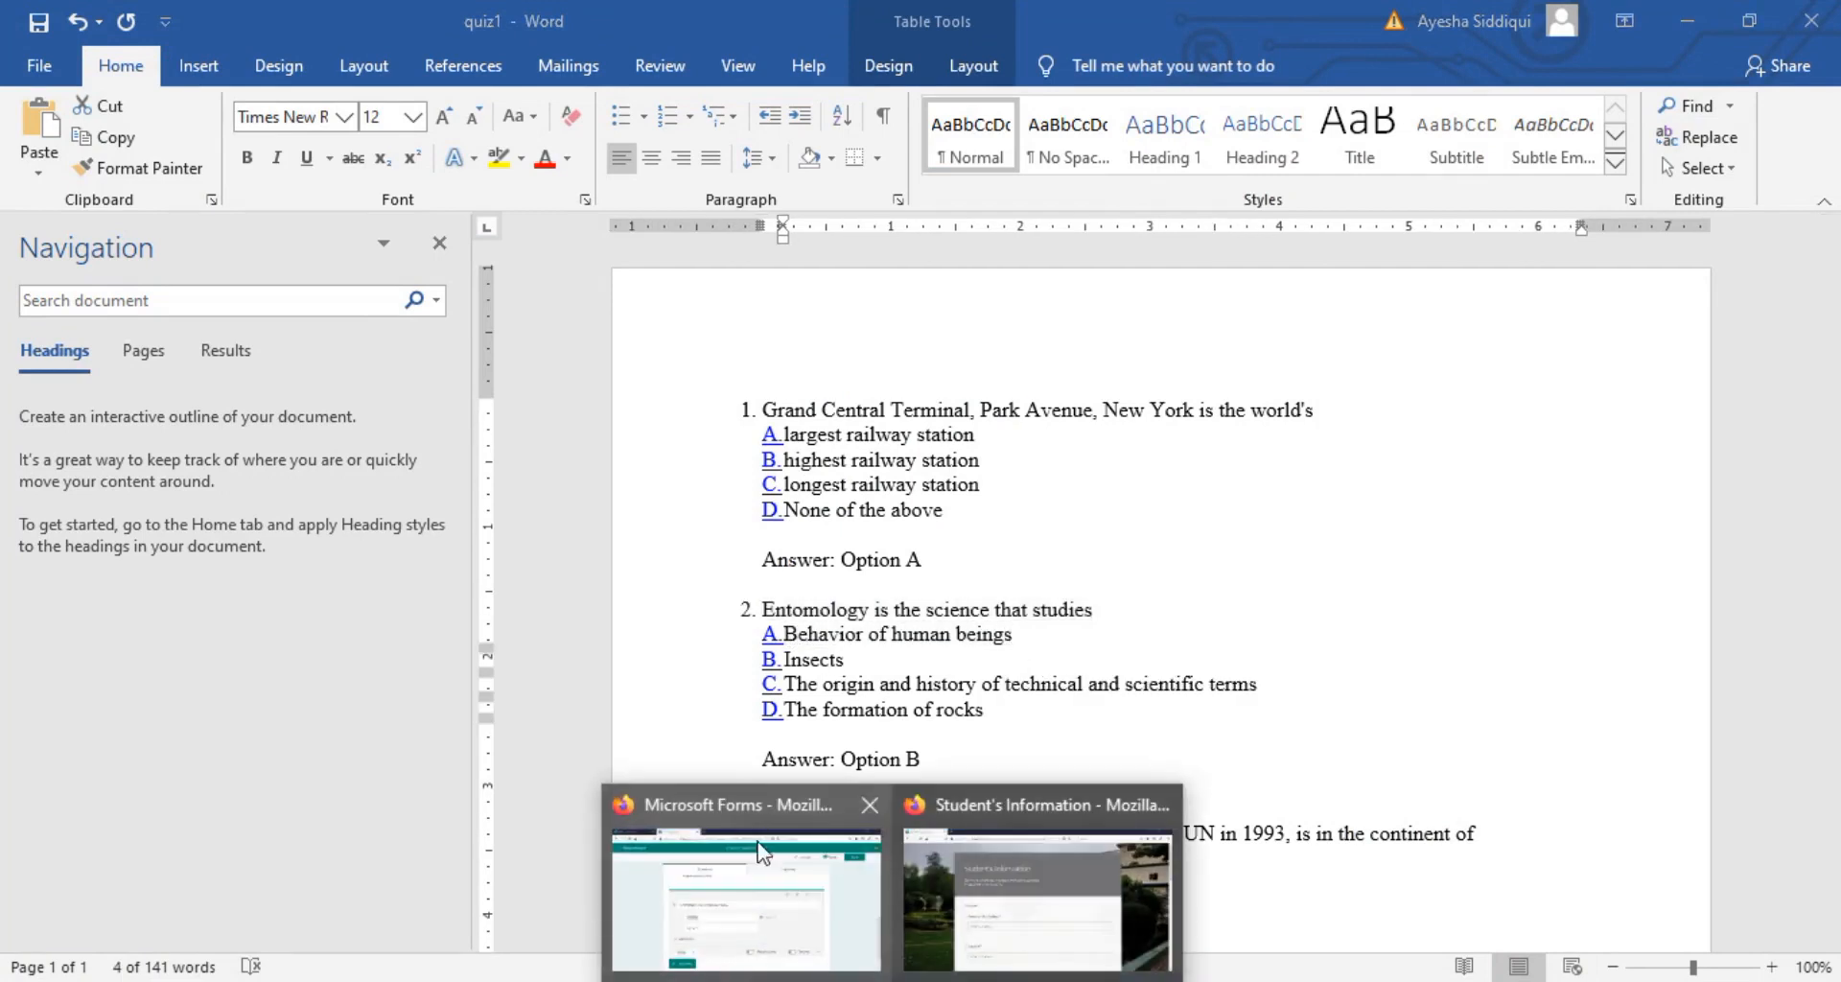
click(745, 887)
key(ctrl+v)
click(608, 687)
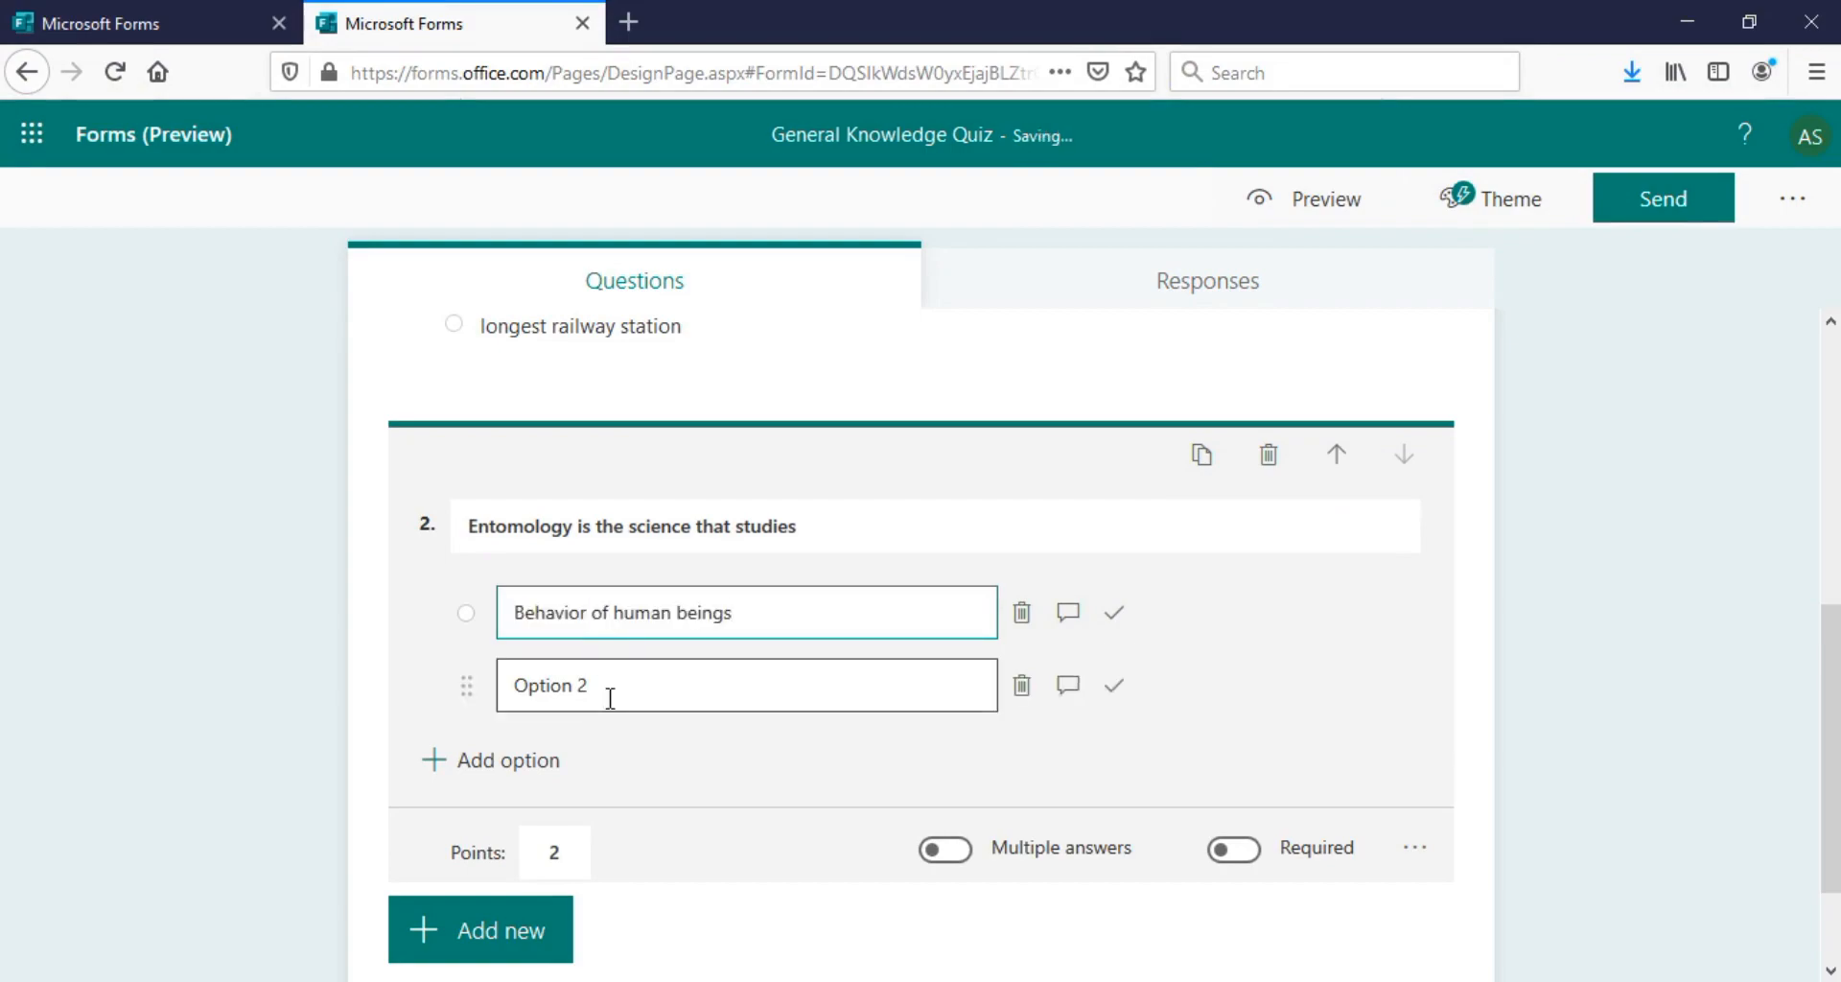
key(alt+Tab)
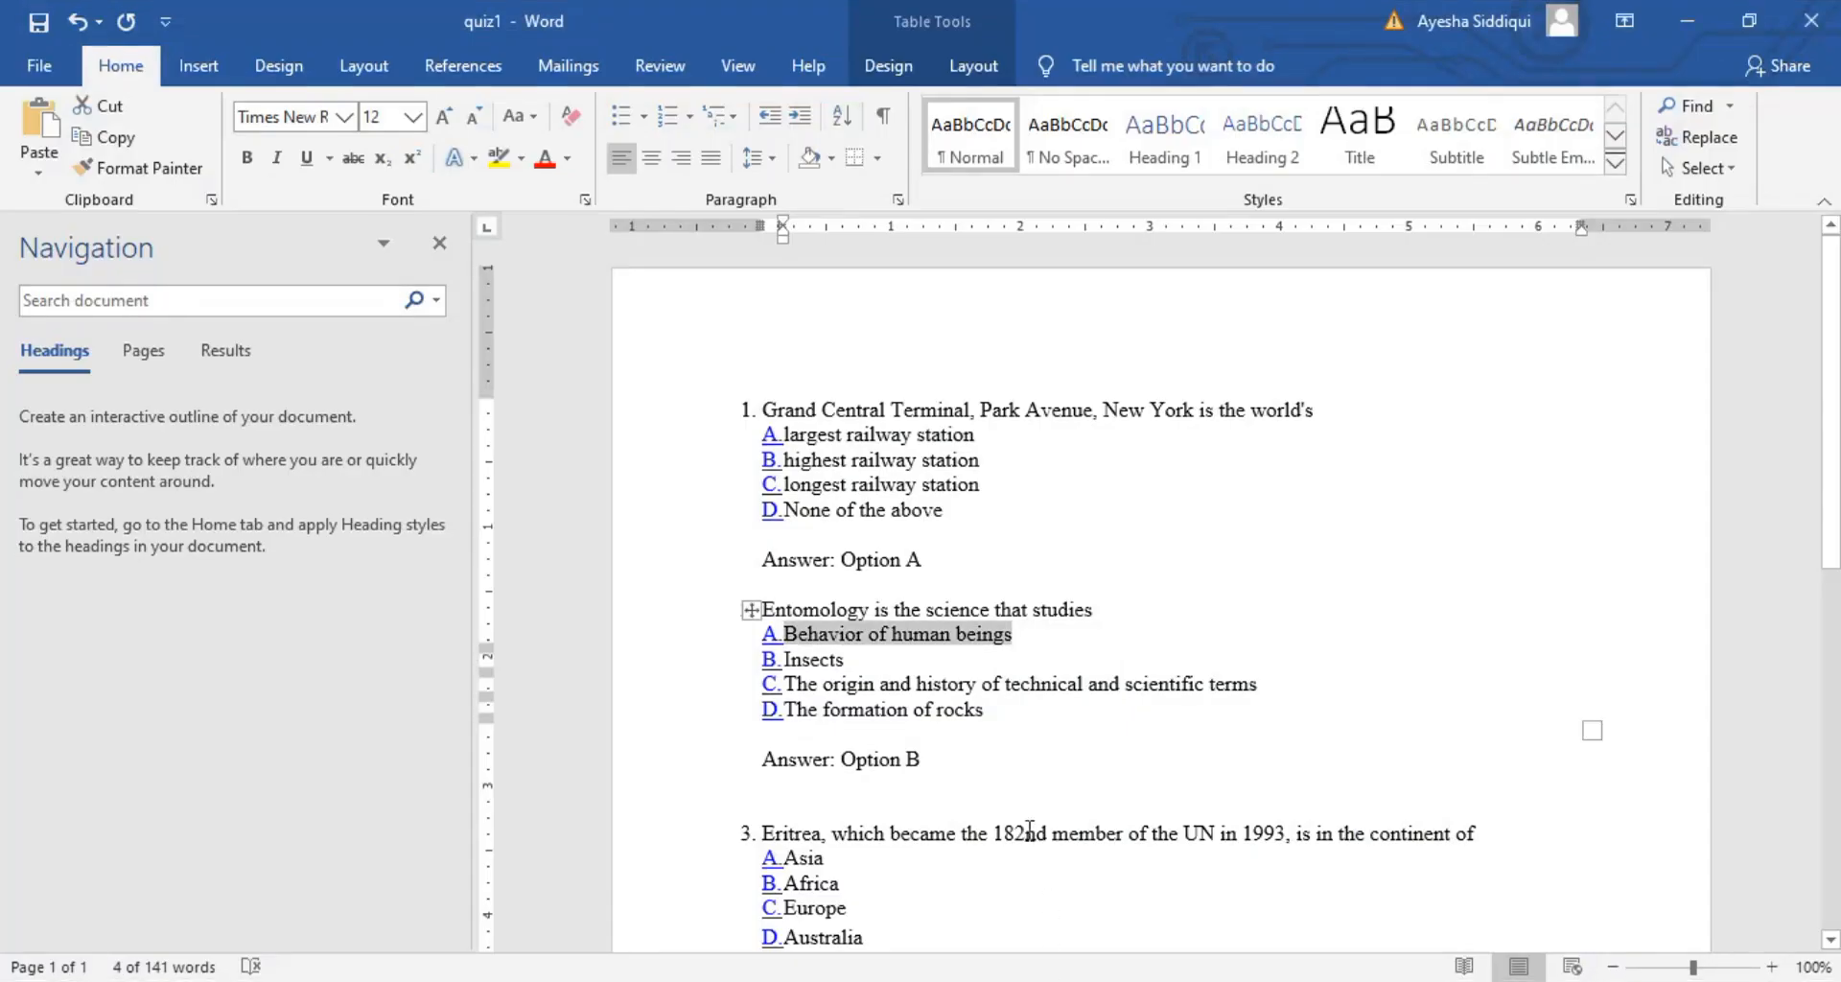
double_click(806, 659)
key(ctrl+c)
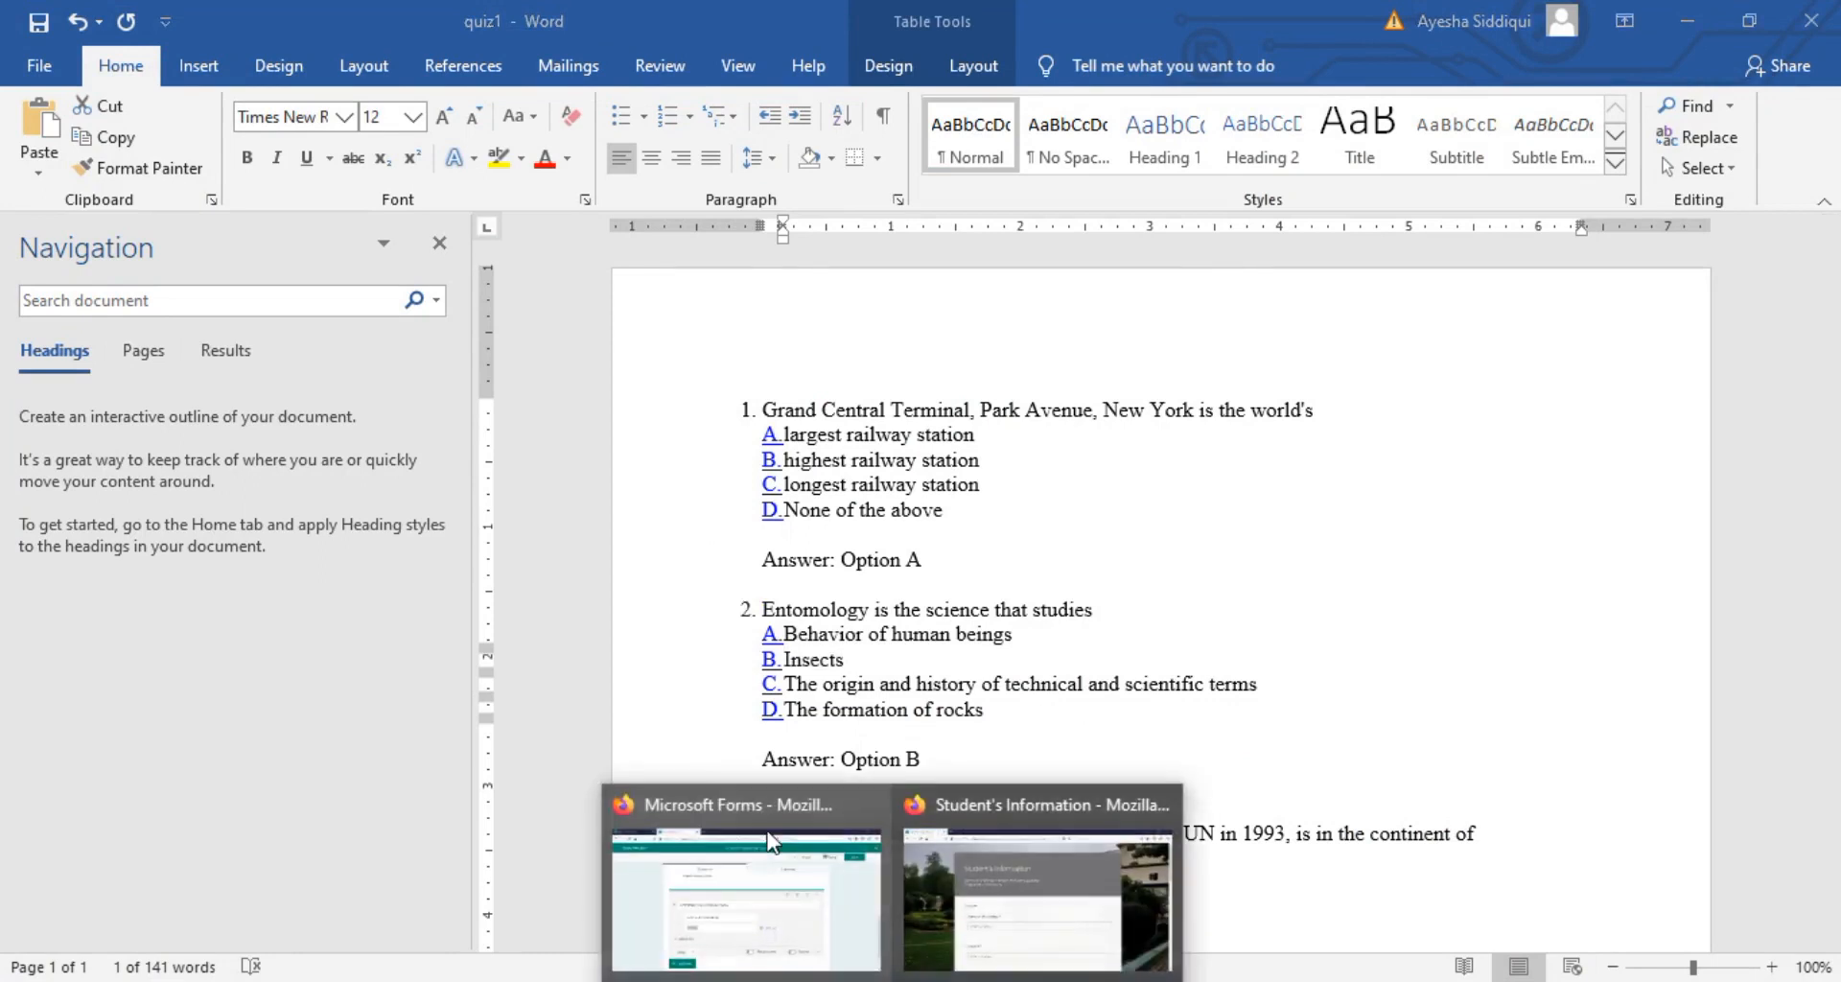
click(739, 926)
key(ctrl+v)
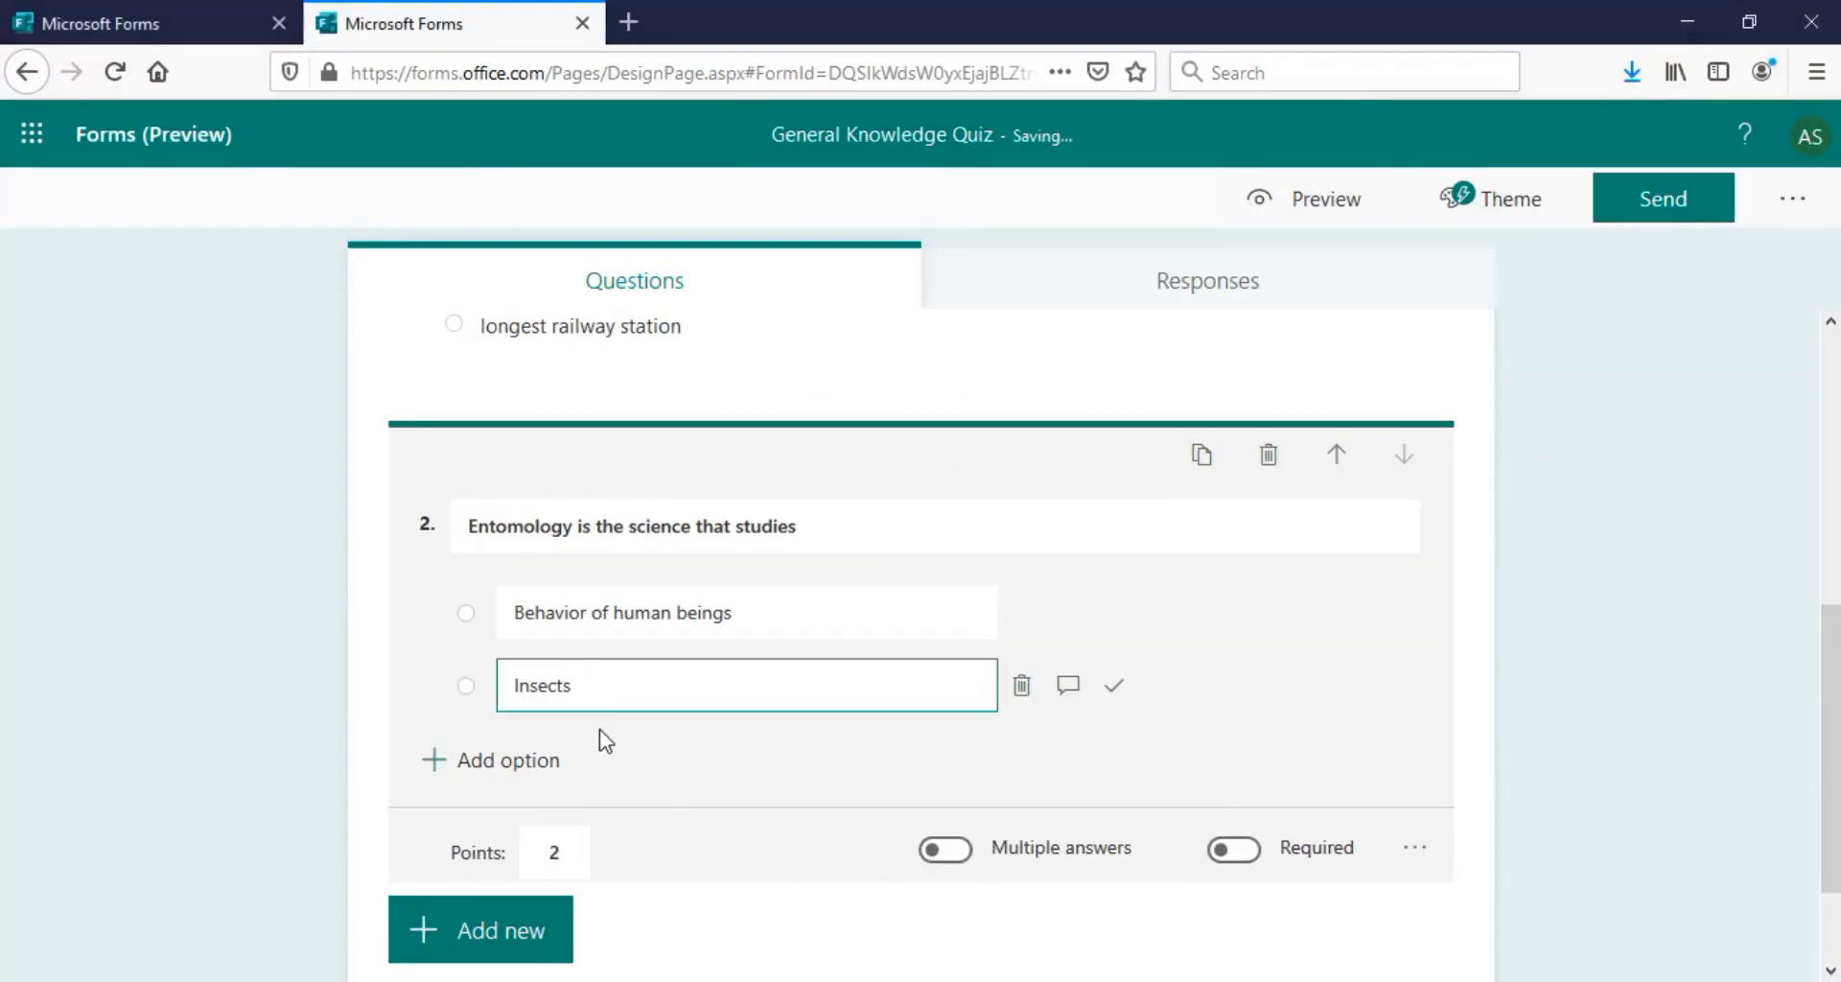
Add option C's origin and history text from Word as the third choice
key(Return)
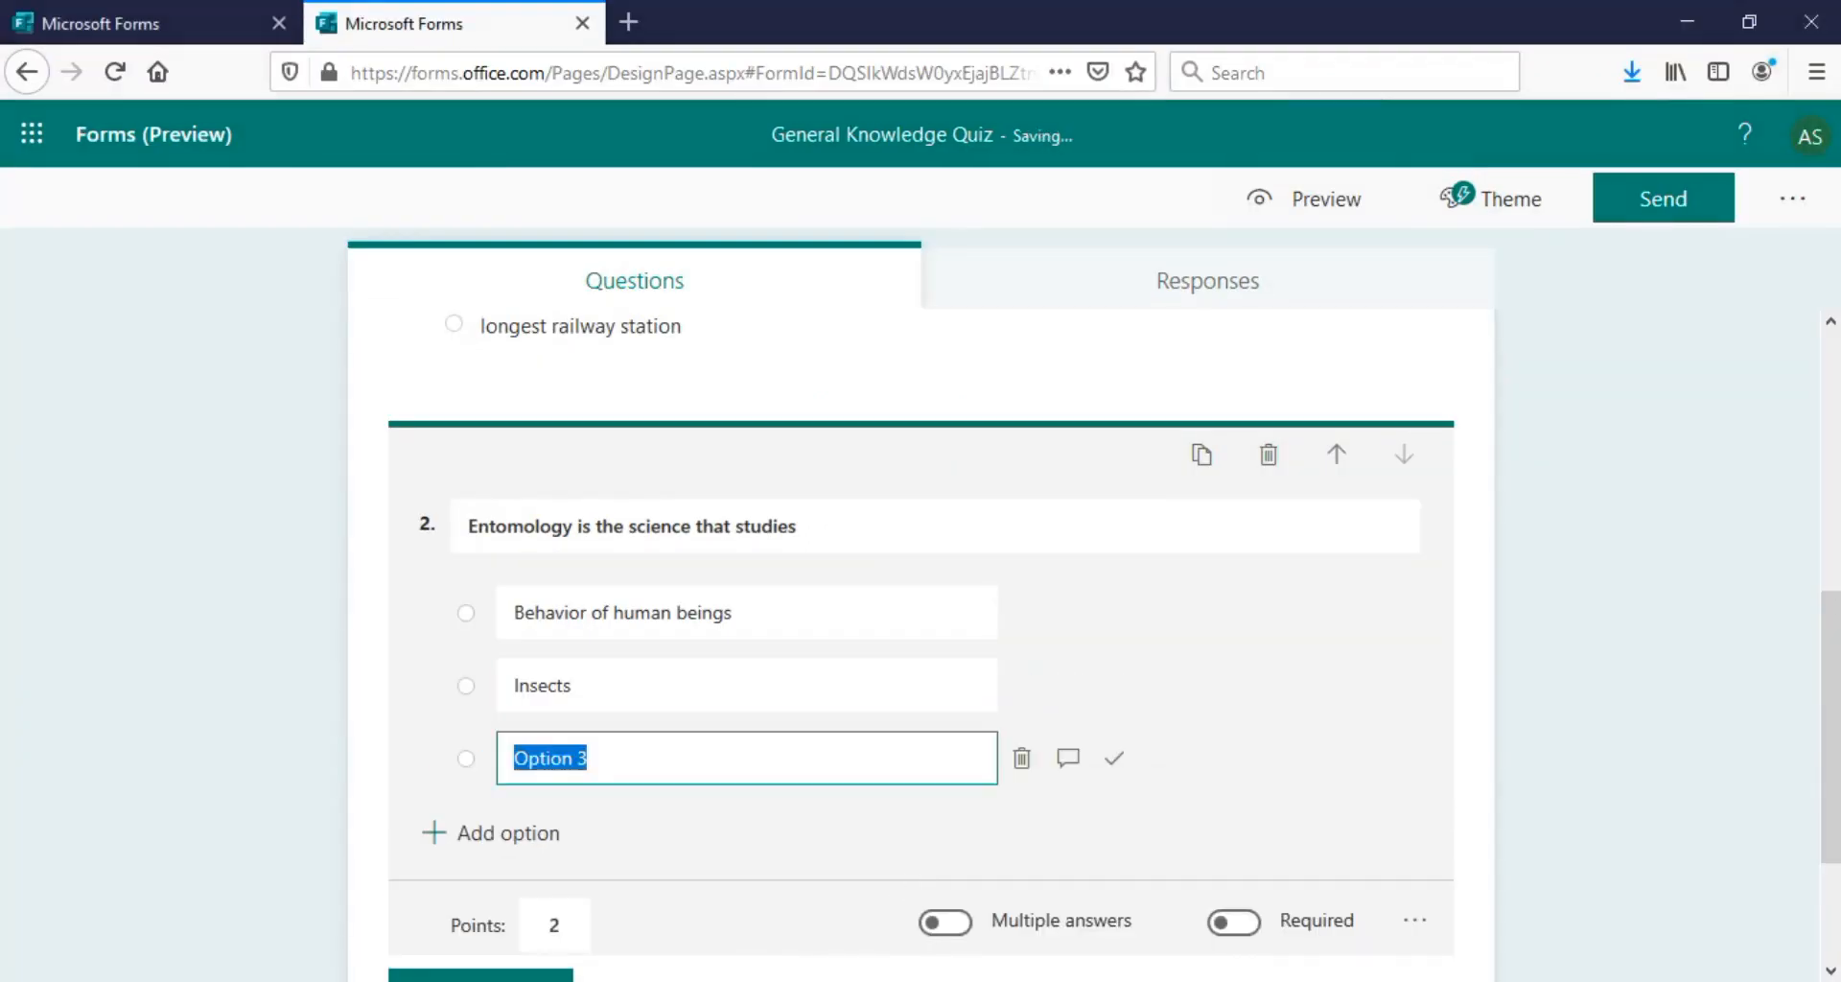
key(alt+Tab)
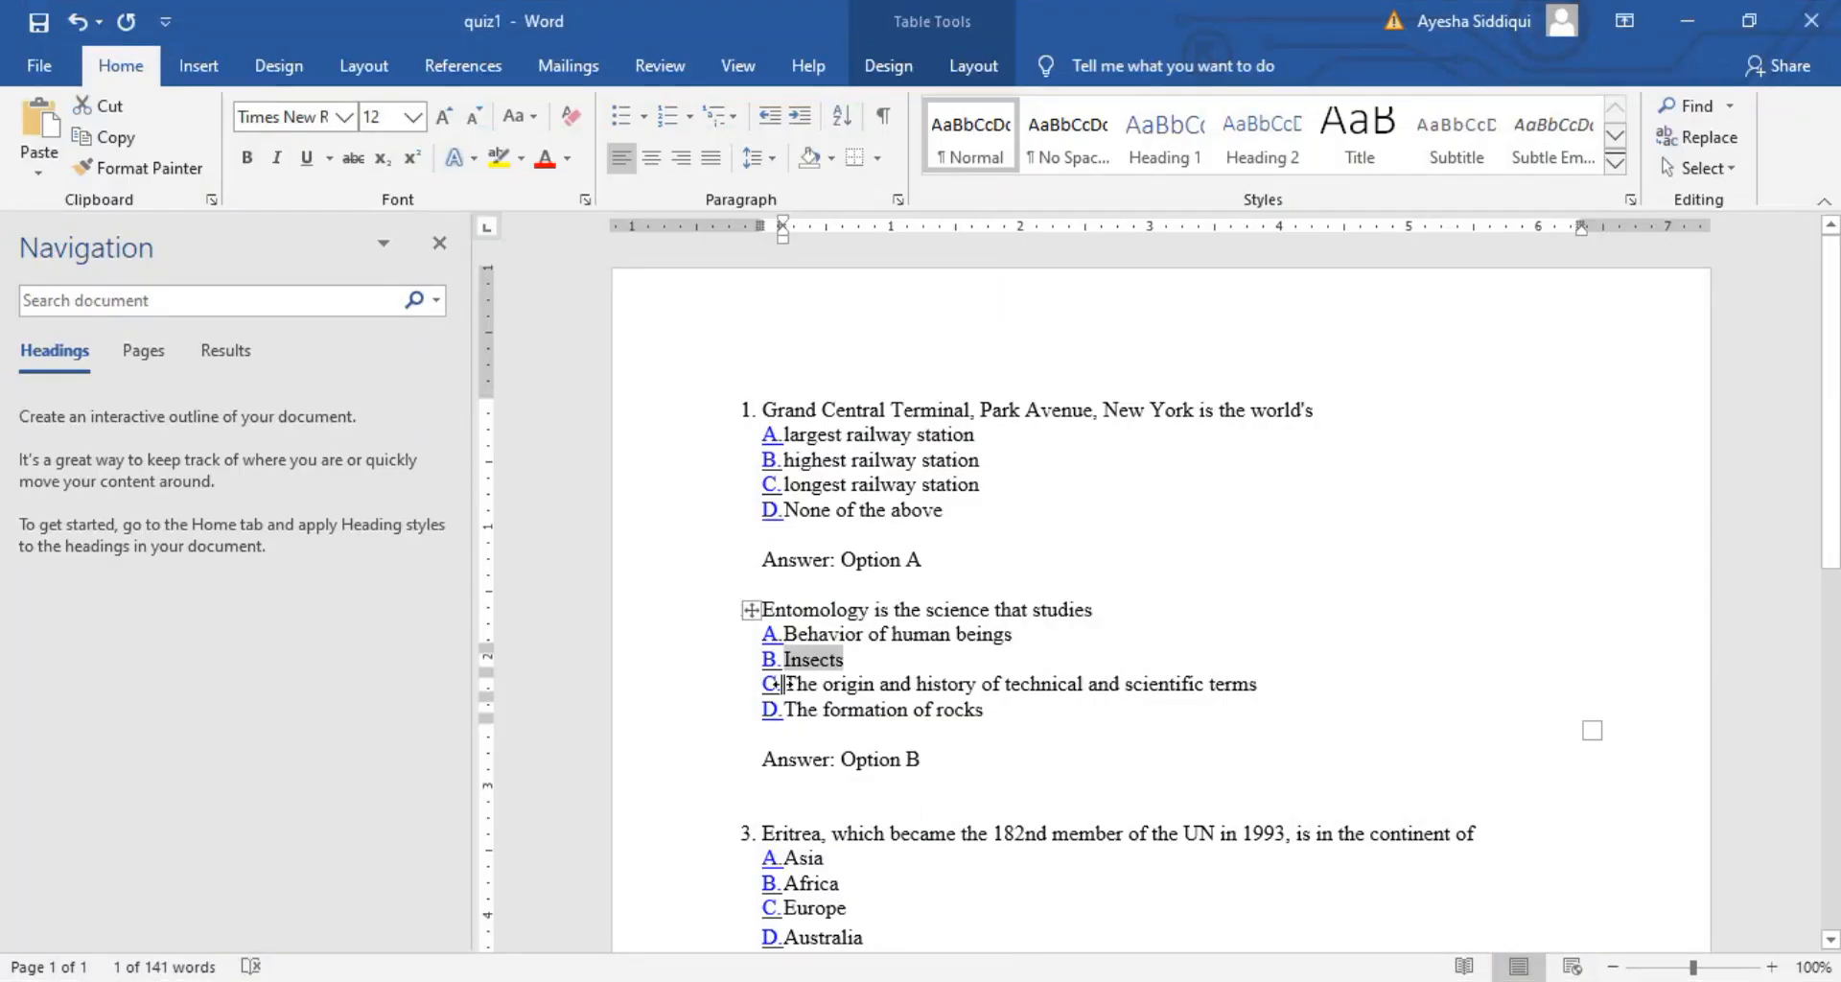
drag(788, 683, 1265, 685)
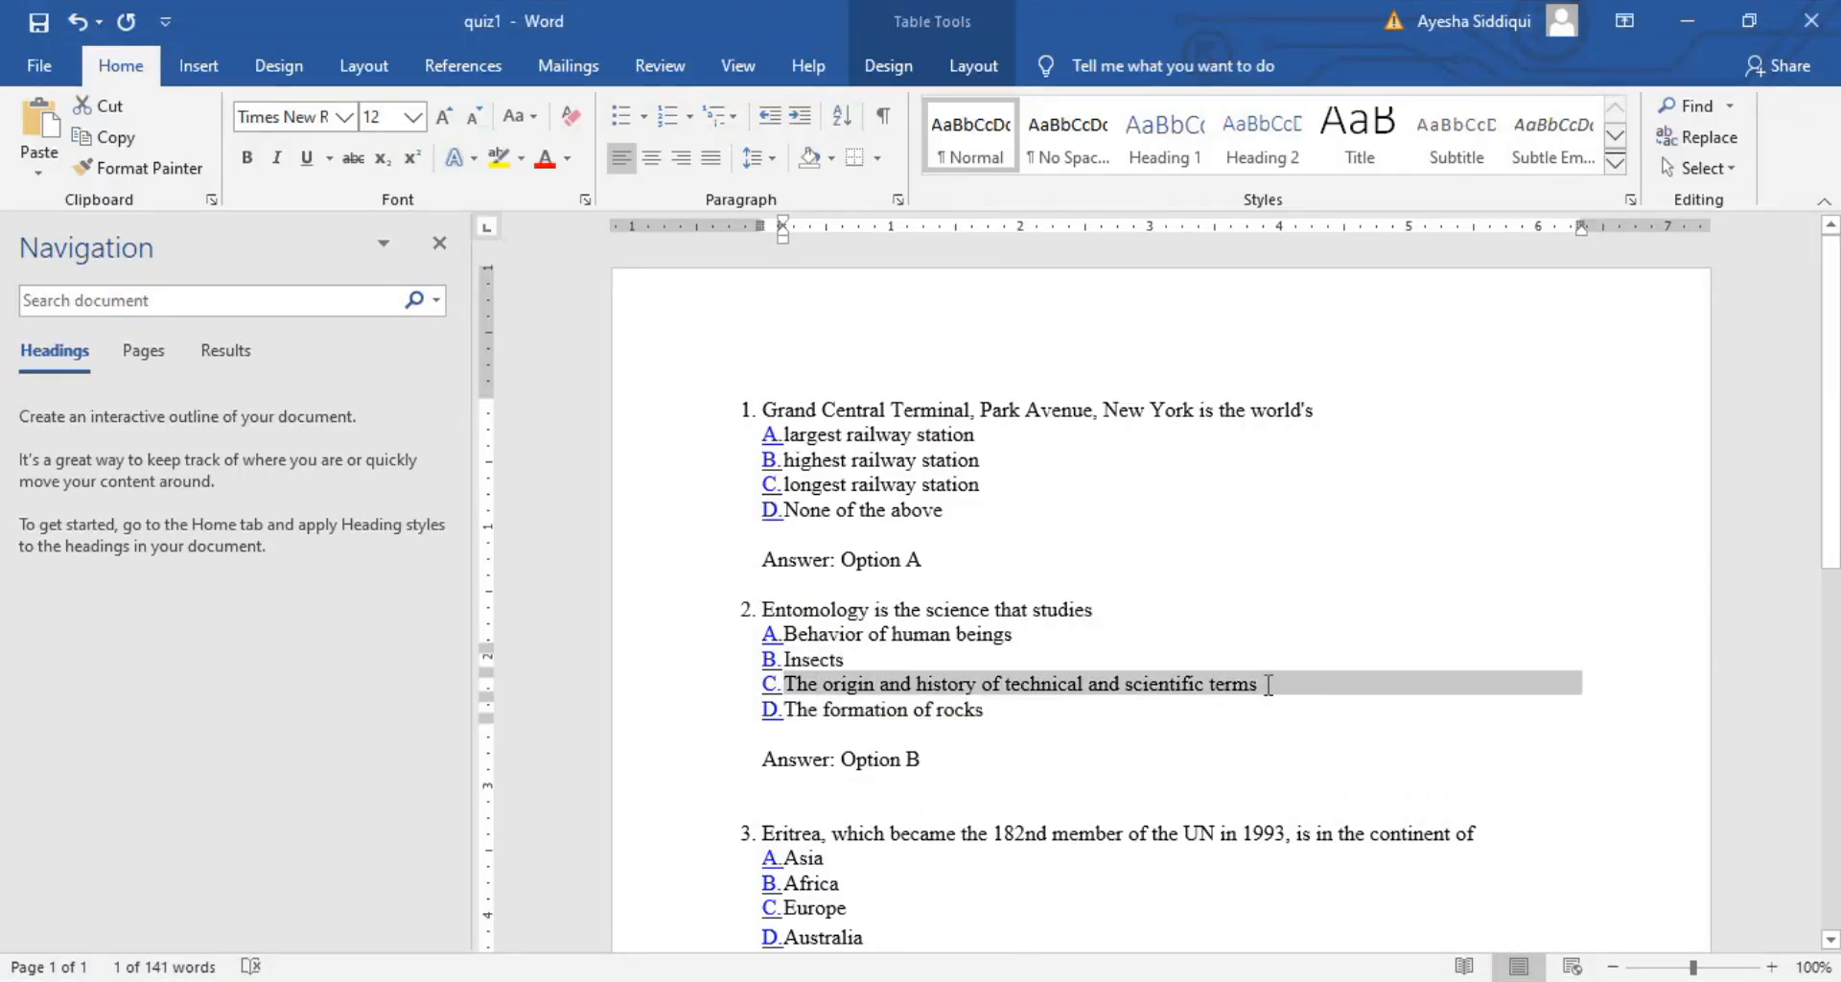
key(ctrl+c)
click(892, 981)
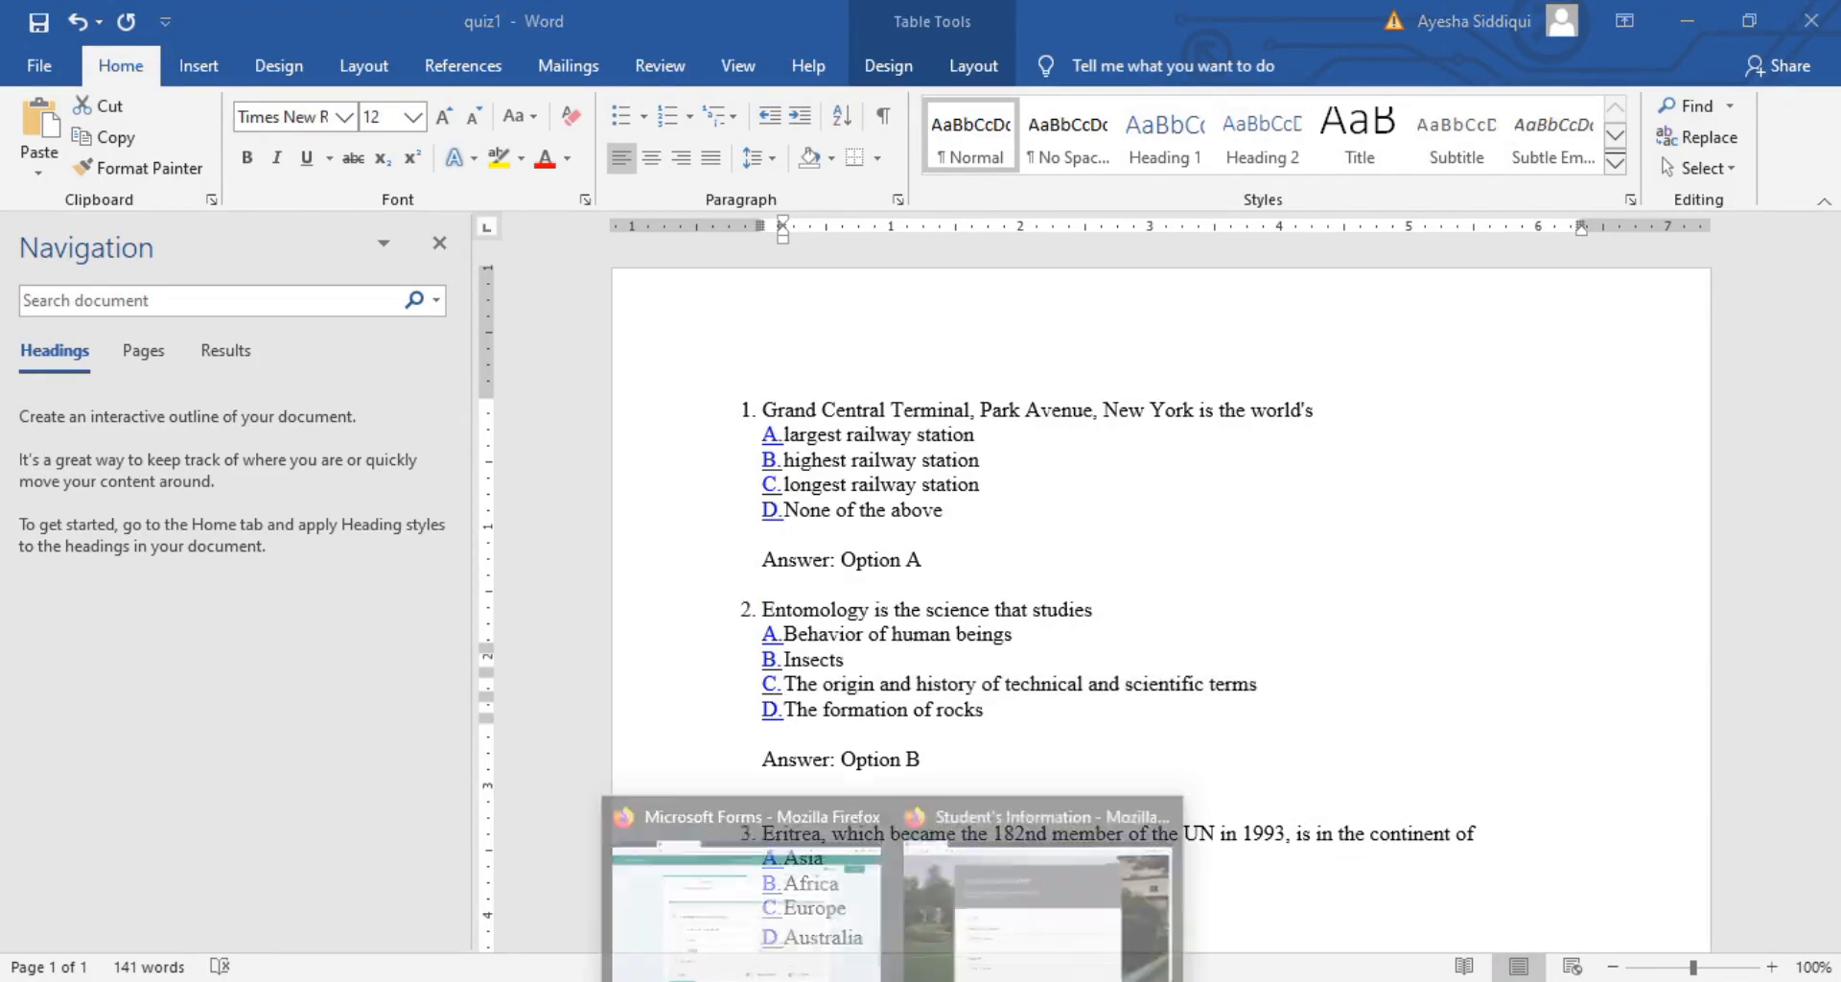
click(786, 914)
key(ctrl+v)
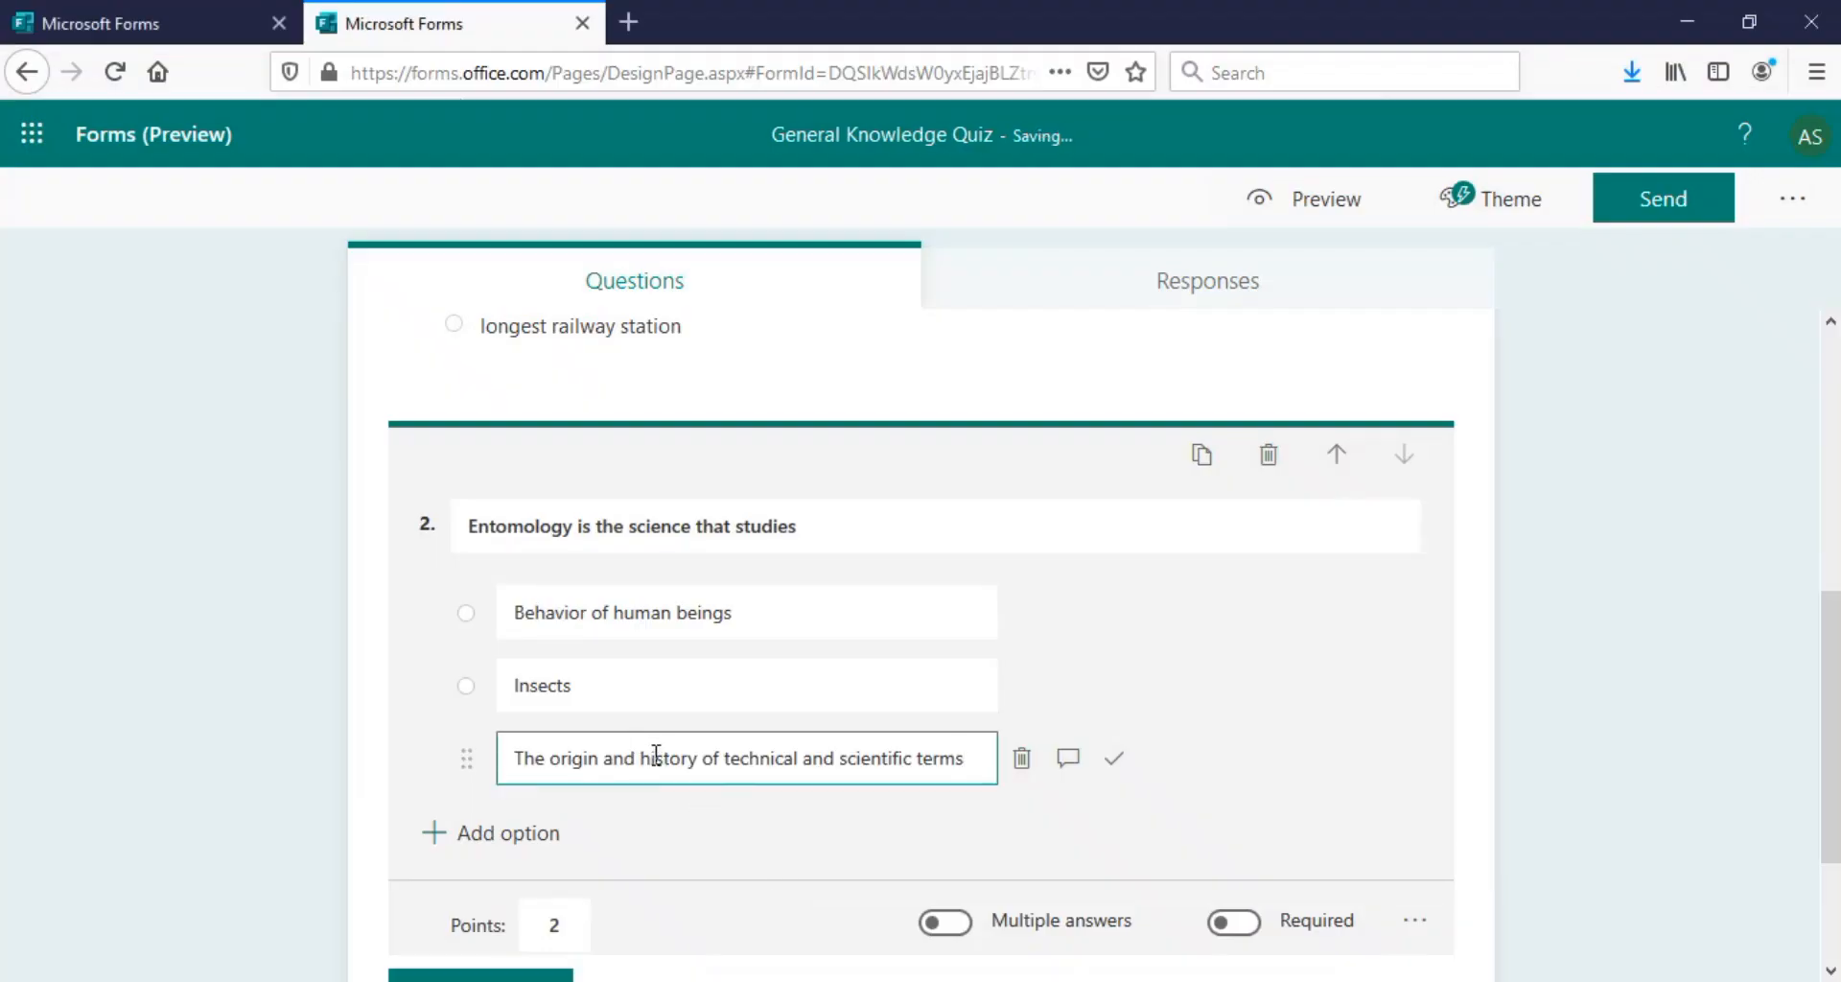
Add 'The formation of rocks' as the fourth choice and finish question 2
key(Return)
click(973, 981)
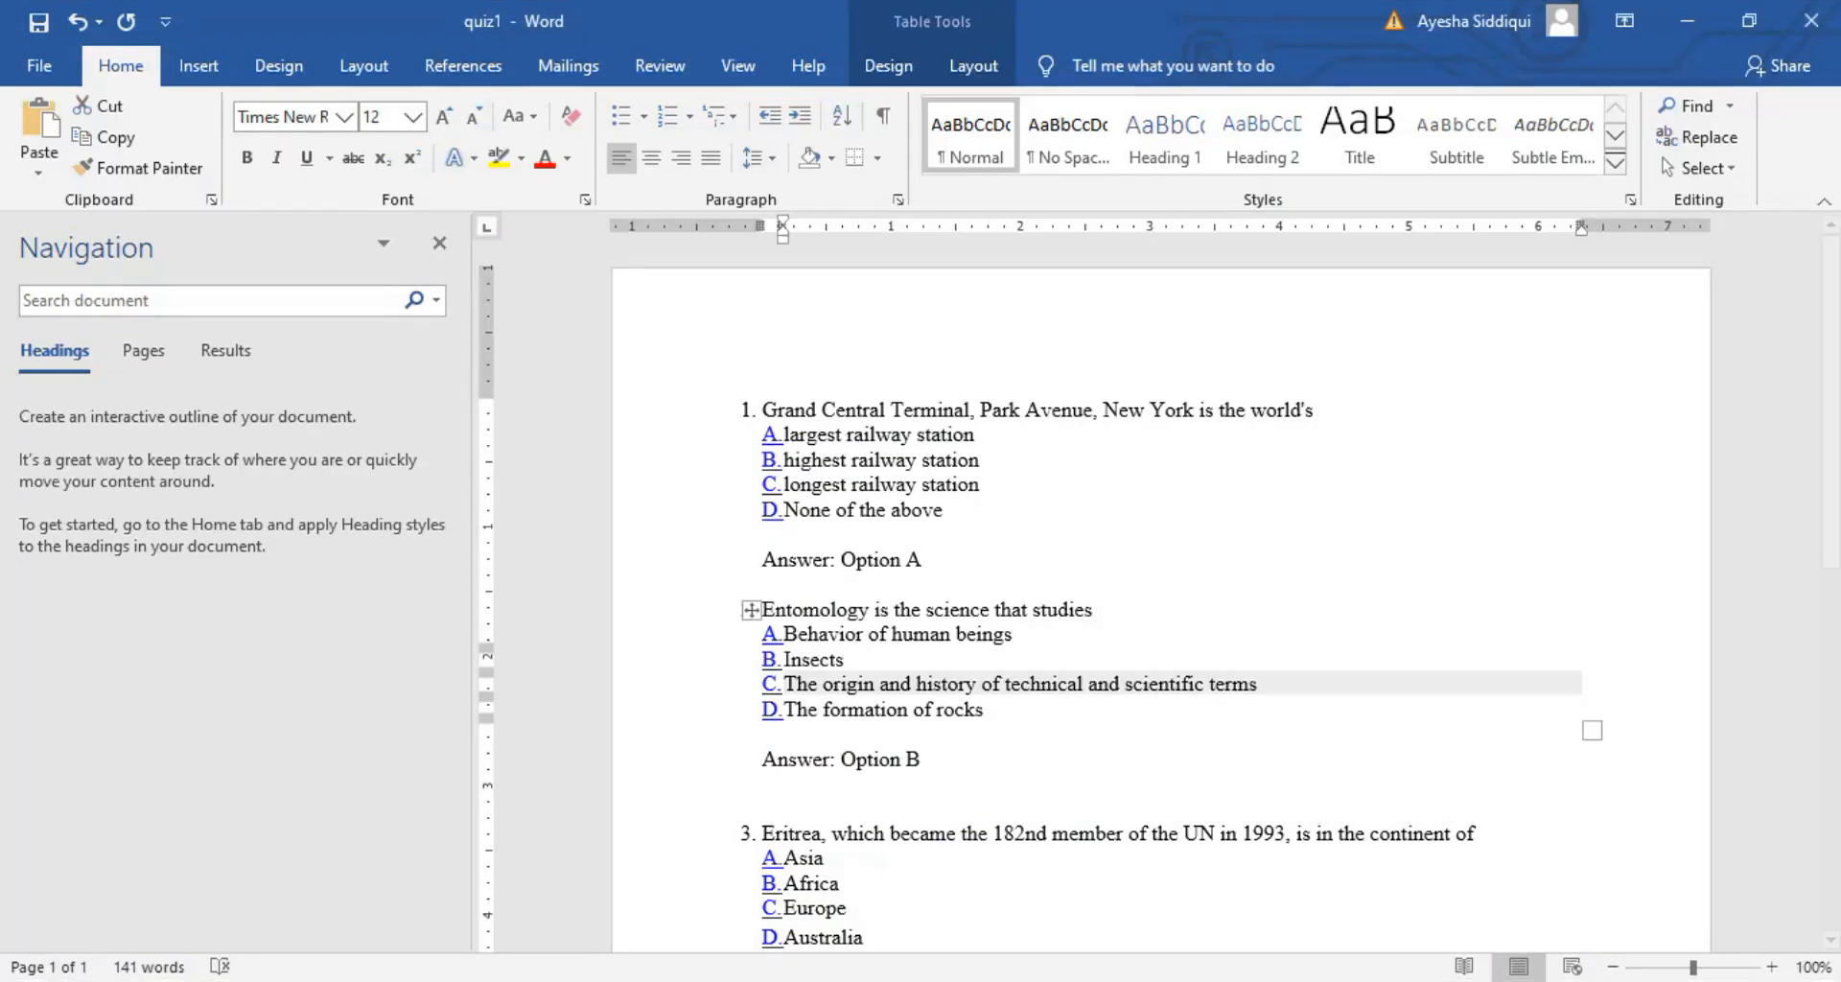
drag(788, 711, 972, 717)
key(ctrl+c)
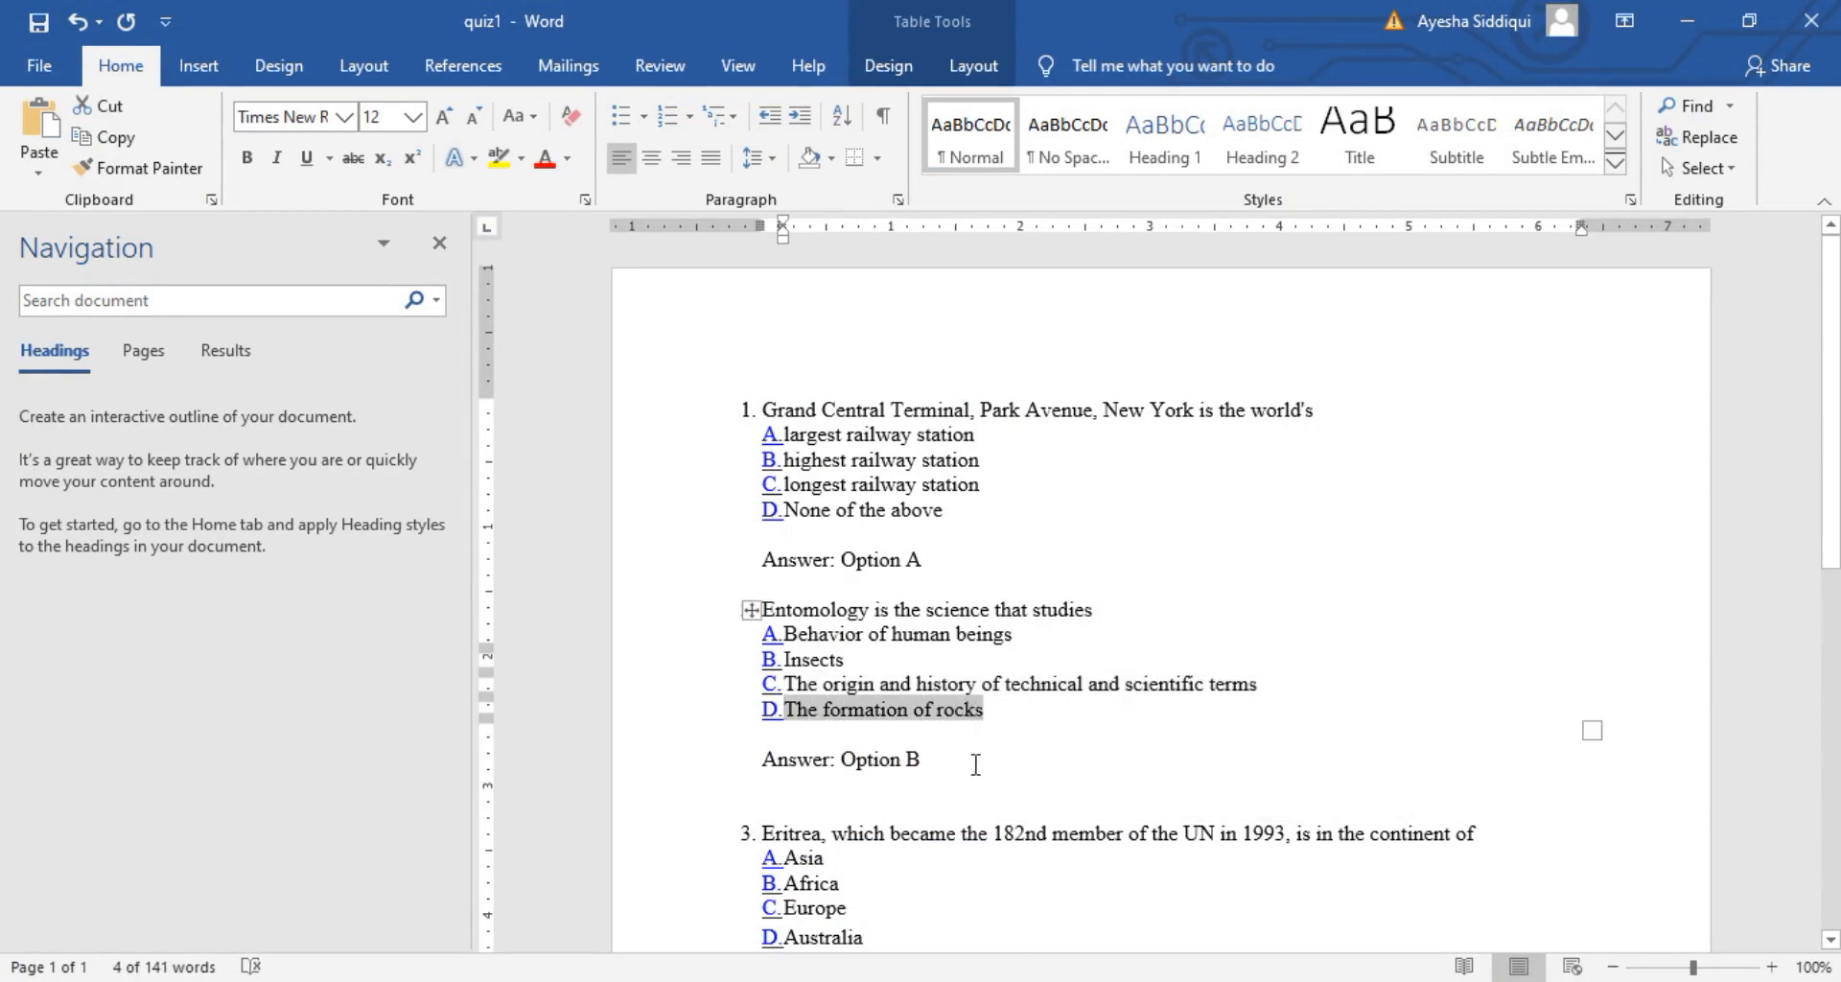
click(840, 949)
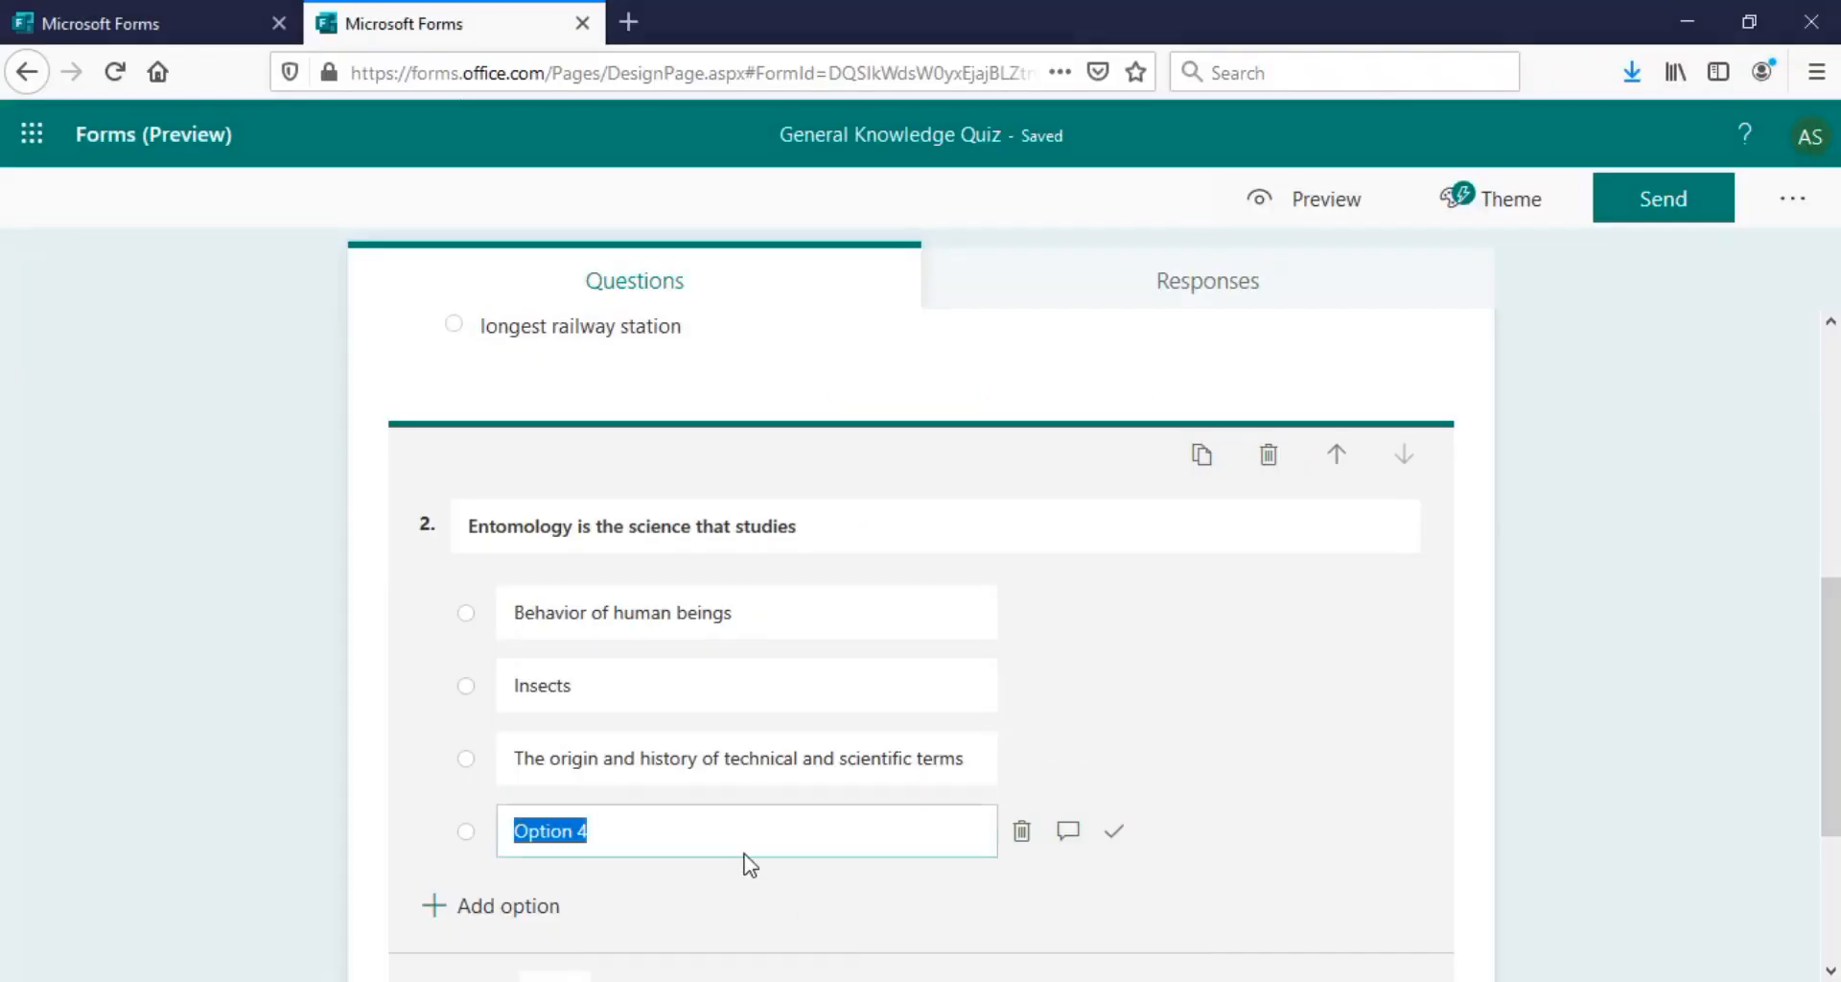
key(ctrl+v)
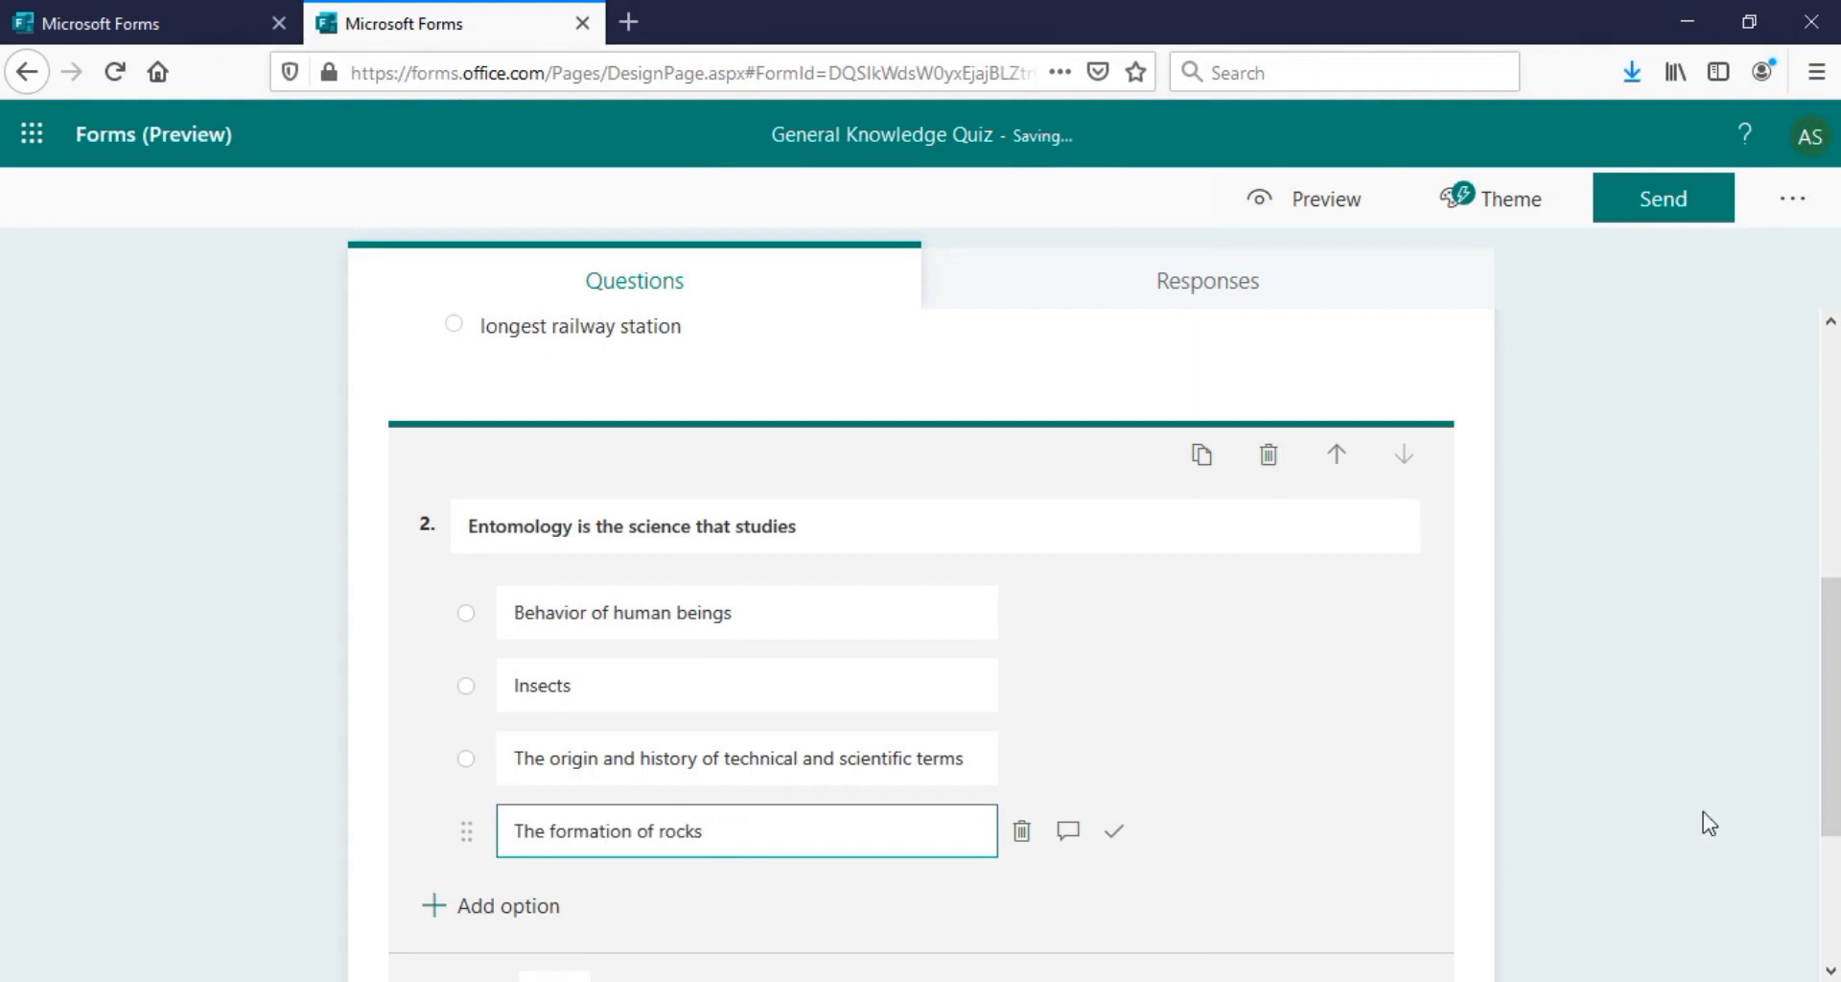
click(1801, 741)
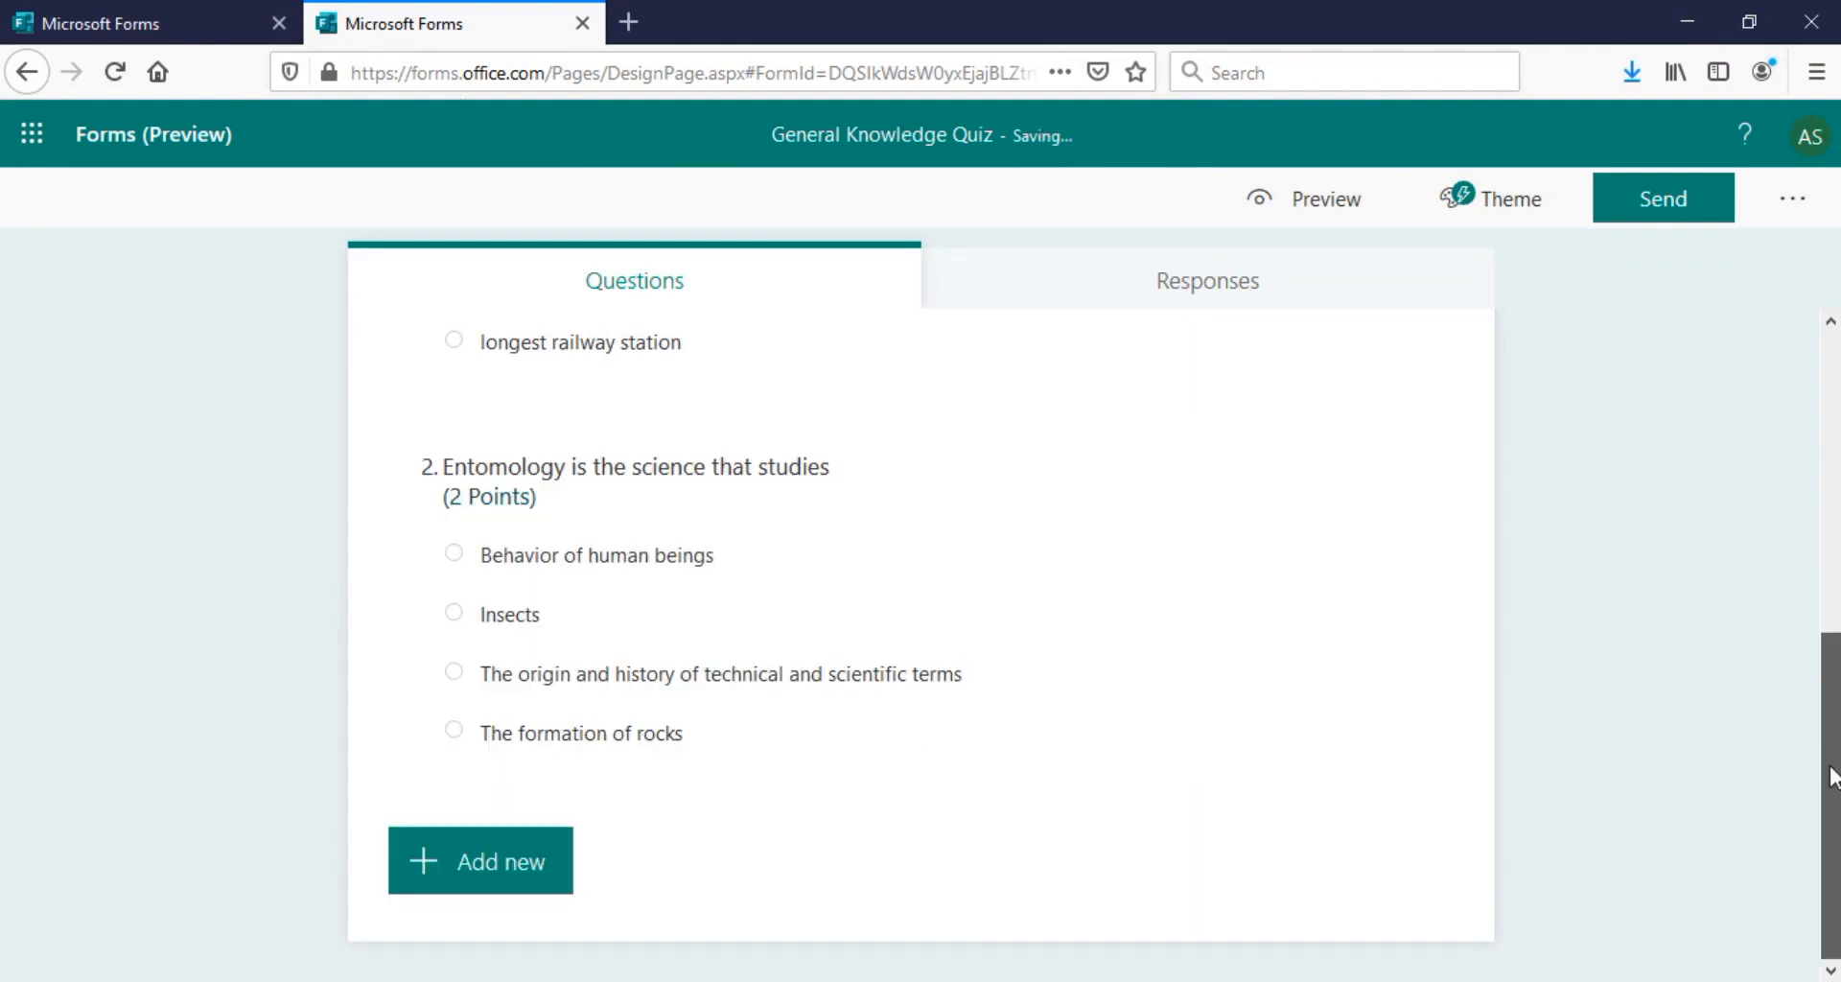
Add date question 3, 'independence day of India', worth 2 points, fixing 'independence' via spellcheck
click(523, 865)
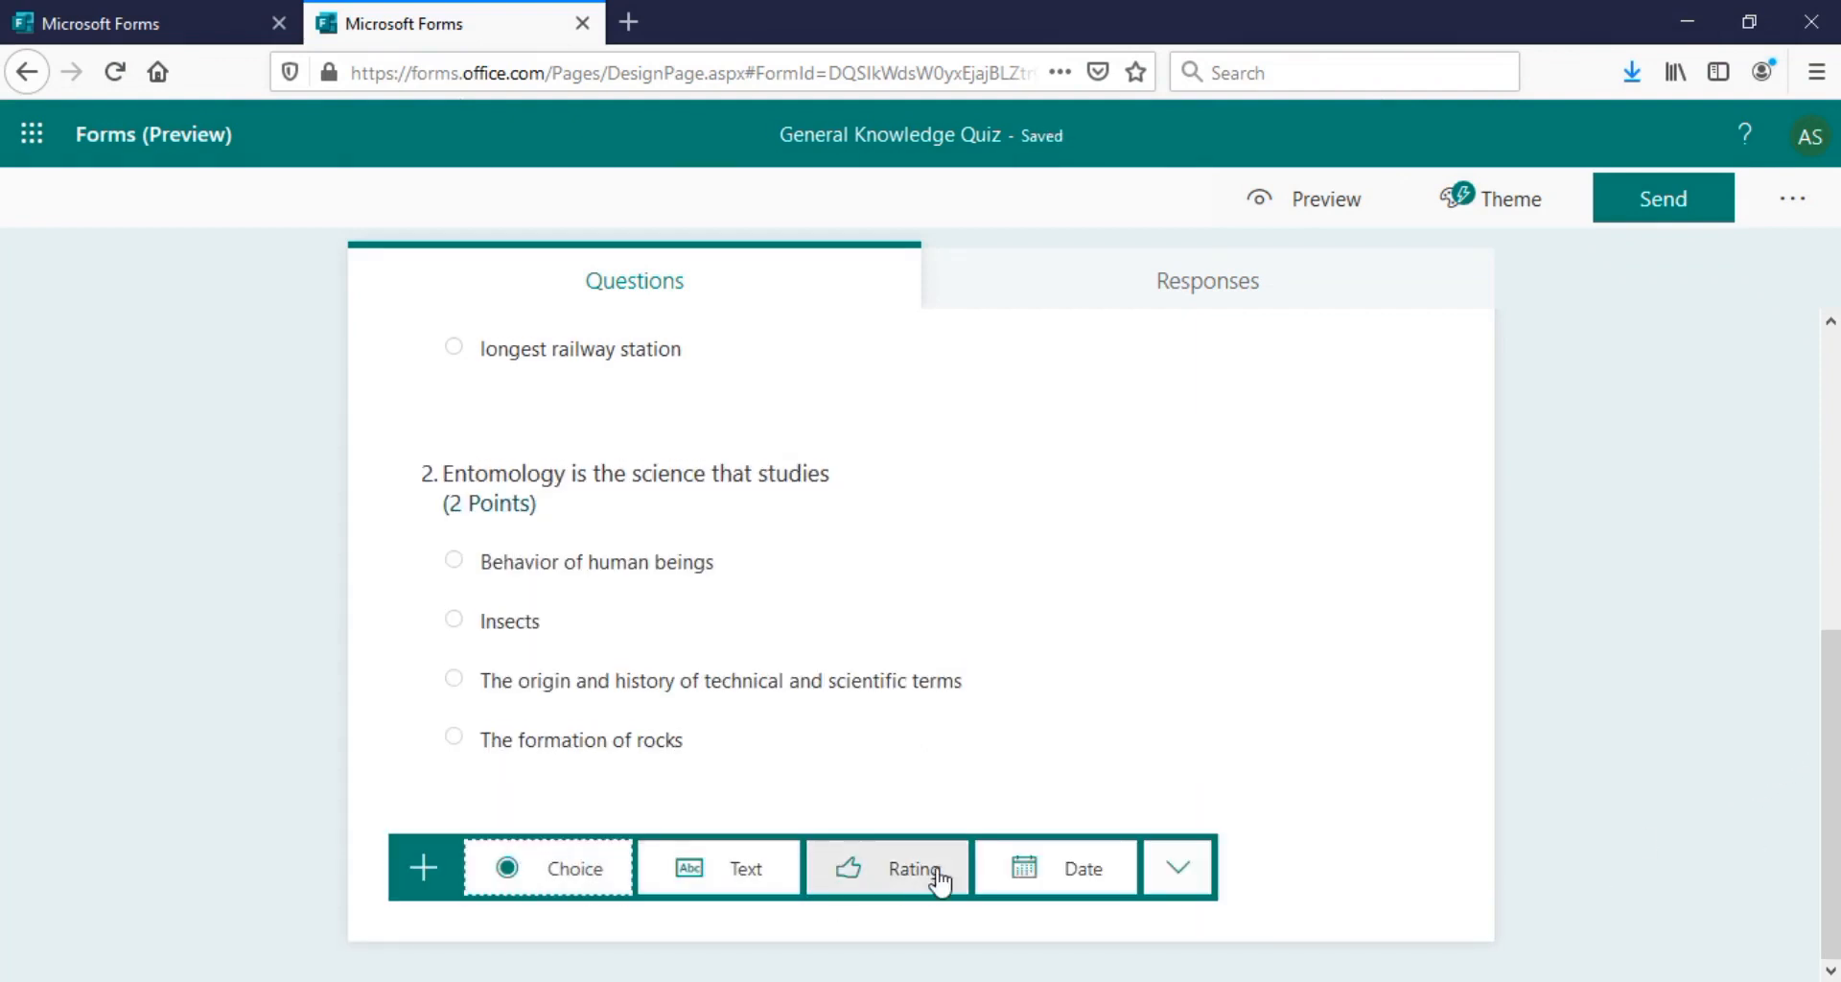
click(1047, 869)
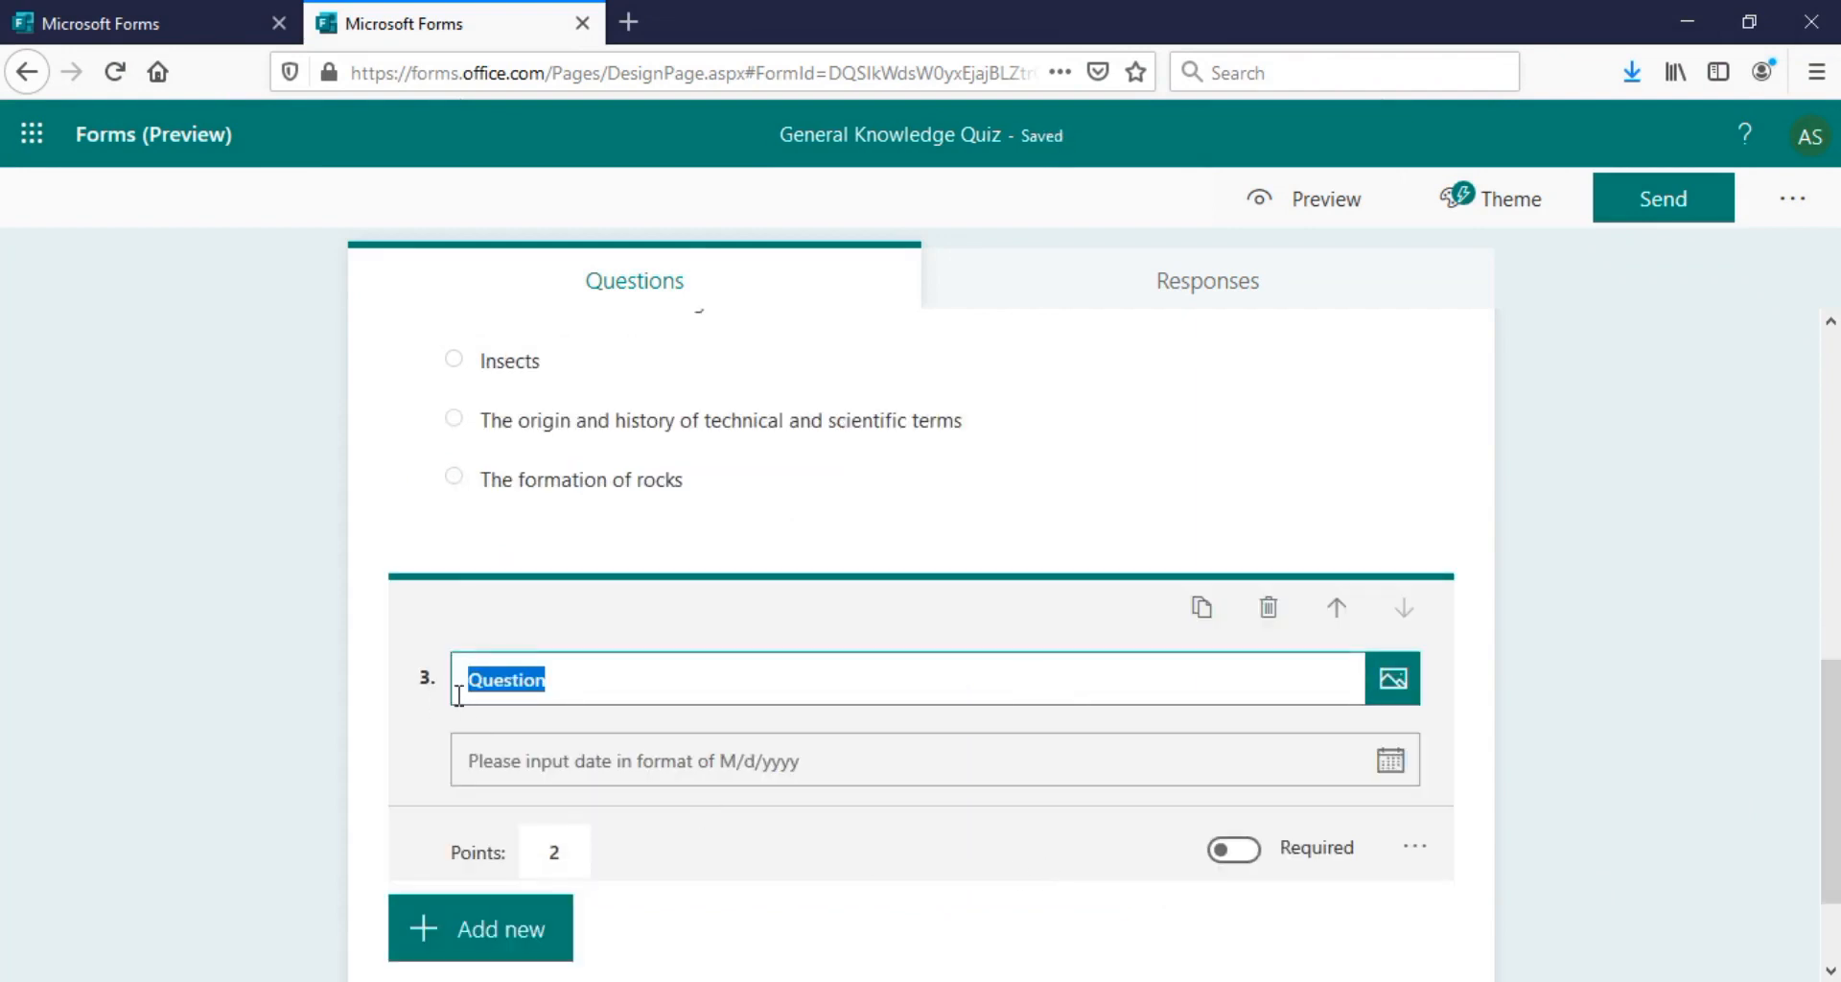
text(R)
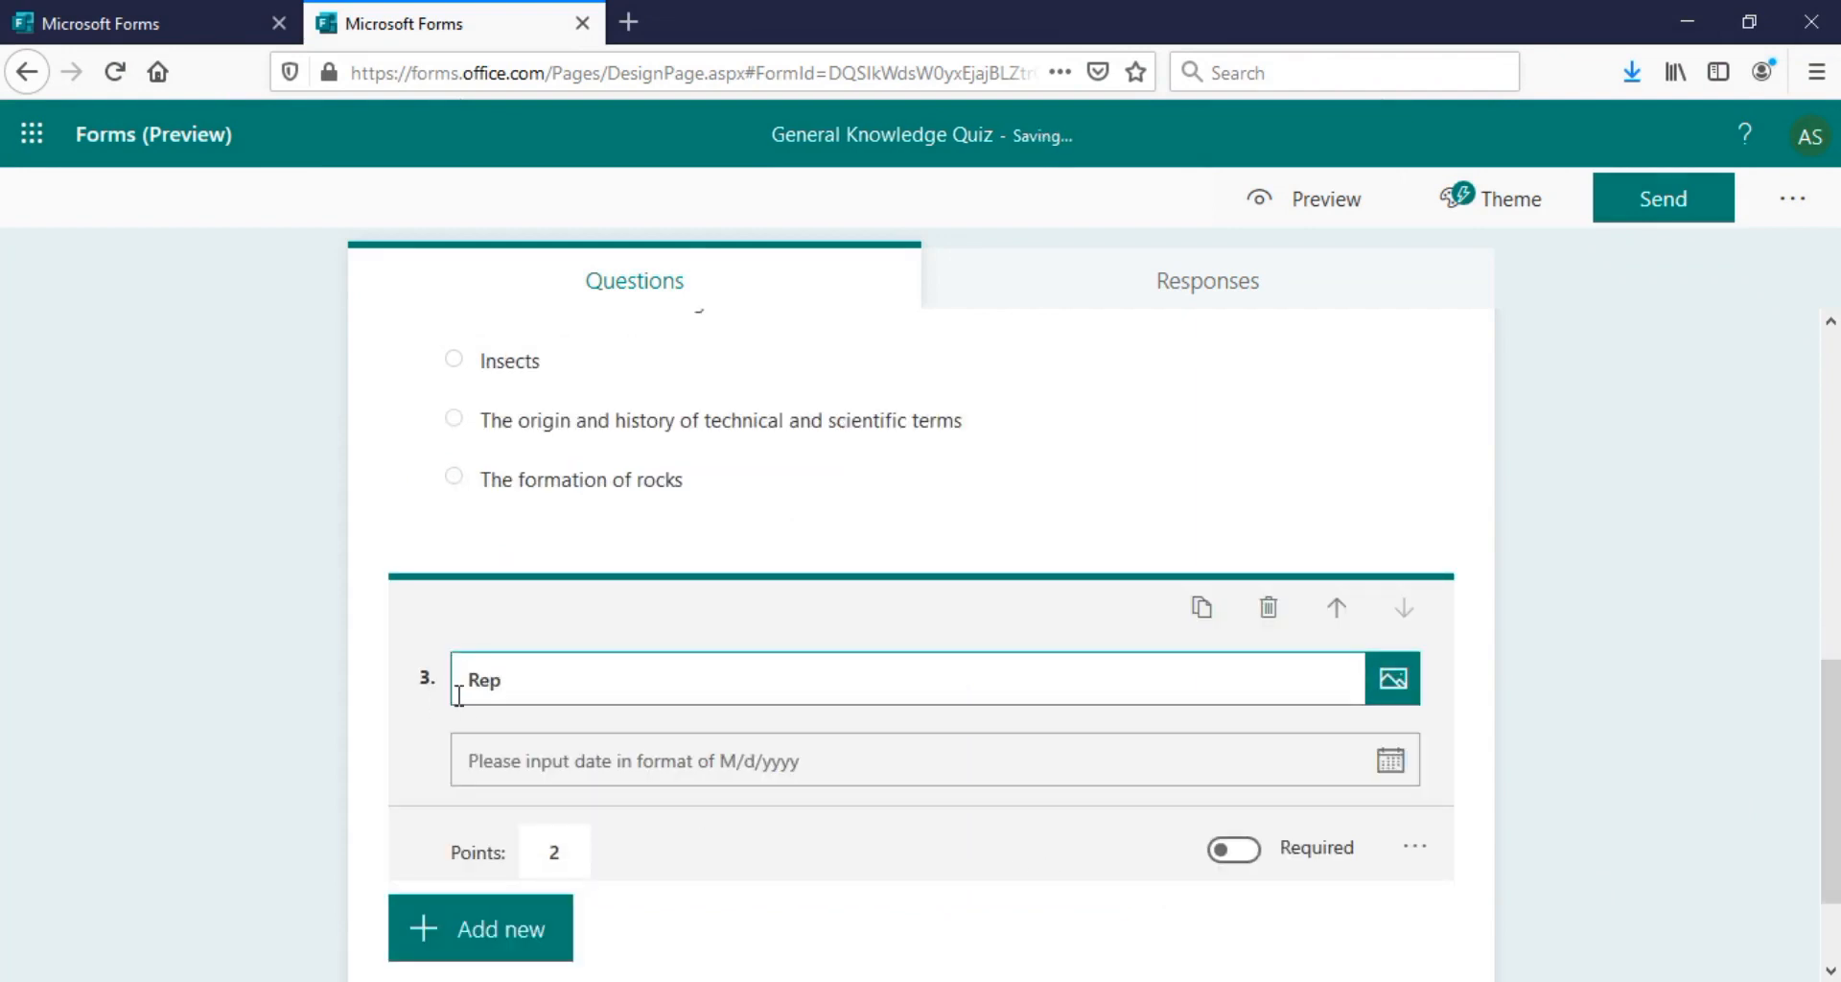
key(BackSpace)
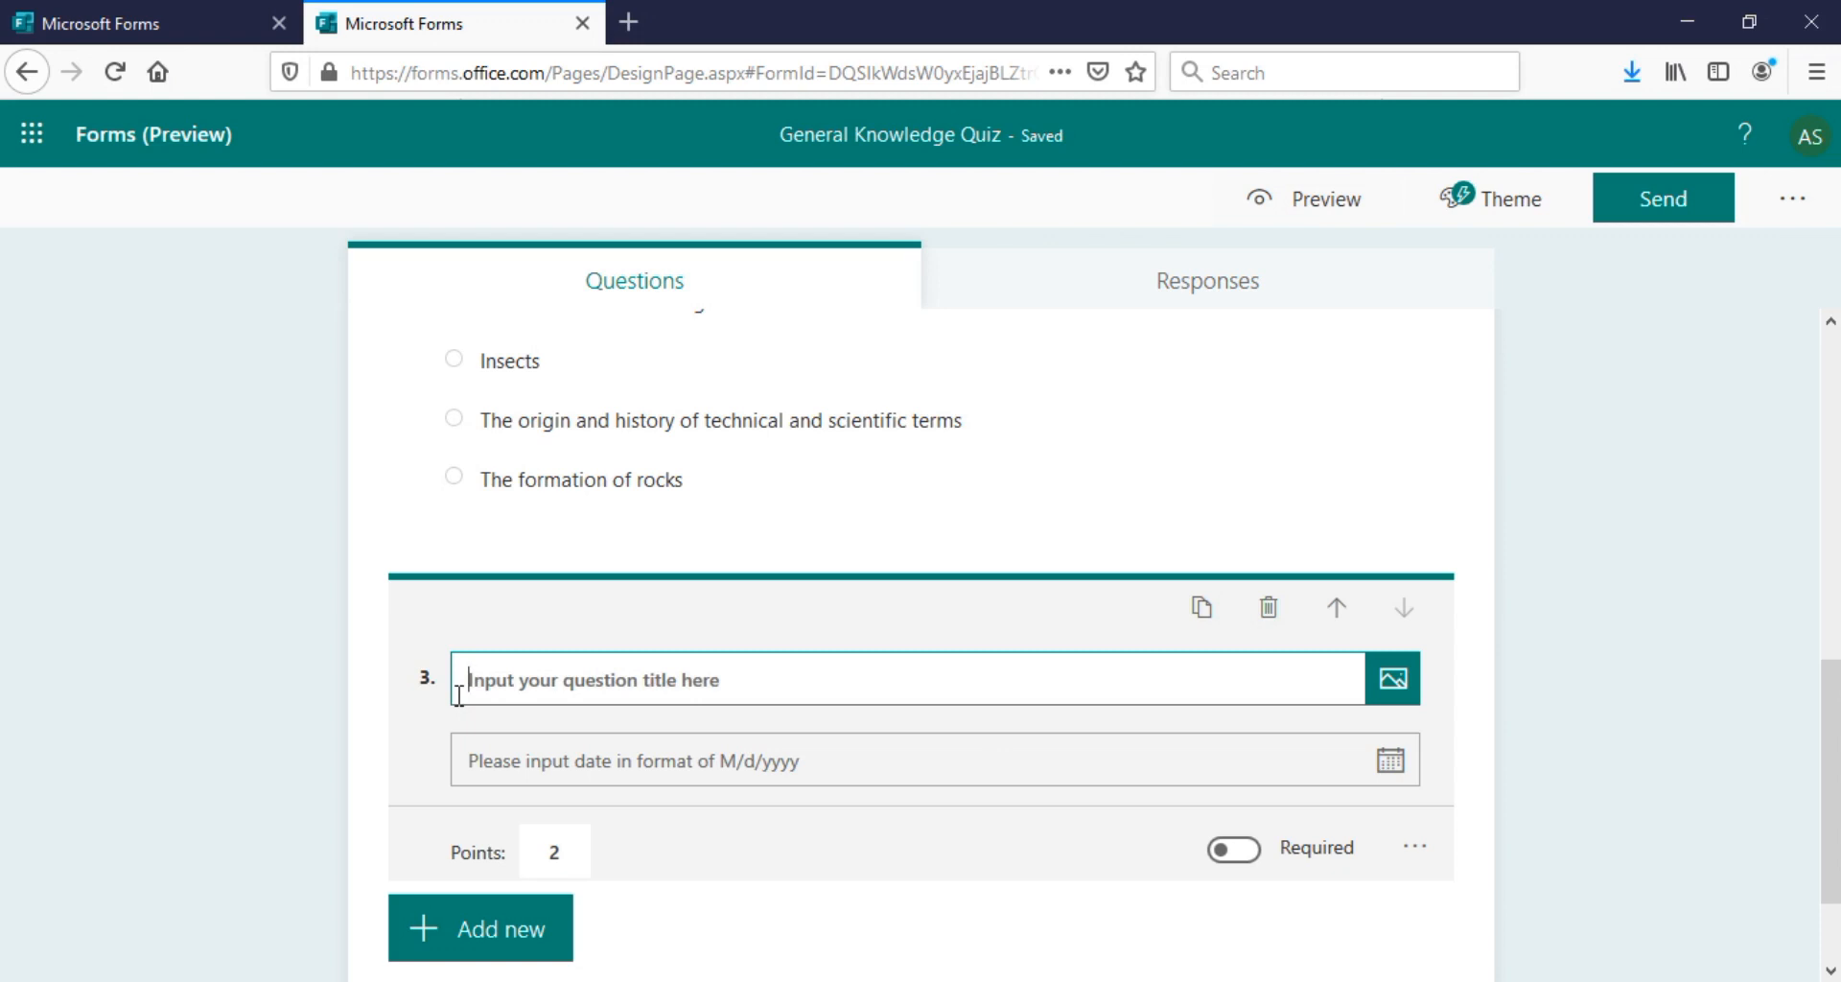
text(i)
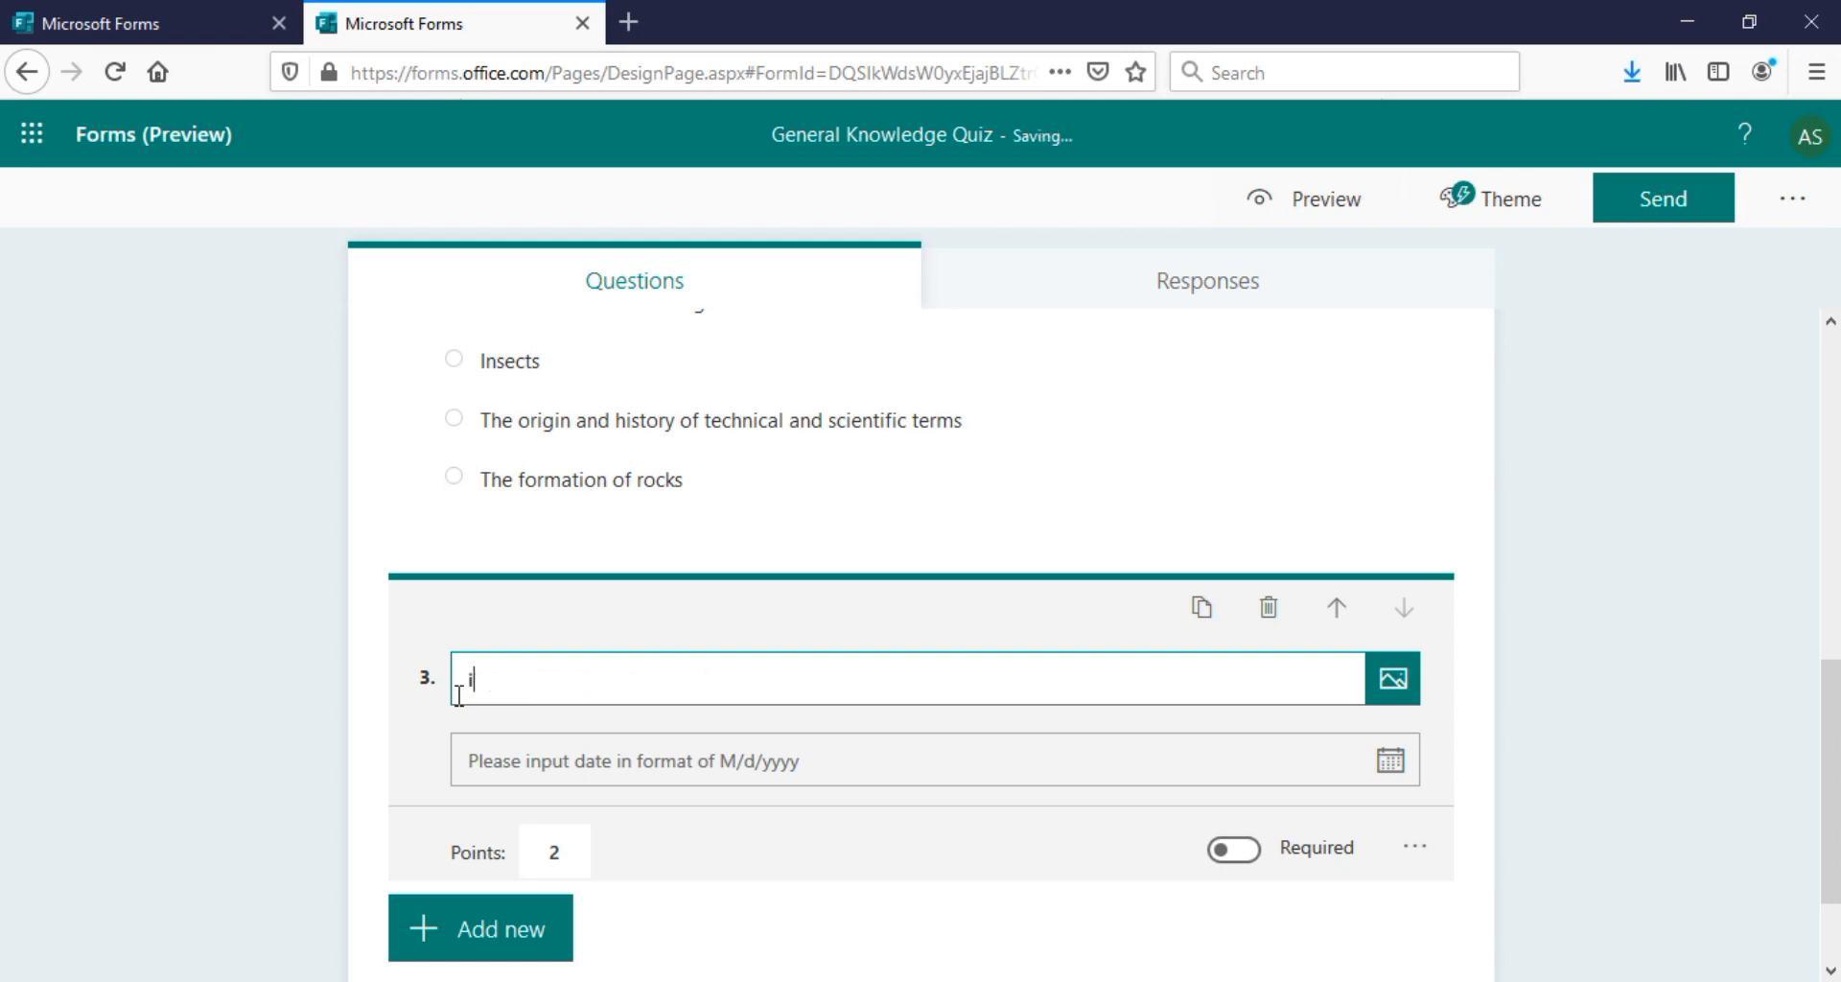
text(ndependace)
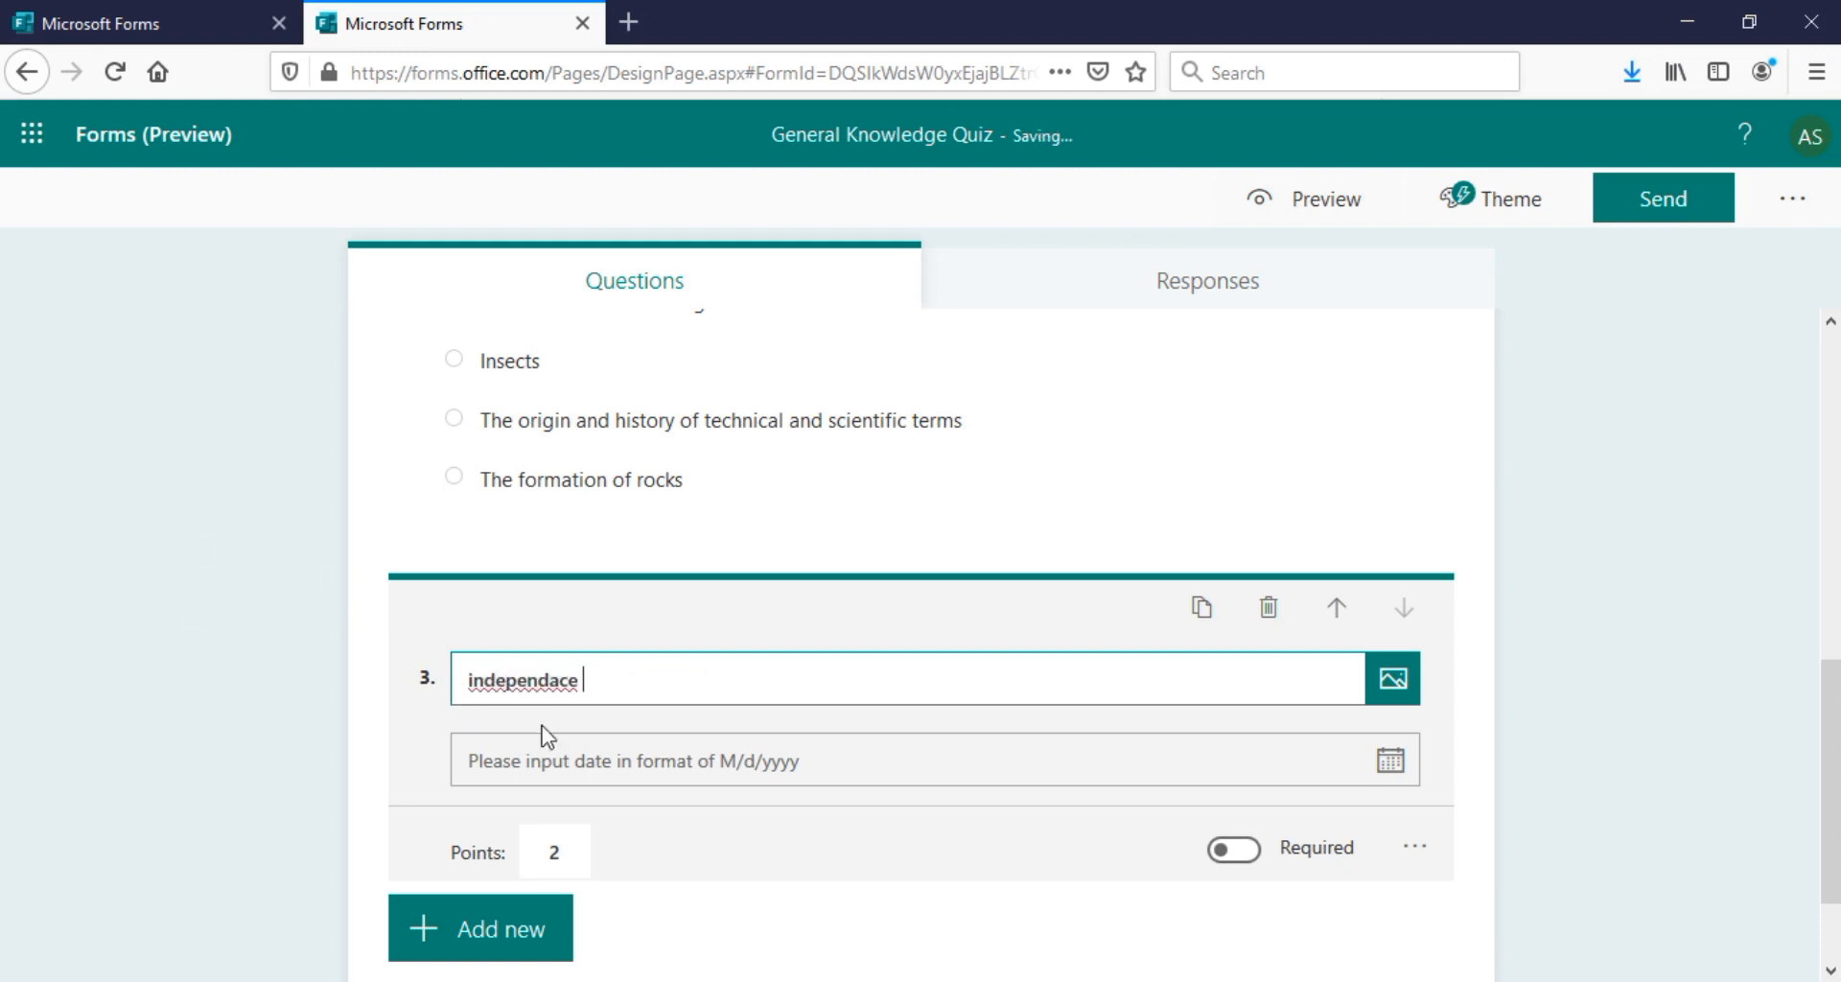
right_click(552, 686)
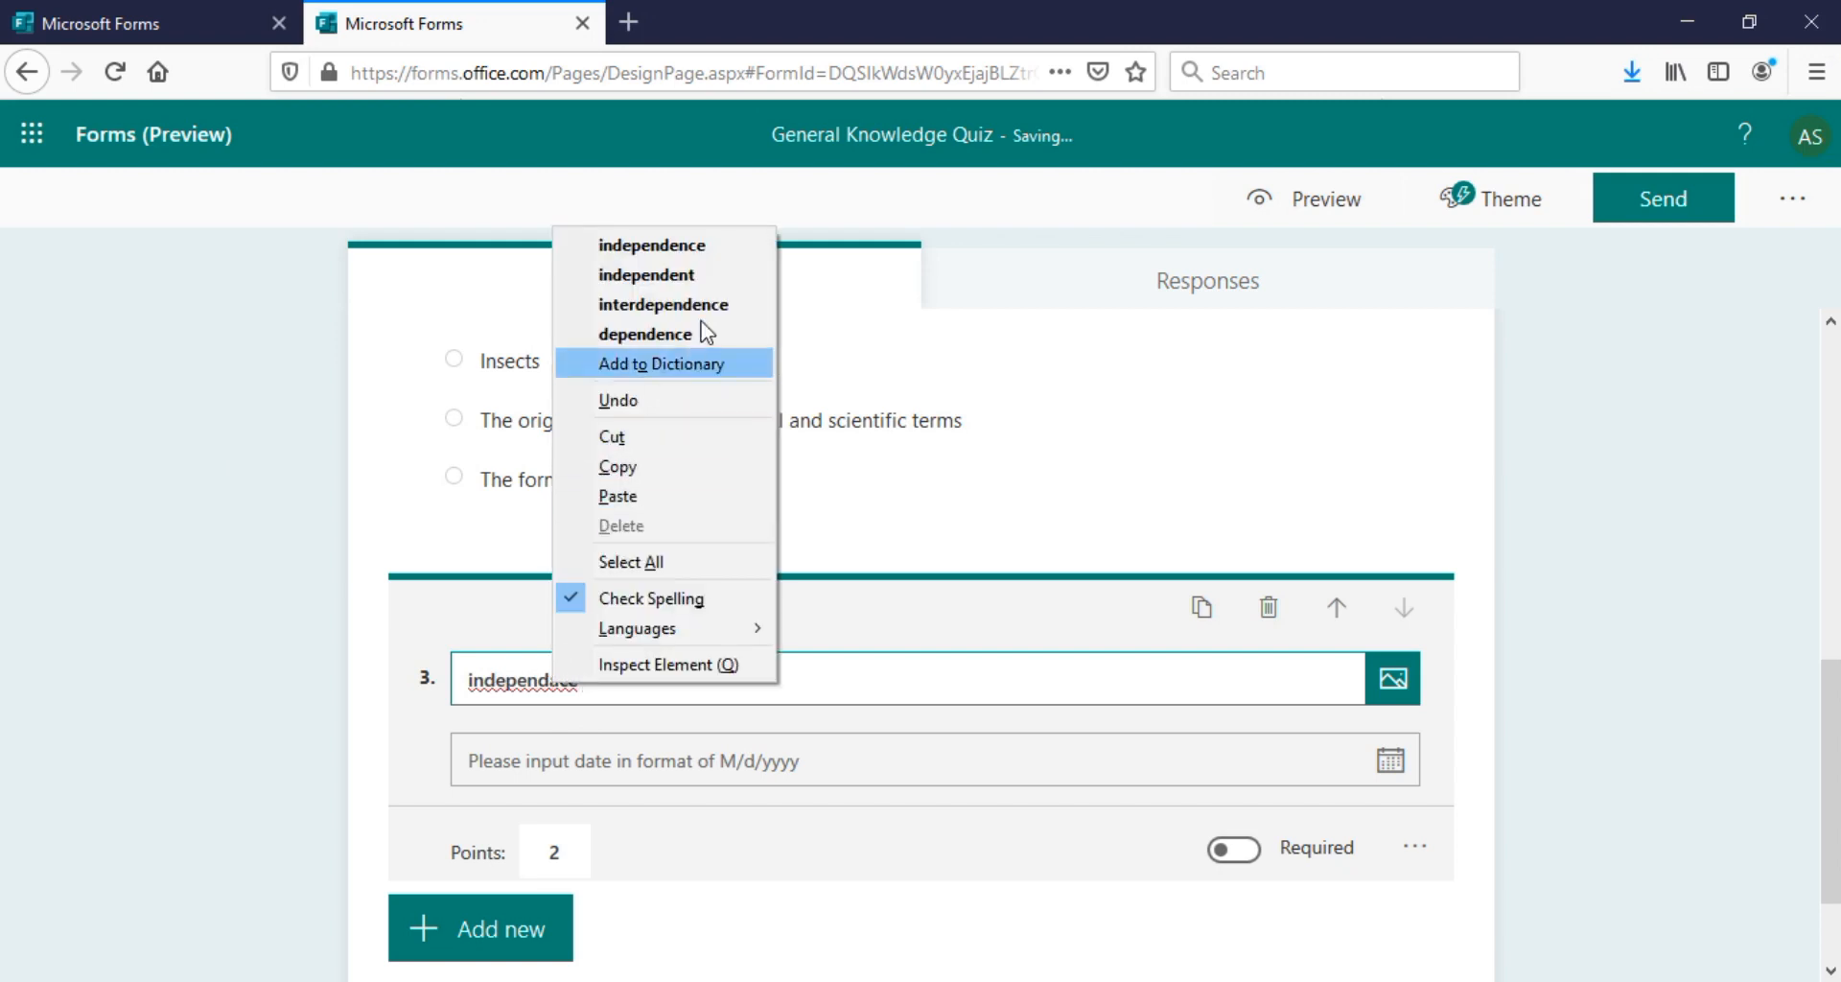
click(731, 251)
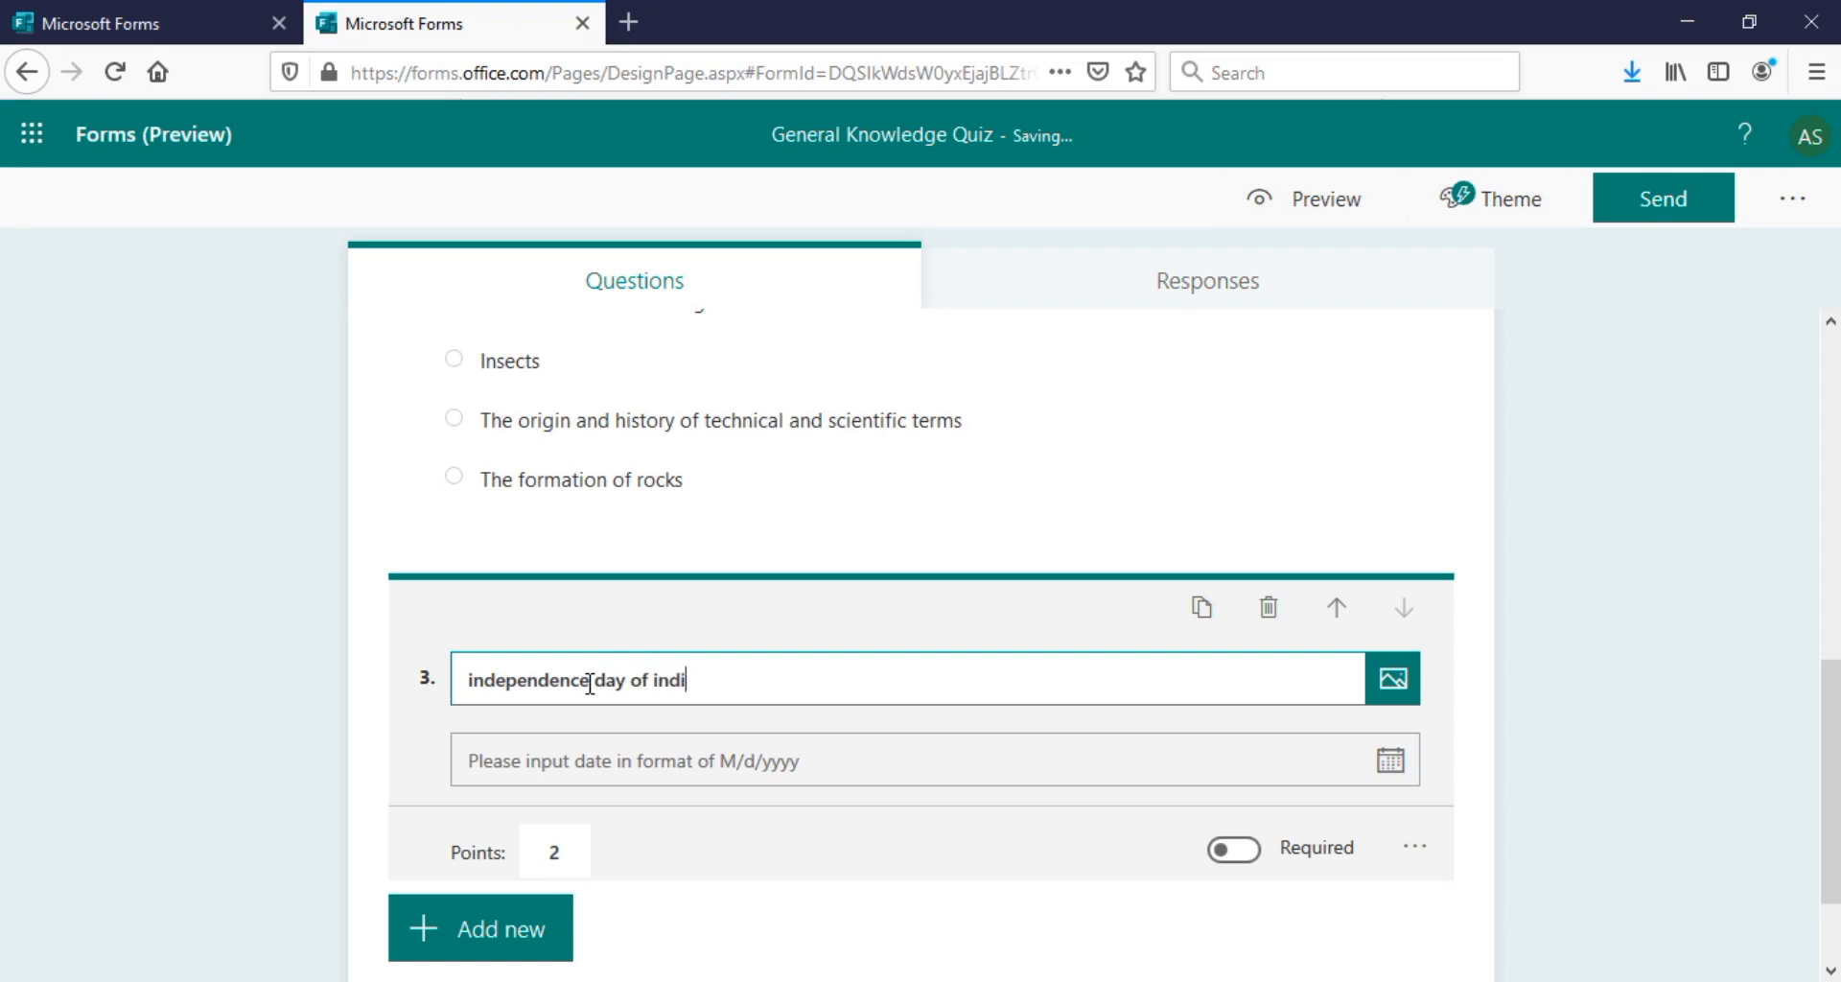
click(884, 729)
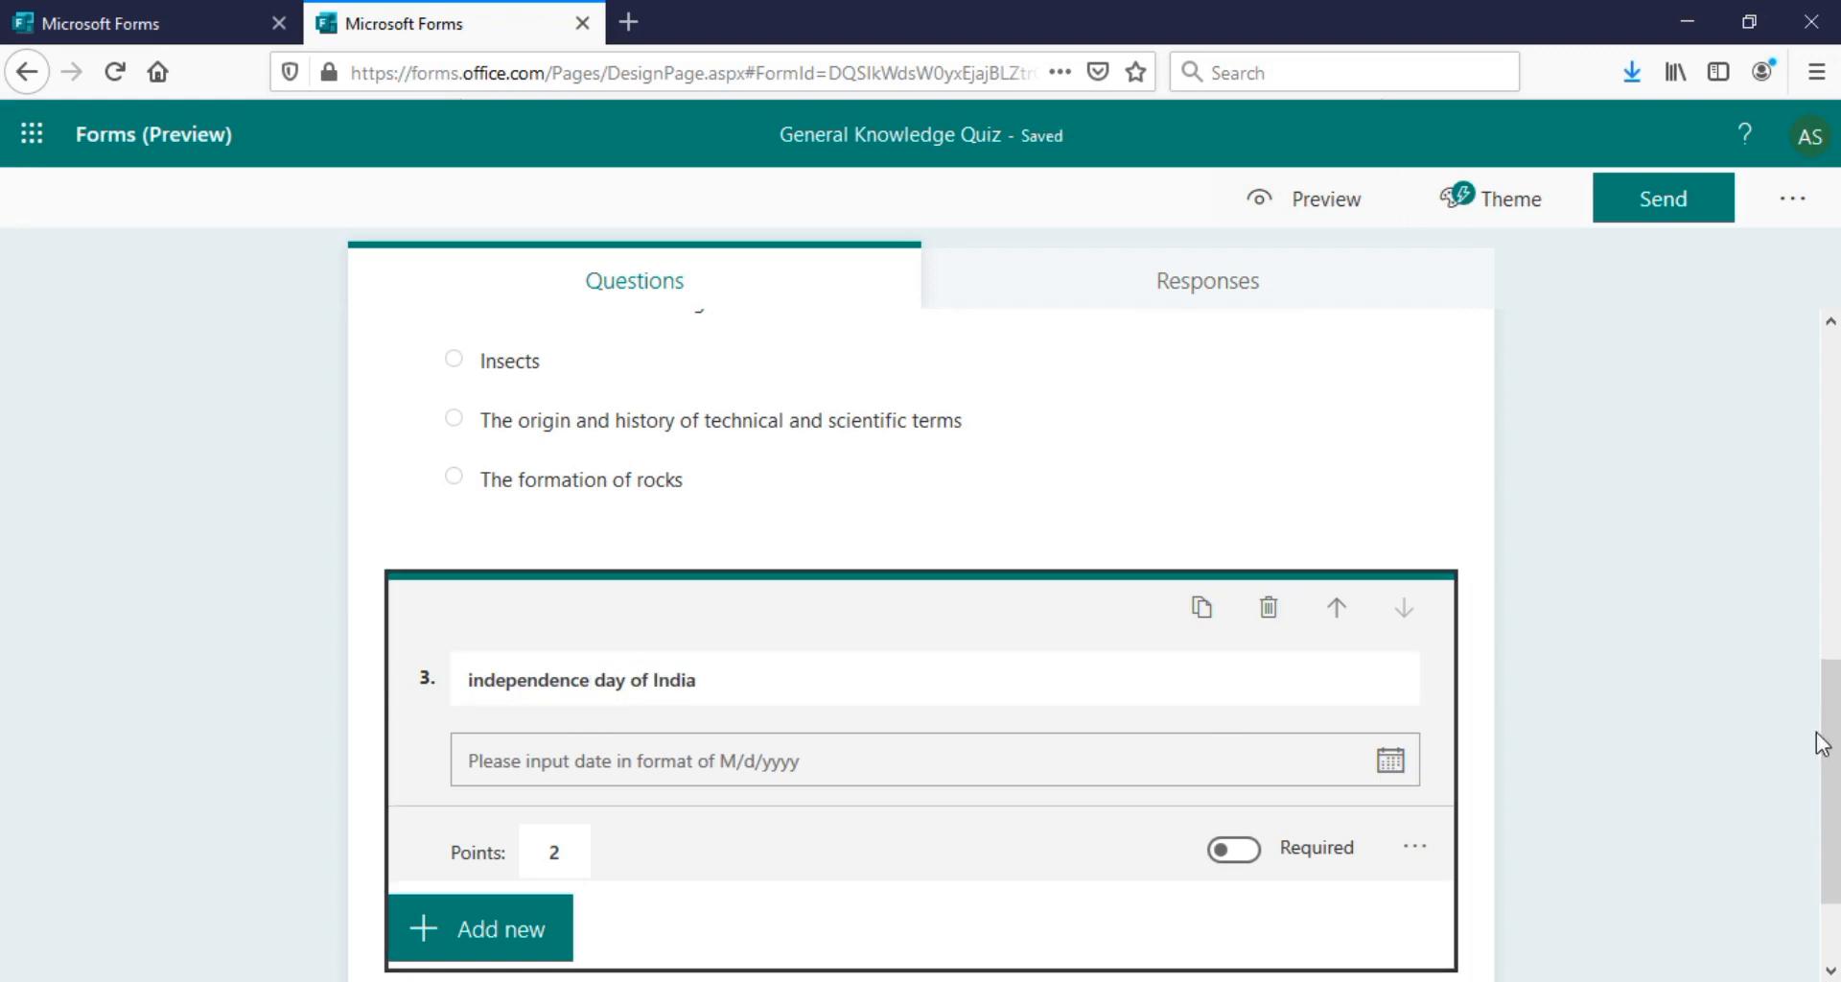
drag(1829, 746, 1836, 785)
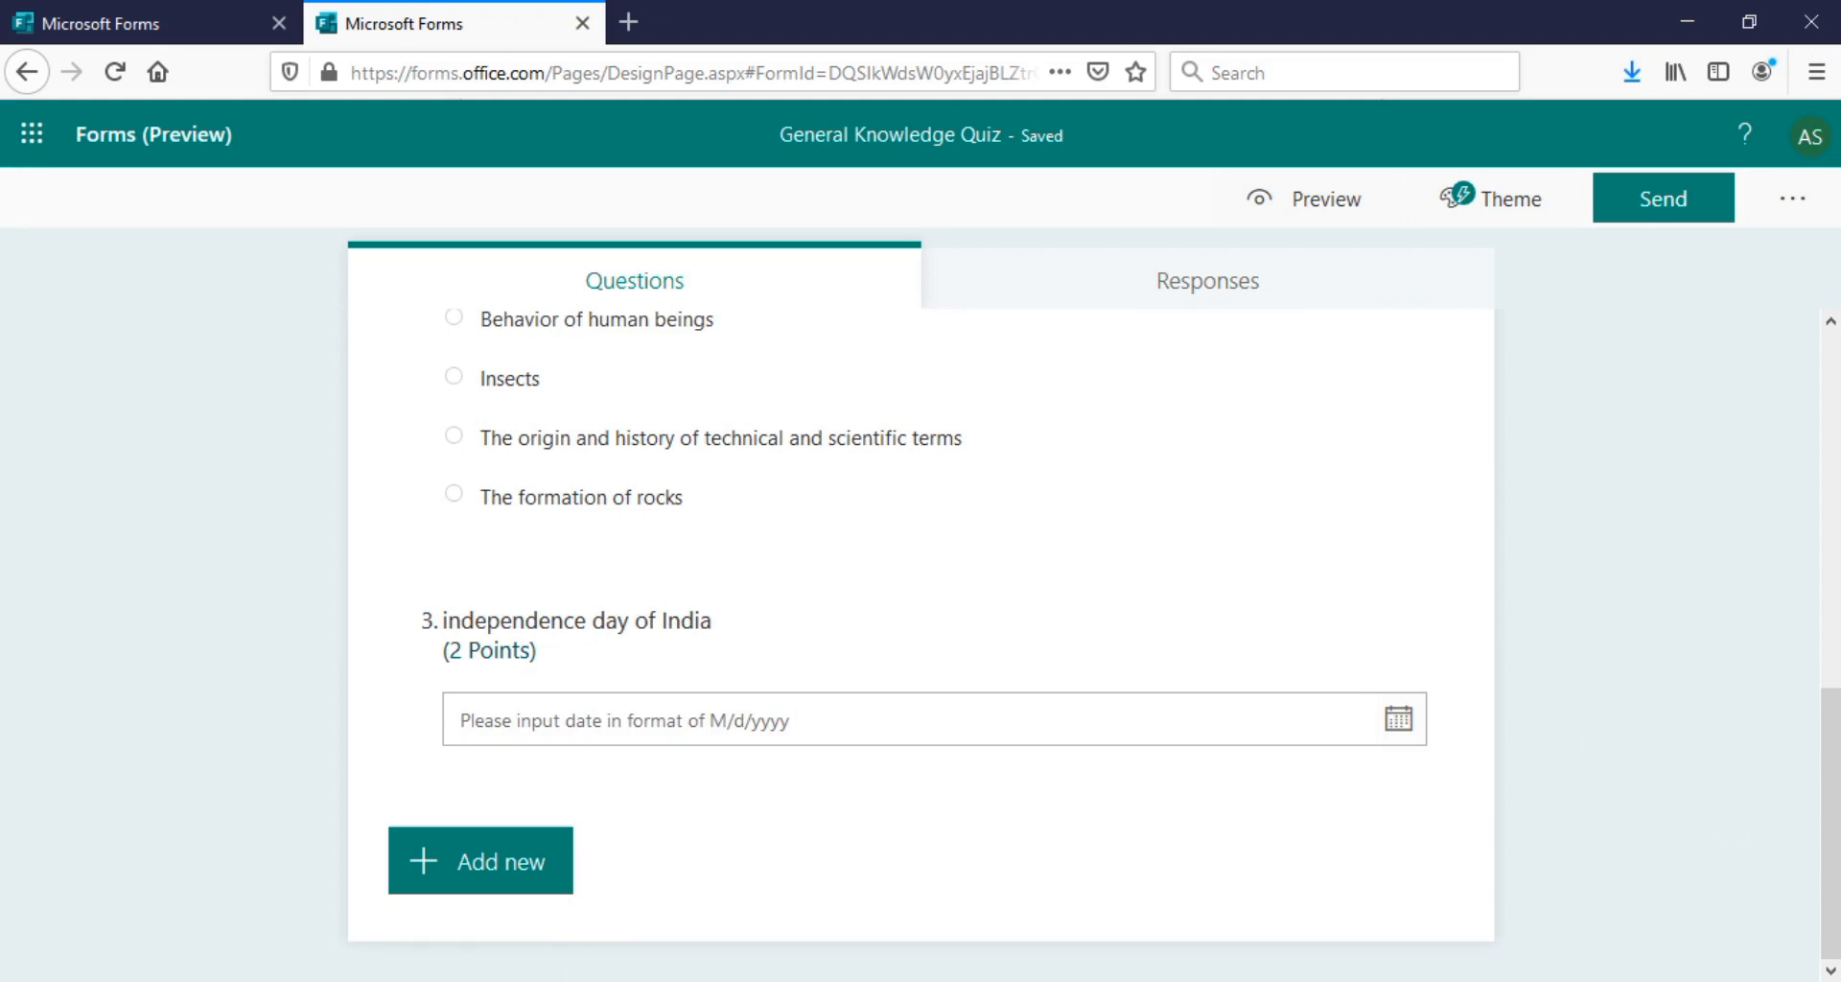
drag(1828, 867, 1830, 460)
Copy the quiz's response link and load it in a new Firefox tab
click(1709, 213)
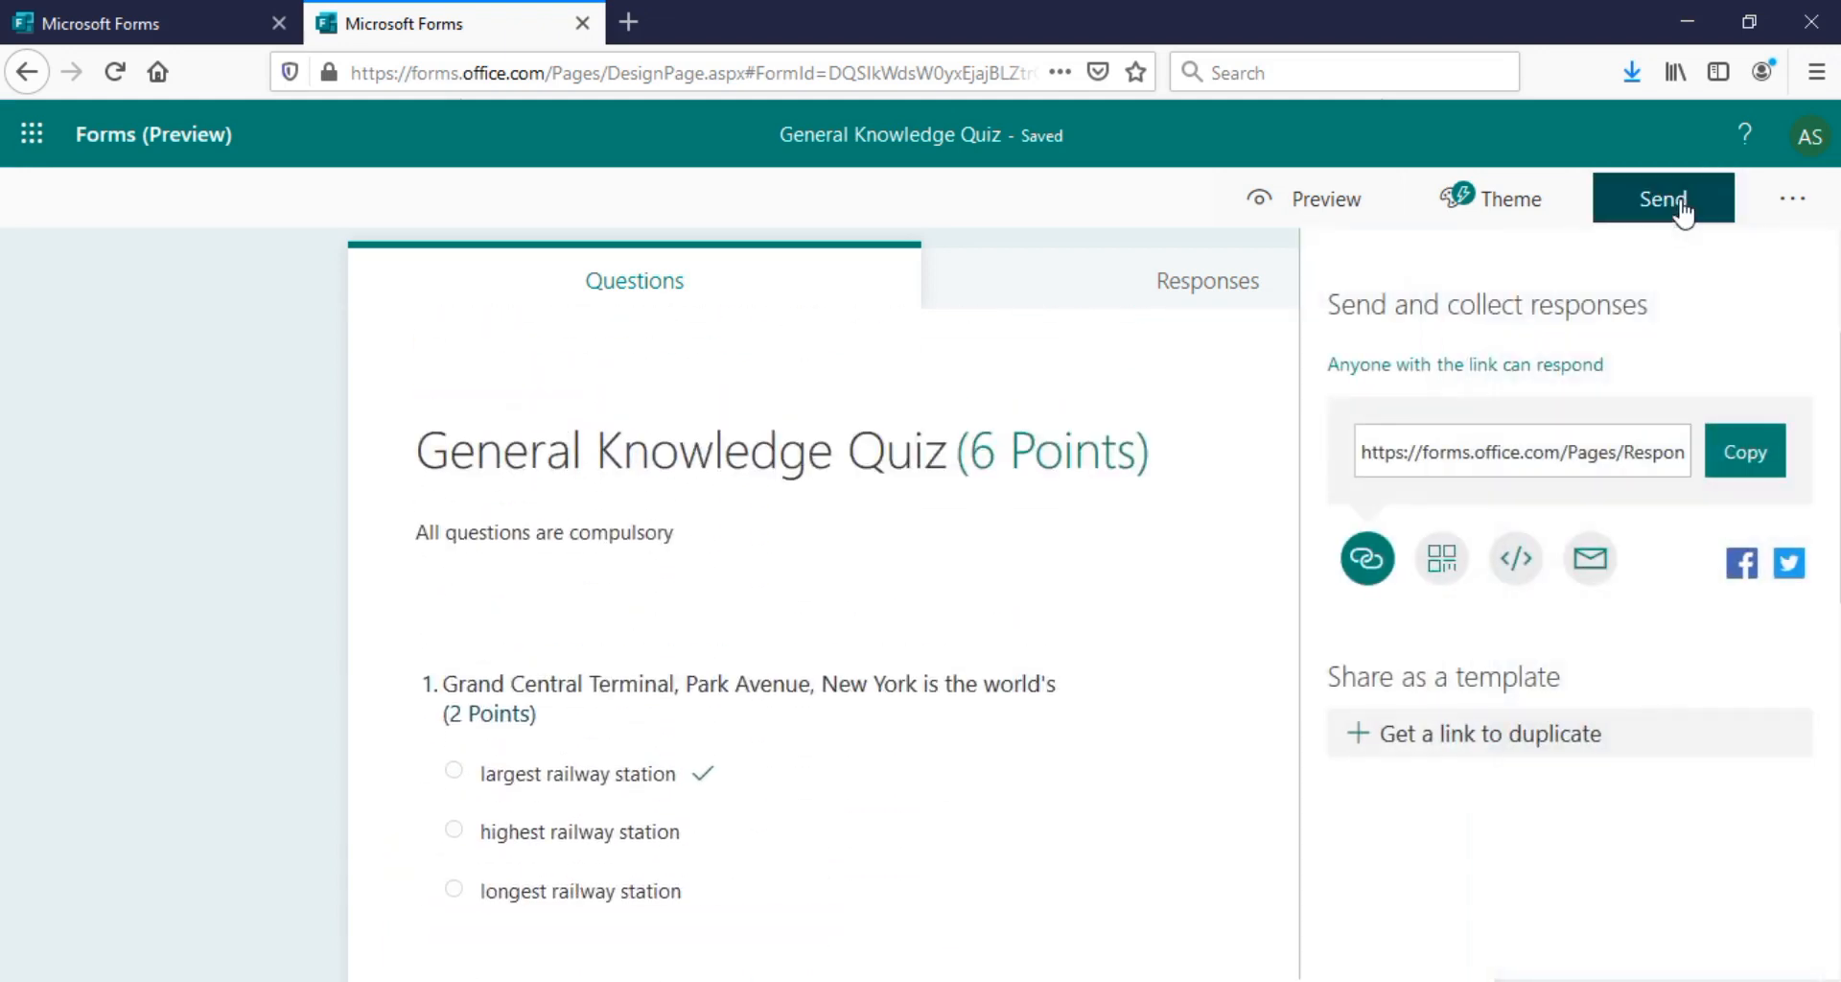
click(1709, 458)
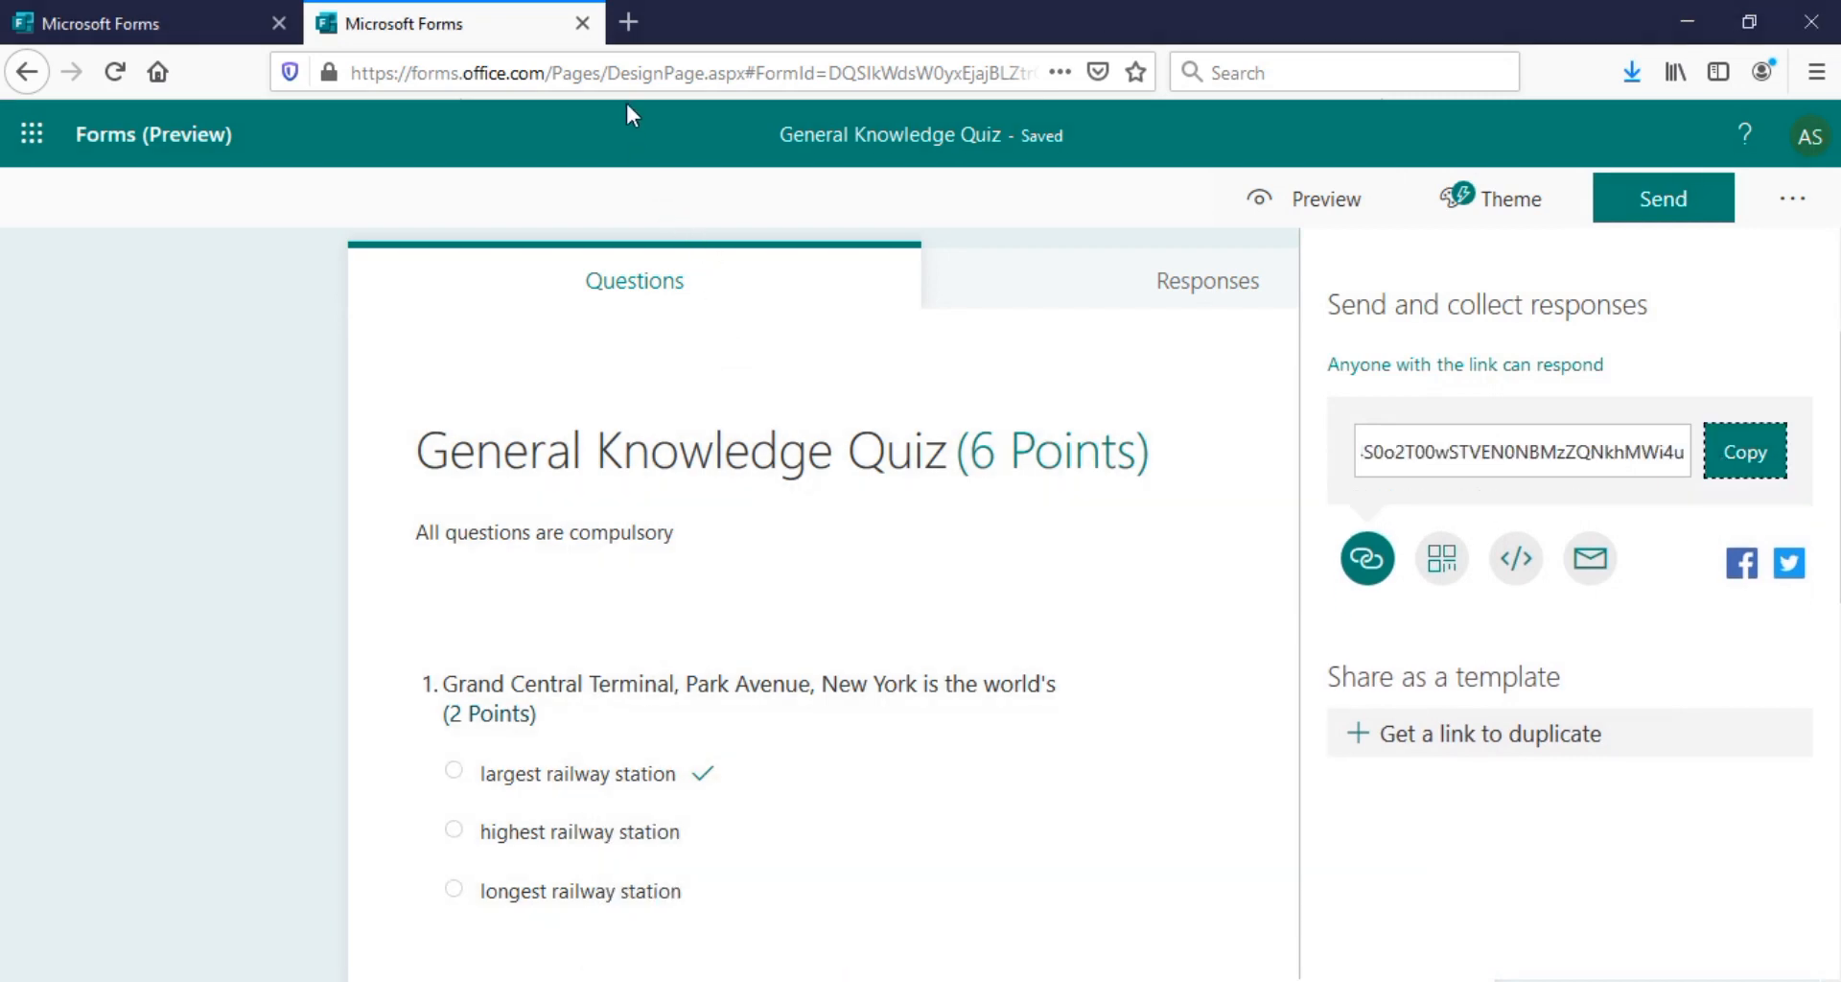
mouse_move(959, 968)
click(1012, 947)
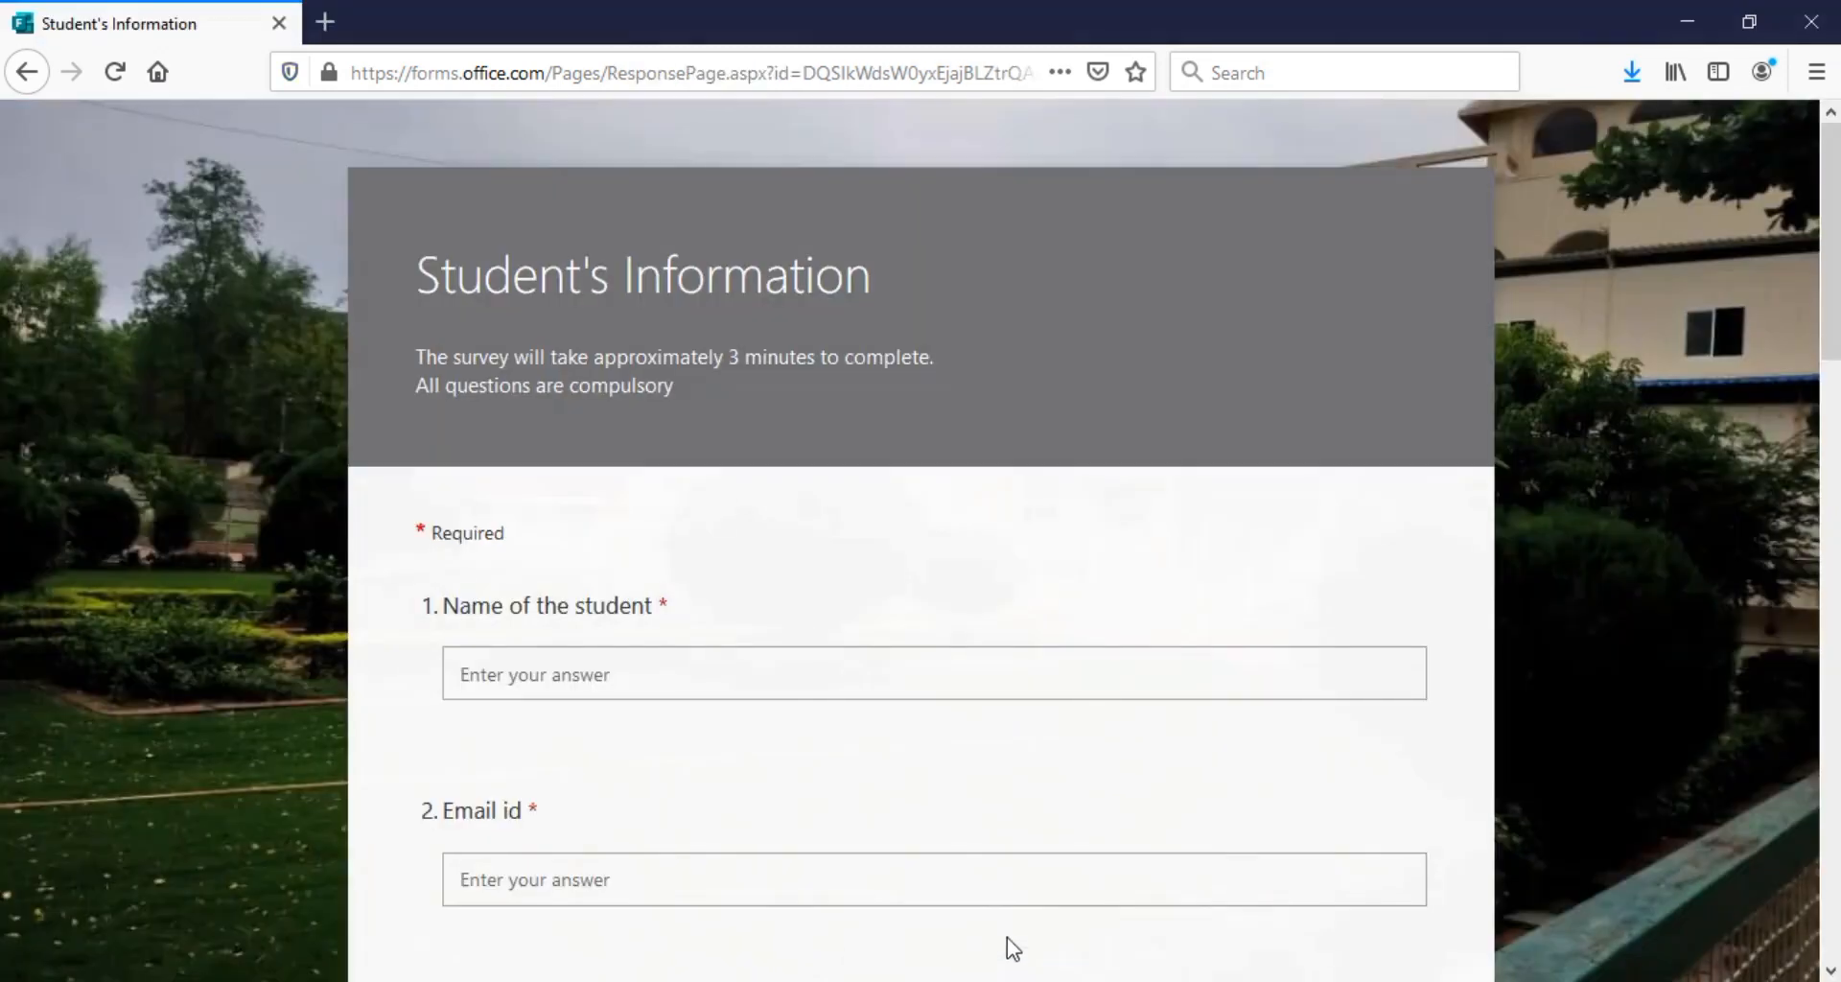
click(325, 22)
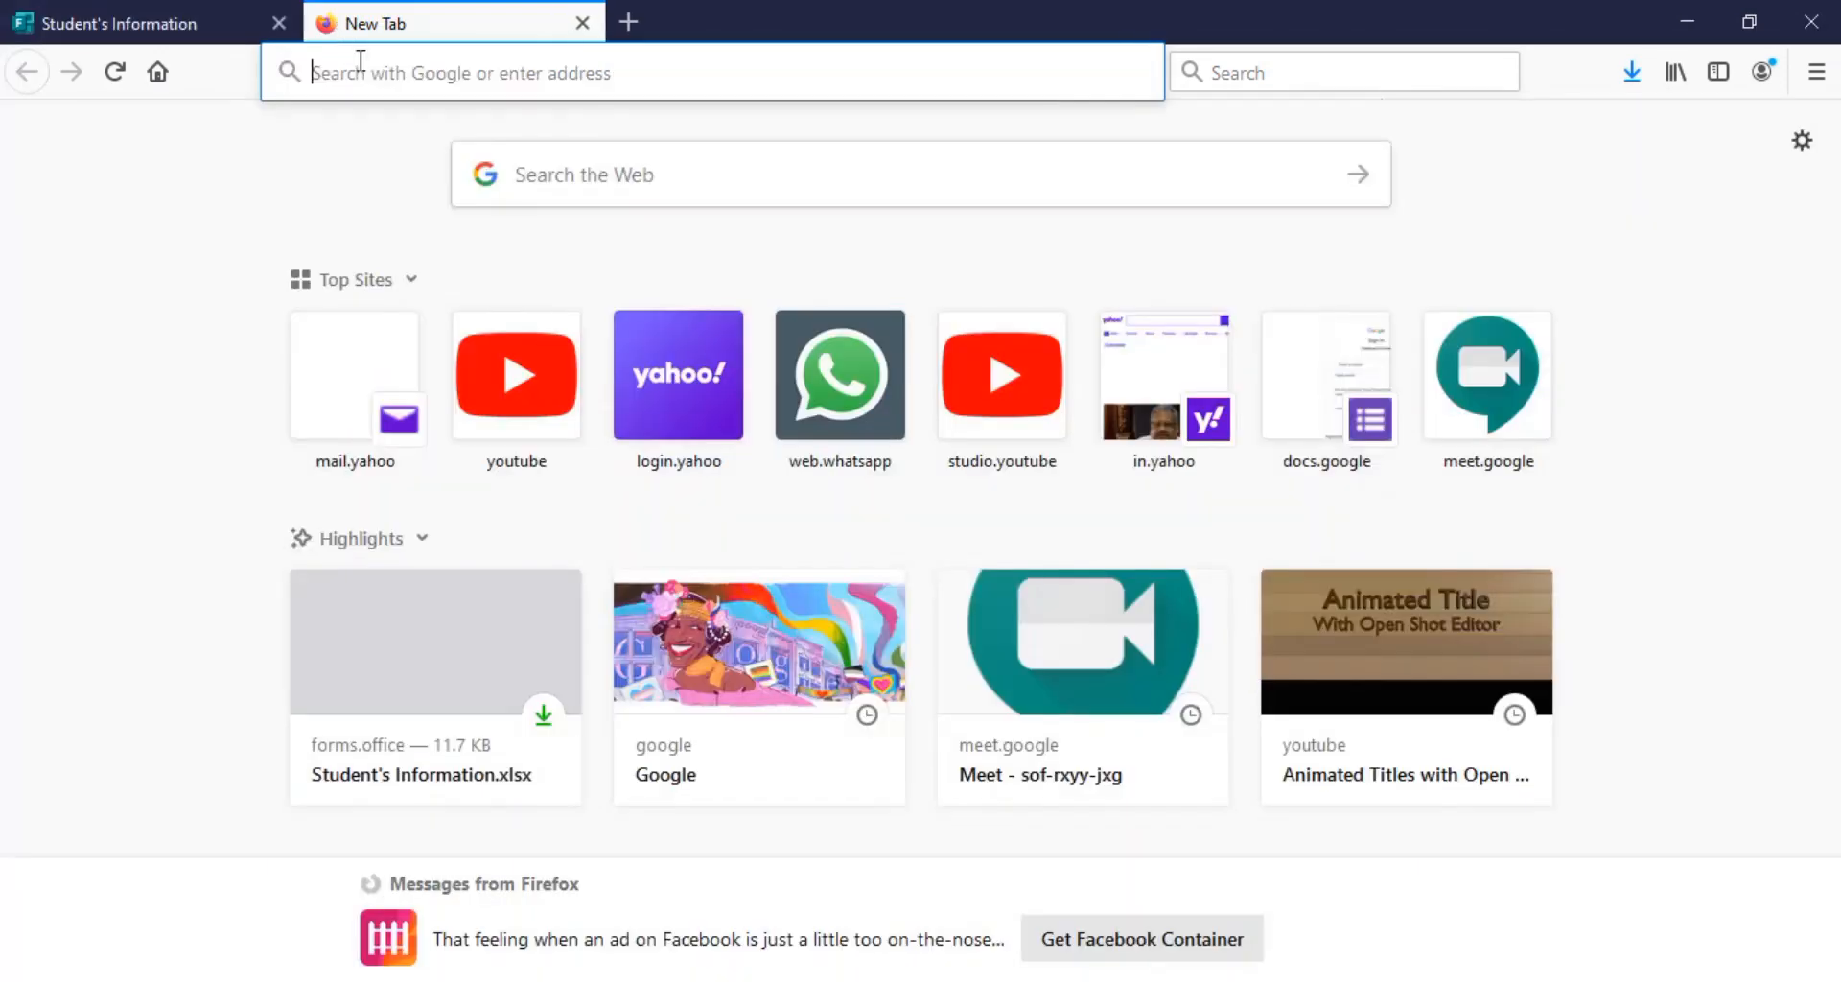
key(ctrl+v)
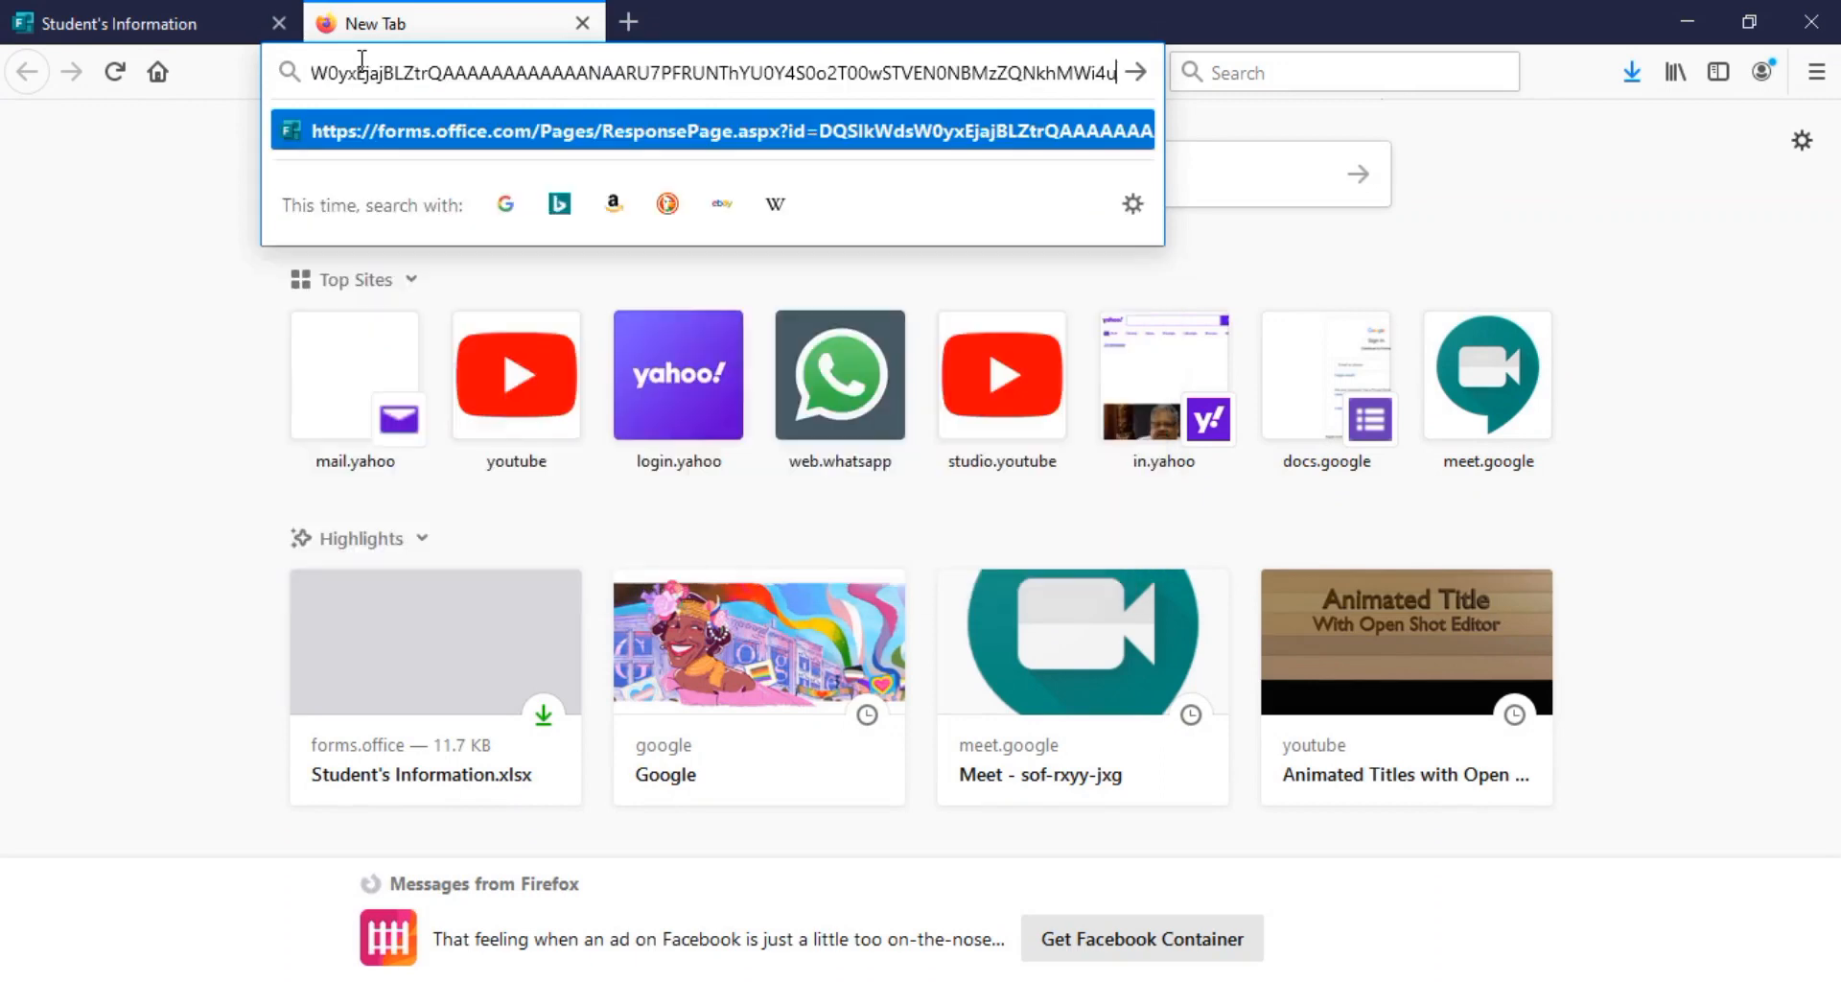
key(Return)
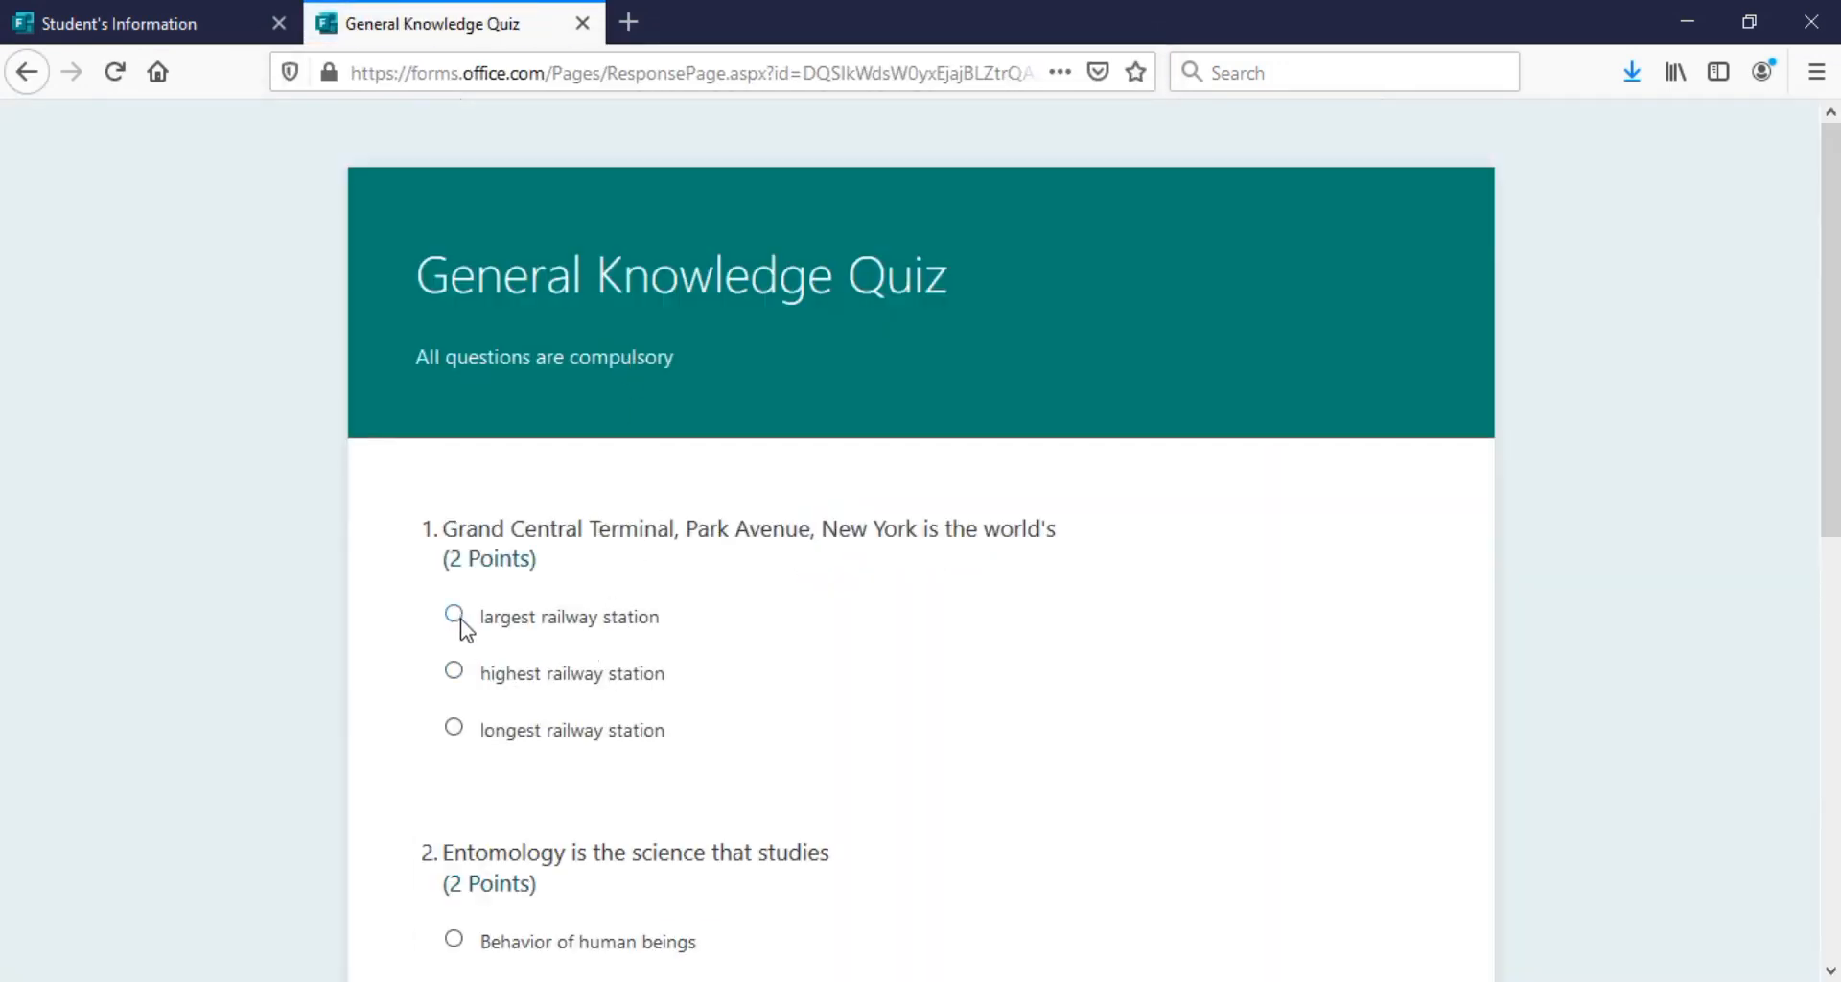
Answer question 1 with 'largest railway station' and question 2 with 'Insects'
click(454, 615)
drag(1834, 443, 1826, 646)
click(456, 611)
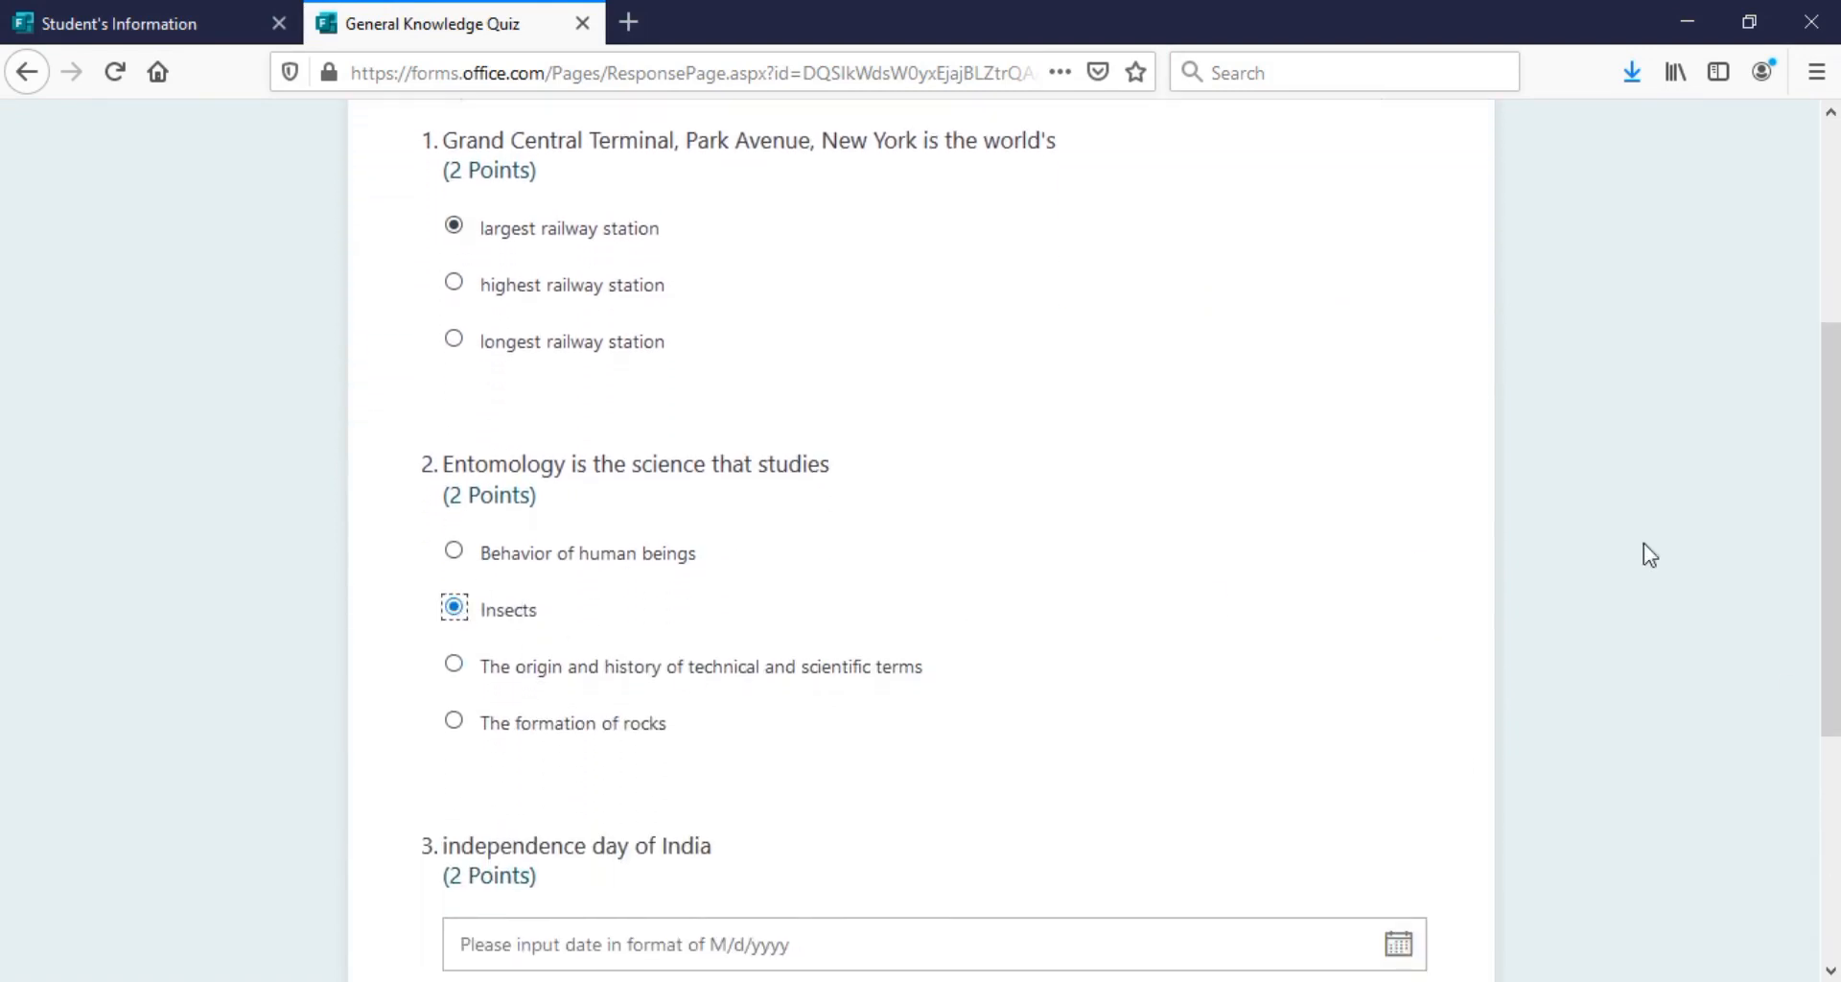
drag(1820, 538, 1835, 679)
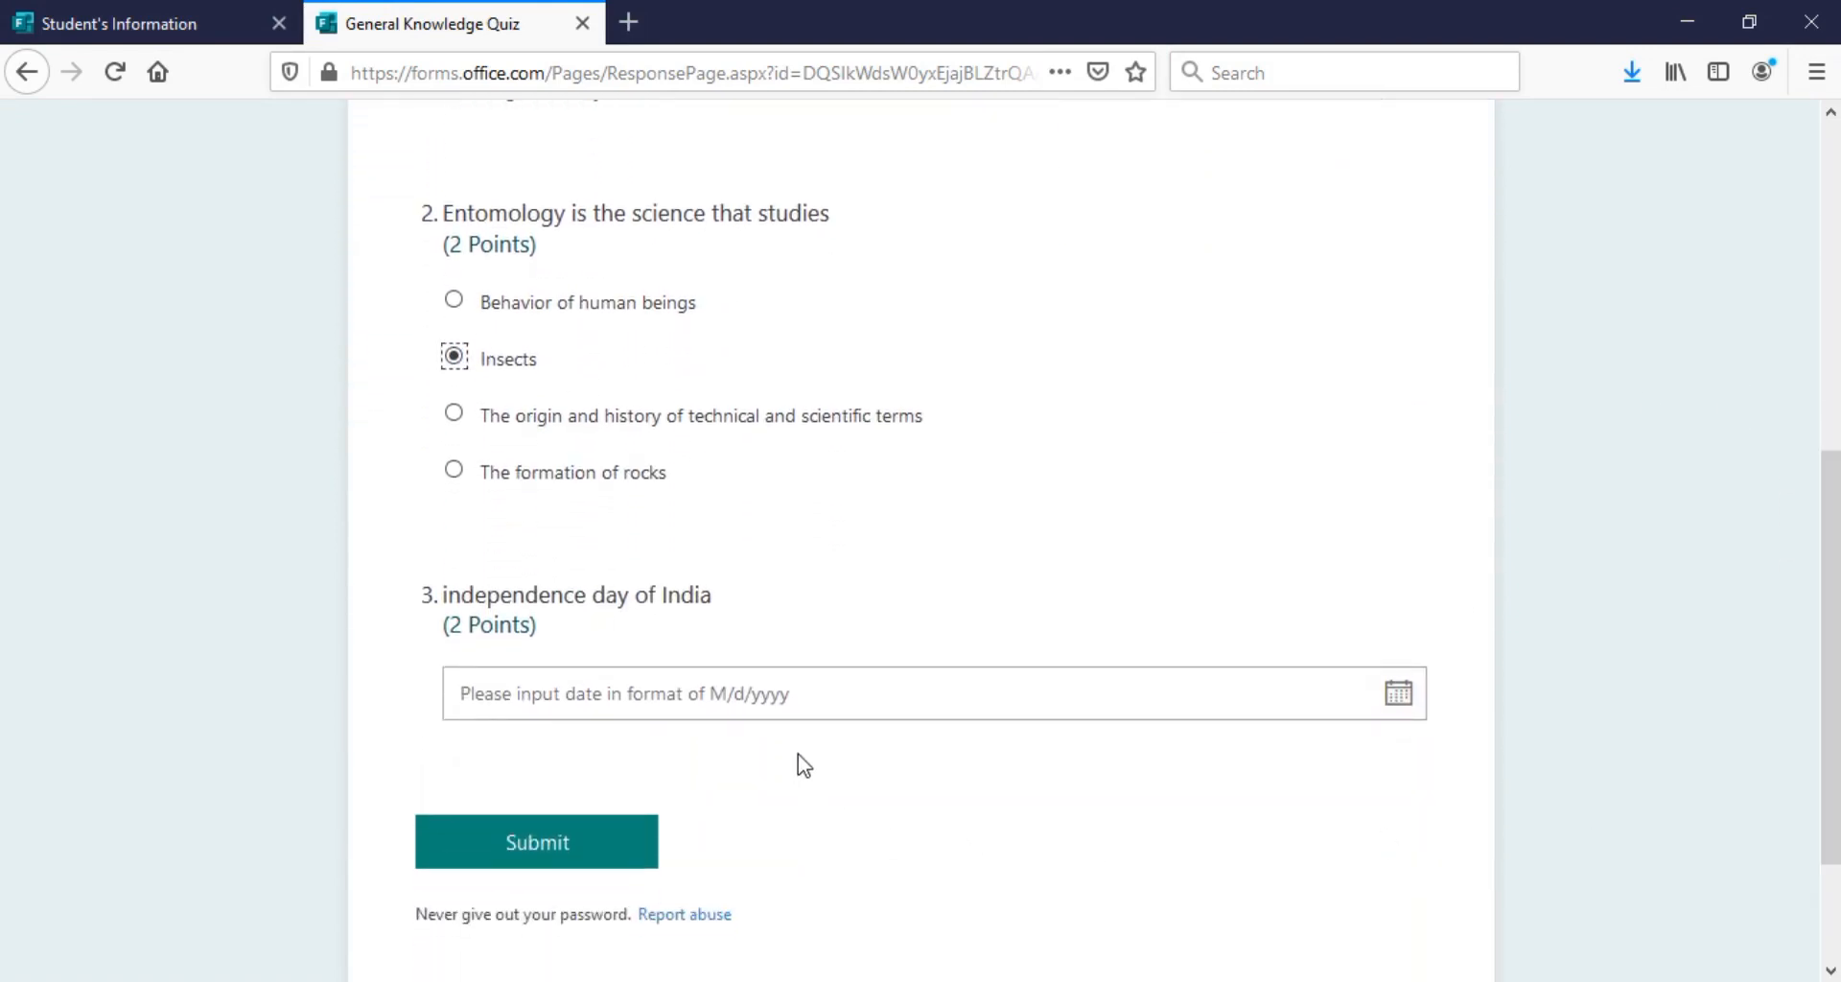
Pick 15 August 1947 for question 3 and submit the quiz response
click(1400, 695)
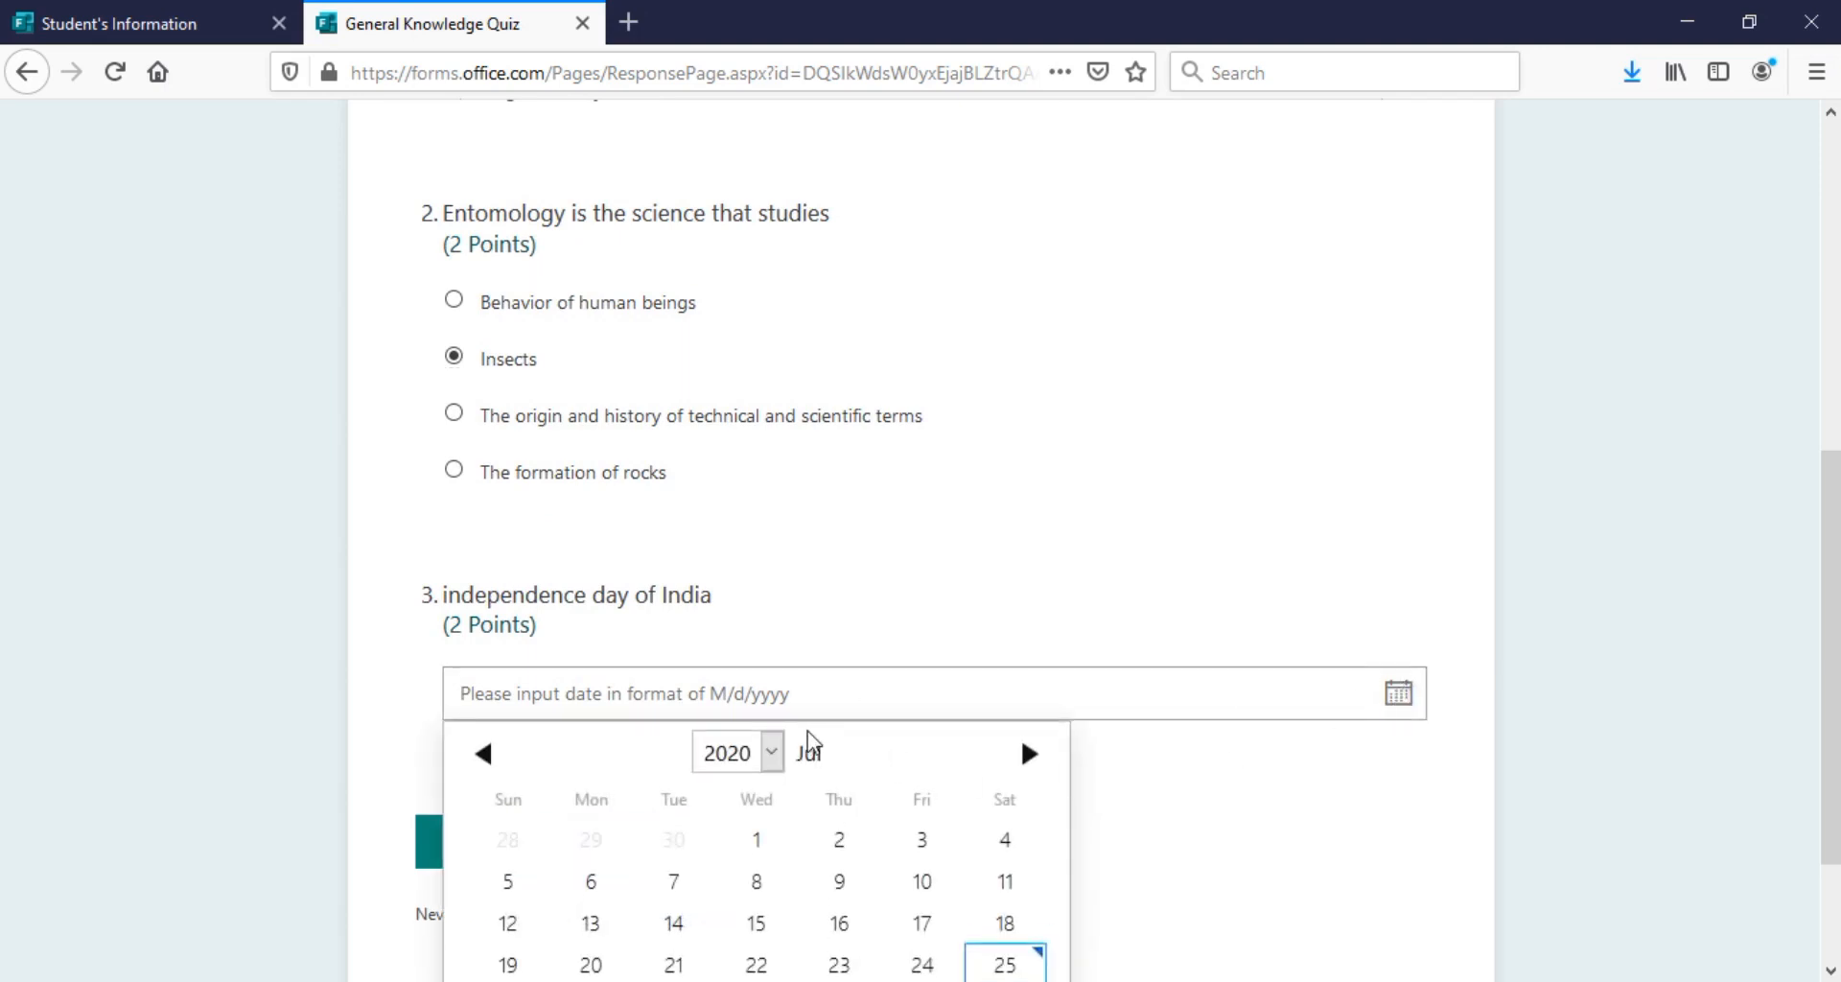
click(773, 752)
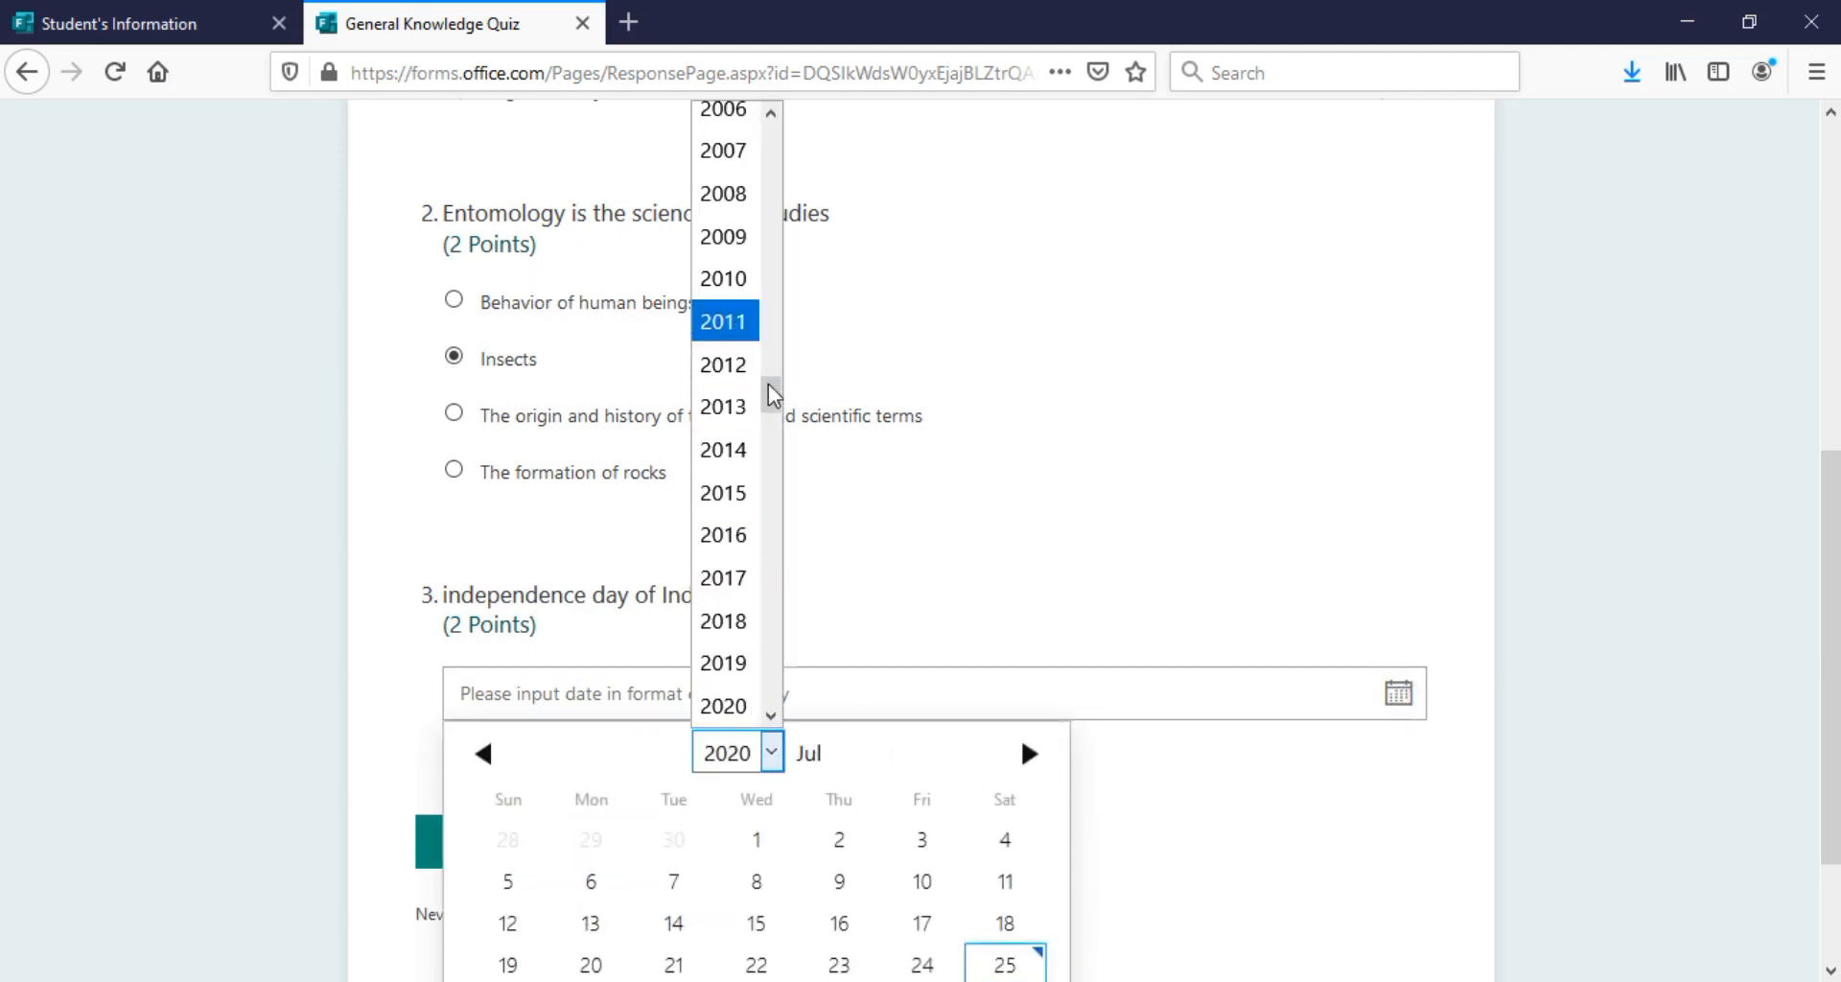
drag(775, 415, 773, 228)
click(728, 363)
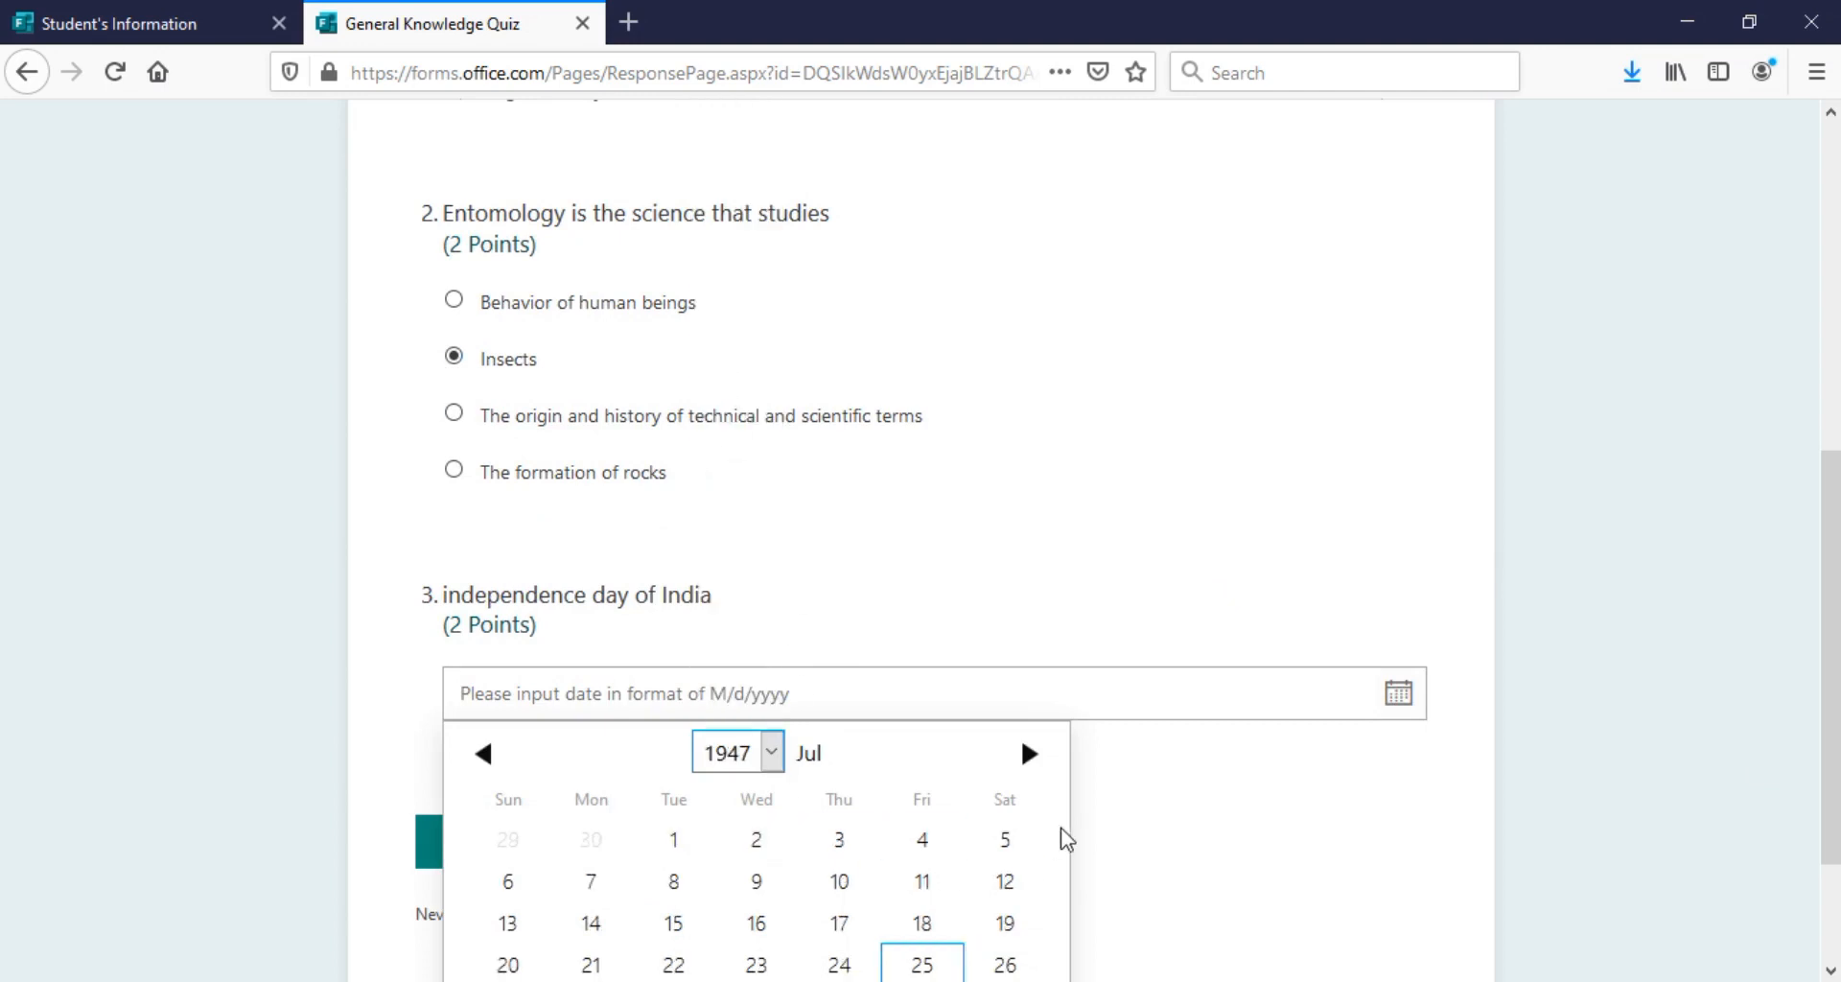
click(1030, 757)
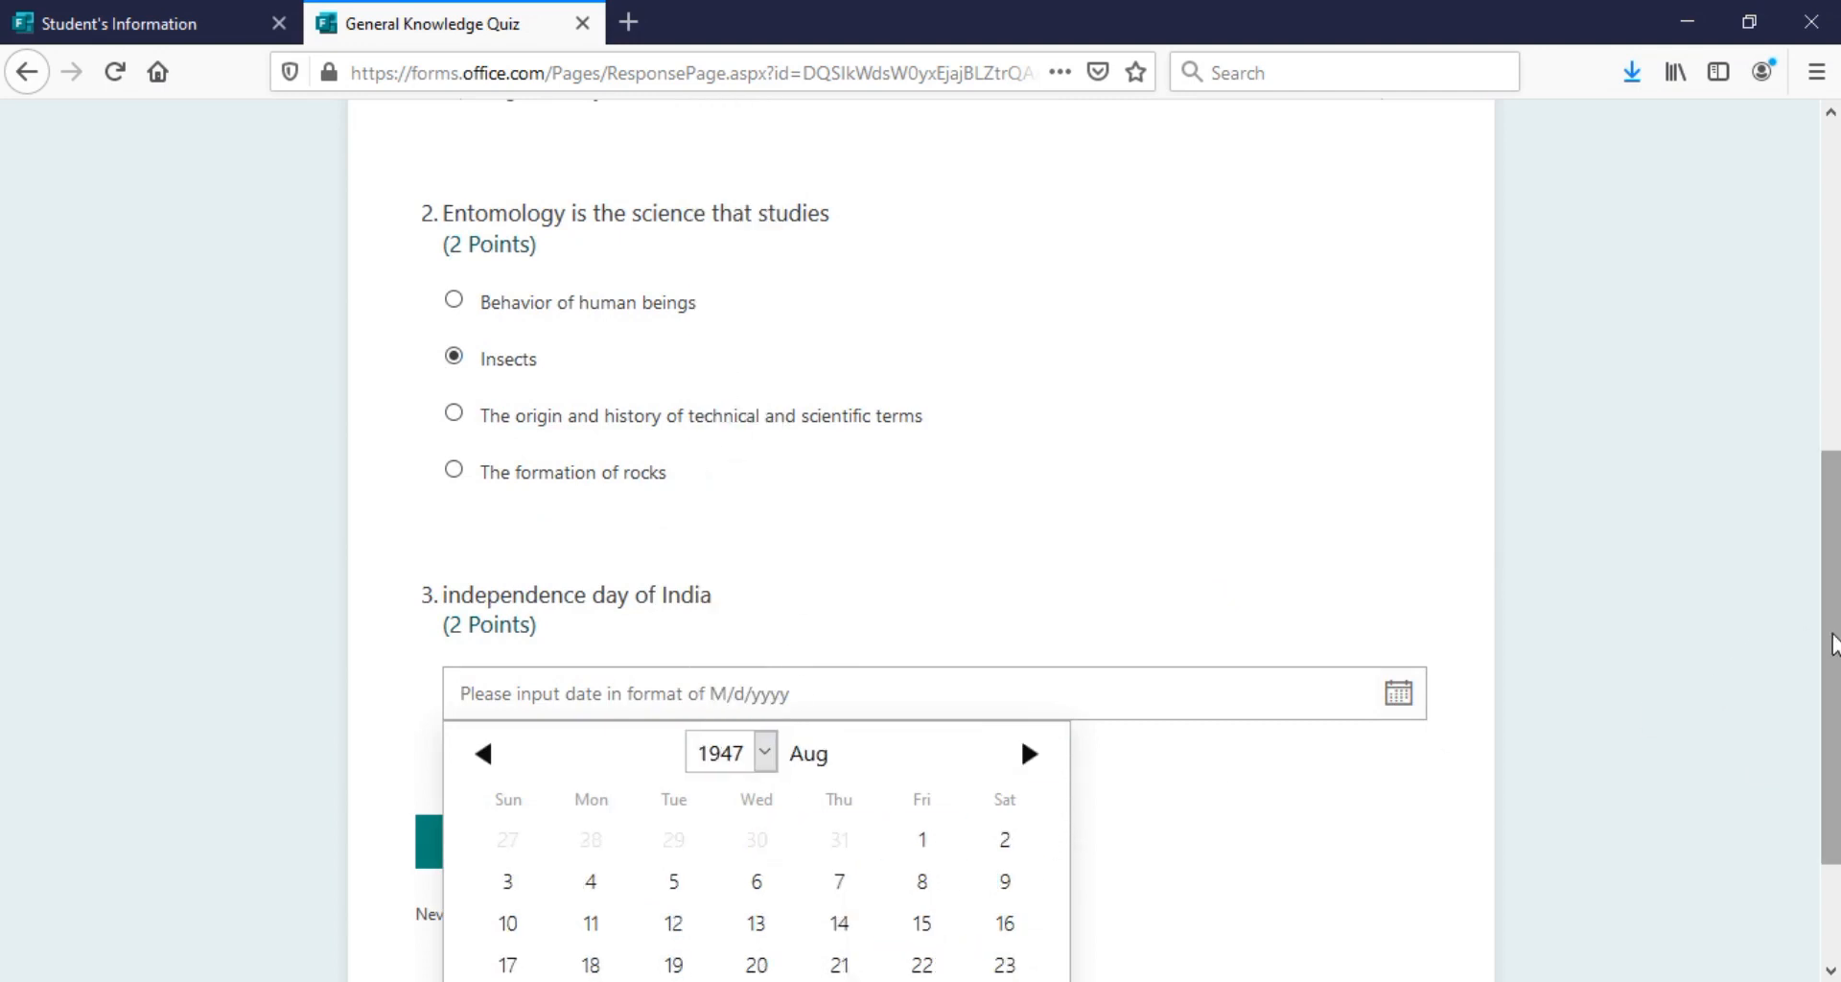
scroll(1832, 637, down, 3)
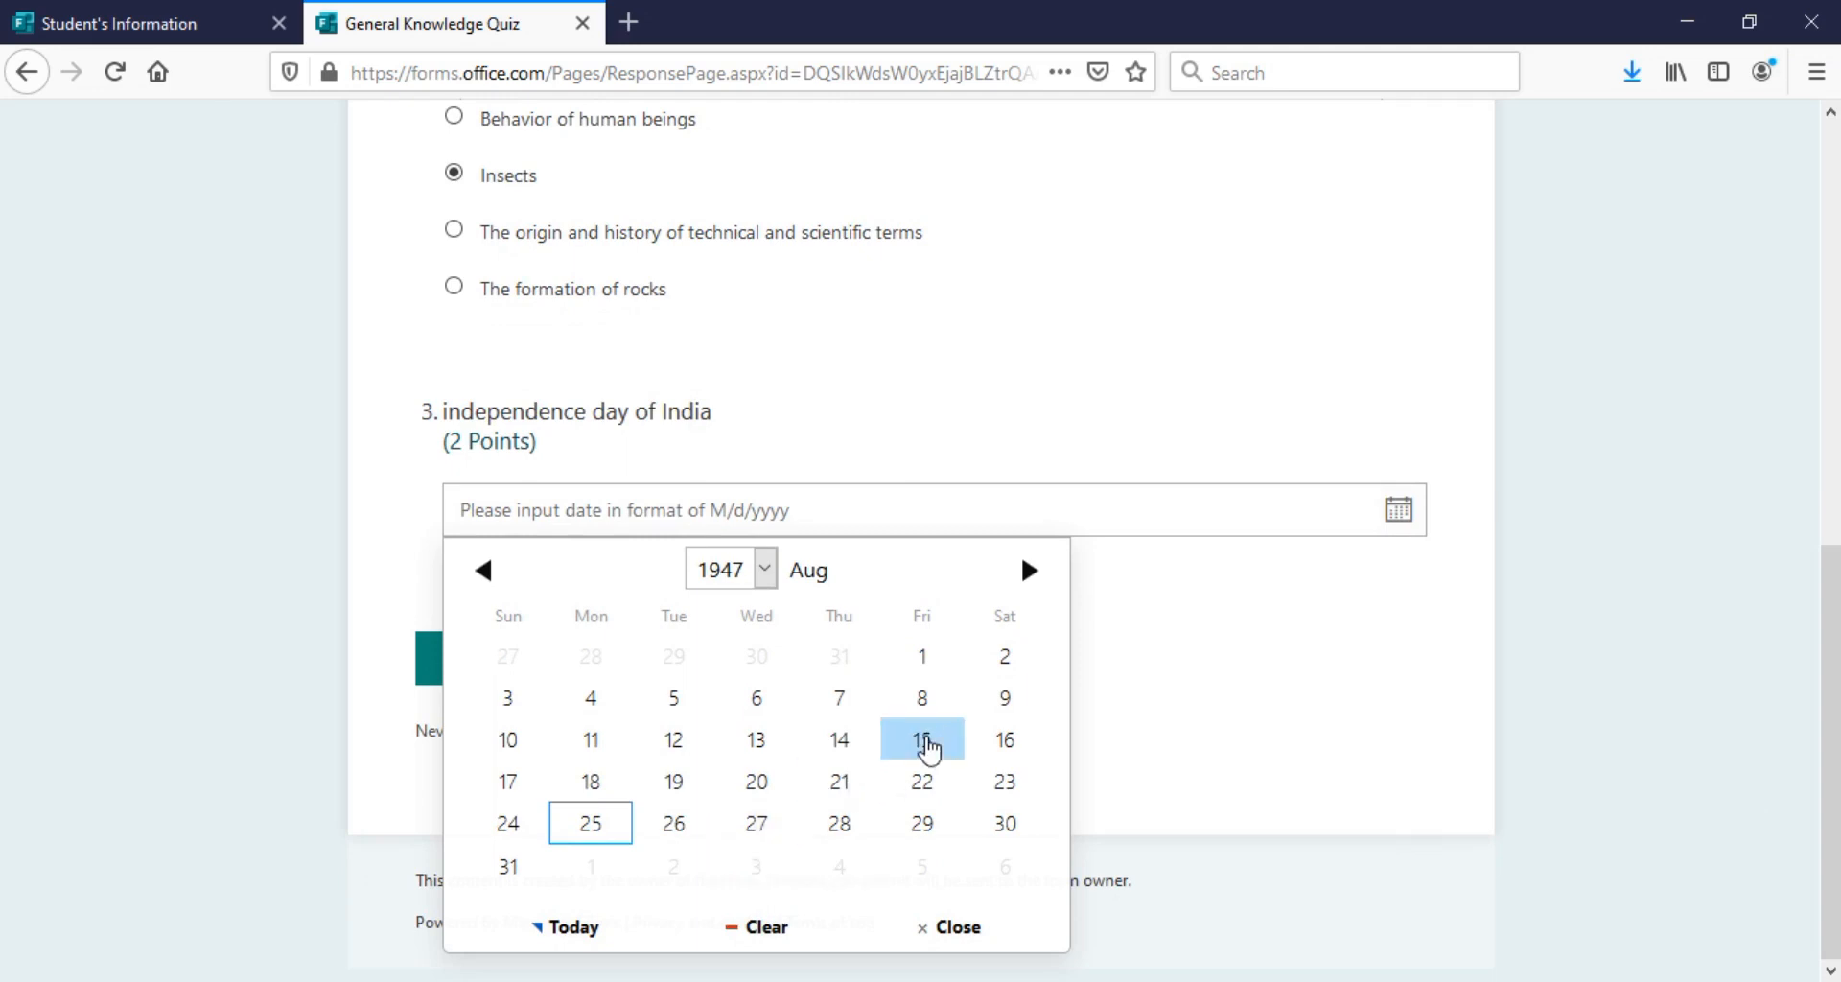
click(927, 745)
click(561, 675)
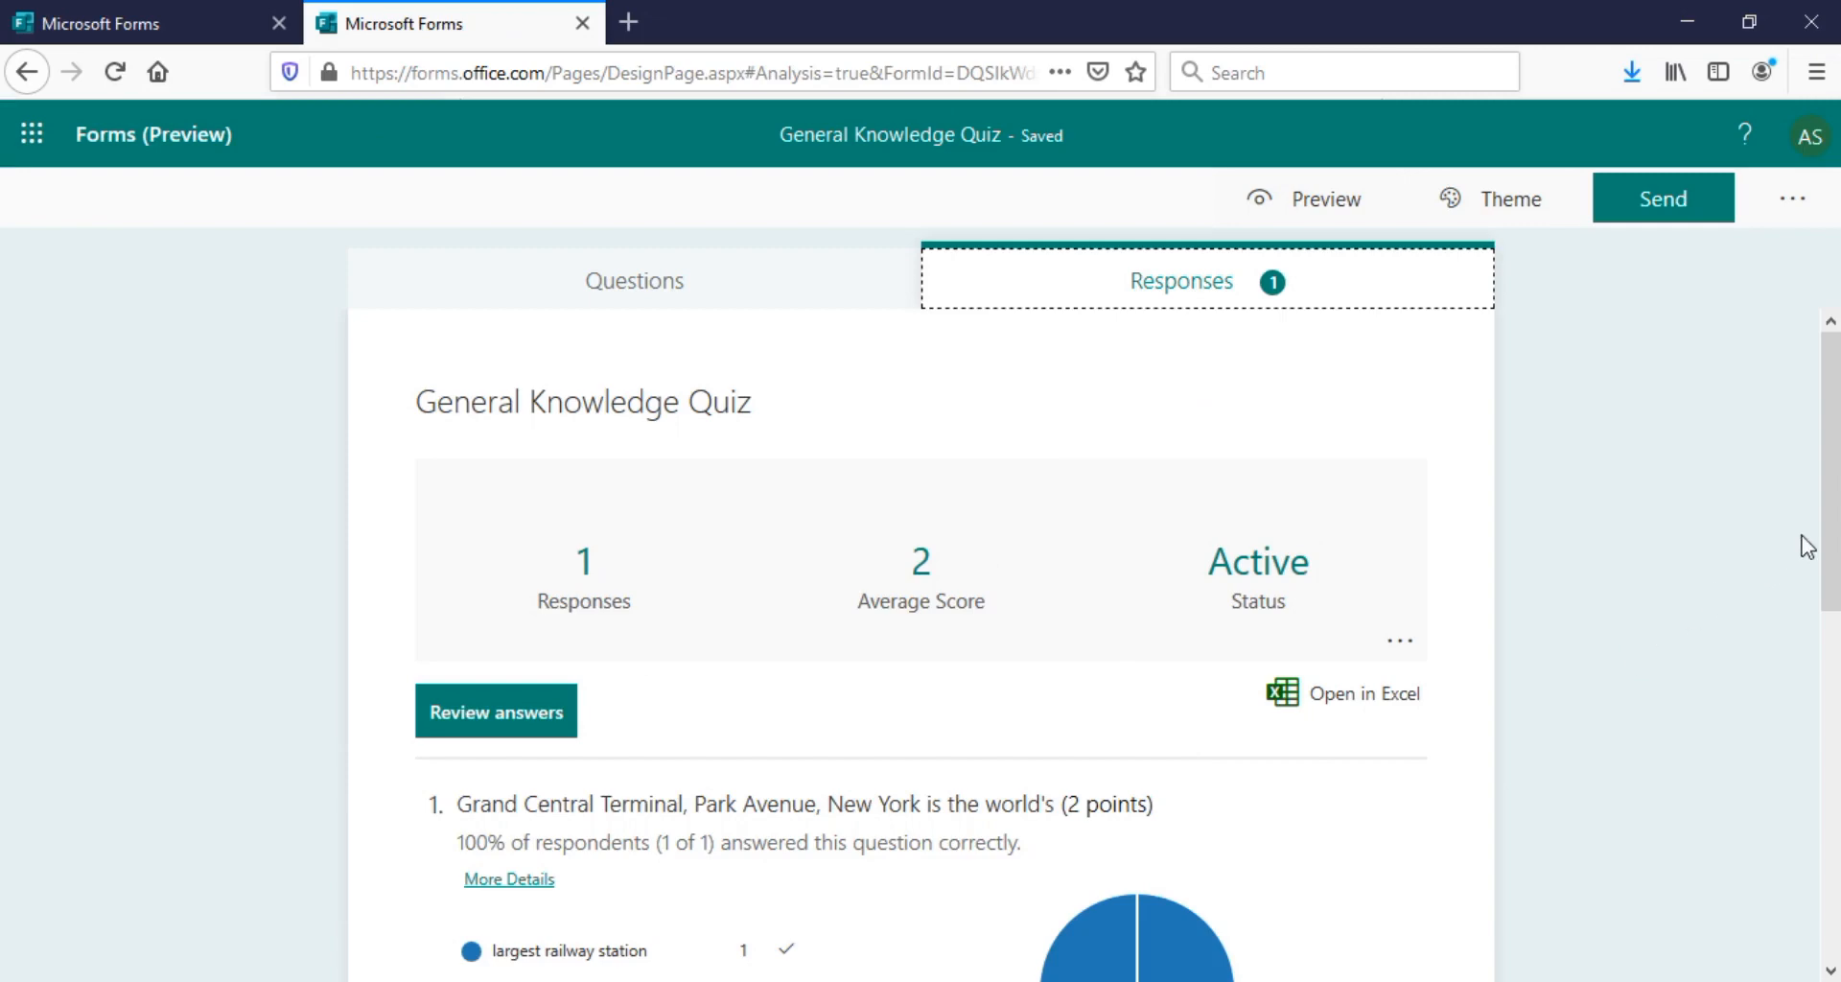
Scroll the Responses summary showing 1 response with an average score of 2
drag(1832, 518, 1834, 470)
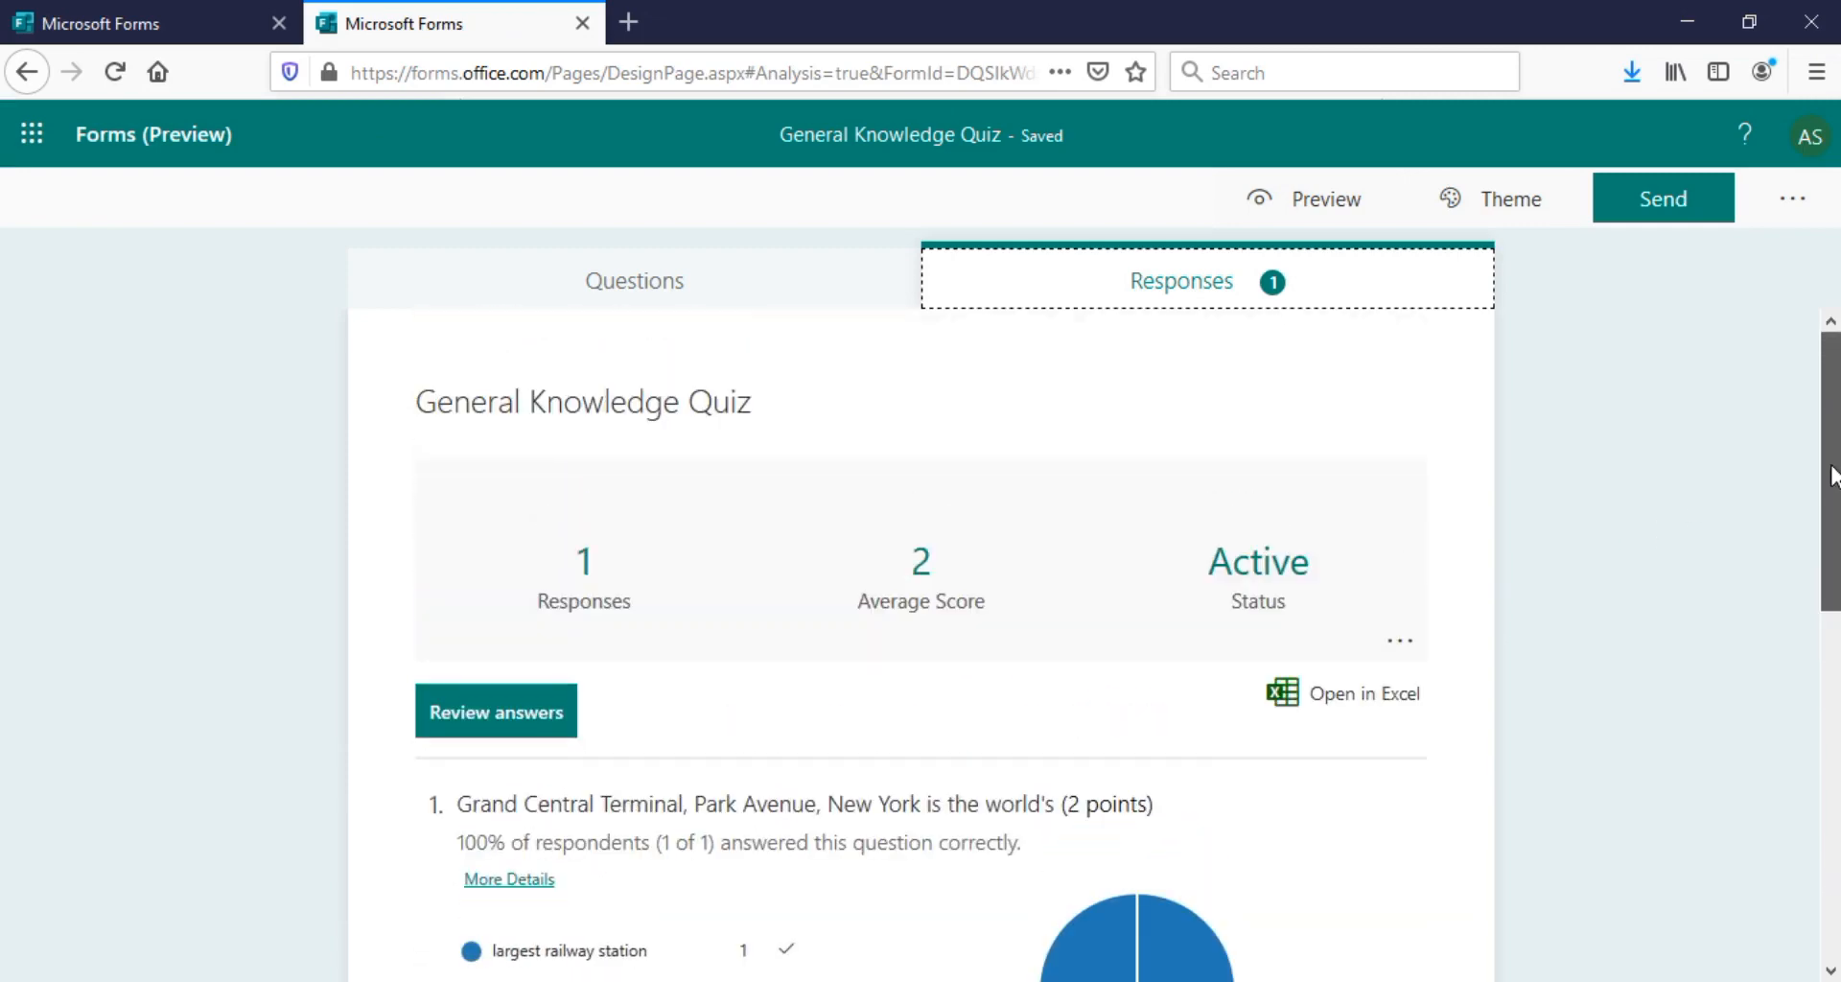